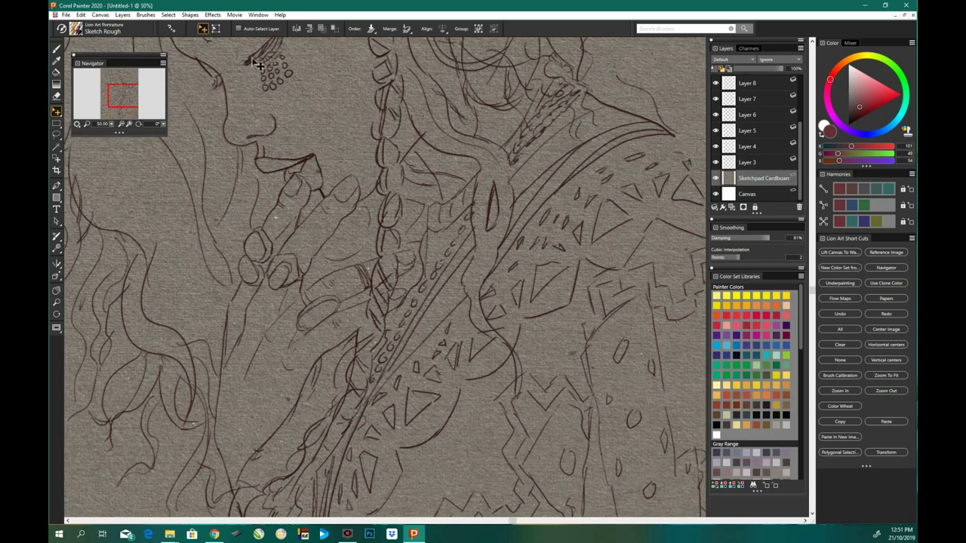
Step: Hue-shift the cardboard paper to a warmer tan with Adjust Color, fit the view, and select Layer 3
{"action": "left_click", "coordinate": [213, 14]}
{"action": "left_click", "coordinate": [377, 58]}
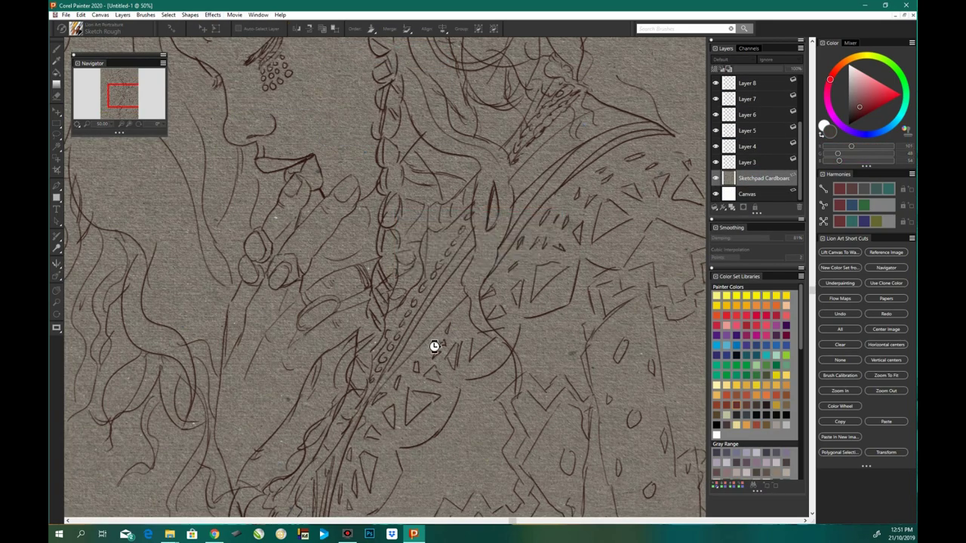
{"action": "mouse_move", "coordinate": [538, 310]}
{"action": "left_mouse_down"}
{"action": "mouse_move", "coordinate": [497, 311]}
{"action": "mouse_move", "coordinate": [546, 316]}
{"action": "left_mouse_up"}
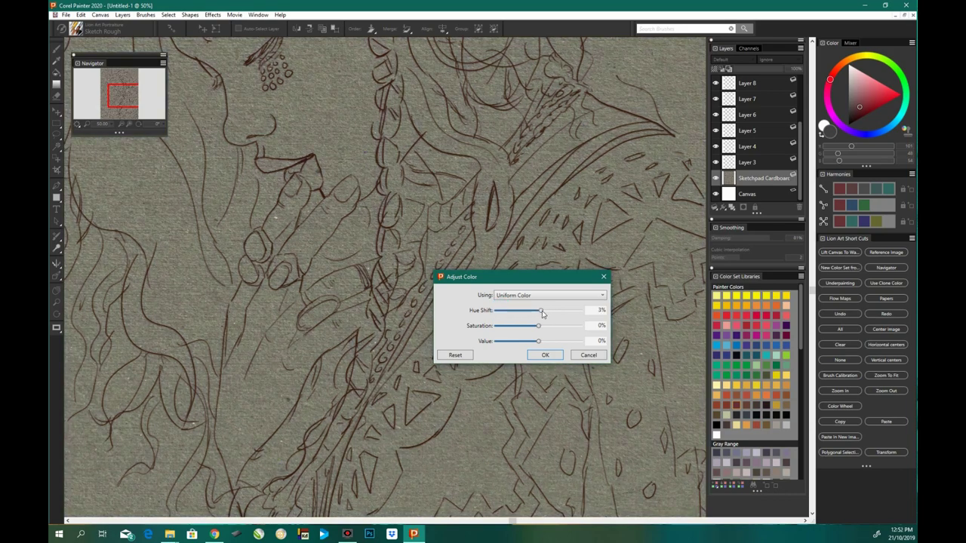
{"action": "left_click", "coordinate": [543, 353]}
{"action": "key", "text": "ctrl+0"}
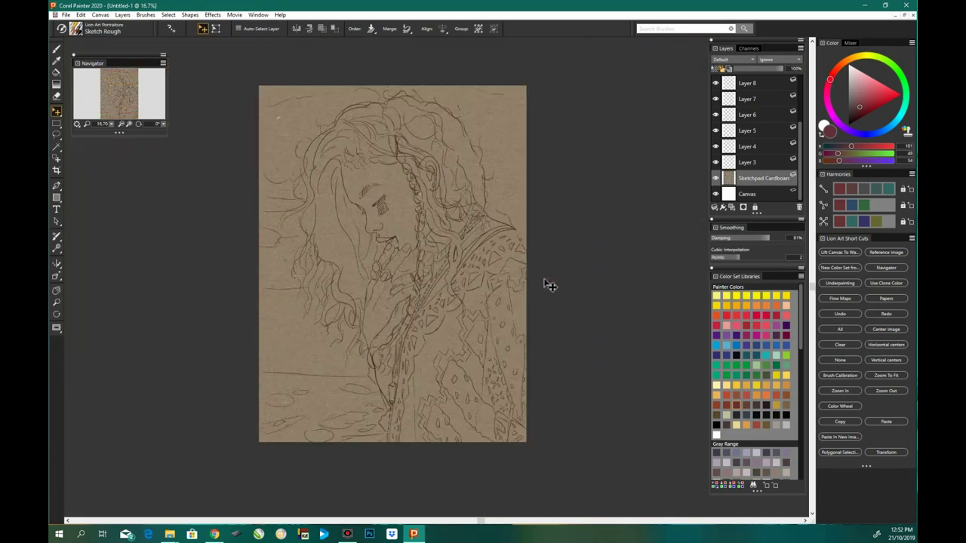
{"action": "left_click", "coordinate": [751, 162]}
{"action": "left_click", "coordinate": [76, 28]}
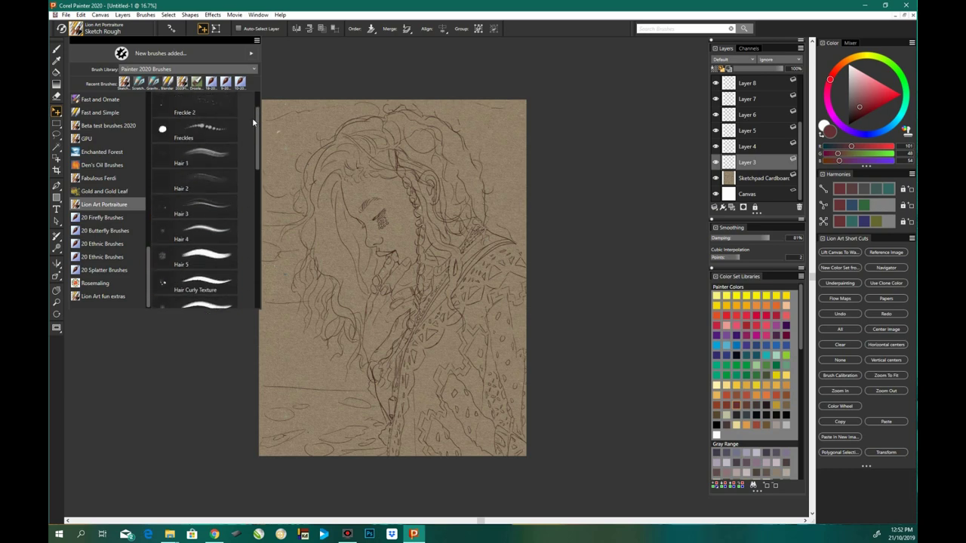
Step: With the Square Block In brush, paint dark grey and cream strokes at the lower left
{"action": "left_click", "coordinate": [216, 258]}
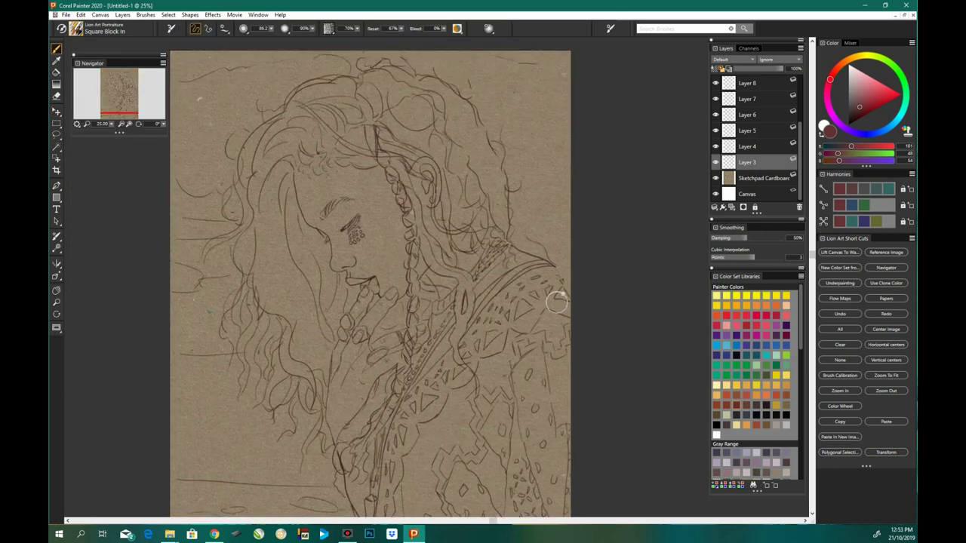
{"action": "mouse_move", "coordinate": [324, 408]}
{"action": "left_mouse_down"}
{"action": "mouse_move", "coordinate": [333, 440]}
{"action": "mouse_move", "coordinate": [301, 452]}
{"action": "mouse_move", "coordinate": [380, 453]}
{"action": "mouse_move", "coordinate": [362, 411]}
{"action": "left_mouse_up"}
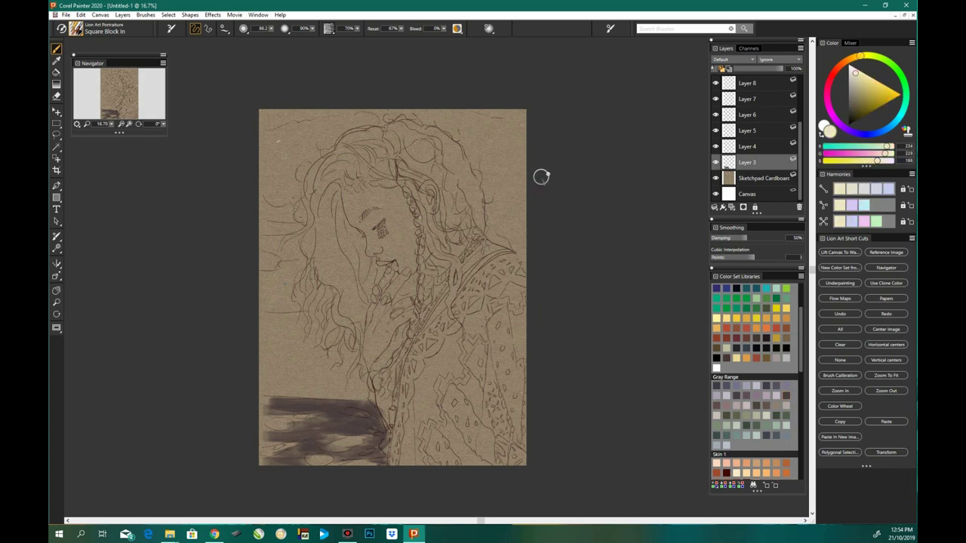
{"action": "left_click_drag", "start_coordinate": [347, 353], "coordinate": [279, 378]}
{"action": "left_click_drag", "start_coordinate": [271, 321], "coordinate": [385, 411]}
{"action": "left_click_drag", "start_coordinate": [260, 215], "coordinate": [306, 219]}
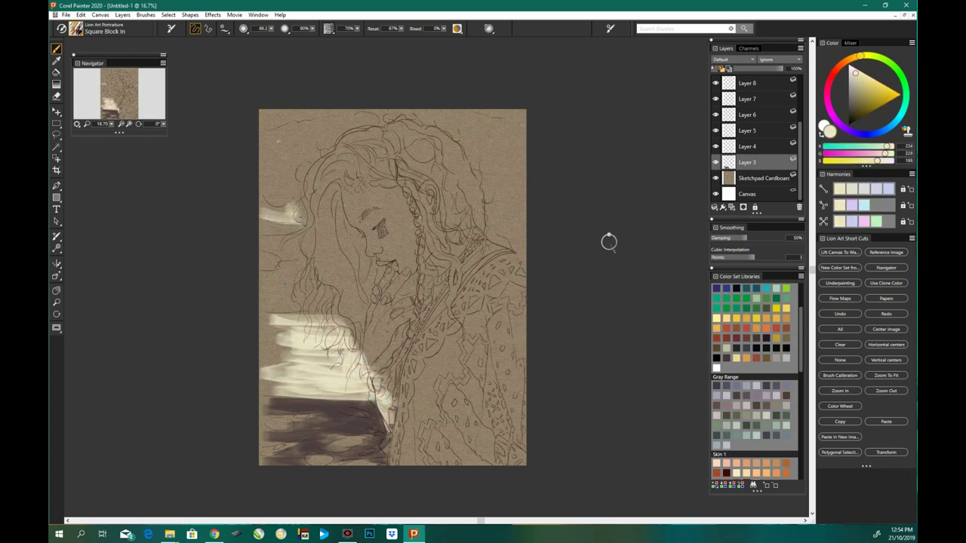
{"action": "scroll", "coordinate": [754, 362], "scroll_direction": "up", "scroll_amount": 2}
Step: Paint blue-grey along the top of the hair and upper right, undoing some lower-left strokes
{"action": "left_click_drag", "start_coordinate": [357, 126], "coordinate": [469, 134]}
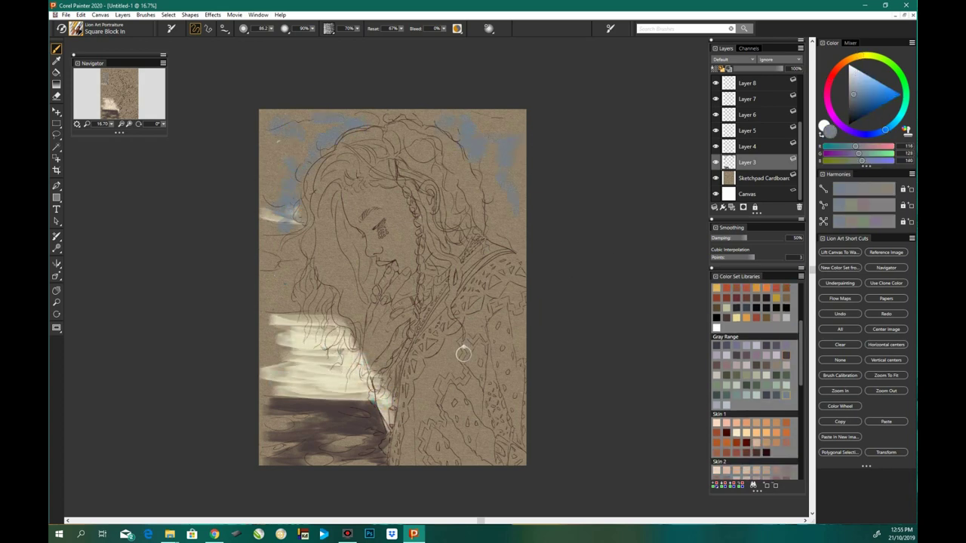
{"action": "key", "text": "n"}
{"action": "left_click_drag", "start_coordinate": [280, 399], "coordinate": [378, 445]}
{"action": "key", "text": "b"}
{"action": "mouse_move", "coordinate": [486, 200]}
{"action": "left_mouse_down"}
{"action": "mouse_move", "coordinate": [517, 225]}
{"action": "mouse_move", "coordinate": [483, 163]}
{"action": "left_mouse_up"}
{"action": "left_click_drag", "start_coordinate": [310, 144], "coordinate": [268, 219]}
Step: Add grey-green around the hair and pale beige and light green patches at the upper right and left
{"action": "left_click", "coordinate": [334, 377], "text": "alt"}
{"action": "left_click_drag", "start_coordinate": [269, 28], "coordinate": [256, 28]}
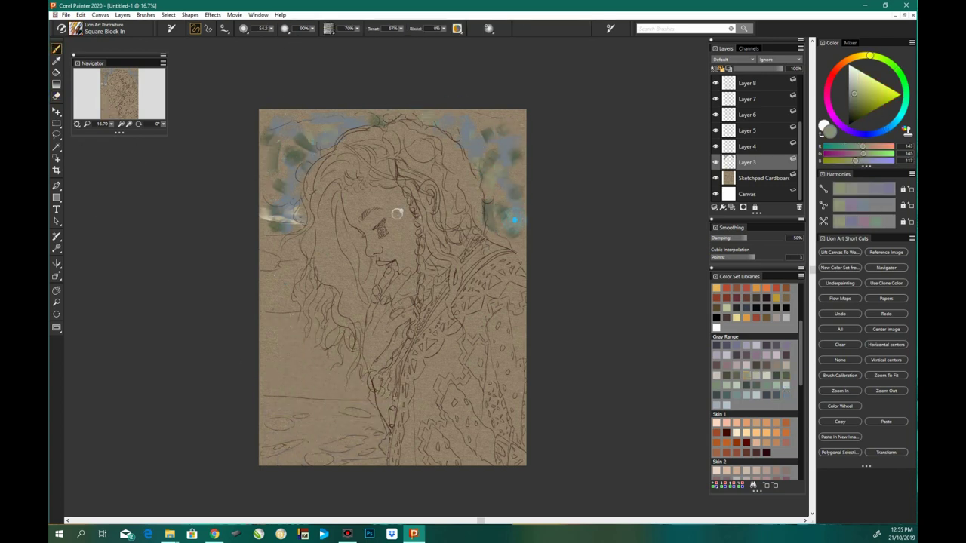
{"action": "left_click", "coordinate": [860, 87]}
{"action": "left_click_drag", "start_coordinate": [494, 205], "coordinate": [516, 227]}
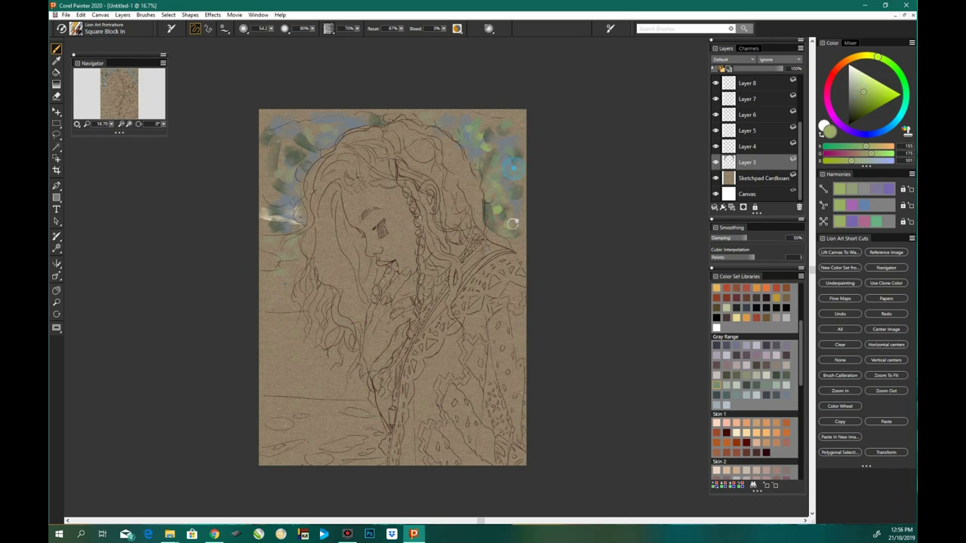
{"action": "left_click", "coordinate": [857, 85]}
{"action": "left_click_drag", "start_coordinate": [492, 121], "coordinate": [511, 184]}
{"action": "left_click_drag", "start_coordinate": [276, 269], "coordinate": [302, 306]}
Step: Paint dark blue-grey down the left and lower background, then lighter beige at the lower left
{"action": "left_click", "coordinate": [276, 276], "text": "alt"}
{"action": "left_click_drag", "start_coordinate": [261, 242], "coordinate": [279, 317]}
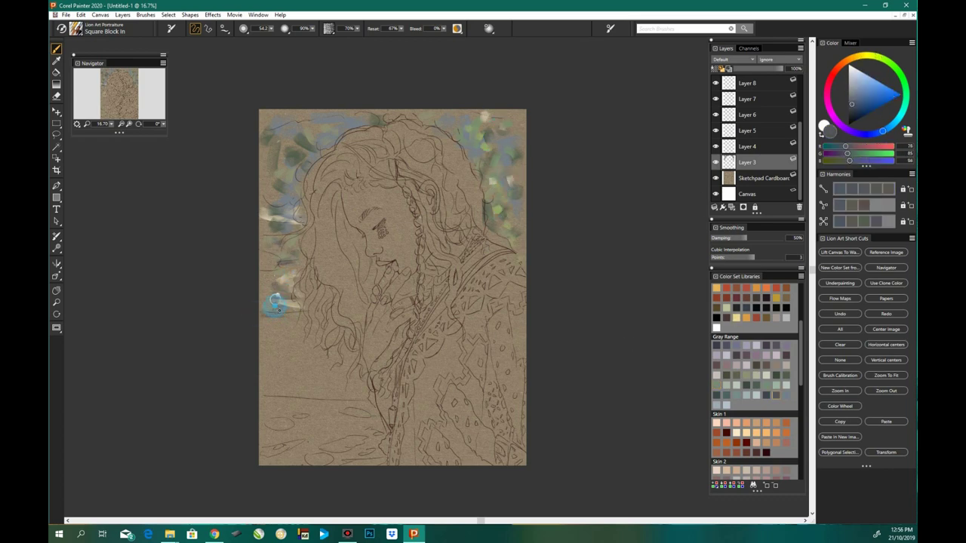
{"action": "mouse_move", "coordinate": [287, 399]}
{"action": "left_mouse_down"}
{"action": "mouse_move", "coordinate": [351, 417]}
{"action": "mouse_move", "coordinate": [317, 447]}
{"action": "mouse_move", "coordinate": [377, 453]}
{"action": "left_mouse_up"}
{"action": "left_click", "coordinate": [339, 423], "text": "alt"}
{"action": "mouse_move", "coordinate": [339, 422]}
{"action": "left_mouse_down"}
{"action": "mouse_move", "coordinate": [393, 445]}
{"action": "mouse_move", "coordinate": [341, 415]}
{"action": "mouse_move", "coordinate": [302, 310]}
{"action": "left_mouse_up"}
{"action": "left_click", "coordinate": [280, 286], "text": "alt"}
{"action": "left_click", "coordinate": [334, 388], "text": "alt"}
{"action": "left_click_drag", "start_coordinate": [286, 362], "coordinate": [389, 390]}
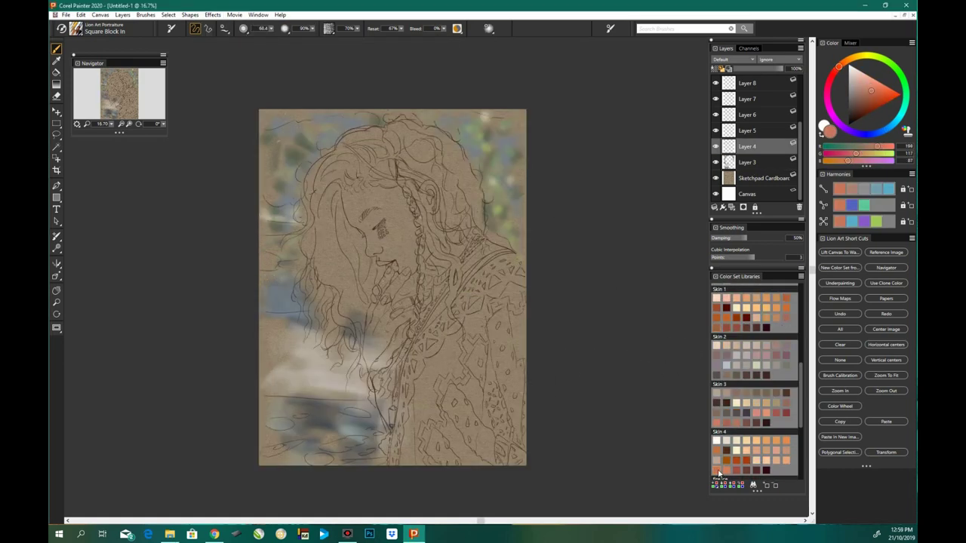
Step: Paint warm skin swatches over the cheek, jaw, hair parting, neck, hand and chin
{"action": "left_click", "coordinate": [777, 318]}
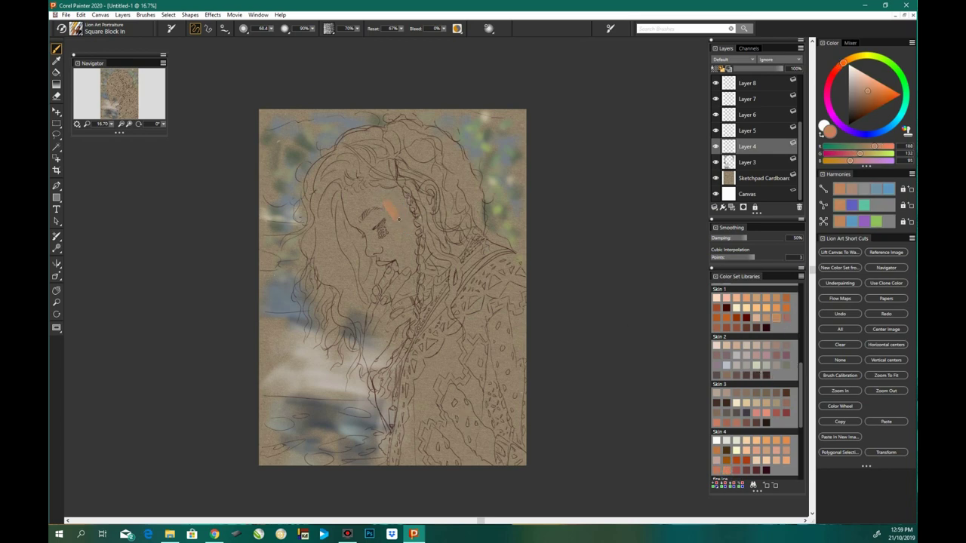
{"action": "left_click_drag", "start_coordinate": [406, 236], "coordinate": [414, 257]}
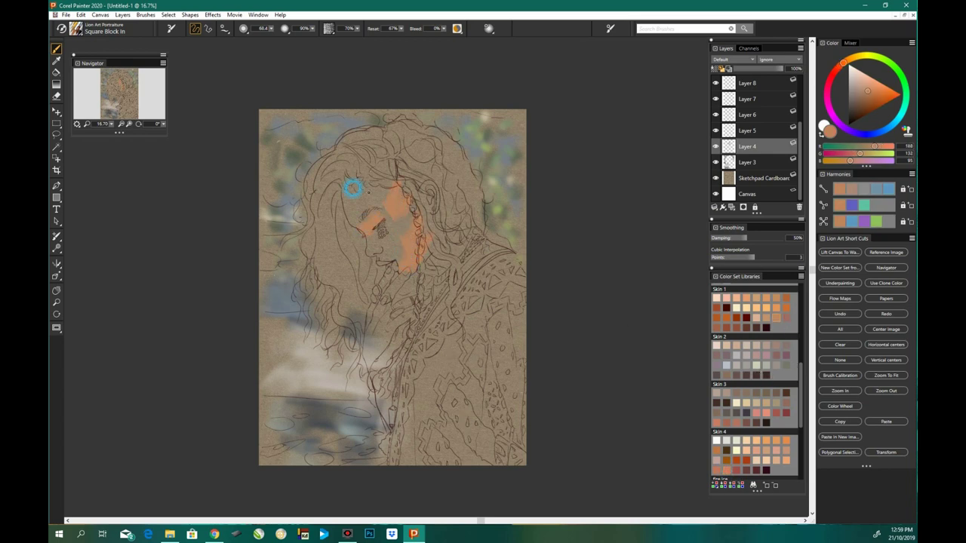
{"action": "left_click_drag", "start_coordinate": [352, 188], "coordinate": [398, 152]}
{"action": "left_click_drag", "start_coordinate": [373, 317], "coordinate": [368, 357]}
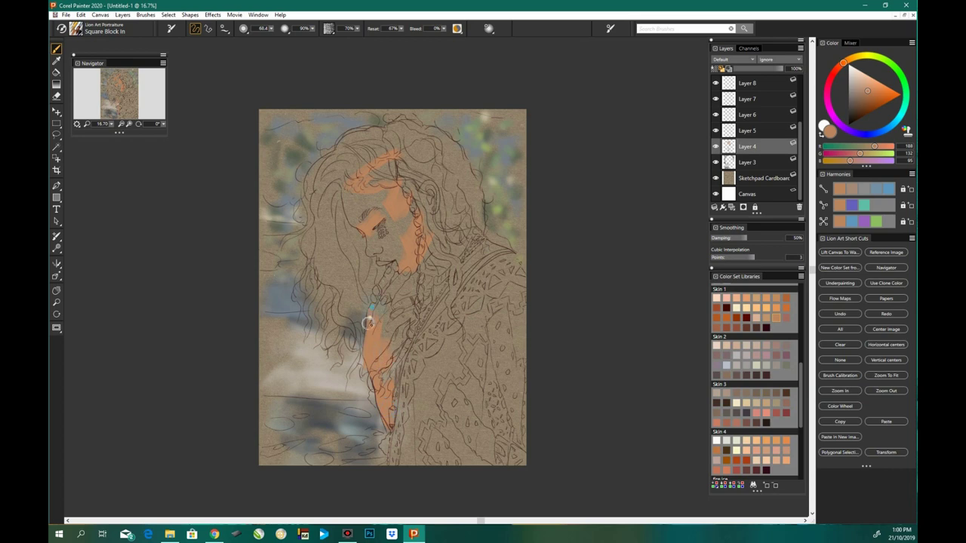
{"action": "left_click", "coordinate": [742, 322]}
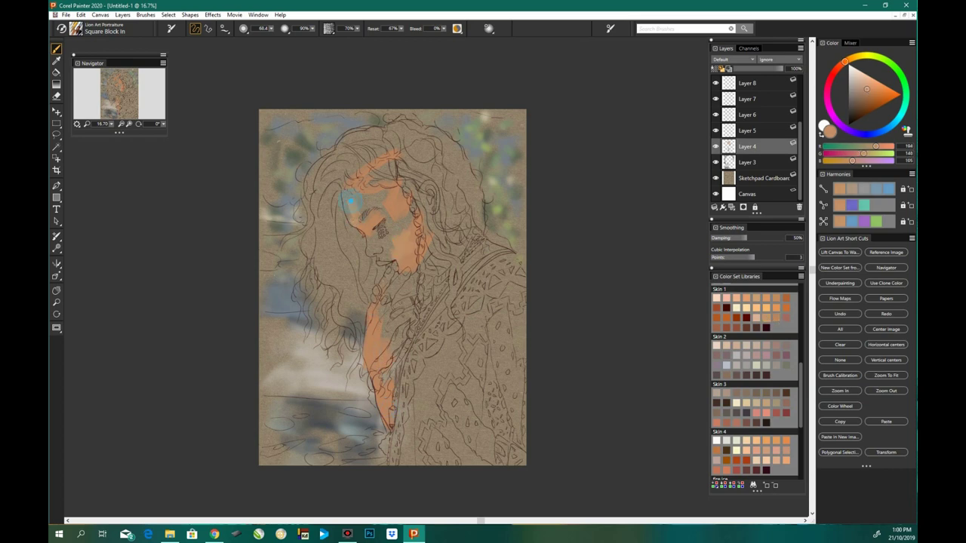
{"action": "left_click_drag", "start_coordinate": [421, 299], "coordinate": [384, 336]}
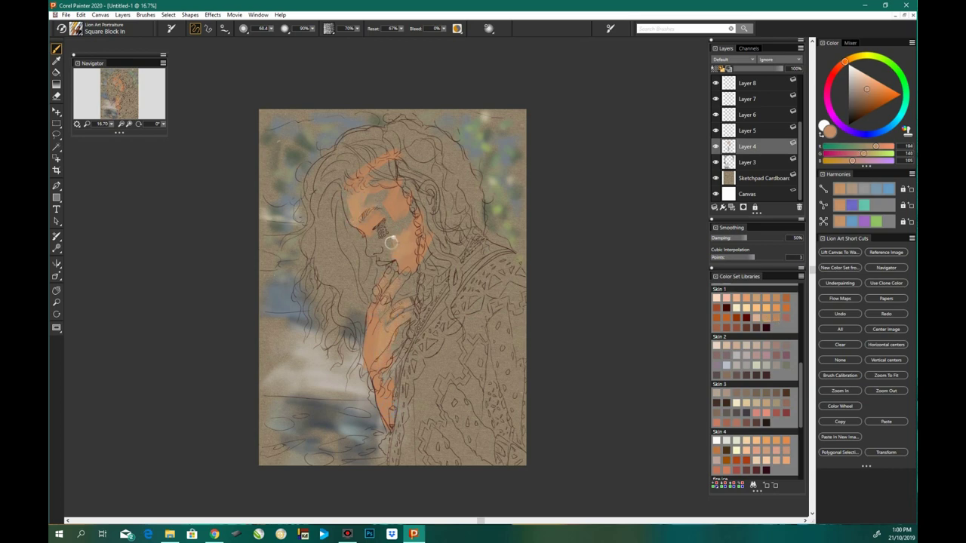
{"action": "left_click", "coordinate": [786, 317]}
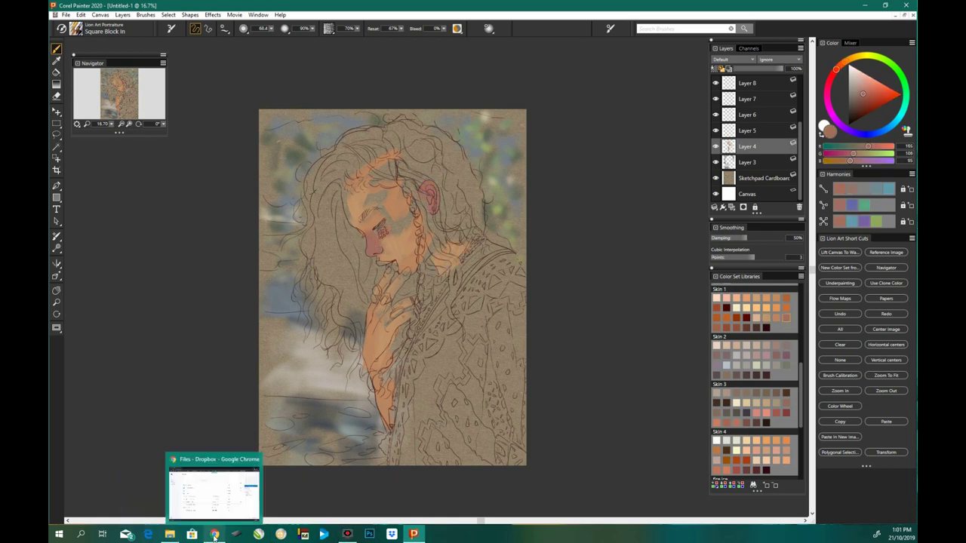
{"action": "left_click", "coordinate": [170, 534]}
Step: Paint bright yellow across the forehead and bright blue on the jaw and neck
{"action": "left_click", "coordinate": [216, 533]}
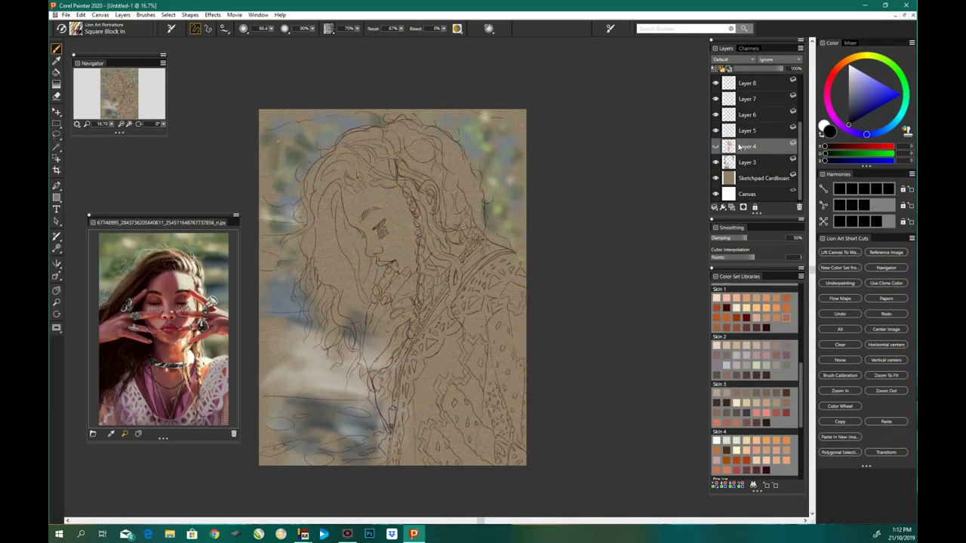
{"action": "left_click", "coordinate": [736, 297]}
{"action": "left_click_drag", "start_coordinate": [355, 215], "coordinate": [376, 232]}
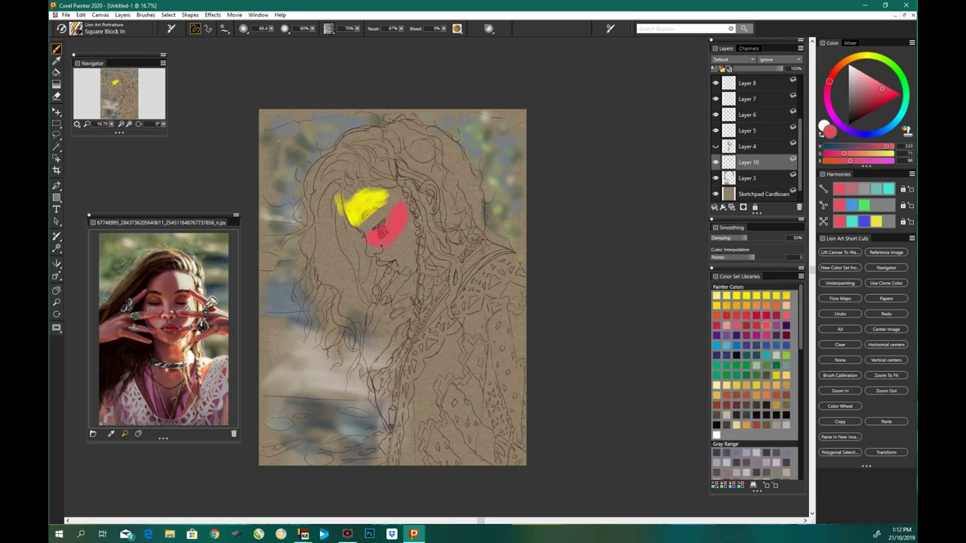
{"action": "left_click", "coordinate": [733, 346]}
{"action": "mouse_move", "coordinate": [413, 219]}
{"action": "left_mouse_down"}
{"action": "mouse_move", "coordinate": [374, 328]}
{"action": "mouse_move", "coordinate": [426, 296]}
{"action": "mouse_move", "coordinate": [375, 349]}
{"action": "mouse_move", "coordinate": [398, 270]}
{"action": "mouse_move", "coordinate": [423, 309]}
{"action": "left_mouse_up"}
Step: Paint orange over the hand and lower right, and red over the shoulder and right torso
{"action": "left_click", "coordinate": [392, 226], "text": "alt"}
{"action": "left_click", "coordinate": [387, 235], "text": "alt"}
{"action": "left_click_drag", "start_coordinate": [386, 427], "coordinate": [392, 394]}
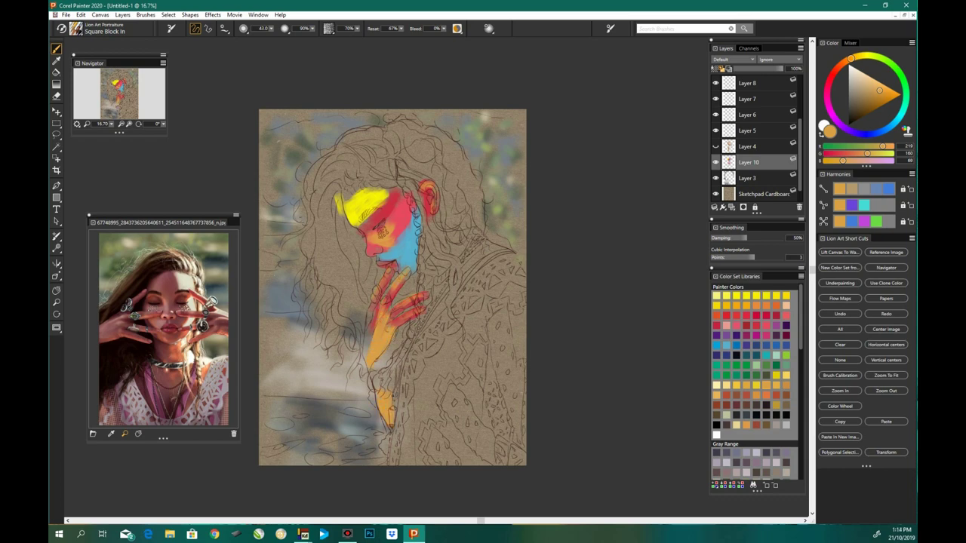
{"action": "left_click_drag", "start_coordinate": [513, 453], "coordinate": [511, 385]}
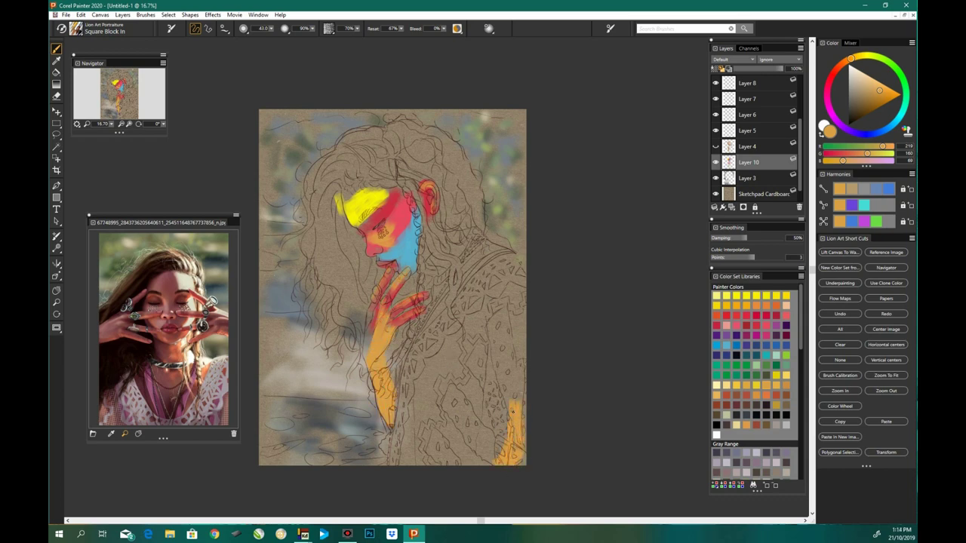
{"action": "left_click", "coordinate": [528, 300], "text": "alt"}
{"action": "left_click_drag", "start_coordinate": [471, 294], "coordinate": [529, 279]}
{"action": "left_click_drag", "start_coordinate": [511, 321], "coordinate": [519, 441]}
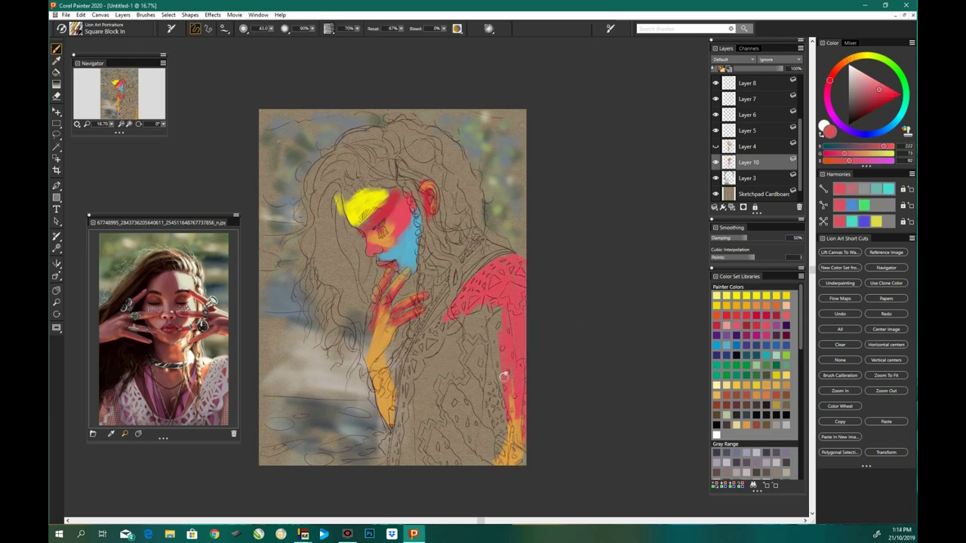
{"action": "mouse_move", "coordinate": [452, 324]}
{"action": "left_mouse_down"}
{"action": "mouse_move", "coordinate": [419, 341]}
{"action": "mouse_move", "coordinate": [434, 462]}
{"action": "left_mouse_up"}
Step: Fill the lower right torso and right edge with blue and add dark blue strands beside the face
{"action": "left_click", "coordinate": [407, 245], "text": "alt"}
{"action": "left_click_drag", "start_coordinate": [423, 347], "coordinate": [453, 456]}
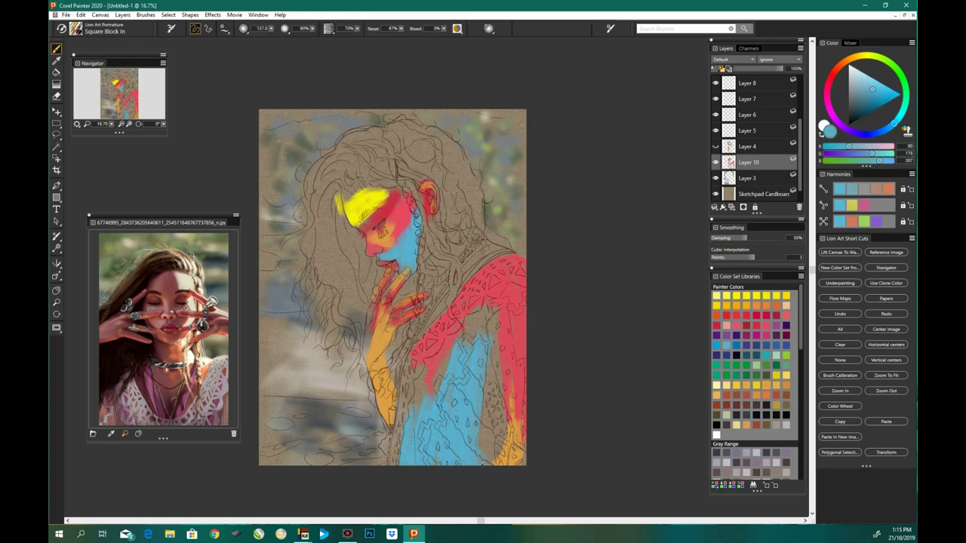
{"action": "left_click_drag", "start_coordinate": [472, 339], "coordinate": [486, 456]}
{"action": "left_click_drag", "start_coordinate": [494, 351], "coordinate": [498, 434]}
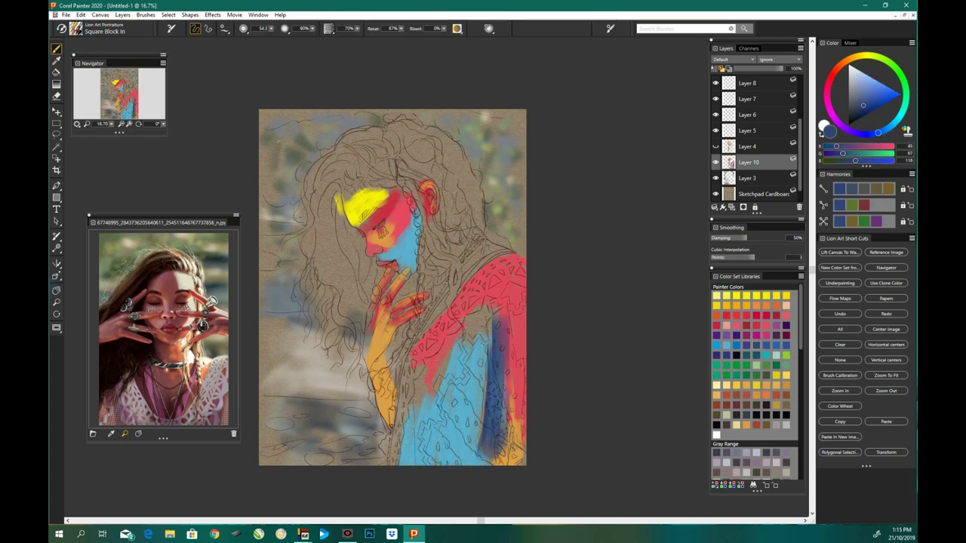
{"action": "mouse_move", "coordinate": [418, 189]}
{"action": "left_mouse_down"}
{"action": "mouse_move", "coordinate": [441, 257]}
{"action": "mouse_move", "coordinate": [437, 283]}
{"action": "left_mouse_up"}
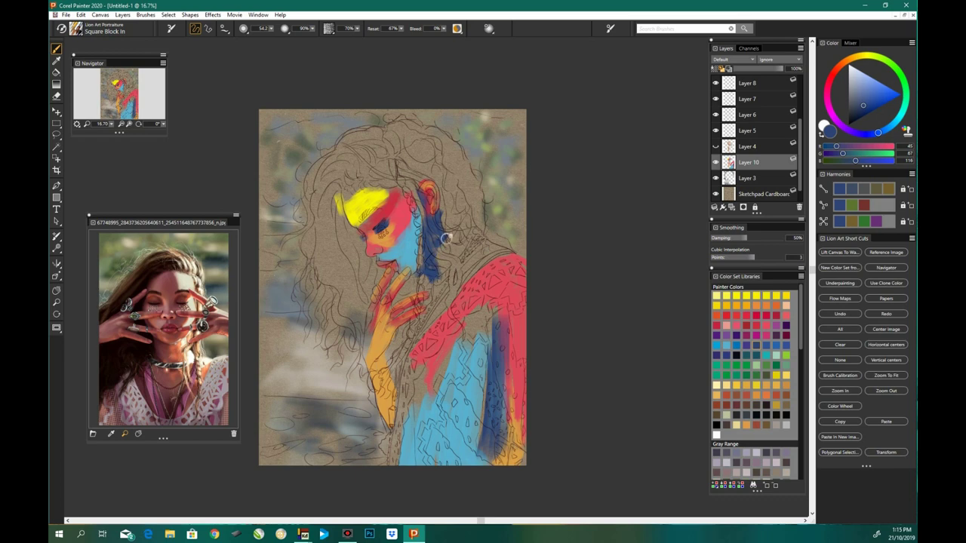
Step: Cover the shoulder and upper torso in light blue
{"action": "left_click", "coordinate": [457, 260], "text": "alt"}
{"action": "left_click", "coordinate": [447, 285], "text": "alt"}
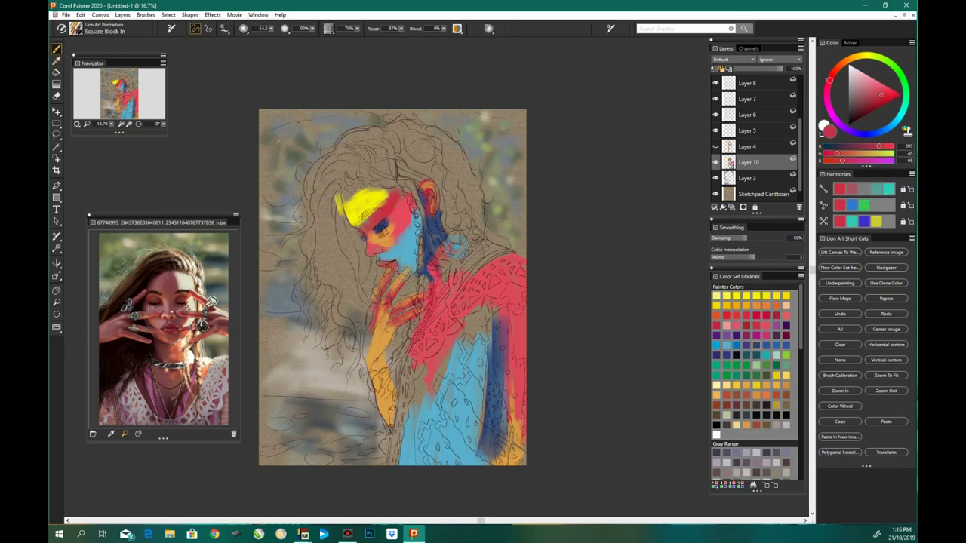
{"action": "mouse_move", "coordinate": [460, 253]}
{"action": "left_mouse_down"}
{"action": "mouse_move", "coordinate": [501, 281]}
{"action": "mouse_move", "coordinate": [513, 275]}
{"action": "left_mouse_up"}
{"action": "left_click", "coordinate": [445, 249], "text": "alt"}
{"action": "mouse_move", "coordinate": [442, 231]}
{"action": "left_mouse_down"}
{"action": "mouse_move", "coordinate": [479, 279]}
{"action": "mouse_move", "coordinate": [498, 343]}
{"action": "left_mouse_up"}
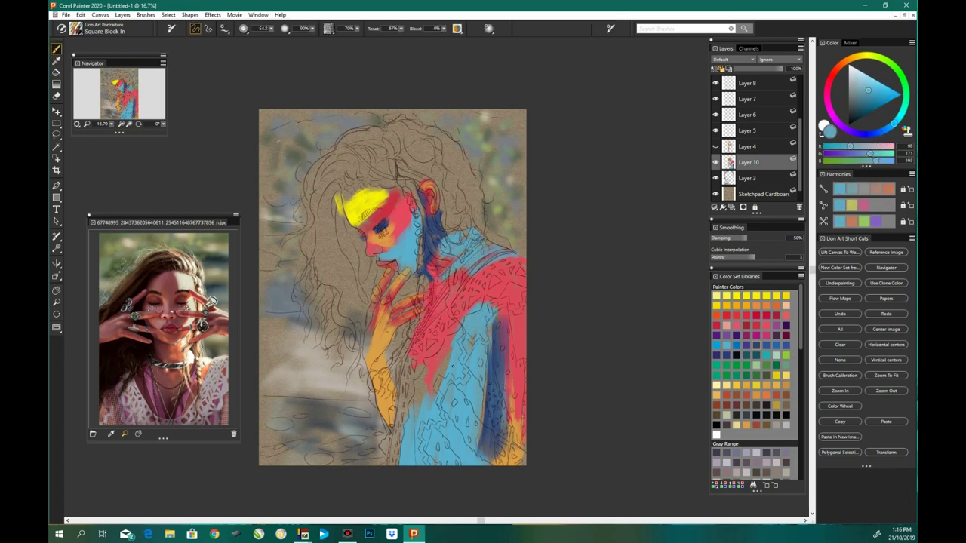
Step: Add orange over the upper shoulder and chest, and yellow at the side of the forehead
{"action": "left_click", "coordinate": [510, 391], "text": "alt"}
{"action": "left_click_drag", "start_coordinate": [471, 275], "coordinate": [431, 321]}
{"action": "left_click_drag", "start_coordinate": [490, 251], "coordinate": [419, 343]}
{"action": "left_click_drag", "start_coordinate": [483, 231], "coordinate": [429, 241]}
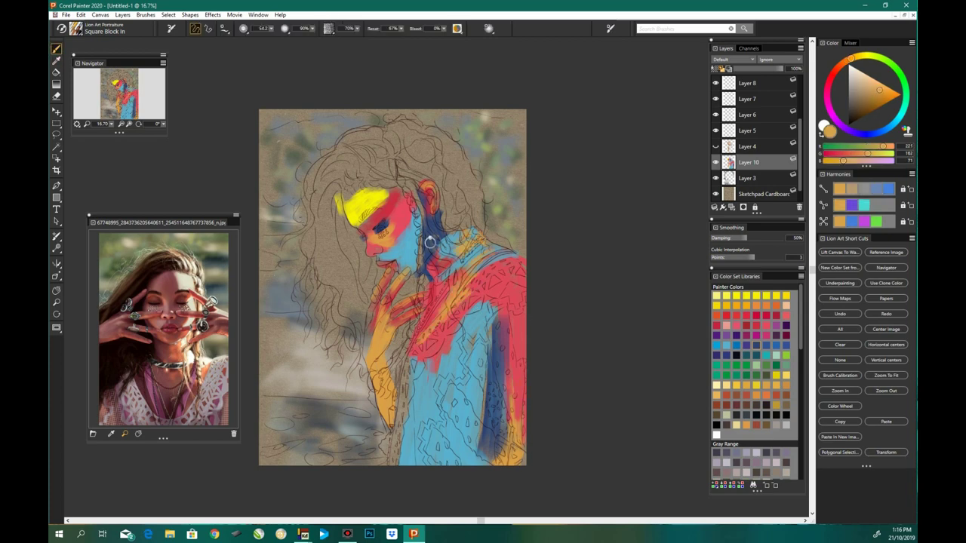
{"action": "left_click", "coordinate": [426, 226], "text": "alt"}
{"action": "left_click_drag", "start_coordinate": [422, 207], "coordinate": [426, 272]}
Step: Paint yellow and light blue over the forehead top and light blue along the left of the hand
{"action": "left_click", "coordinate": [400, 203], "text": "alt"}
{"action": "left_click", "coordinate": [362, 200], "text": "alt"}
{"action": "left_click_drag", "start_coordinate": [362, 188], "coordinate": [385, 219]}
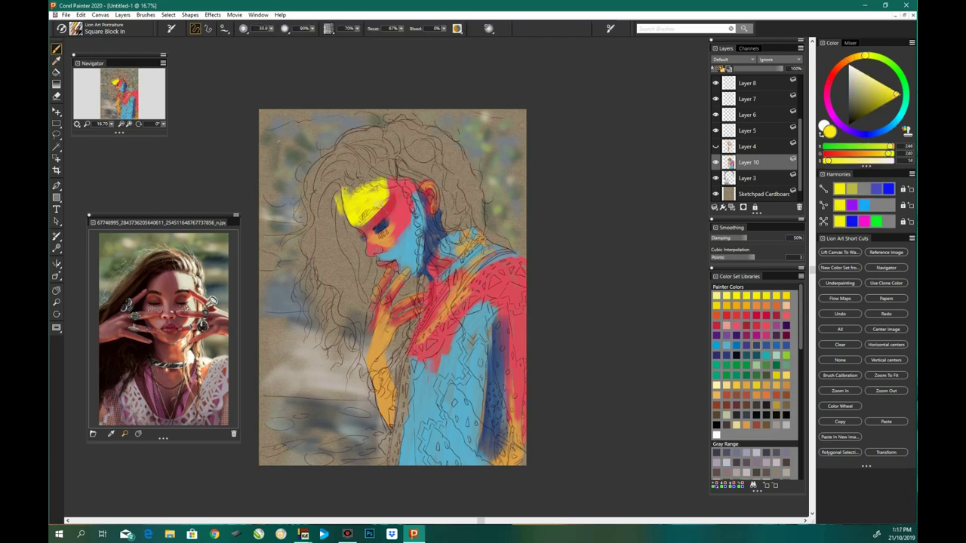
{"action": "left_click", "coordinate": [440, 366], "text": "alt"}
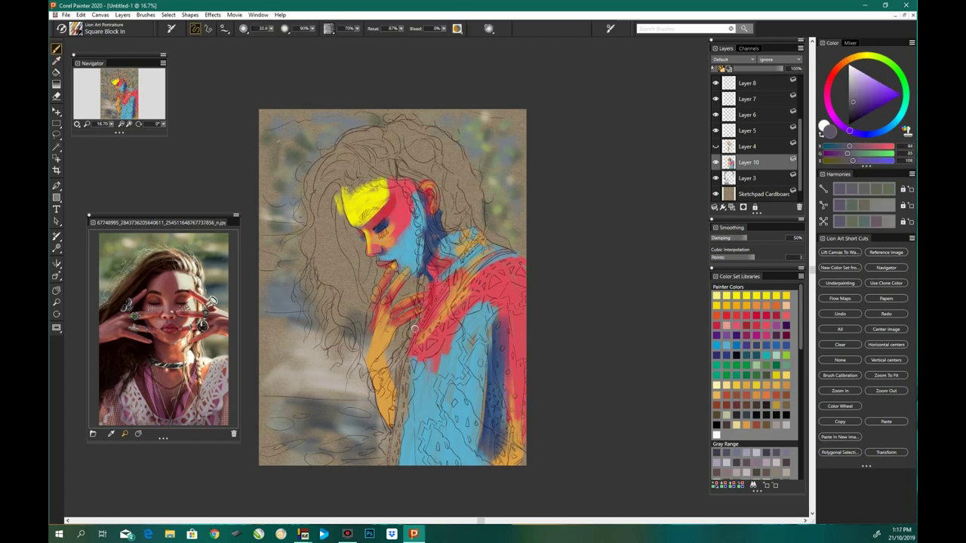
{"action": "left_click", "coordinate": [408, 240], "text": "alt"}
{"action": "left_click_drag", "start_coordinate": [349, 197], "coordinate": [396, 160]}
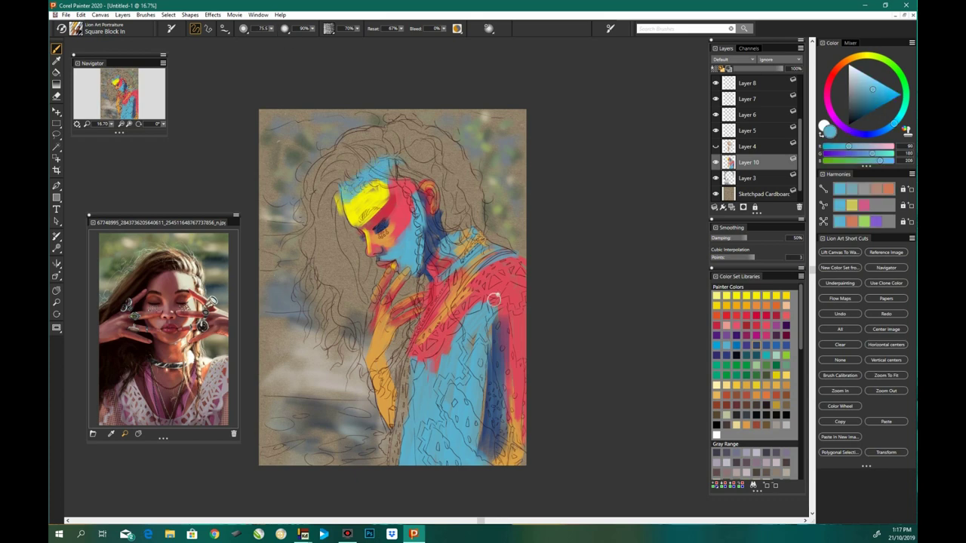
{"action": "left_click_drag", "start_coordinate": [371, 305], "coordinate": [372, 346]}
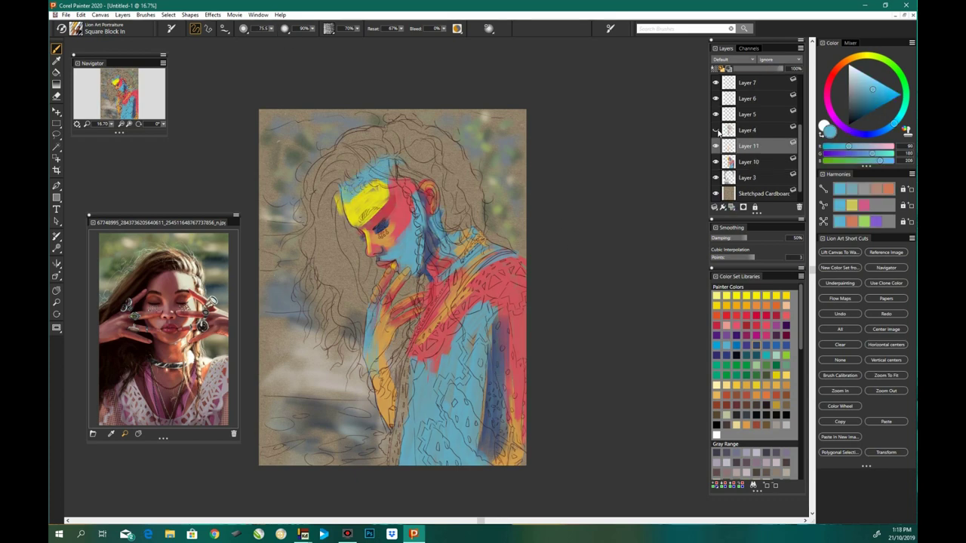
Step: Paint peach skin tone over the forehead, cheek, chin, hand and fingers with a smaller brush
{"action": "scroll", "coordinate": [754, 377], "scroll_direction": "down", "scroll_amount": 5}
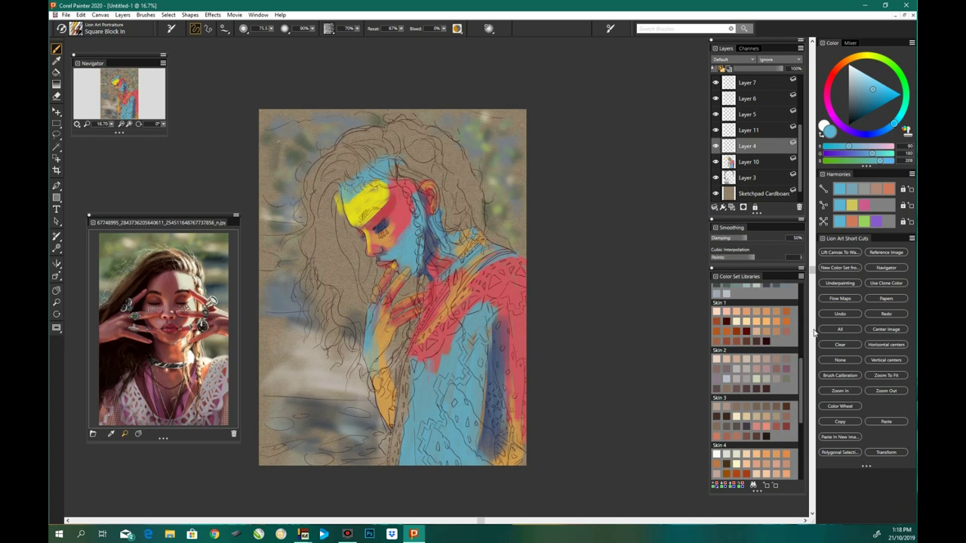
{"action": "scroll", "coordinate": [803, 356], "scroll_direction": "up", "scroll_amount": 1}
{"action": "scroll", "coordinate": [777, 352], "scroll_direction": "down", "scroll_amount": 5}
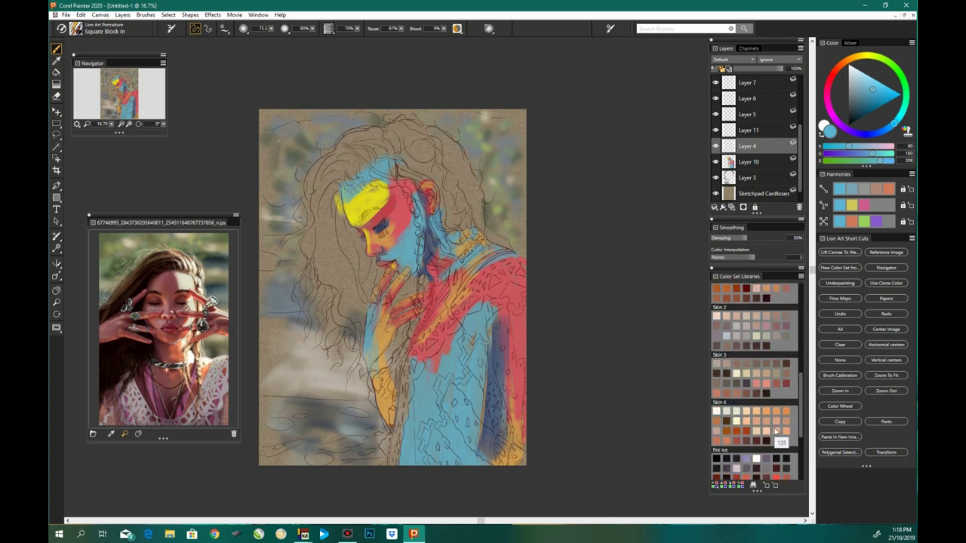
{"action": "left_click", "coordinate": [784, 389]}
{"action": "mouse_move", "coordinate": [349, 219]}
{"action": "left_mouse_down"}
{"action": "mouse_move", "coordinate": [417, 180]}
{"action": "mouse_move", "coordinate": [370, 189]}
{"action": "mouse_move", "coordinate": [400, 234]}
{"action": "left_mouse_up"}
{"action": "mouse_move", "coordinate": [411, 196]}
{"action": "left_mouse_down"}
{"action": "mouse_move", "coordinate": [422, 257]}
{"action": "mouse_move", "coordinate": [451, 247]}
{"action": "left_mouse_up"}
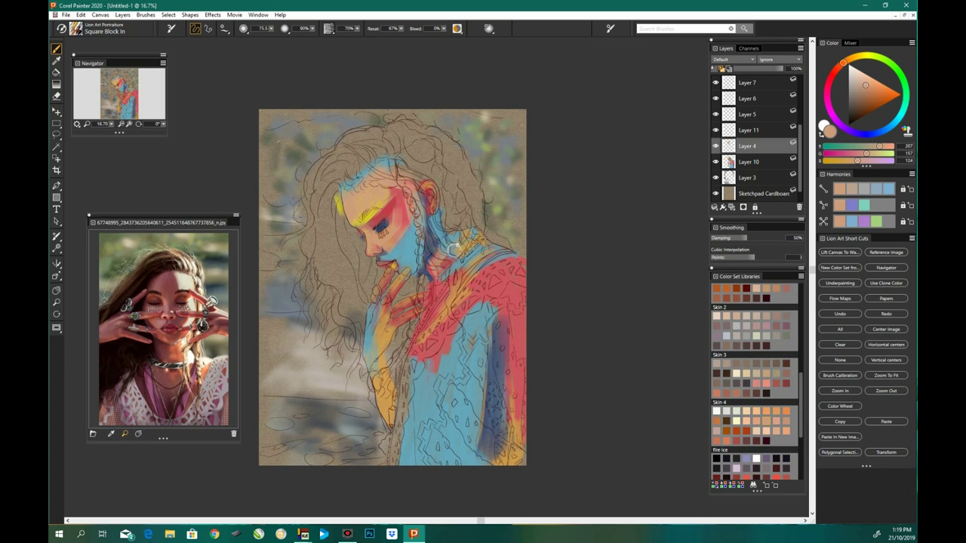
{"action": "key", "text": "bracketleft"}
{"action": "key", "text": "bracketleft"}
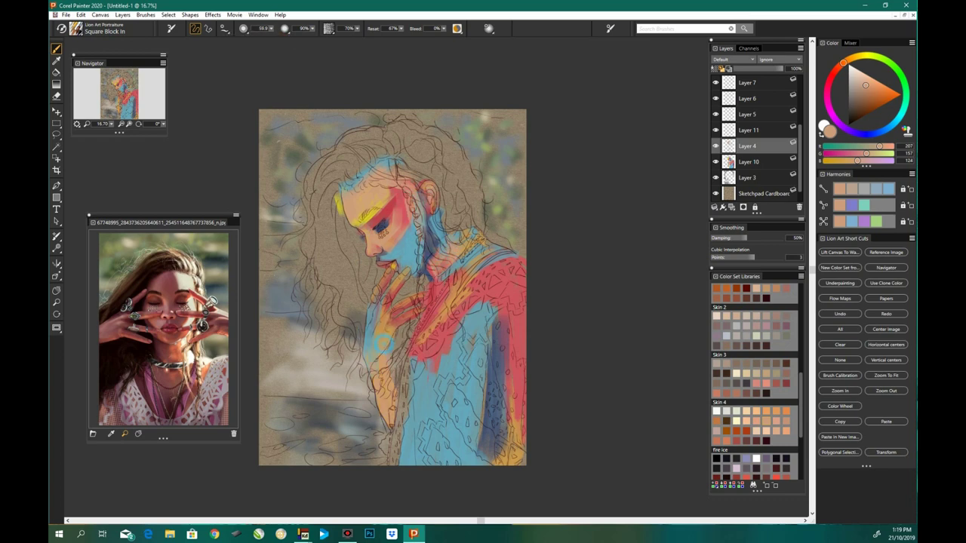
{"action": "mouse_move", "coordinate": [369, 331]}
{"action": "left_mouse_down"}
{"action": "mouse_move", "coordinate": [389, 265]}
{"action": "mouse_move", "coordinate": [430, 298]}
{"action": "left_mouse_up"}
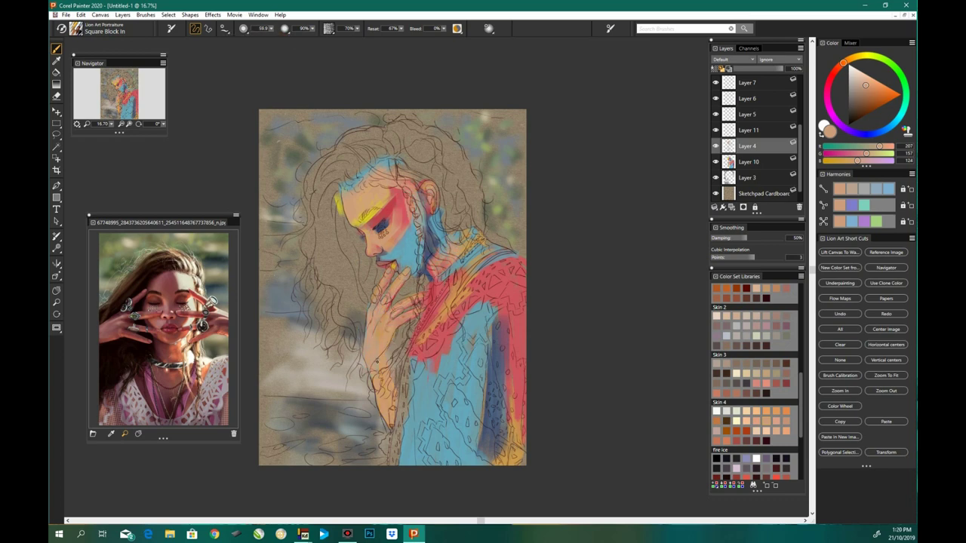
Step: Zoom in to 25% and lighten the red shoulder, neck and right arm with peach
{"action": "key", "text": "ctrl+plus"}
{"action": "mouse_move", "coordinate": [541, 262]}
{"action": "left_mouse_down"}
{"action": "mouse_move", "coordinate": [524, 275]}
{"action": "mouse_move", "coordinate": [504, 240]}
{"action": "mouse_move", "coordinate": [468, 267]}
{"action": "mouse_move", "coordinate": [430, 263]}
{"action": "left_mouse_up"}
{"action": "left_click_drag", "start_coordinate": [528, 287], "coordinate": [551, 362]}
{"action": "left_click_drag", "start_coordinate": [551, 302], "coordinate": [498, 295]}
{"action": "left_click_drag", "start_coordinate": [544, 264], "coordinate": [461, 340]}
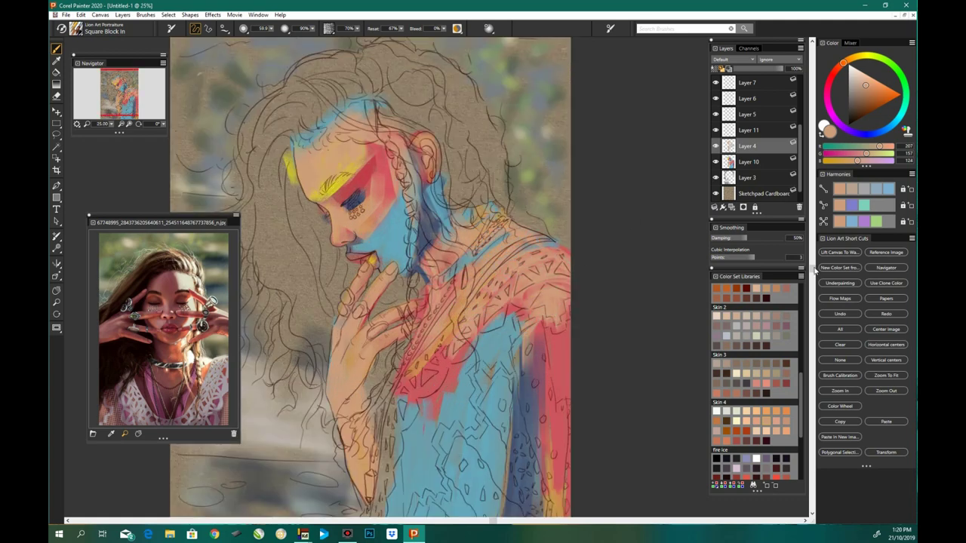
{"action": "scroll", "coordinate": [558, 377], "scroll_direction": "down", "scroll_amount": 3}
{"action": "mouse_move", "coordinate": [560, 410]}
{"action": "left_mouse_down"}
{"action": "mouse_move", "coordinate": [547, 257]}
{"action": "mouse_move", "coordinate": [543, 340]}
{"action": "left_mouse_up"}
Step: Paint peach over the chest and neck and soften the red and blue on the face
{"action": "mouse_move", "coordinate": [528, 234]}
{"action": "left_mouse_down"}
{"action": "mouse_move", "coordinate": [543, 415]}
{"action": "mouse_move", "coordinate": [468, 273]}
{"action": "mouse_move", "coordinate": [423, 309]}
{"action": "left_mouse_up"}
{"action": "scroll", "coordinate": [422, 226], "scroll_direction": "up", "scroll_amount": 3}
{"action": "mouse_move", "coordinate": [362, 238]}
{"action": "left_mouse_down"}
{"action": "mouse_move", "coordinate": [408, 256]}
{"action": "mouse_move", "coordinate": [347, 181]}
{"action": "left_mouse_up"}
{"action": "left_click_drag", "start_coordinate": [339, 143], "coordinate": [377, 197]}
{"action": "left_click_drag", "start_coordinate": [407, 143], "coordinate": [422, 249]}
{"action": "left_click_drag", "start_coordinate": [423, 188], "coordinate": [464, 271]}
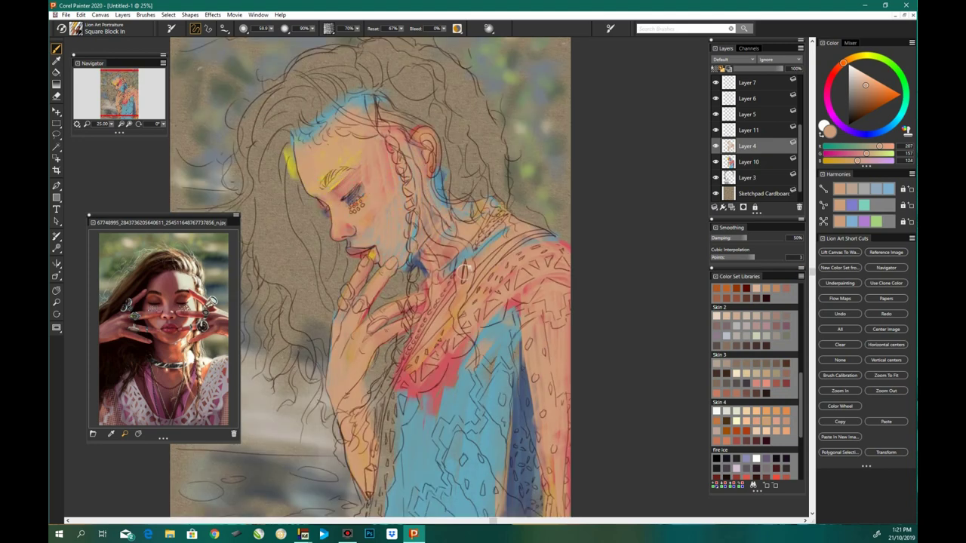
Step: Make Layer 4 visible again and select it for editing
{"action": "key", "text": "e"}
{"action": "left_click", "coordinate": [744, 161]}
{"action": "scroll", "coordinate": [631, 261], "scroll_direction": "down", "scroll_amount": 1}
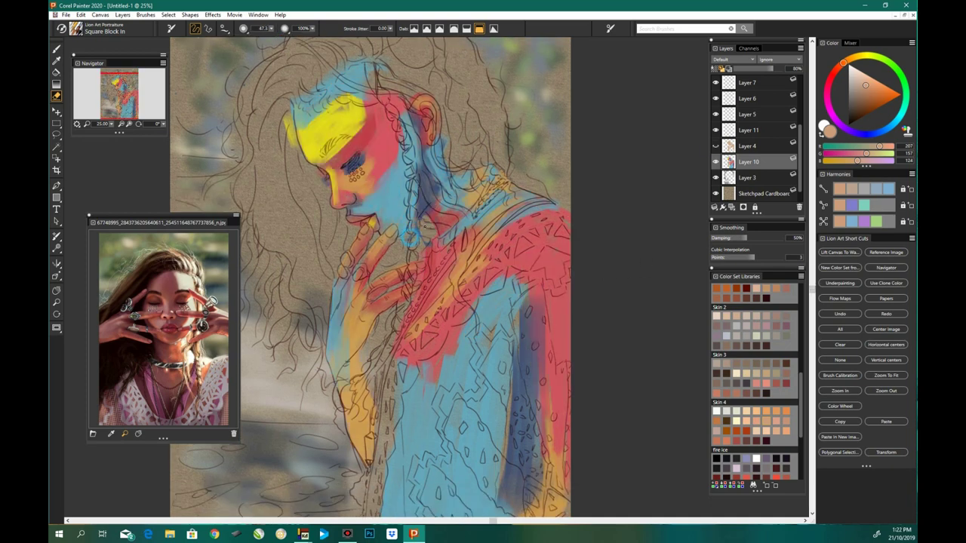
{"action": "scroll", "coordinate": [411, 302], "scroll_direction": "down", "scroll_amount": 1}
{"action": "scroll", "coordinate": [357, 134], "scroll_direction": "up", "scroll_amount": 2}
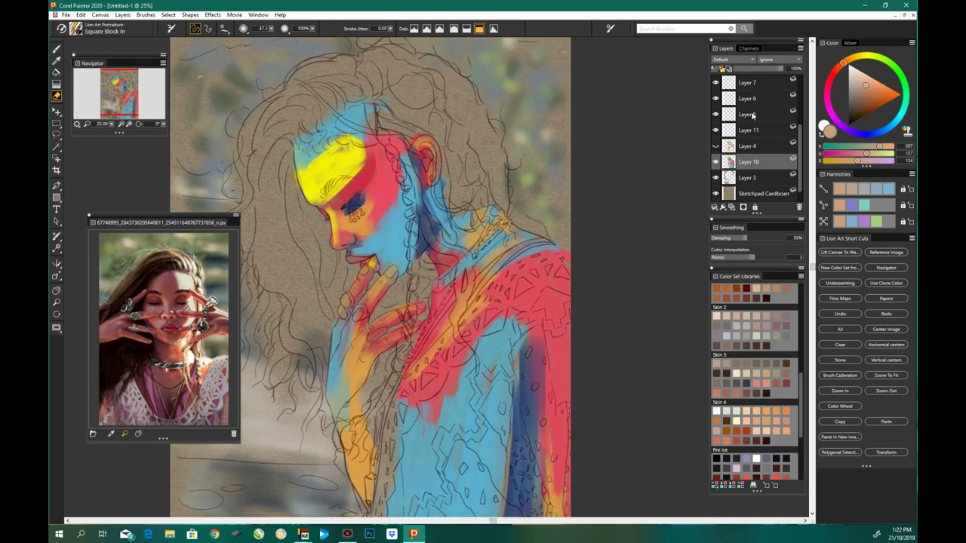
{"action": "left_click", "coordinate": [715, 146]}
{"action": "left_click", "coordinate": [747, 145]}
Step: With the Fast and Simple Blender, smear the red below the collar into blue and smooth the dark blue patch
{"action": "left_click", "coordinate": [75, 28]}
{"action": "left_click", "coordinate": [182, 82]}
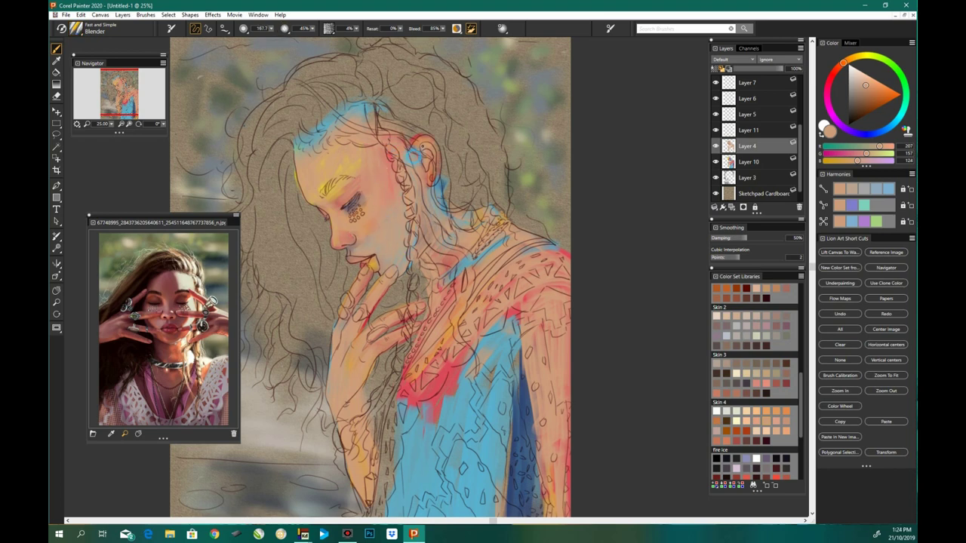
{"action": "left_click_drag", "start_coordinate": [441, 400], "coordinate": [466, 391]}
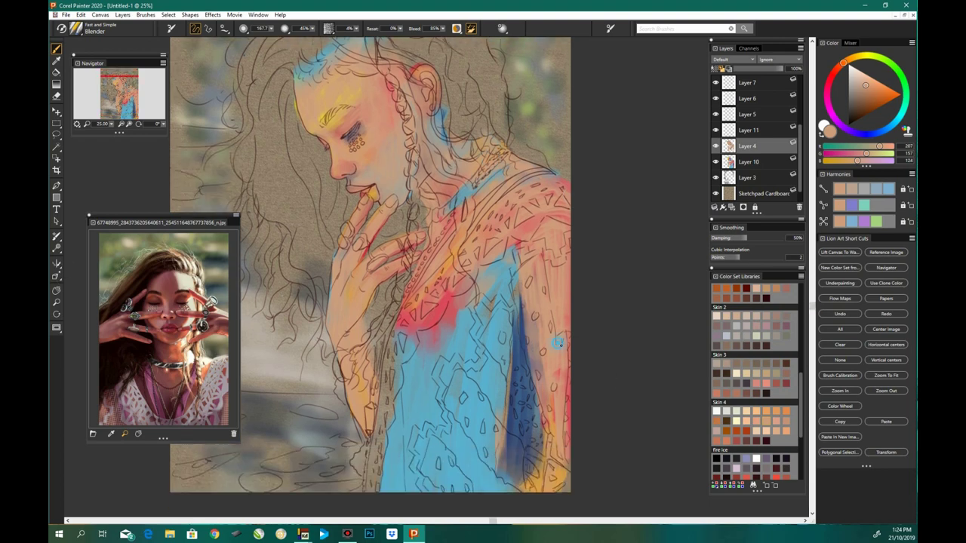
{"action": "scroll", "coordinate": [528, 375], "scroll_direction": "down", "scroll_amount": 2}
{"action": "left_click_drag", "start_coordinate": [513, 361], "coordinate": [502, 456]}
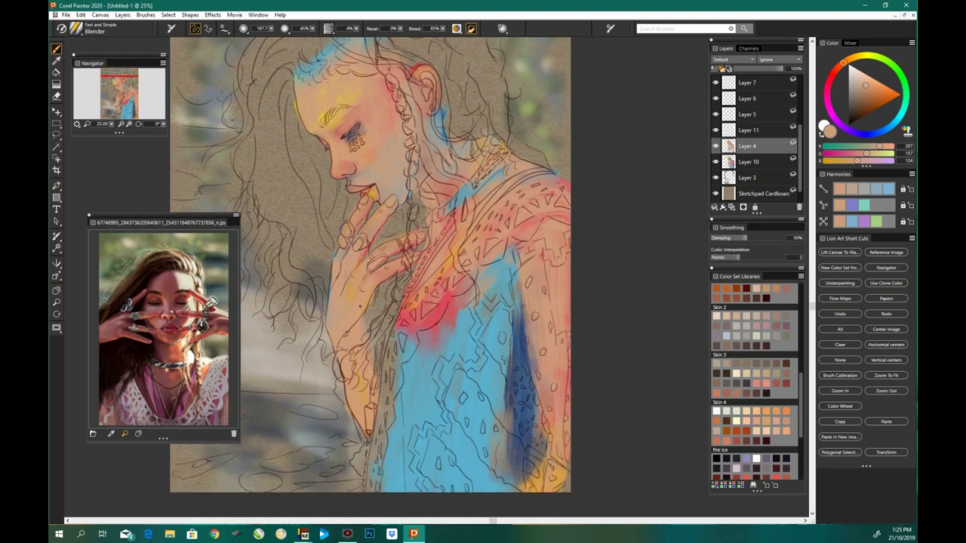
Step: Select Layer 11 and pick a darker skin tone
{"action": "key", "text": "n"}
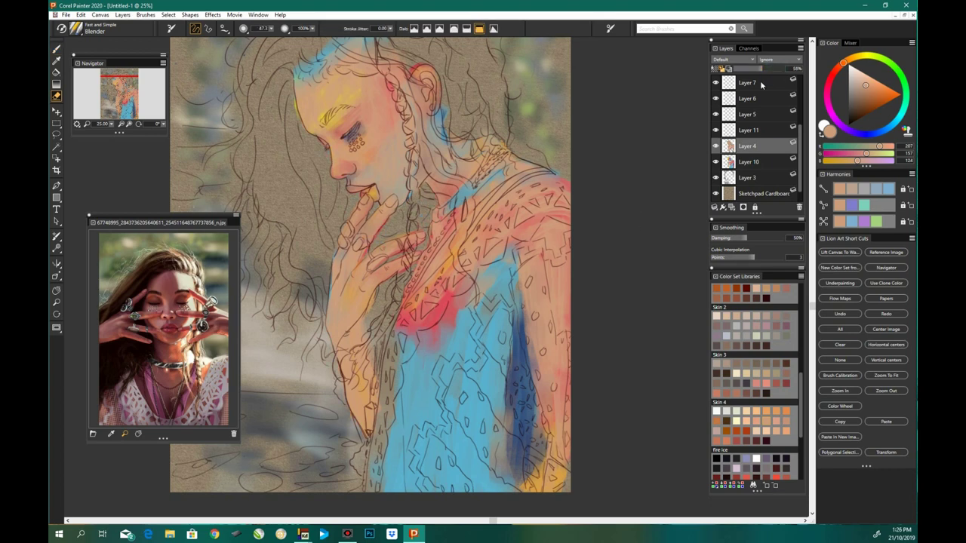
{"action": "left_click", "coordinate": [747, 129]}
{"action": "left_click", "coordinate": [777, 429]}
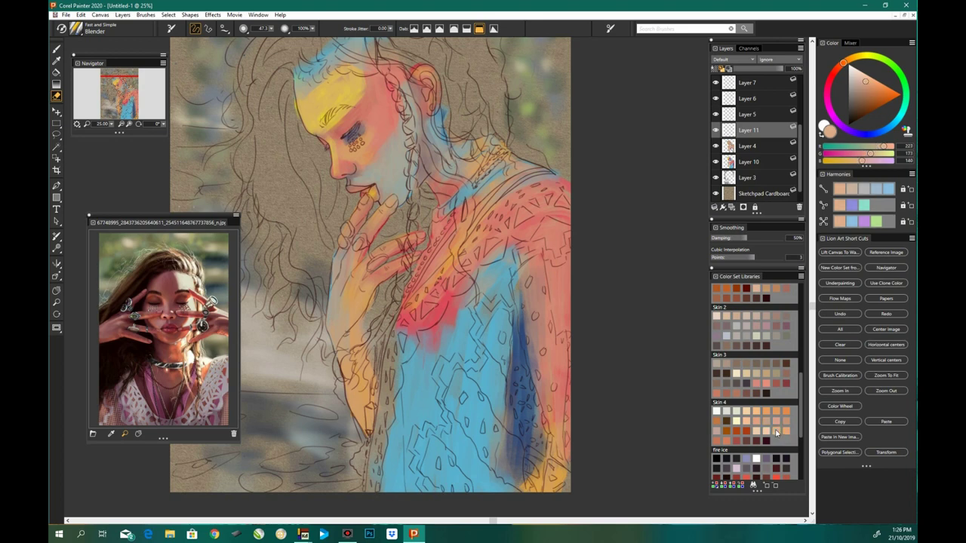
{"action": "scroll", "coordinate": [777, 429], "scroll_direction": "up", "scroll_amount": 2}
Step: With the Square Block In brush, paint orange and blue strokes into the hair near the ear and forehead
{"action": "left_click", "coordinate": [76, 28]}
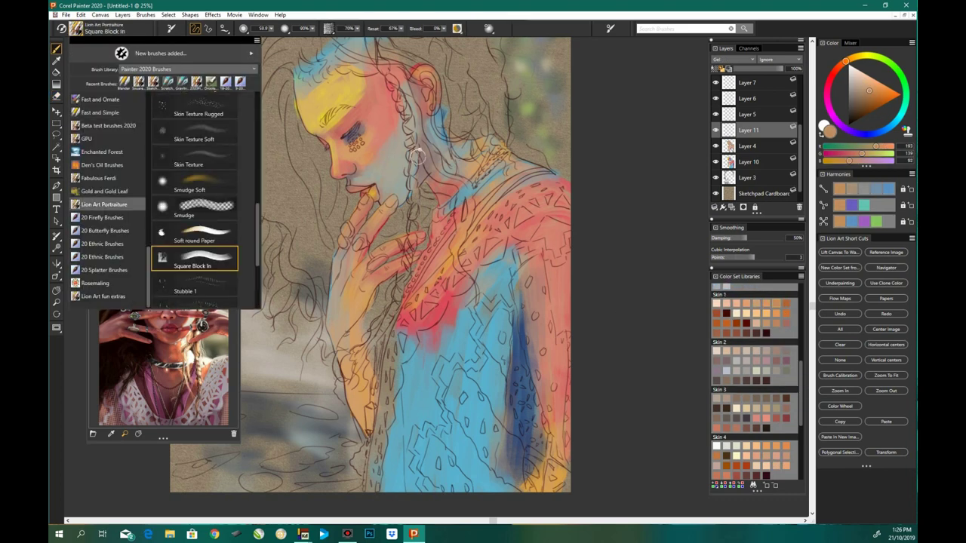
{"action": "left_click", "coordinate": [203, 252]}
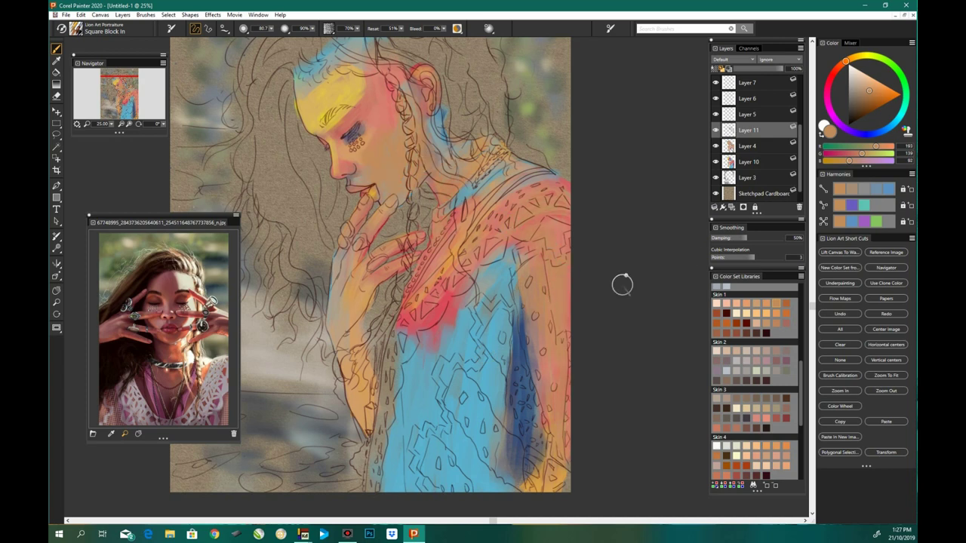
{"action": "scroll", "coordinate": [362, 302], "scroll_direction": "up", "scroll_amount": 2}
{"action": "left_click_drag", "start_coordinate": [339, 121], "coordinate": [377, 128]}
{"action": "left_click_drag", "start_coordinate": [355, 98], "coordinate": [419, 126]}
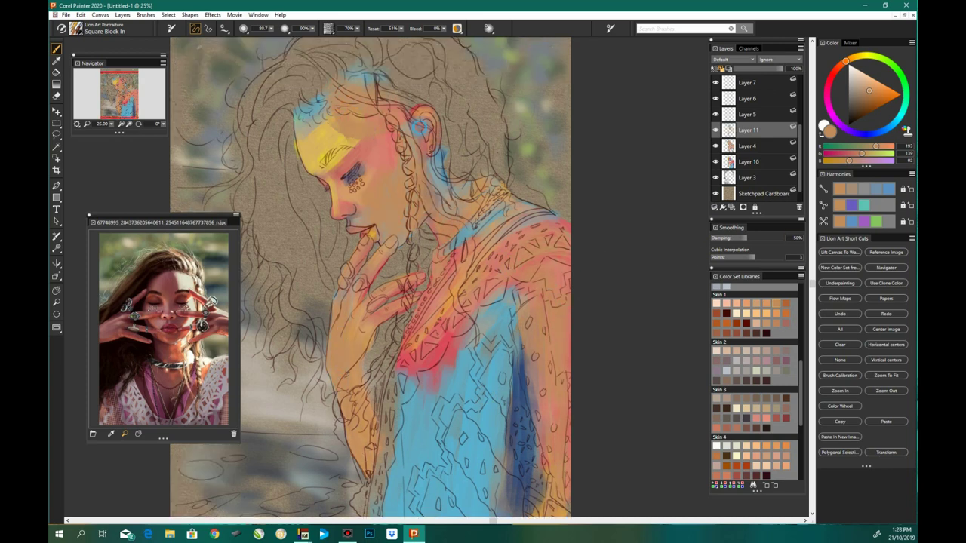
{"action": "scroll", "coordinate": [755, 362], "scroll_direction": "down", "scroll_amount": 1}
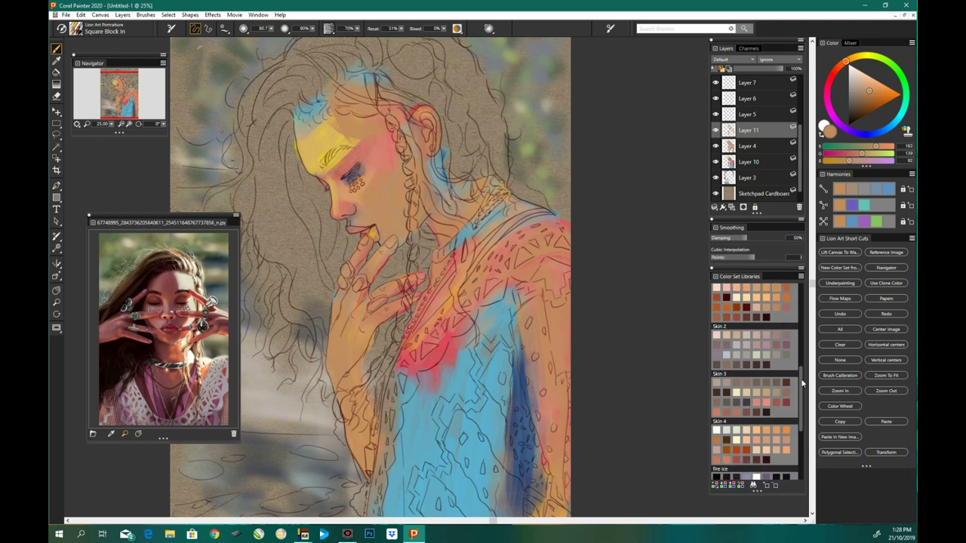
{"action": "scroll", "coordinate": [754, 362], "scroll_direction": "up", "scroll_amount": 1}
Step: Warm the temple and cheek with pink and turn the lips darker red
{"action": "left_click", "coordinate": [785, 321]}
{"action": "mouse_move", "coordinate": [301, 149]}
{"action": "left_mouse_down"}
{"action": "mouse_move", "coordinate": [308, 160]}
{"action": "mouse_move", "coordinate": [316, 134]}
{"action": "mouse_move", "coordinate": [306, 107]}
{"action": "left_mouse_up"}
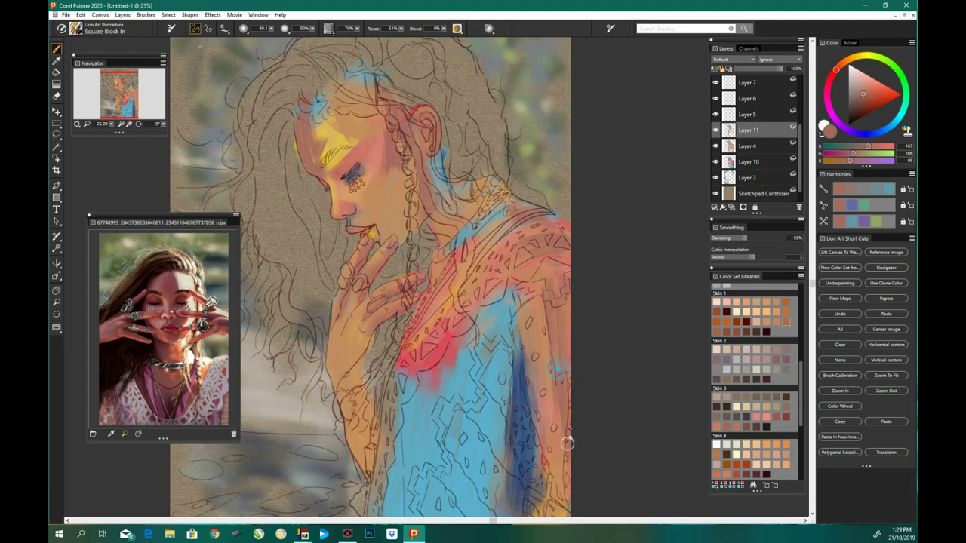
{"action": "left_click_drag", "start_coordinate": [396, 94], "coordinate": [343, 135]}
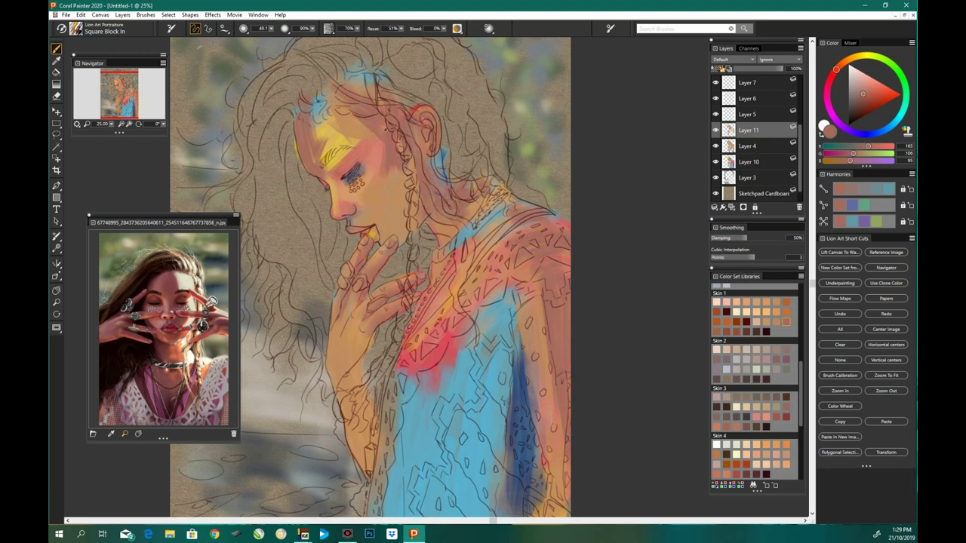
{"action": "left_click_drag", "start_coordinate": [369, 234], "coordinate": [394, 267]}
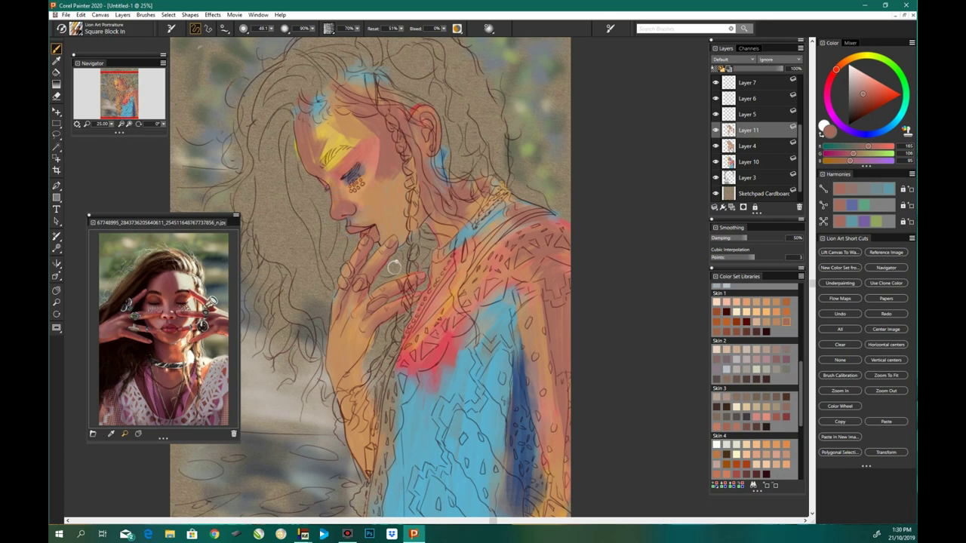
Step: On a new Layer 12, shade near the eye and down the arm and hand in dark brown
{"action": "left_click", "coordinate": [739, 334]}
{"action": "key", "text": "ctrl+shift+n"}
{"action": "left_click_drag", "start_coordinate": [367, 151], "coordinate": [335, 172]}
{"action": "mouse_move", "coordinate": [339, 279]}
{"action": "left_mouse_down"}
{"action": "mouse_move", "coordinate": [336, 377]}
{"action": "mouse_move", "coordinate": [370, 475]}
{"action": "left_mouse_up"}
Step: Hatch dark brown over the shoulder, chest and strap, covering the blue dress with a larger brush
{"action": "scroll", "coordinate": [614, 329], "scroll_direction": "down", "scroll_amount": 2}
{"action": "left_click_drag", "start_coordinate": [486, 221], "coordinate": [452, 257]}
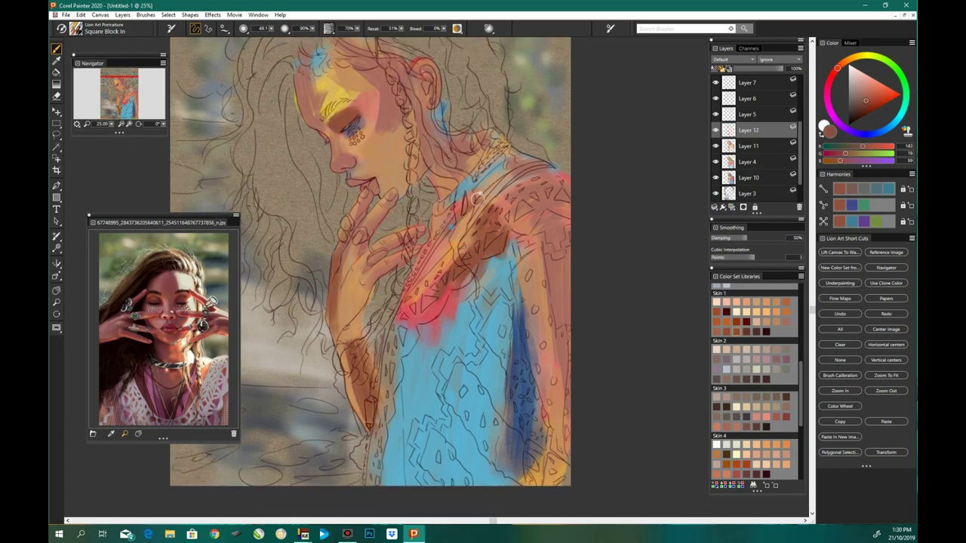
{"action": "mouse_move", "coordinate": [476, 196]}
{"action": "left_mouse_down"}
{"action": "mouse_move", "coordinate": [422, 287]}
{"action": "mouse_move", "coordinate": [430, 173]}
{"action": "left_mouse_up"}
{"action": "left_click_drag", "start_coordinate": [491, 143], "coordinate": [498, 196]}
{"action": "left_click_drag", "start_coordinate": [504, 348], "coordinate": [479, 313]}
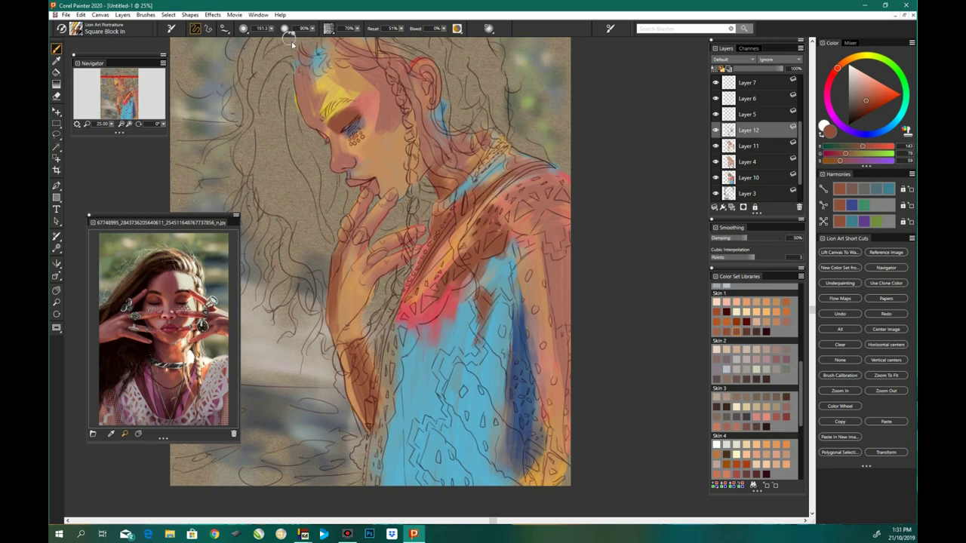
{"action": "key", "text": "bracketright"}
{"action": "key", "text": "bracketright"}
{"action": "key", "text": "bracketright"}
{"action": "left_click_drag", "start_coordinate": [490, 271], "coordinate": [498, 370]}
{"action": "left_click_drag", "start_coordinate": [483, 325], "coordinate": [453, 483]}
{"action": "left_click_drag", "start_coordinate": [392, 392], "coordinate": [423, 483]}
{"action": "left_click_drag", "start_coordinate": [453, 324], "coordinate": [426, 482]}
Step: With a smaller brush, darken the area around the neck and the hair behind the ear
{"action": "scroll", "coordinate": [264, 39], "scroll_direction": "up", "scroll_amount": 2}
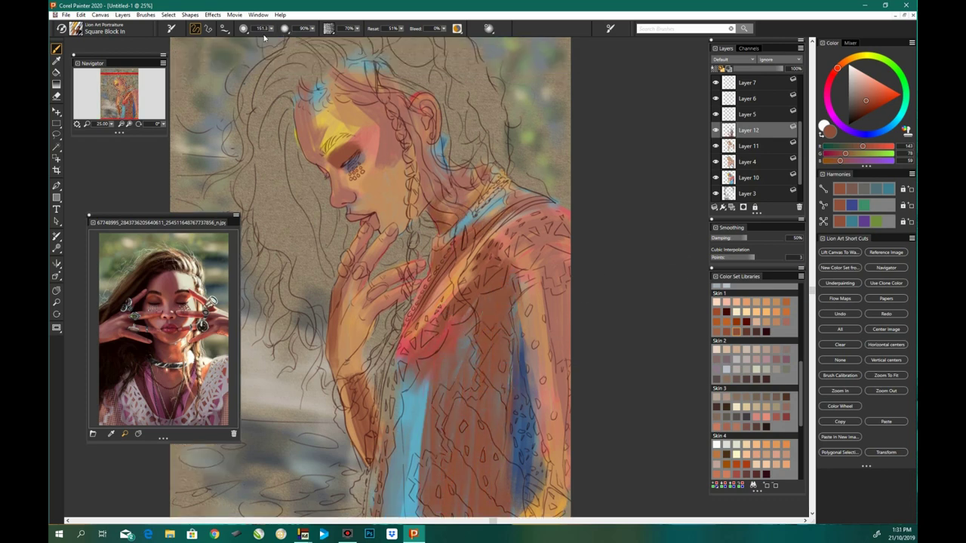
{"action": "key", "text": "bracketleft"}
{"action": "key", "text": "bracketleft"}
{"action": "key", "text": "bracketleft"}
{"action": "left_click_drag", "start_coordinate": [351, 197], "coordinate": [411, 226]}
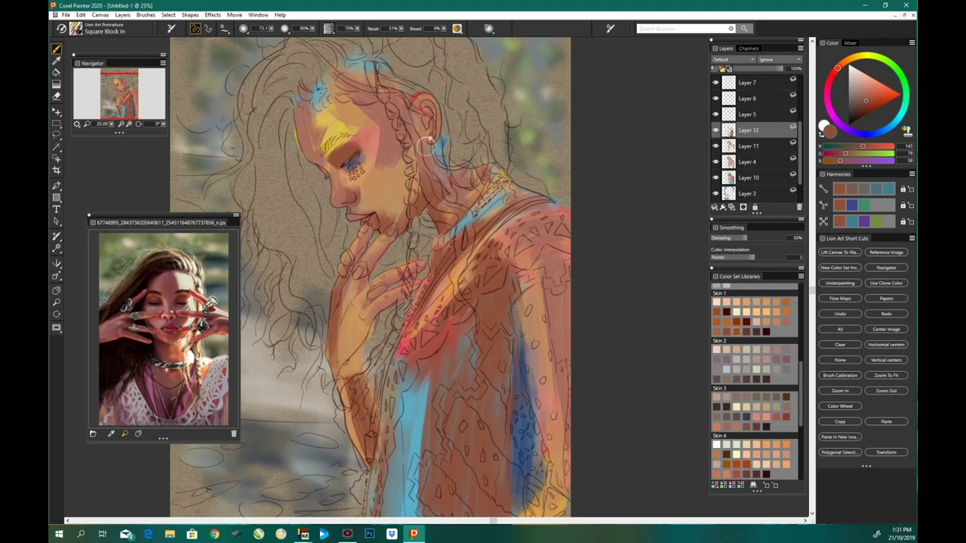
{"action": "left_click_drag", "start_coordinate": [422, 158], "coordinate": [411, 105]}
Step: Paint a pinkish skin tone over the shoulder, fingers and hand near the lips
{"action": "scroll", "coordinate": [754, 377], "scroll_direction": "down", "scroll_amount": 3}
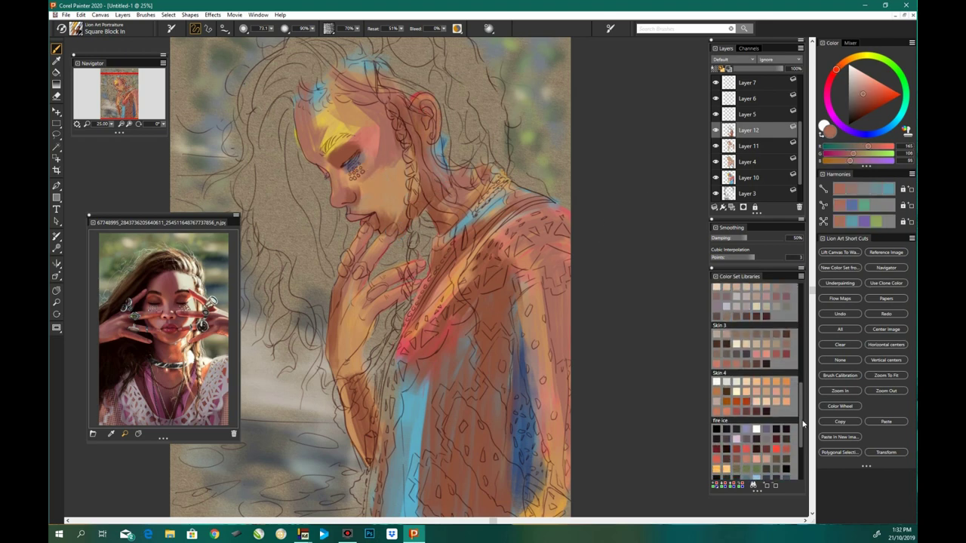
{"action": "left_click", "coordinate": [760, 421]}
{"action": "left_click", "coordinate": [723, 436]}
{"action": "scroll", "coordinate": [754, 392], "scroll_direction": "up", "scroll_amount": 1}
{"action": "left_click", "coordinate": [766, 410]}
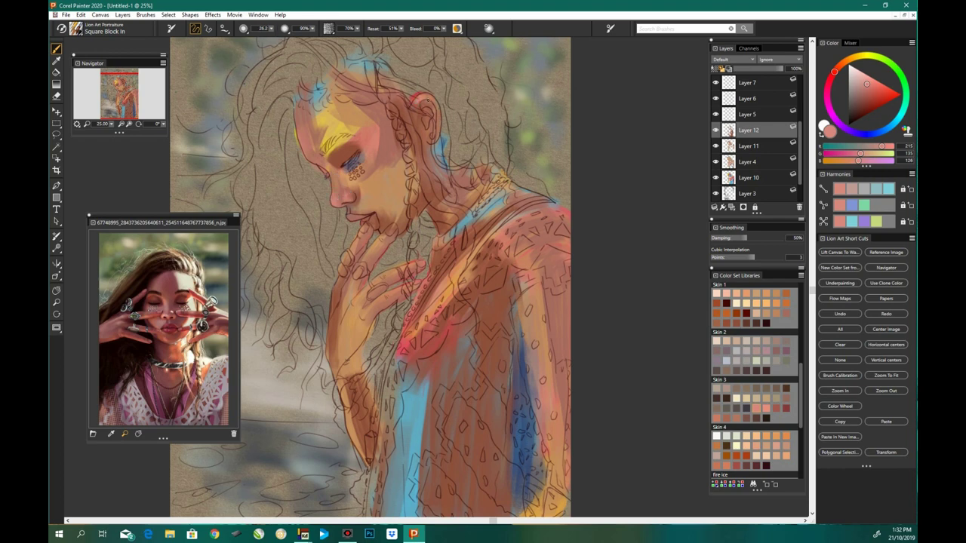
{"action": "left_click_drag", "start_coordinate": [561, 224], "coordinate": [468, 287]}
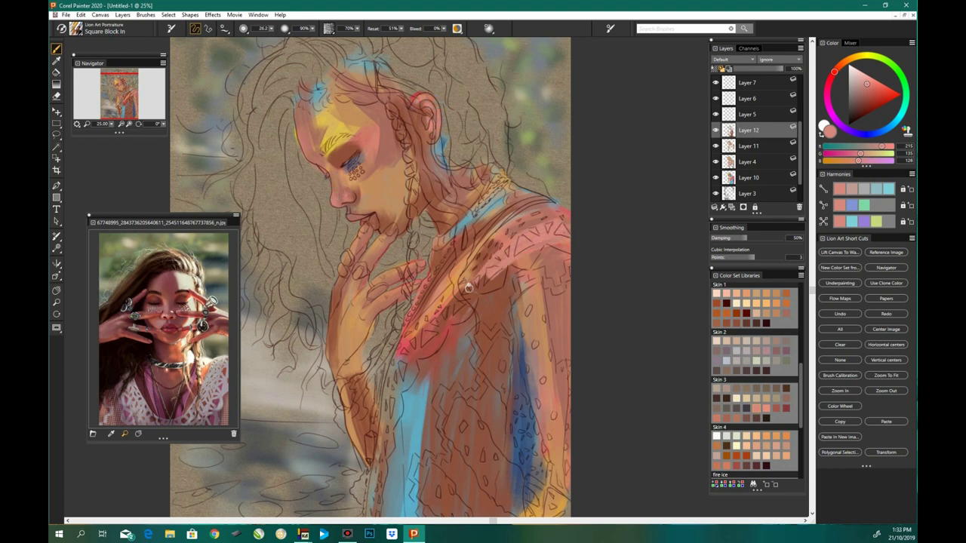
{"action": "left_click_drag", "start_coordinate": [349, 297], "coordinate": [348, 300]}
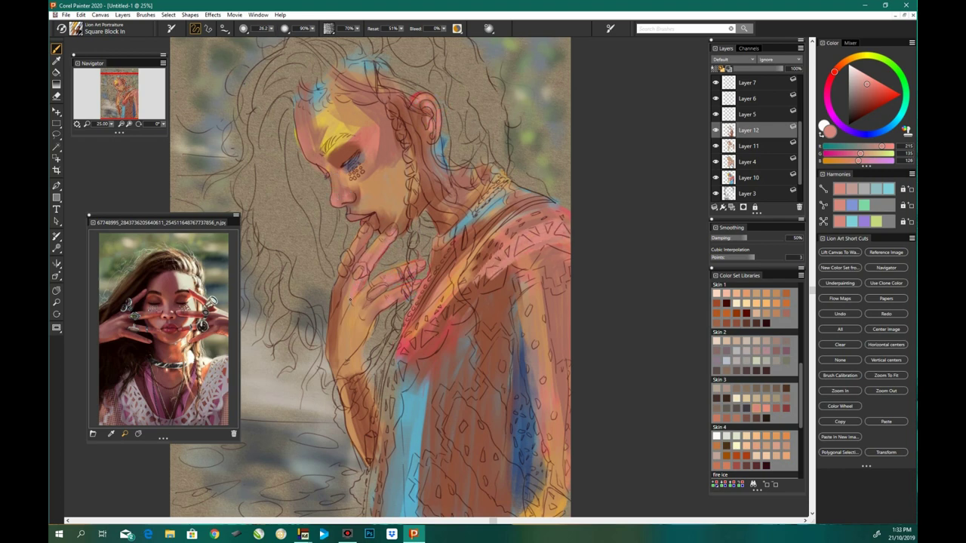
{"action": "left_click_drag", "start_coordinate": [366, 226], "coordinate": [341, 301]}
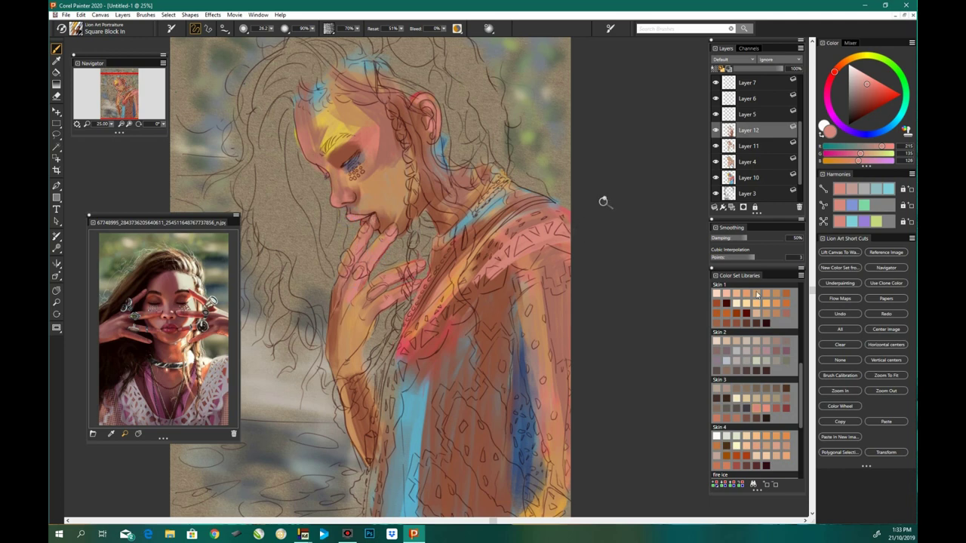
Step: Paint tan and orange-tan over the cheek, jaw, forehead, shoulder and upper chest
{"action": "scroll", "coordinate": [756, 295], "scroll_direction": "up", "scroll_amount": 1}
{"action": "left_click", "coordinate": [782, 339]}
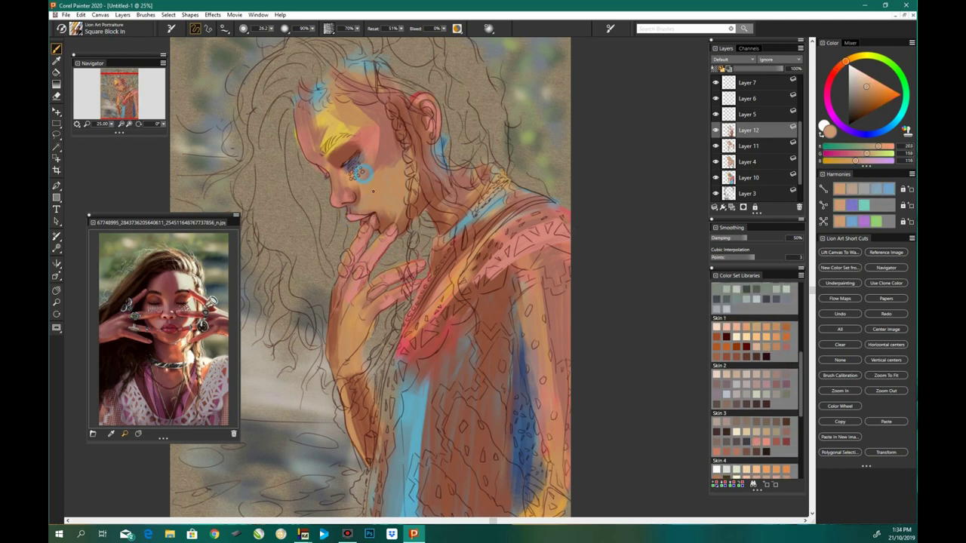
{"action": "left_click_drag", "start_coordinate": [370, 210], "coordinate": [370, 189]}
{"action": "left_click", "coordinate": [752, 331]}
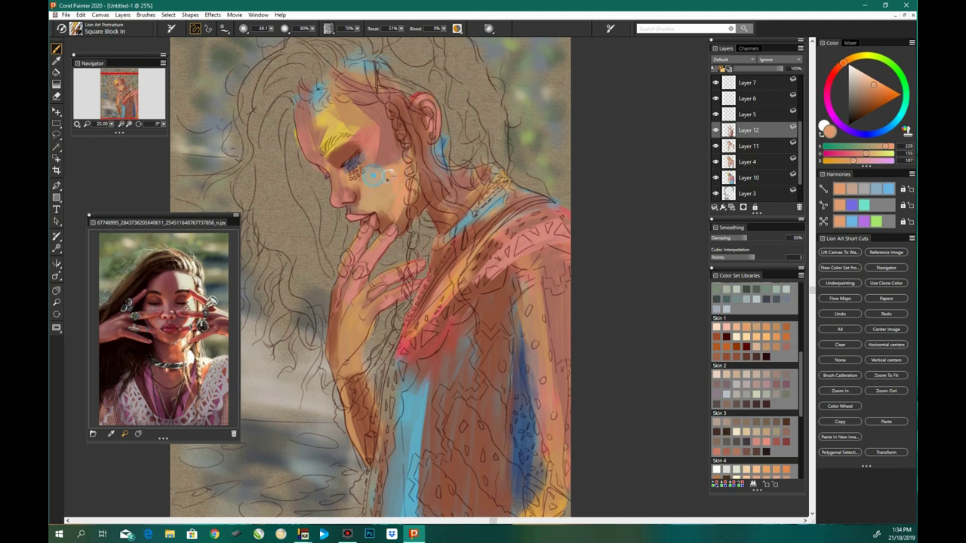
{"action": "mouse_move", "coordinate": [377, 128]}
{"action": "left_mouse_down"}
{"action": "mouse_move", "coordinate": [339, 83]}
{"action": "mouse_move", "coordinate": [362, 151]}
{"action": "left_mouse_up"}
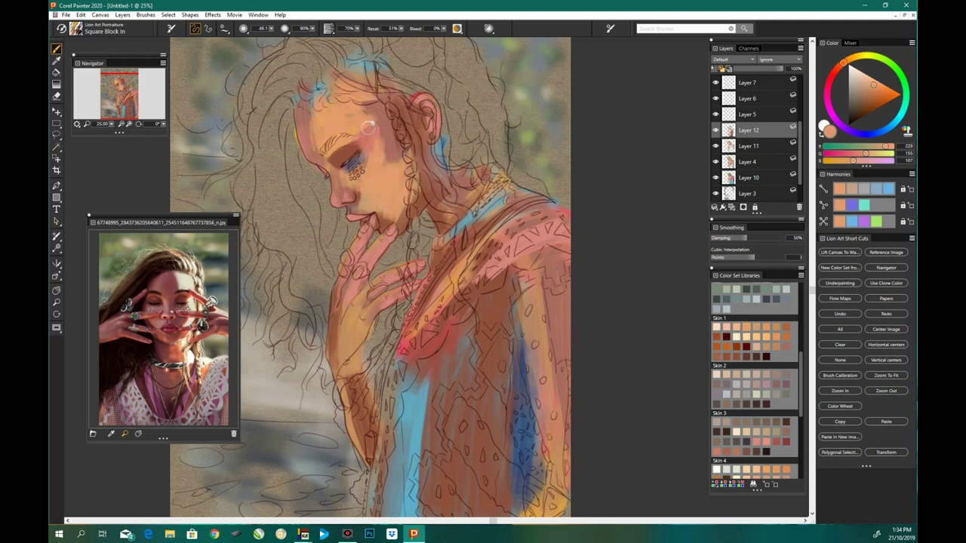
{"action": "scroll", "coordinate": [461, 200], "scroll_direction": "down", "scroll_amount": 2}
{"action": "mouse_move", "coordinate": [370, 264]}
{"action": "left_mouse_down"}
{"action": "mouse_move", "coordinate": [343, 316]}
{"action": "mouse_move", "coordinate": [370, 407]}
{"action": "left_mouse_up"}
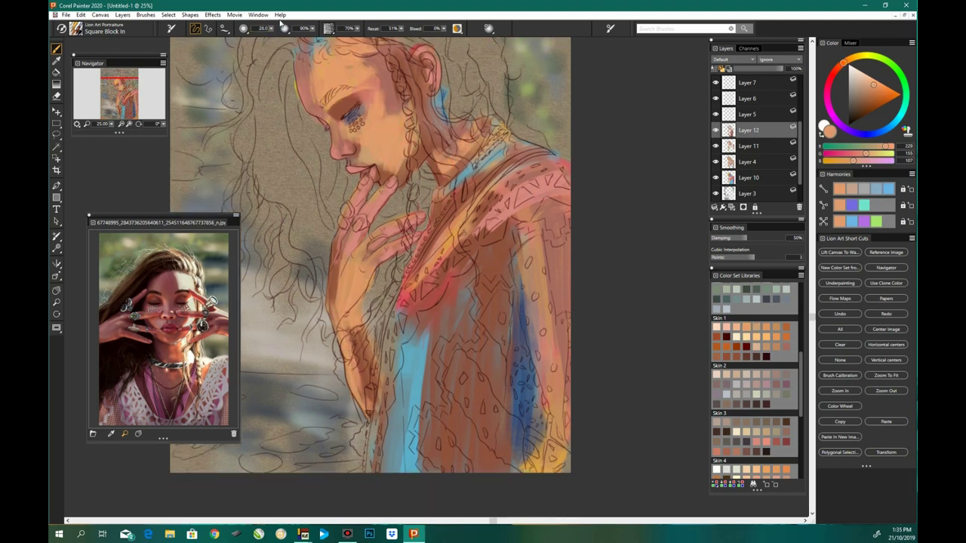
{"action": "left_click_drag", "start_coordinate": [354, 181], "coordinate": [336, 271]}
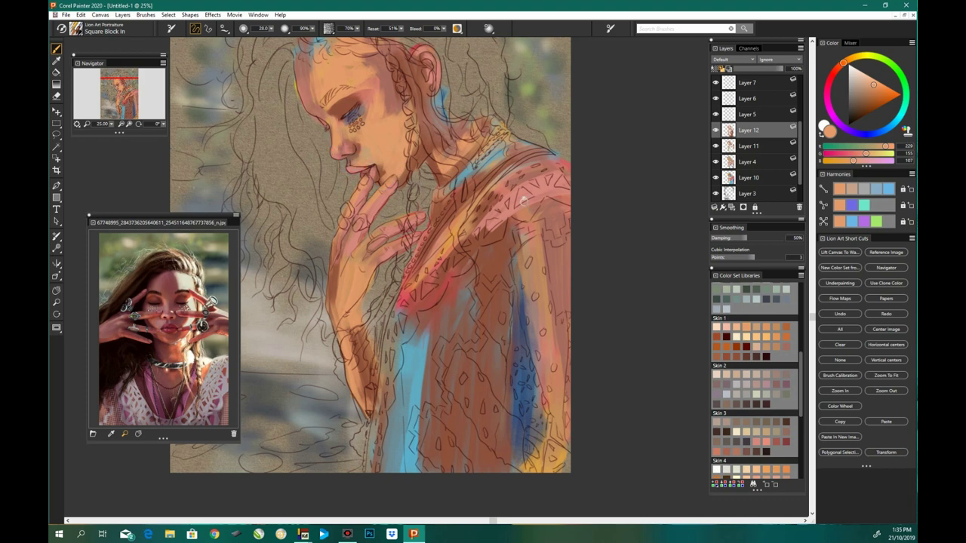
{"action": "left_click_drag", "start_coordinate": [544, 184], "coordinate": [483, 238]}
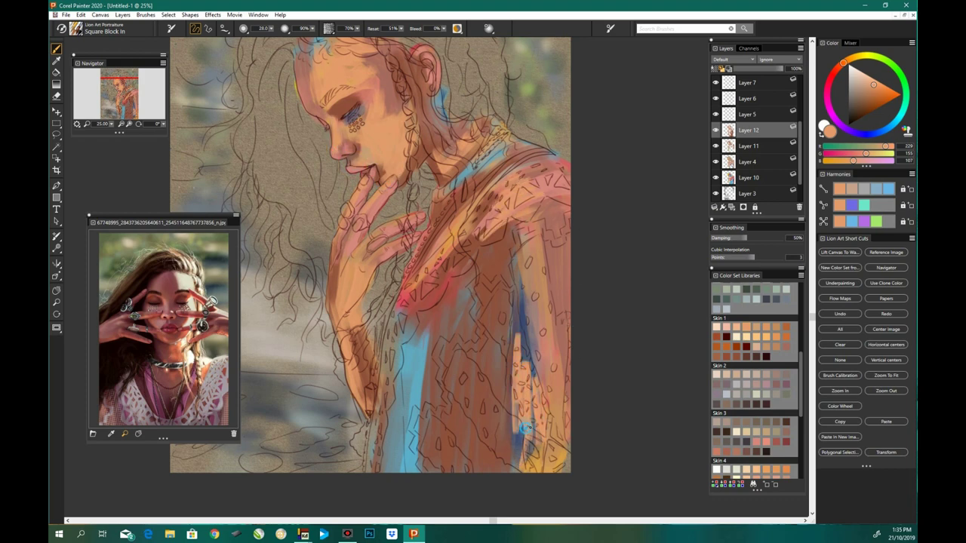
Step: At brush size 35.3, lighten the neck and add light peach to cheek, forehead and fingers
{"action": "left_click_drag", "start_coordinate": [271, 31], "coordinate": [263, 31]}
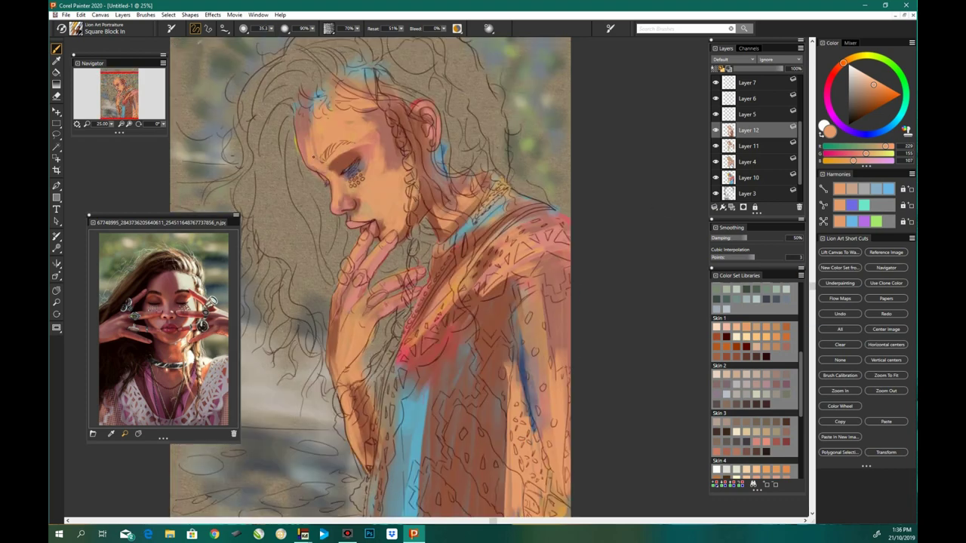
{"action": "left_click_drag", "start_coordinate": [437, 182], "coordinate": [462, 214]}
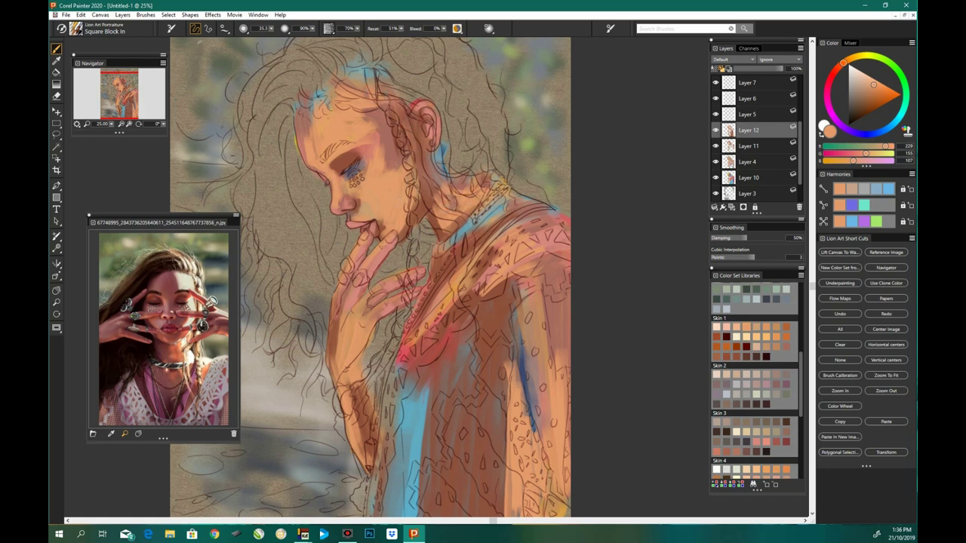
{"action": "left_click", "coordinate": [725, 328]}
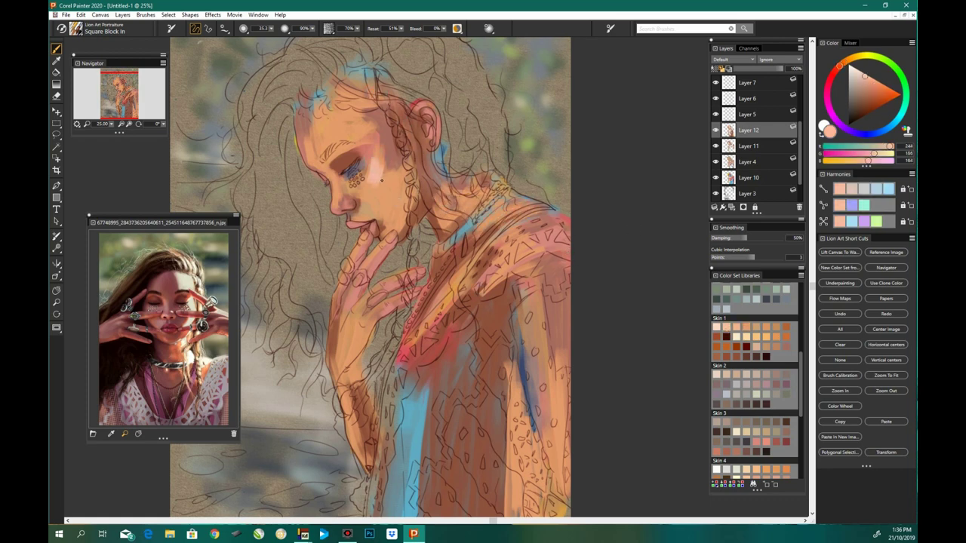
{"action": "mouse_move", "coordinate": [375, 185]}
{"action": "left_mouse_down"}
{"action": "mouse_move", "coordinate": [384, 151]}
{"action": "mouse_move", "coordinate": [336, 109]}
{"action": "left_mouse_up"}
{"action": "left_click_drag", "start_coordinate": [336, 168], "coordinate": [341, 202]}
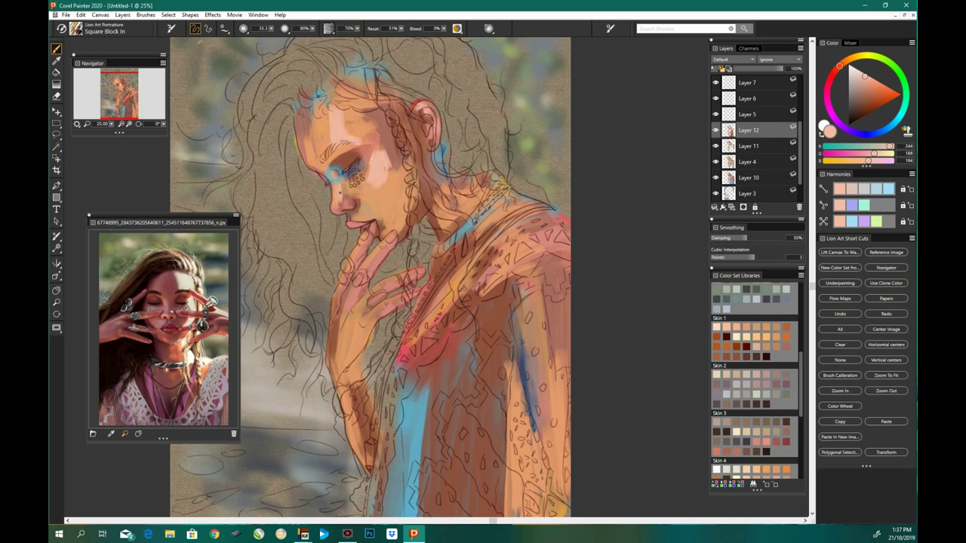
{"action": "mouse_move", "coordinate": [361, 241]}
{"action": "left_mouse_down"}
{"action": "mouse_move", "coordinate": [350, 302]}
{"action": "mouse_move", "coordinate": [408, 278]}
{"action": "left_mouse_up"}
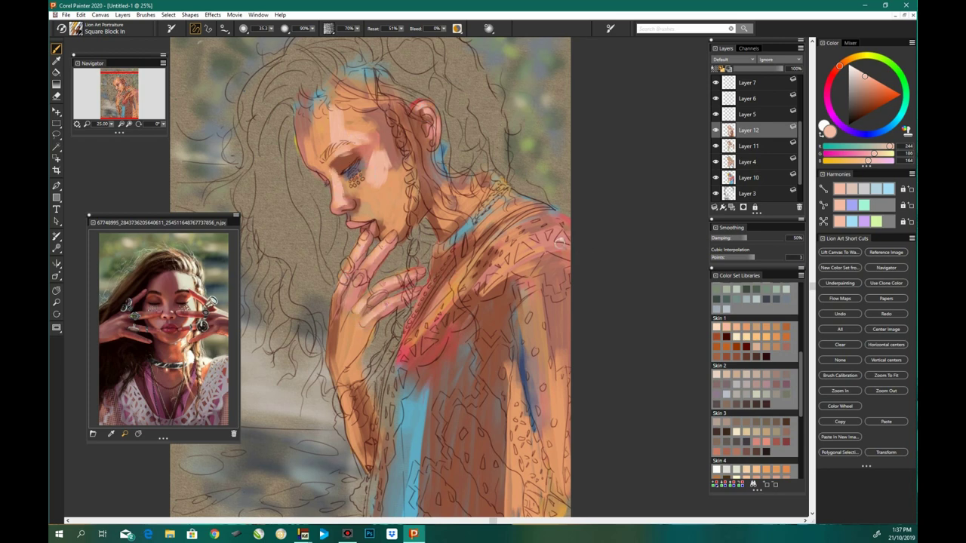
Step: Collapse Layer 12 through Layer 4 into one layer, return to 25% zoom, and sample a muted pink
{"action": "key", "text": "ctrl+minus"}
{"action": "left_click", "coordinate": [715, 129]}
{"action": "left_click", "coordinate": [728, 146]}
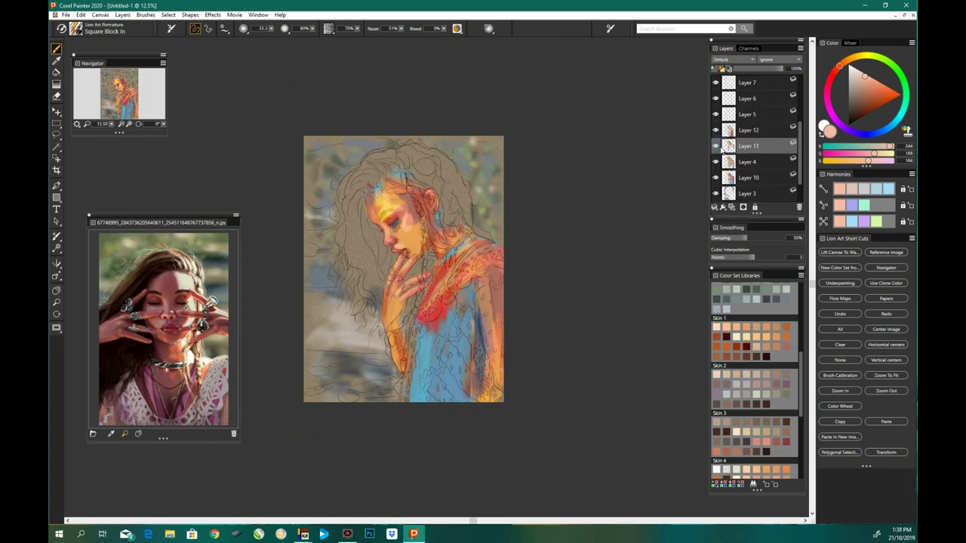
{"action": "left_click", "coordinate": [728, 129], "text": "shift"}
{"action": "left_click", "coordinate": [723, 207]}
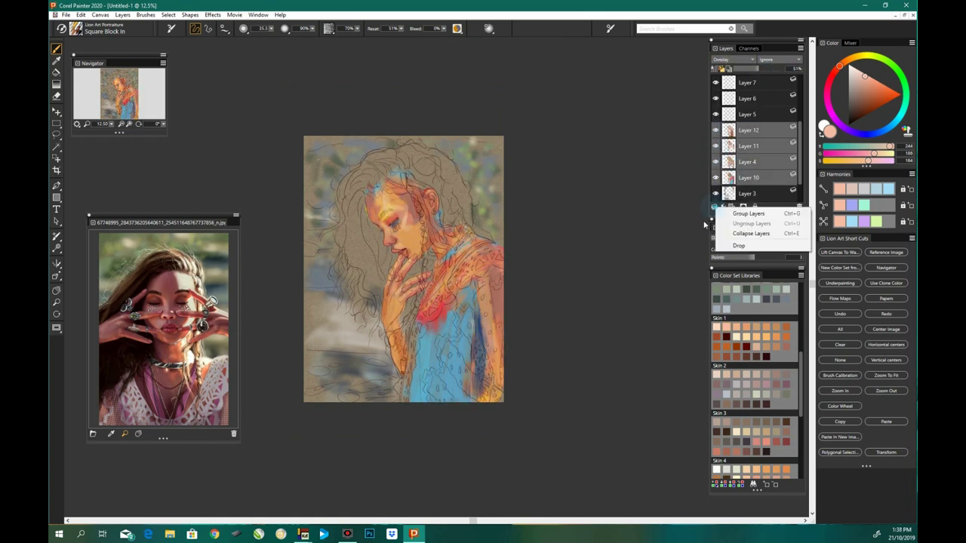
{"action": "left_click", "coordinate": [746, 234]}
{"action": "key", "text": "ctrl+plus"}
{"action": "scroll", "coordinate": [772, 406], "scroll_direction": "down", "scroll_amount": 2}
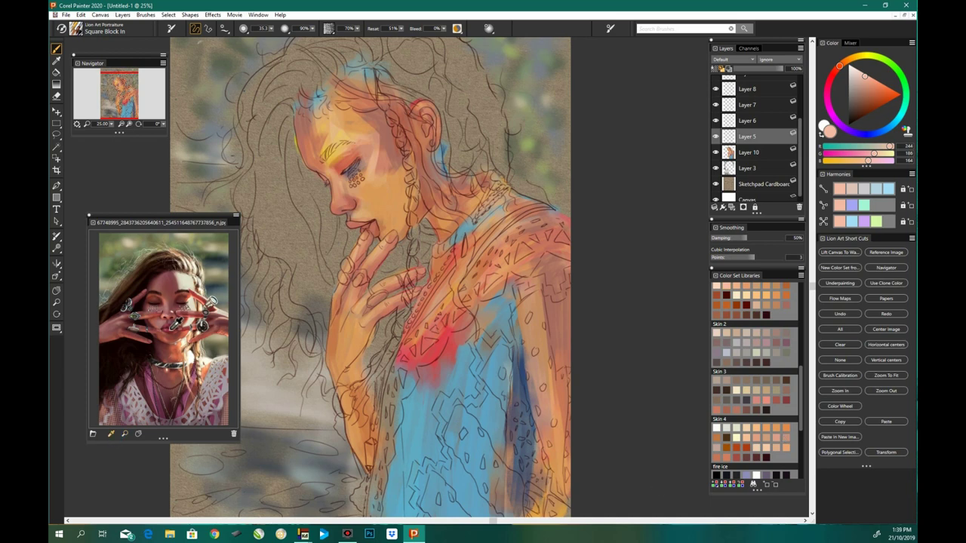
{"action": "left_click", "coordinate": [175, 323]}
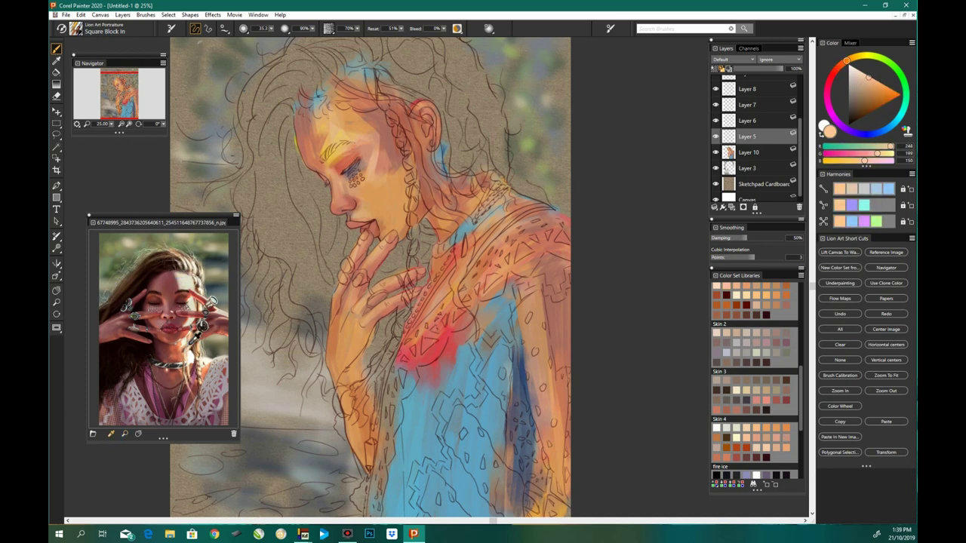
Step: Sample skin colours and lighten the temple and hairline area
{"action": "left_click", "coordinate": [181, 332]}
{"action": "scroll", "coordinate": [754, 362], "scroll_direction": "up", "scroll_amount": 2}
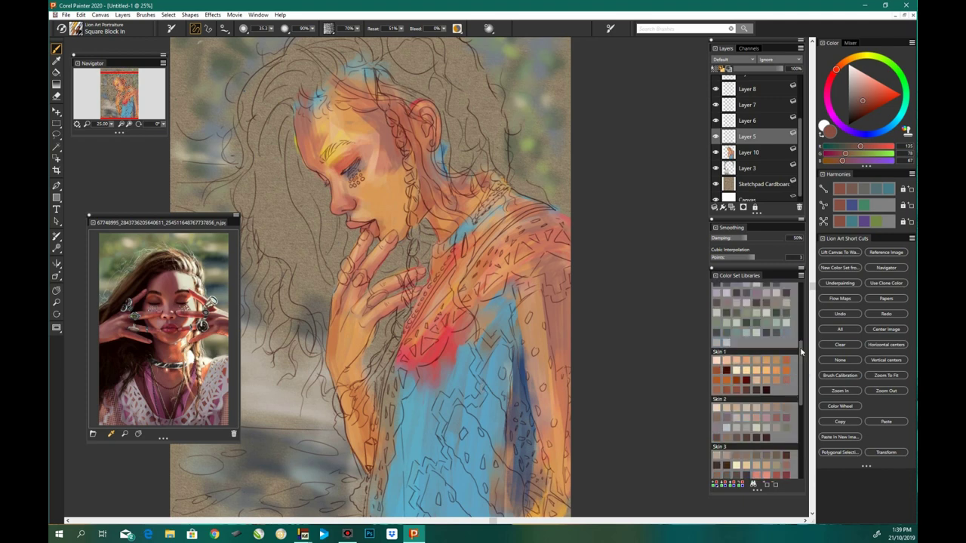
{"action": "scroll", "coordinate": [758, 363], "scroll_direction": "up", "scroll_amount": 1}
{"action": "left_click", "coordinate": [762, 362]}
{"action": "scroll", "coordinate": [802, 362], "scroll_direction": "down", "scroll_amount": 2}
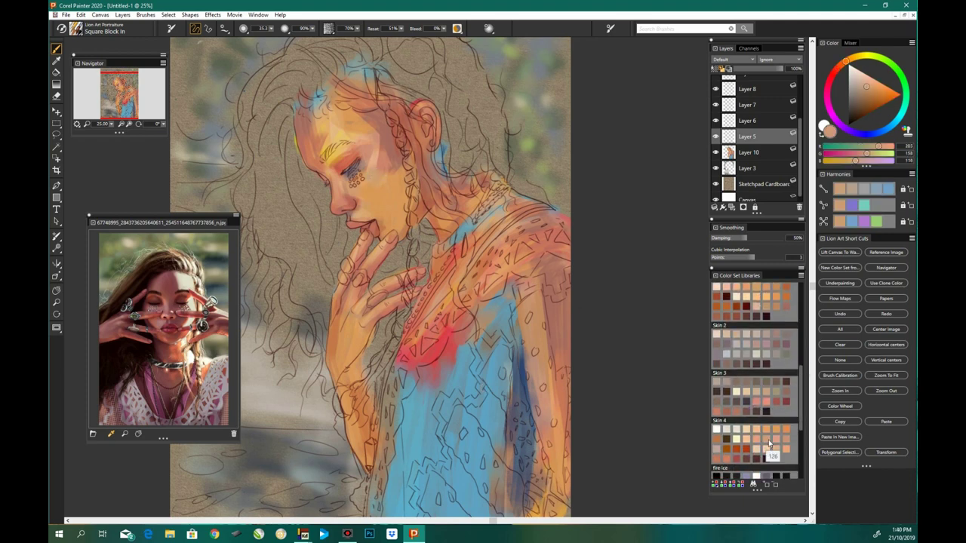
{"action": "left_click", "coordinate": [382, 176], "text": "alt"}
{"action": "left_click_drag", "start_coordinate": [377, 124], "coordinate": [389, 167]}
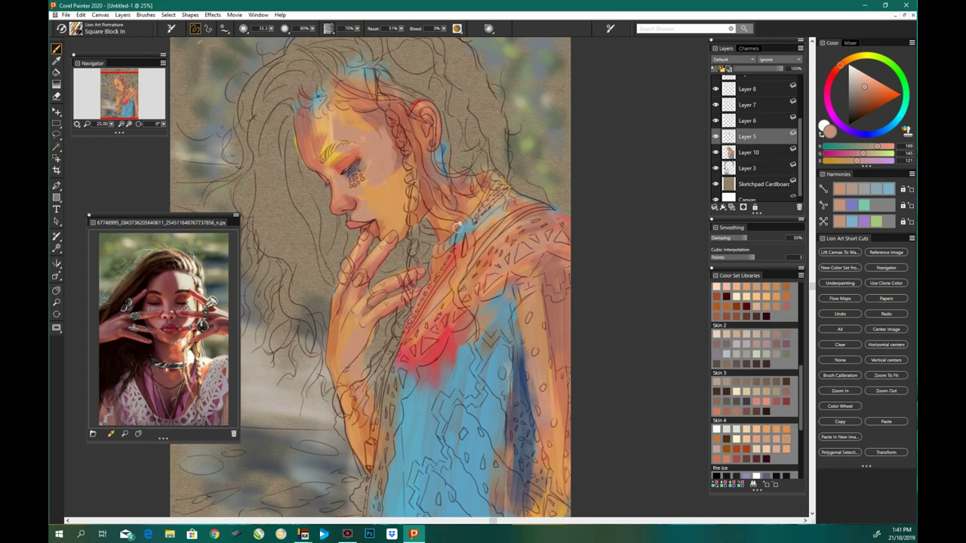
Step: Paint light peach on the cheek below the eye, the fingers and hand, and the forehead
{"action": "scroll", "coordinate": [799, 375], "scroll_direction": "down", "scroll_amount": 1}
{"action": "left_click", "coordinate": [778, 428]}
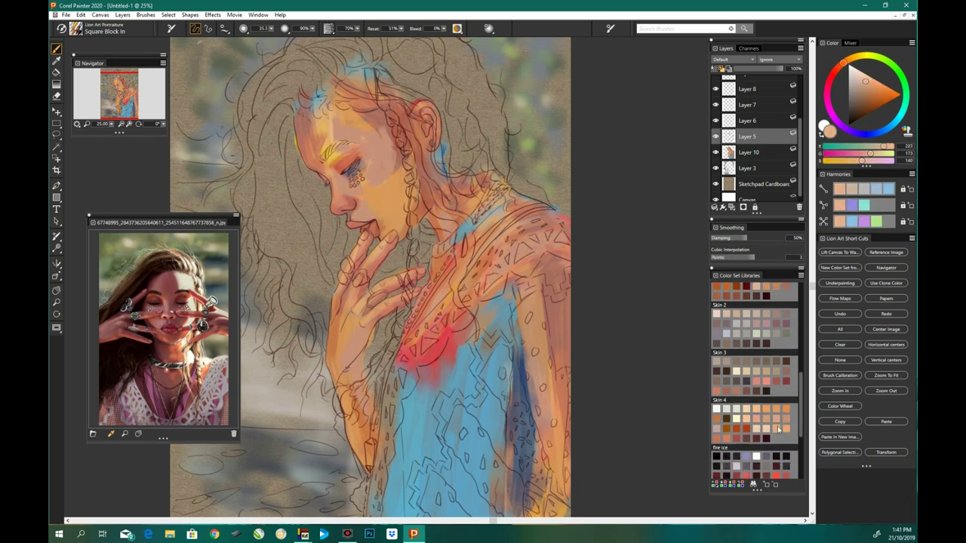
{"action": "left_click_drag", "start_coordinate": [346, 178], "coordinate": [342, 194]}
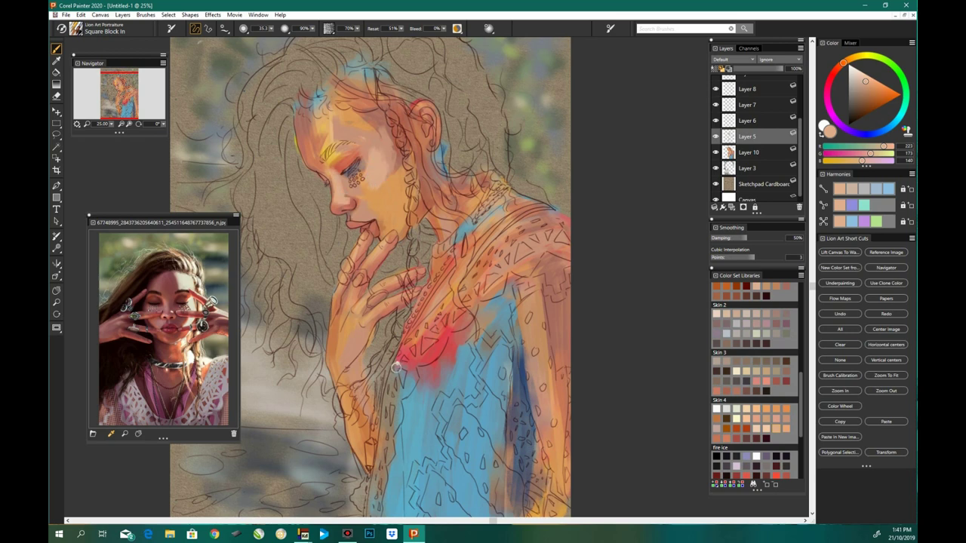
{"action": "left_click_drag", "start_coordinate": [376, 249], "coordinate": [347, 320]}
{"action": "mouse_move", "coordinate": [411, 272]}
{"action": "left_mouse_down"}
{"action": "mouse_move", "coordinate": [343, 362]}
{"action": "mouse_move", "coordinate": [348, 472]}
{"action": "left_mouse_up"}
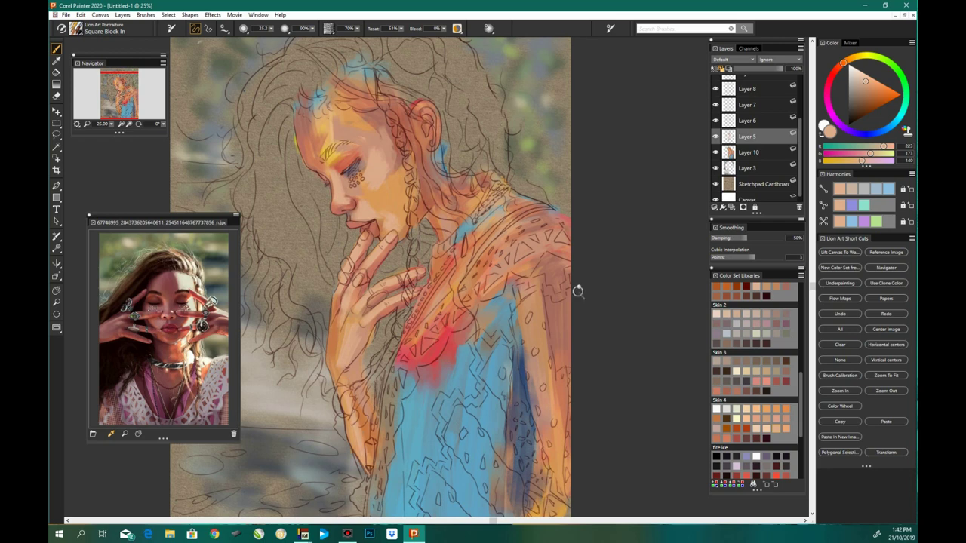
{"action": "mouse_move", "coordinate": [321, 138]}
{"action": "left_mouse_down"}
{"action": "mouse_move", "coordinate": [362, 109]}
{"action": "mouse_move", "coordinate": [329, 127]}
{"action": "mouse_move", "coordinate": [396, 225]}
{"action": "mouse_move", "coordinate": [410, 162]}
{"action": "left_mouse_up"}
Step: Brighten the jaw, neck, shoulder and temple with an orange skin colour
{"action": "scroll", "coordinate": [755, 377], "scroll_direction": "down", "scroll_amount": 2}
{"action": "left_click", "coordinate": [776, 382]}
{"action": "left_click_drag", "start_coordinate": [451, 210], "coordinate": [483, 178]}
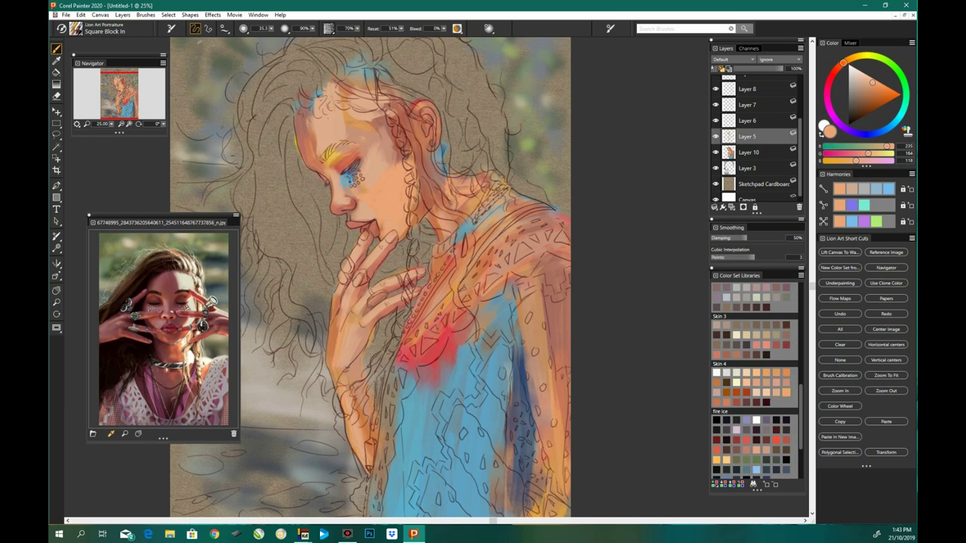
{"action": "mouse_move", "coordinate": [343, 153]}
{"action": "left_mouse_down"}
{"action": "mouse_move", "coordinate": [305, 110]}
{"action": "mouse_move", "coordinate": [309, 124]}
{"action": "left_mouse_up"}
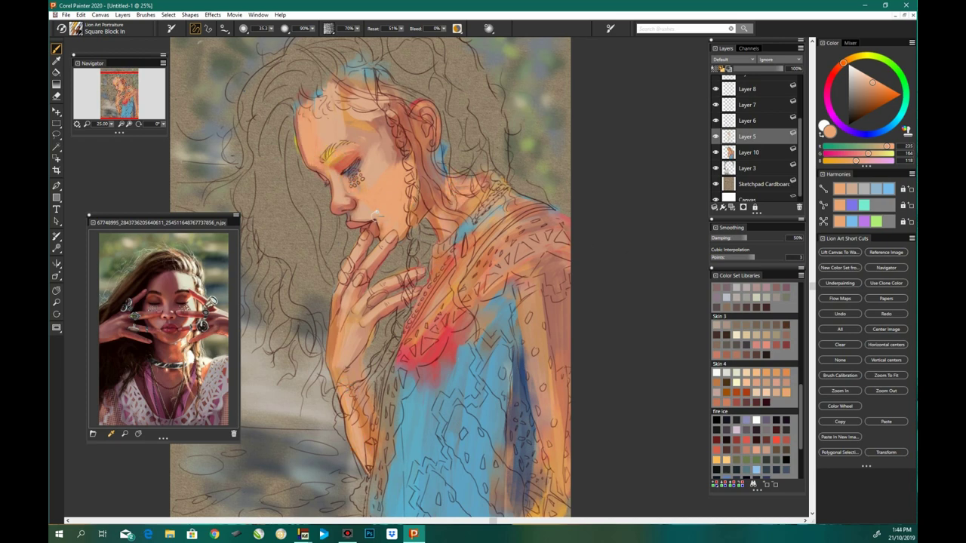
{"action": "left_click", "coordinate": [416, 194], "text": "alt"}
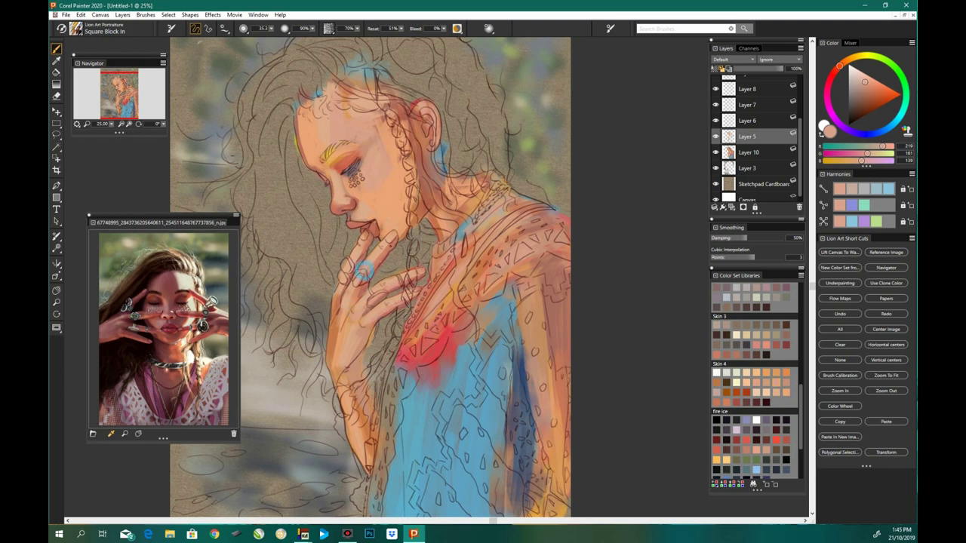
Step: Paint dark red shadows on the finger near the lips and along its edge
{"action": "scroll", "coordinate": [798, 399], "scroll_direction": "down", "scroll_amount": 1}
{"action": "left_click", "coordinate": [428, 115], "text": "alt"}
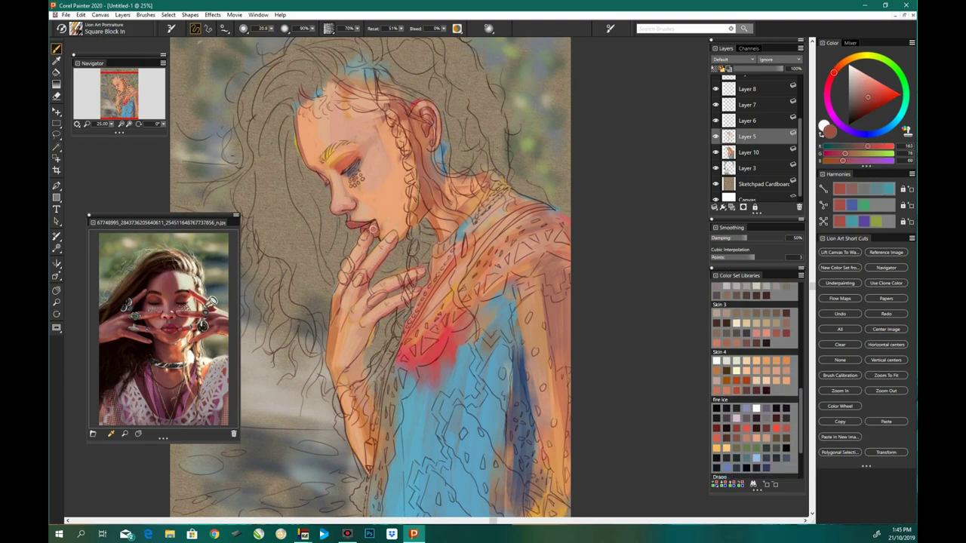
{"action": "left_click_drag", "start_coordinate": [367, 240], "coordinate": [388, 240]}
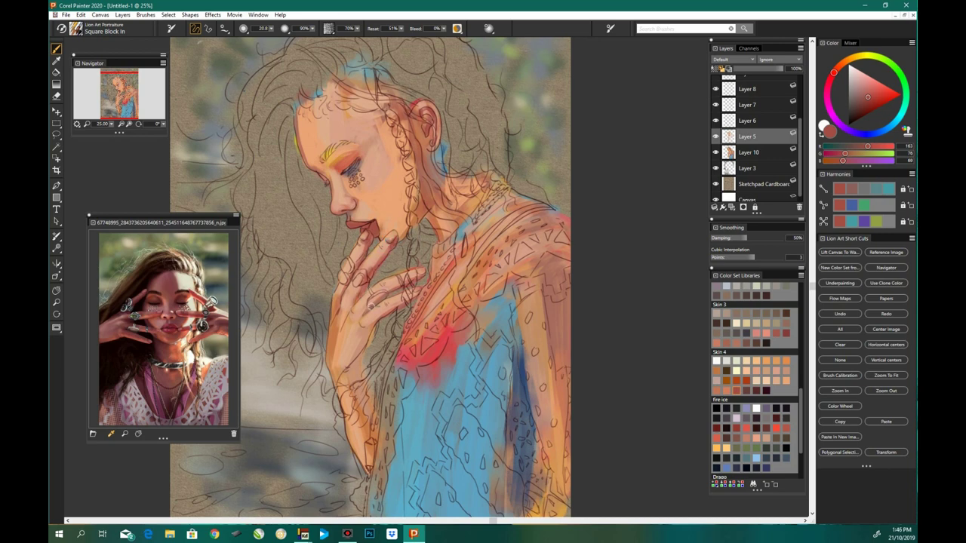
{"action": "left_click_drag", "start_coordinate": [379, 324], "coordinate": [394, 321]}
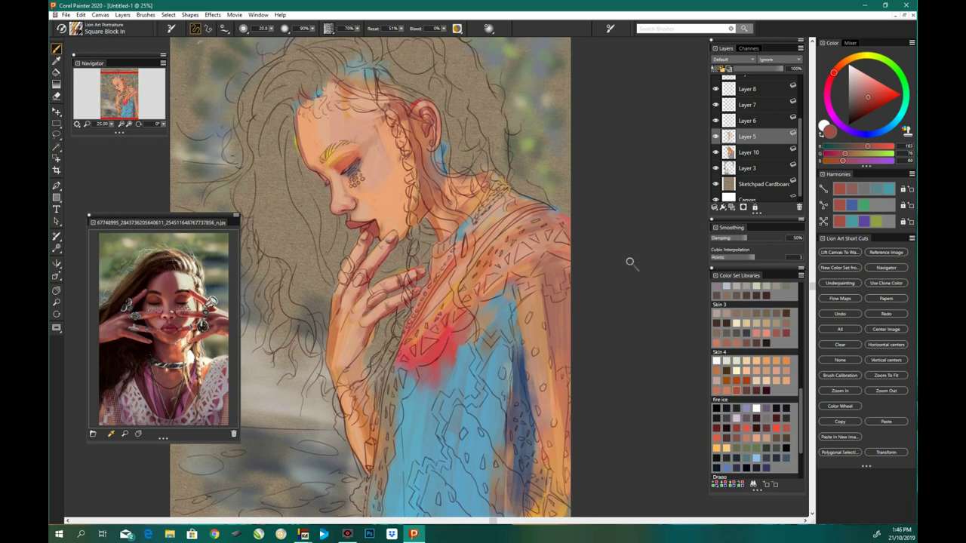
Step: Choose a dark red and paint a dark stroke on the neck
{"action": "scroll", "coordinate": [801, 319], "scroll_direction": "up", "scroll_amount": 5}
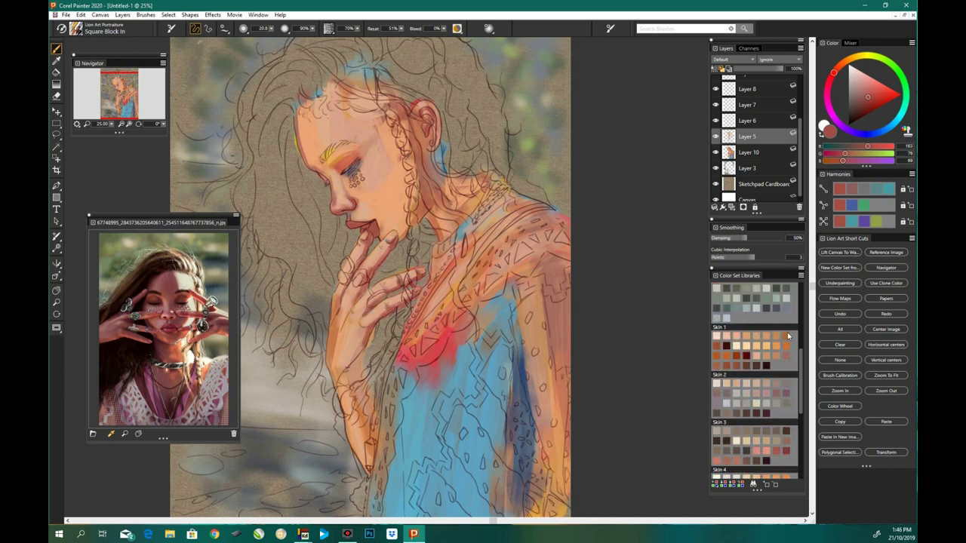
{"action": "left_click", "coordinate": [787, 335]}
{"action": "left_click", "coordinate": [753, 366]}
{"action": "left_click", "coordinate": [830, 78]}
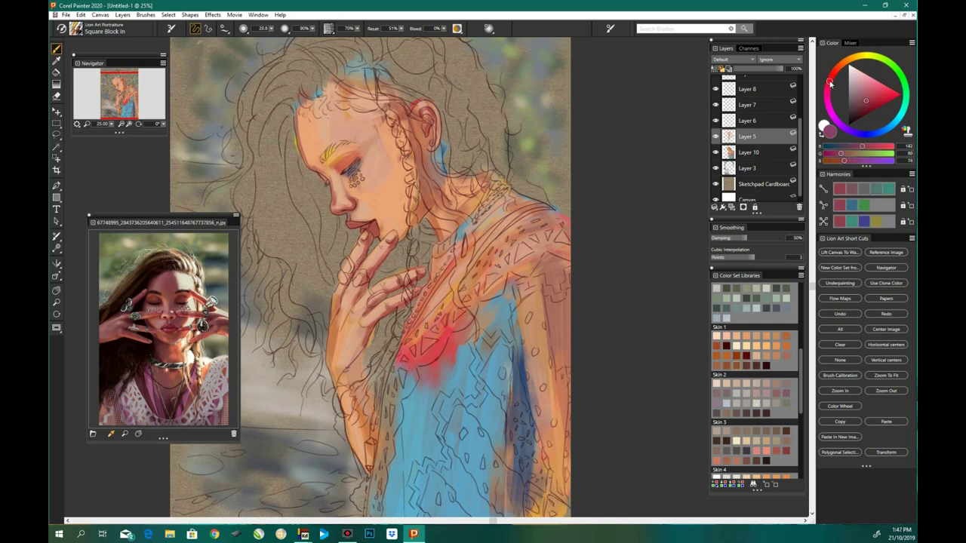
{"action": "left_click", "coordinate": [868, 109]}
{"action": "left_click_drag", "start_coordinate": [426, 217], "coordinate": [436, 242]}
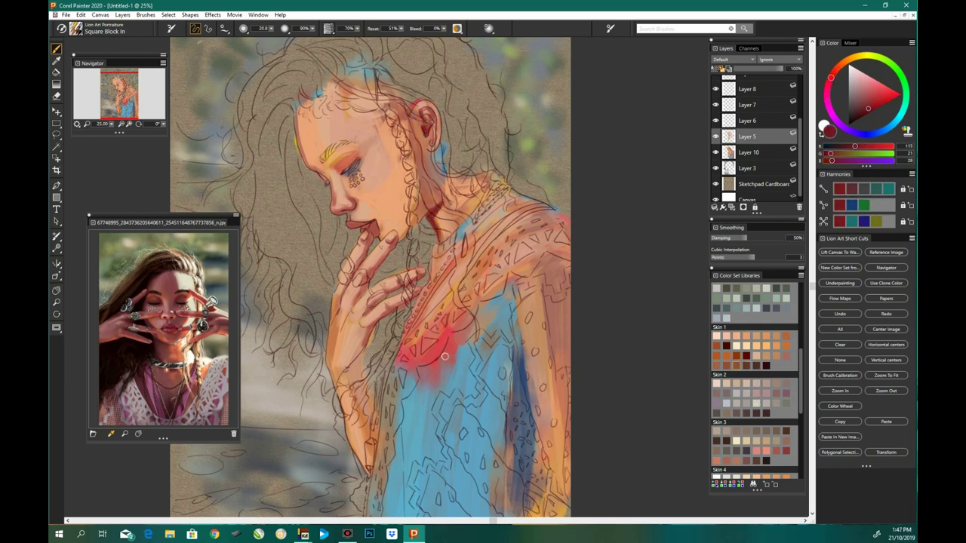
Step: Paint mauve pink strokes over the neck, shoulder, torso and chest
{"action": "scroll", "coordinate": [584, 270], "scroll_direction": "down", "scroll_amount": 1}
{"action": "left_click", "coordinate": [828, 103]}
{"action": "left_click", "coordinate": [859, 100]}
{"action": "scroll", "coordinate": [423, 226], "scroll_direction": "up", "scroll_amount": 1}
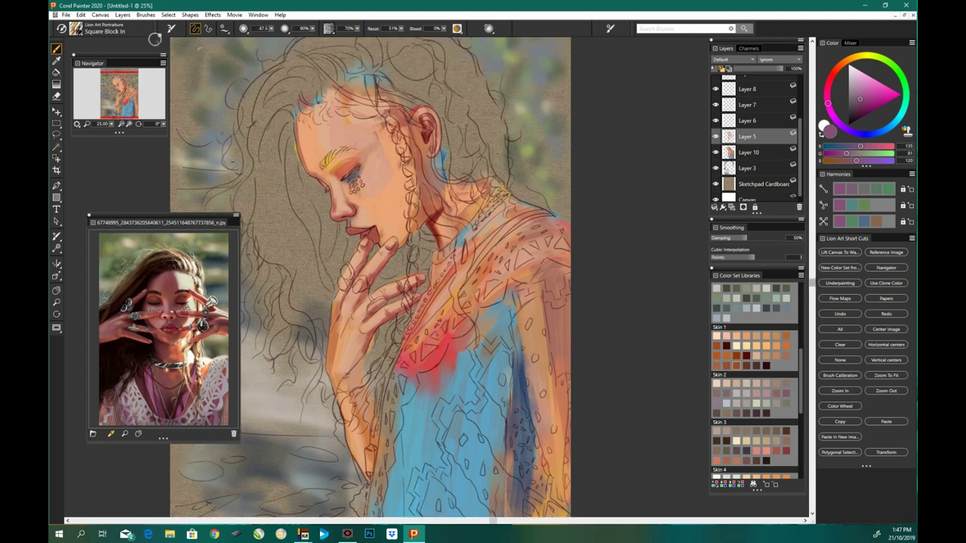
{"action": "left_click_drag", "start_coordinate": [411, 136], "coordinate": [445, 211]}
{"action": "left_click_drag", "start_coordinate": [543, 226], "coordinate": [566, 253]}
{"action": "left_click_drag", "start_coordinate": [468, 279], "coordinate": [421, 321]}
{"action": "left_click_drag", "start_coordinate": [452, 249], "coordinate": [490, 415]}
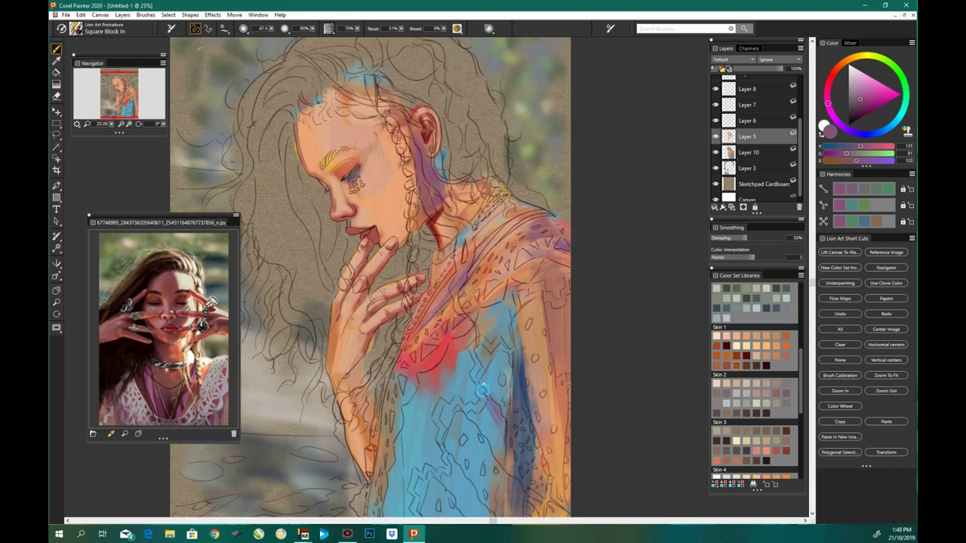
{"action": "left_click_drag", "start_coordinate": [483, 324], "coordinate": [475, 445]}
{"action": "left_click_drag", "start_coordinate": [498, 415], "coordinate": [438, 491]}
{"action": "scroll", "coordinate": [483, 377], "scroll_direction": "down", "scroll_amount": 1}
{"action": "left_click_drag", "start_coordinate": [453, 411], "coordinate": [483, 458]}
{"action": "scroll", "coordinate": [483, 458], "scroll_direction": "up", "scroll_amount": 1}
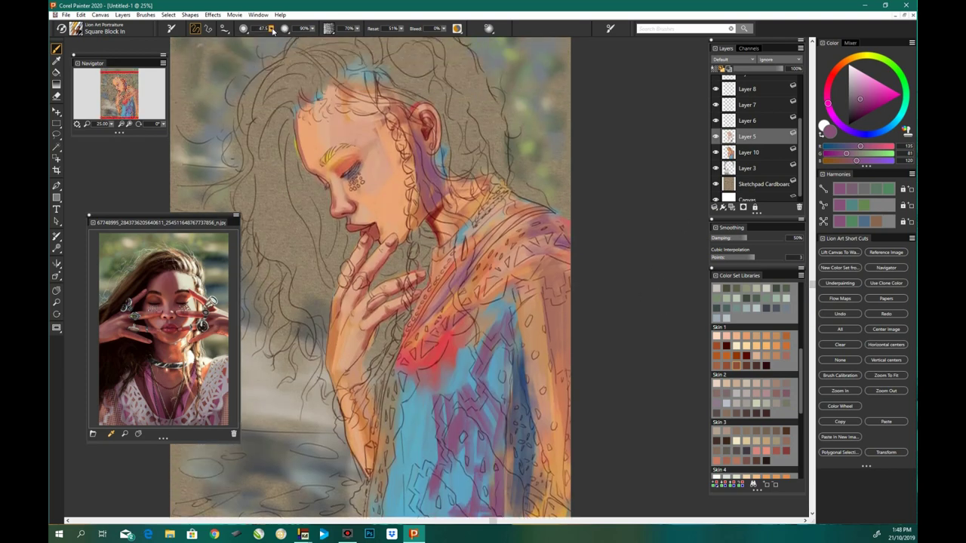
Step: Add dark purple strokes across the torso, plus mauve and pink strokes on torso and shoulder
{"action": "left_click_drag", "start_coordinate": [390, 411], "coordinate": [387, 491]}
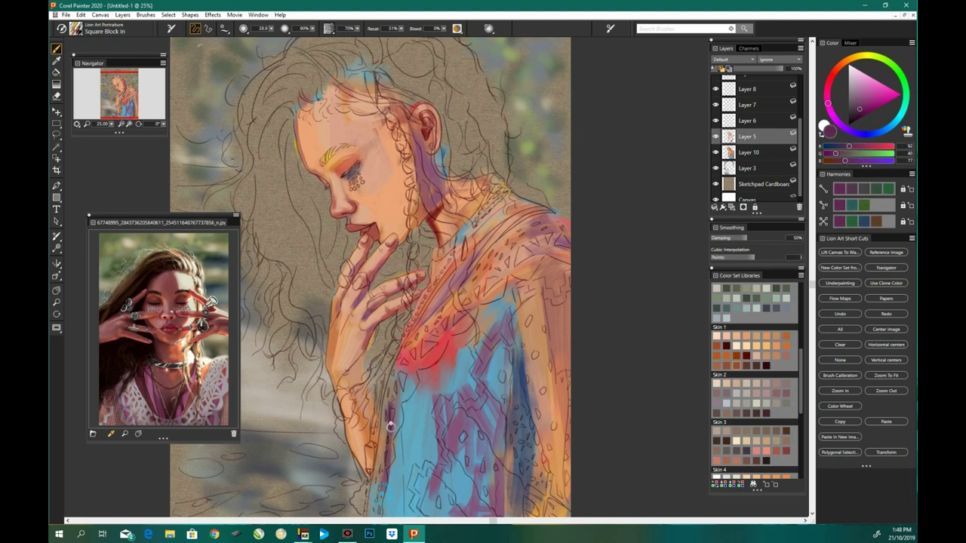
{"action": "left_click_drag", "start_coordinate": [400, 370], "coordinate": [385, 494]}
{"action": "scroll", "coordinate": [388, 452], "scroll_direction": "down", "scroll_amount": 1}
{"action": "mouse_move", "coordinate": [423, 381]}
{"action": "left_mouse_down"}
{"action": "mouse_move", "coordinate": [415, 479]}
{"action": "mouse_move", "coordinate": [407, 472]}
{"action": "left_mouse_up"}
{"action": "mouse_move", "coordinate": [528, 414]}
{"action": "left_mouse_down"}
{"action": "mouse_move", "coordinate": [510, 332]}
{"action": "mouse_move", "coordinate": [483, 453]}
{"action": "left_mouse_up"}
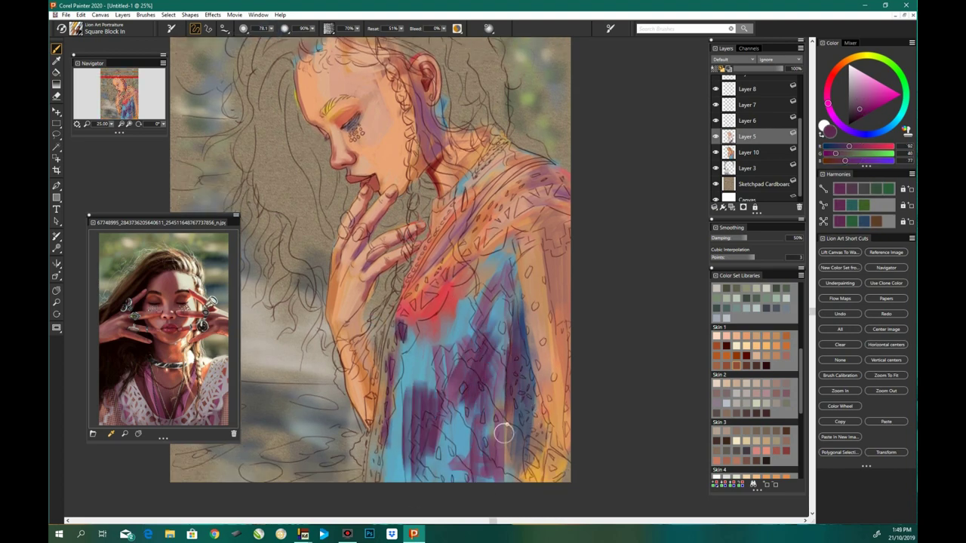
{"action": "left_click_drag", "start_coordinate": [562, 203], "coordinate": [562, 423]}
{"action": "scroll", "coordinate": [528, 302], "scroll_direction": "up", "scroll_amount": 1}
{"action": "left_click", "coordinate": [529, 226], "text": "alt"}
{"action": "mouse_move", "coordinate": [528, 226]}
{"action": "left_mouse_down"}
{"action": "mouse_move", "coordinate": [468, 179]}
{"action": "mouse_move", "coordinate": [442, 219]}
{"action": "left_mouse_up"}
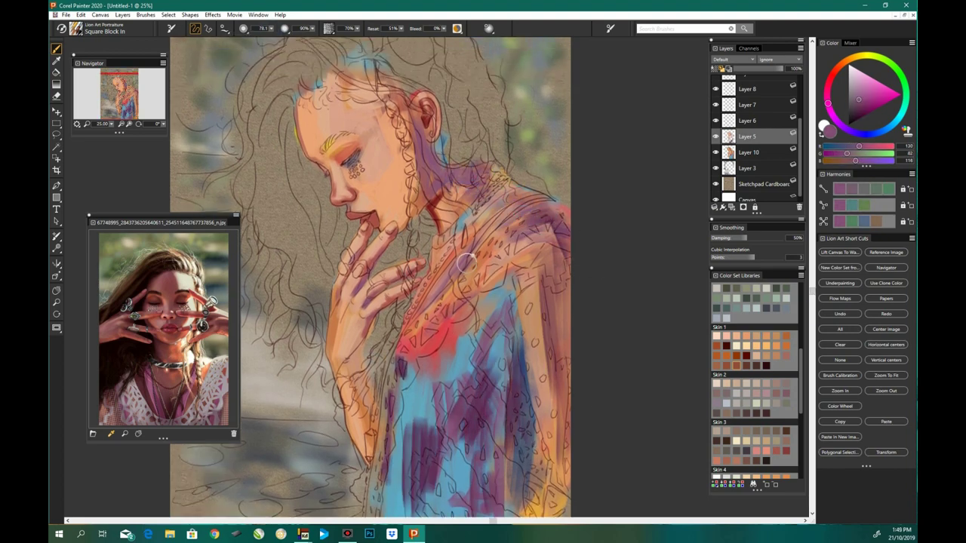
Step: Add purple shading along the face edge, undoing a bluish-mauve eyelid stroke
{"action": "left_click_drag", "start_coordinate": [302, 94], "coordinate": [298, 166]}
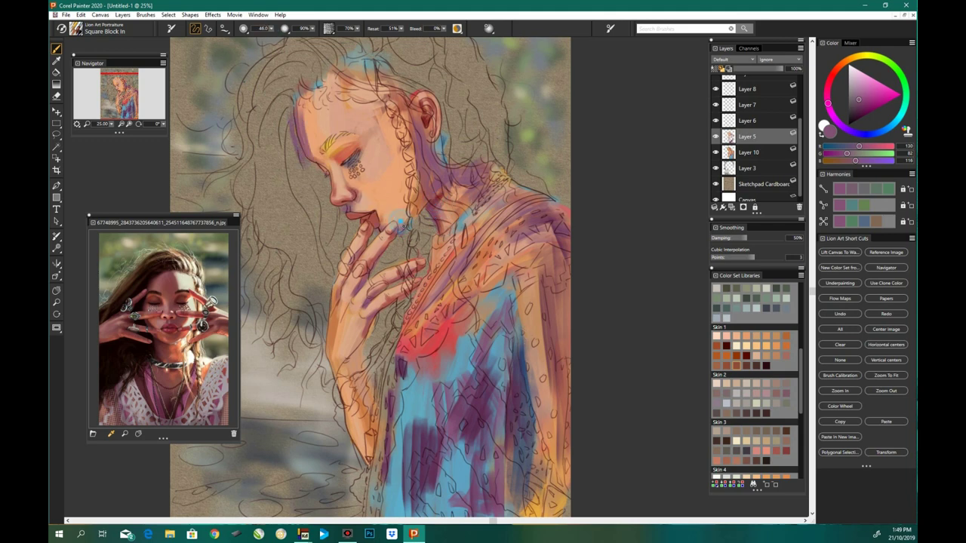
{"action": "left_click", "coordinate": [419, 338], "text": "alt"}
{"action": "left_click_drag", "start_coordinate": [330, 148], "coordinate": [358, 160]}
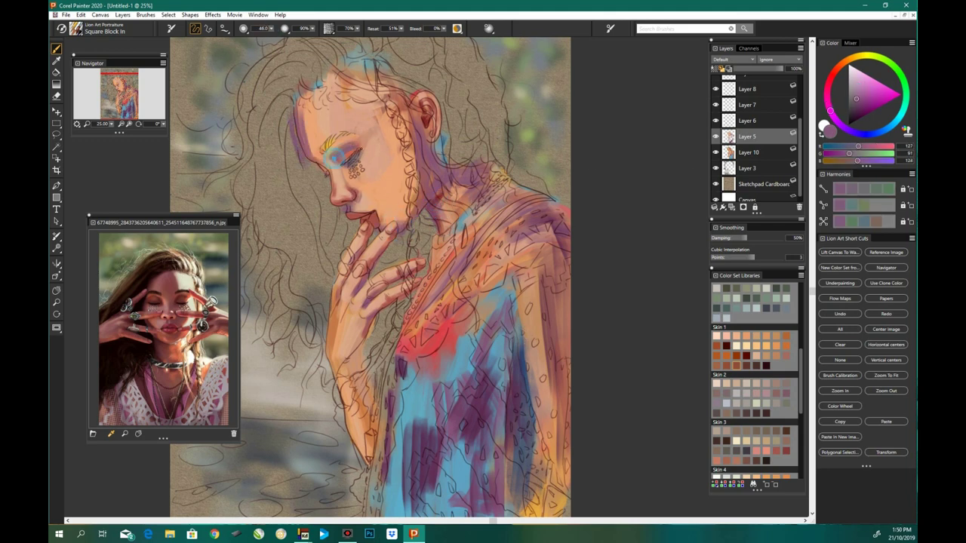
{"action": "key", "text": "ctrl+z"}
Step: Paint a darker pink-red stroke across the forehead
{"action": "left_click", "coordinate": [786, 355]}
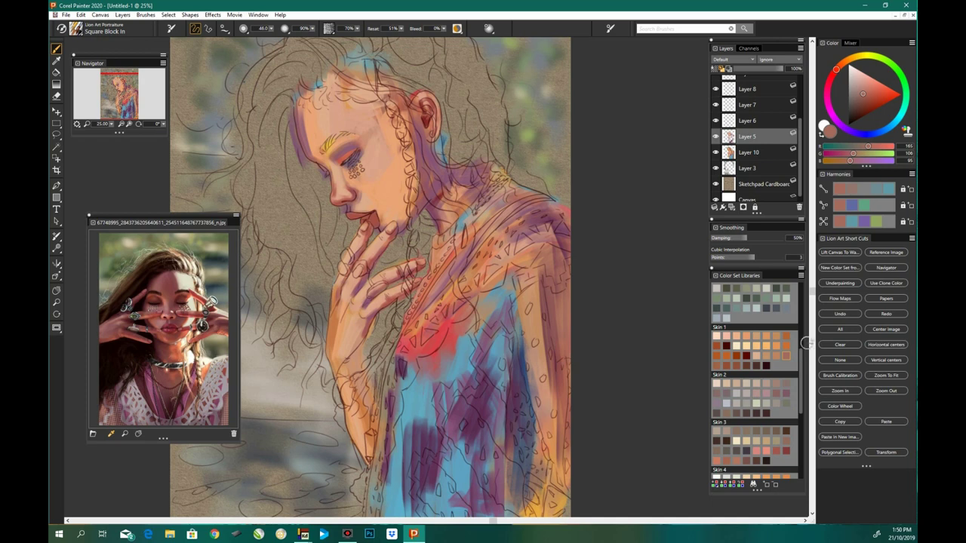
{"action": "left_click", "coordinate": [403, 158], "text": "alt"}
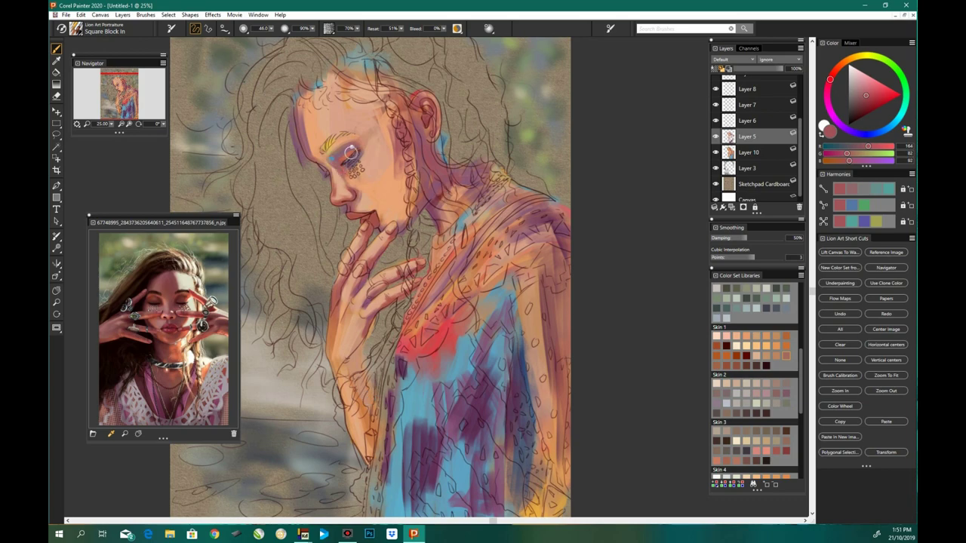
{"action": "left_click_drag", "start_coordinate": [301, 113], "coordinate": [360, 83]}
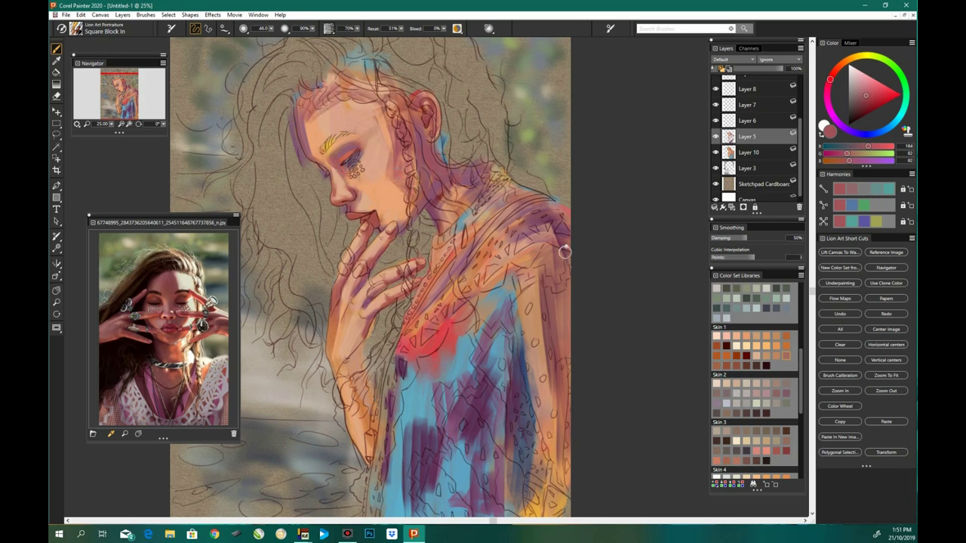
{"action": "left_click", "coordinate": [374, 108], "text": "alt"}
{"action": "key", "text": "ctrl+minus"}
{"action": "left_click", "coordinate": [75, 28]}
Step: Use the Fast and Simple Blender brush to blend the shoulder edge and the blue, purple and red torso
{"action": "left_click", "coordinate": [138, 82]}
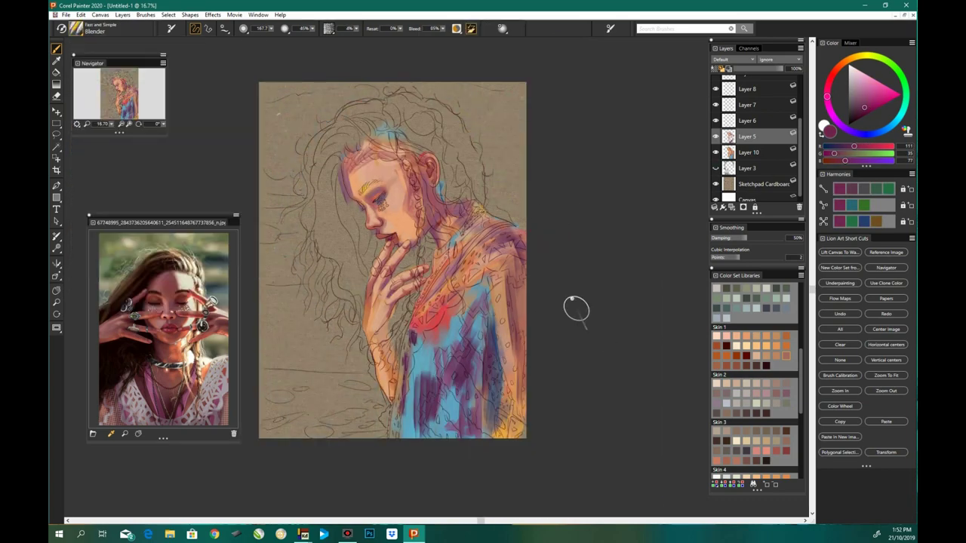
{"action": "key", "text": "ctrl+plus"}
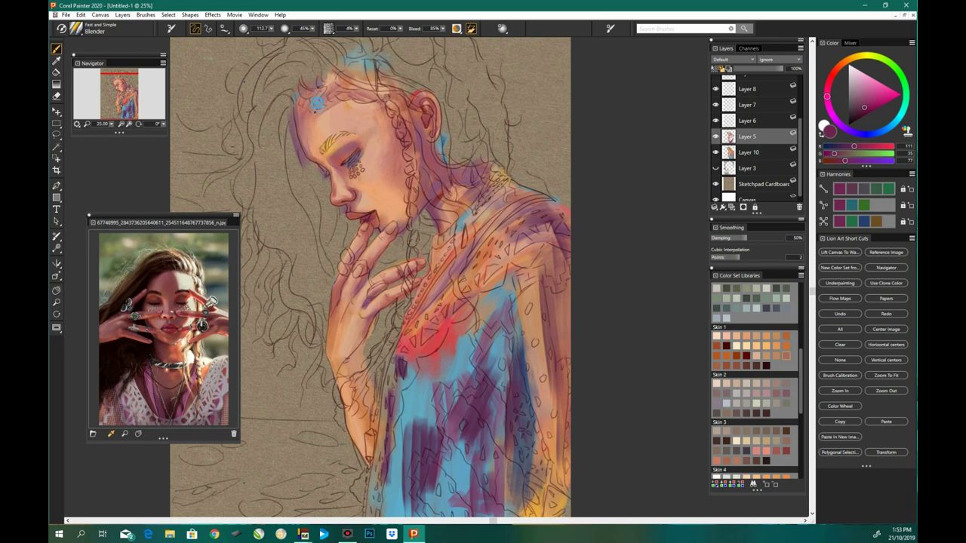
{"action": "left_click", "coordinate": [358, 189]}
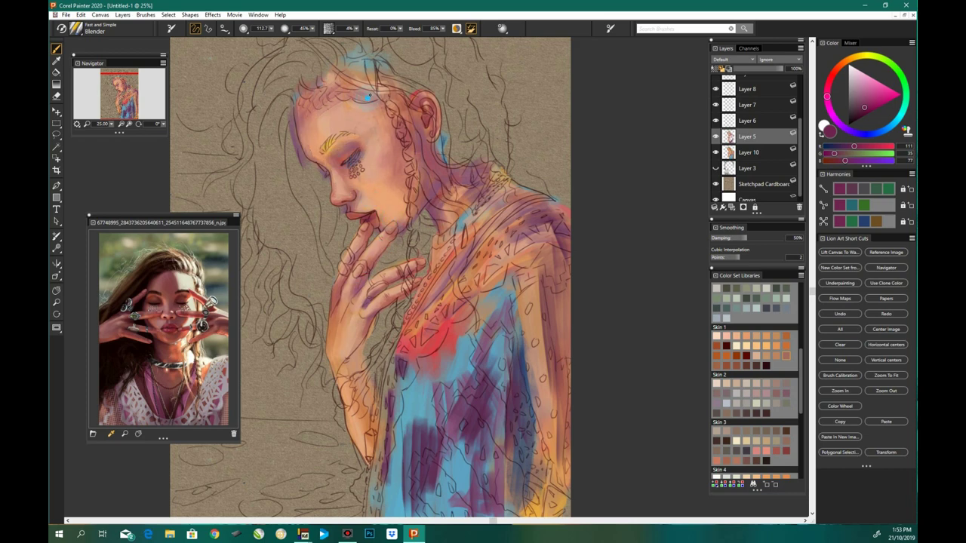
{"action": "mouse_move", "coordinate": [520, 204]}
{"action": "left_mouse_down"}
{"action": "mouse_move", "coordinate": [547, 308]}
{"action": "mouse_move", "coordinate": [483, 388]}
{"action": "left_mouse_up"}
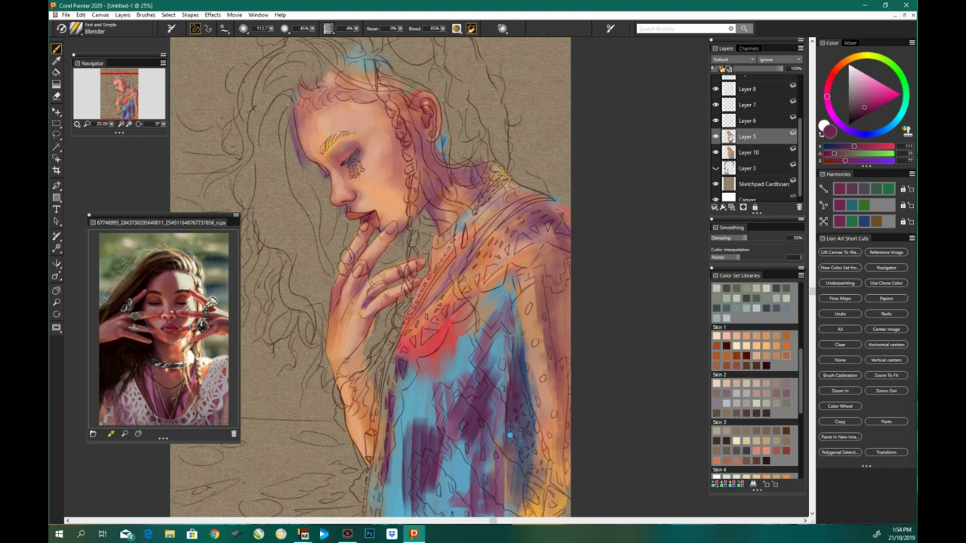
{"action": "scroll", "coordinate": [434, 301], "scroll_direction": "down", "scroll_amount": 2}
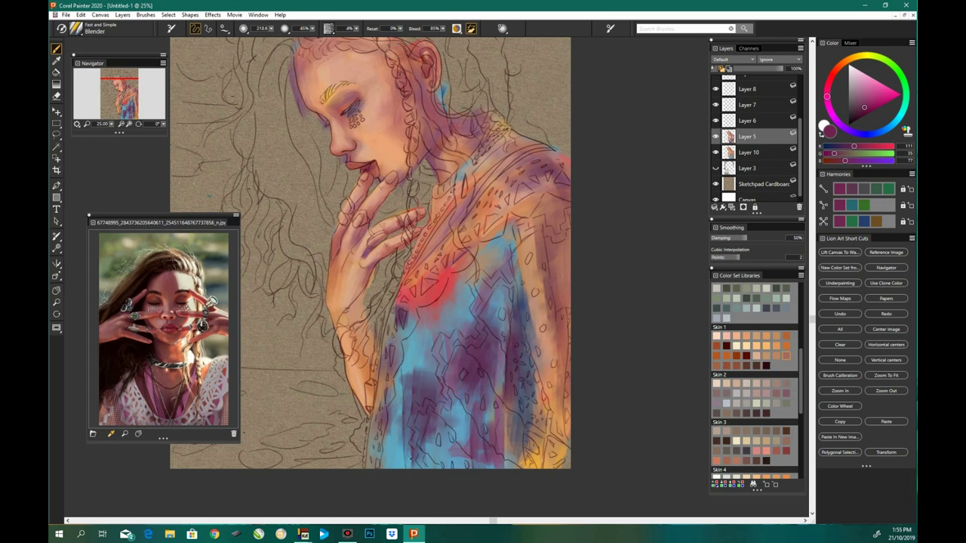
{"action": "left_click_drag", "start_coordinate": [468, 347], "coordinate": [433, 286]}
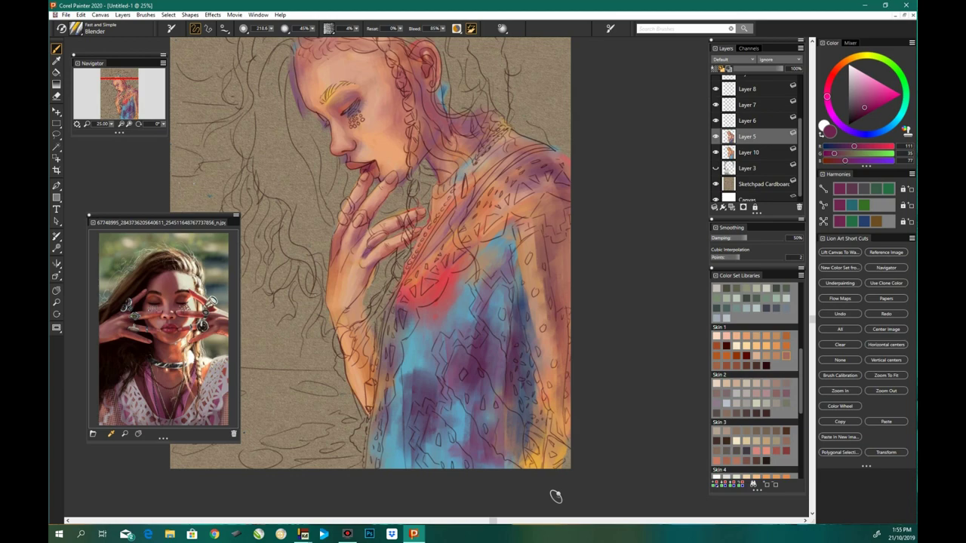
{"action": "key", "text": "ctrl+="}
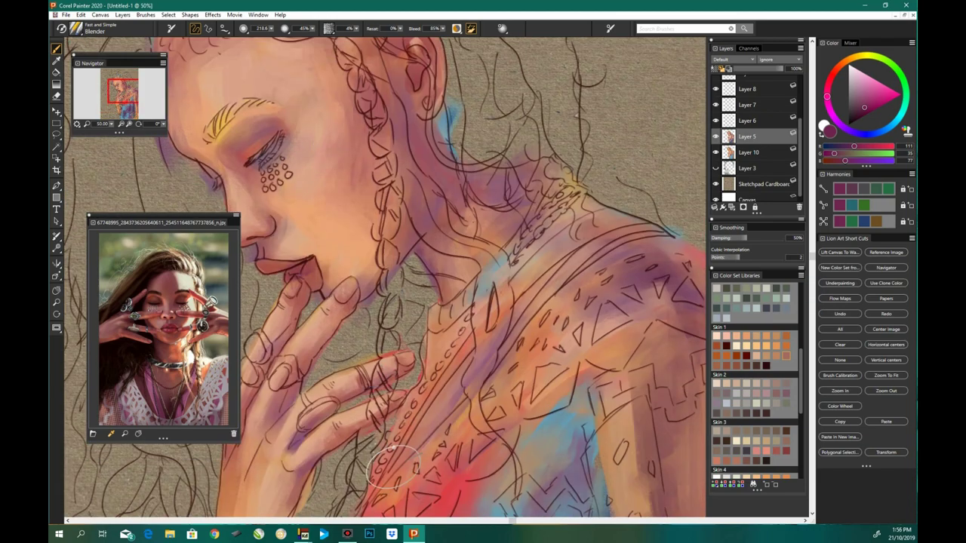
Step: Merge the painted layer into Layer 10 and apply Effects > Tonal Control > Equalize
{"action": "key", "text": "ctrl+minus"}
{"action": "left_click", "coordinate": [212, 14]}
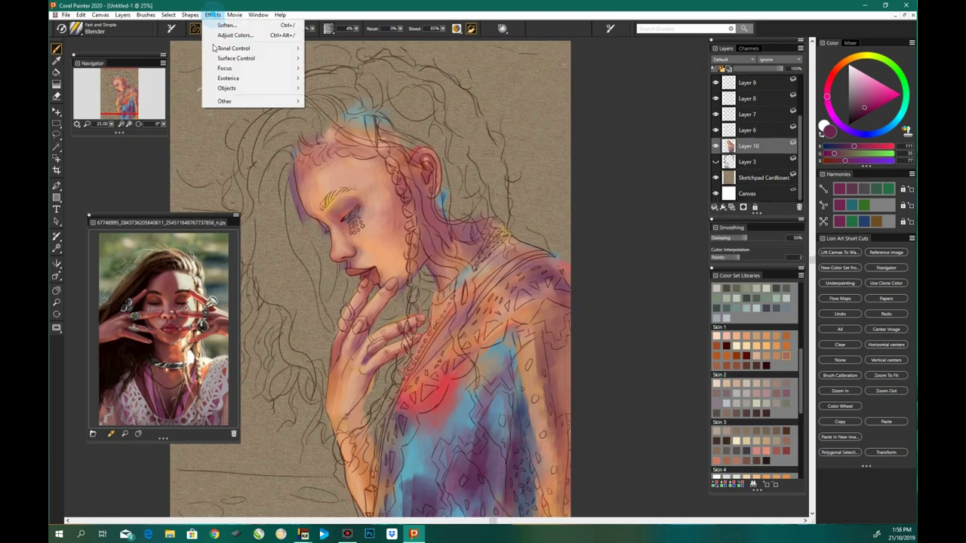
{"action": "left_click", "coordinate": [340, 88]}
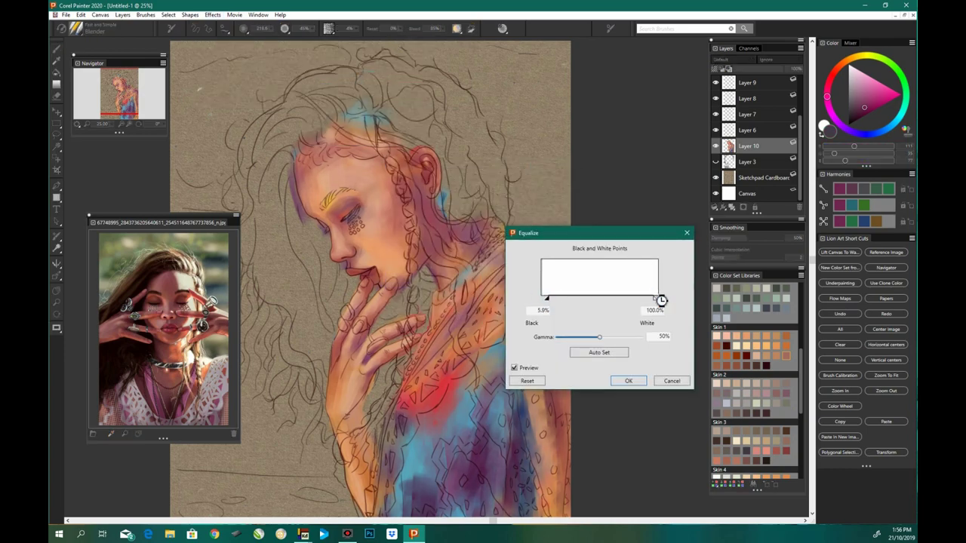
{"action": "left_click", "coordinate": [627, 380]}
{"action": "key", "text": "ctrl+minus"}
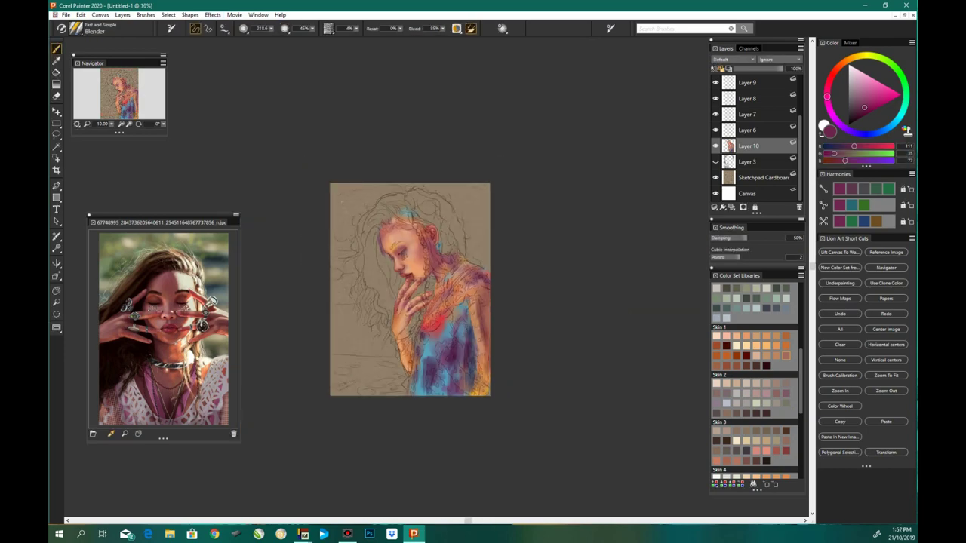
Step: Close the reference photo, undo the pink hair stroke, and paint a dark brown shadow beside the hand
{"action": "left_click", "coordinate": [233, 434]}
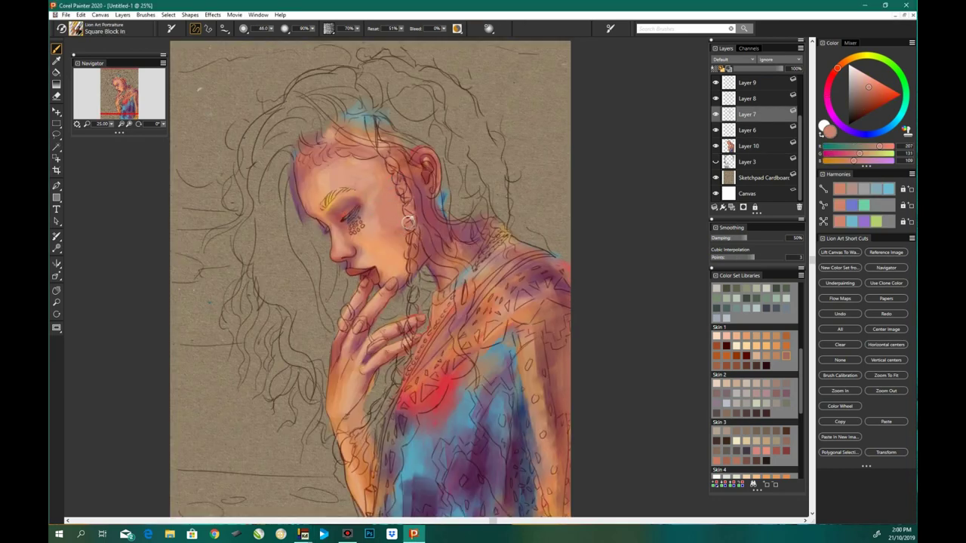
{"action": "key", "text": "ctrl+z"}
{"action": "left_click", "coordinate": [449, 358], "text": "alt"}
{"action": "scroll", "coordinate": [415, 393], "scroll_direction": "down", "scroll_amount": 2}
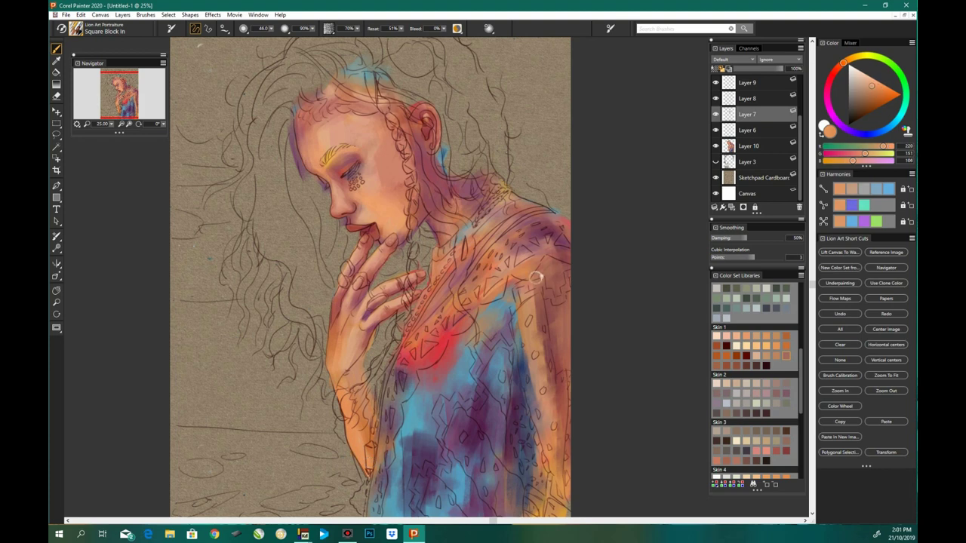
{"action": "left_click", "coordinate": [370, 421], "text": "alt"}
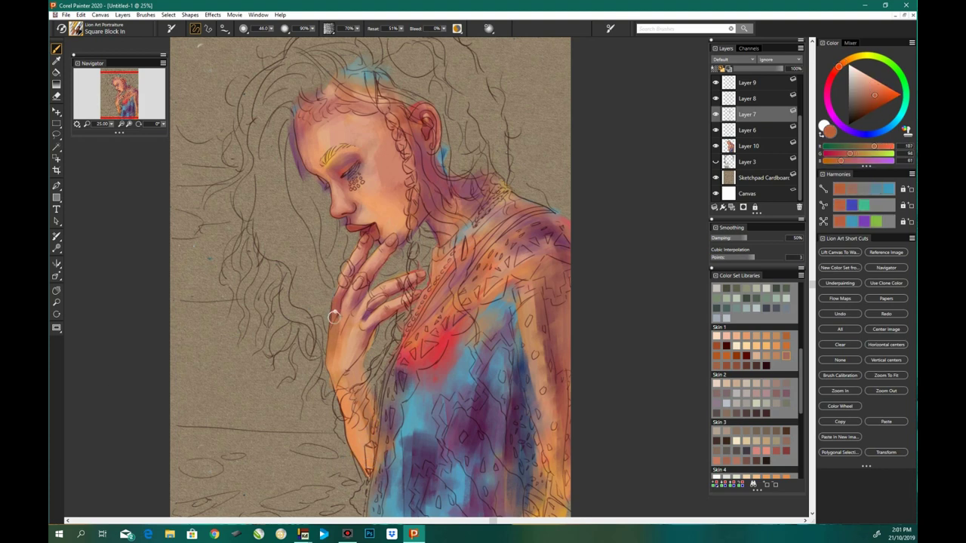
{"action": "left_click", "coordinate": [336, 369], "text": "alt"}
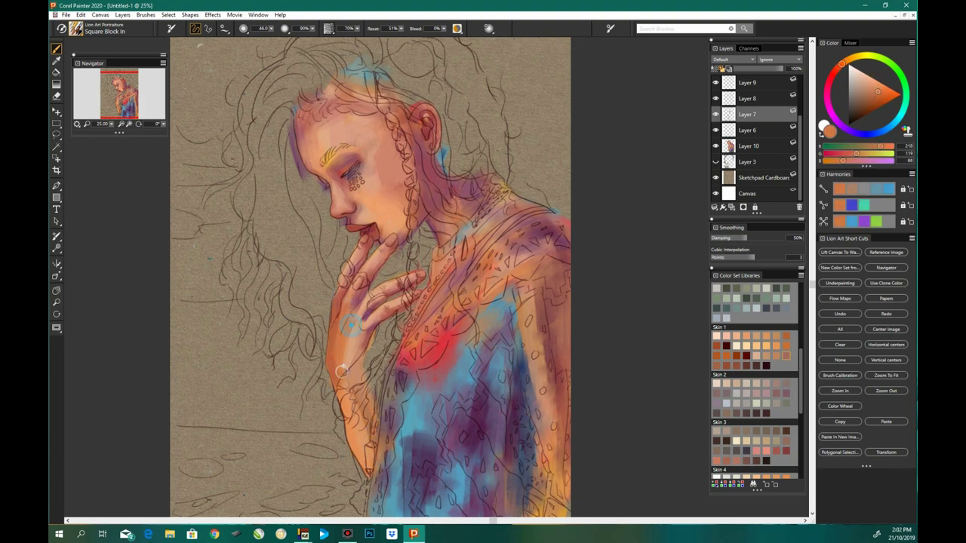
{"action": "left_click", "coordinate": [396, 223], "text": "alt"}
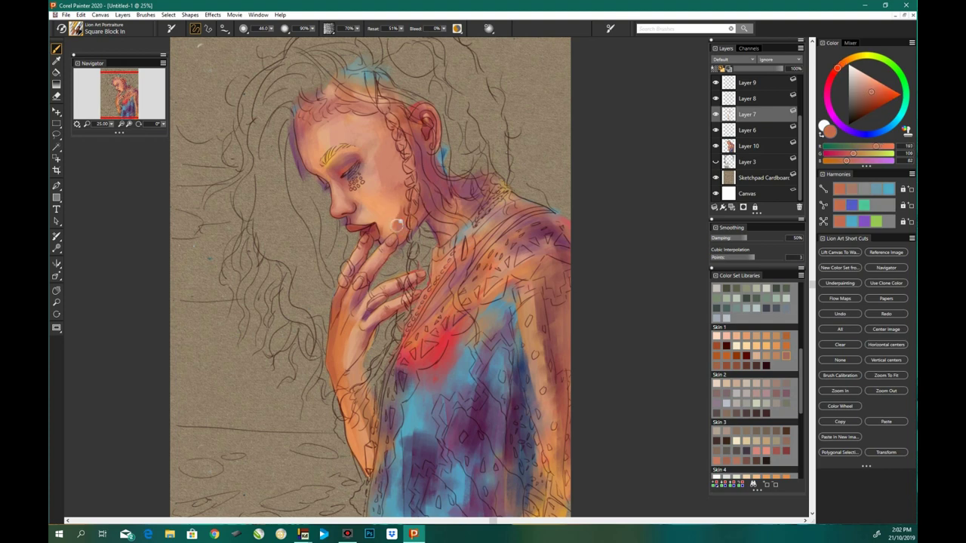
{"action": "left_click", "coordinate": [343, 279], "text": "alt"}
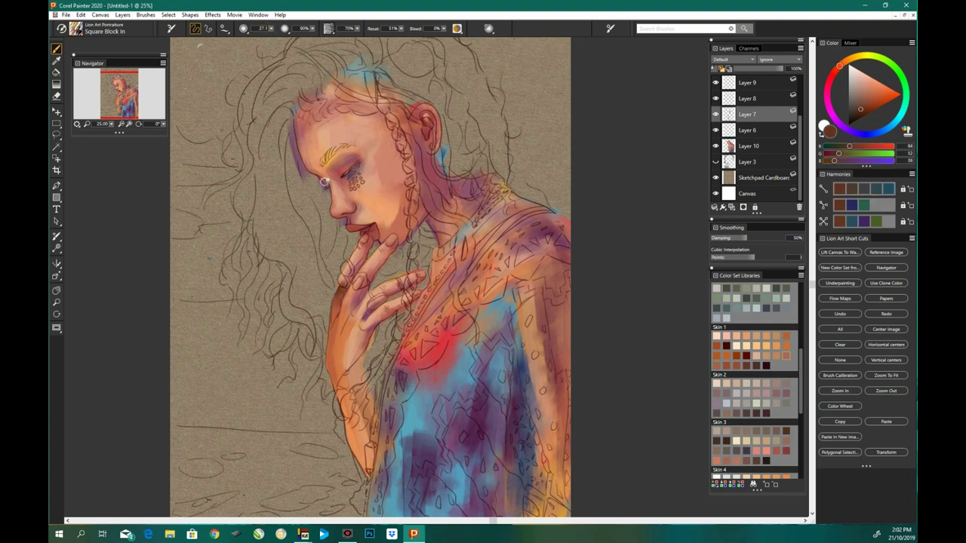
{"action": "left_click_drag", "start_coordinate": [343, 273], "coordinate": [335, 323]}
Step: Try several mid-brown and peach skin tones, then lay a long mauve-reddish stroke across the lower canvas
{"action": "left_click", "coordinate": [403, 349], "text": "alt"}
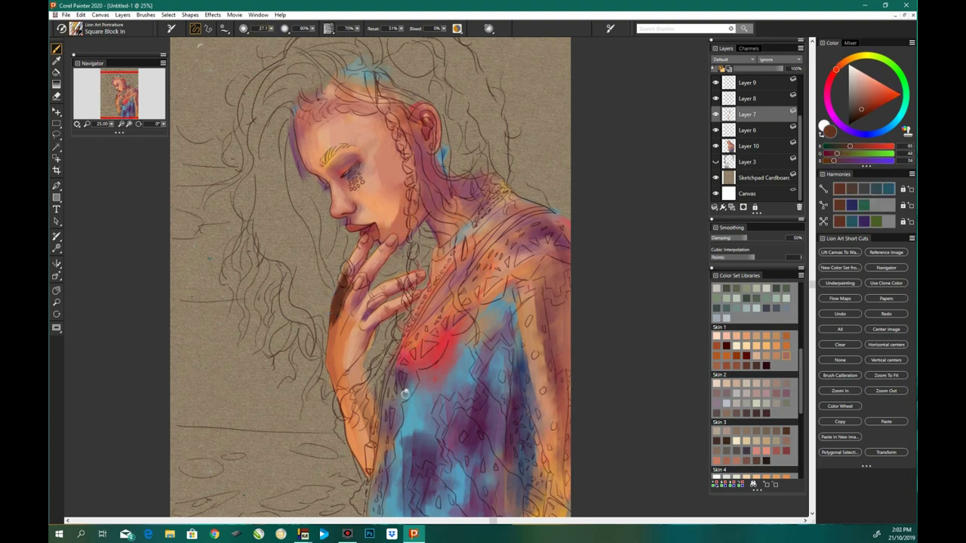
{"action": "left_click", "coordinate": [348, 269], "text": "alt"}
{"action": "left_click", "coordinate": [366, 246], "text": "alt"}
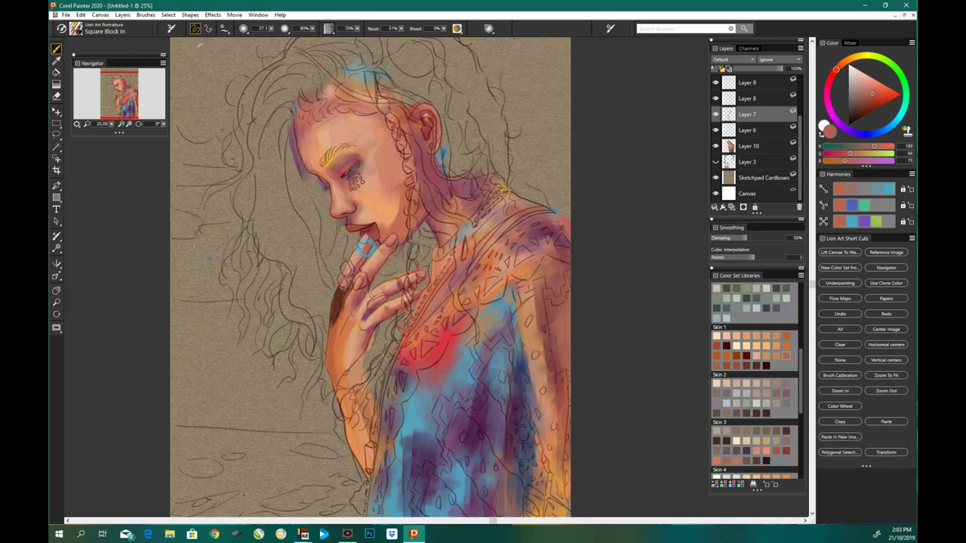
{"action": "left_click", "coordinate": [344, 294], "text": "alt"}
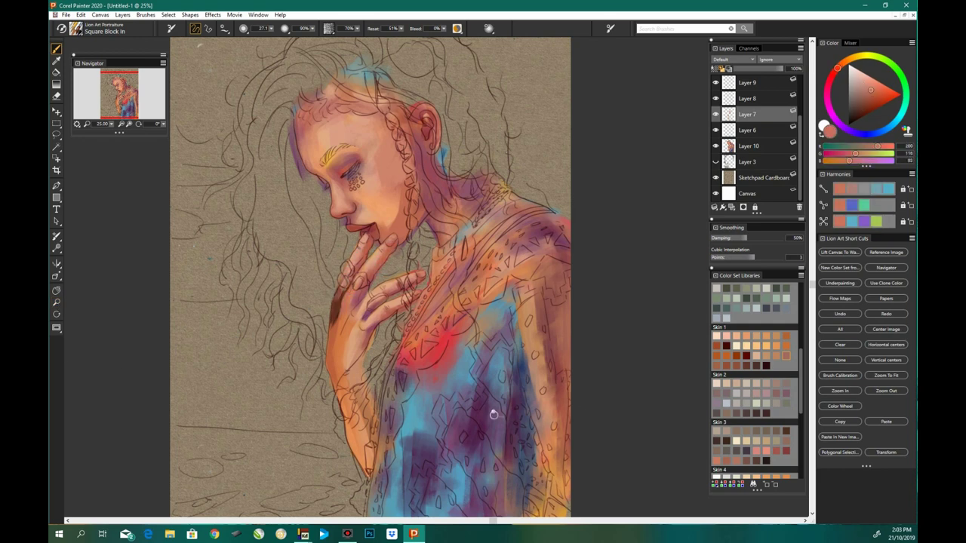
{"action": "left_click", "coordinate": [364, 289], "text": "alt"}
{"action": "left_click", "coordinate": [416, 325], "text": "alt"}
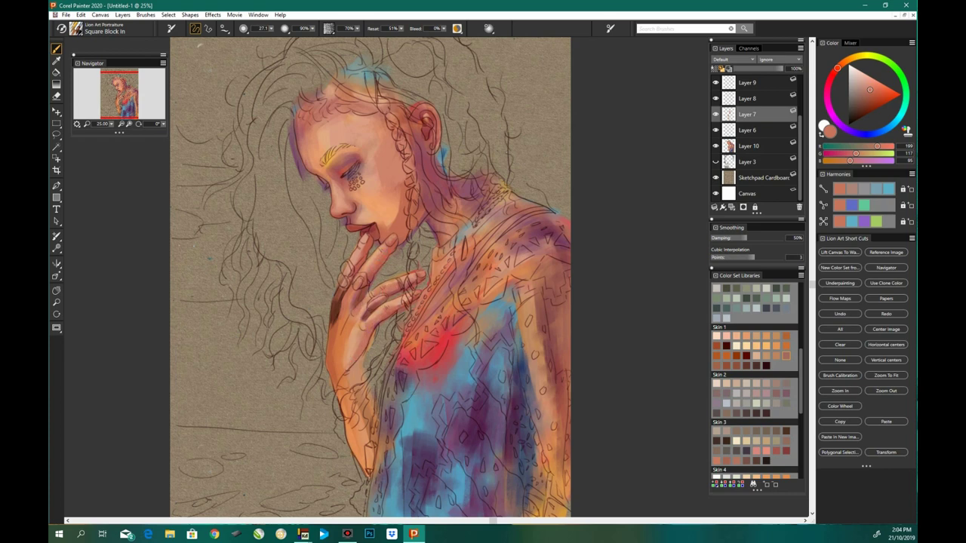
{"action": "left_click", "coordinate": [418, 280], "text": "alt"}
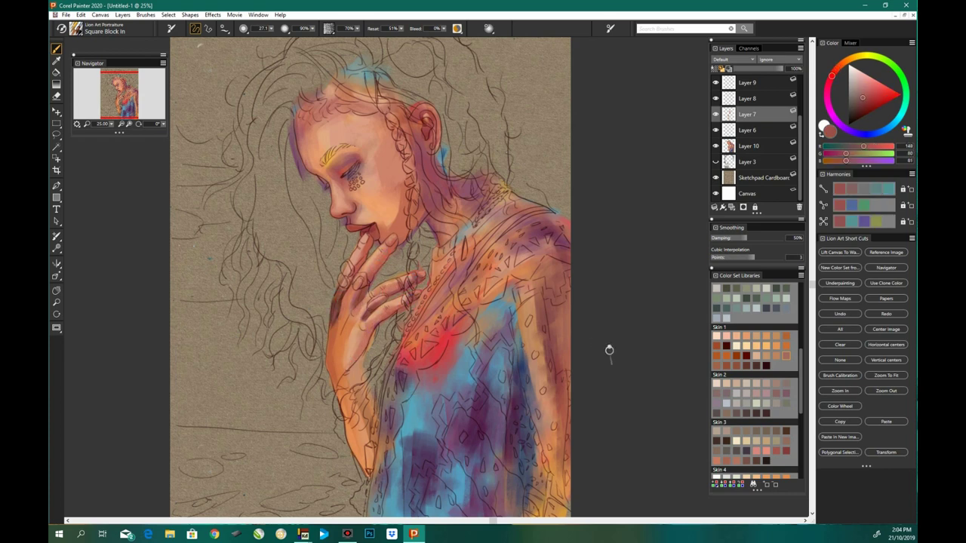
{"action": "left_click_drag", "start_coordinate": [543, 390], "coordinate": [169, 396]}
Step: Brighten the fingers with light skin tone and add small purple and reddish strokes at shoulder and chest
{"action": "left_click", "coordinate": [357, 309], "text": "alt"}
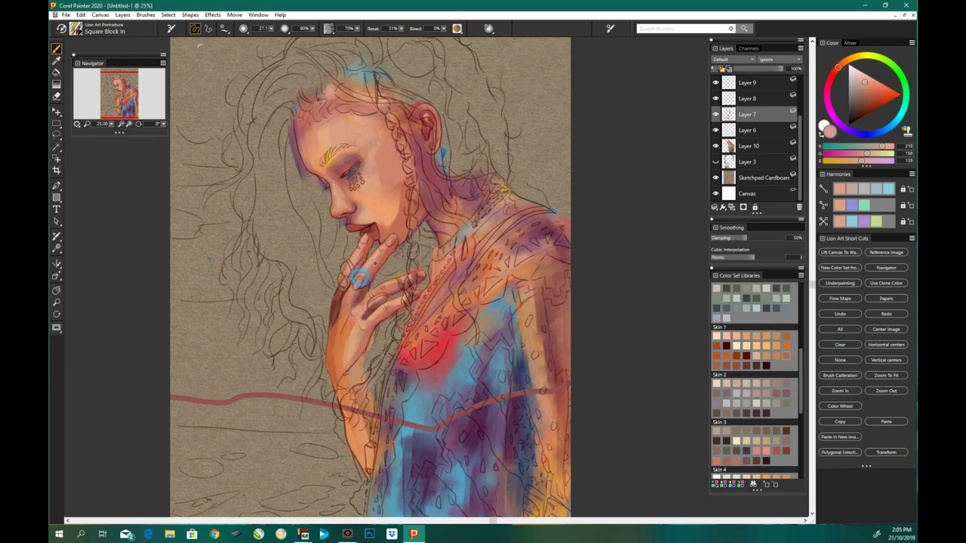
{"action": "left_click_drag", "start_coordinate": [376, 328], "coordinate": [388, 317]}
{"action": "scroll", "coordinate": [407, 392], "scroll_direction": "up", "scroll_amount": 1}
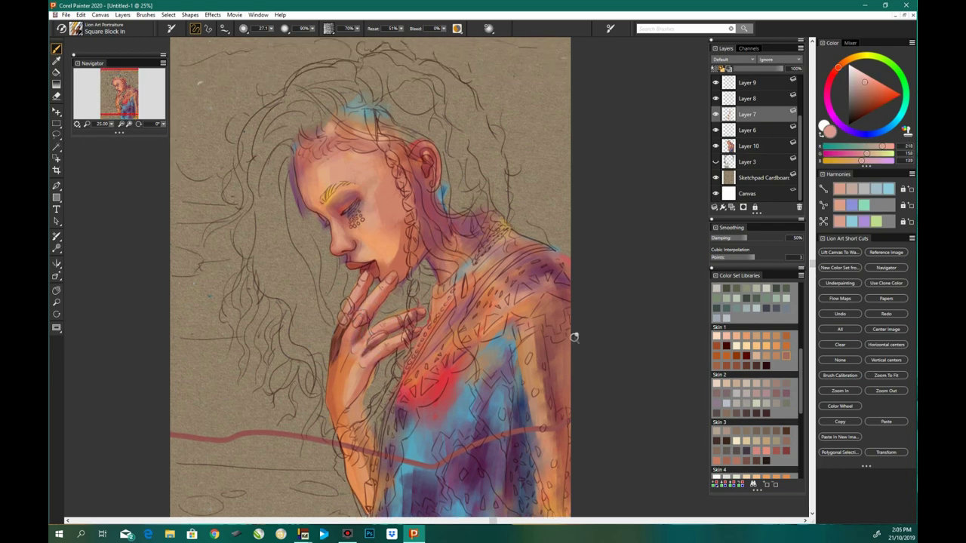
{"action": "left_click", "coordinate": [573, 336], "text": "alt"}
{"action": "mouse_move", "coordinate": [562, 275]}
{"action": "left_mouse_down"}
{"action": "mouse_move", "coordinate": [554, 263]}
{"action": "mouse_move", "coordinate": [570, 279]}
{"action": "left_mouse_up"}
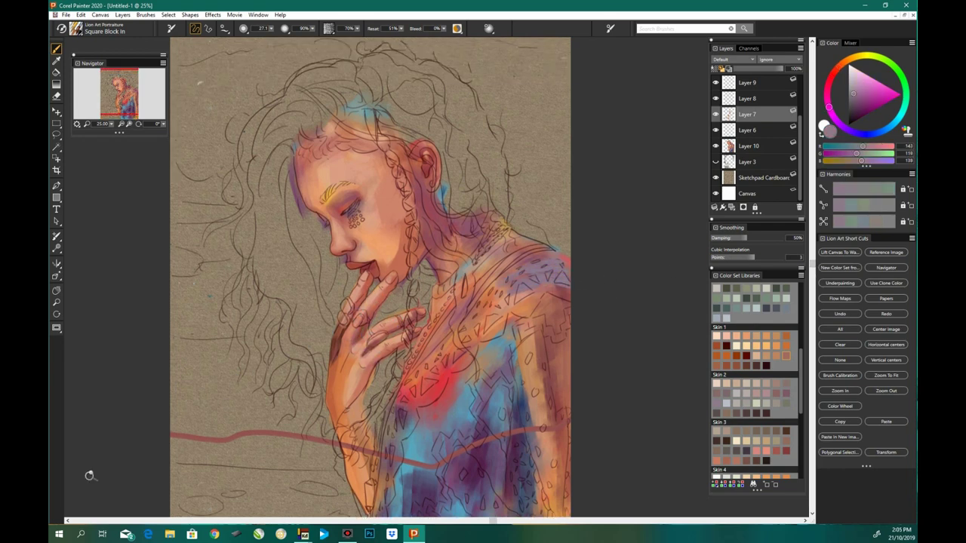
{"action": "left_click", "coordinate": [527, 289], "text": "alt"}
{"action": "left_click_drag", "start_coordinate": [501, 293], "coordinate": [482, 326]}
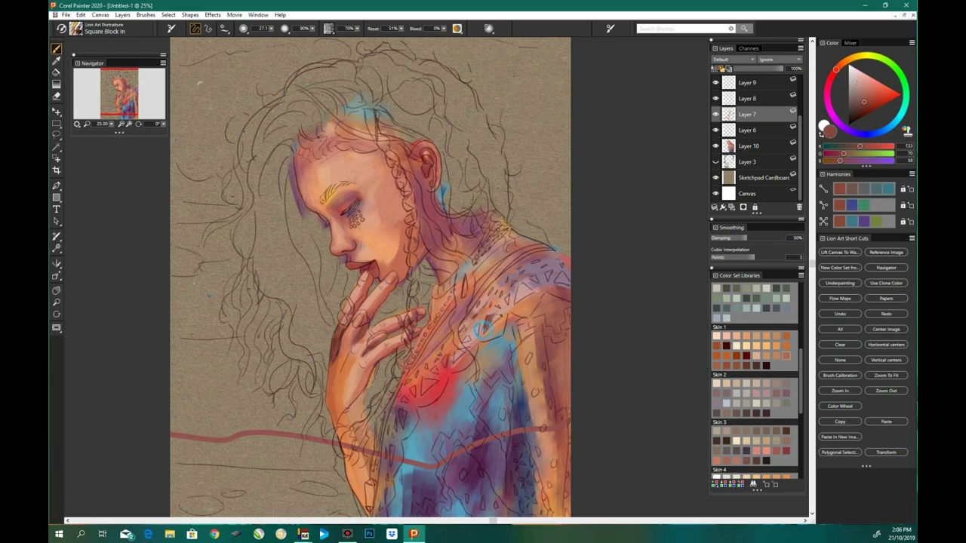
Step: Add a pale pink highlight on the chest and sample several dark reds, red-browns and salmon tones
{"action": "left_click", "coordinate": [441, 369], "text": "alt"}
{"action": "left_click_drag", "start_coordinate": [445, 362], "coordinate": [422, 389]}
{"action": "left_click", "coordinate": [401, 415], "text": "alt"}
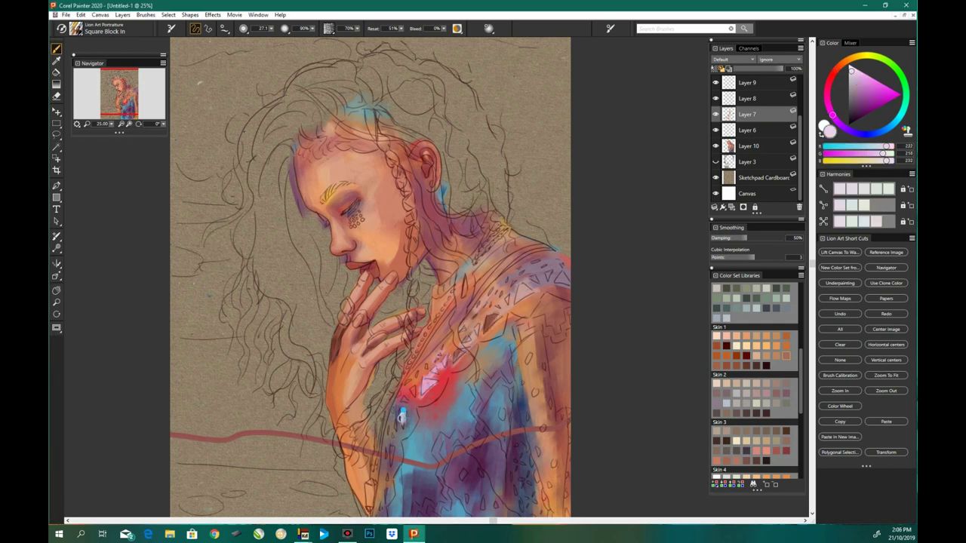
{"action": "left_click", "coordinate": [400, 415], "text": "alt"}
{"action": "left_click", "coordinate": [413, 167], "text": "alt"}
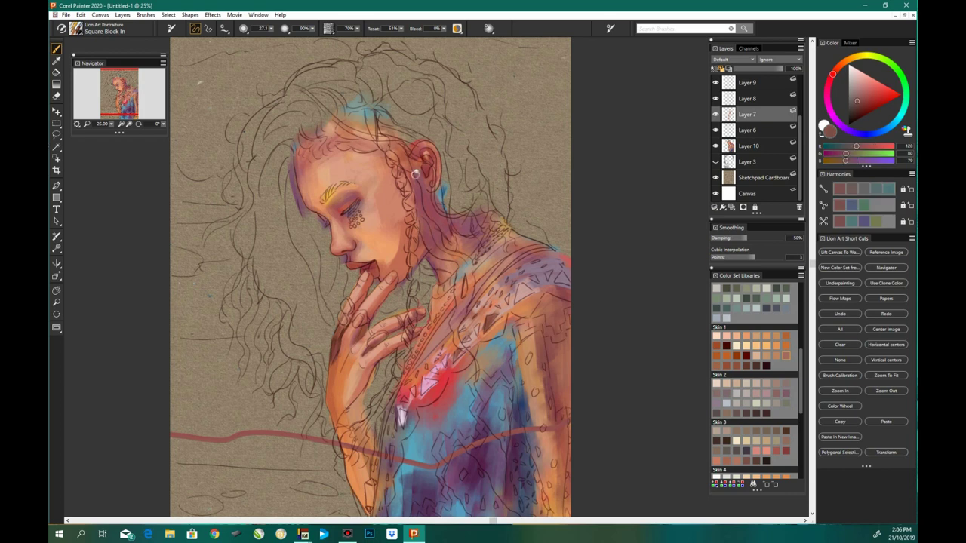
{"action": "left_click", "coordinate": [426, 185], "text": "alt"}
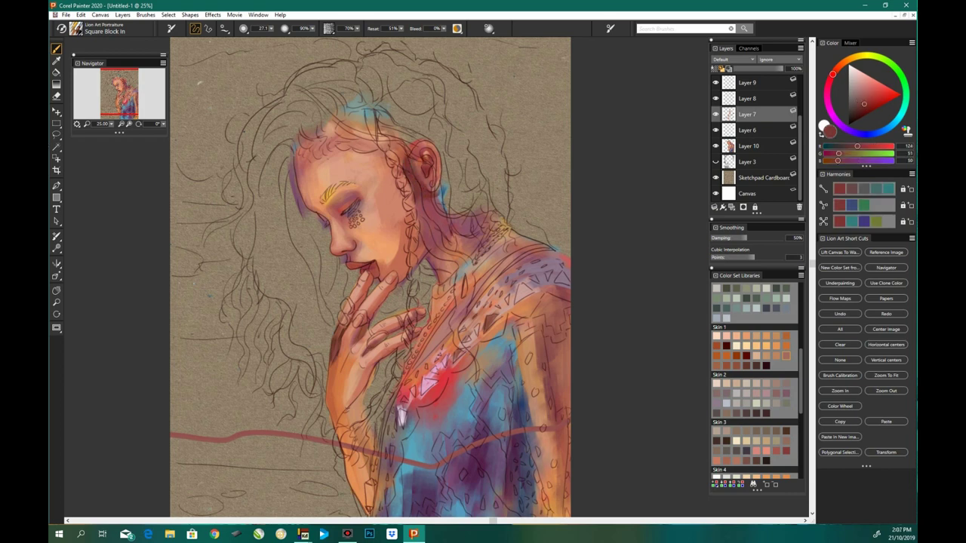
{"action": "left_click", "coordinate": [428, 188], "text": "alt"}
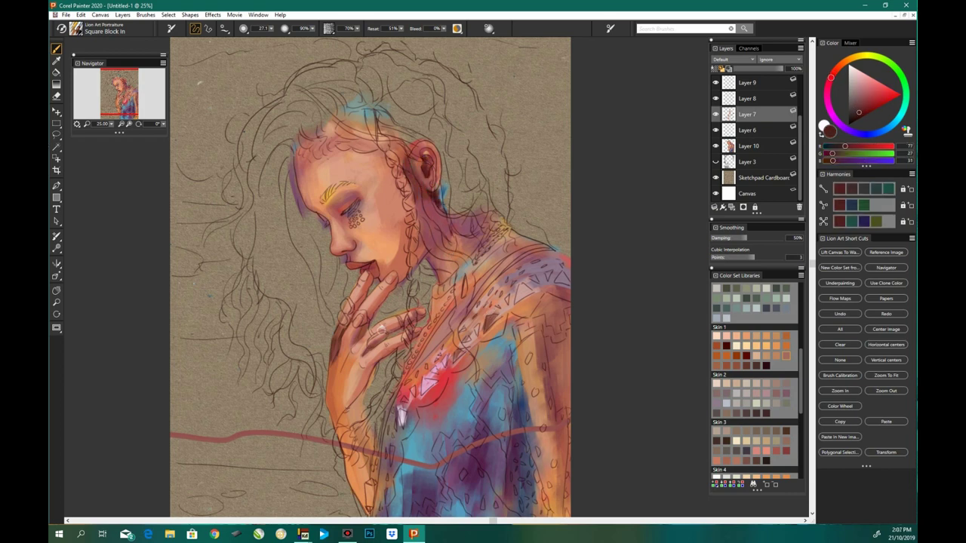
{"action": "left_click", "coordinate": [382, 330], "text": "alt"}
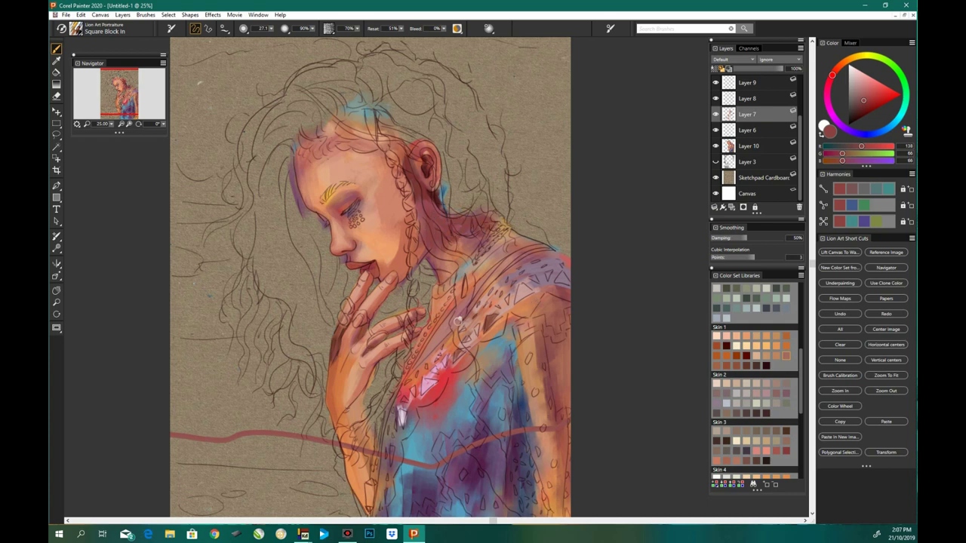
{"action": "left_click", "coordinate": [457, 320], "text": "alt"}
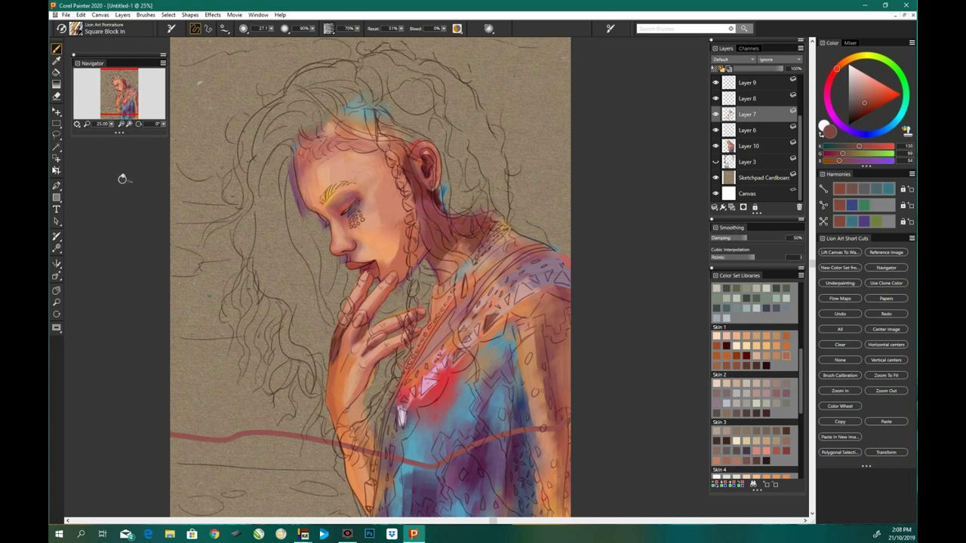
{"action": "left_click", "coordinate": [449, 272], "text": "alt"}
{"action": "left_click", "coordinate": [428, 147], "text": "alt"}
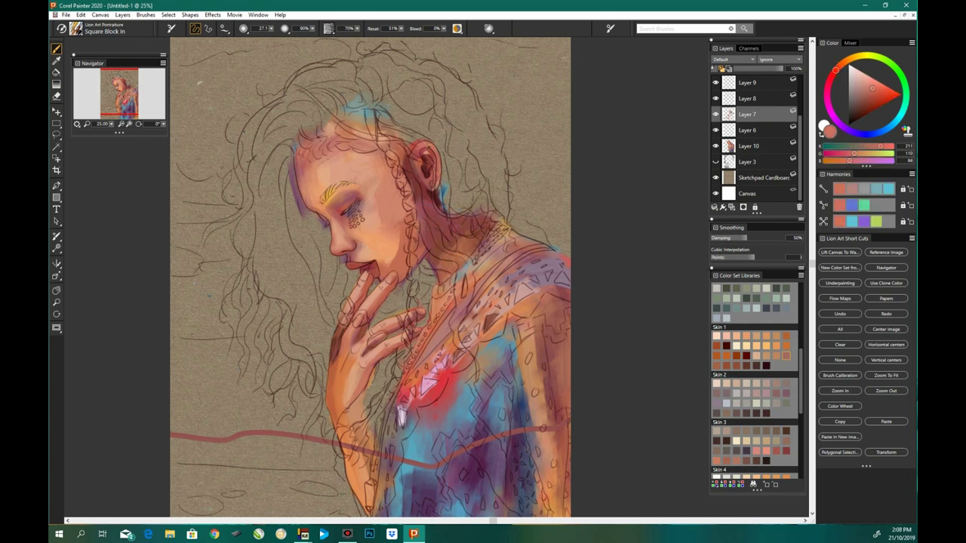
{"action": "left_click", "coordinate": [430, 158], "text": "alt"}
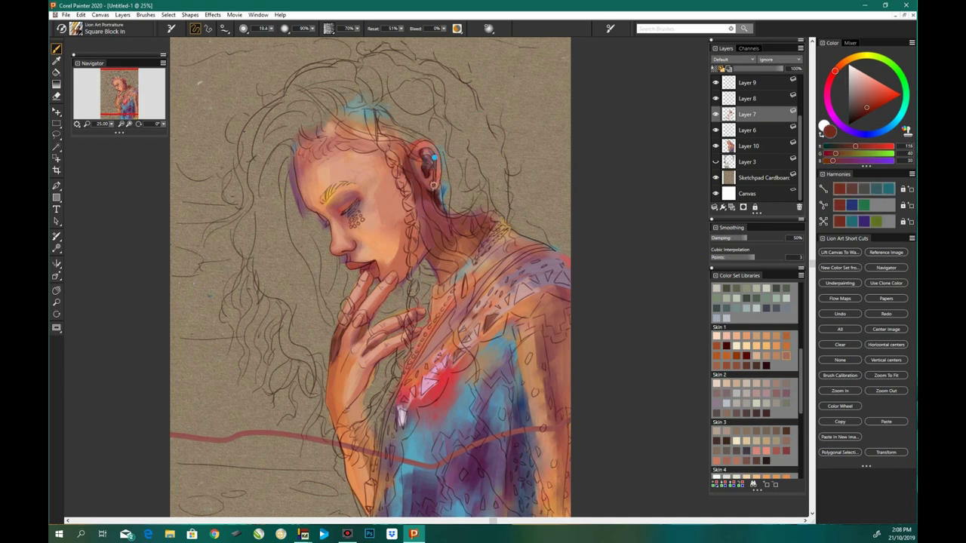
Step: Sample a range of red-pinks, orange skin tones, muted roses and dark browns from the painting
{"action": "left_click", "coordinate": [350, 264], "text": "alt"}
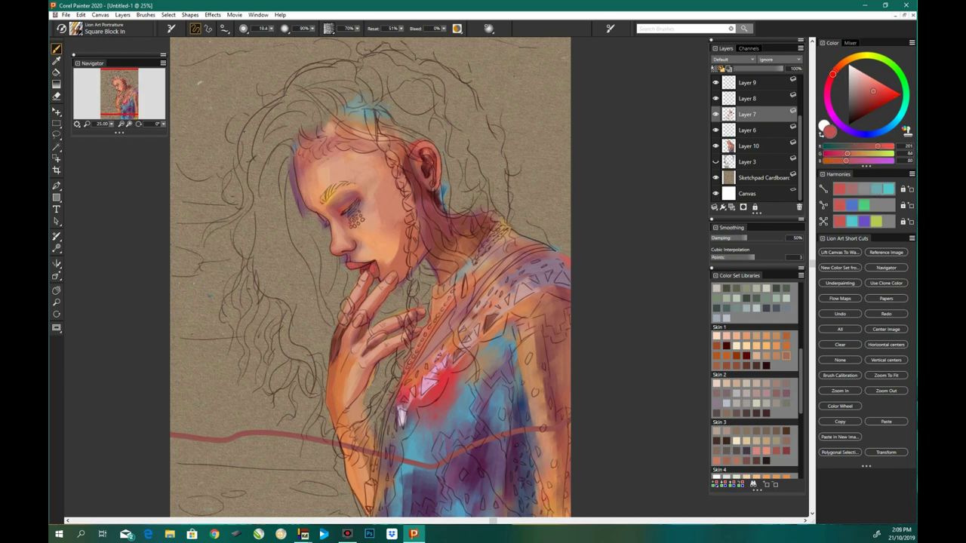
{"action": "left_click", "coordinate": [376, 273], "text": "alt"}
{"action": "left_click", "coordinate": [376, 266], "text": "alt"}
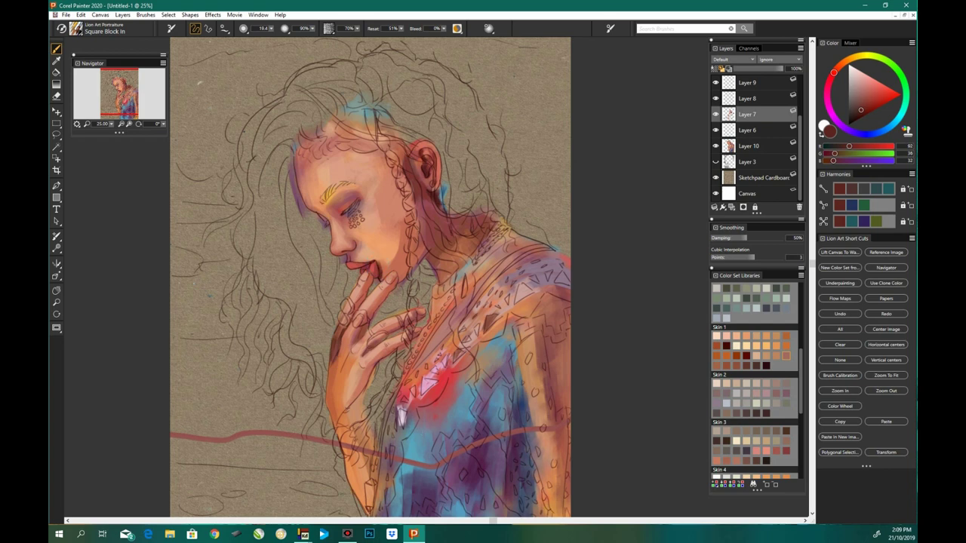
{"action": "left_click", "coordinate": [385, 260], "text": "alt"}
{"action": "left_click", "coordinate": [366, 252], "text": "alt"}
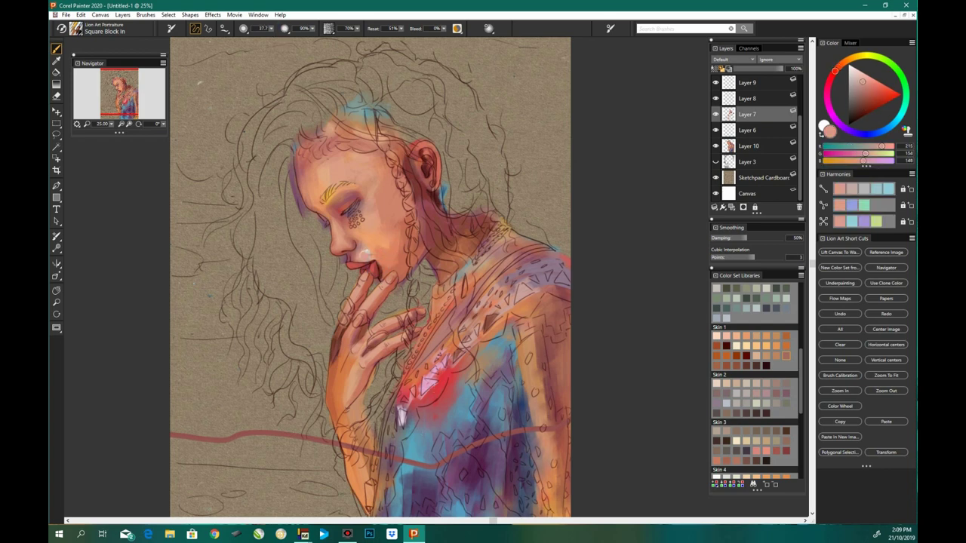
{"action": "left_click", "coordinate": [356, 233], "text": "alt"}
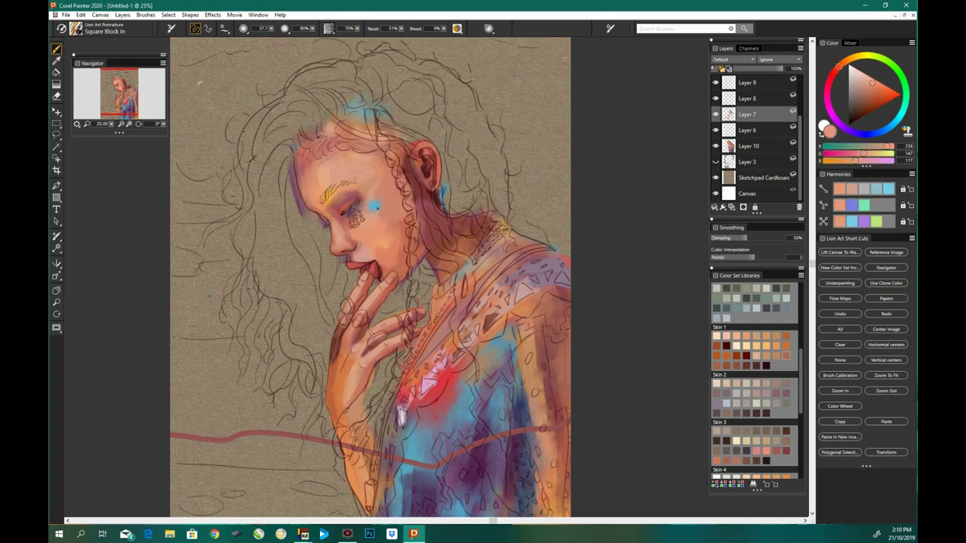
{"action": "left_click", "coordinate": [338, 241], "text": "alt"}
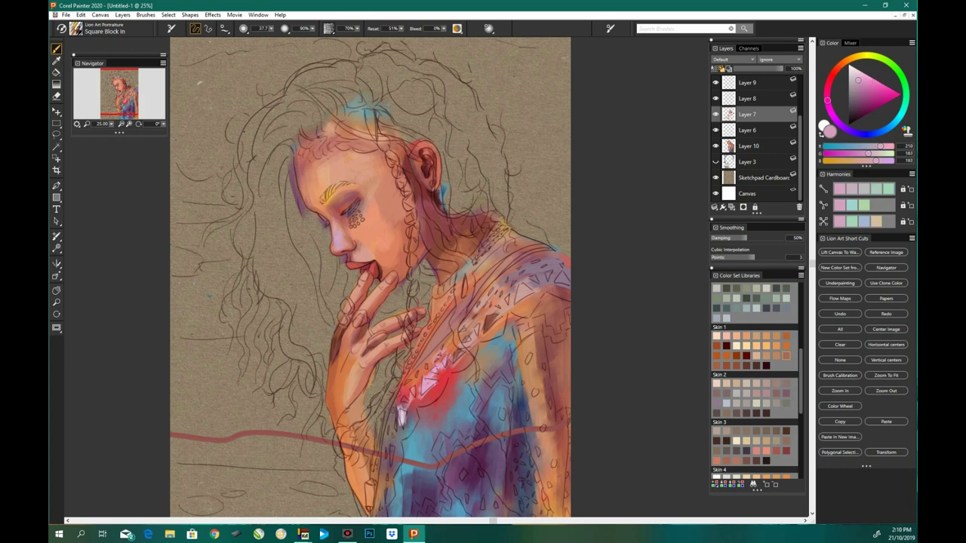
{"action": "left_click", "coordinate": [367, 198], "text": "alt"}
{"action": "left_click", "coordinate": [396, 348], "text": "alt"}
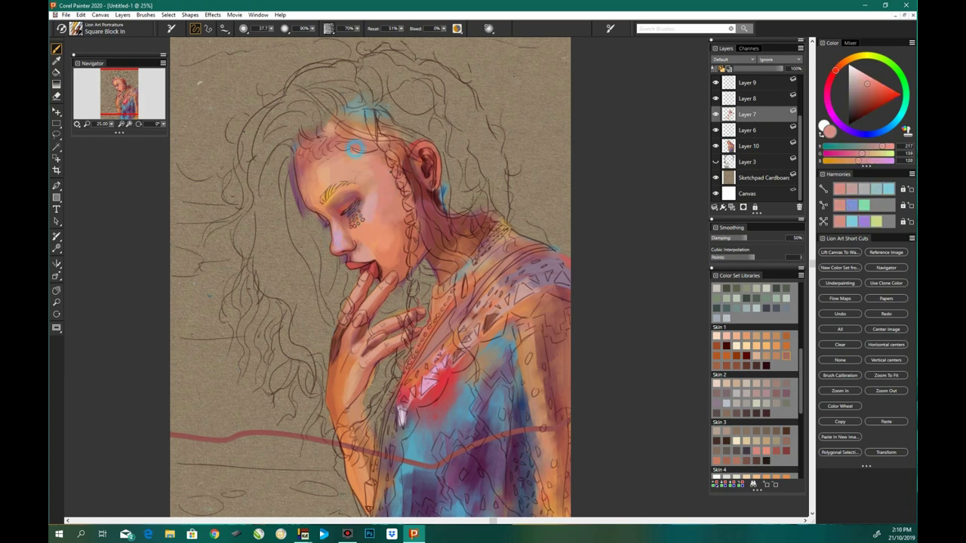
{"action": "left_click", "coordinate": [375, 217], "text": "alt"}
{"action": "left_click", "coordinate": [363, 168], "text": "alt"}
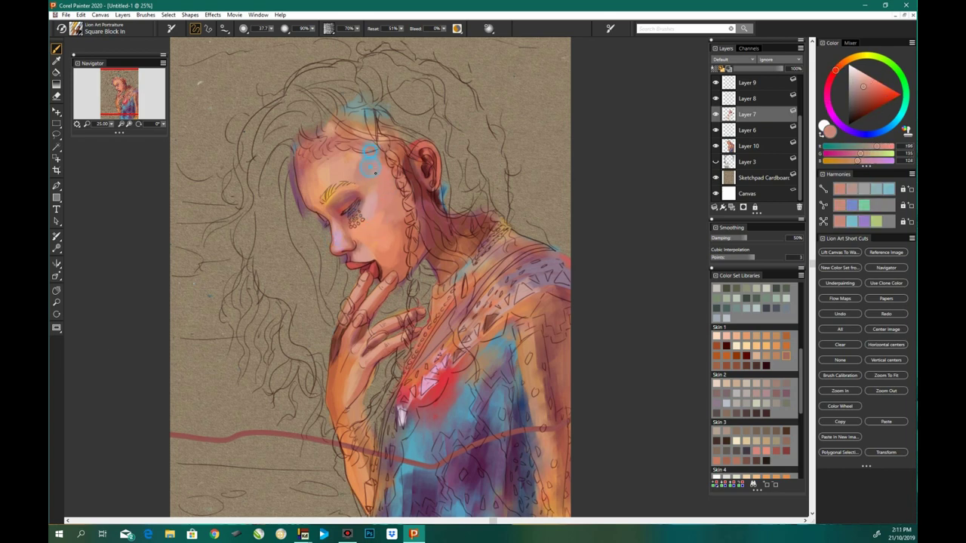
{"action": "left_click", "coordinate": [382, 177], "text": "alt"}
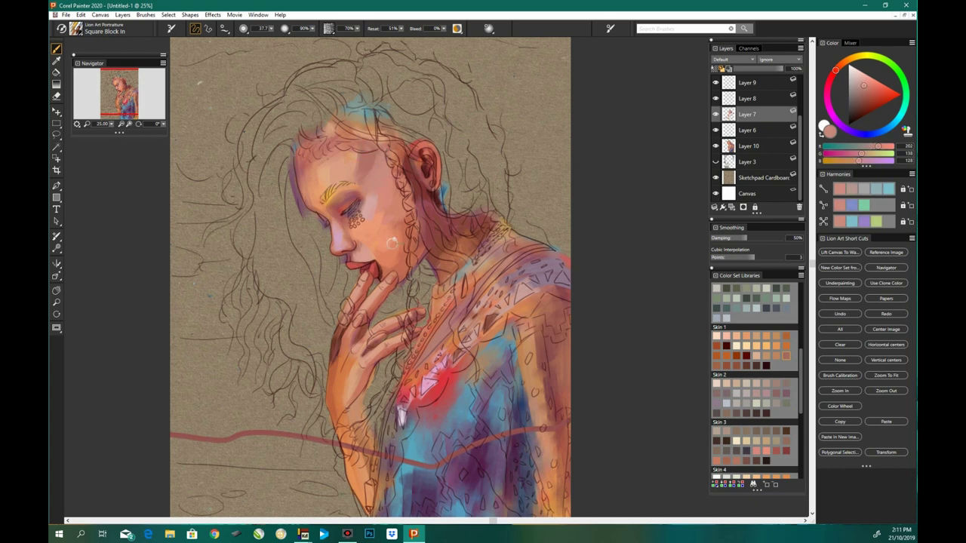
{"action": "left_click", "coordinate": [391, 173], "text": "alt"}
{"action": "left_click", "coordinate": [295, 163], "text": "alt"}
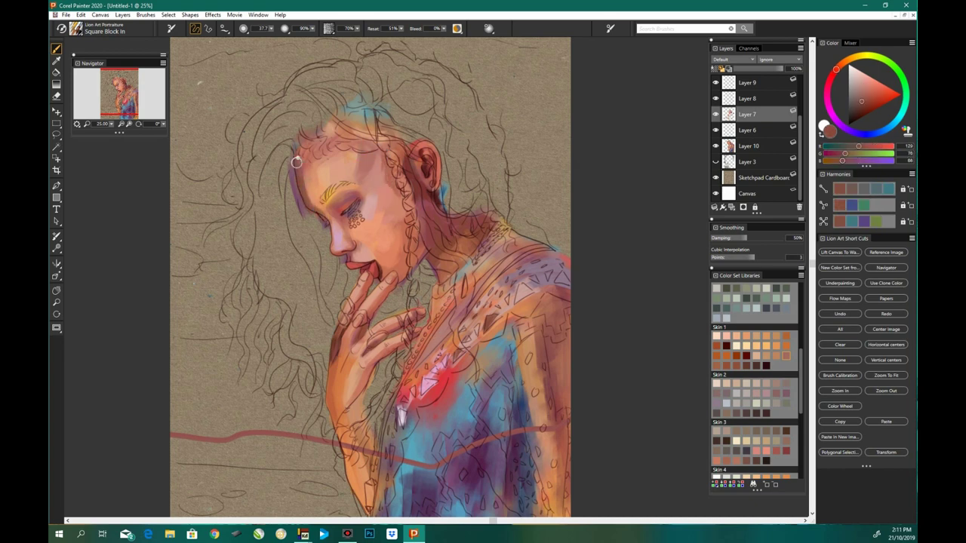
Step: Settle on a light pink skin tone and paint a highlight stroke on the forehead
{"action": "left_click", "coordinate": [328, 212], "text": "alt"}
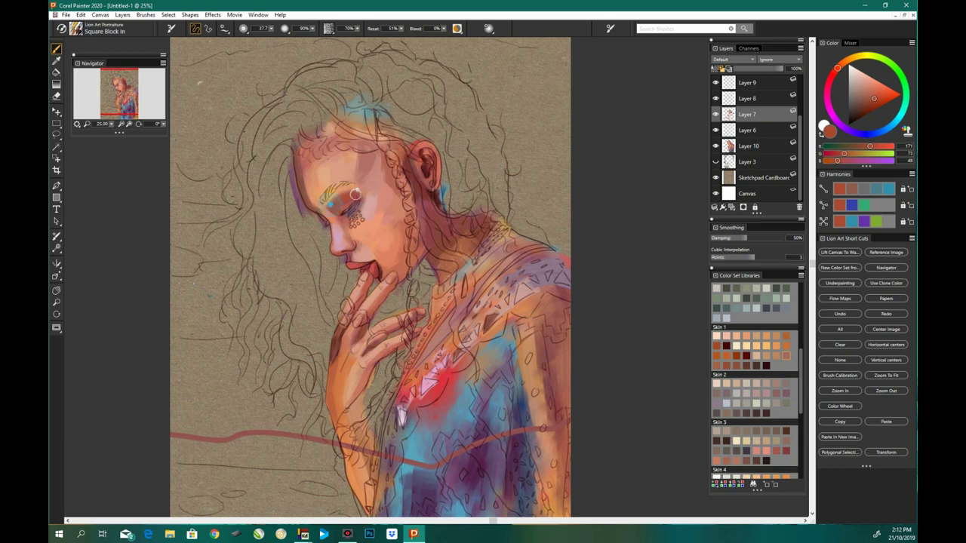
{"action": "left_click", "coordinate": [355, 219], "text": "alt"}
{"action": "left_click", "coordinate": [343, 242], "text": "alt"}
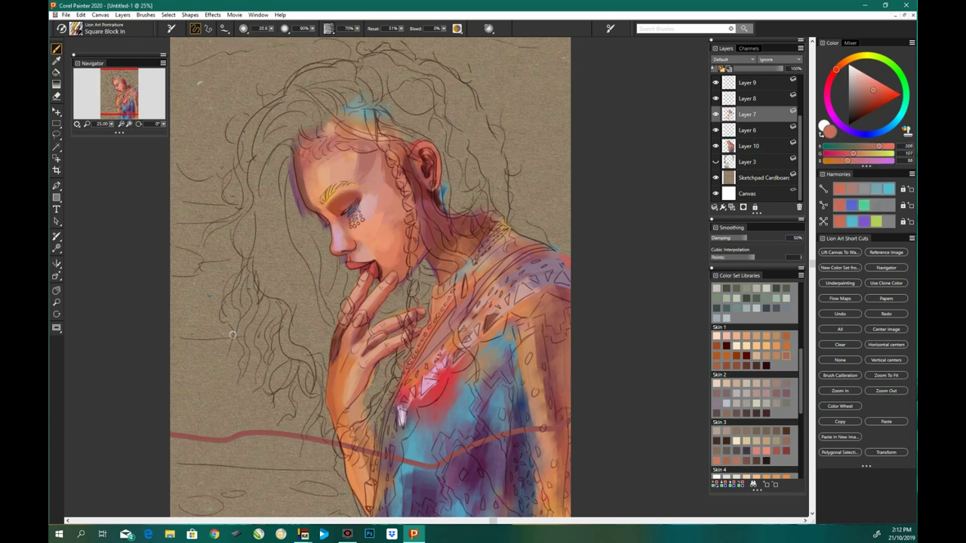
{"action": "left_click", "coordinate": [355, 220], "text": "alt"}
{"action": "left_click", "coordinate": [528, 379], "text": "alt"}
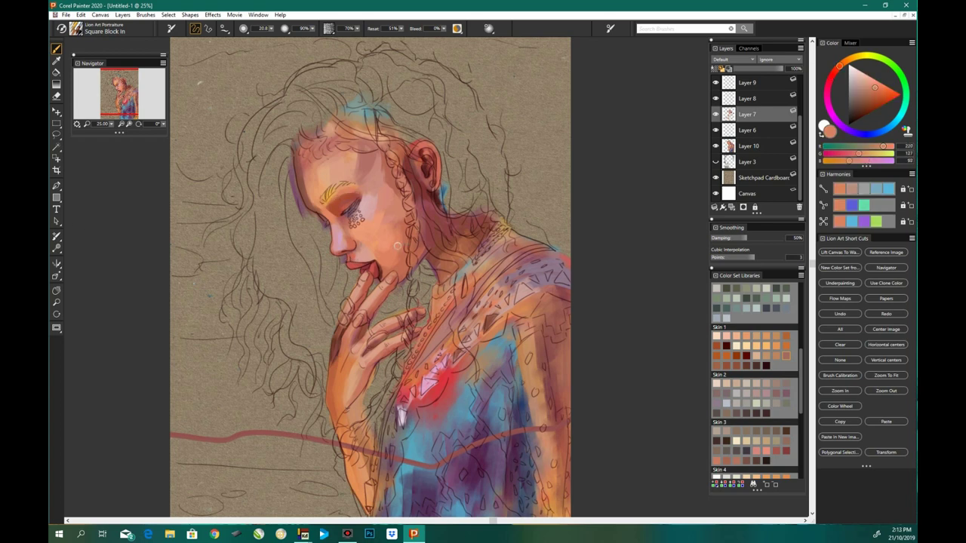
{"action": "left_click", "coordinate": [316, 162], "text": "alt"}
{"action": "left_click_drag", "start_coordinate": [309, 154], "coordinate": [328, 181]}
{"action": "left_click", "coordinate": [375, 226], "text": "alt"}
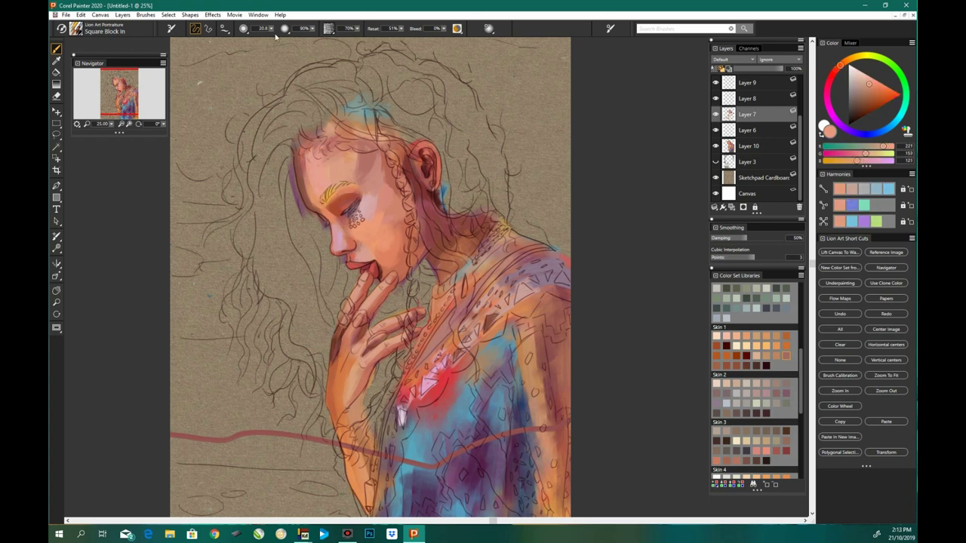
{"action": "left_click", "coordinate": [442, 255], "text": "alt"}
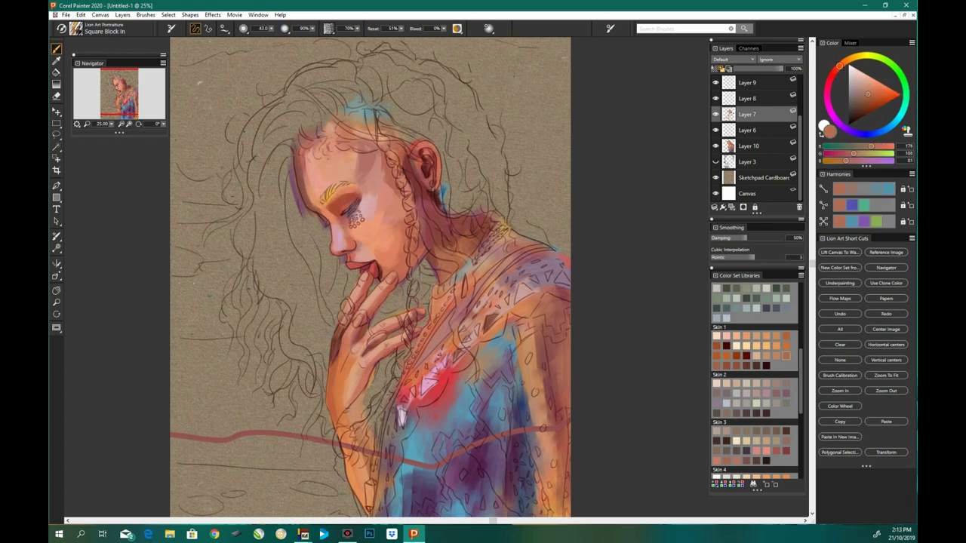
Step: Move Layer 7 below Layer 6 and remove the stray red line across the lower dress
{"action": "left_click_drag", "start_coordinate": [746, 113], "coordinate": [747, 129]}
{"action": "scroll", "coordinate": [376, 408], "scroll_direction": "down", "scroll_amount": 1}
{"action": "key", "text": "n"}
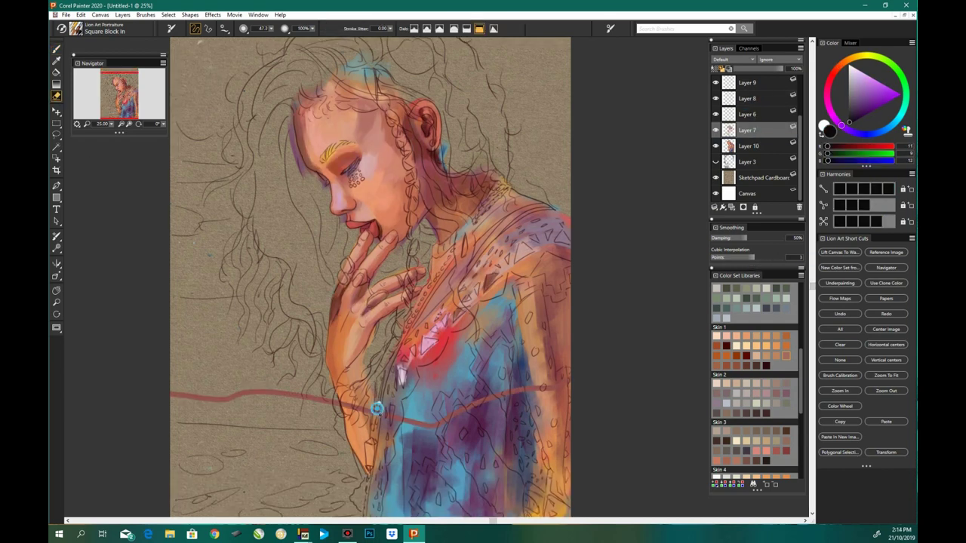
{"action": "key", "text": "ctrl+z"}
{"action": "key", "text": "b"}
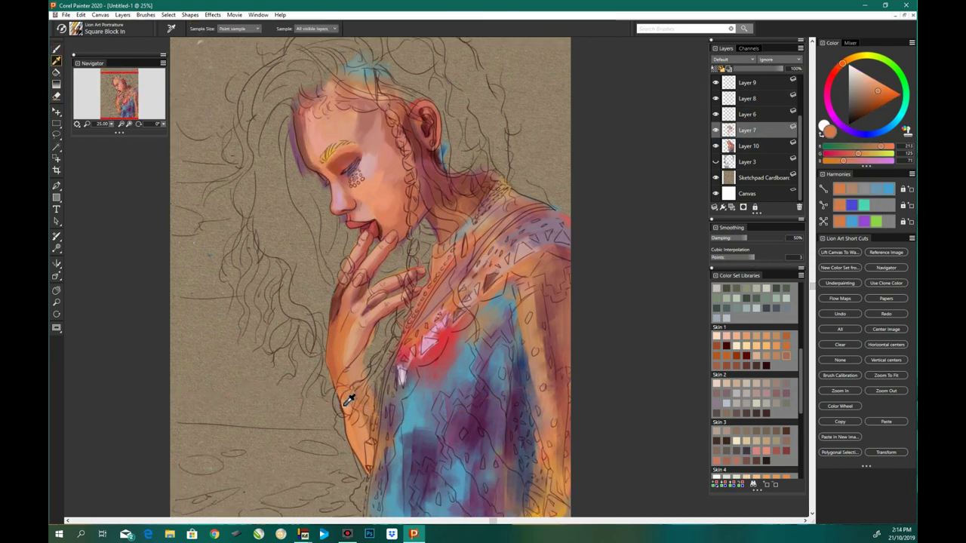
{"action": "scroll", "coordinate": [340, 317], "scroll_direction": "up", "scroll_amount": 1}
Step: Sample near-black and, on Layer 6, paint dark hair left of the face down past the chin
{"action": "left_click", "coordinate": [853, 122]}
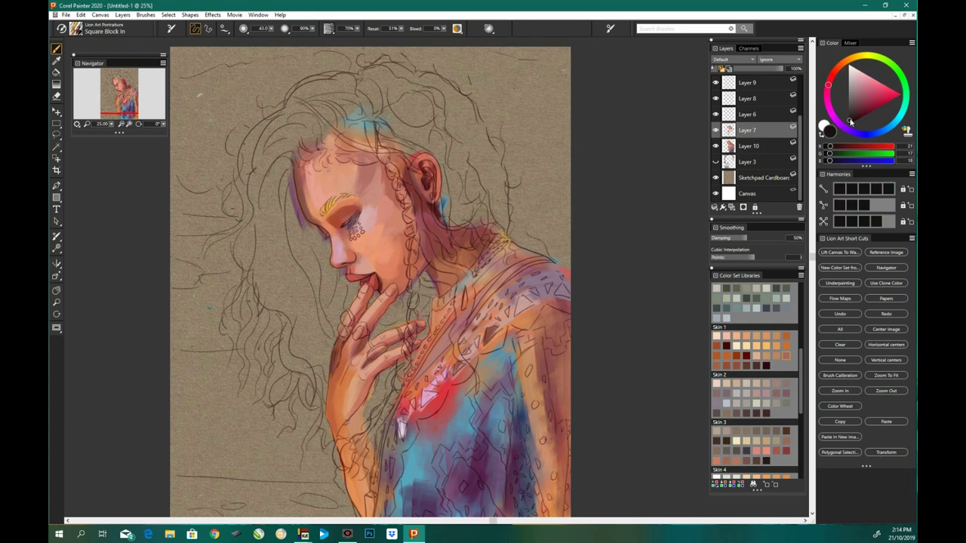
{"action": "left_click", "coordinate": [746, 114]}
{"action": "mouse_move", "coordinate": [291, 151]}
{"action": "left_mouse_down"}
{"action": "mouse_move", "coordinate": [256, 212]}
{"action": "mouse_move", "coordinate": [320, 309]}
{"action": "left_mouse_up"}
{"action": "left_click_drag", "start_coordinate": [316, 227], "coordinate": [336, 354]}
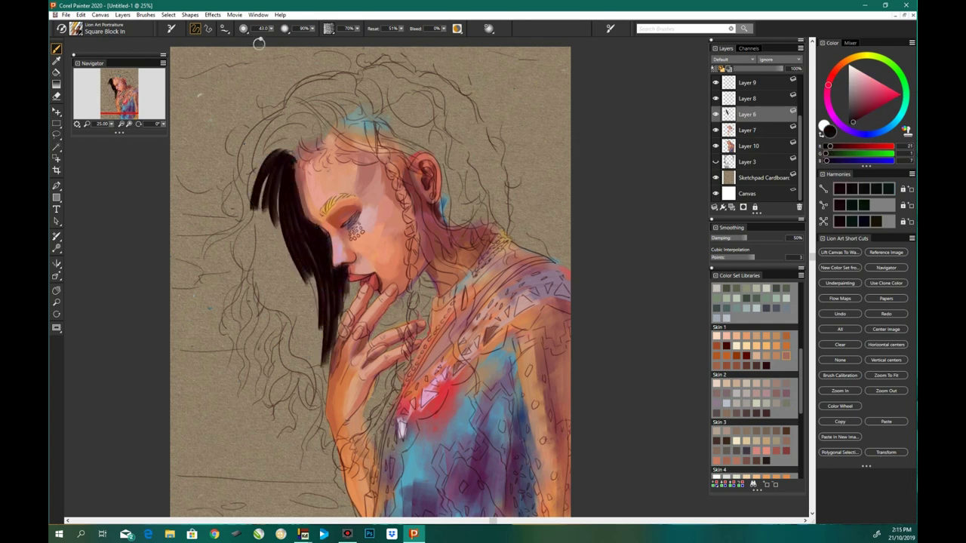
{"action": "mouse_move", "coordinate": [339, 280]}
{"action": "left_mouse_down"}
{"action": "mouse_move", "coordinate": [374, 325]}
{"action": "mouse_move", "coordinate": [418, 279]}
{"action": "mouse_move", "coordinate": [393, 337]}
{"action": "mouse_move", "coordinate": [369, 464]}
{"action": "left_mouse_up"}
{"action": "left_click_drag", "start_coordinate": [400, 272], "coordinate": [347, 324]}
Step: Move Layer 6 below Layer 10 and paint dark hair over the top of the head and behind the ear
{"action": "left_click_drag", "start_coordinate": [332, 158], "coordinate": [302, 283]}
{"action": "key", "text": "ctrl+bracketleft"}
{"action": "key", "text": "ctrl+bracketleft"}
{"action": "left_click_drag", "start_coordinate": [294, 129], "coordinate": [319, 252]}
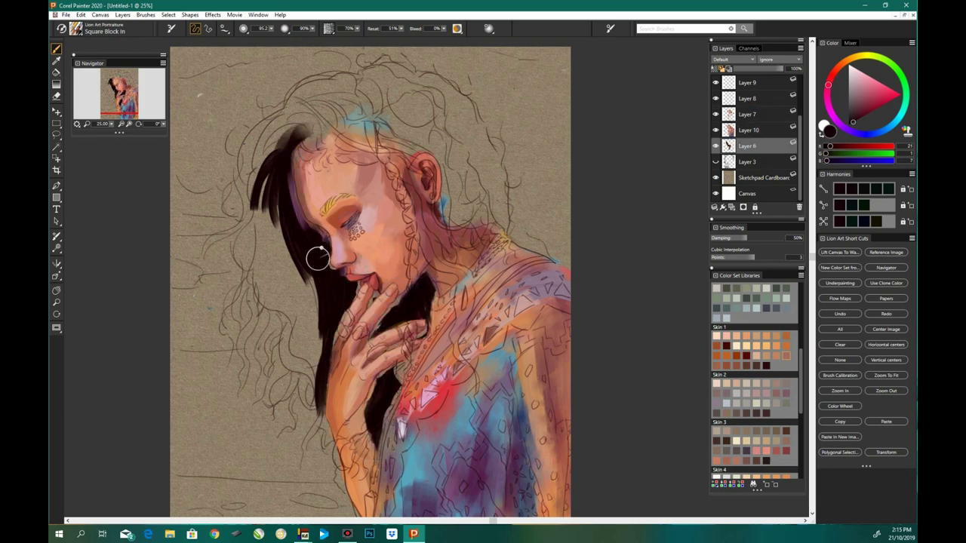
{"action": "left_click_drag", "start_coordinate": [445, 151], "coordinate": [460, 226]}
{"action": "mouse_move", "coordinate": [286, 143]}
{"action": "left_mouse_down"}
{"action": "mouse_move", "coordinate": [415, 106]}
{"action": "mouse_move", "coordinate": [460, 158]}
{"action": "left_mouse_up"}
Step: On a new layer, zoomed in, fill dark hair behind the ear and neck and darken the crown
{"action": "left_click", "coordinate": [714, 207]}
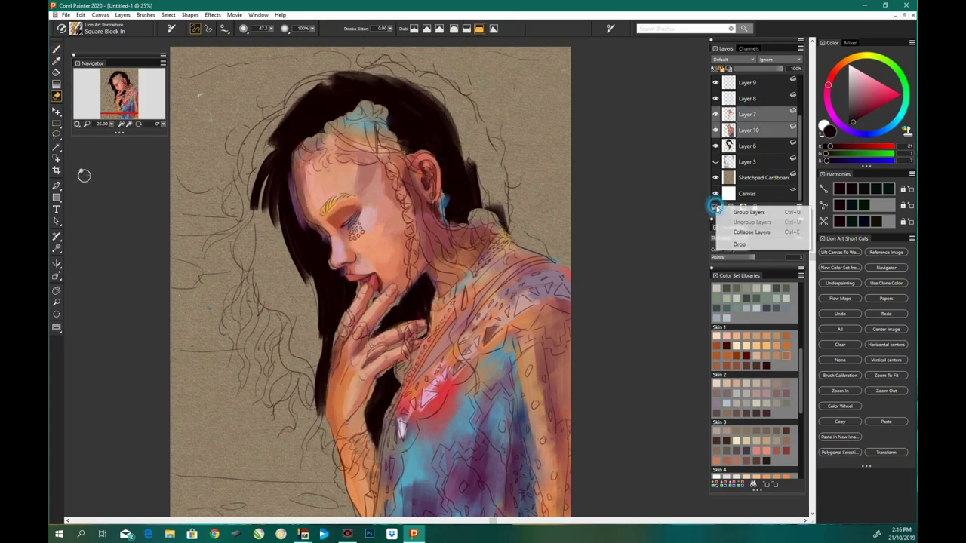
{"action": "key", "text": "ctrl+plus"}
{"action": "left_click_drag", "start_coordinate": [569, 295], "coordinate": [454, 237]}
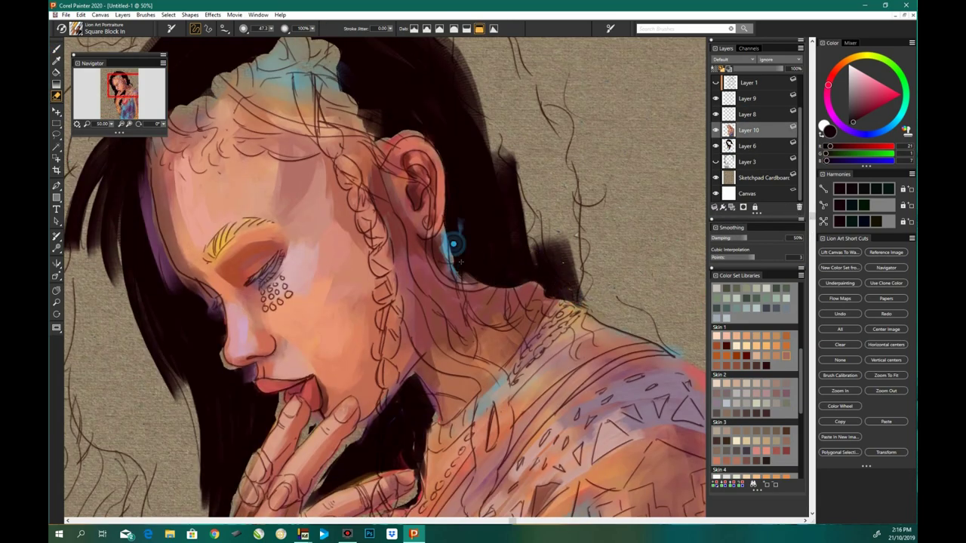
{"action": "scroll", "coordinate": [453, 226], "scroll_direction": "up", "scroll_amount": 3}
{"action": "left_click_drag", "start_coordinate": [377, 209], "coordinate": [426, 223]}
{"action": "mouse_move", "coordinate": [343, 132]}
{"action": "left_mouse_down"}
{"action": "mouse_move", "coordinate": [260, 177]}
{"action": "mouse_move", "coordinate": [151, 317]}
{"action": "mouse_move", "coordinate": [185, 381]}
{"action": "mouse_move", "coordinate": [209, 392]}
{"action": "left_mouse_up"}
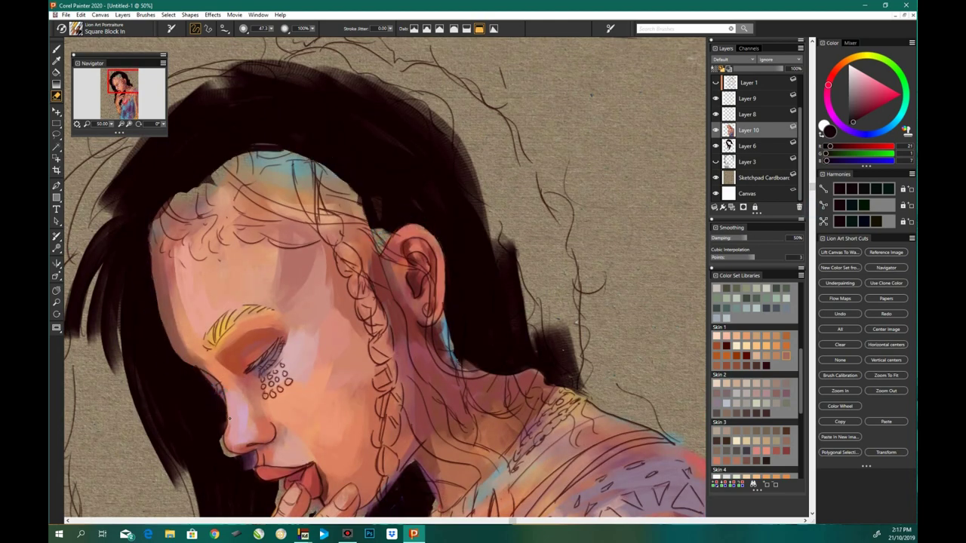
Step: Deepen the shadows along the hand's left edge, between the fingers and near the fingertips at 50% zoom
{"action": "scroll", "coordinate": [255, 346], "scroll_direction": "down", "scroll_amount": 4}
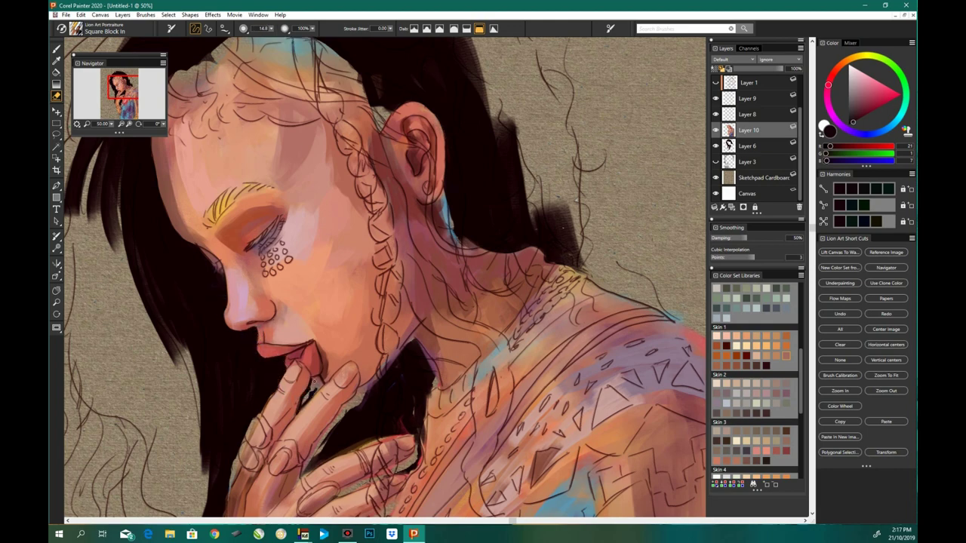
{"action": "scroll", "coordinate": [323, 383], "scroll_direction": "down", "scroll_amount": 3}
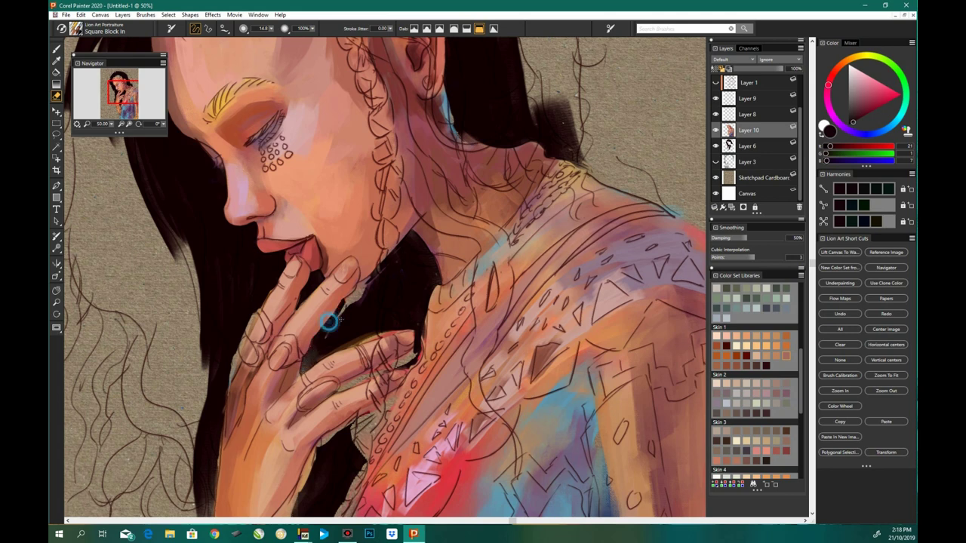
{"action": "left_click_drag", "start_coordinate": [223, 385], "coordinate": [260, 309]}
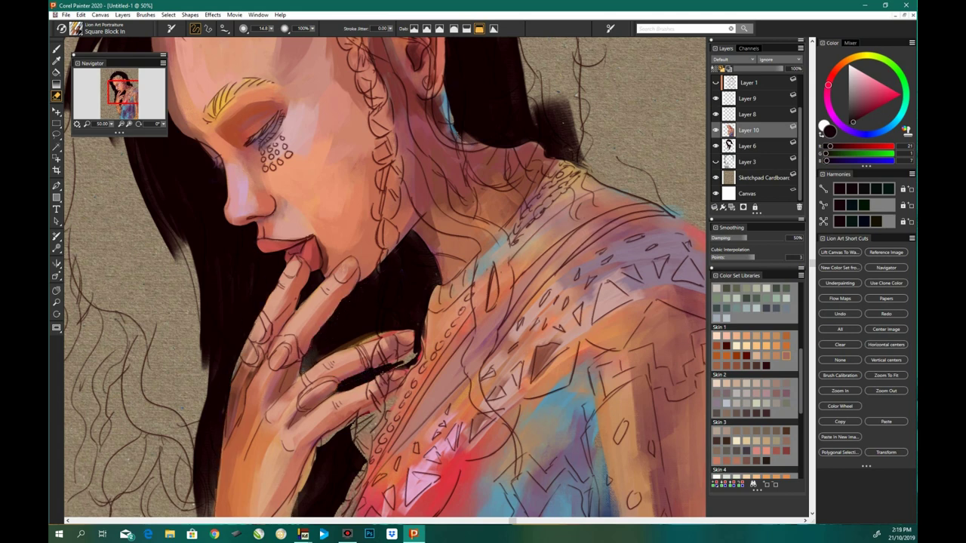
{"action": "mouse_move", "coordinate": [351, 341]}
{"action": "left_mouse_down"}
{"action": "mouse_move", "coordinate": [377, 338]}
{"action": "mouse_move", "coordinate": [294, 423]}
{"action": "mouse_move", "coordinate": [347, 491]}
{"action": "mouse_move", "coordinate": [322, 330]}
{"action": "left_mouse_up"}
{"action": "scroll", "coordinate": [633, 263], "scroll_direction": "down", "scroll_amount": 5}
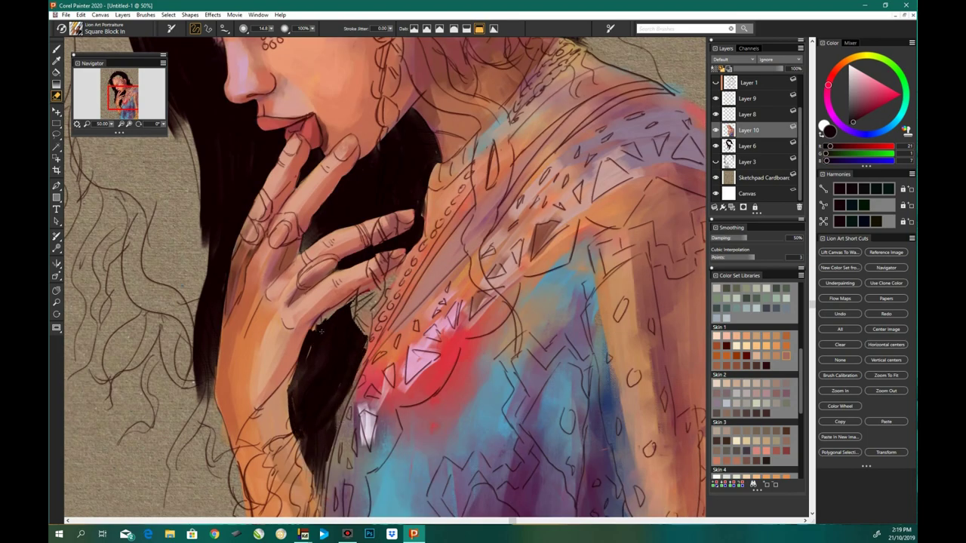
{"action": "mouse_move", "coordinate": [375, 282]}
{"action": "left_mouse_down"}
{"action": "mouse_move", "coordinate": [359, 299]}
{"action": "mouse_move", "coordinate": [377, 301]}
{"action": "left_mouse_up"}
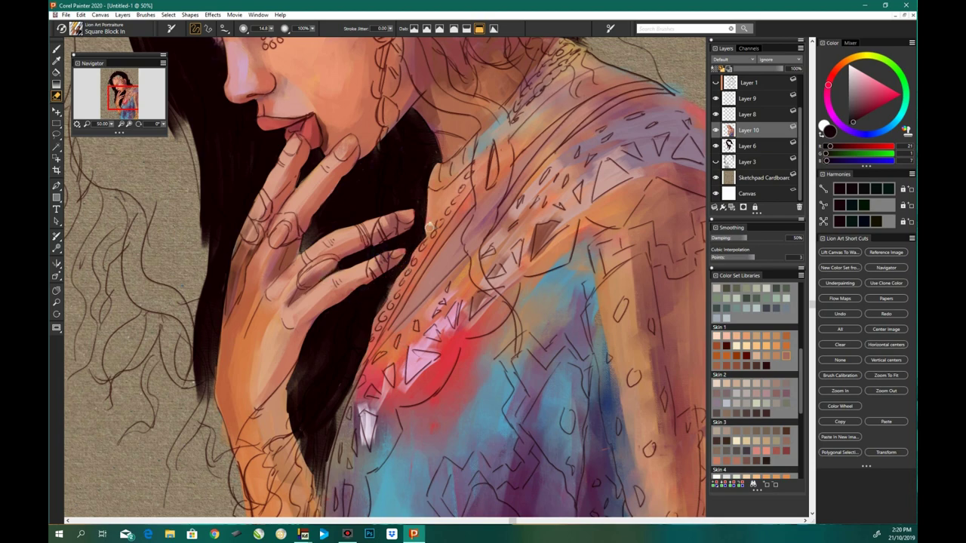
{"action": "key", "text": "ctrl+minus"}
{"action": "key", "text": "ctrl+minus"}
{"action": "key", "text": "ctrl+minus"}
{"action": "key", "text": "ctrl+plus"}
{"action": "key", "text": "ctrl+plus"}
{"action": "key", "text": "ctrl+plus"}
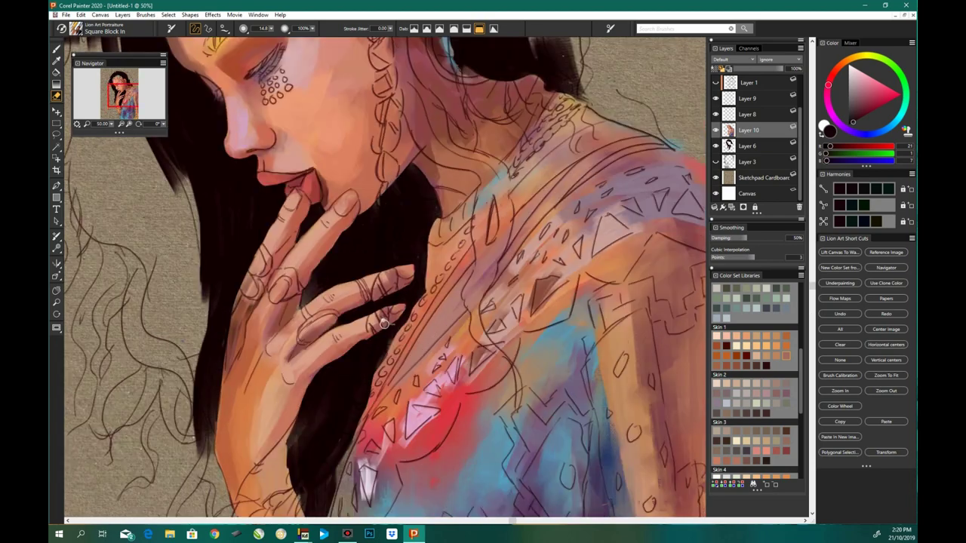
Step: Sample dark hair colour and, on Layer 8, extend the hair down the left side and past the hand
{"action": "key", "text": "b"}
{"action": "left_click", "coordinate": [377, 323], "text": "alt"}
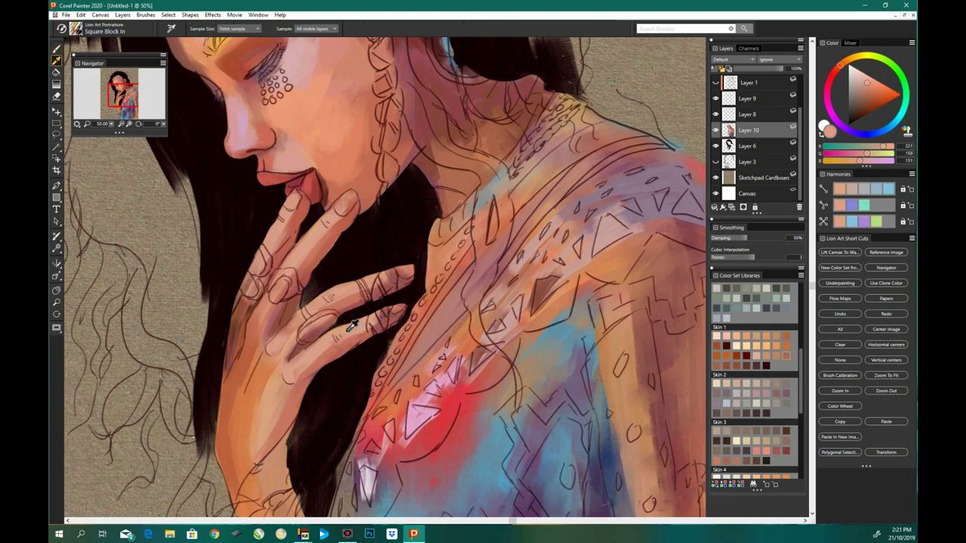
{"action": "left_click", "coordinate": [239, 311], "text": "alt"}
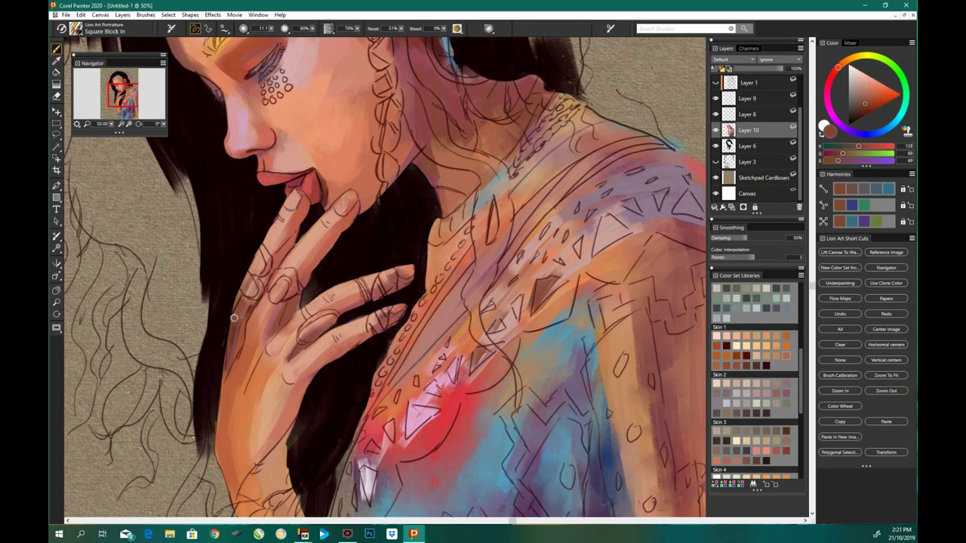
{"action": "key", "text": "ctrl+minus"}
{"action": "key", "text": "ctrl+minus"}
{"action": "key", "text": "ctrl+minus"}
{"action": "left_click", "coordinate": [332, 150], "text": "alt"}
{"action": "mouse_move", "coordinate": [332, 150]}
{"action": "left_mouse_down"}
{"action": "mouse_move", "coordinate": [354, 294]}
{"action": "mouse_move", "coordinate": [366, 160]}
{"action": "mouse_move", "coordinate": [382, 147]}
{"action": "mouse_move", "coordinate": [401, 151]}
{"action": "mouse_move", "coordinate": [453, 292]}
{"action": "left_mouse_up"}
{"action": "mouse_move", "coordinate": [445, 204]}
{"action": "left_mouse_down"}
{"action": "mouse_move", "coordinate": [451, 249]}
{"action": "mouse_move", "coordinate": [395, 377]}
{"action": "mouse_move", "coordinate": [390, 325]}
{"action": "mouse_move", "coordinate": [392, 392]}
{"action": "left_mouse_up"}
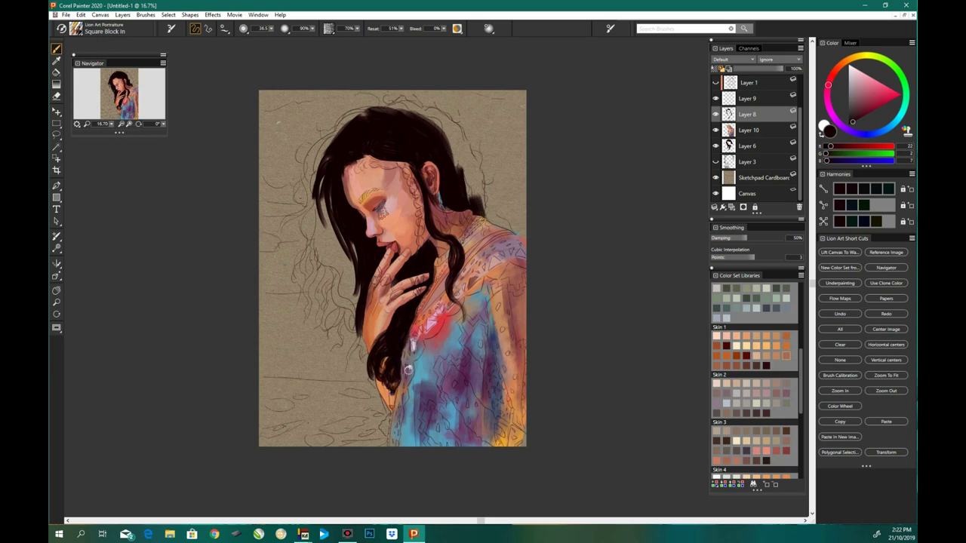
Step: Erase the dark hair below the hand and repaint its strands
{"action": "key", "text": "ctrl+plus"}
{"action": "key", "text": "n"}
{"action": "left_click_drag", "start_coordinate": [362, 348], "coordinate": [346, 411]}
{"action": "mouse_move", "coordinate": [340, 361]}
{"action": "left_mouse_down"}
{"action": "mouse_move", "coordinate": [347, 415]}
{"action": "mouse_move", "coordinate": [368, 437]}
{"action": "left_mouse_up"}
{"action": "left_click_drag", "start_coordinate": [363, 397], "coordinate": [372, 448]}
{"action": "key", "text": "b"}
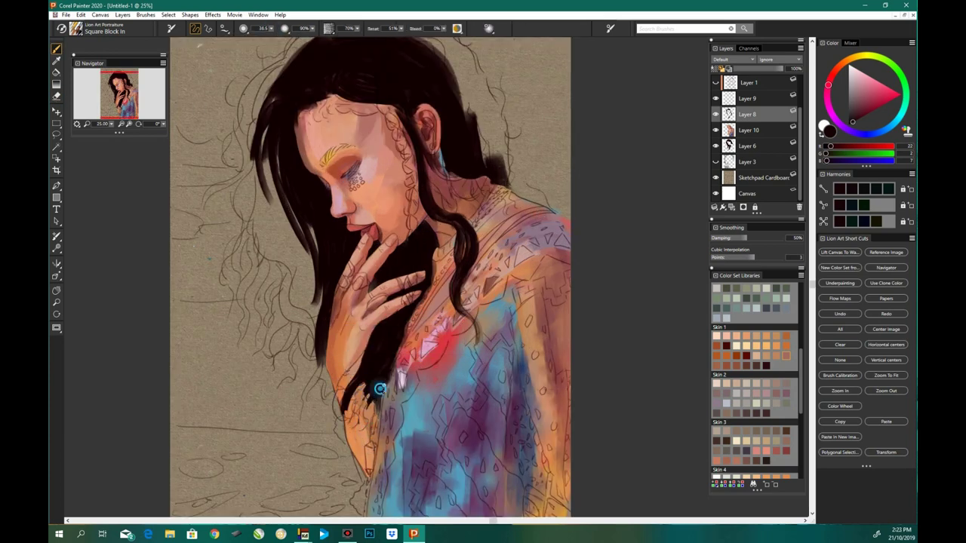
{"action": "left_click_drag", "start_coordinate": [381, 378], "coordinate": [363, 430]}
{"action": "left_click_drag", "start_coordinate": [374, 345], "coordinate": [339, 419]}
Step: Paint dark hair on the left, behind the ear, across the top and upper-left edge
{"action": "left_click_drag", "start_coordinate": [272, 132], "coordinate": [298, 298]}
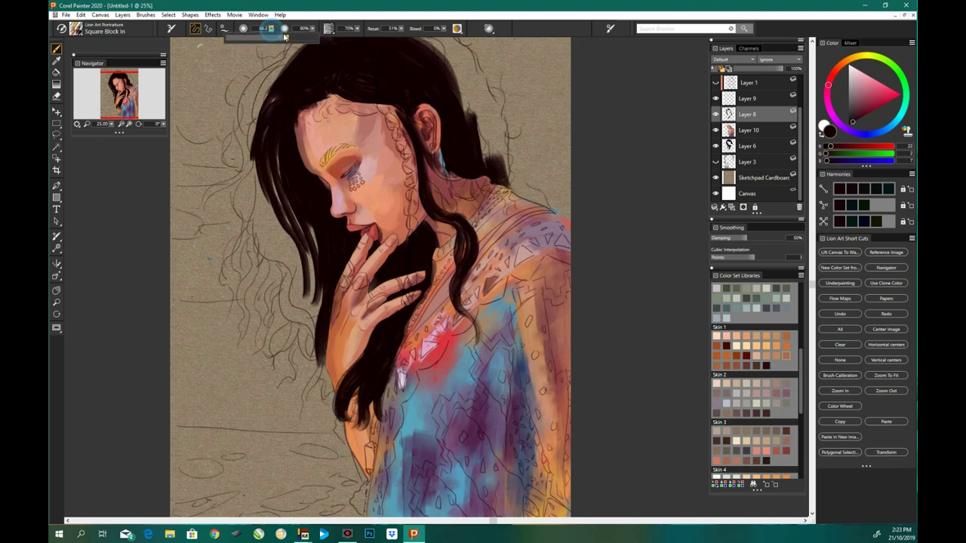
{"action": "left_click_drag", "start_coordinate": [252, 106], "coordinate": [332, 362]}
{"action": "left_click_drag", "start_coordinate": [268, 181], "coordinate": [317, 317]}
{"action": "left_click_drag", "start_coordinate": [267, 219], "coordinate": [309, 272]}
{"action": "scroll", "coordinate": [447, 195], "scroll_direction": "up", "scroll_amount": 2}
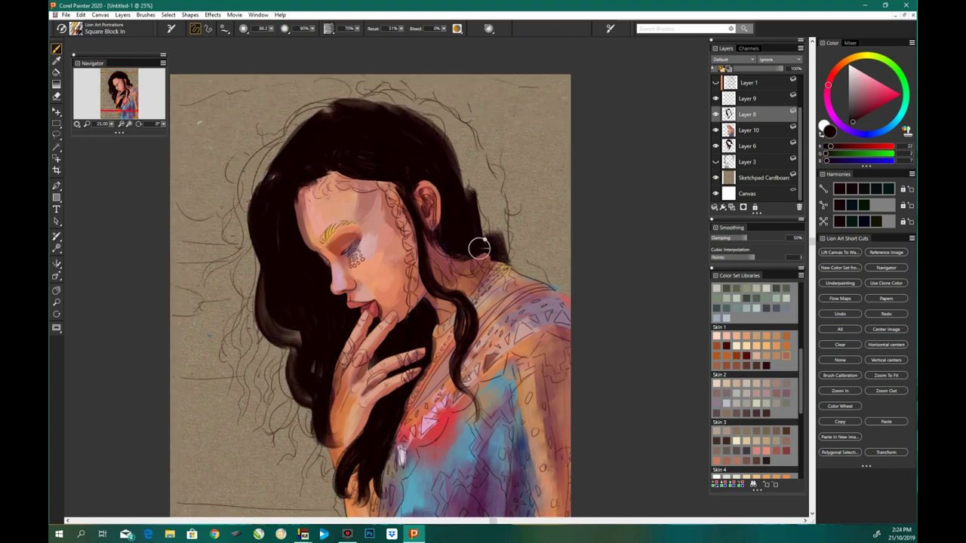
{"action": "left_click_drag", "start_coordinate": [498, 256], "coordinate": [464, 147]}
{"action": "mouse_move", "coordinate": [362, 101]}
{"action": "left_mouse_down"}
{"action": "mouse_move", "coordinate": [490, 197]}
{"action": "mouse_move", "coordinate": [506, 271]}
{"action": "left_mouse_up"}
{"action": "left_click_drag", "start_coordinate": [332, 106], "coordinate": [261, 174]}
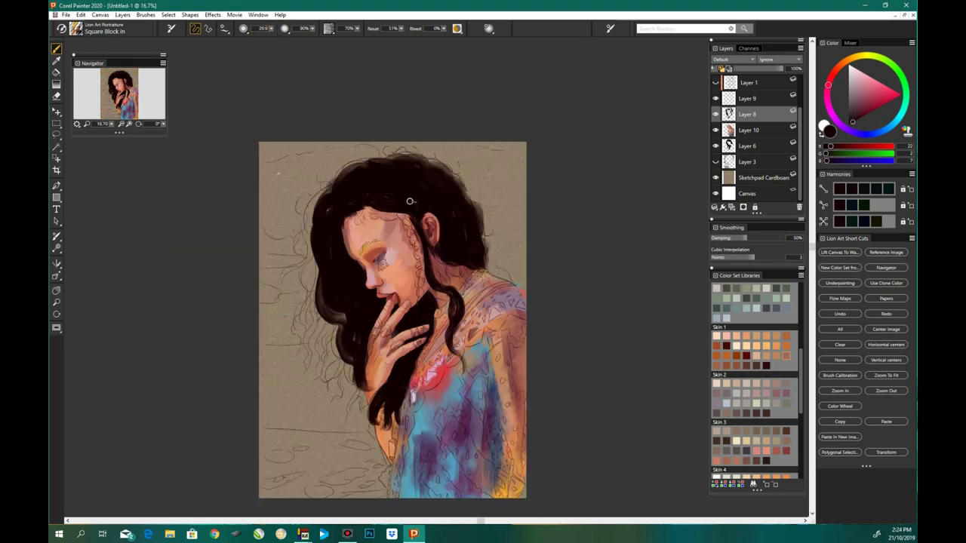
Step: Hide Layer 8, make Layer 10 active, and erase hair at the top of the forehead
{"action": "key", "text": "ctrl+plus"}
{"action": "key", "text": "n"}
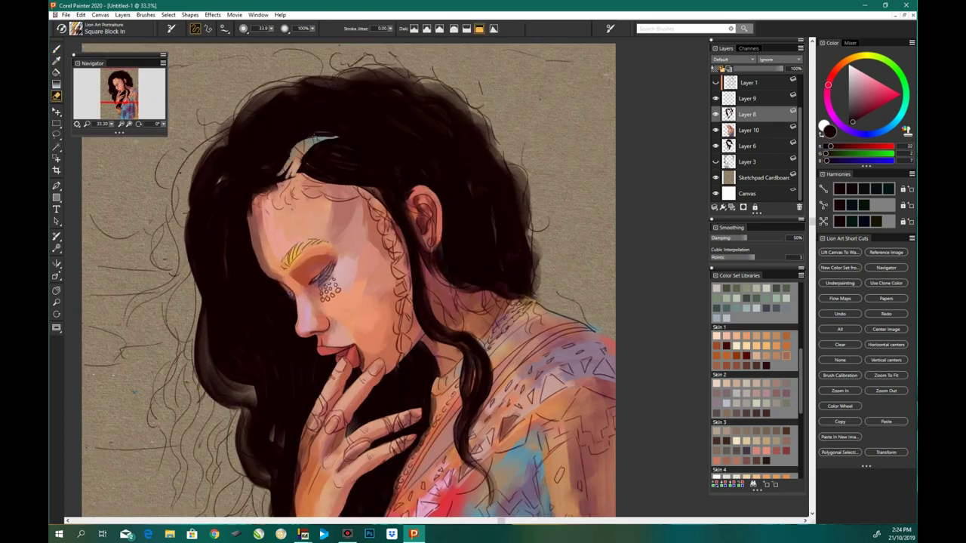
{"action": "left_click", "coordinate": [715, 114]}
{"action": "left_click", "coordinate": [749, 130]}
{"action": "key", "text": "b"}
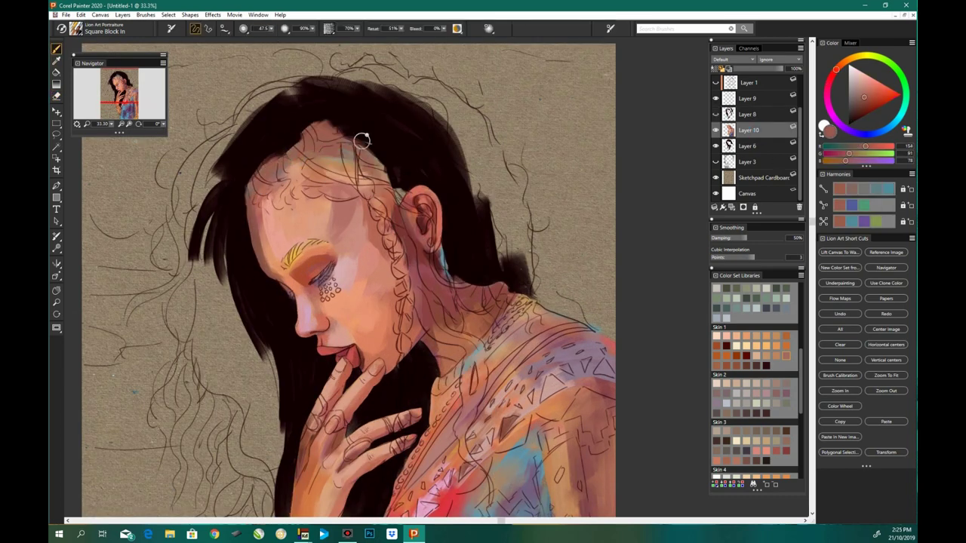
{"action": "left_click", "coordinate": [295, 158], "text": "alt"}
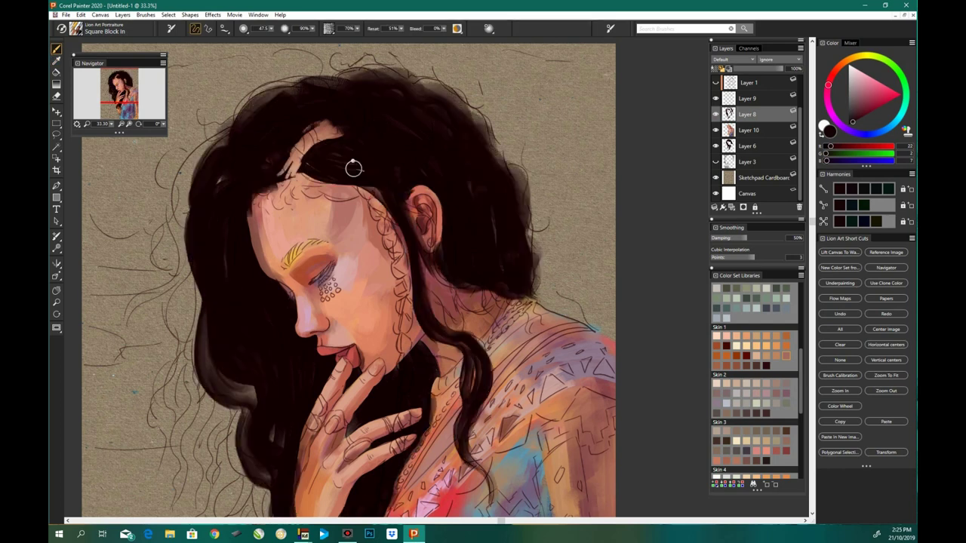
{"action": "mouse_move", "coordinate": [309, 115]}
{"action": "left_mouse_down"}
{"action": "mouse_move", "coordinate": [253, 214]}
{"action": "mouse_move", "coordinate": [353, 174]}
{"action": "mouse_move", "coordinate": [323, 155]}
{"action": "mouse_move", "coordinate": [363, 152]}
{"action": "left_mouse_up"}
Step: Sample reddish-brown and near-black hair colours, then lighten the hair beside the ear with a smaller eraser
{"action": "key", "text": "b"}
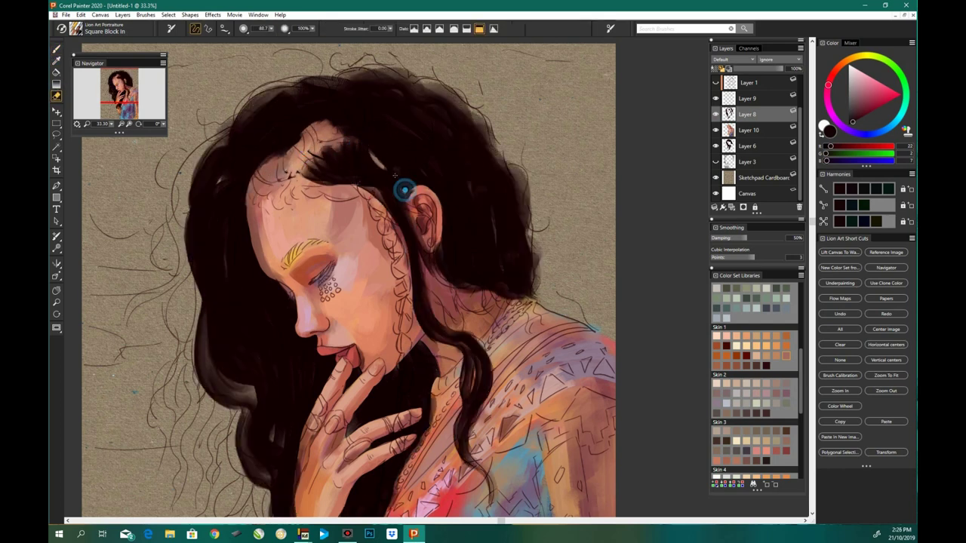
{"action": "left_click", "coordinate": [389, 156], "text": "alt"}
{"action": "left_click", "coordinate": [387, 155], "text": "alt"}
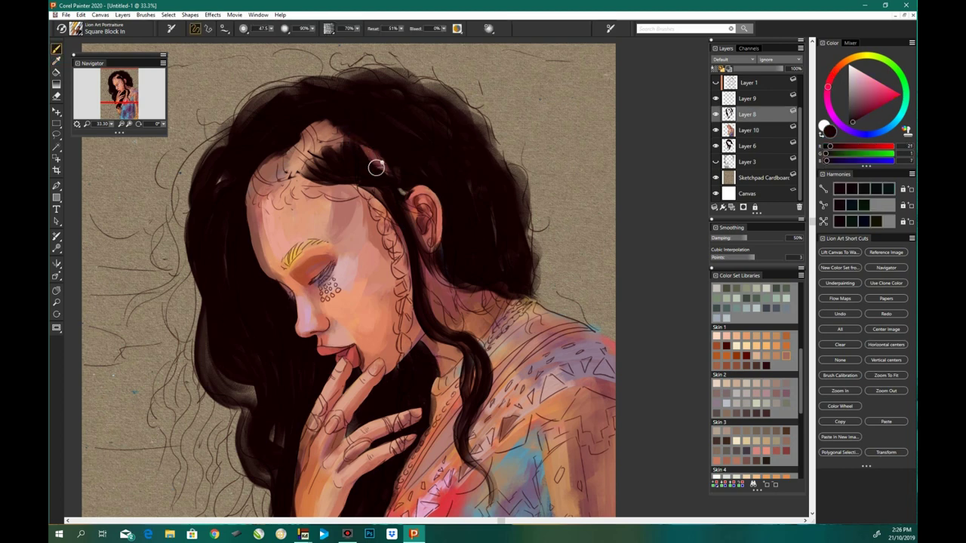
{"action": "key", "text": "e"}
{"action": "left_click_drag", "start_coordinate": [272, 31], "coordinate": [257, 31]}
{"action": "left_click_drag", "start_coordinate": [408, 211], "coordinate": [423, 264]}
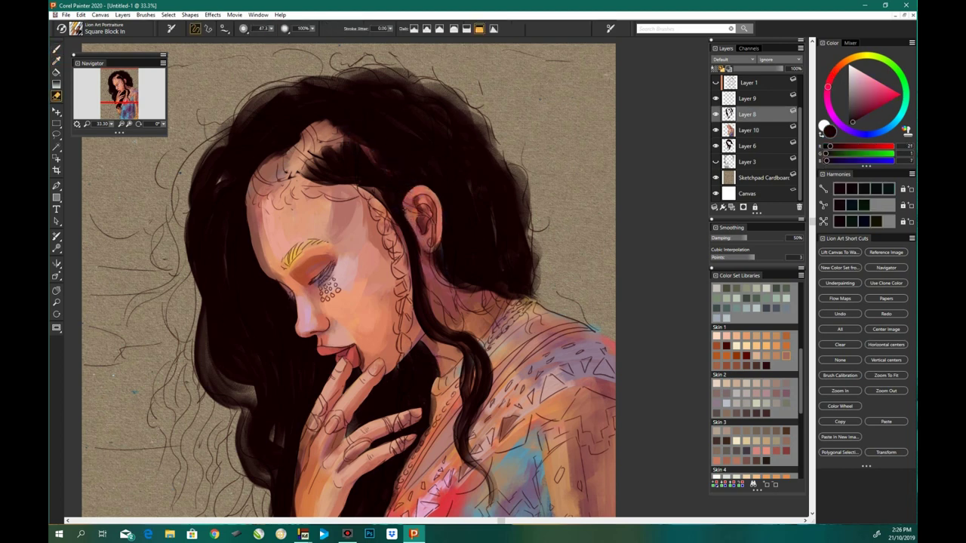
Step: Darken the hair beside the ear, at the top of the head, along the hairline and forehead edge
{"action": "key", "text": "b"}
{"action": "left_click_drag", "start_coordinate": [398, 181], "coordinate": [408, 238]}
{"action": "mouse_move", "coordinate": [305, 136]}
{"action": "left_mouse_down"}
{"action": "mouse_move", "coordinate": [250, 208]}
{"action": "mouse_move", "coordinate": [323, 129]}
{"action": "left_mouse_up"}
{"action": "mouse_move", "coordinate": [272, 98]}
{"action": "left_mouse_down"}
{"action": "mouse_move", "coordinate": [326, 159]}
{"action": "mouse_move", "coordinate": [263, 181]}
{"action": "mouse_move", "coordinate": [241, 226]}
{"action": "left_mouse_up"}
{"action": "mouse_move", "coordinate": [362, 189]}
{"action": "left_mouse_down"}
{"action": "mouse_move", "coordinate": [326, 187]}
{"action": "mouse_move", "coordinate": [391, 197]}
{"action": "left_mouse_up"}
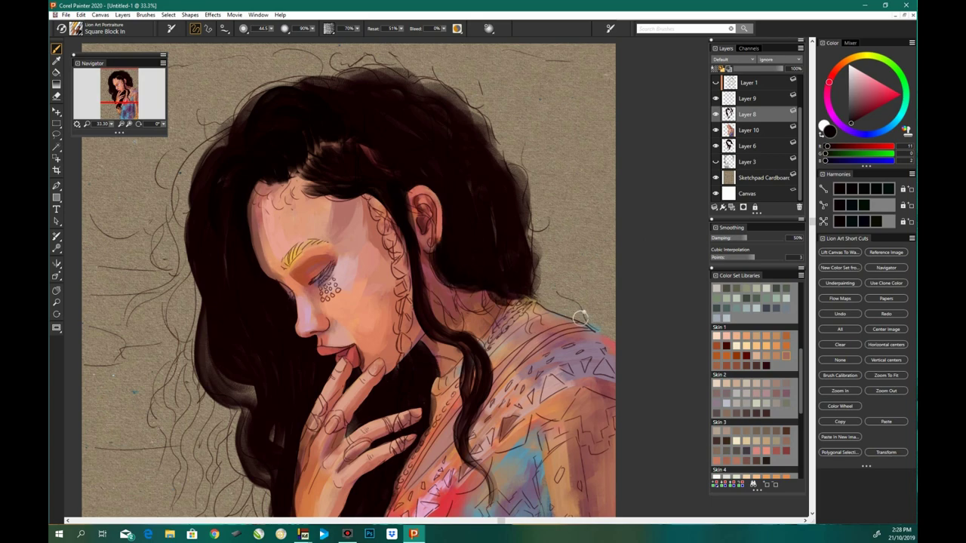
Step: Add a new layer and paint dark strands along the hair's left edge
{"action": "key", "text": "ctrl+minus"}
{"action": "key", "text": "ctrl+shift+n"}
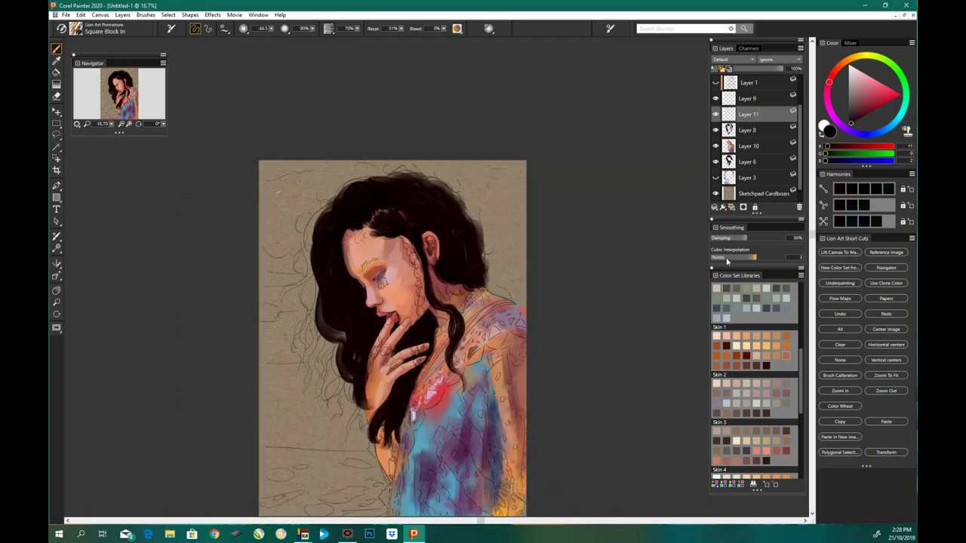
{"action": "key", "text": "ctrl+plus"}
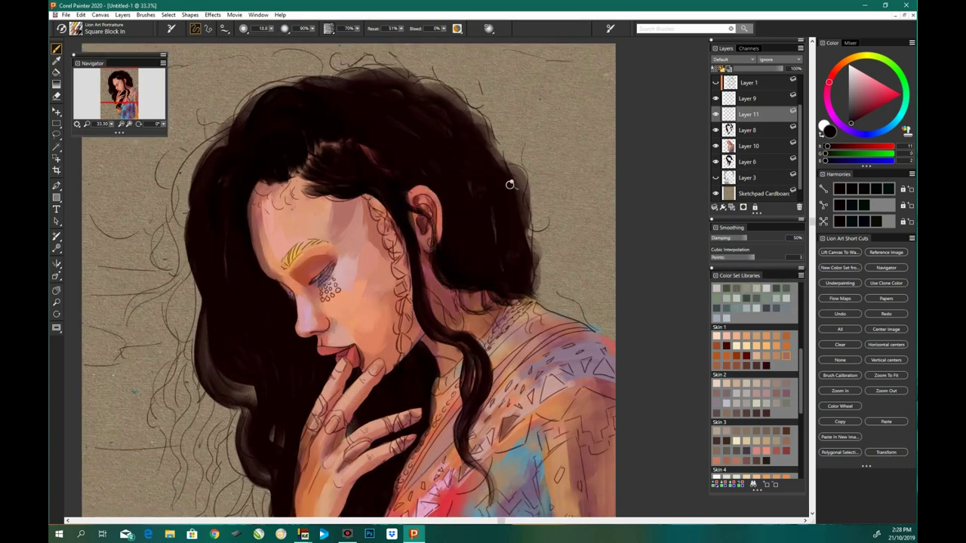
{"action": "left_click_drag", "start_coordinate": [195, 334], "coordinate": [175, 501]}
{"action": "left_click_drag", "start_coordinate": [182, 343], "coordinate": [170, 415]}
{"action": "scroll", "coordinate": [177, 415], "scroll_direction": "down", "scroll_amount": 2}
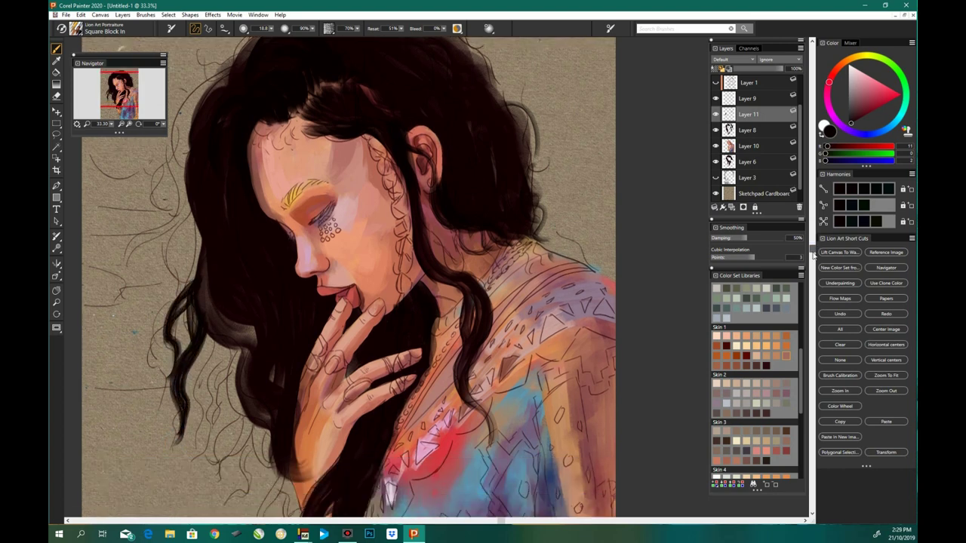
{"action": "left_click_drag", "start_coordinate": [218, 332], "coordinate": [197, 453]}
{"action": "left_click_drag", "start_coordinate": [230, 317], "coordinate": [208, 396]}
{"action": "left_click_drag", "start_coordinate": [249, 260], "coordinate": [204, 340]}
{"action": "left_click_drag", "start_coordinate": [215, 336], "coordinate": [195, 441]}
Step: Paint more dark strands in the lower-left hair
{"action": "left_click_drag", "start_coordinate": [200, 233], "coordinate": [172, 392]}
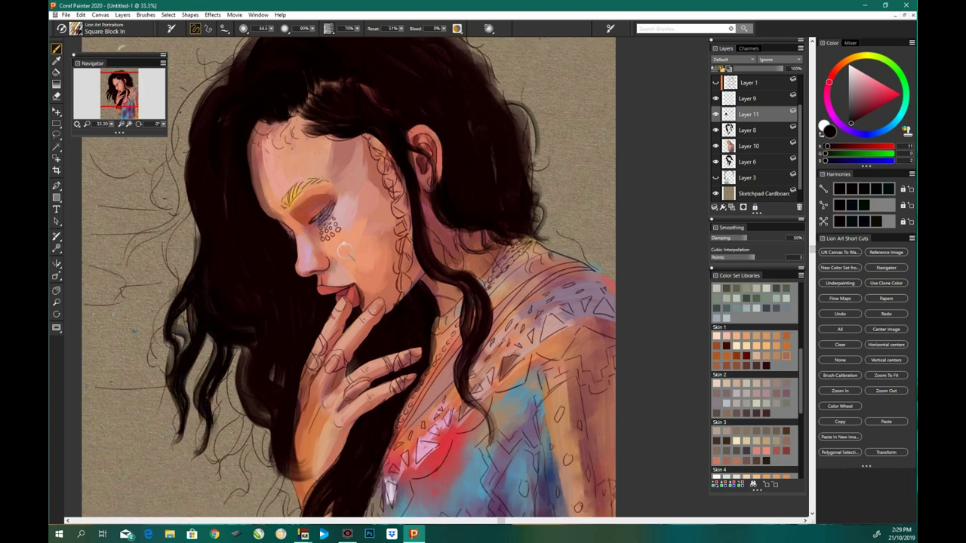
{"action": "left_click_drag", "start_coordinate": [230, 347], "coordinate": [264, 460]}
{"action": "left_click_drag", "start_coordinate": [237, 366], "coordinate": [283, 494]}
{"action": "left_click_drag", "start_coordinate": [249, 329], "coordinate": [242, 411]}
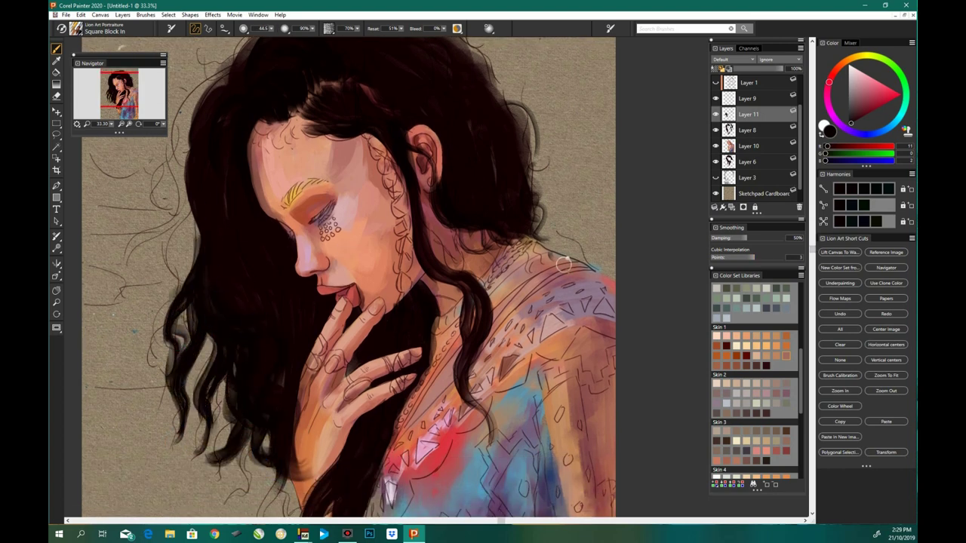
{"action": "scroll", "coordinate": [368, 208], "scroll_direction": "down", "scroll_amount": 1}
{"action": "key", "text": "ctrl+plus"}
{"action": "scroll", "coordinate": [377, 264], "scroll_direction": "up", "scroll_amount": 2}
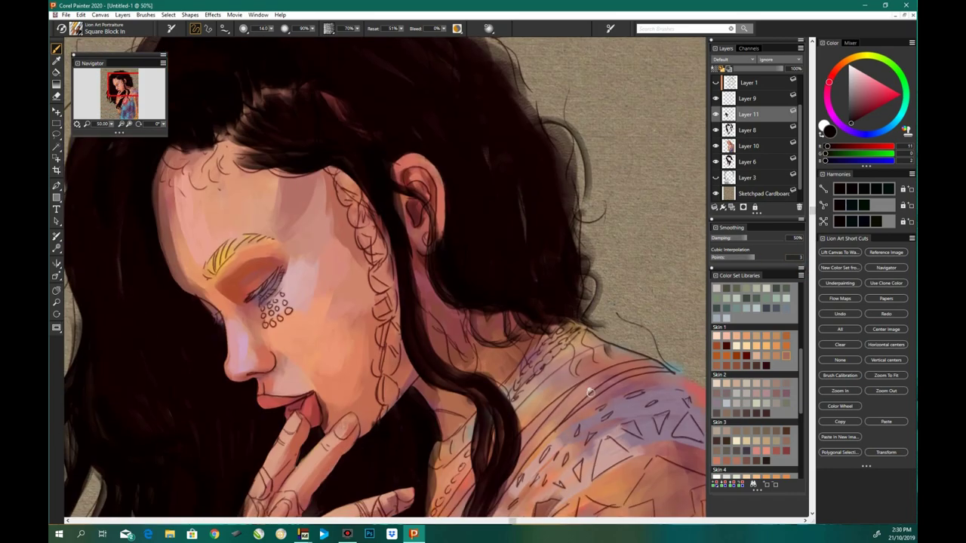
{"action": "scroll", "coordinate": [754, 354], "scroll_direction": "down", "scroll_amount": 1}
Step: Paint a peach braid from the top of the head, checking it with the dark hair hidden
{"action": "left_click", "coordinate": [766, 323]}
{"action": "left_click_drag", "start_coordinate": [326, 155], "coordinate": [355, 204]}
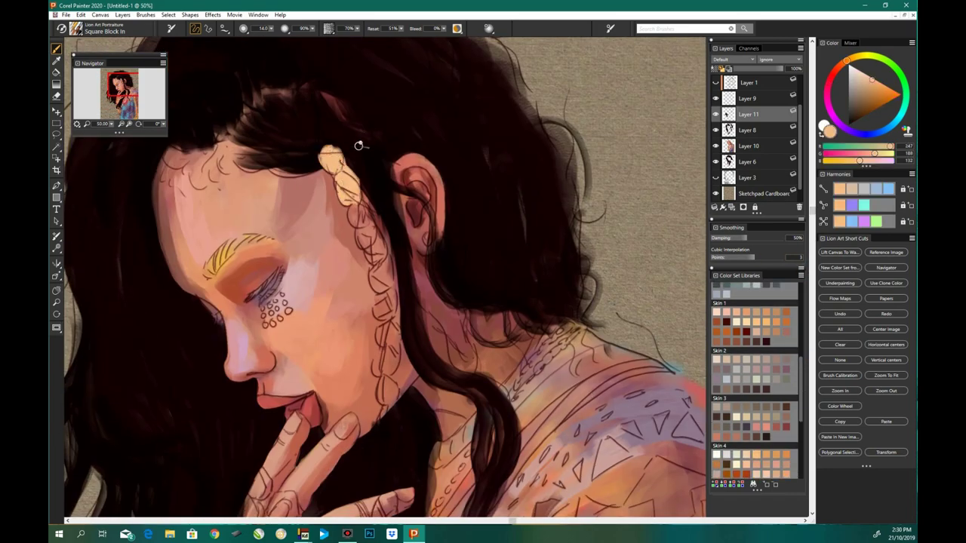
{"action": "mouse_move", "coordinate": [309, 126]}
{"action": "left_mouse_down"}
{"action": "mouse_move", "coordinate": [338, 163]}
{"action": "mouse_move", "coordinate": [355, 224]}
{"action": "mouse_move", "coordinate": [378, 257]}
{"action": "mouse_move", "coordinate": [388, 406]}
{"action": "left_mouse_up"}
{"action": "key", "text": "ctrl+minus"}
{"action": "scroll", "coordinate": [453, 356], "scroll_direction": "down", "scroll_amount": 2}
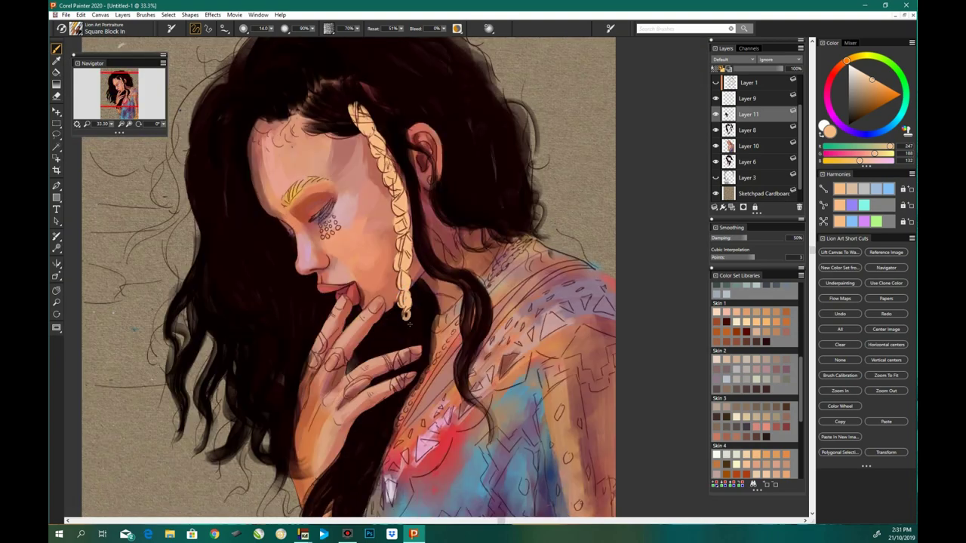
{"action": "left_click", "coordinate": [715, 129]}
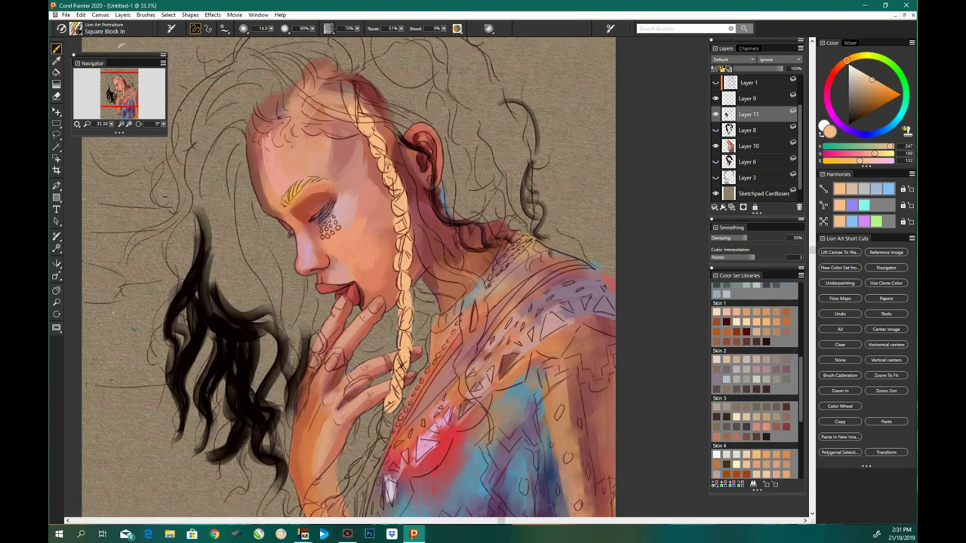
{"action": "scroll", "coordinate": [384, 349], "scroll_direction": "down", "scroll_amount": 2}
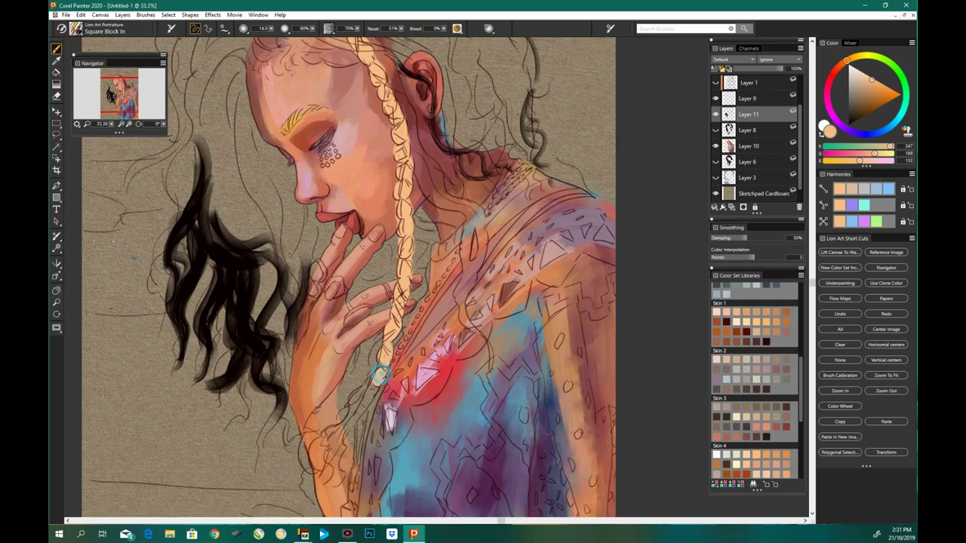
{"action": "left_click", "coordinate": [715, 130]}
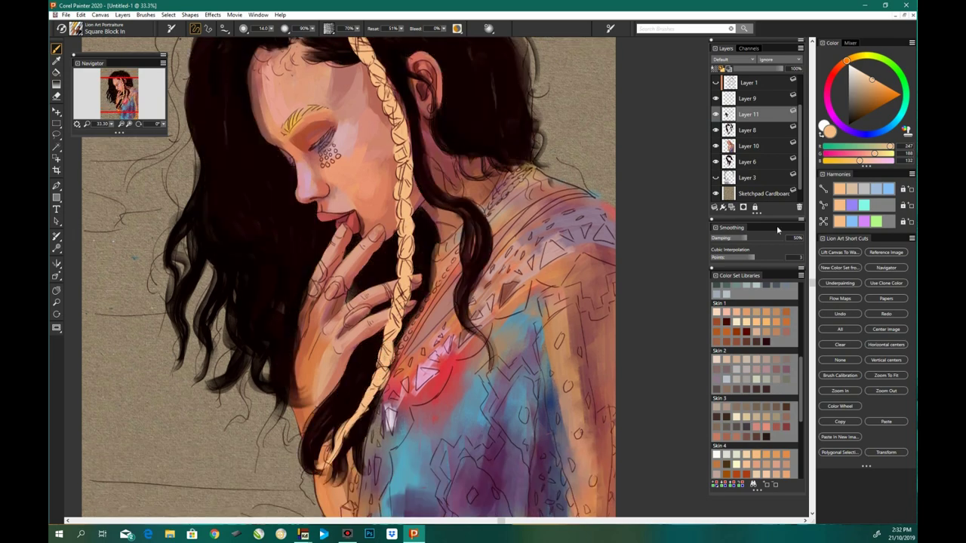
Step: On the hair layer, darken the hair along the braid's right edge in black
{"action": "key", "text": "ctrl+minus"}
{"action": "left_click", "coordinate": [747, 130]}
{"action": "left_click", "coordinate": [371, 218], "text": "alt"}
{"action": "left_click_drag", "start_coordinate": [405, 234], "coordinate": [420, 289]}
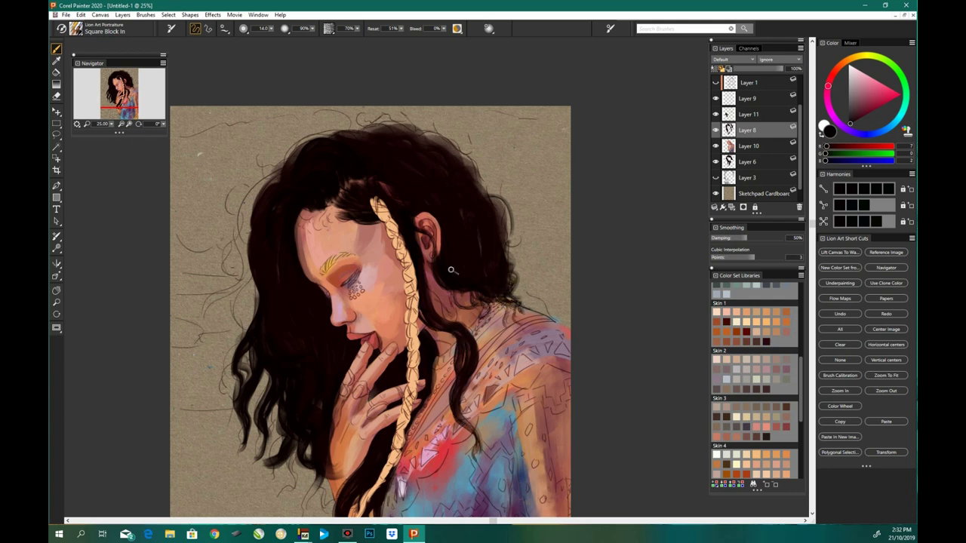
{"action": "left_click", "coordinate": [441, 155], "text": "alt"}
Step: Thicken the hair's top outline, extend its left side, and add medium-brown strands beside the hand
{"action": "mouse_move", "coordinate": [378, 128]}
{"action": "left_mouse_down"}
{"action": "mouse_move", "coordinate": [475, 189]}
{"action": "mouse_move", "coordinate": [294, 166]}
{"action": "mouse_move", "coordinate": [245, 253]}
{"action": "left_mouse_up"}
{"action": "left_click_drag", "start_coordinate": [252, 207], "coordinate": [219, 332]}
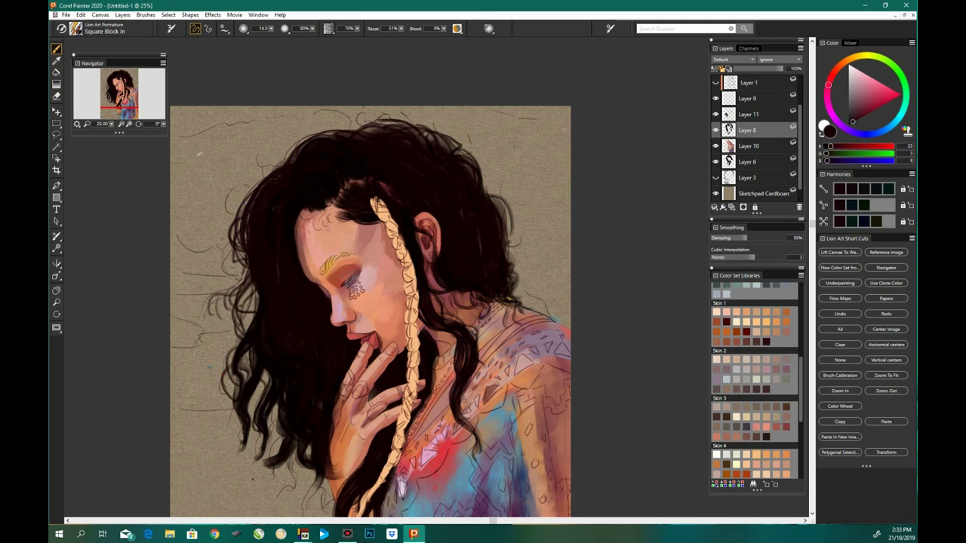
{"action": "key", "text": "ctrl+minus"}
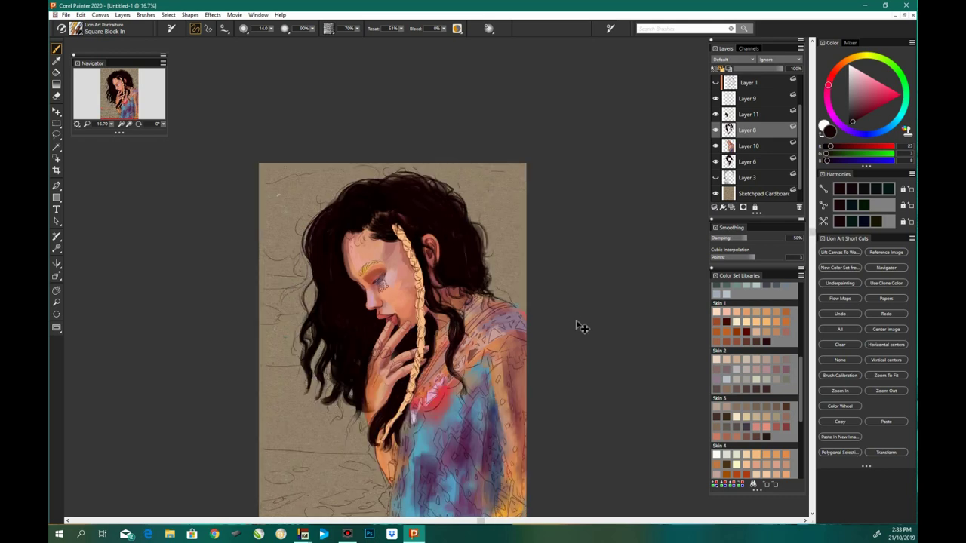
{"action": "left_click_drag", "start_coordinate": [311, 264], "coordinate": [315, 310]}
{"action": "left_click", "coordinate": [354, 304], "text": "alt"}
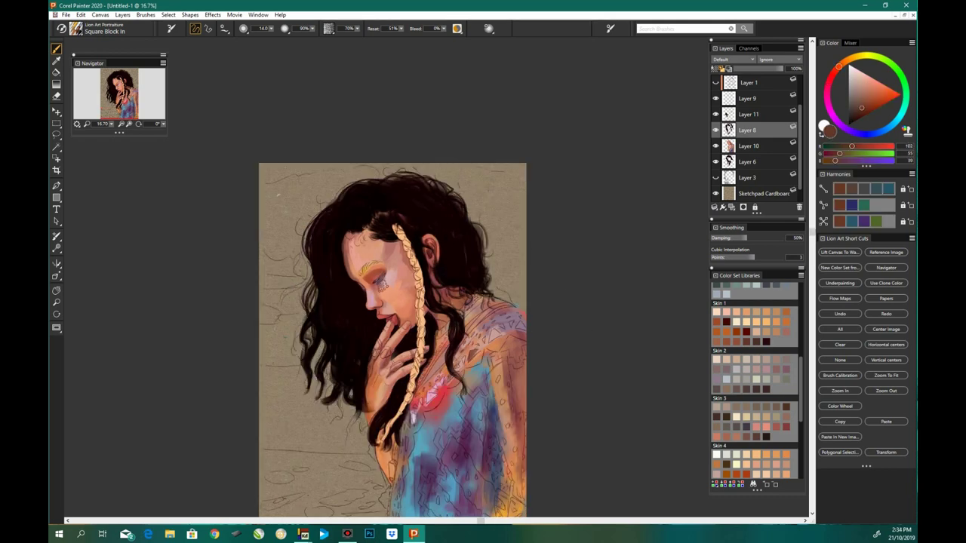
{"action": "left_click_drag", "start_coordinate": [332, 242], "coordinate": [311, 336]}
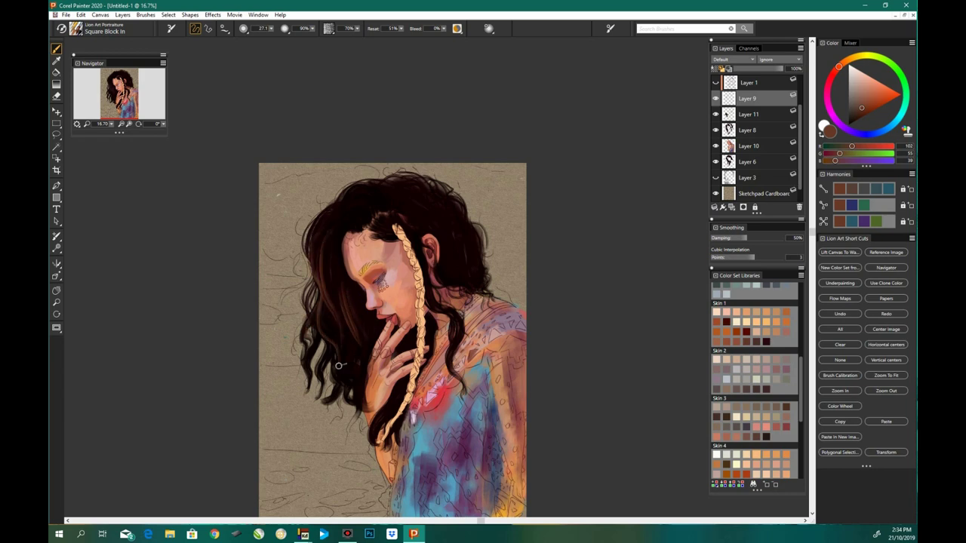
{"action": "left_click_drag", "start_coordinate": [317, 301], "coordinate": [360, 385]}
{"action": "left_click_drag", "start_coordinate": [327, 313], "coordinate": [360, 354]}
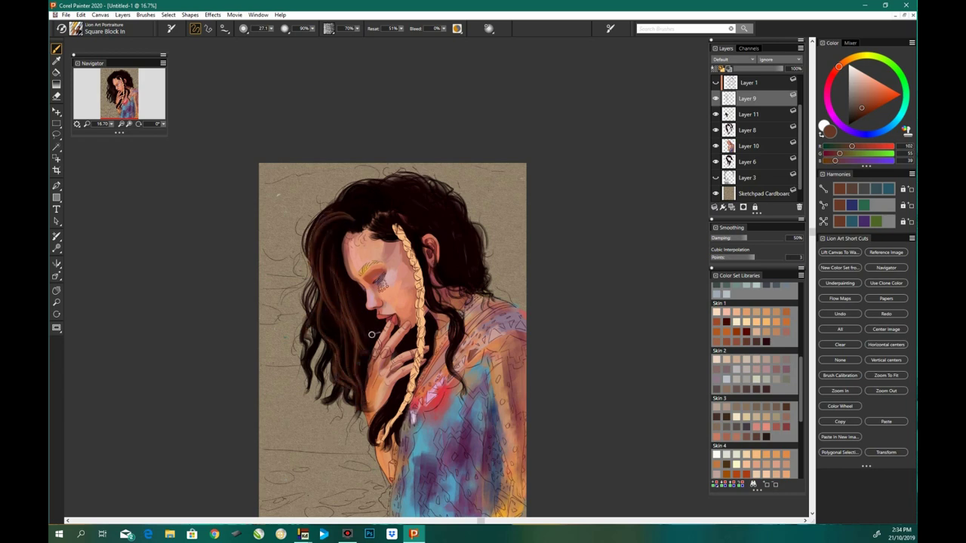
Step: Try near-black, dark purple and reddish-brown shades, switch to the eraser, and pick a peach skin tone
{"action": "left_click", "coordinate": [347, 222], "text": "alt"}
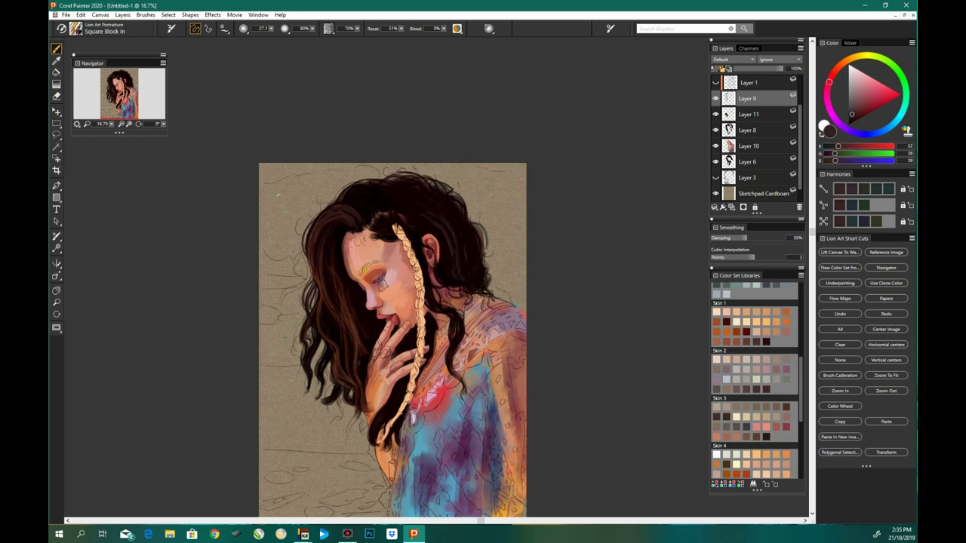
{"action": "left_click", "coordinate": [366, 205], "text": "alt"}
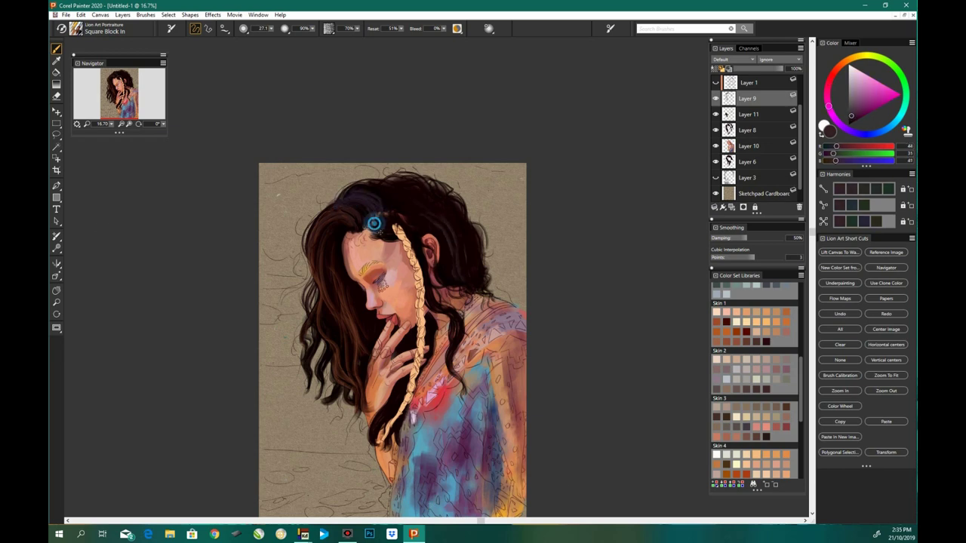
{"action": "left_click", "coordinate": [417, 206], "text": "alt"}
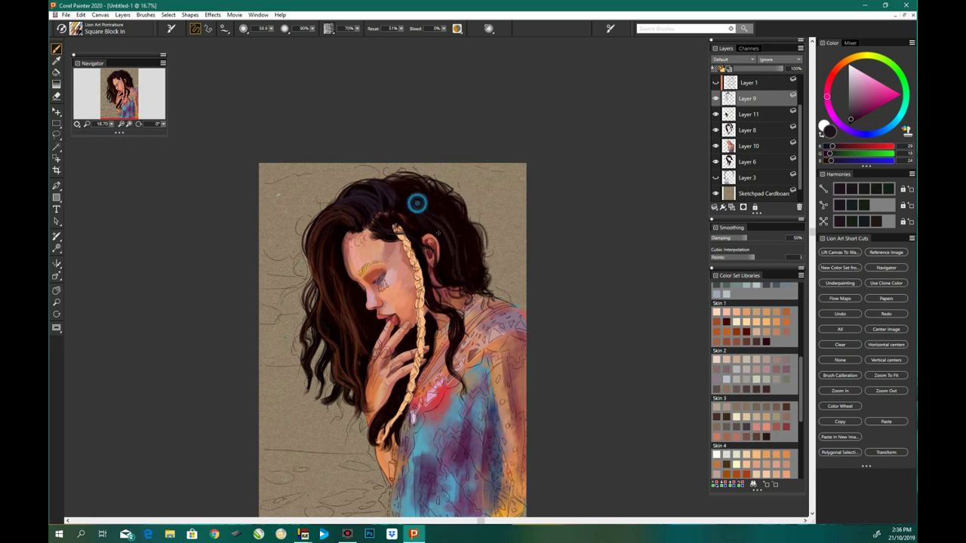
{"action": "left_click", "coordinate": [415, 243], "text": "alt"}
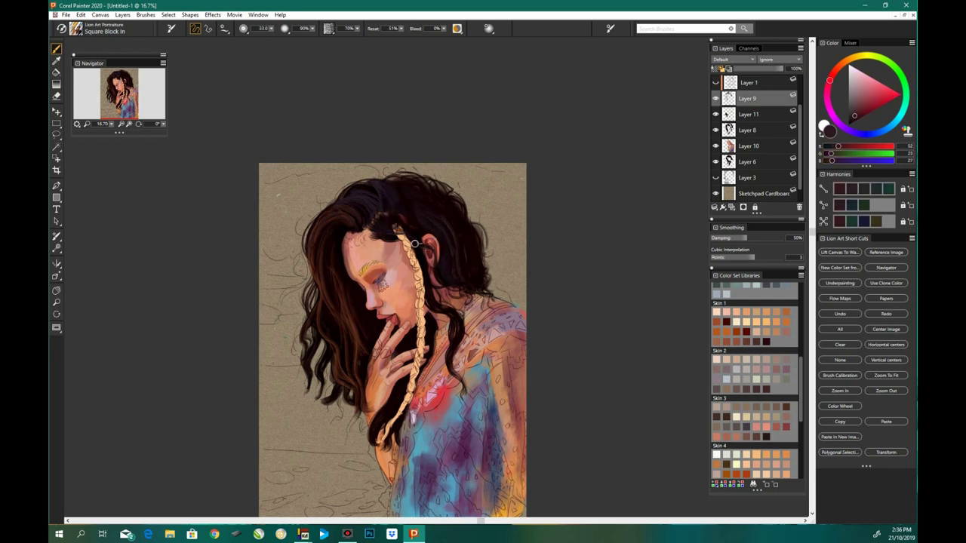
{"action": "key", "text": "n"}
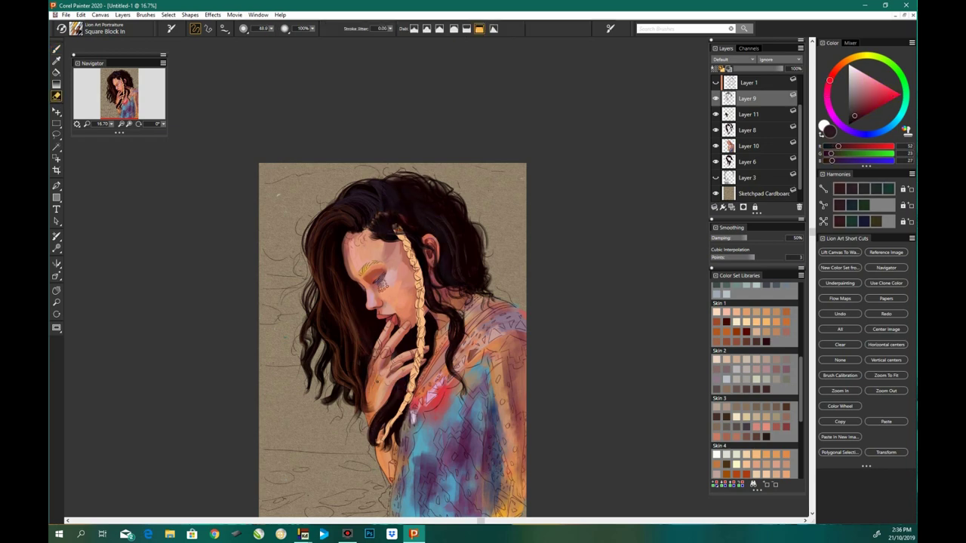
{"action": "left_click", "coordinate": [434, 287], "text": "alt"}
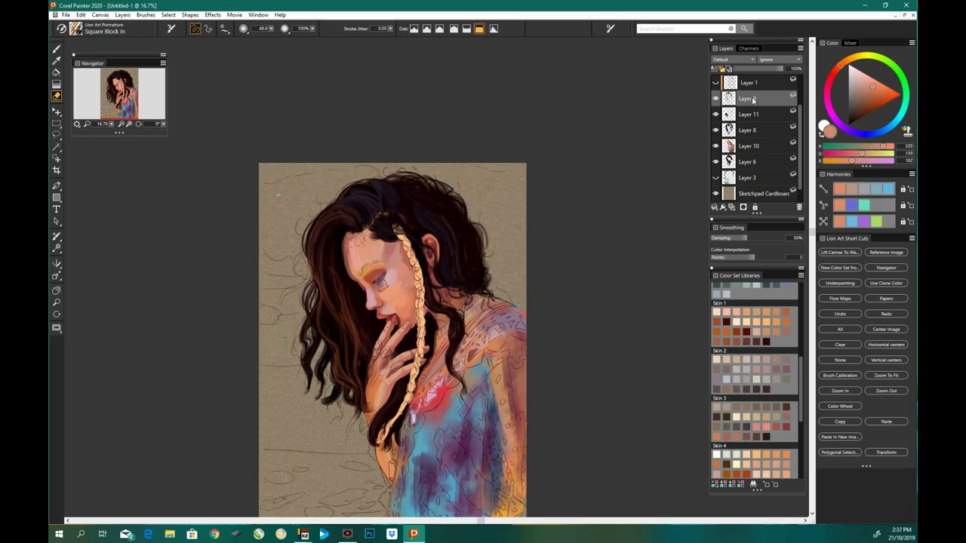
Step: Adjust the hair layer's options and add a new Layer 11 above it for painting
{"action": "right_click", "coordinate": [748, 104]}
{"action": "left_click", "coordinate": [777, 248]}
{"action": "right_click", "coordinate": [747, 114]}
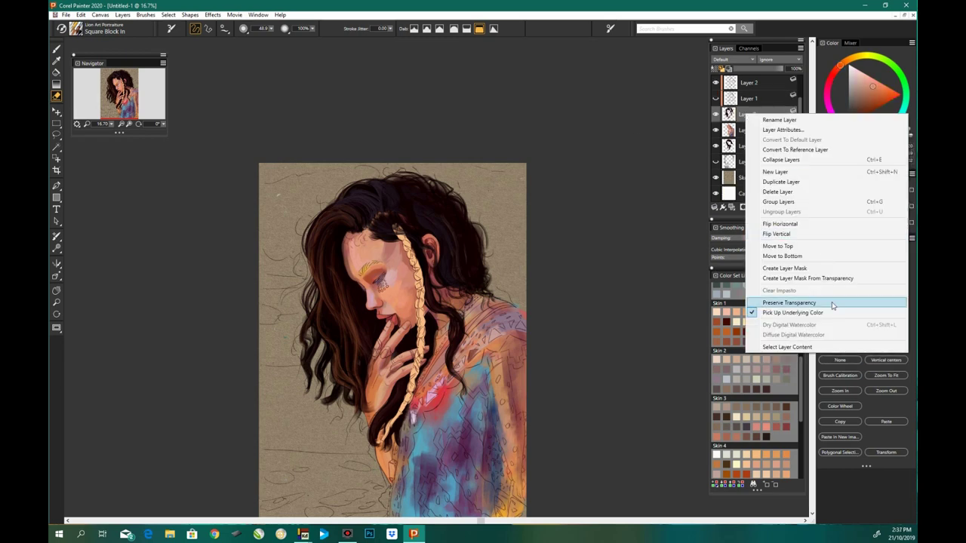
{"action": "left_click", "coordinate": [776, 301]}
{"action": "left_click", "coordinate": [168, 14]}
{"action": "key", "text": "ctrl+d"}
{"action": "left_click", "coordinate": [743, 207]}
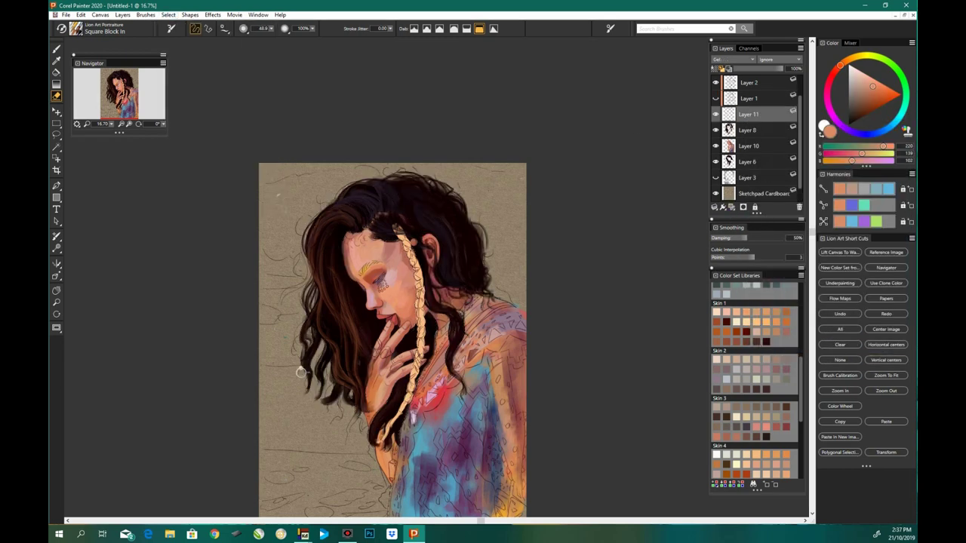
{"action": "key", "text": "b"}
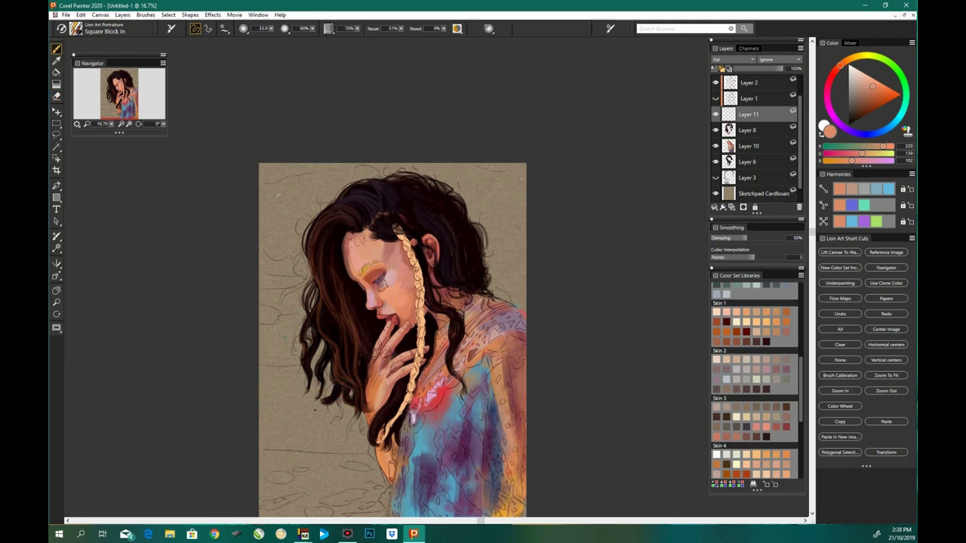
Step: Change the layer composite method from Gel to Default and add dark strands beside the braid
{"action": "left_click", "coordinate": [212, 101], "text": "alt"}
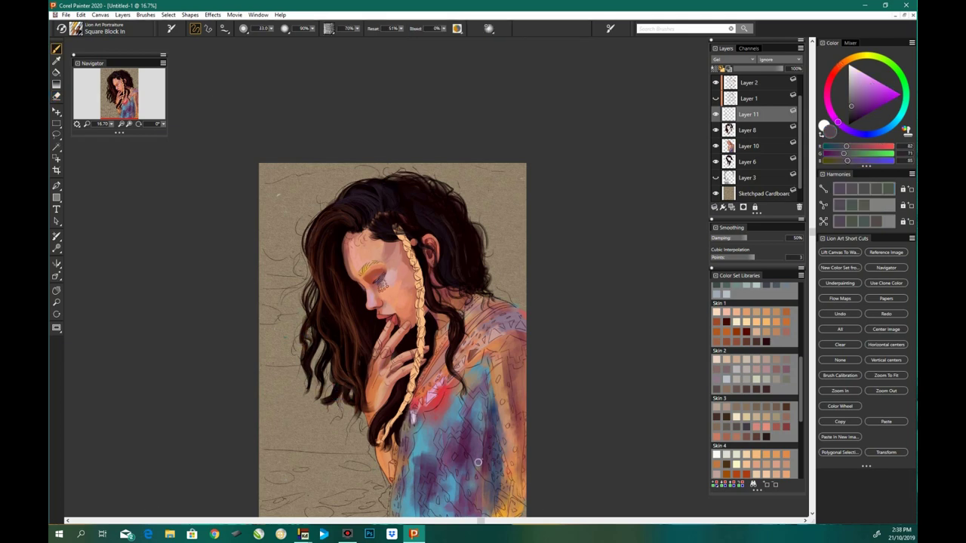
{"action": "left_click", "coordinate": [732, 59]}
{"action": "left_click", "coordinate": [732, 69]}
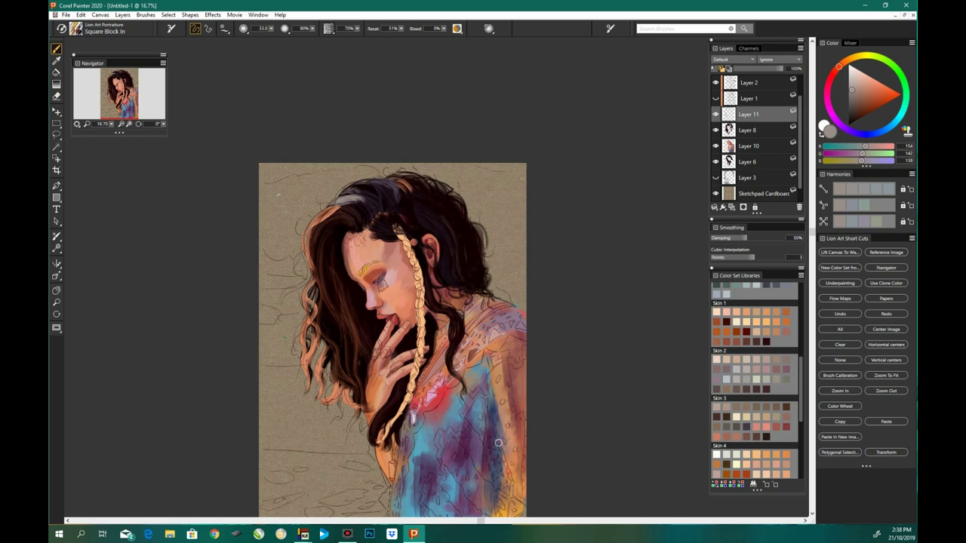
{"action": "left_click", "coordinate": [332, 362], "text": "alt"}
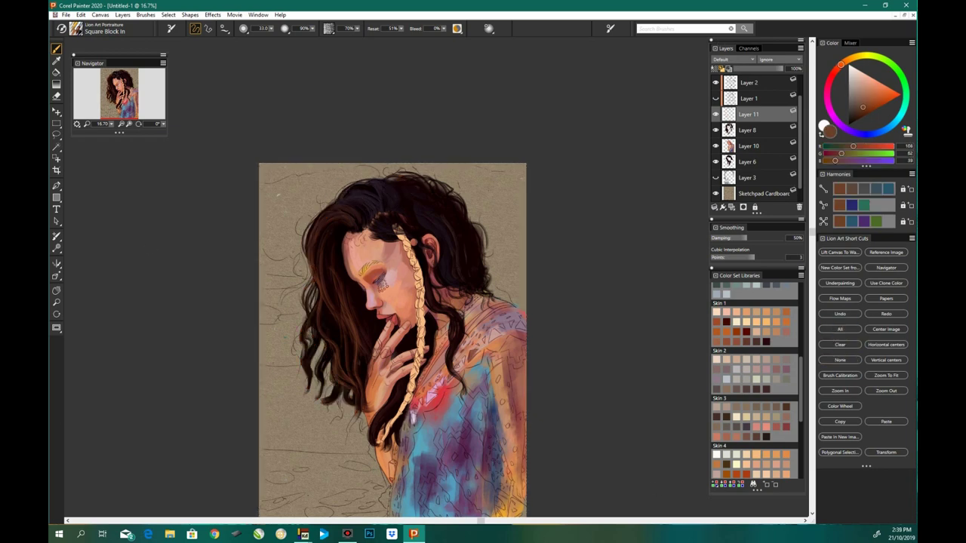
{"action": "left_click_drag", "start_coordinate": [322, 397], "coordinate": [337, 382]}
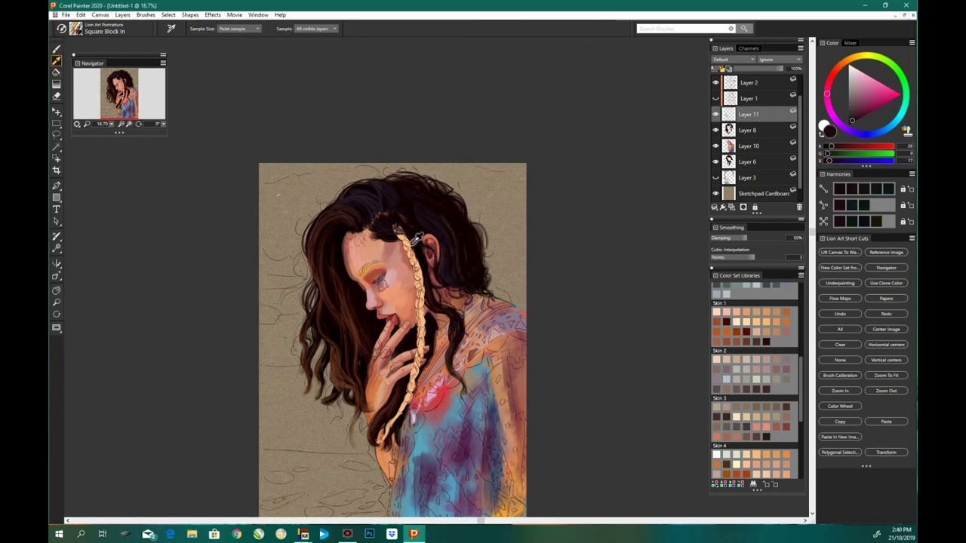
{"action": "left_click", "coordinate": [411, 237], "text": "alt"}
{"action": "left_click_drag", "start_coordinate": [427, 259], "coordinate": [421, 303]}
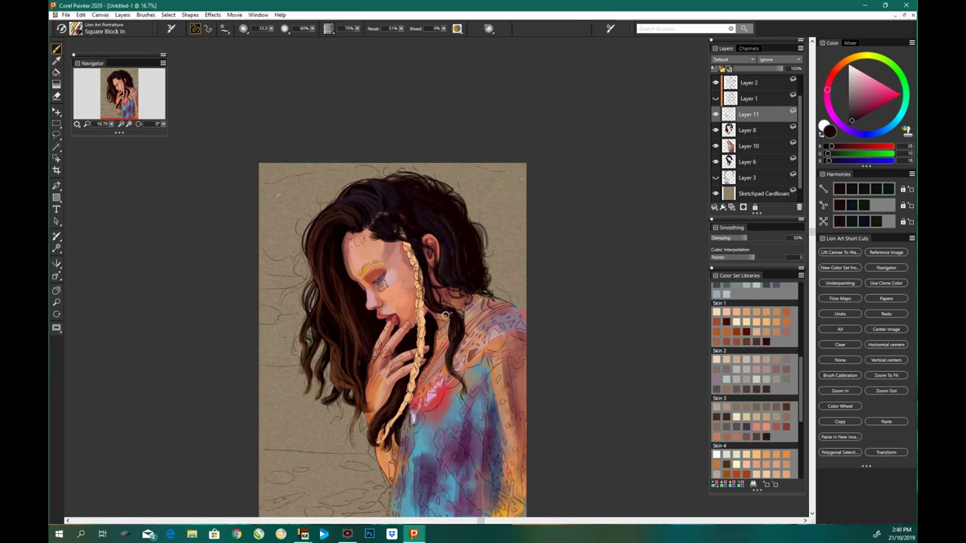
Step: Sample hair browns, then paint near-white highlight strokes at the upper-right back of the hair
{"action": "left_click", "coordinate": [352, 194], "text": "alt"}
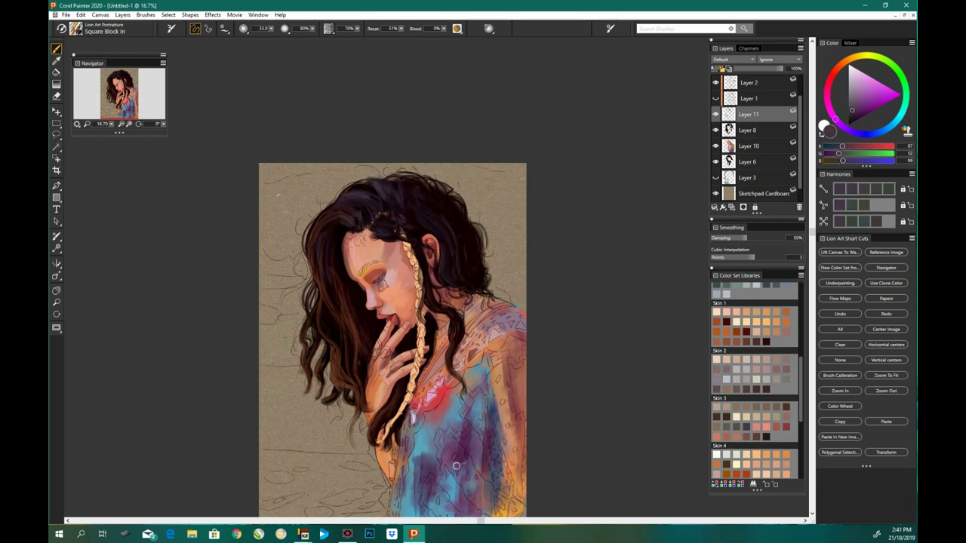
{"action": "left_click", "coordinate": [326, 272], "text": "alt"}
{"action": "left_click", "coordinate": [461, 220], "text": "alt"}
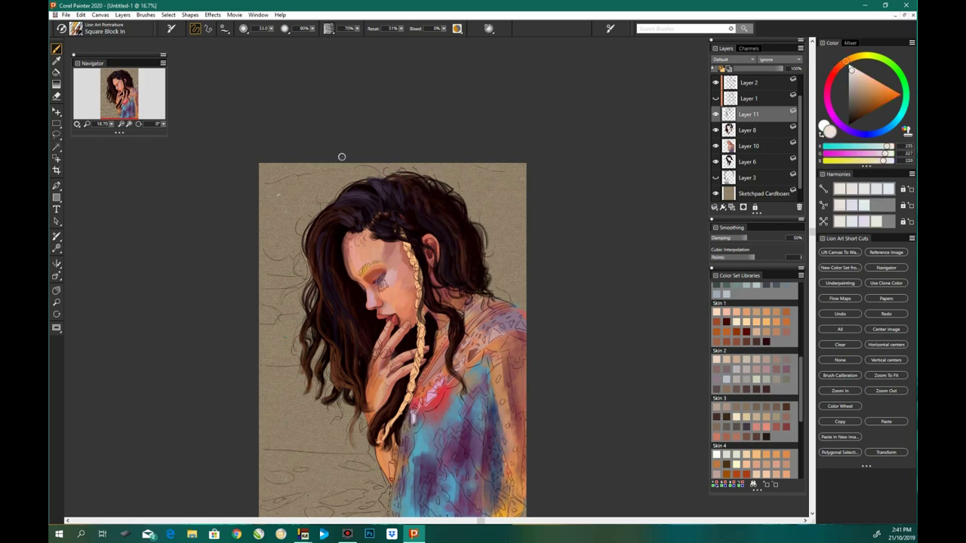
{"action": "left_click", "coordinate": [168, 15]}
{"action": "left_click", "coordinate": [195, 172]}
{"action": "left_click", "coordinate": [748, 114]}
{"action": "mouse_move", "coordinate": [427, 176]}
{"action": "left_mouse_down"}
{"action": "mouse_move", "coordinate": [465, 205]}
{"action": "mouse_move", "coordinate": [486, 249]}
{"action": "left_mouse_up"}
{"action": "left_click_drag", "start_coordinate": [377, 174], "coordinate": [452, 190]}
{"action": "mouse_move", "coordinate": [445, 210]}
{"action": "left_mouse_down"}
{"action": "mouse_move", "coordinate": [481, 244]}
{"action": "mouse_move", "coordinate": [489, 293]}
{"action": "left_mouse_up"}
{"action": "mouse_move", "coordinate": [474, 238]}
{"action": "left_mouse_down"}
{"action": "mouse_move", "coordinate": [489, 293]}
{"action": "mouse_move", "coordinate": [435, 315]}
{"action": "left_mouse_up"}
{"action": "left_click_drag", "start_coordinate": [476, 257], "coordinate": [437, 310]}
Step: Undo the white strokes on the shoulder and select Layers 6, 8 and then 11
{"action": "key", "text": "ctrl+z"}
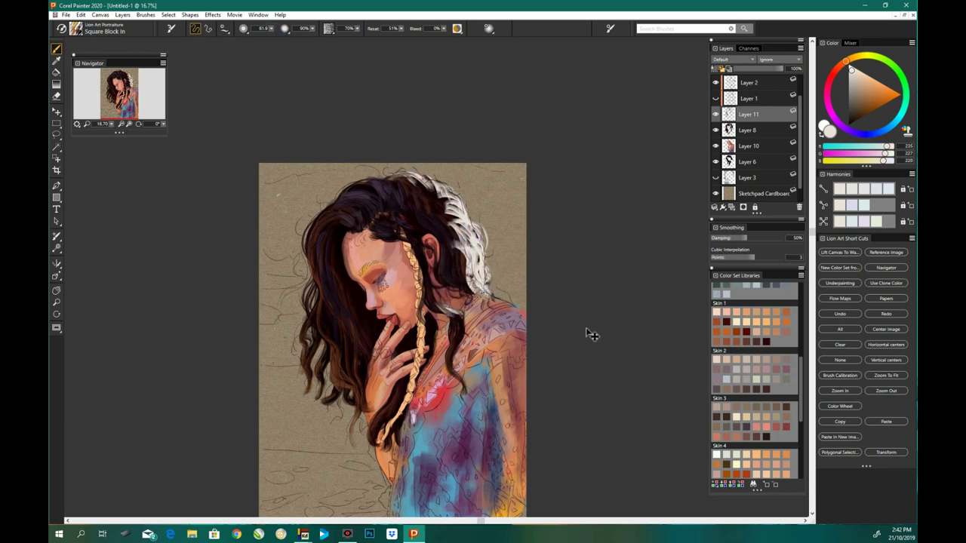
{"action": "key", "text": "ctrl+z"}
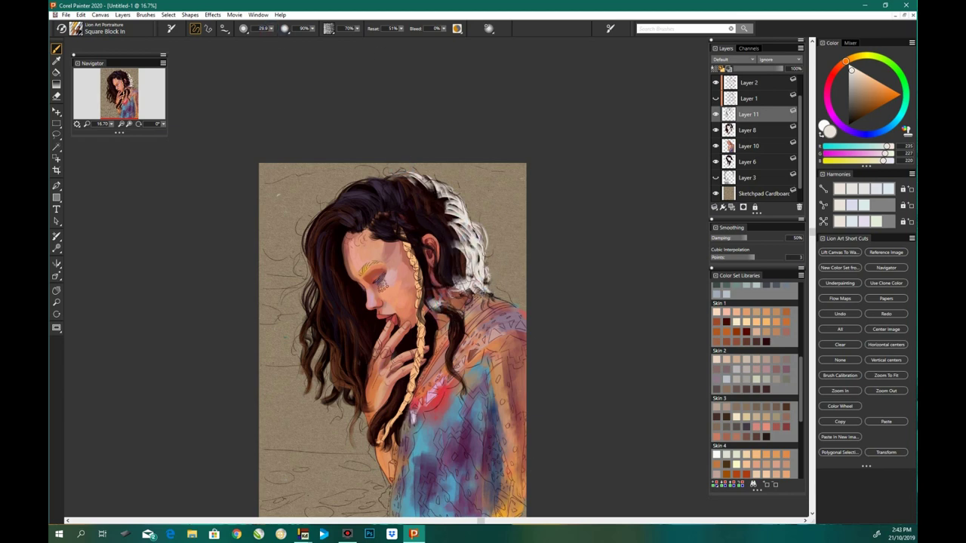
{"action": "key", "text": "n"}
{"action": "left_click", "coordinate": [367, 305], "text": "ctrl"}
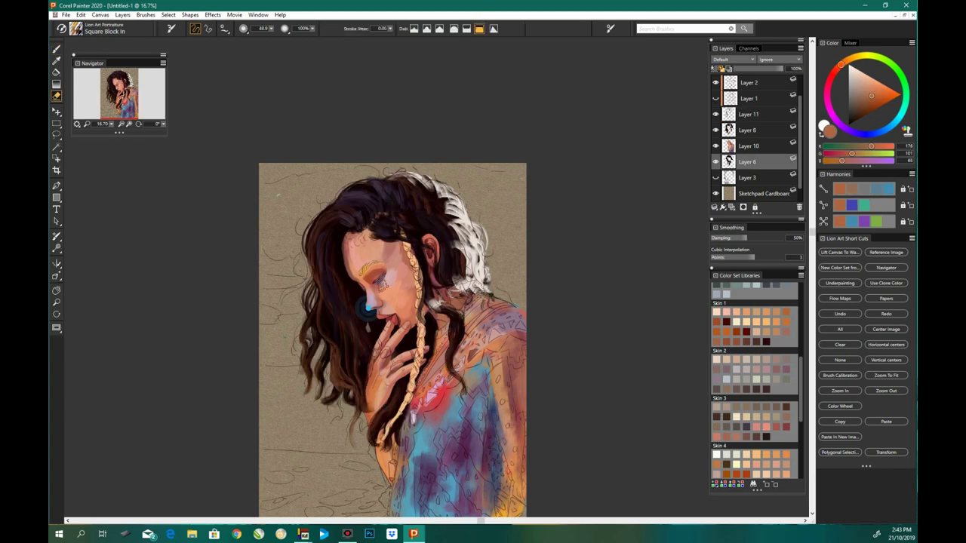
{"action": "left_click", "coordinate": [367, 305], "text": "ctrl"}
{"action": "left_click", "coordinate": [366, 304], "text": "ctrl"}
{"action": "left_click", "coordinate": [367, 396], "text": "ctrl"}
{"action": "left_click", "coordinate": [463, 435], "text": "ctrl"}
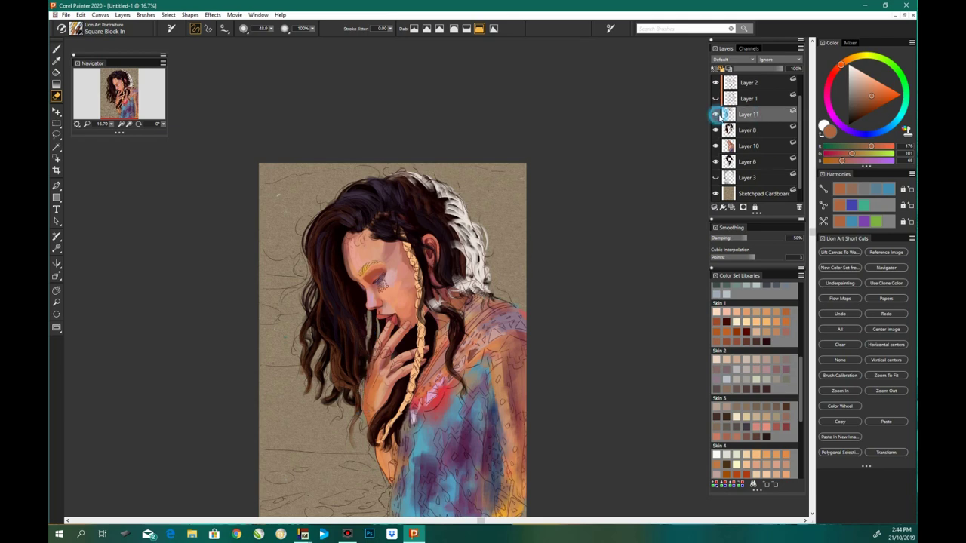
Step: Paint over the yellow eyebrow in dark brown and add a new Layer 12
{"action": "left_click", "coordinate": [385, 347], "text": "alt"}
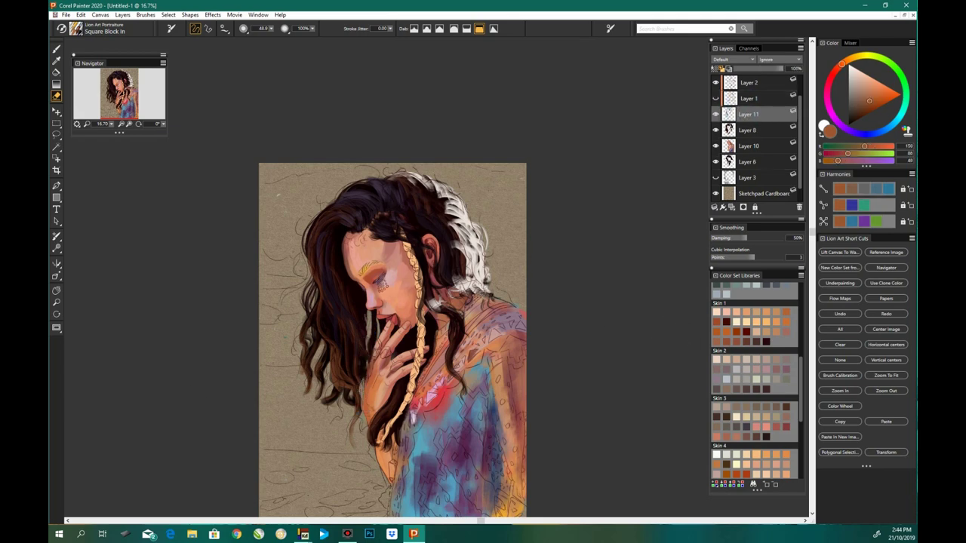
{"action": "key", "text": "b"}
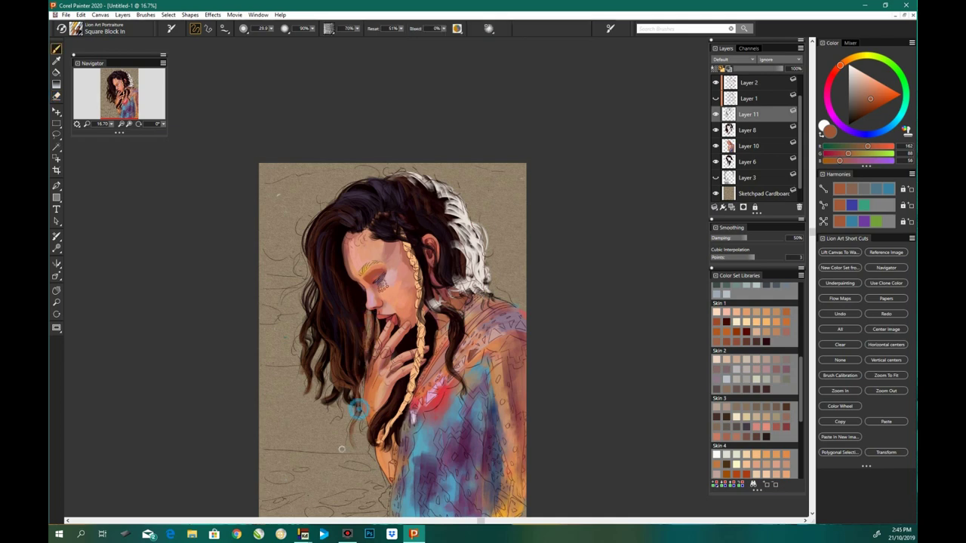
{"action": "key", "text": "ctrl+plus"}
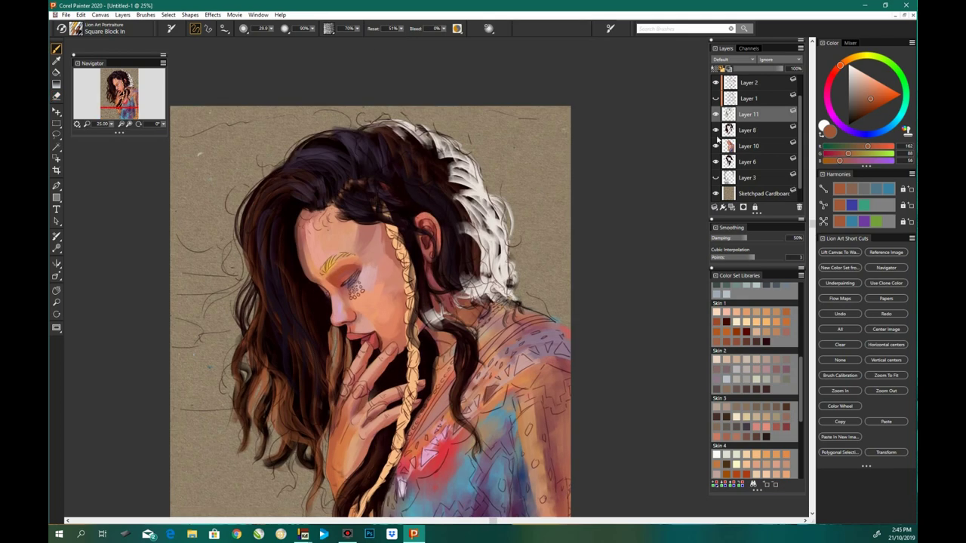
{"action": "left_click", "coordinate": [332, 264], "text": "alt"}
{"action": "mouse_move", "coordinate": [316, 261]}
{"action": "left_mouse_down"}
{"action": "mouse_move", "coordinate": [343, 276]}
{"action": "mouse_move", "coordinate": [349, 252]}
{"action": "left_mouse_up"}
{"action": "left_click", "coordinate": [336, 256], "text": "alt"}
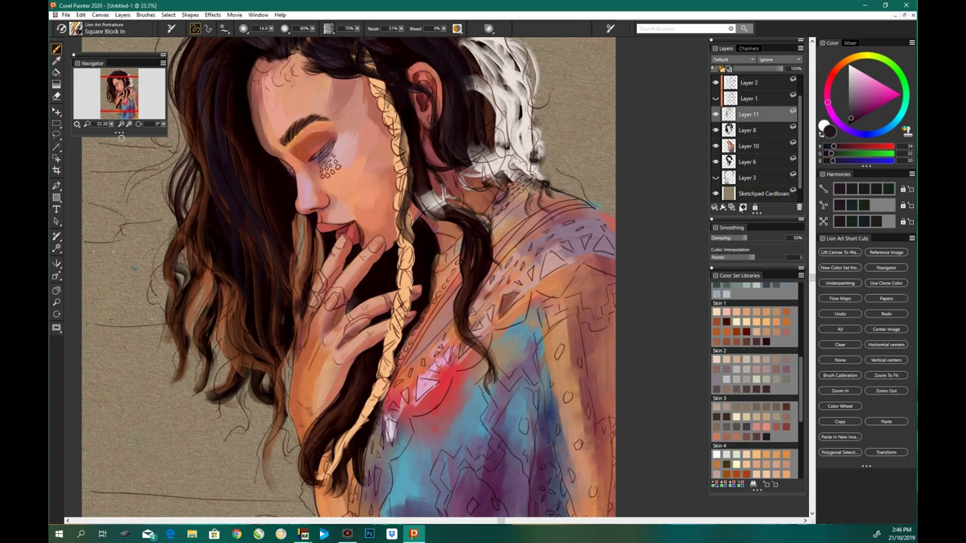
{"action": "key", "text": "ctrl+minus"}
Step: Pick near-white and paint white lace strokes forming the collar, extending toward the right shoulder
{"action": "left_click", "coordinate": [423, 332], "text": "alt"}
{"action": "mouse_move", "coordinate": [418, 375]}
{"action": "left_mouse_down"}
{"action": "mouse_move", "coordinate": [411, 409]}
{"action": "mouse_move", "coordinate": [398, 394]}
{"action": "mouse_move", "coordinate": [385, 445]}
{"action": "left_mouse_up"}
{"action": "left_click_drag", "start_coordinate": [394, 398], "coordinate": [401, 454]}
{"action": "left_click_drag", "start_coordinate": [423, 345], "coordinate": [404, 411]}
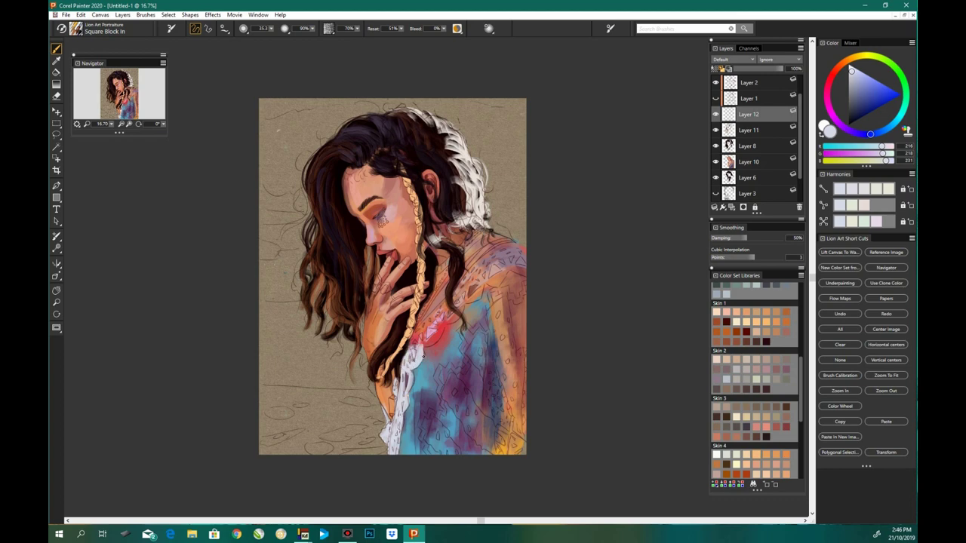
{"action": "left_click_drag", "start_coordinate": [434, 313], "coordinate": [411, 389]}
{"action": "mouse_move", "coordinate": [411, 345]}
{"action": "left_mouse_down"}
{"action": "mouse_move", "coordinate": [466, 282]}
{"action": "mouse_move", "coordinate": [529, 240]}
{"action": "left_mouse_up"}
Step: Add white lace shapes along and down the right shoulder edge with a smaller brush
{"action": "key", "text": "ctrl+z"}
{"action": "mouse_move", "coordinate": [464, 302]}
{"action": "left_mouse_down"}
{"action": "mouse_move", "coordinate": [500, 257]}
{"action": "mouse_move", "coordinate": [522, 253]}
{"action": "mouse_move", "coordinate": [479, 249]}
{"action": "left_mouse_up"}
{"action": "left_click_drag", "start_coordinate": [532, 276], "coordinate": [505, 299]}
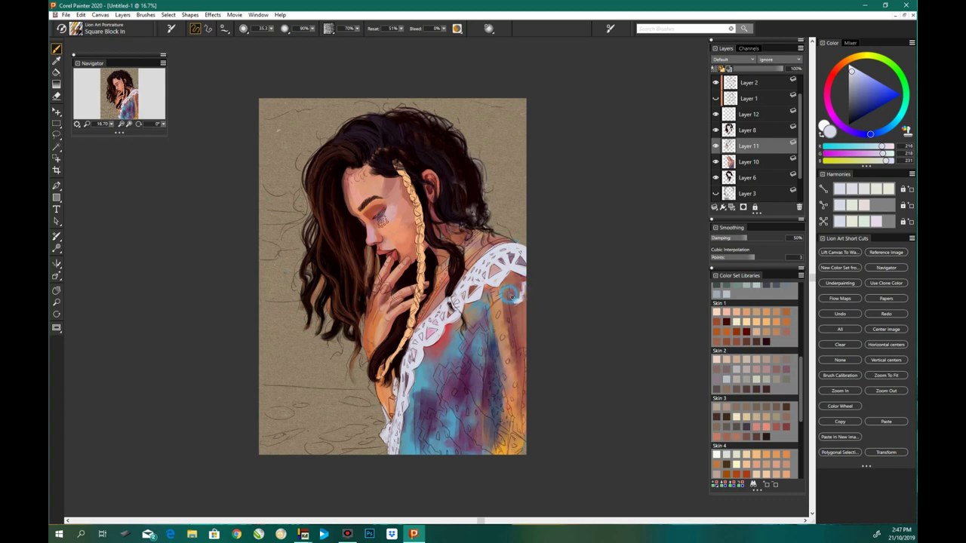
{"action": "key", "text": "bracketleft"}
{"action": "key", "text": "bracketleft"}
{"action": "mouse_move", "coordinate": [513, 321]}
{"action": "left_mouse_down"}
{"action": "mouse_move", "coordinate": [489, 299]}
{"action": "mouse_move", "coordinate": [517, 419]}
{"action": "left_mouse_up"}
{"action": "left_click_drag", "start_coordinate": [513, 362], "coordinate": [520, 433]}
{"action": "mouse_move", "coordinate": [516, 355]}
{"action": "left_mouse_down"}
{"action": "mouse_move", "coordinate": [492, 327]}
{"action": "mouse_move", "coordinate": [510, 370]}
{"action": "mouse_move", "coordinate": [532, 385]}
{"action": "mouse_move", "coordinate": [528, 429]}
{"action": "left_mouse_up"}
Step: Fill the lower blouse with white lace pattern and a white zigzag band
{"action": "scroll", "coordinate": [528, 377], "scroll_direction": "down", "scroll_amount": 2}
{"action": "left_click_drag", "start_coordinate": [468, 294], "coordinate": [428, 389]}
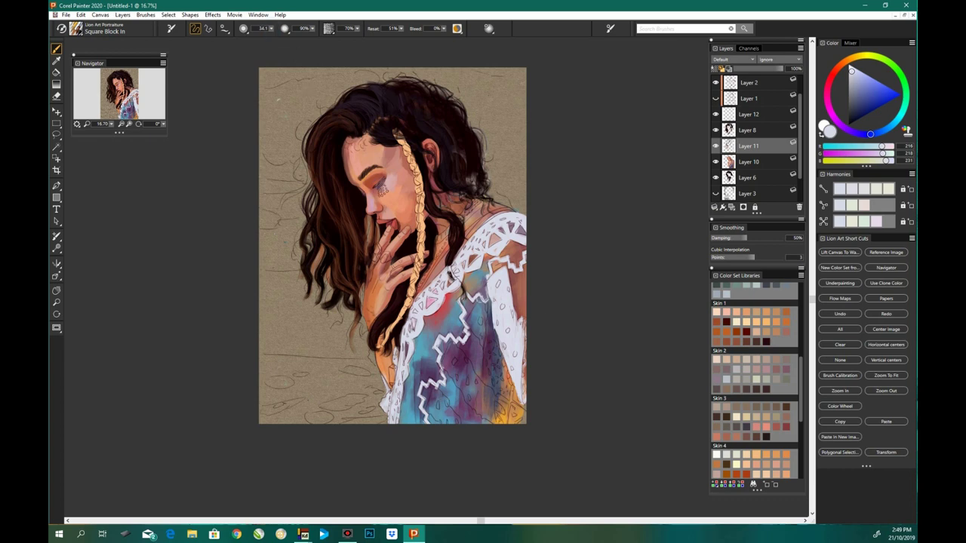
{"action": "mouse_move", "coordinate": [475, 303]}
{"action": "left_mouse_down"}
{"action": "mouse_move", "coordinate": [477, 348]}
{"action": "mouse_move", "coordinate": [500, 363]}
{"action": "mouse_move", "coordinate": [516, 412]}
{"action": "left_mouse_up"}
{"action": "mouse_move", "coordinate": [512, 377]}
{"action": "left_mouse_down"}
{"action": "mouse_move", "coordinate": [524, 422]}
{"action": "mouse_move", "coordinate": [495, 422]}
{"action": "left_mouse_up"}
{"action": "mouse_move", "coordinate": [465, 344]}
{"action": "left_mouse_down"}
{"action": "mouse_move", "coordinate": [454, 376]}
{"action": "mouse_move", "coordinate": [483, 411]}
{"action": "left_mouse_up"}
{"action": "left_click_drag", "start_coordinate": [478, 377], "coordinate": [490, 422]}
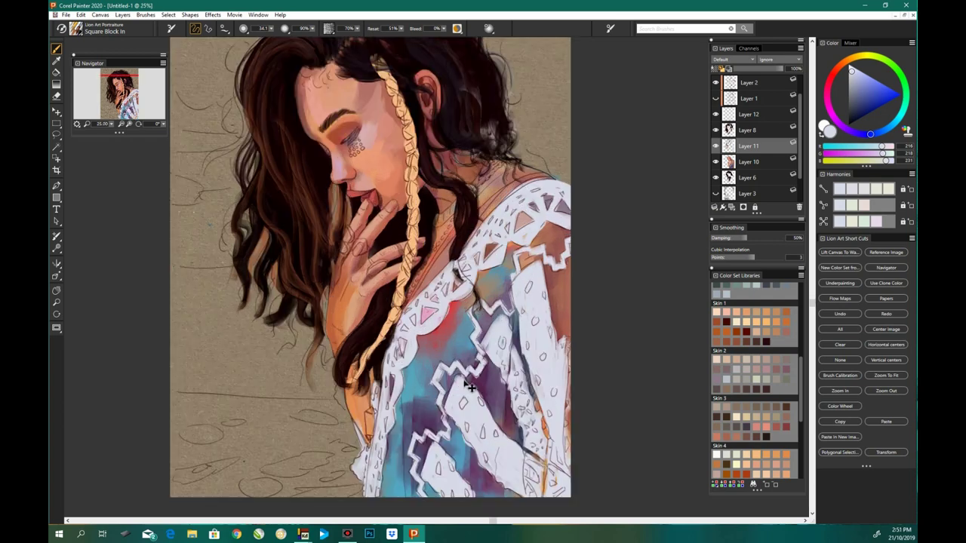
Step: Zoom in, switch between Brush and Eraser, and move Layer 12 below Layer 8
{"action": "key", "text": "ctrl+plus"}
{"action": "key", "text": "n"}
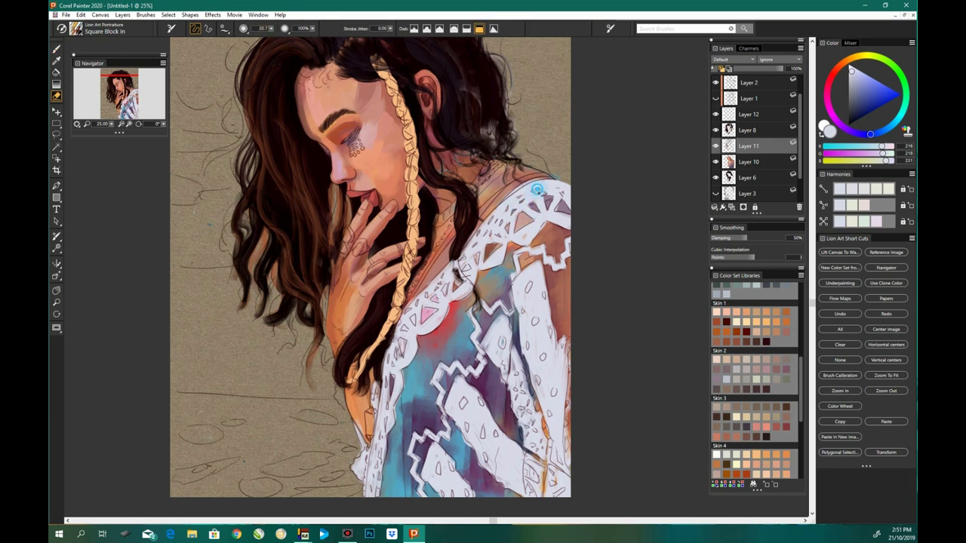
{"action": "key", "text": "b"}
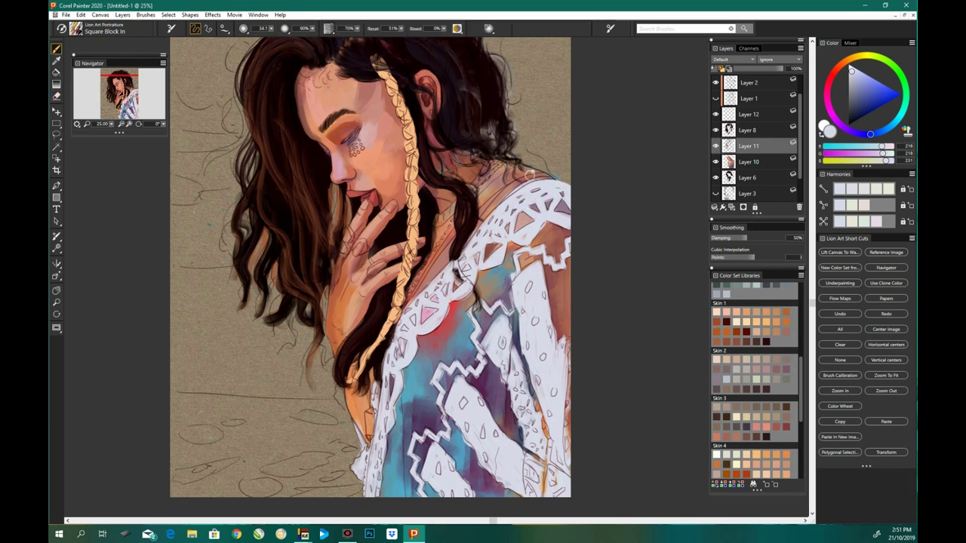
{"action": "key", "text": "n"}
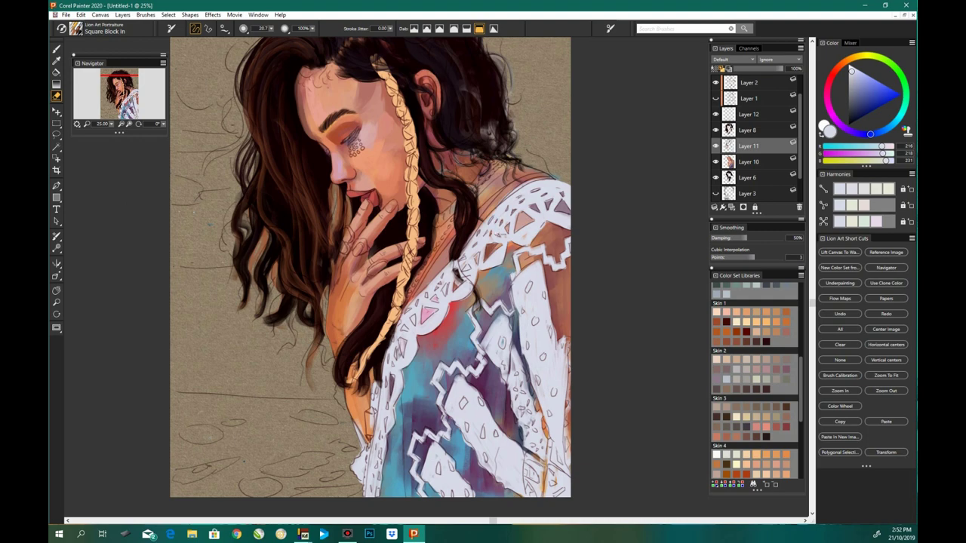
{"action": "left_click_drag", "start_coordinate": [743, 114], "coordinate": [743, 135]}
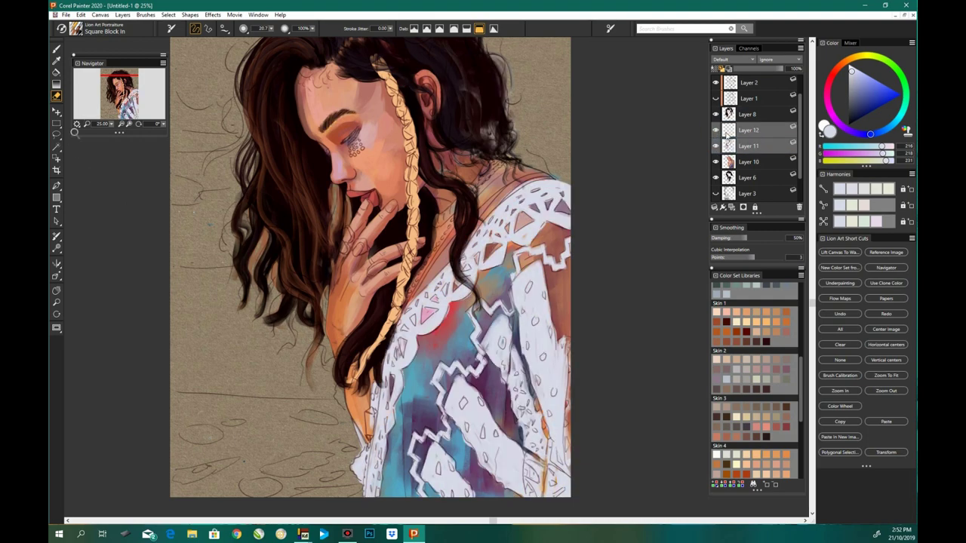
Step: Select Layer 12, undo the extra Layer 13, and zoom in on the lace
{"action": "left_click", "coordinate": [715, 146]}
{"action": "key", "text": "l"}
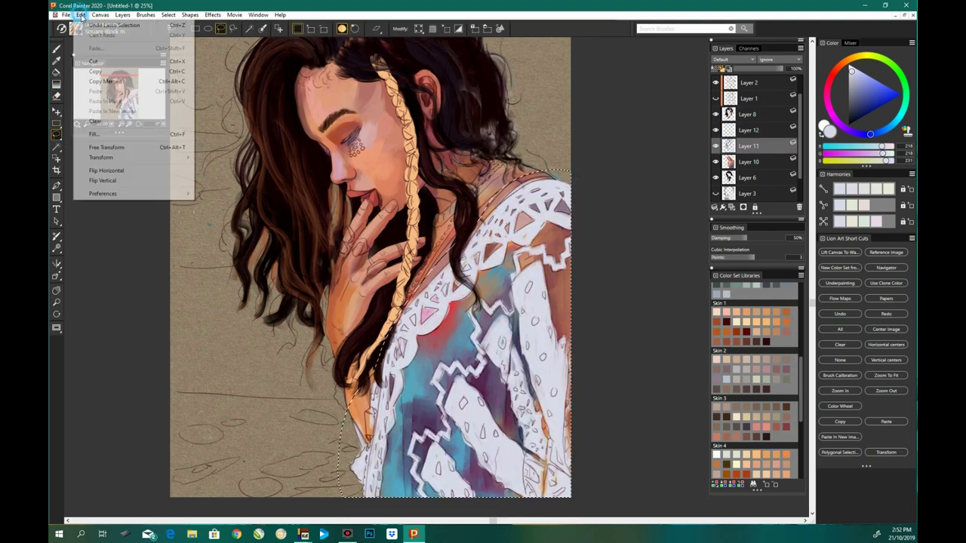
{"action": "left_click", "coordinate": [743, 153]}
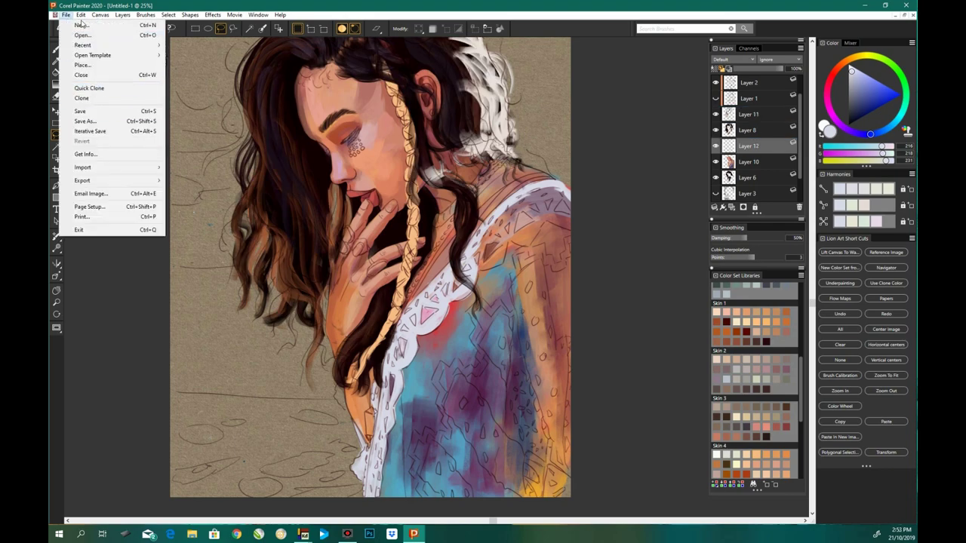
{"action": "left_click", "coordinate": [716, 147]}
{"action": "key", "text": "ctrl+z"}
{"action": "key", "text": "ctrl+plus"}
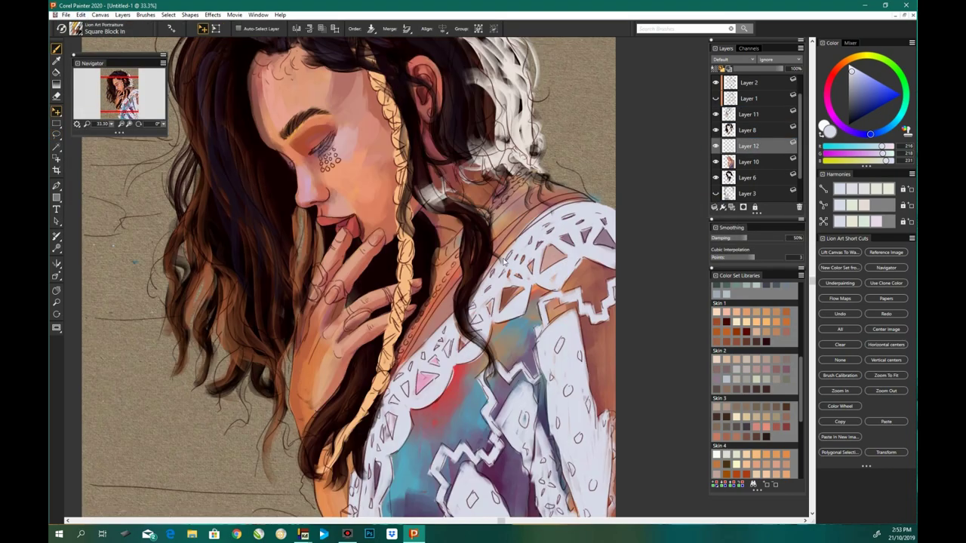
{"action": "key", "text": "b"}
Step: Erase the stray blue speck on the shoulder lace and add small dark marks on the sleeve
{"action": "key", "text": "n"}
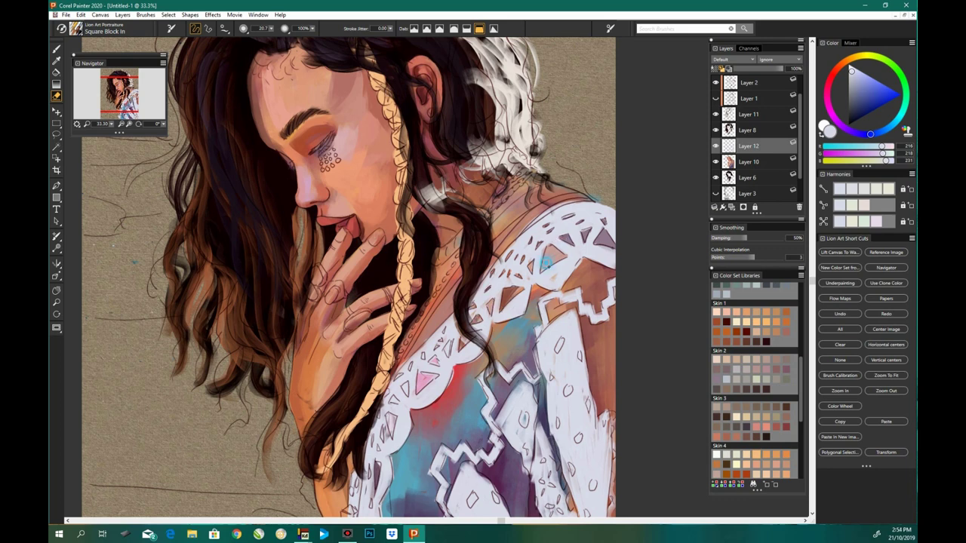
{"action": "left_click_drag", "start_coordinate": [549, 264], "coordinate": [565, 218]}
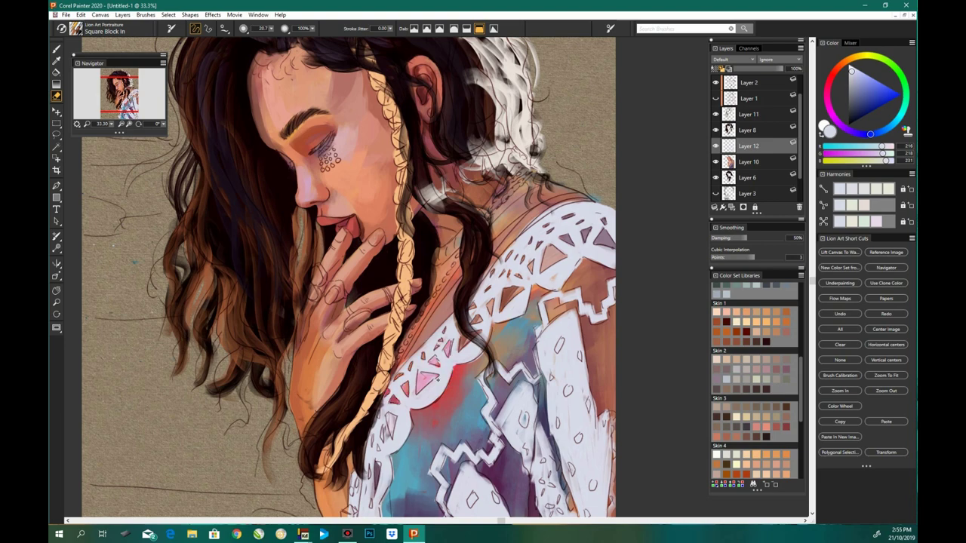
{"action": "scroll", "coordinate": [349, 277], "scroll_direction": "down", "scroll_amount": 3}
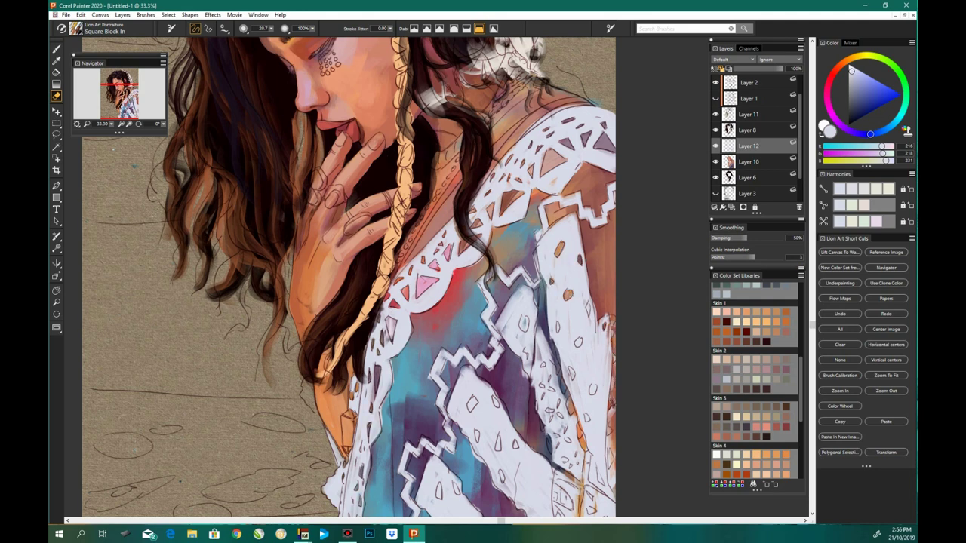
{"action": "left_click_drag", "start_coordinate": [590, 304], "coordinate": [588, 314]}
{"action": "left_click_drag", "start_coordinate": [560, 323], "coordinate": [558, 333]}
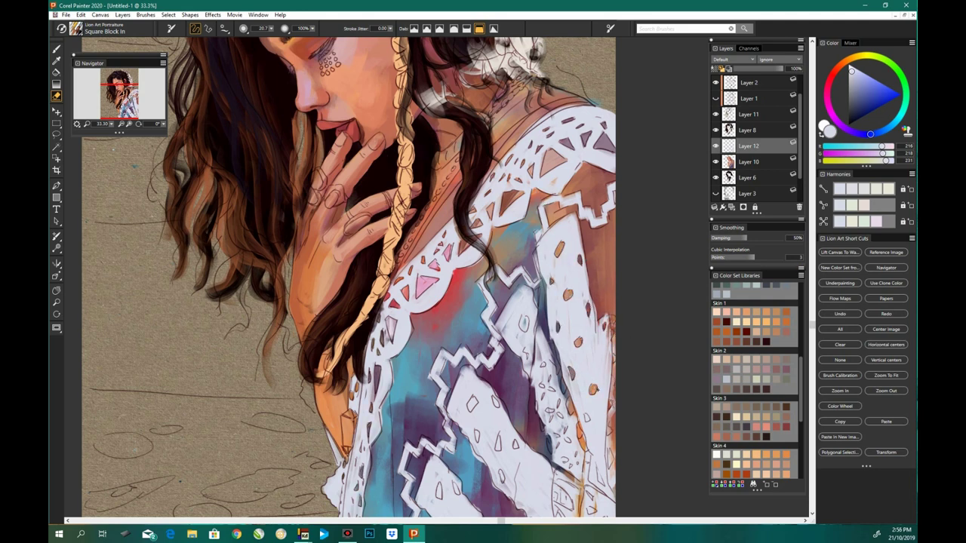
{"action": "scroll", "coordinate": [588, 366], "scroll_direction": "down", "scroll_amount": 3}
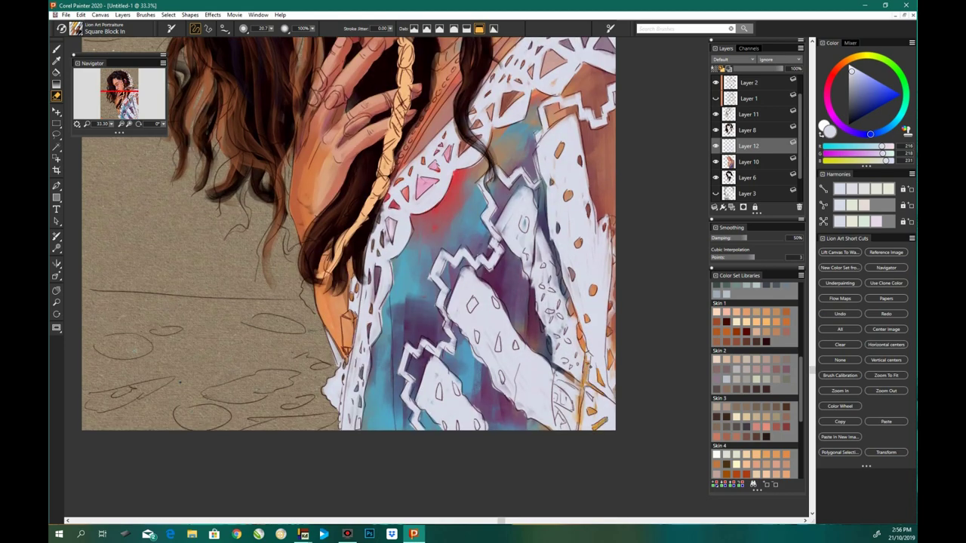
Step: Dot dark paint into the sleeve lace holes, then zoom out to review the painting
{"action": "left_click_drag", "start_coordinate": [534, 299], "coordinate": [544, 309]}
{"action": "left_click_drag", "start_coordinate": [543, 260], "coordinate": [562, 276]}
{"action": "left_click_drag", "start_coordinate": [522, 219], "coordinate": [528, 229]}
{"action": "left_click_drag", "start_coordinate": [470, 299], "coordinate": [474, 310]}
{"action": "left_click_drag", "start_coordinate": [480, 358], "coordinate": [484, 368]}
{"action": "left_click_drag", "start_coordinate": [493, 378], "coordinate": [501, 392]}
{"action": "left_click_drag", "start_coordinate": [490, 326], "coordinate": [519, 352]}
{"action": "left_click_drag", "start_coordinate": [495, 299], "coordinate": [498, 310]}
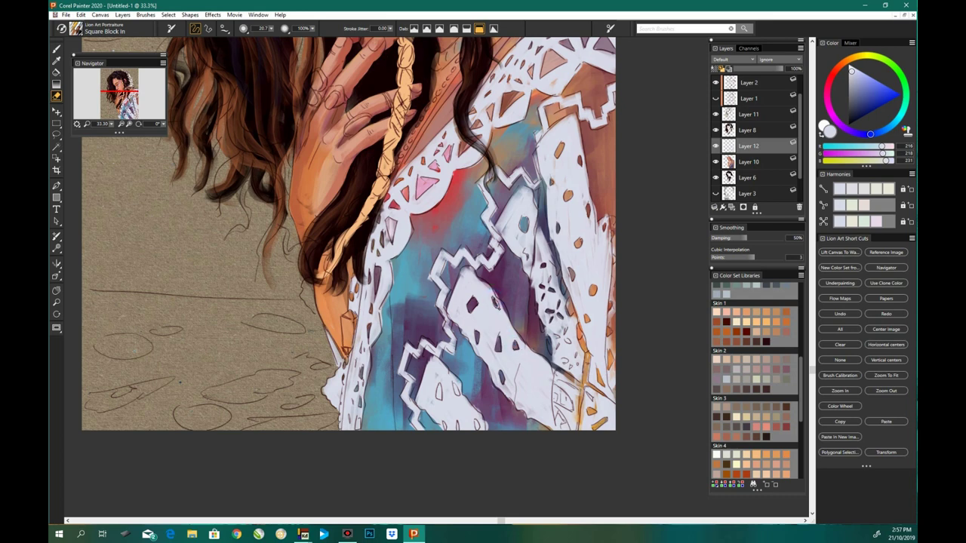
{"action": "key", "text": "ctrl+minus"}
{"action": "key", "text": "ctrl+minus"}
{"action": "key", "text": "ctrl+minus"}
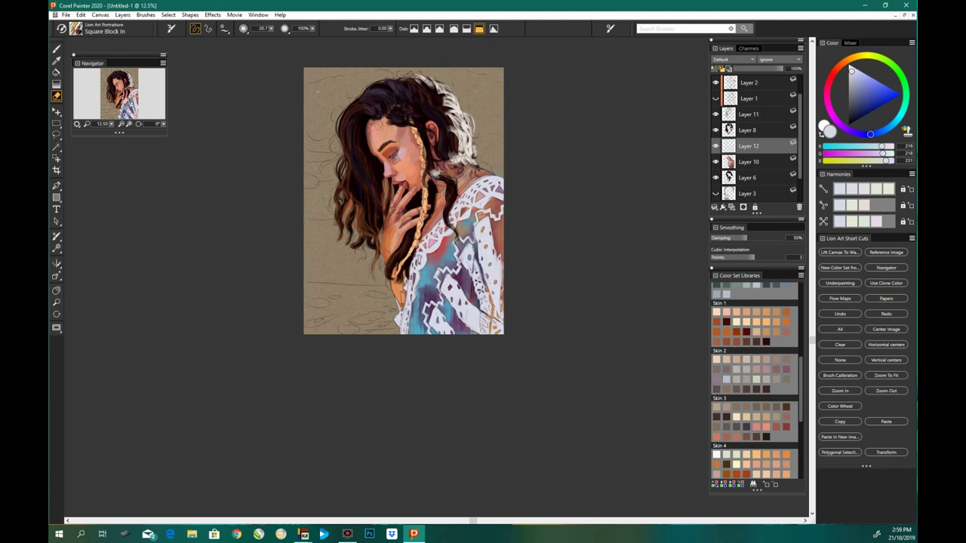
{"action": "scroll", "coordinate": [424, 243], "scroll_direction": "up", "scroll_amount": 3}
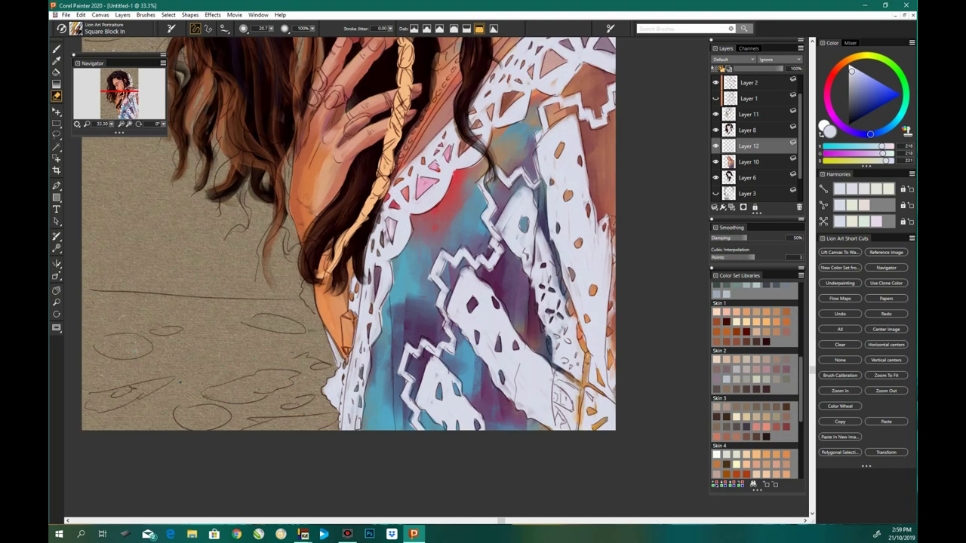
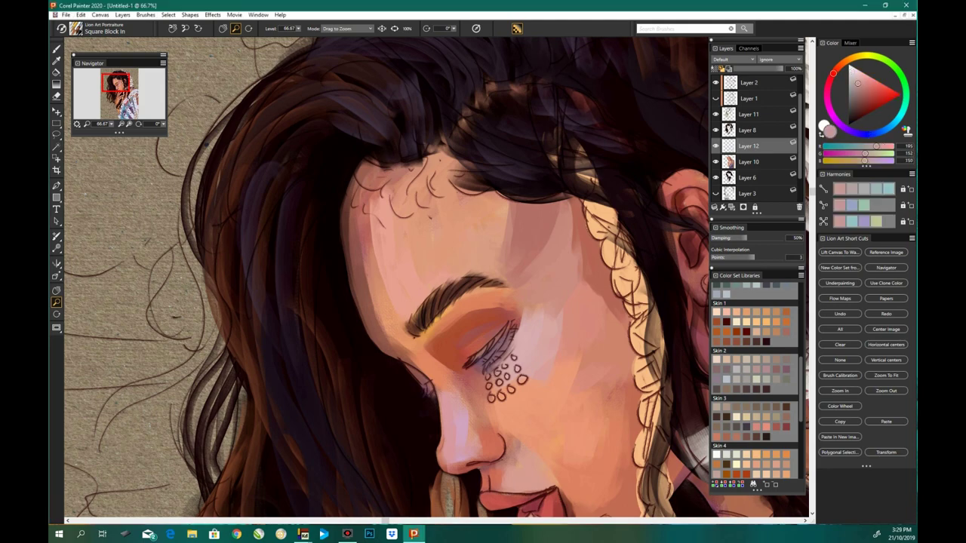
Step: Save the painting as Gypsy.rif in Desktop > Painter beta 2020, replacing the Untitled-1 name
{"action": "left_click", "coordinate": [66, 14]}
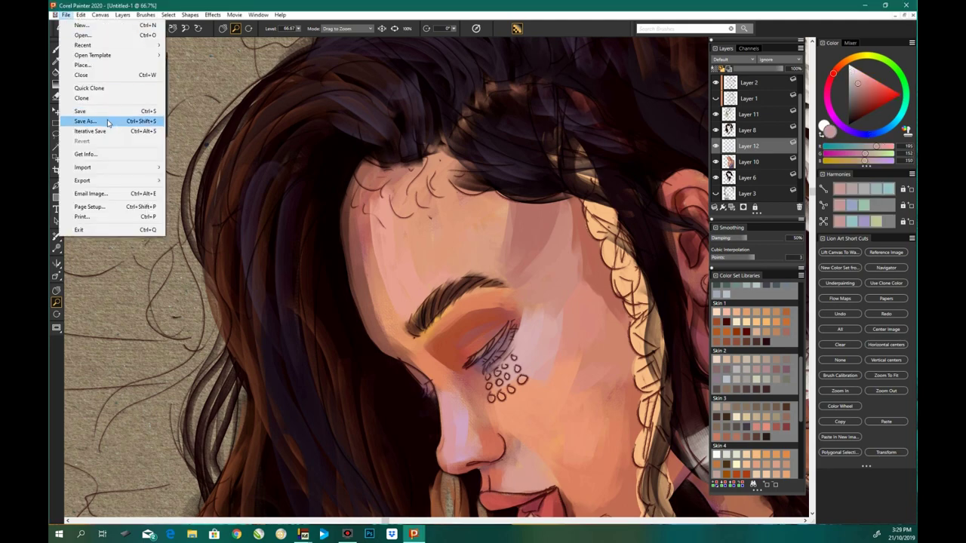
{"action": "left_click", "coordinate": [105, 121]}
{"action": "left_click", "coordinate": [284, 224]}
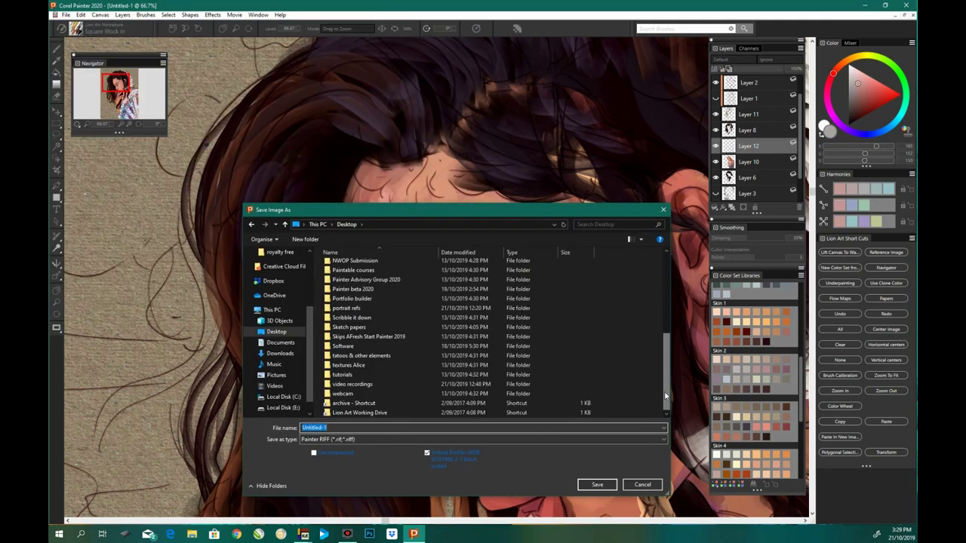
{"action": "double_click", "coordinate": [393, 293]}
{"action": "key", "text": "BackSpace"}
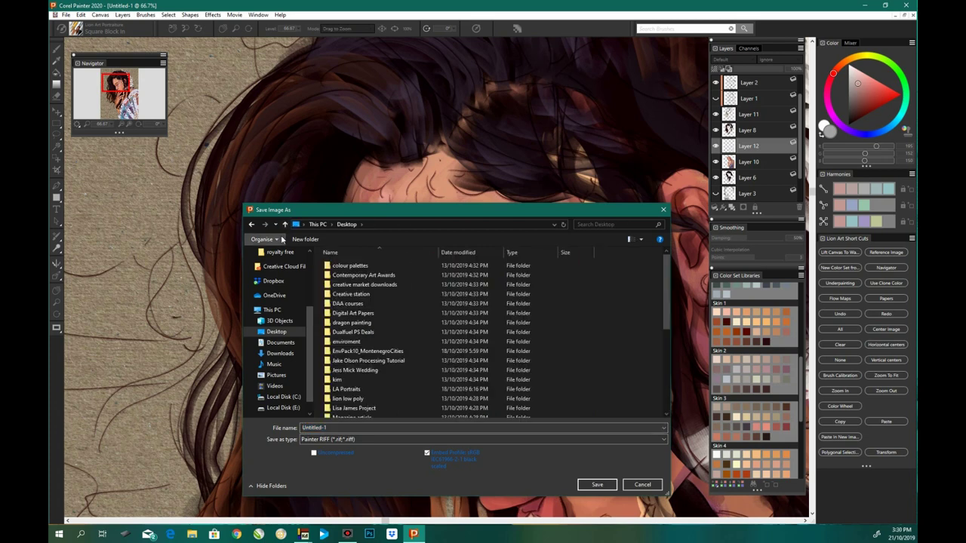
{"action": "scroll", "coordinate": [569, 299], "scroll_direction": "down", "scroll_amount": 3}
{"action": "scroll", "coordinate": [569, 299], "scroll_direction": "up", "scroll_amount": 1}
{"action": "double_click", "coordinate": [328, 311]}
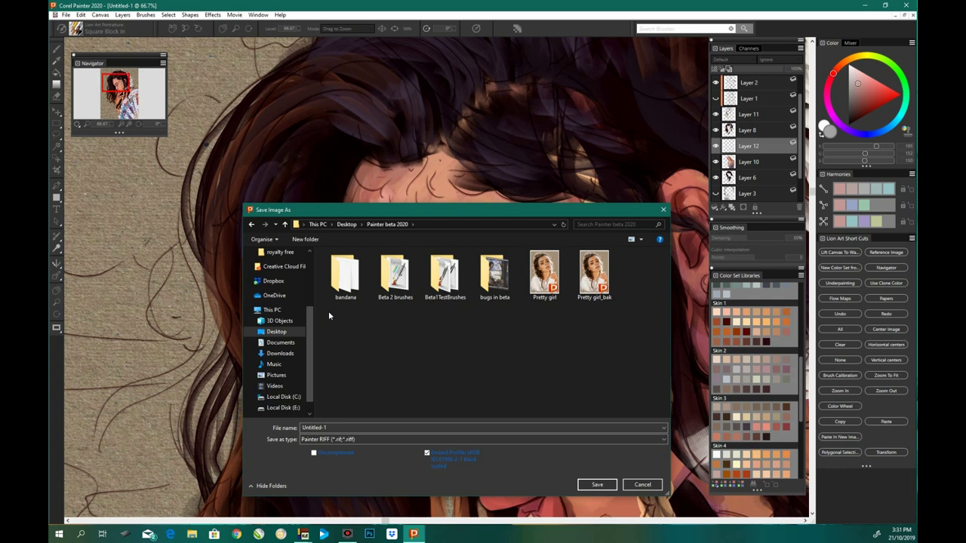
{"action": "scroll", "coordinate": [279, 339], "scroll_direction": "down", "scroll_amount": 1}
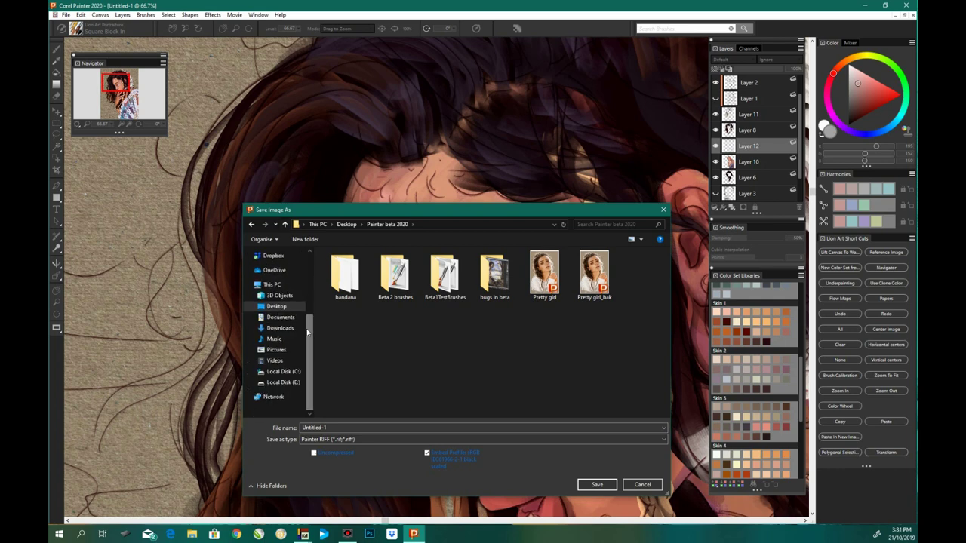
{"action": "triple_click", "coordinate": [453, 427]}
{"action": "key", "text": "BackSpace"}
{"action": "left_click", "coordinate": [597, 484]}
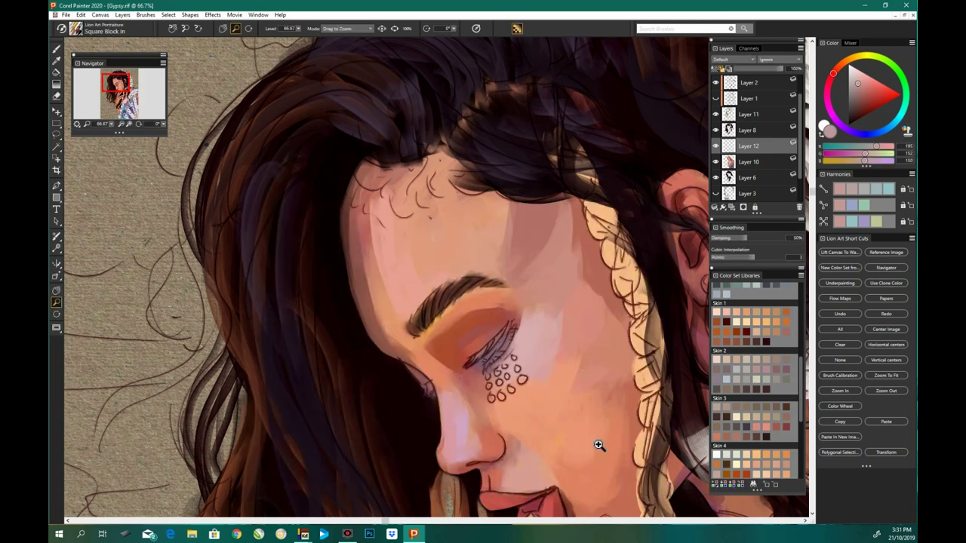
Step: Add a new layer and move it below Layer 8
{"action": "key", "text": "ctrl+minus"}
{"action": "key", "text": "ctrl+minus"}
{"action": "key", "text": "ctrl+minus"}
{"action": "left_click", "coordinate": [753, 116]}
{"action": "left_click", "coordinate": [733, 208]}
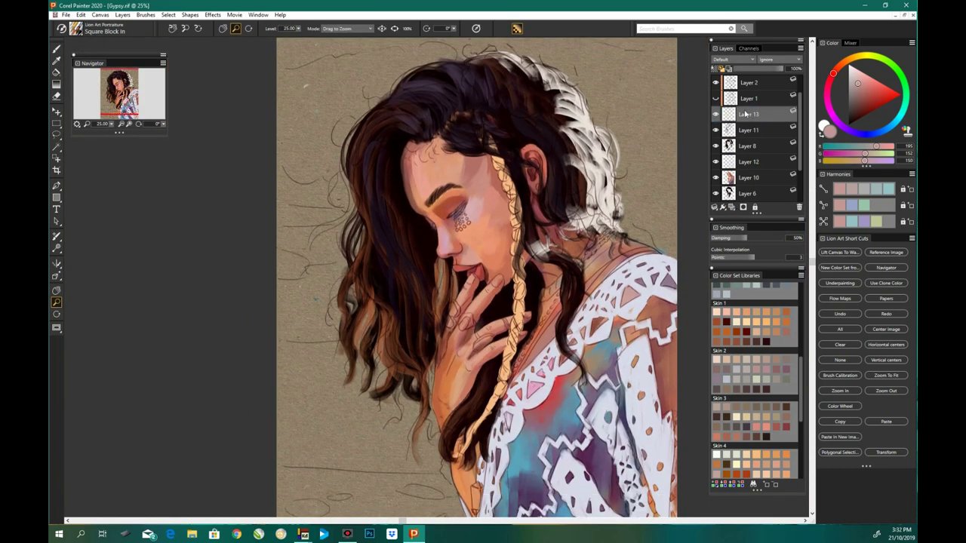
{"action": "left_click_drag", "start_coordinate": [746, 113], "coordinate": [759, 136]}
{"action": "key", "text": "ctrl+minus"}
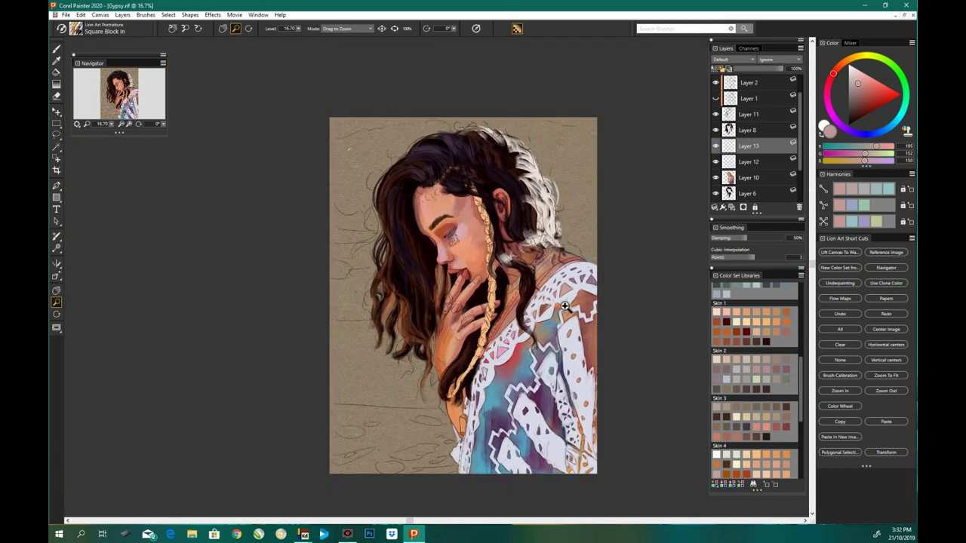
Step: Pick a different brush and set the flow map to Hot Lava
{"action": "left_click", "coordinate": [76, 28]}
{"action": "left_click", "coordinate": [149, 140]}
{"action": "key", "text": "ctrl+plus"}
{"action": "left_click", "coordinate": [330, 28]}
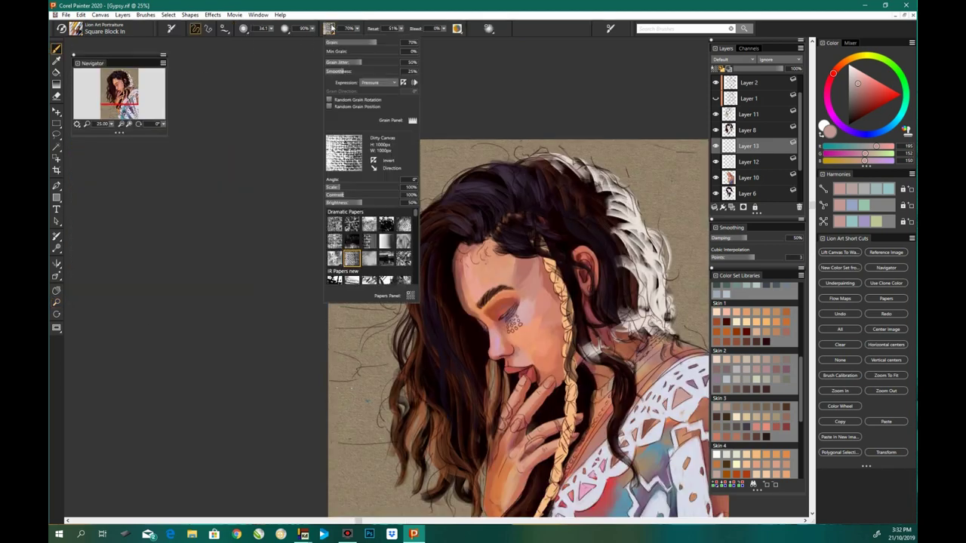
{"action": "left_click", "coordinate": [258, 14]}
{"action": "left_click", "coordinate": [400, 187]}
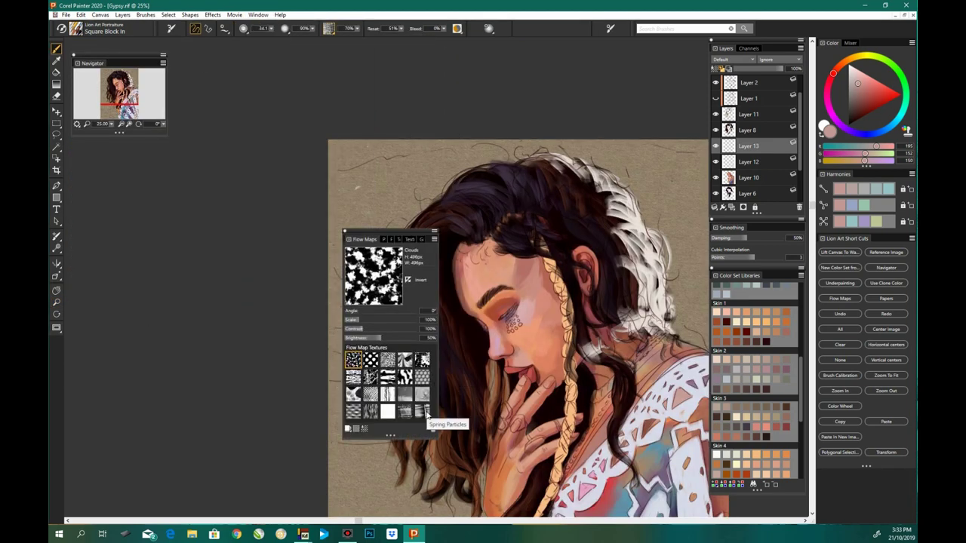
{"action": "left_click", "coordinate": [353, 393]}
{"action": "left_click_drag", "start_coordinate": [370, 239], "coordinate": [233, 213]}
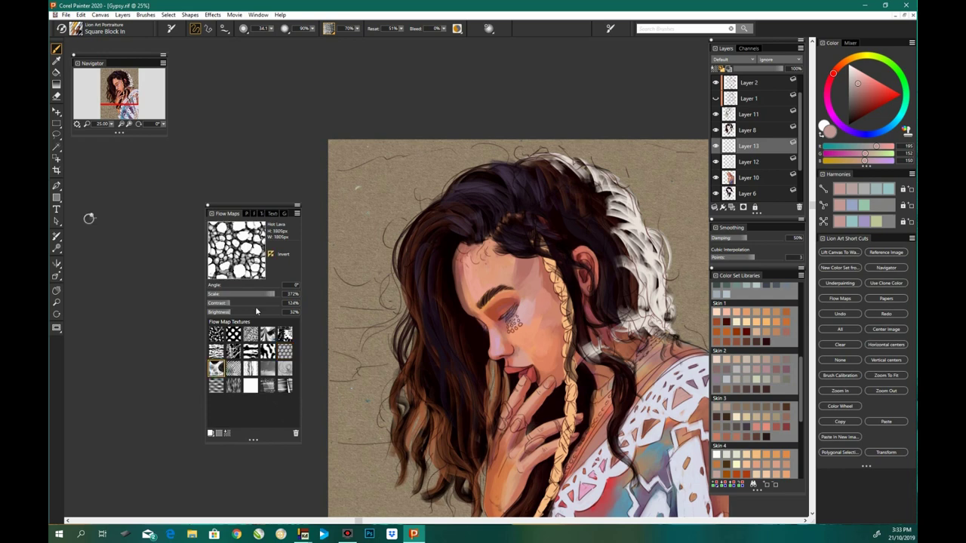
Step: Invert the flow map at 221% scale and paint pale lace texture on the shirt
{"action": "left_click", "coordinate": [489, 27]}
{"action": "left_click_drag", "start_coordinate": [375, 233], "coordinate": [360, 208]}
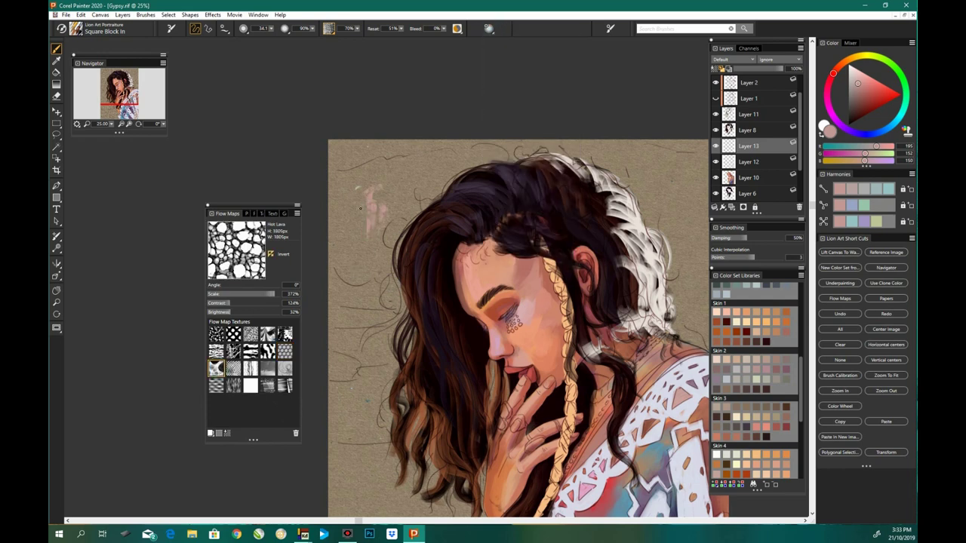
{"action": "key", "text": "ctrl+z"}
{"action": "left_click_drag", "start_coordinate": [273, 293], "coordinate": [243, 293]}
{"action": "left_click", "coordinate": [270, 254]}
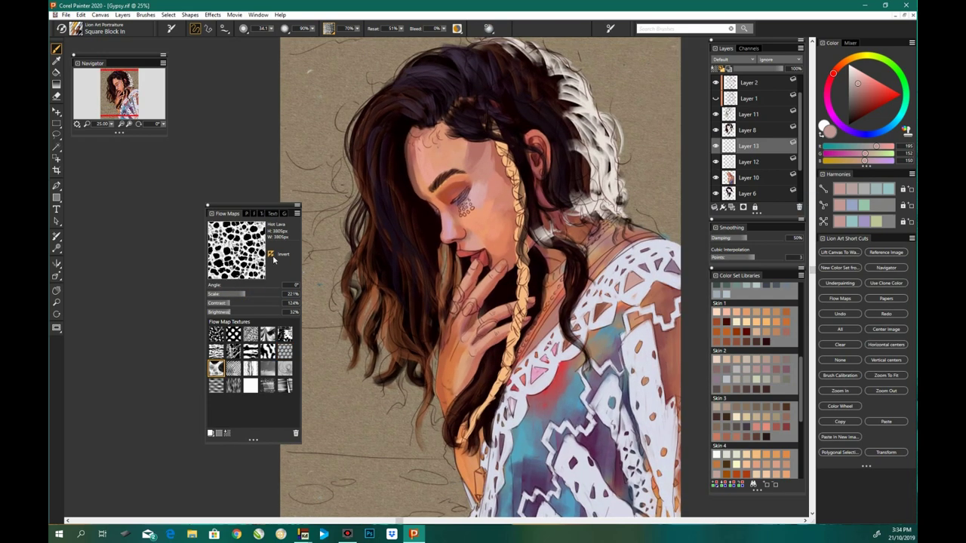
{"action": "left_click", "coordinate": [617, 362], "text": "alt"}
{"action": "mouse_move", "coordinate": [596, 340]}
{"action": "left_mouse_down"}
{"action": "mouse_move", "coordinate": [633, 279]}
{"action": "mouse_move", "coordinate": [671, 309]}
{"action": "left_mouse_up"}
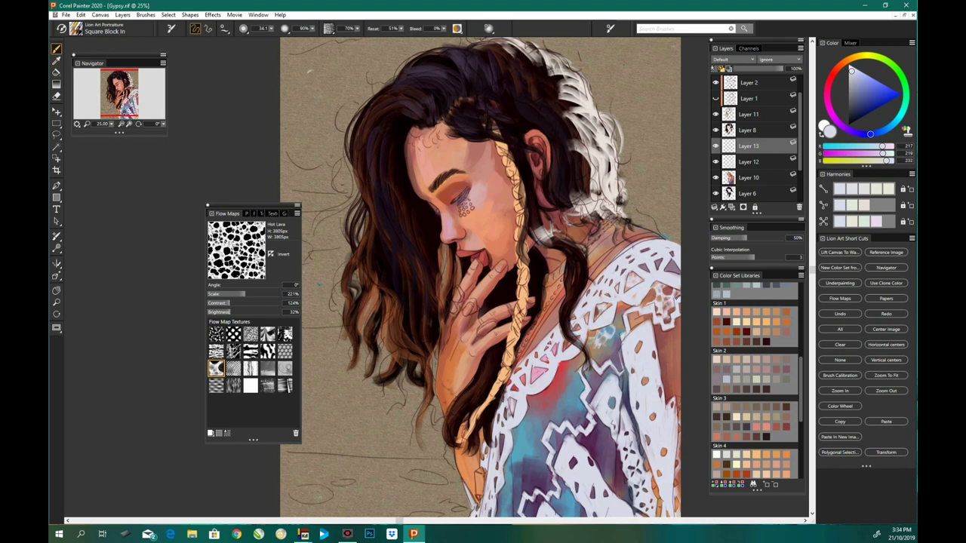
Step: Spread pale lace texture over the blue shirt and its right edge, then readjust flow-map scale
{"action": "key", "text": "ctrl+0"}
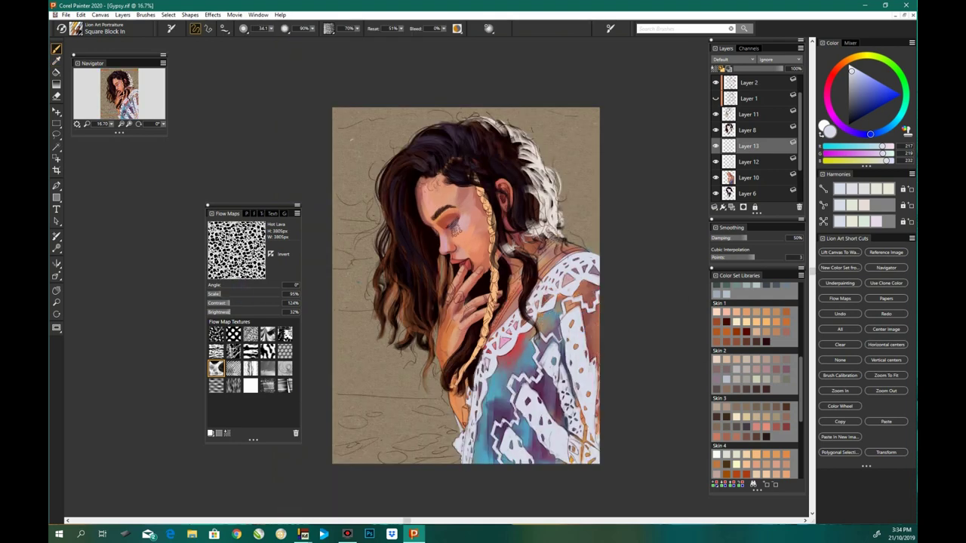
{"action": "left_click", "coordinate": [489, 28]}
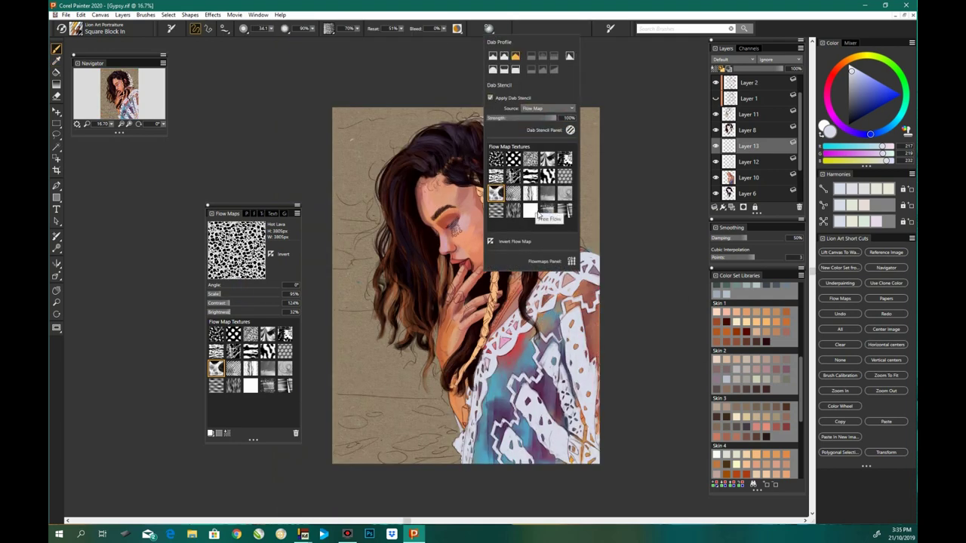
{"action": "mouse_move", "coordinate": [596, 361]}
{"action": "left_mouse_down"}
{"action": "mouse_move", "coordinate": [603, 283]}
{"action": "mouse_move", "coordinate": [549, 332]}
{"action": "mouse_move", "coordinate": [562, 392]}
{"action": "mouse_move", "coordinate": [547, 414]}
{"action": "mouse_move", "coordinate": [560, 427]}
{"action": "left_mouse_up"}
{"action": "mouse_move", "coordinate": [547, 347]}
{"action": "left_mouse_down"}
{"action": "mouse_move", "coordinate": [524, 359]}
{"action": "mouse_move", "coordinate": [524, 430]}
{"action": "mouse_move", "coordinate": [564, 422]}
{"action": "mouse_move", "coordinate": [482, 422]}
{"action": "left_mouse_up"}
{"action": "left_click_drag", "start_coordinate": [490, 388], "coordinate": [502, 460]}
{"action": "key", "text": "ctrl+z"}
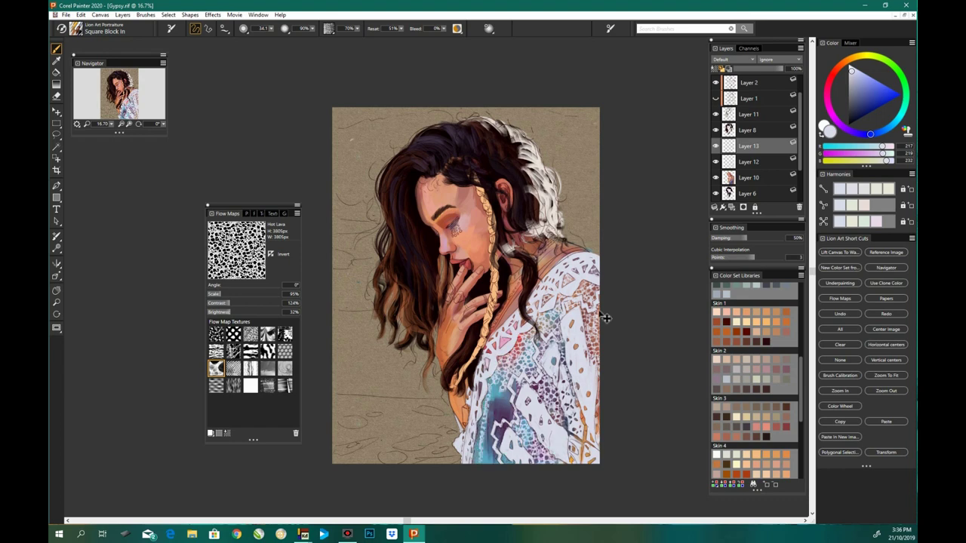
{"action": "left_click_drag", "start_coordinate": [513, 388], "coordinate": [486, 460]}
{"action": "left_click_drag", "start_coordinate": [502, 407], "coordinate": [489, 457]}
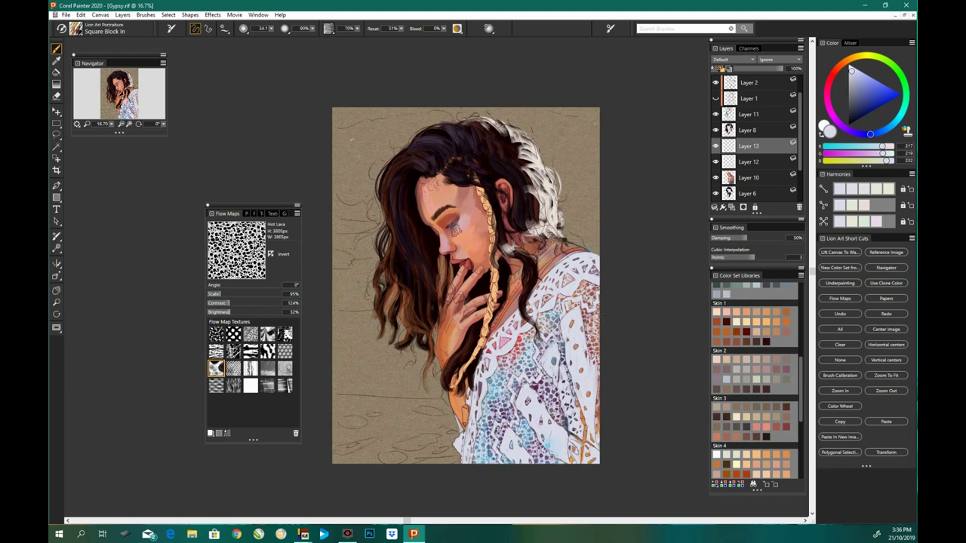
{"action": "scroll", "coordinate": [498, 423], "scroll_direction": "up", "scroll_amount": 1}
{"action": "left_click_drag", "start_coordinate": [226, 294], "coordinate": [243, 300]}
Step: Erase some lace texture down the shirt and repaint lighter lace strokes
{"action": "key", "text": "n"}
{"action": "left_click_drag", "start_coordinate": [588, 381], "coordinate": [592, 438]}
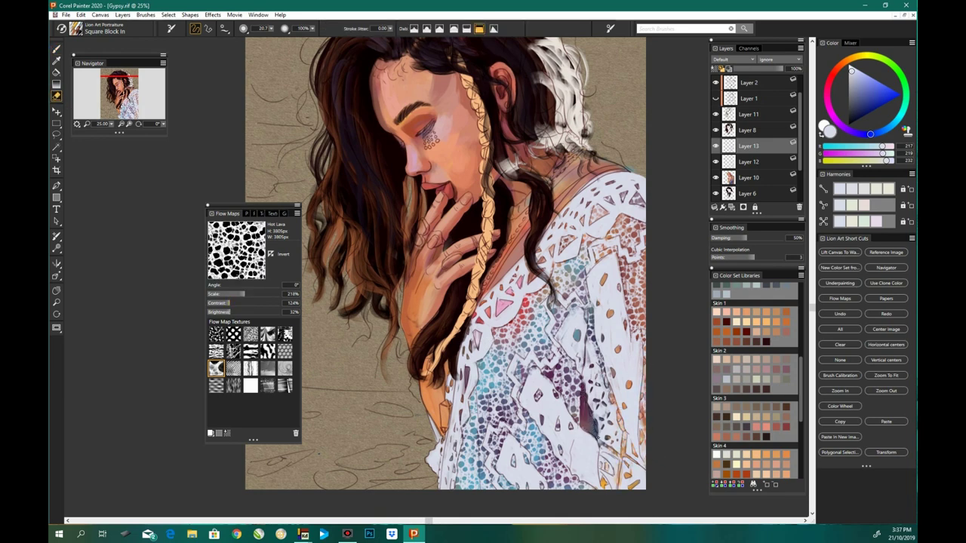
{"action": "mouse_move", "coordinate": [587, 314]}
{"action": "left_mouse_down"}
{"action": "mouse_move", "coordinate": [623, 447]}
{"action": "mouse_move", "coordinate": [619, 486]}
{"action": "left_mouse_up"}
{"action": "key", "text": "b"}
{"action": "left_click_drag", "start_coordinate": [596, 335], "coordinate": [620, 468]}
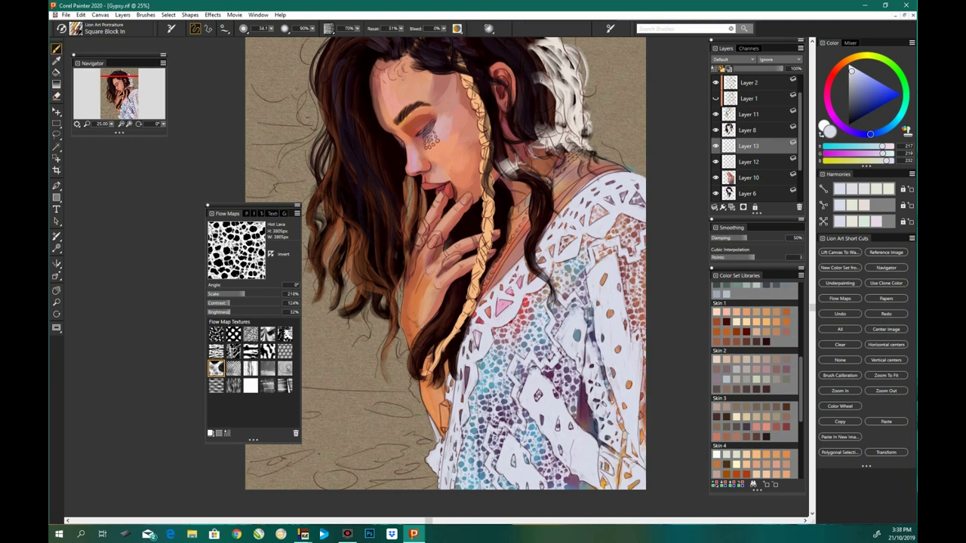
{"action": "mouse_move", "coordinate": [648, 388]}
{"action": "left_mouse_down"}
{"action": "mouse_move", "coordinate": [588, 434]}
{"action": "mouse_move", "coordinate": [573, 483]}
{"action": "left_mouse_up"}
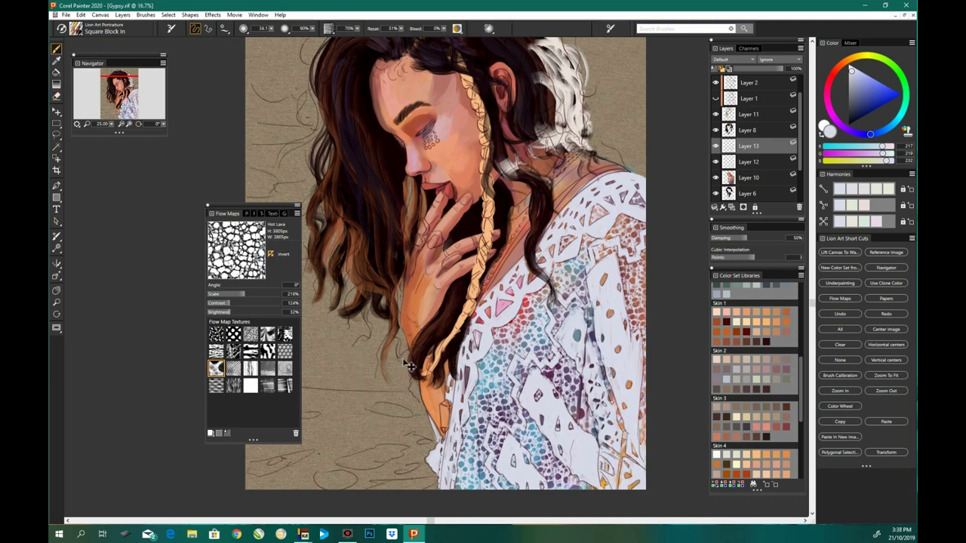
{"action": "key", "text": "ctrl+minus"}
{"action": "key", "text": "ctrl+plus"}
Step: Erase stray strokes along the finger outline on the selected layer
{"action": "key", "text": "e"}
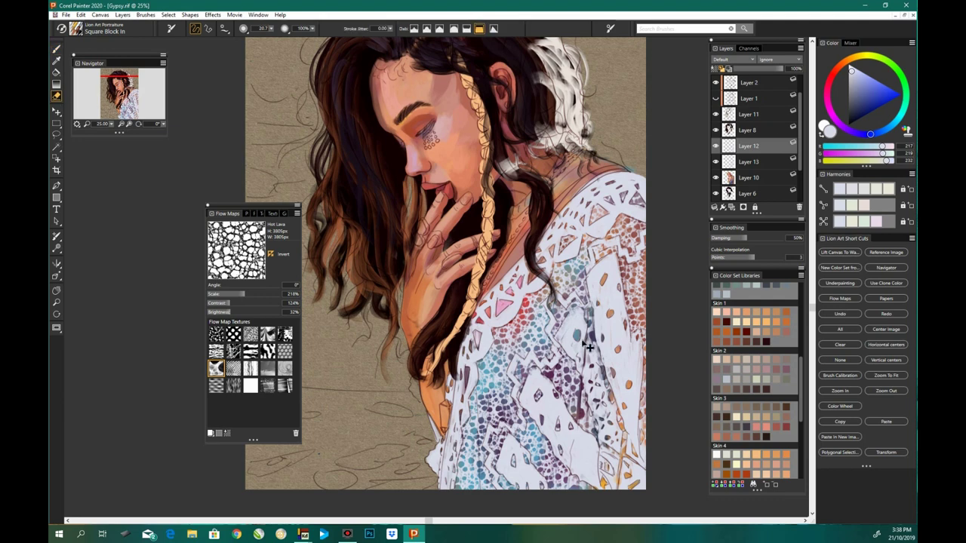
{"action": "left_click", "coordinate": [748, 162]}
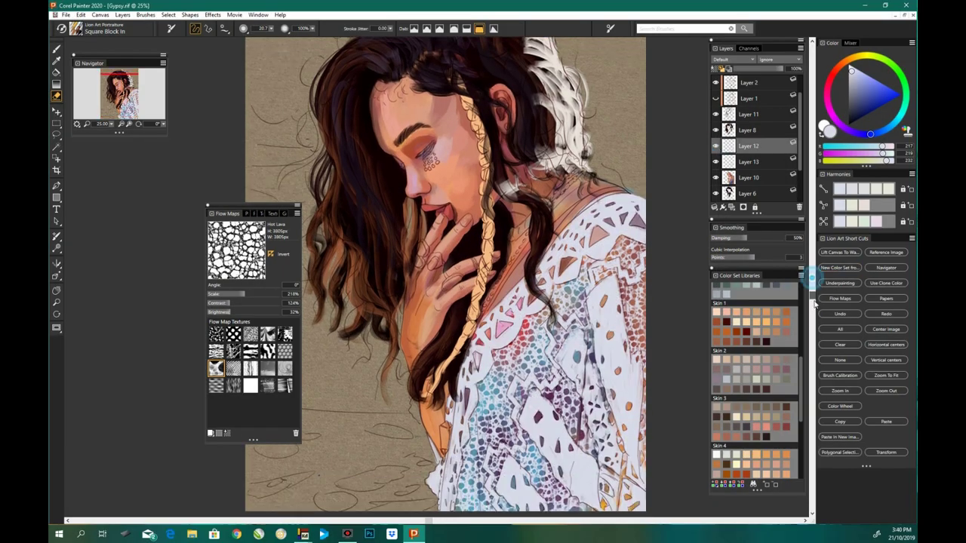
{"action": "key", "text": "n"}
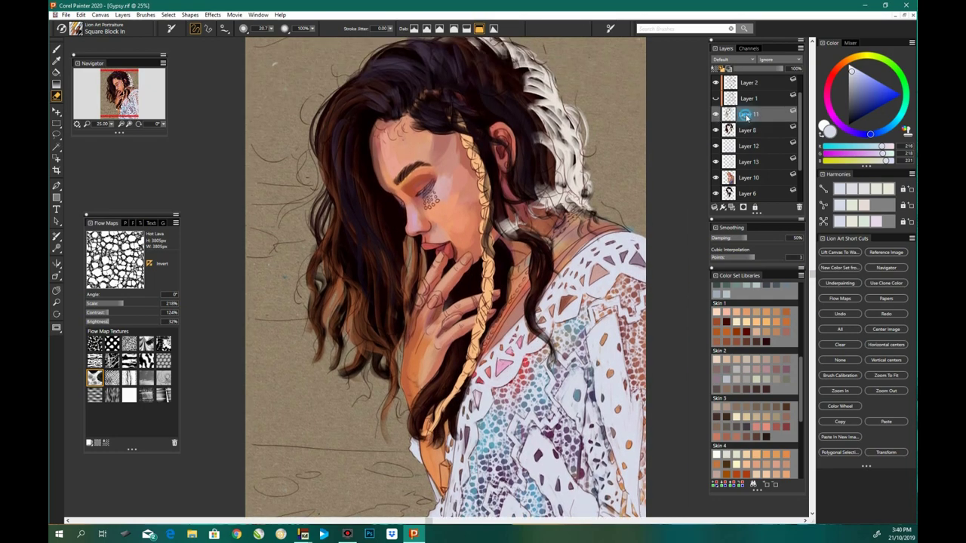
{"action": "left_click_drag", "start_coordinate": [410, 304], "coordinate": [414, 292]}
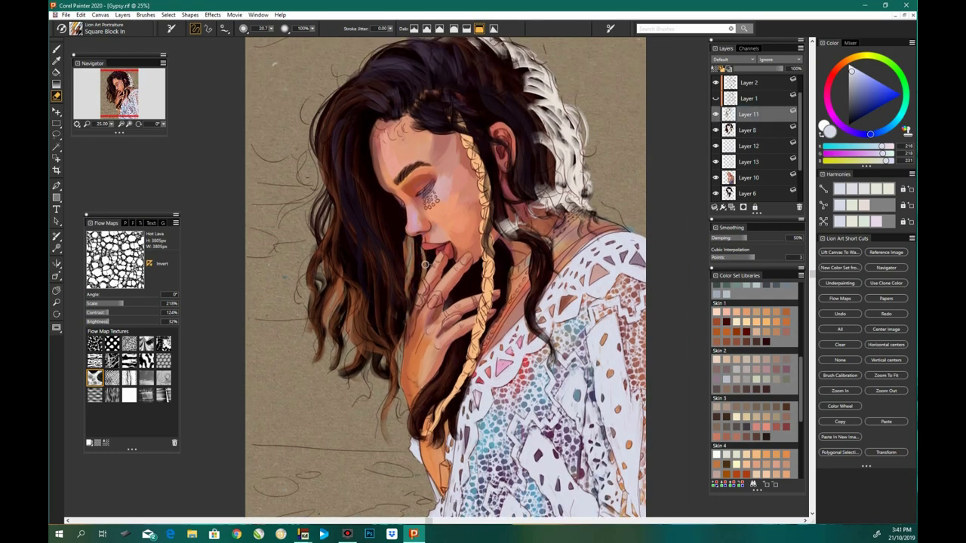
Step: Darken the white strands on the hair's upper-right edge and add light strokes on top
{"action": "scroll", "coordinate": [453, 257], "scroll_direction": "up", "scroll_amount": 1}
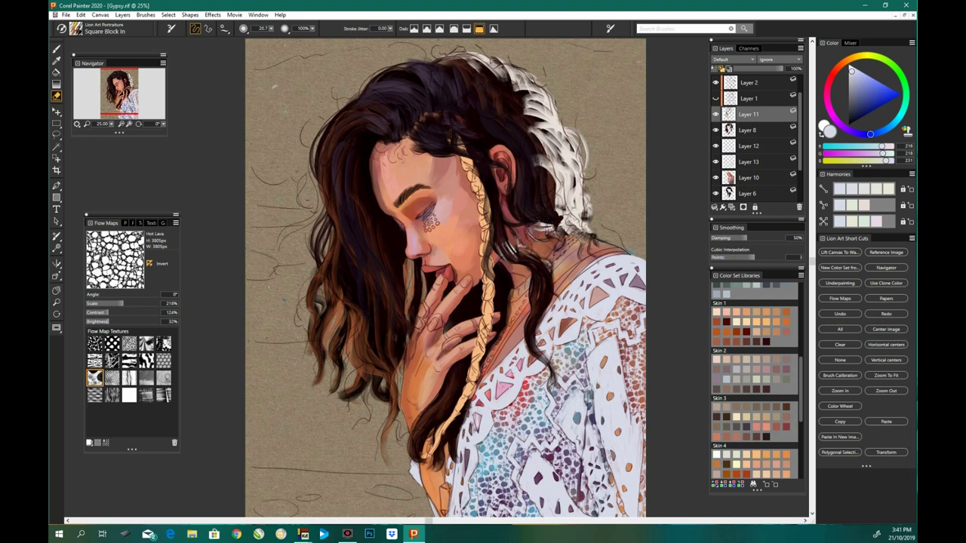
{"action": "mouse_move", "coordinate": [564, 217]}
{"action": "left_mouse_down"}
{"action": "mouse_move", "coordinate": [528, 162]}
{"action": "mouse_move", "coordinate": [558, 185]}
{"action": "left_mouse_up"}
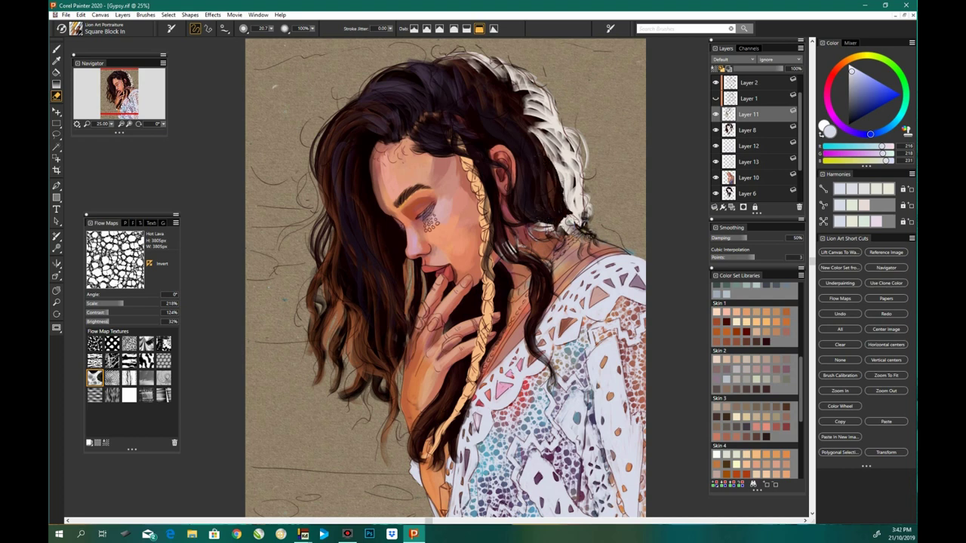
{"action": "key", "text": "ctrl+minus"}
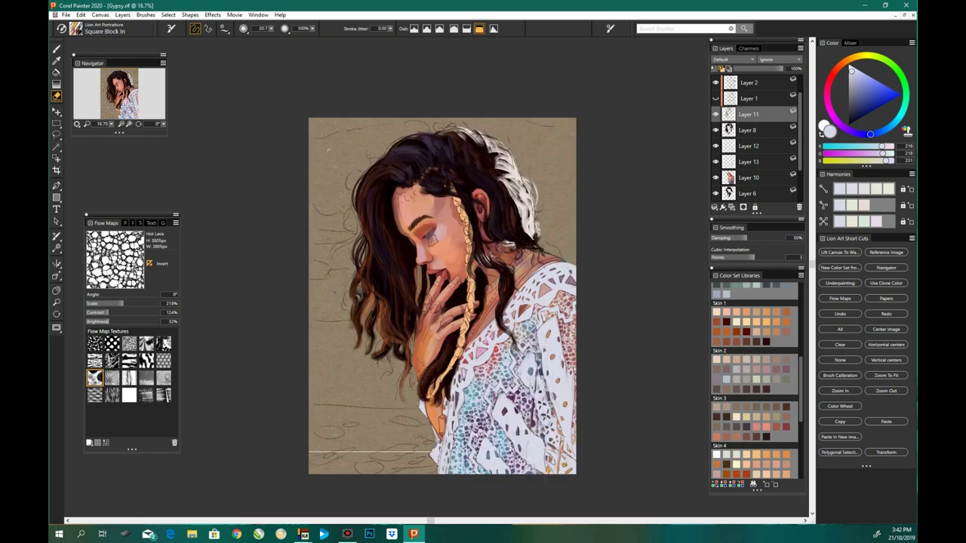
{"action": "key", "text": "ctrl+plus"}
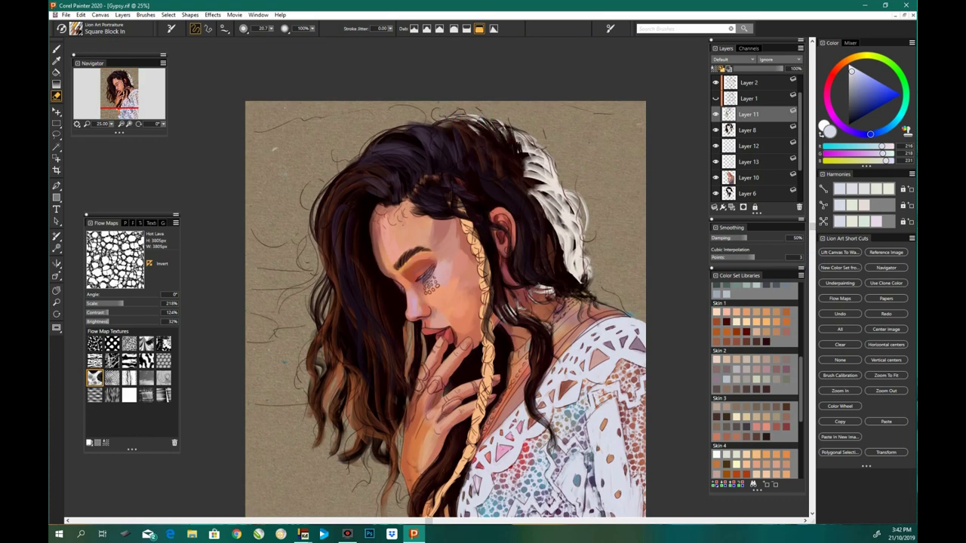
{"action": "mouse_move", "coordinate": [521, 141]}
{"action": "left_mouse_down"}
{"action": "mouse_move", "coordinate": [532, 211]}
{"action": "mouse_move", "coordinate": [555, 261]}
{"action": "left_mouse_up"}
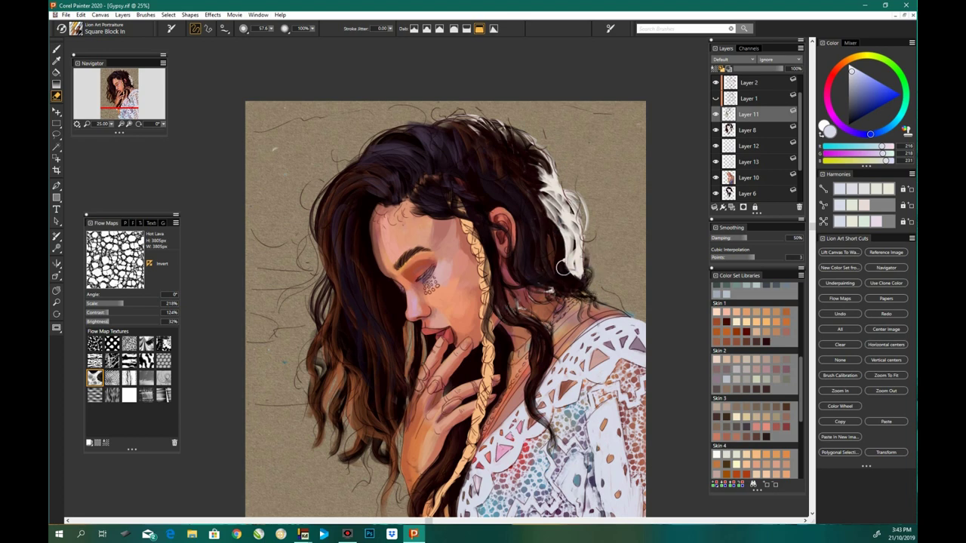
{"action": "left_click_drag", "start_coordinate": [579, 228], "coordinate": [570, 279]}
{"action": "left_click_drag", "start_coordinate": [557, 178], "coordinate": [571, 220]}
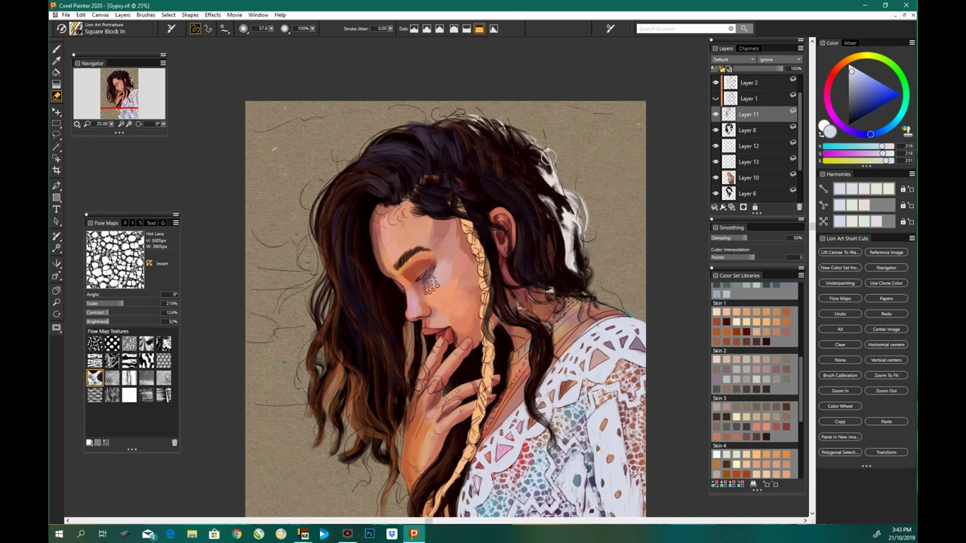
{"action": "left_click_drag", "start_coordinate": [483, 113], "coordinate": [500, 150]}
Step: Sample a light warm hair tone and paint strands from the crown to the earring
{"action": "key", "text": "alt"}
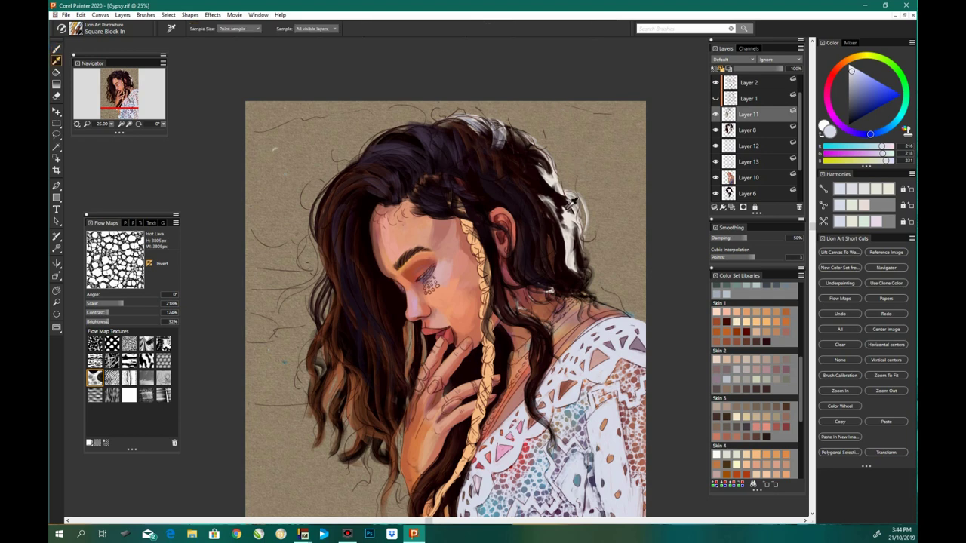
{"action": "left_click", "coordinate": [572, 202], "text": "alt"}
{"action": "mouse_move", "coordinate": [490, 117]}
{"action": "left_mouse_down"}
{"action": "mouse_move", "coordinate": [522, 146]}
{"action": "mouse_move", "coordinate": [573, 236]}
{"action": "mouse_move", "coordinate": [592, 316]}
{"action": "left_mouse_up"}
{"action": "left_click_drag", "start_coordinate": [577, 277], "coordinate": [583, 310]}
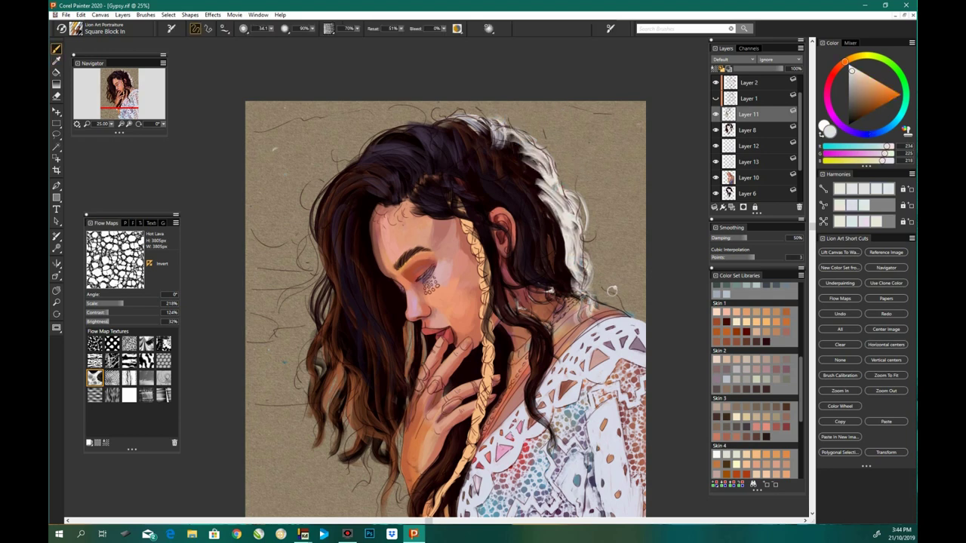
Step: With the Hair 3 brush, paint light strands between the earring and shoulder
{"action": "left_click", "coordinate": [76, 28]}
{"action": "scroll", "coordinate": [195, 226], "scroll_direction": "up", "scroll_amount": 2}
{"action": "left_click", "coordinate": [194, 189]}
{"action": "key", "text": "ctrl+plus"}
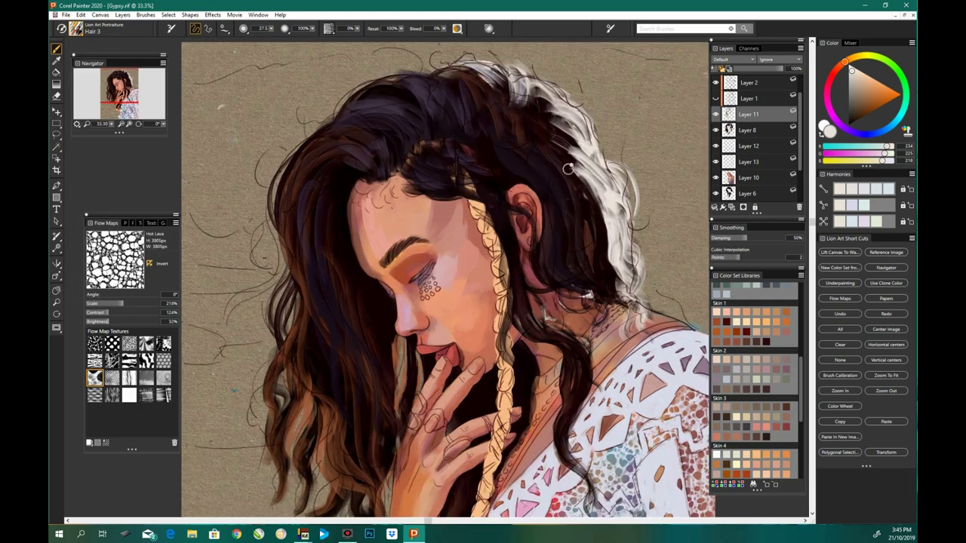
{"action": "left_click_drag", "start_coordinate": [567, 168], "coordinate": [615, 276]}
{"action": "left_click_drag", "start_coordinate": [604, 234], "coordinate": [648, 305]}
{"action": "left_click_drag", "start_coordinate": [607, 155], "coordinate": [641, 260]}
{"action": "left_click_drag", "start_coordinate": [596, 132], "coordinate": [619, 162]}
{"action": "key", "text": "ctrl+minus"}
{"action": "key", "text": "ctrl+minus"}
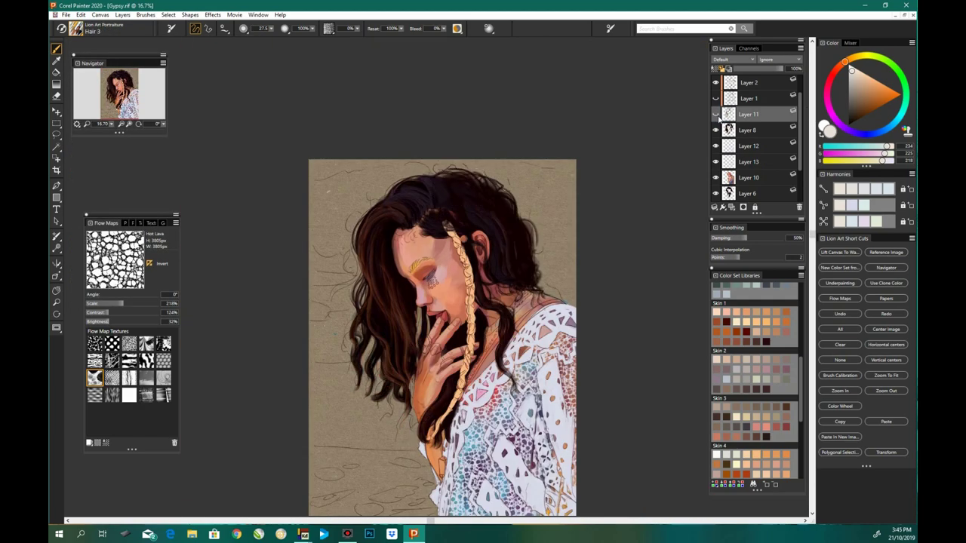
Step: Erase the light strands between earring and shoulder and near the top of the head
{"action": "key", "text": "n"}
{"action": "left_click_drag", "start_coordinate": [519, 224], "coordinate": [535, 285]}
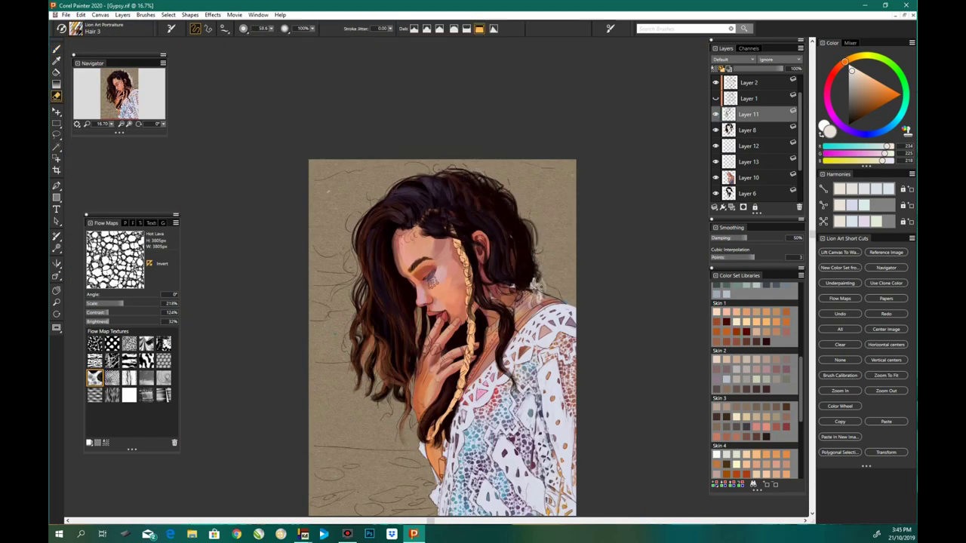
{"action": "key", "text": "ctrl+plus"}
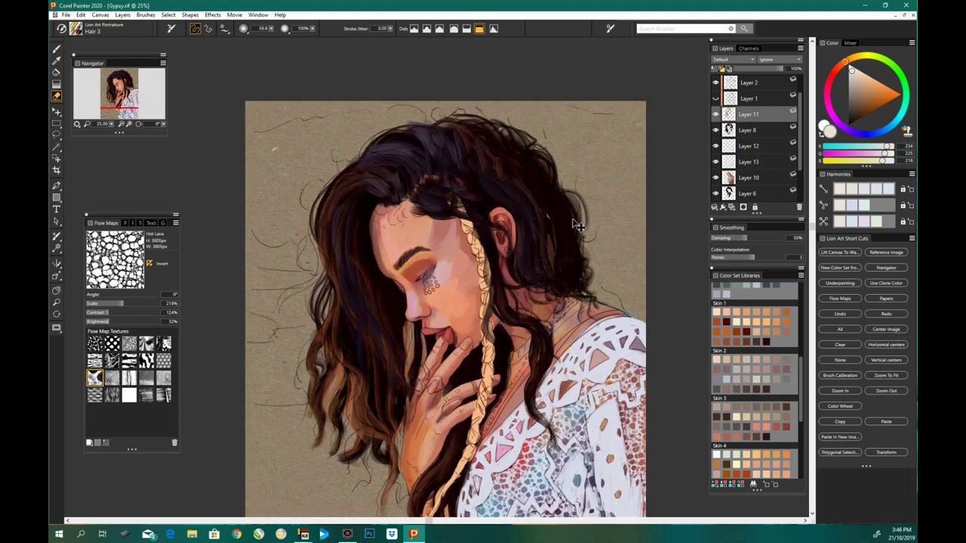
{"action": "left_click_drag", "start_coordinate": [452, 120], "coordinate": [498, 174]}
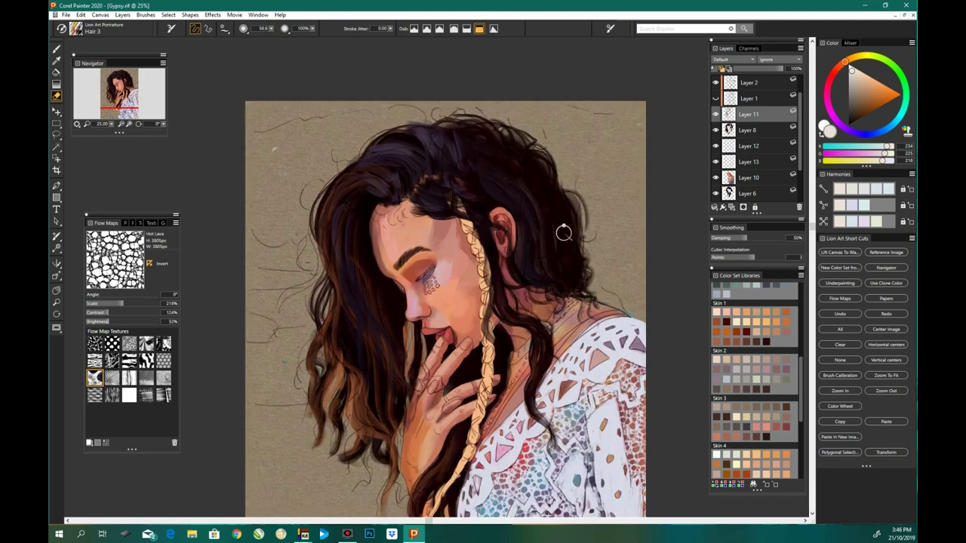
{"action": "key", "text": "b"}
Step: Sample a dark purplish brown from the hair with Square Block In
{"action": "left_click", "coordinate": [344, 279], "text": "alt"}
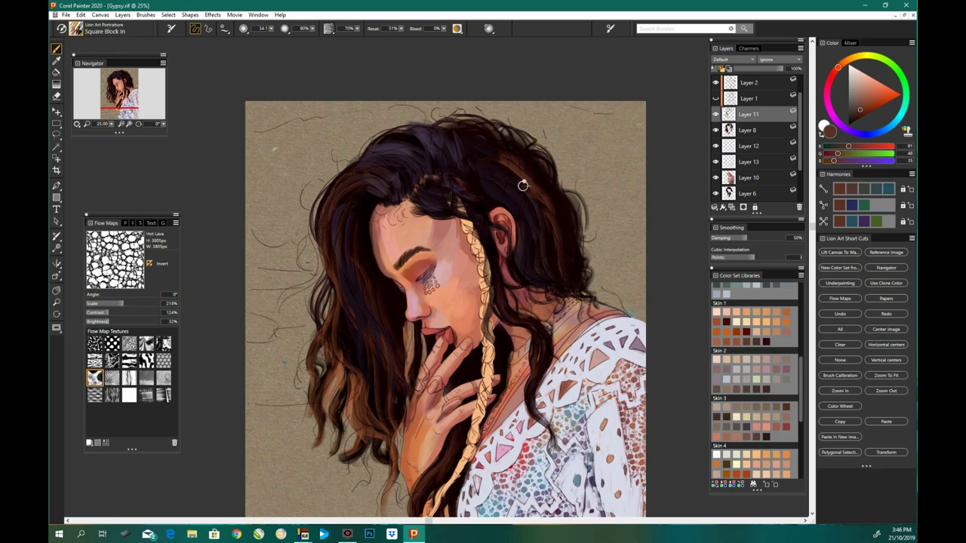
{"action": "left_click", "coordinate": [522, 236], "text": "alt"}
{"action": "left_click", "coordinate": [501, 152], "text": "alt"}
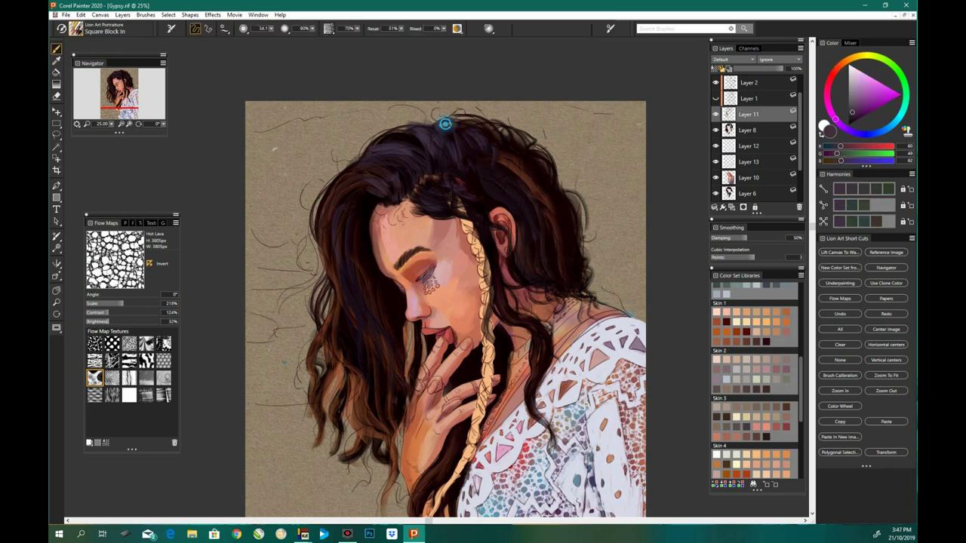
{"action": "key", "text": "ctrl+minus"}
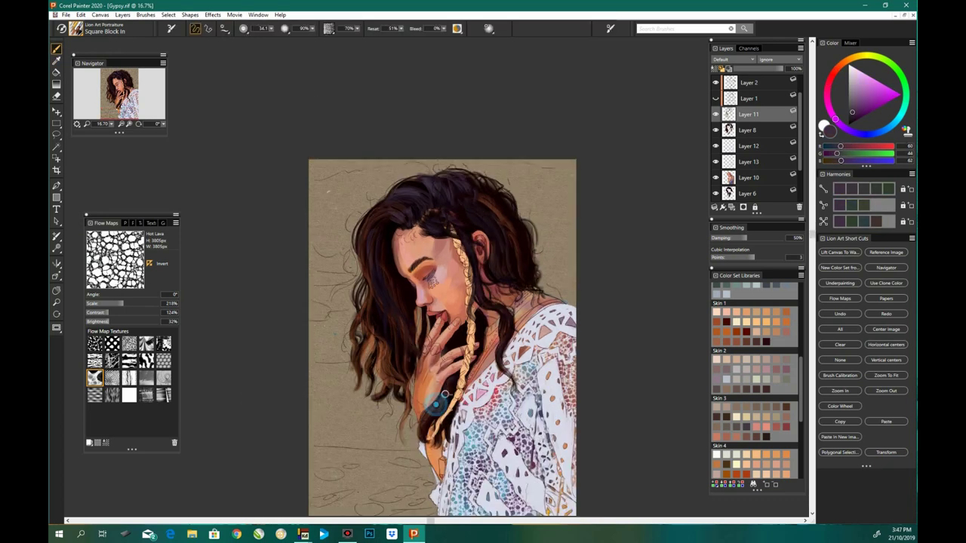
Step: Select the hair layer's painted outline, then clear the selection
{"action": "key", "text": "ctrl+plus"}
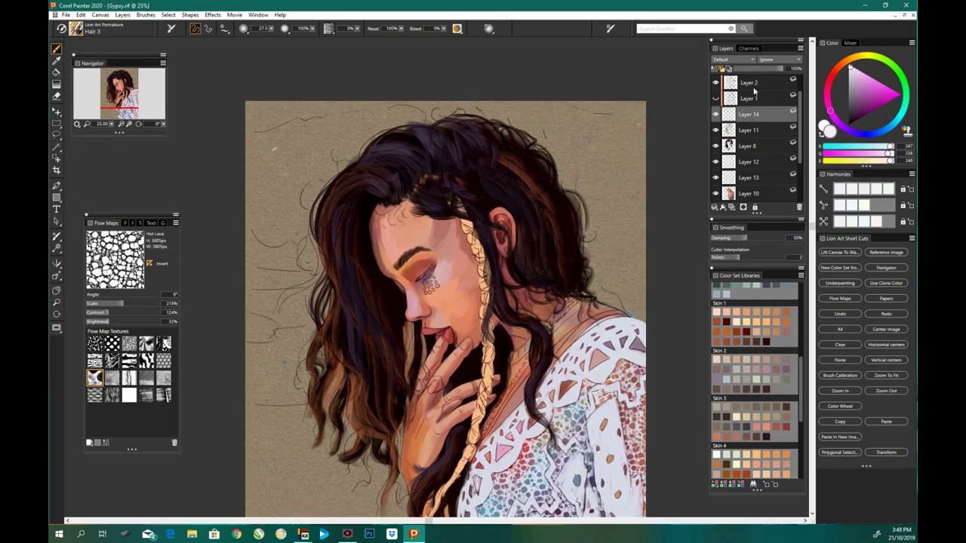
{"action": "right_click", "coordinate": [750, 130]}
{"action": "left_click", "coordinate": [823, 326]}
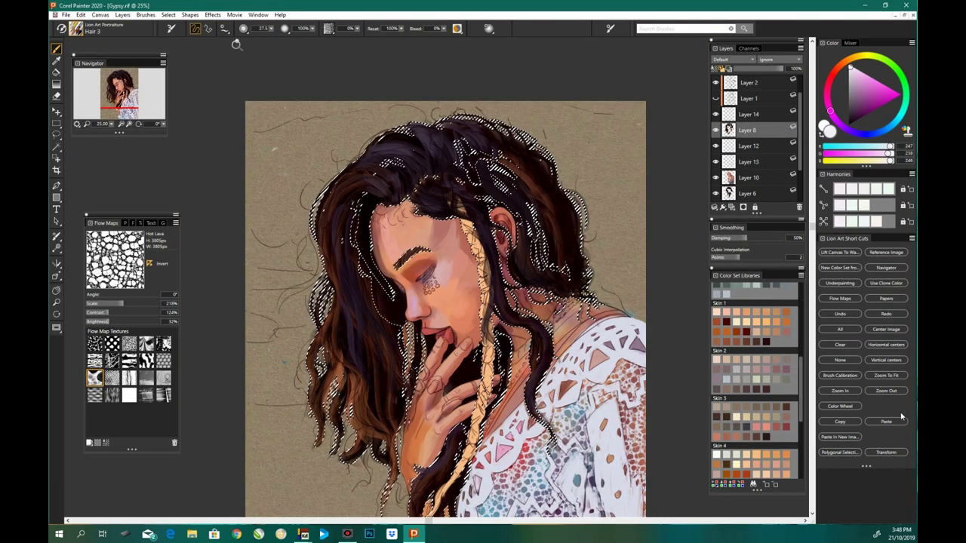
{"action": "left_click", "coordinate": [168, 14]}
{"action": "left_click", "coordinate": [201, 180]}
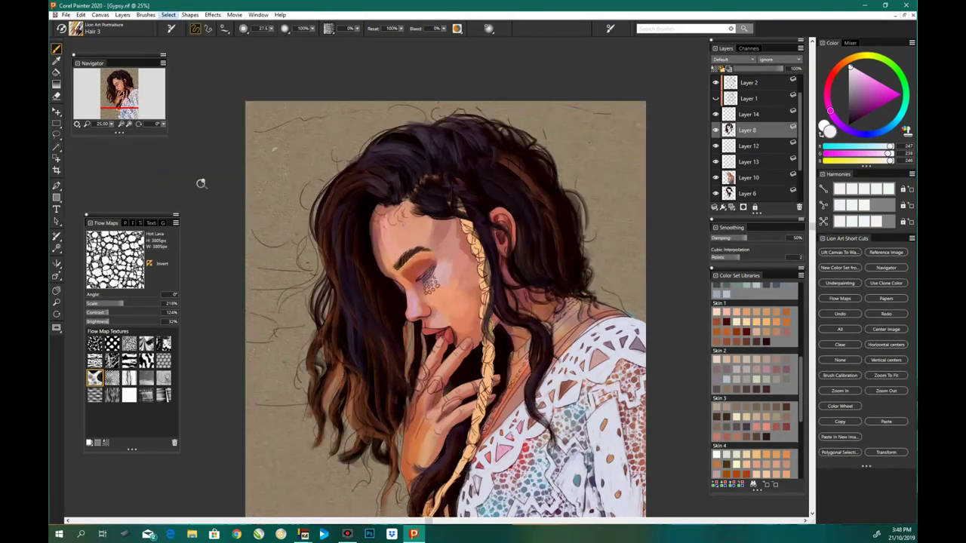
Step: On Layer 14, try the Hair Curly Texture brush at the crown and undo it
{"action": "left_click", "coordinate": [748, 114]}
{"action": "left_click", "coordinate": [76, 28]}
{"action": "left_click", "coordinate": [229, 279]}
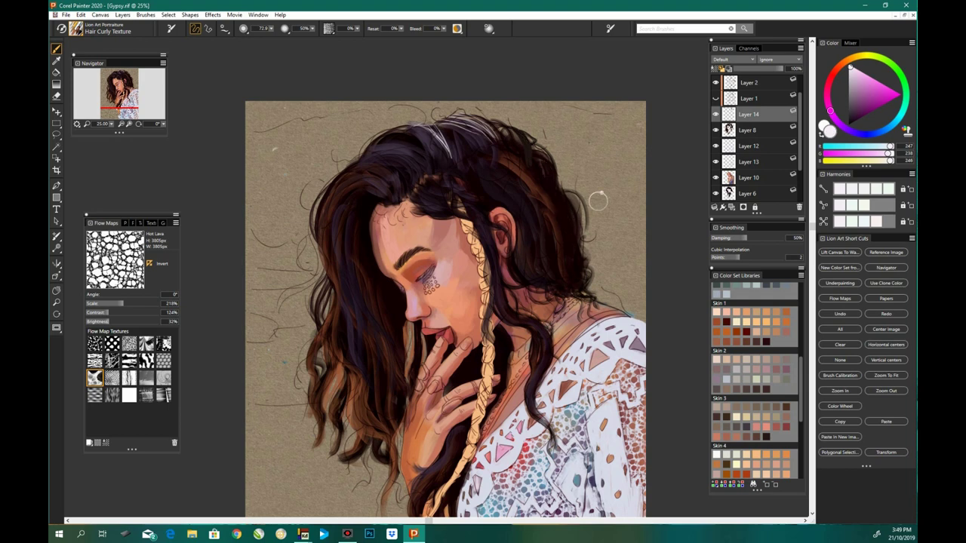
{"action": "left_click", "coordinate": [611, 27]}
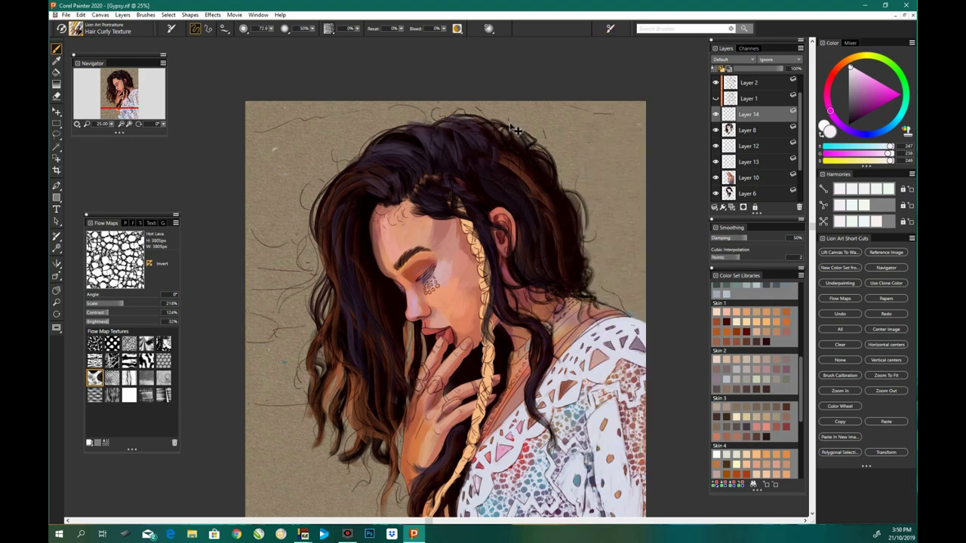
{"action": "mouse_move", "coordinate": [491, 125]}
{"action": "left_mouse_down"}
{"action": "mouse_move", "coordinate": [470, 155]}
{"action": "mouse_move", "coordinate": [527, 148]}
{"action": "left_mouse_up"}
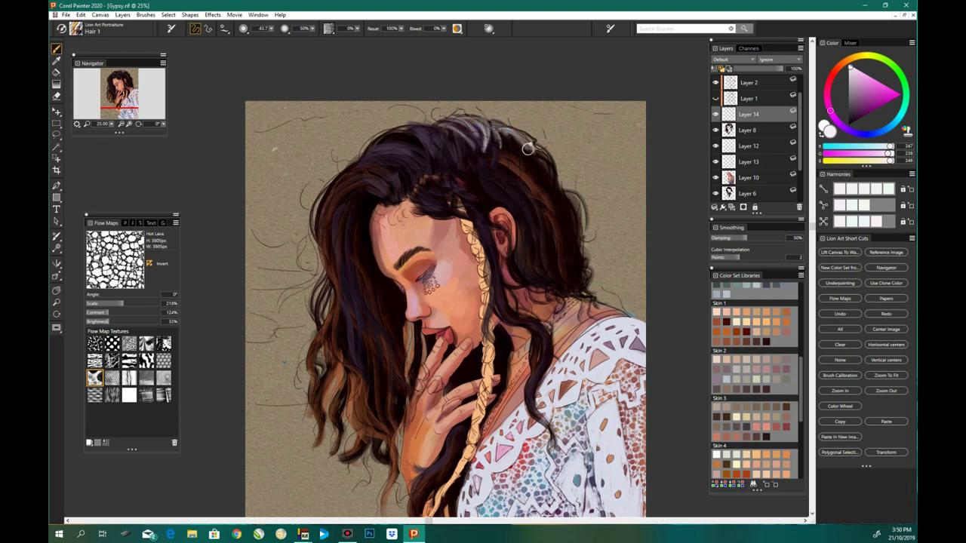
{"action": "key", "text": "ctrl+z"}
{"action": "key", "text": "ctrl+z"}
{"action": "key", "text": "ctrl+z"}
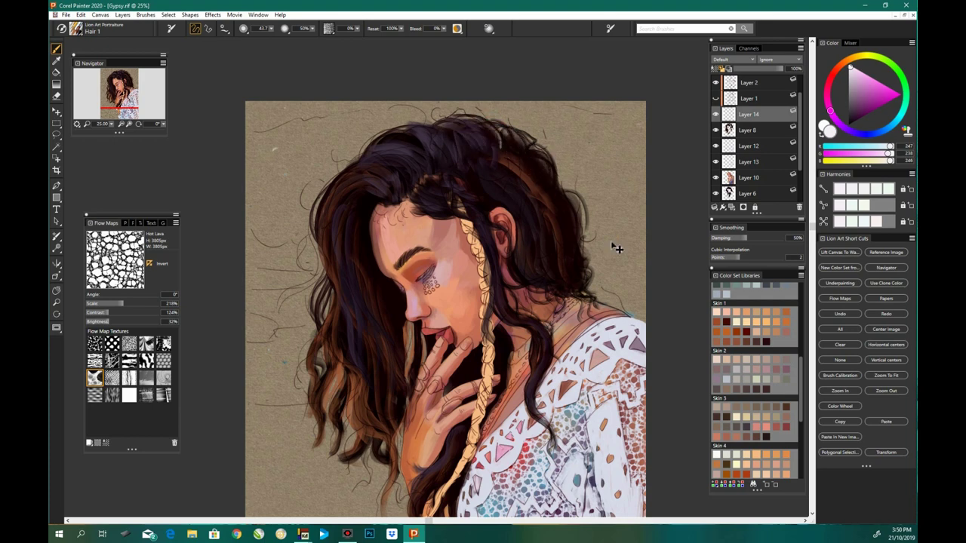
Step: With the Hair 5 brush, paint white strands across the crown and down the right side
{"action": "left_click", "coordinate": [75, 28]}
{"action": "scroll", "coordinate": [255, 151], "scroll_direction": "down", "scroll_amount": 1}
{"action": "left_click", "coordinate": [226, 225]}
{"action": "mouse_move", "coordinate": [506, 121]}
{"action": "left_mouse_down"}
{"action": "mouse_move", "coordinate": [456, 151]}
{"action": "mouse_move", "coordinate": [351, 151]}
{"action": "left_mouse_up"}
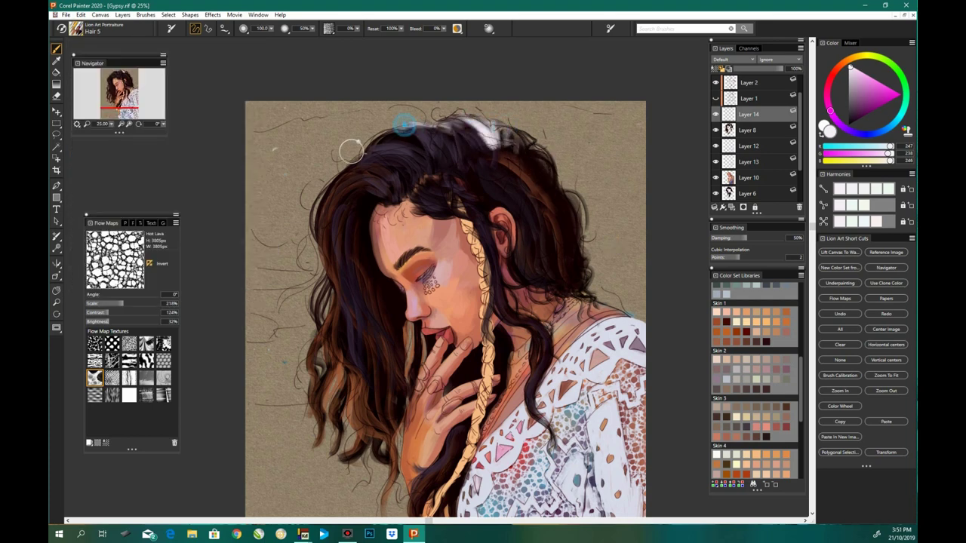
{"action": "mouse_move", "coordinate": [404, 125]}
{"action": "left_mouse_down"}
{"action": "mouse_move", "coordinate": [532, 136]}
{"action": "mouse_move", "coordinate": [558, 188]}
{"action": "left_mouse_up"}
{"action": "left_click_drag", "start_coordinate": [528, 158], "coordinate": [585, 225]}
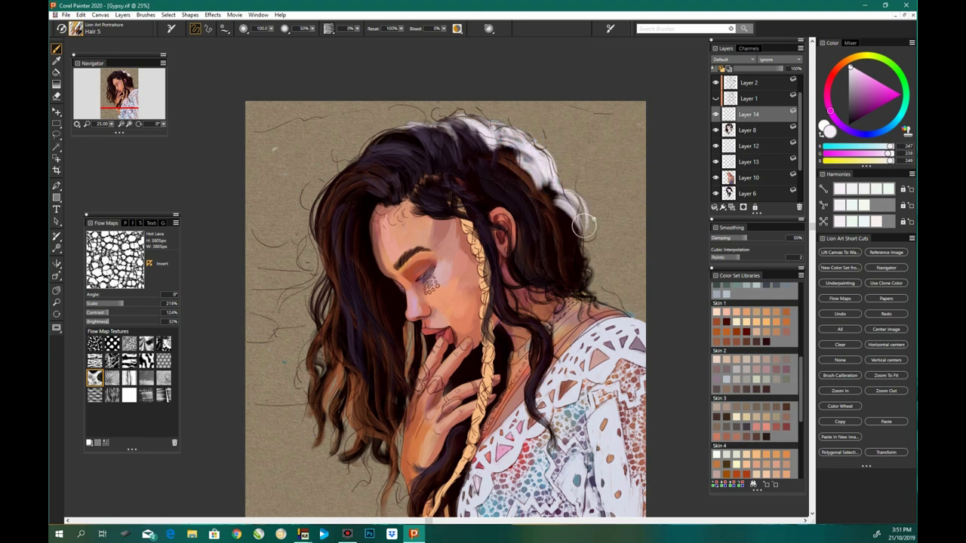
{"action": "left_click_drag", "start_coordinate": [550, 196], "coordinate": [575, 264]}
{"action": "left_click_drag", "start_coordinate": [562, 223], "coordinate": [585, 290]}
{"action": "mouse_move", "coordinate": [547, 178]}
{"action": "left_mouse_down"}
{"action": "mouse_move", "coordinate": [592, 317]}
{"action": "mouse_move", "coordinate": [566, 305]}
{"action": "mouse_move", "coordinate": [524, 325]}
{"action": "left_mouse_up"}
{"action": "left_click_drag", "start_coordinate": [581, 181], "coordinate": [547, 257]}
{"action": "mouse_move", "coordinate": [521, 140]}
{"action": "left_mouse_down"}
{"action": "mouse_move", "coordinate": [362, 151]}
{"action": "mouse_move", "coordinate": [313, 234]}
{"action": "left_mouse_up"}
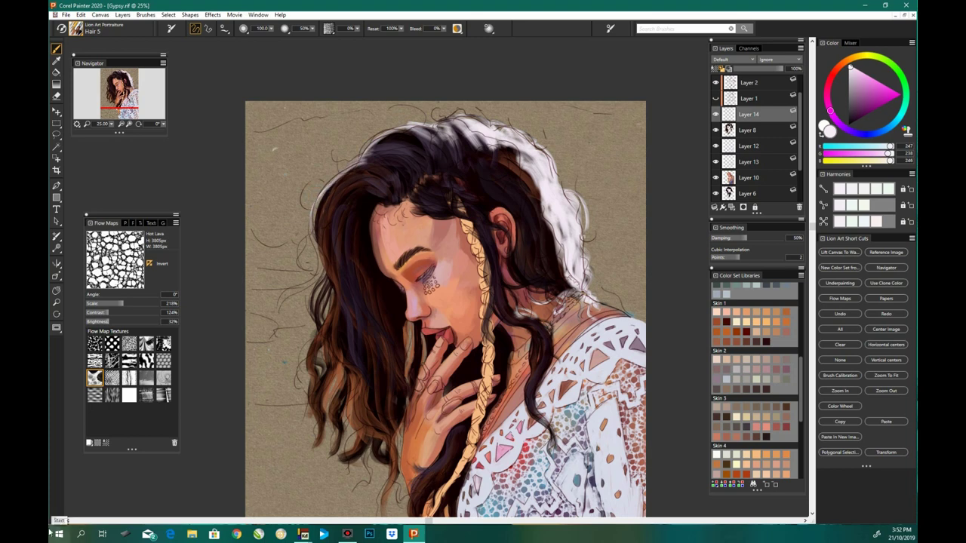
Step: Paint peach highlights down the left side of the hair and more white strands on the right
{"action": "left_click_drag", "start_coordinate": [328, 176], "coordinate": [317, 332]}
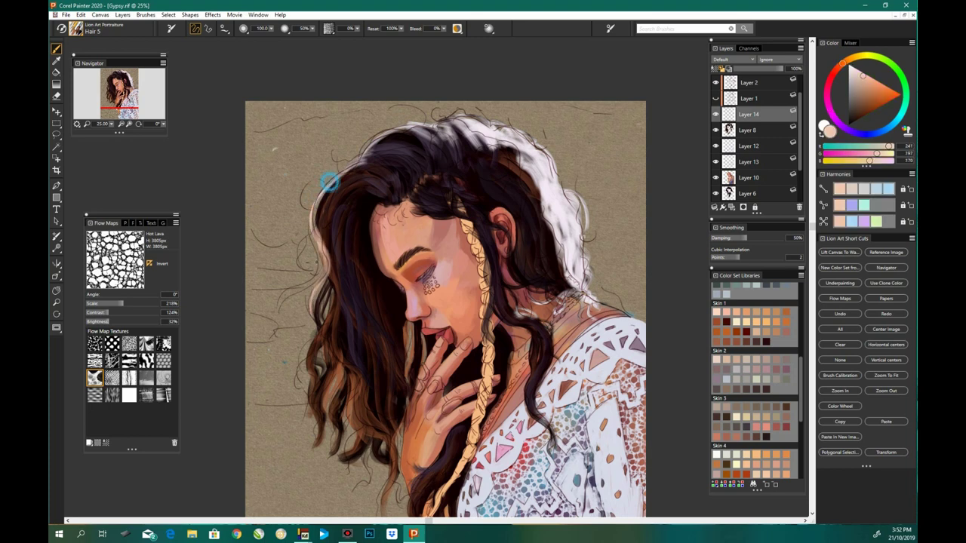
{"action": "left_click_drag", "start_coordinate": [313, 287], "coordinate": [327, 470]}
{"action": "left_click_drag", "start_coordinate": [324, 256], "coordinate": [313, 313]}
{"action": "left_click", "coordinate": [579, 226], "text": "alt"}
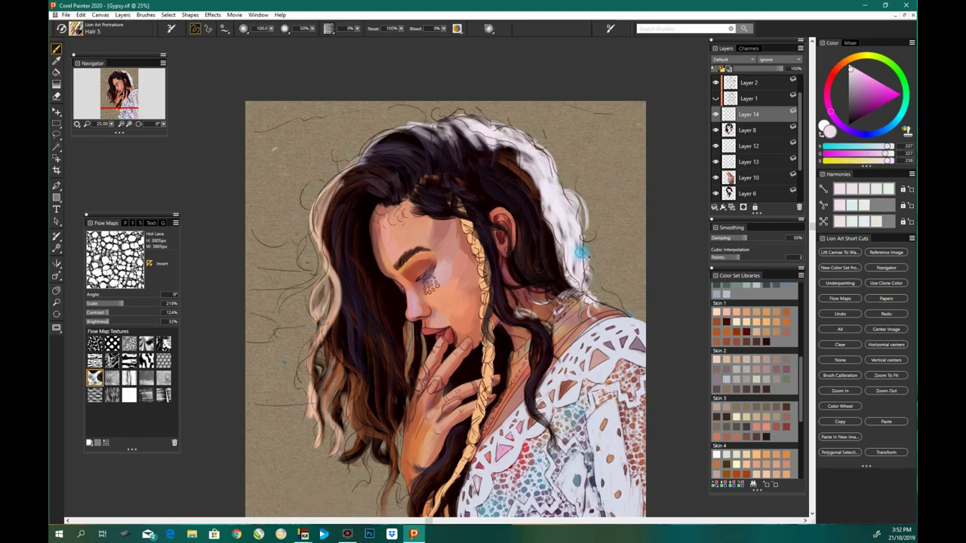
{"action": "mouse_move", "coordinate": [584, 241]}
{"action": "left_mouse_down"}
{"action": "mouse_move", "coordinate": [519, 306]}
{"action": "mouse_move", "coordinate": [547, 276]}
{"action": "left_mouse_up"}
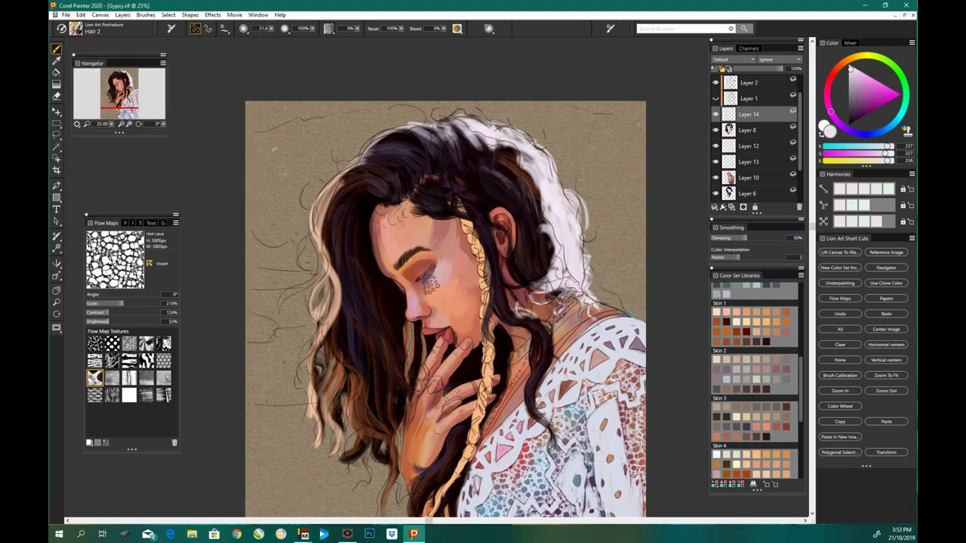
{"action": "key", "text": "ctrl+b"}
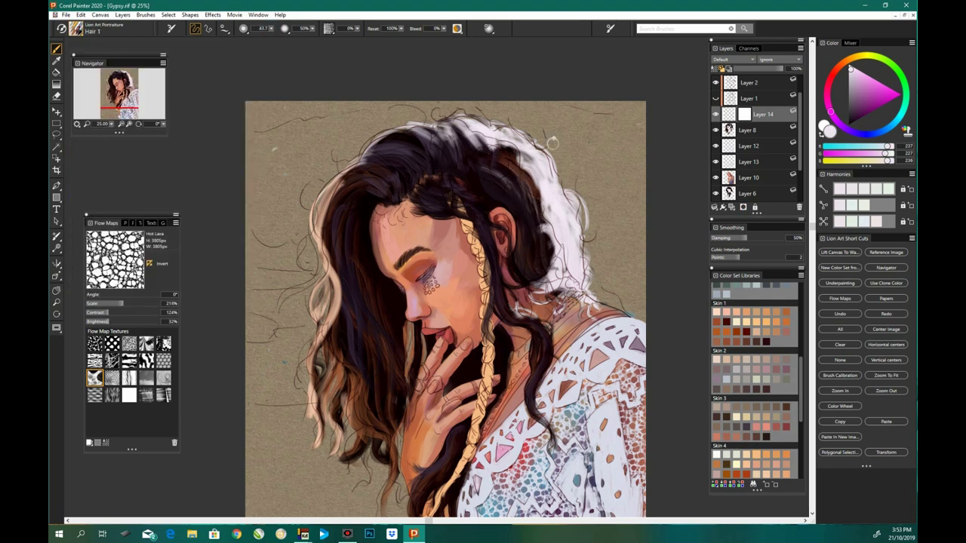
{"action": "key", "text": "ctrl+b"}
{"action": "left_click", "coordinate": [192, 155]}
Step: Paint near-black strokes over the white hair on the upper right, near the shoulder and at the crown
{"action": "left_click", "coordinate": [848, 107]}
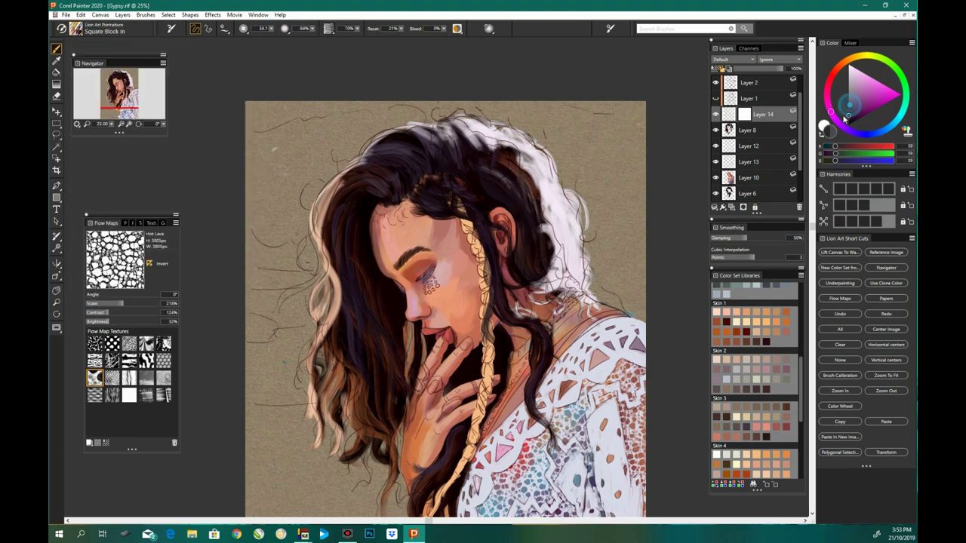
{"action": "mouse_move", "coordinate": [550, 197]}
{"action": "left_mouse_down"}
{"action": "mouse_move", "coordinate": [536, 276]}
{"action": "mouse_move", "coordinate": [546, 222]}
{"action": "mouse_move", "coordinate": [520, 160]}
{"action": "mouse_move", "coordinate": [448, 127]}
{"action": "mouse_move", "coordinate": [540, 192]}
{"action": "left_mouse_up"}
{"action": "left_click_drag", "start_coordinate": [338, 181], "coordinate": [313, 427]}
{"action": "left_click_drag", "start_coordinate": [558, 302], "coordinate": [541, 189]}
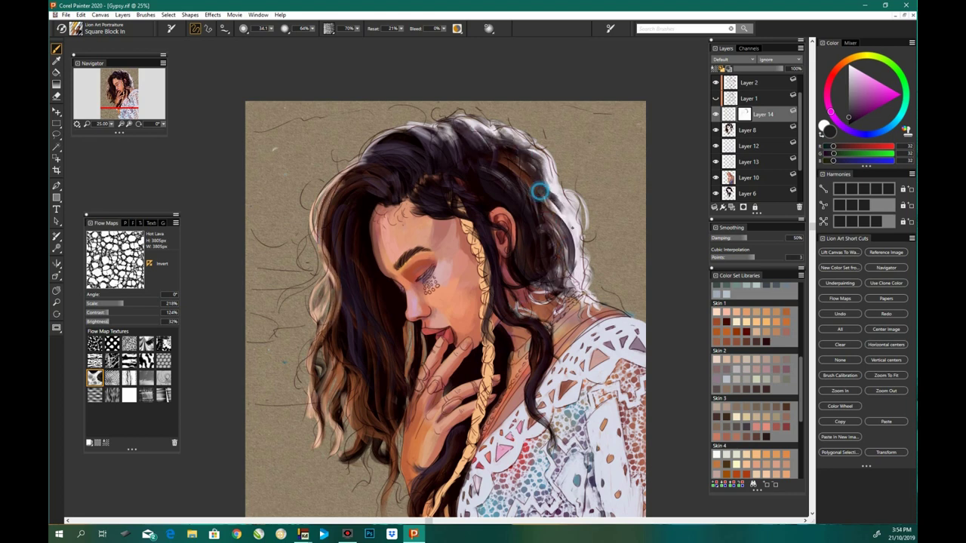
{"action": "left_click_drag", "start_coordinate": [574, 279], "coordinate": [543, 168]}
{"action": "mouse_move", "coordinate": [483, 124]}
{"action": "left_mouse_down"}
{"action": "mouse_move", "coordinate": [355, 170]}
{"action": "mouse_move", "coordinate": [554, 189]}
{"action": "left_mouse_up"}
{"action": "left_click_drag", "start_coordinate": [592, 313], "coordinate": [549, 226]}
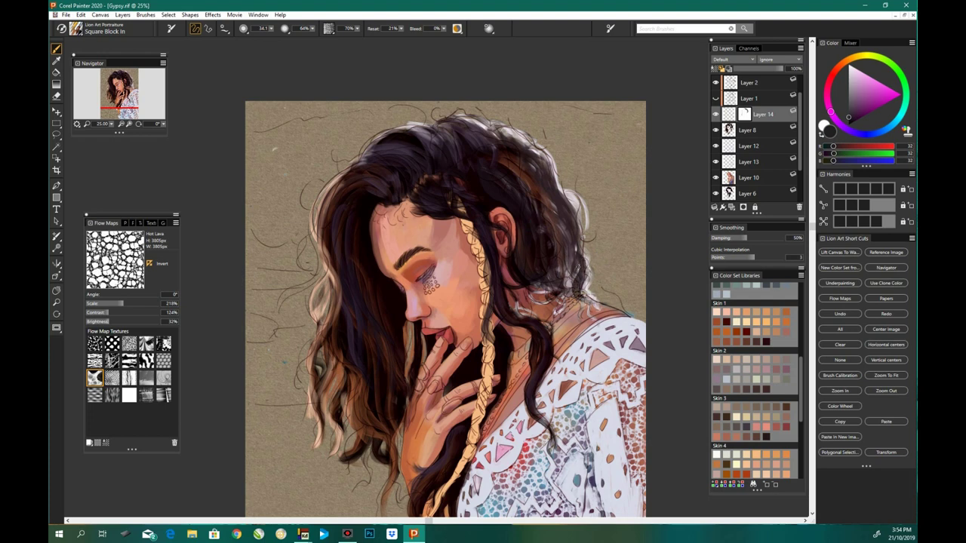
{"action": "left_click_drag", "start_coordinate": [581, 286], "coordinate": [558, 192]}
{"action": "left_click_drag", "start_coordinate": [584, 313], "coordinate": [559, 252]}
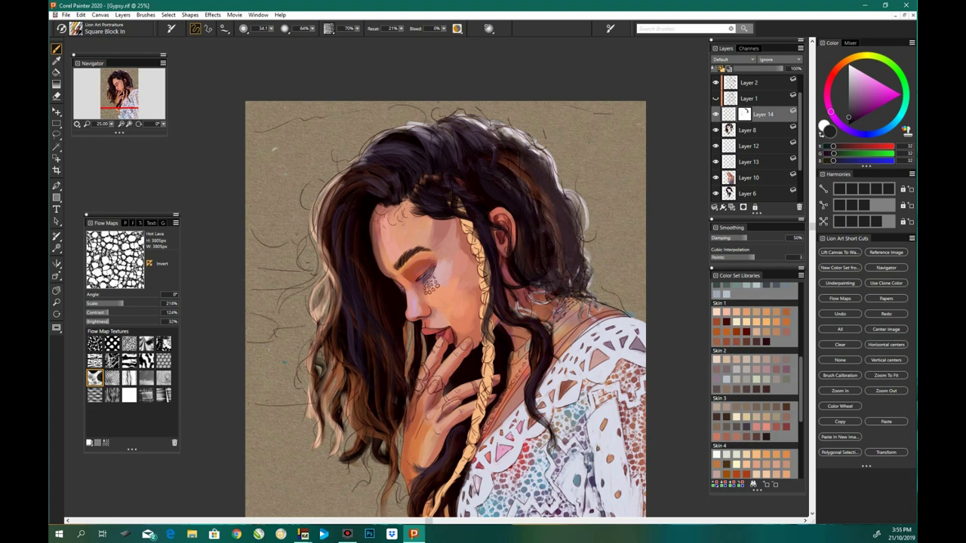
{"action": "left_click_drag", "start_coordinate": [521, 139], "coordinate": [400, 128]}
Step: Paint light grey strands down the right side of the hair and at the crown
{"action": "left_click", "coordinate": [371, 105], "text": "alt"}
{"action": "left_click_drag", "start_coordinate": [563, 207], "coordinate": [585, 298]}
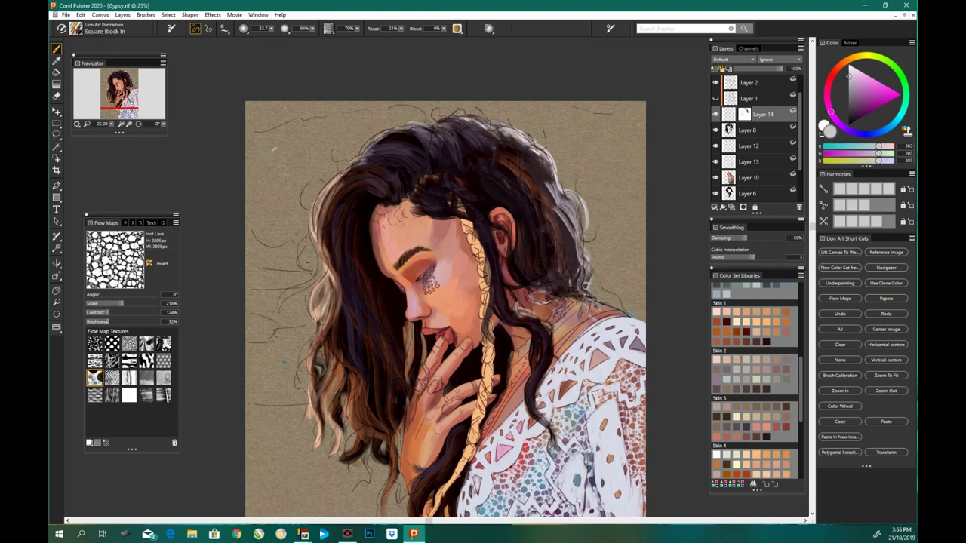
{"action": "left_click_drag", "start_coordinate": [573, 256], "coordinate": [593, 313]}
{"action": "mouse_move", "coordinate": [551, 182]}
{"action": "left_mouse_down"}
{"action": "mouse_move", "coordinate": [500, 139]}
{"action": "mouse_move", "coordinate": [554, 189]}
{"action": "mouse_move", "coordinate": [548, 217]}
{"action": "mouse_move", "coordinate": [575, 282]}
{"action": "left_mouse_up"}
{"action": "left_click_drag", "start_coordinate": [570, 193], "coordinate": [581, 269]}
{"action": "mouse_move", "coordinate": [495, 143]}
{"action": "left_mouse_down"}
{"action": "mouse_move", "coordinate": [453, 121]}
{"action": "mouse_move", "coordinate": [507, 140]}
{"action": "left_mouse_up"}
{"action": "left_click_drag", "start_coordinate": [422, 134], "coordinate": [419, 135]}
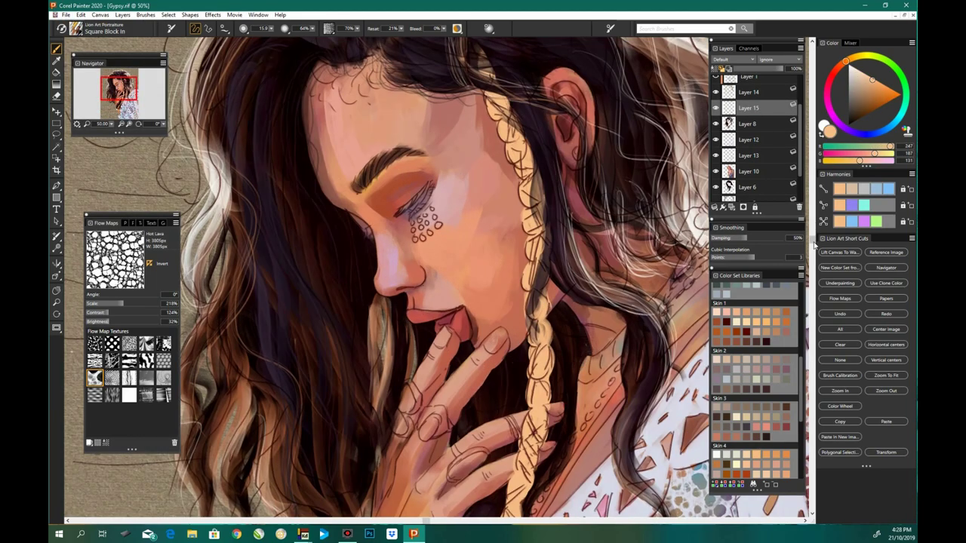
Step: Lighten the lower braid and paint the upper braid darker gold, checking the sketch underneath
{"action": "scroll", "coordinate": [496, 379], "scroll_direction": "down", "scroll_amount": 5}
{"action": "mouse_move", "coordinate": [449, 440]}
{"action": "left_mouse_down"}
{"action": "mouse_move", "coordinate": [430, 470]}
{"action": "mouse_move", "coordinate": [471, 424]}
{"action": "left_mouse_up"}
{"action": "mouse_move", "coordinate": [543, 155]}
{"action": "left_mouse_down"}
{"action": "mouse_move", "coordinate": [510, 305]}
{"action": "mouse_move", "coordinate": [423, 491]}
{"action": "left_mouse_up"}
{"action": "left_click", "coordinate": [715, 124]}
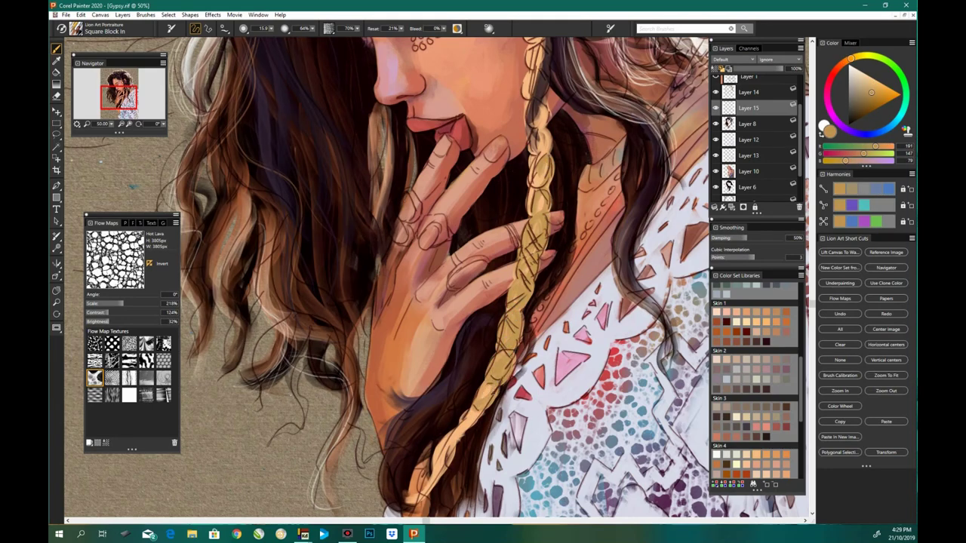
{"action": "left_click", "coordinate": [722, 124]}
Step: On Layer 15, fill the braid with flat gold from the ear down toward the hand
{"action": "left_click", "coordinate": [746, 108]}
{"action": "scroll", "coordinate": [504, 175], "scroll_direction": "down", "scroll_amount": 3}
{"action": "scroll", "coordinate": [503, 175], "scroll_direction": "up", "scroll_amount": 8}
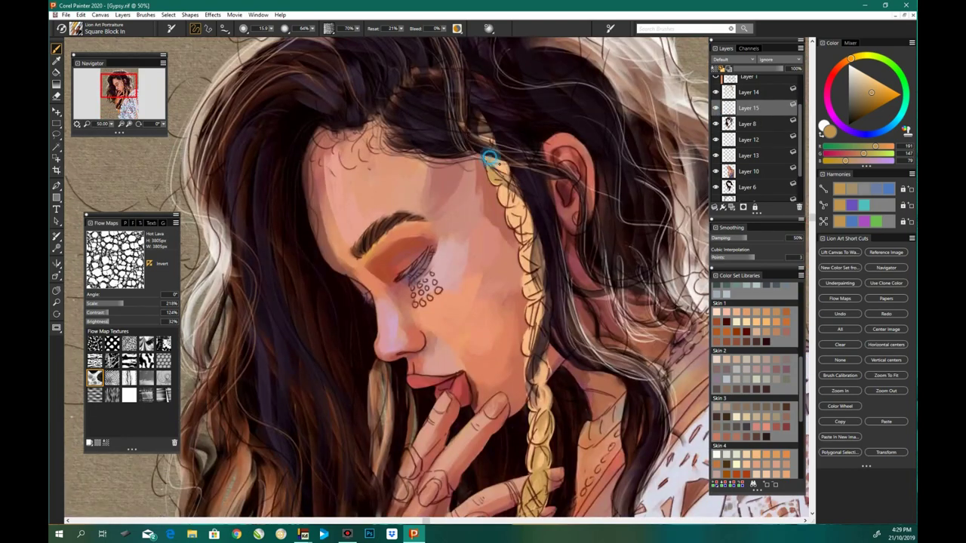
{"action": "mouse_move", "coordinate": [504, 177]}
{"action": "left_mouse_down"}
{"action": "mouse_move", "coordinate": [534, 269]}
{"action": "mouse_move", "coordinate": [537, 468]}
{"action": "left_mouse_up"}
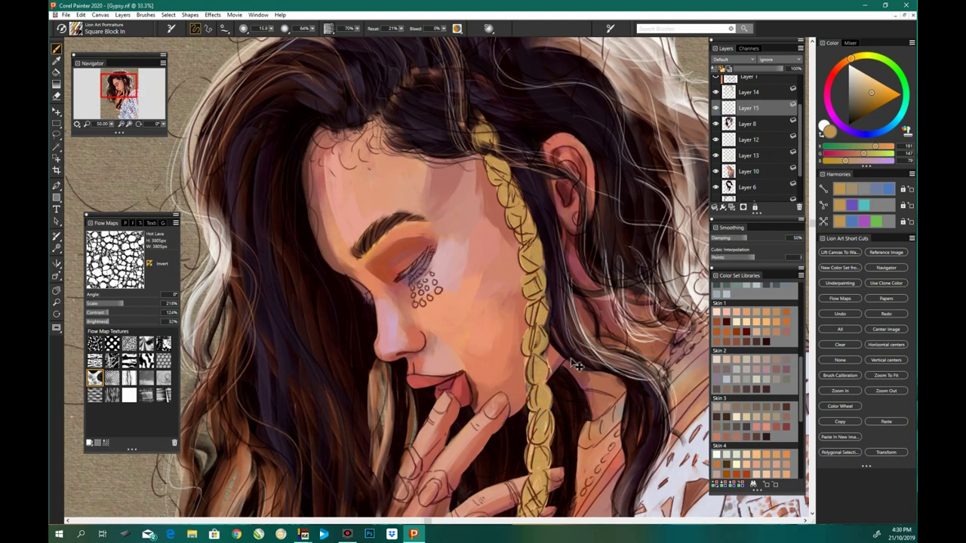
{"action": "key", "text": "ctrl+minus"}
Step: Pick greyish brown, dark plum and peach skin colours while reviewing the head
{"action": "left_click", "coordinate": [855, 95]}
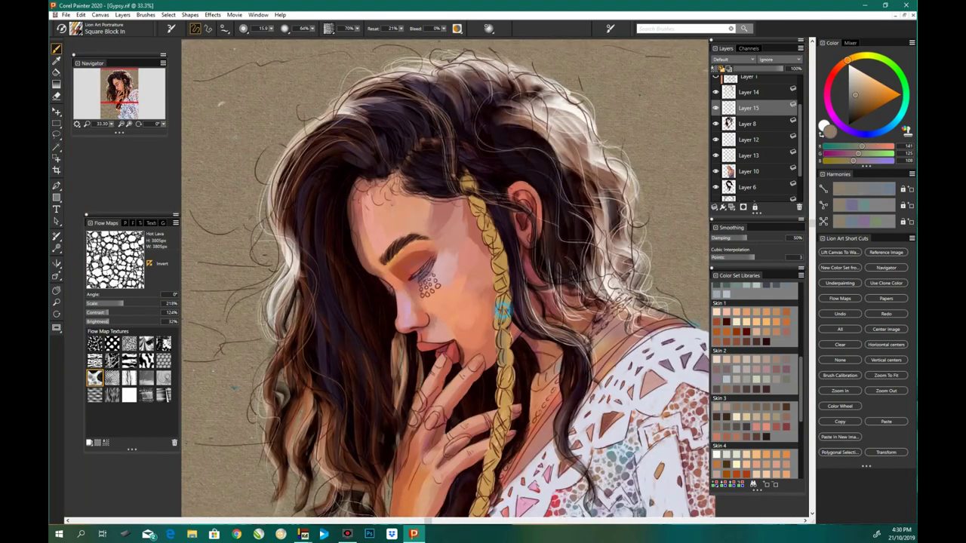
{"action": "scroll", "coordinate": [495, 471], "scroll_direction": "down", "scroll_amount": 3}
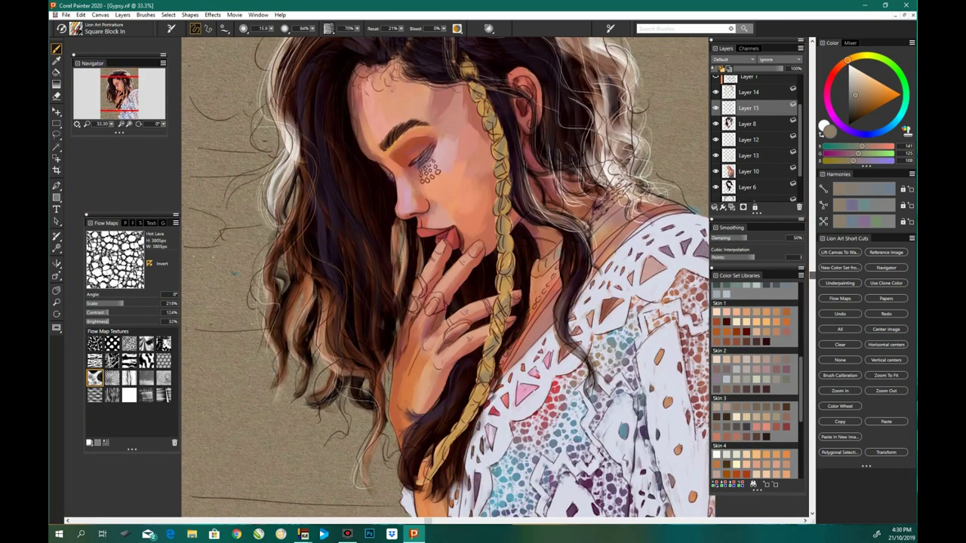
{"action": "left_click", "coordinate": [452, 420], "text": "alt"}
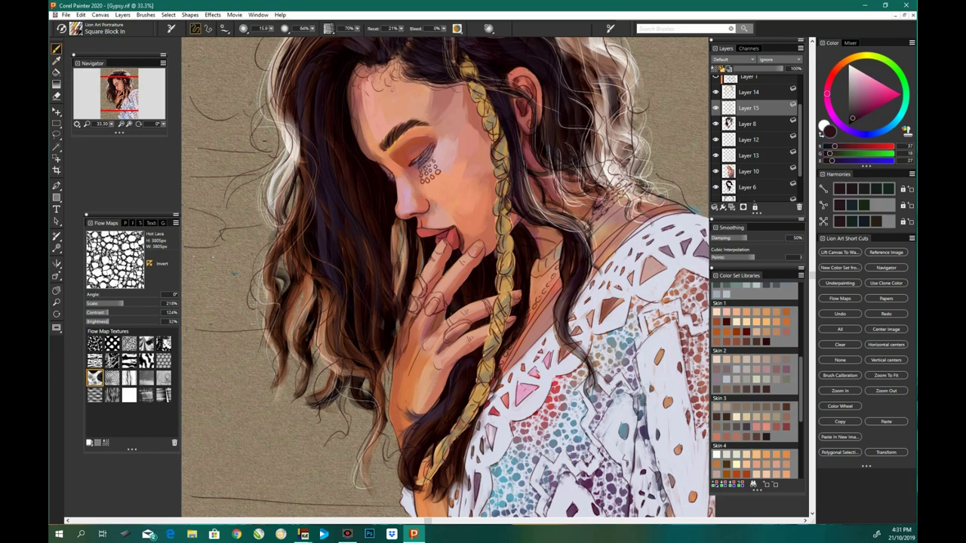
{"action": "left_click", "coordinate": [419, 106], "text": "alt"}
{"action": "scroll", "coordinate": [422, 114], "scroll_direction": "up", "scroll_amount": 1}
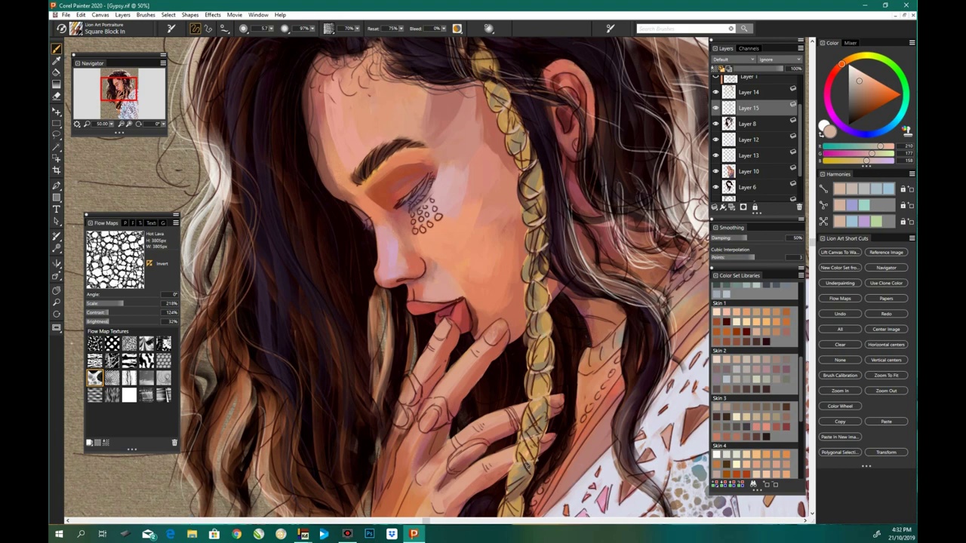
{"action": "scroll", "coordinate": [459, 421], "scroll_direction": "down", "scroll_amount": 5}
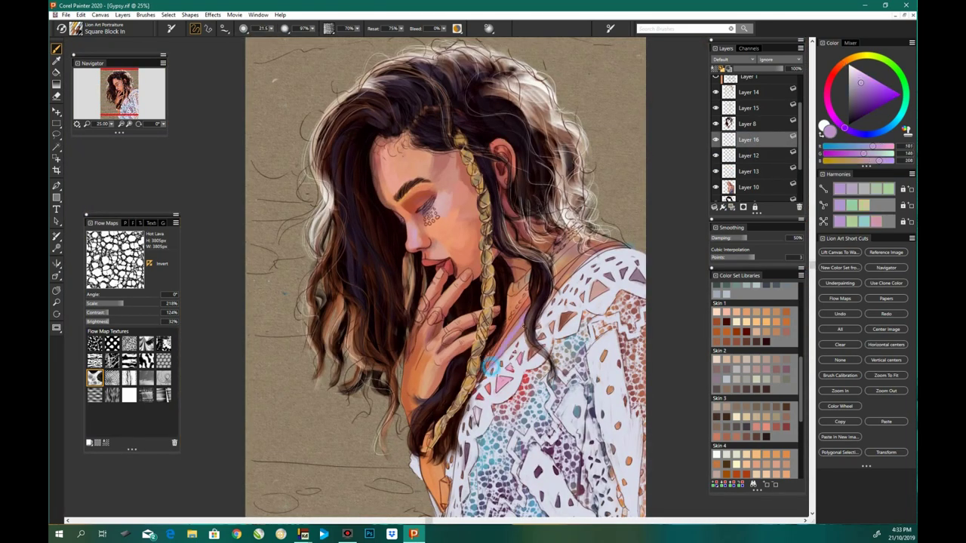
Step: Paint a purple shoulder strap and move Layer 16 below Layer 13
{"action": "left_click_drag", "start_coordinate": [555, 291], "coordinate": [625, 243]}
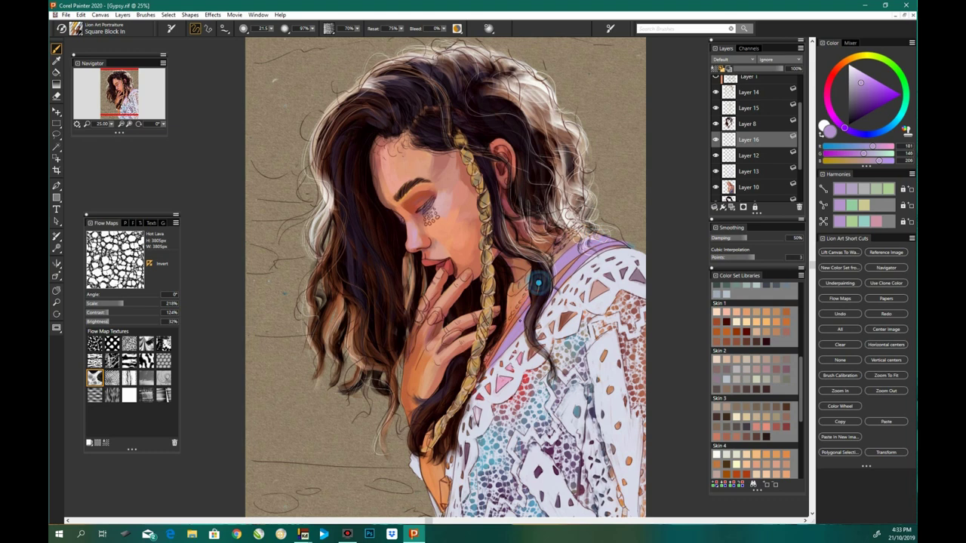
{"action": "scroll", "coordinate": [603, 287], "scroll_direction": "down", "scroll_amount": 2}
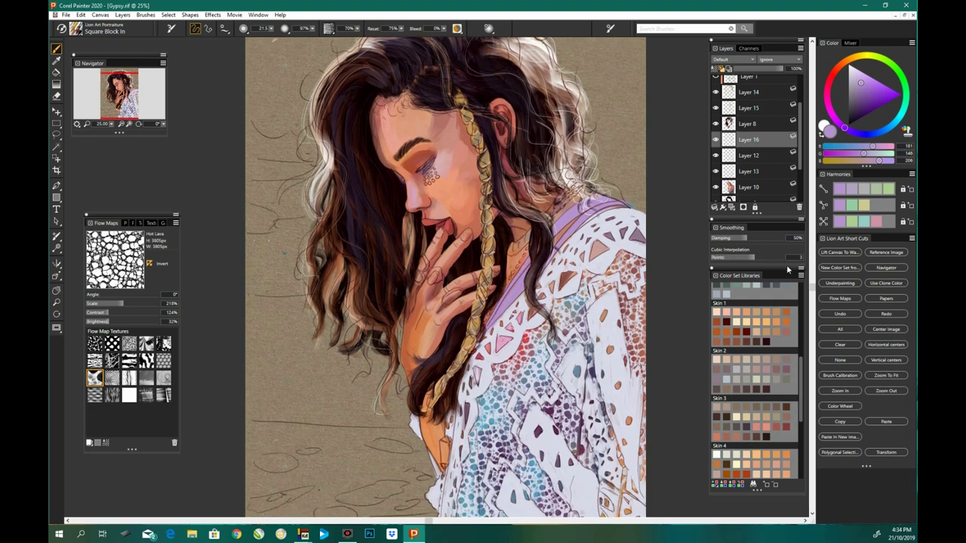
{"action": "left_click", "coordinate": [537, 189], "text": "alt"}
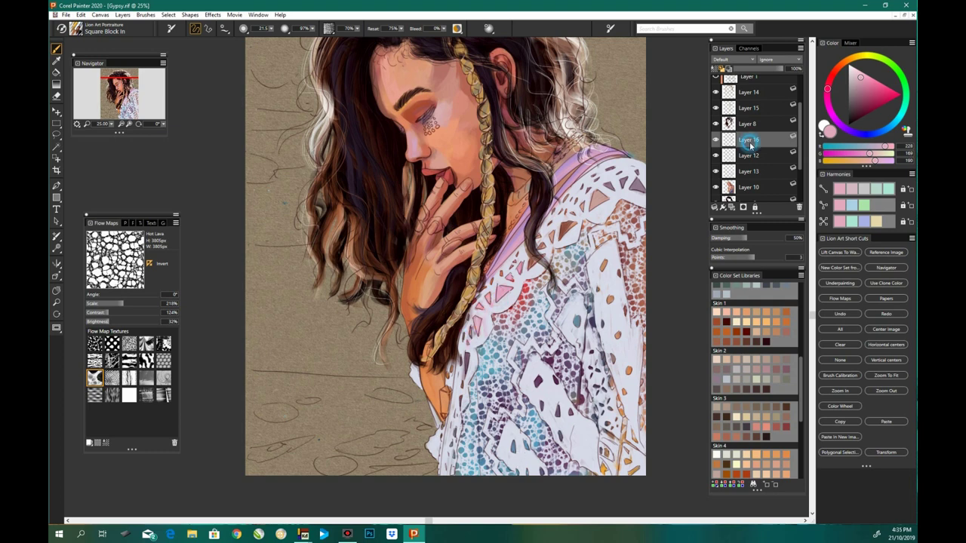
{"action": "left_click_drag", "start_coordinate": [749, 145], "coordinate": [749, 171]}
Step: Speckle the lace blouse with pink, muted pink, dark brown and dark purple dots
{"action": "mouse_move", "coordinate": [487, 339]}
{"action": "left_mouse_down"}
{"action": "mouse_move", "coordinate": [475, 426]}
{"action": "mouse_move", "coordinate": [497, 321]}
{"action": "mouse_move", "coordinate": [539, 468]}
{"action": "left_mouse_up"}
{"action": "mouse_move", "coordinate": [547, 378]}
{"action": "left_mouse_down"}
{"action": "mouse_move", "coordinate": [574, 249]}
{"action": "mouse_move", "coordinate": [630, 241]}
{"action": "left_mouse_up"}
{"action": "left_click", "coordinate": [585, 332], "text": "alt"}
{"action": "left_click", "coordinate": [603, 239], "text": "alt"}
{"action": "left_click", "coordinate": [629, 425], "text": "alt"}
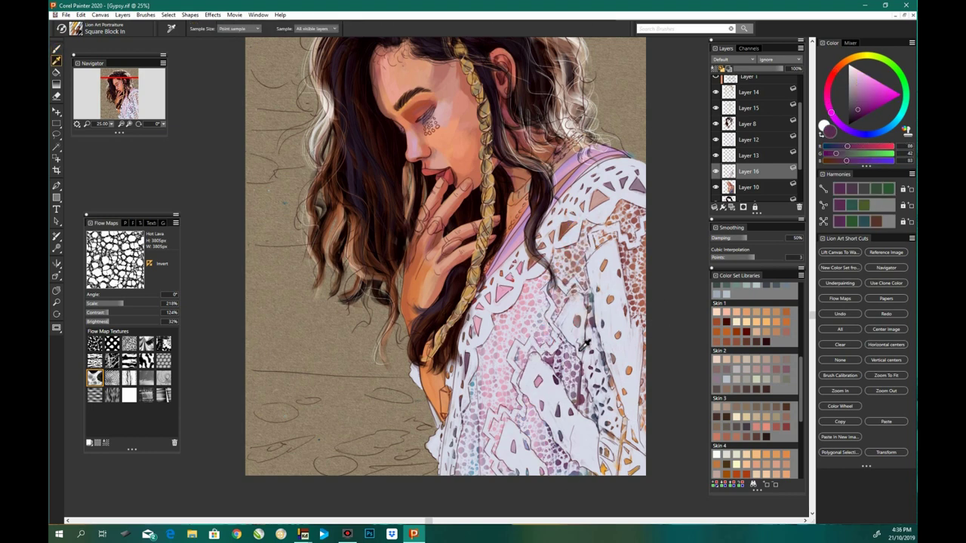
{"action": "left_click_drag", "start_coordinate": [574, 347], "coordinate": [543, 461]}
{"action": "mouse_move", "coordinate": [528, 344]}
{"action": "left_mouse_down"}
{"action": "mouse_move", "coordinate": [490, 468]}
{"action": "mouse_move", "coordinate": [494, 320]}
{"action": "left_mouse_up"}
{"action": "key", "text": "ctrl+minus"}
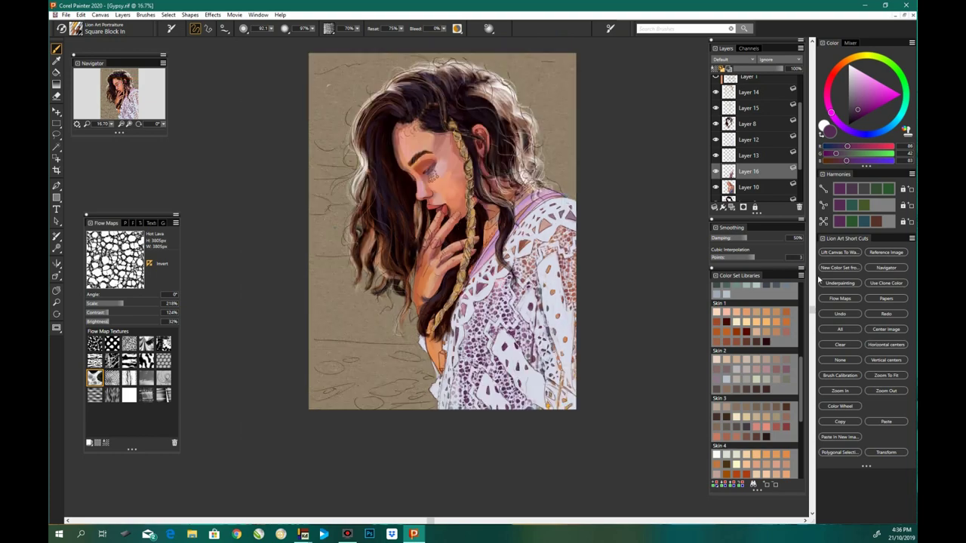
Step: Darken the strap where it meets the braid and touch up the blouse in light pink
{"action": "left_click_drag", "start_coordinate": [537, 234], "coordinate": [508, 261]}
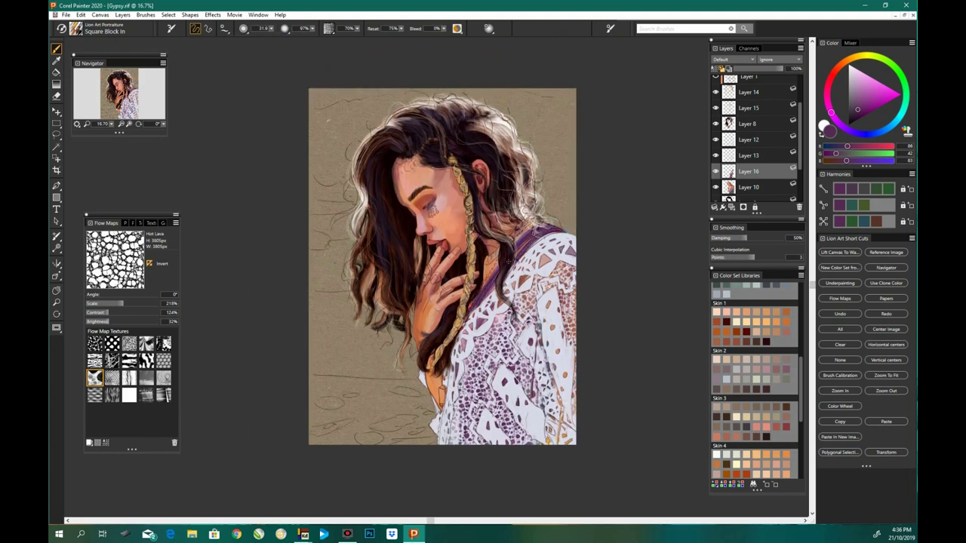
{"action": "left_click", "coordinate": [560, 294], "text": "alt"}
{"action": "key", "text": "ctrl+plus"}
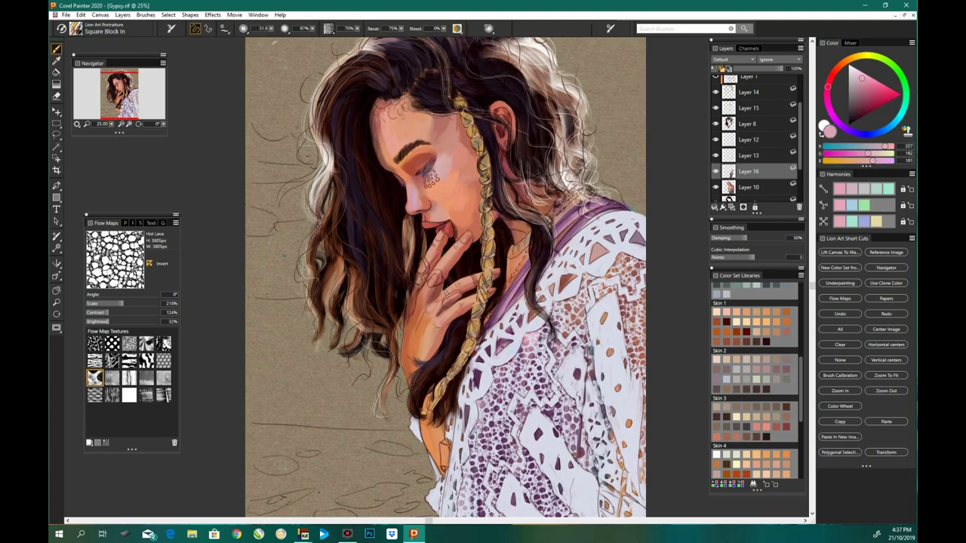
{"action": "scroll", "coordinate": [508, 256], "scroll_direction": "down", "scroll_amount": 2}
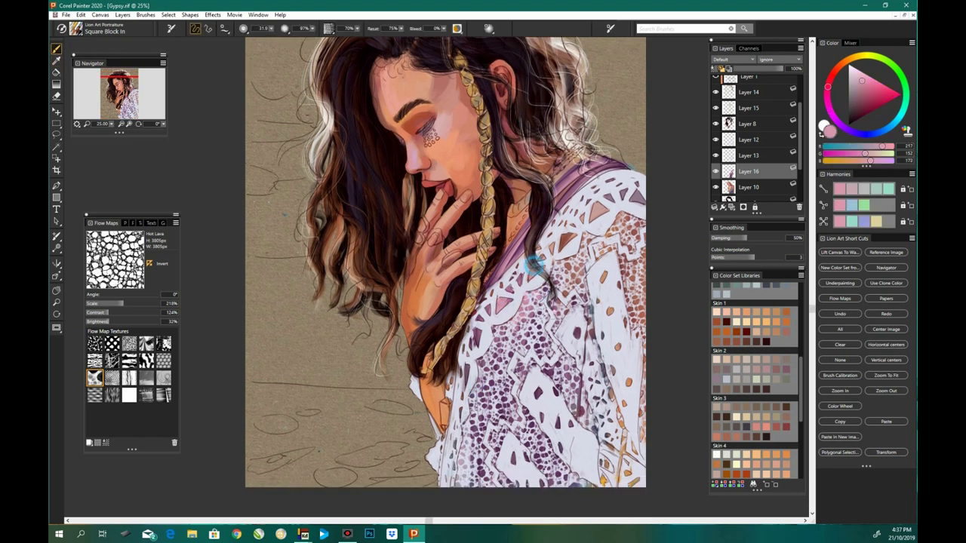
{"action": "key", "text": "n"}
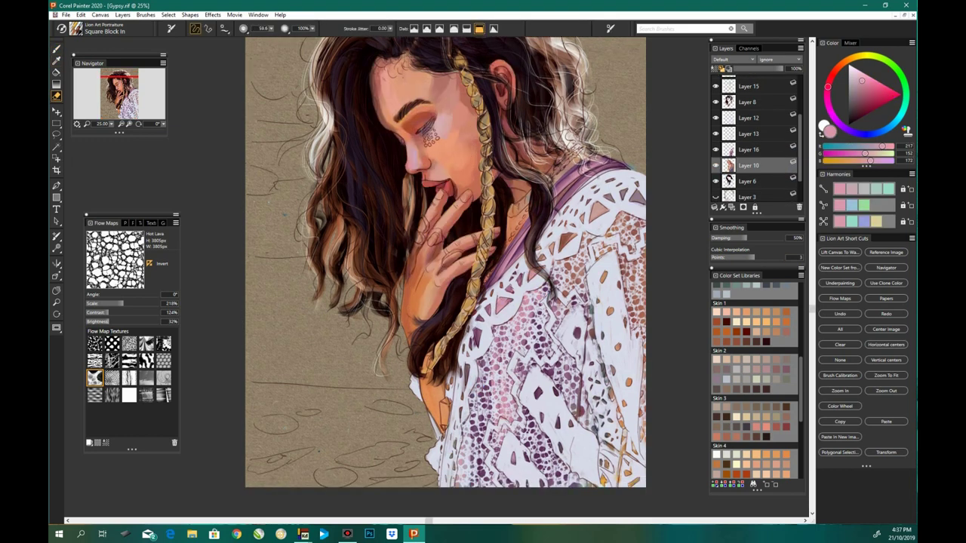
{"action": "scroll", "coordinate": [812, 320], "scroll_direction": "down", "scroll_amount": 1}
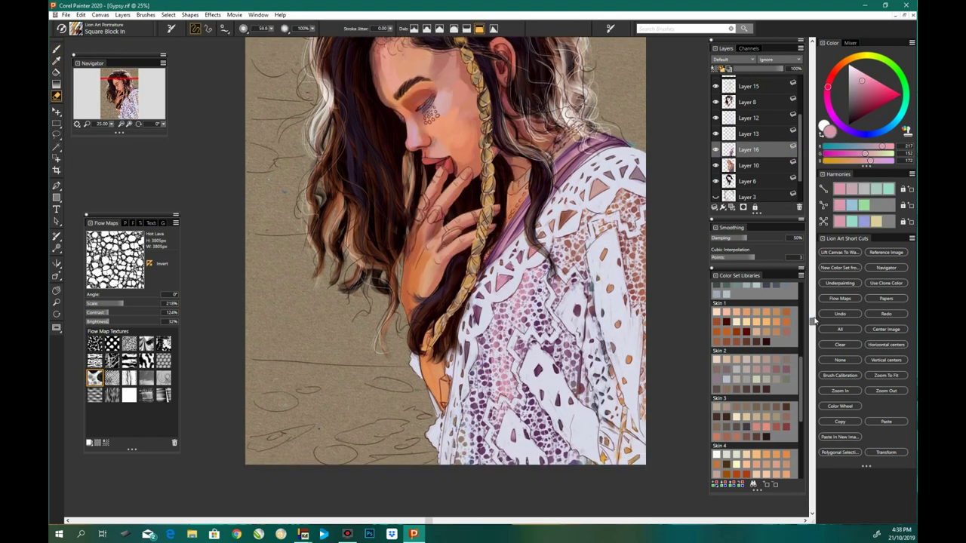
{"action": "key", "text": "b"}
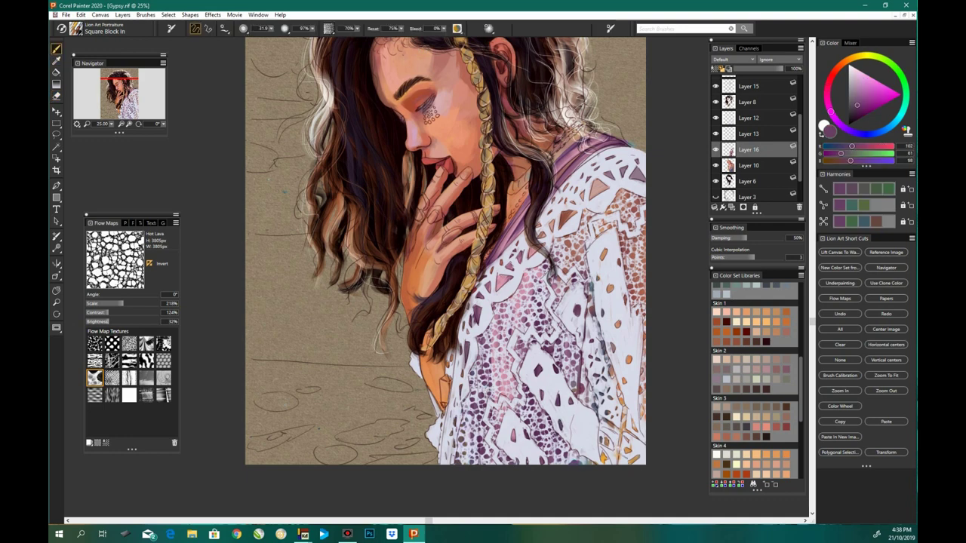
Step: Pick dark purple and peach orange colours, then add a new empty Layer 17
{"action": "left_click", "coordinate": [598, 455], "text": "alt"}
{"action": "key", "text": "ctrl+minus"}
{"action": "left_click", "coordinate": [557, 260], "text": "alt"}
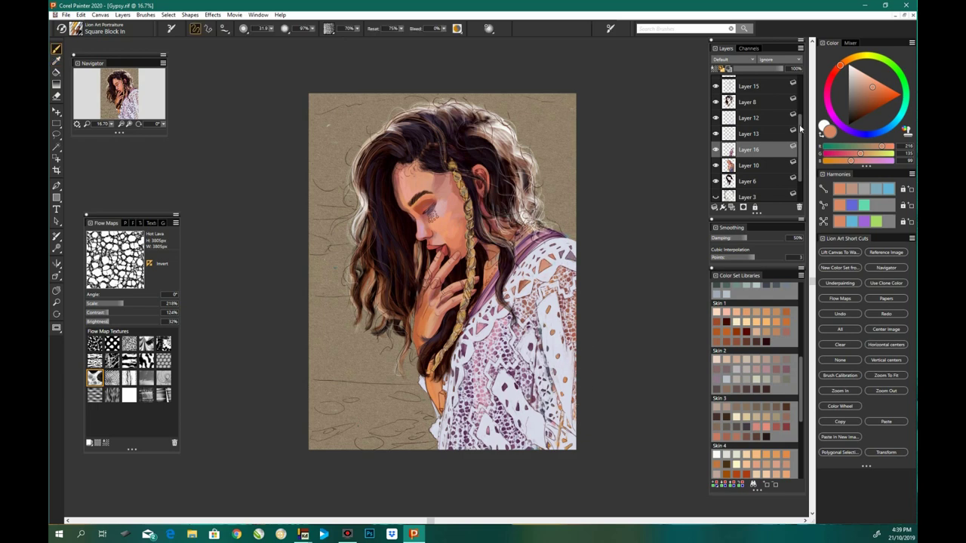
{"action": "left_click", "coordinate": [743, 206]}
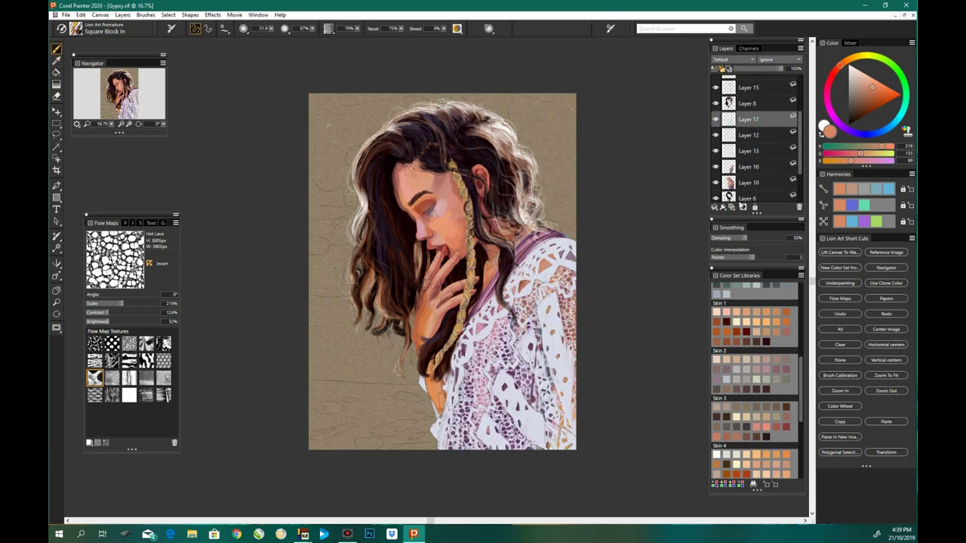
Step: Delete Layer 12 from the layer stack and switch to the eraser
{"action": "left_click", "coordinate": [781, 132]}
{"action": "right_click", "coordinate": [743, 151]}
{"action": "left_click", "coordinate": [784, 302]}
{"action": "key", "text": "ctrl+plus"}
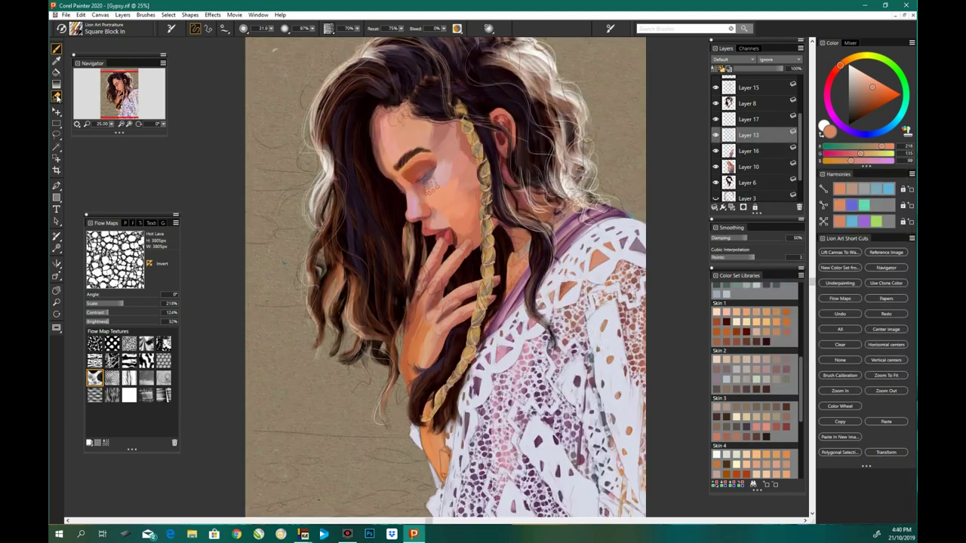
{"action": "key", "text": "n"}
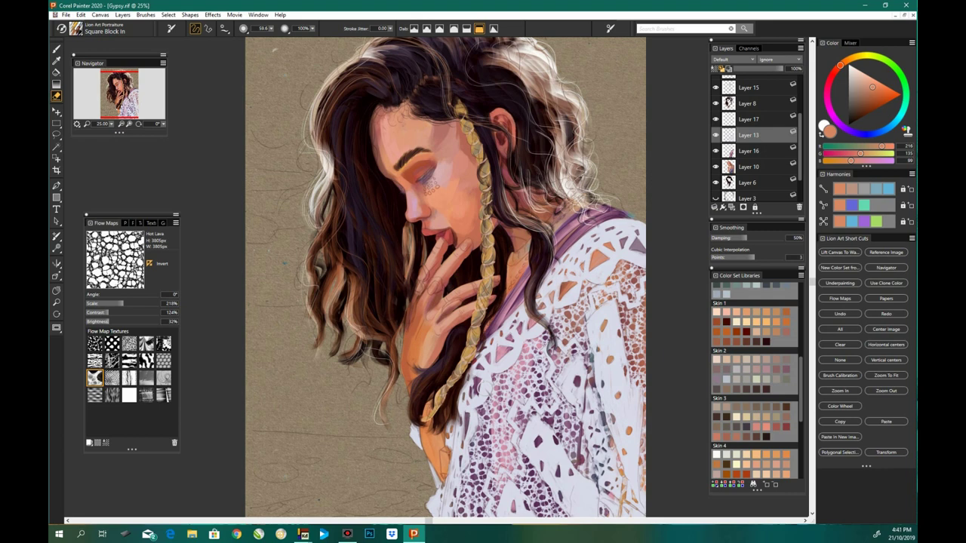
Step: Glance at the File menu, shrink the brush and sample a dark red from the eye
{"action": "left_click", "coordinate": [66, 15]}
{"action": "left_click", "coordinate": [96, 113]}
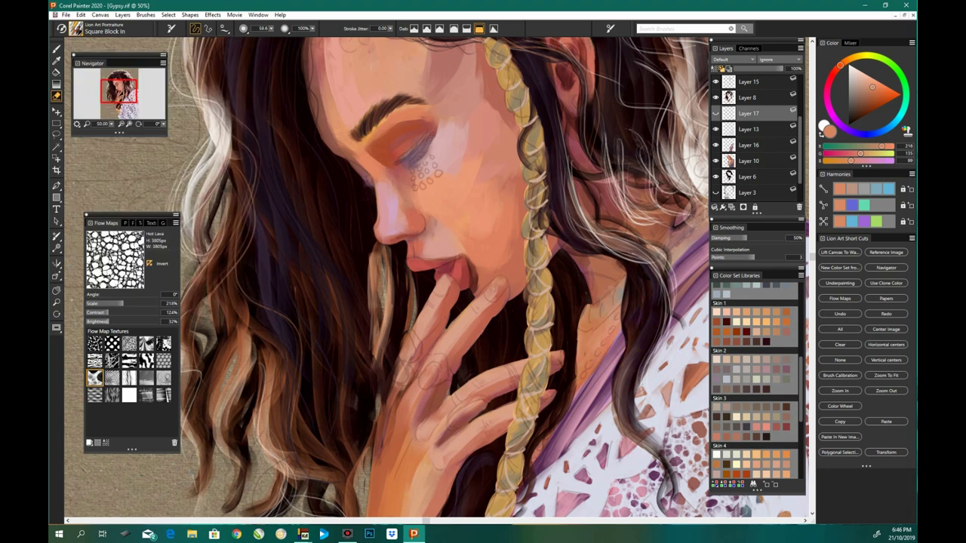
{"action": "key", "text": "["}
{"action": "key", "text": "["}
{"action": "key", "text": "["}
{"action": "left_click", "coordinate": [415, 154], "text": "alt"}
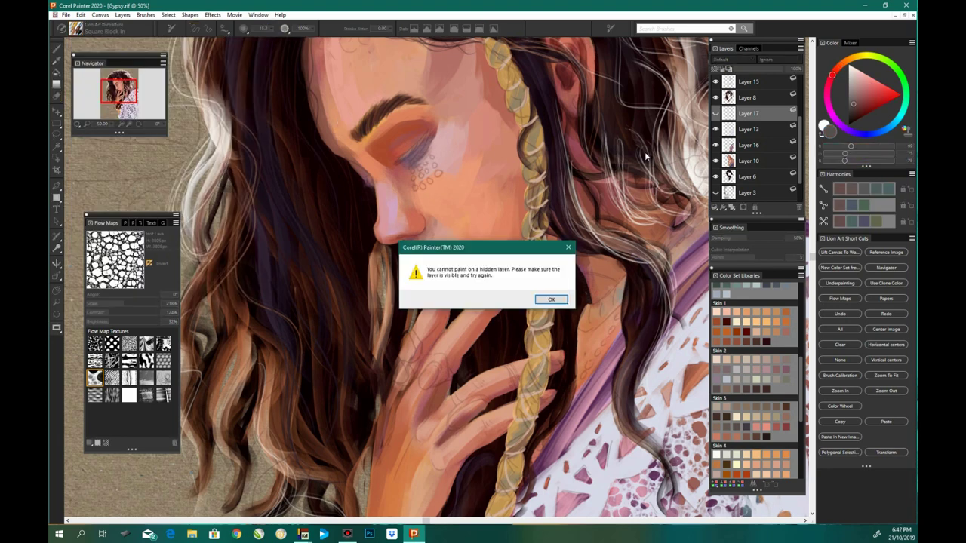
Step: Dismiss the hidden-layer warning, show Layer 17 and paint a dark lash line along the eyelid
{"action": "left_click", "coordinate": [552, 297]}
{"action": "left_click", "coordinate": [715, 114]}
{"action": "left_click_drag", "start_coordinate": [414, 154], "coordinate": [427, 140]}
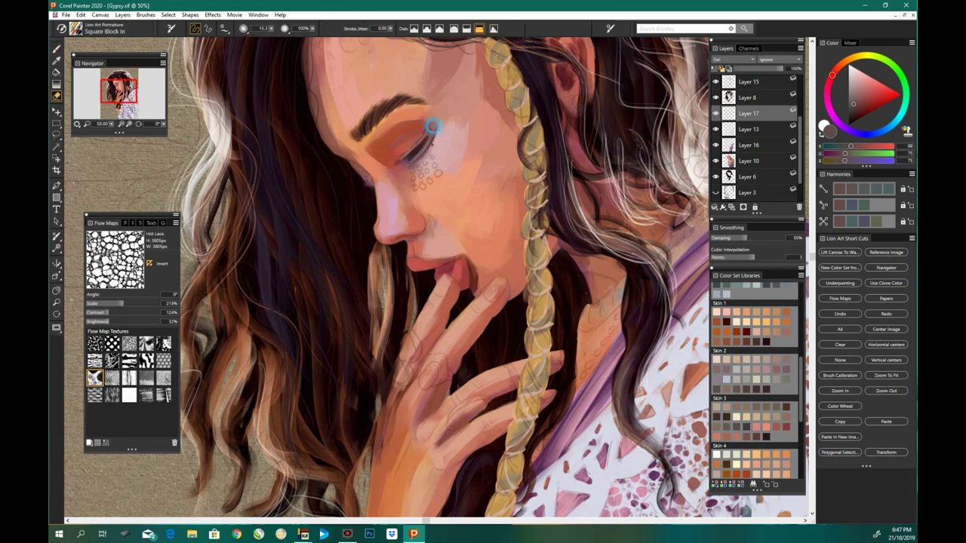
{"action": "left_click", "coordinate": [854, 78]}
{"action": "key", "text": "b"}
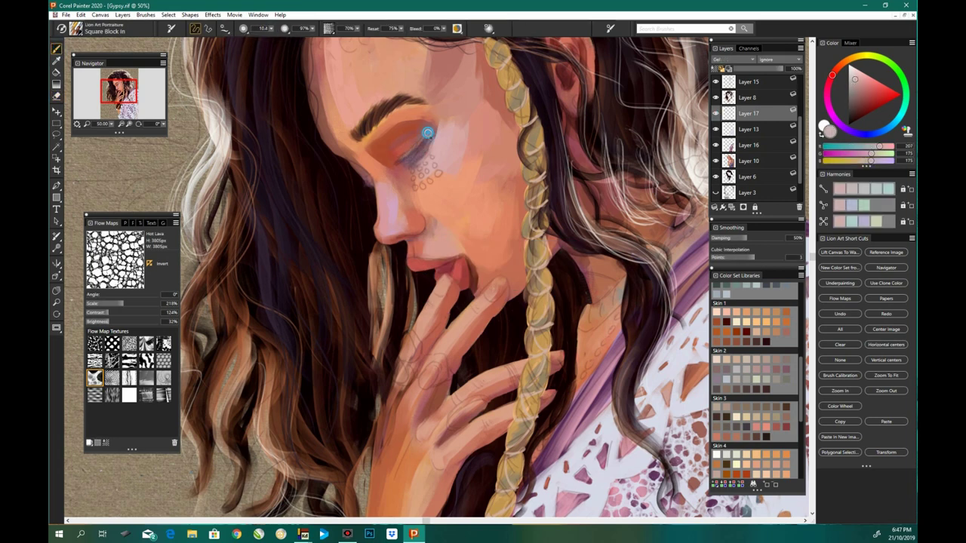
{"action": "left_click", "coordinate": [415, 156], "text": "alt"}
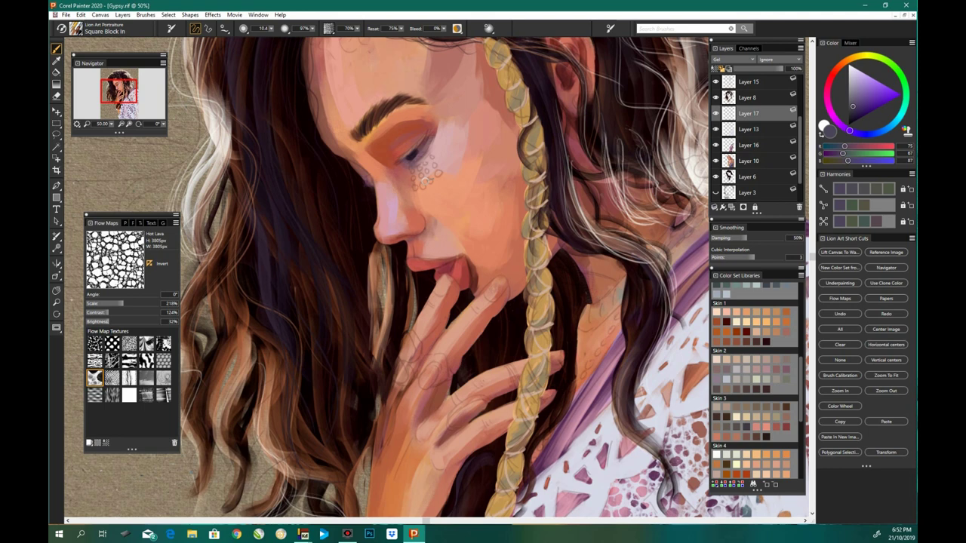
Step: Set Layer 17's composite method back to Default and select the layer
{"action": "left_click", "coordinate": [729, 59]}
{"action": "left_click", "coordinate": [724, 76]}
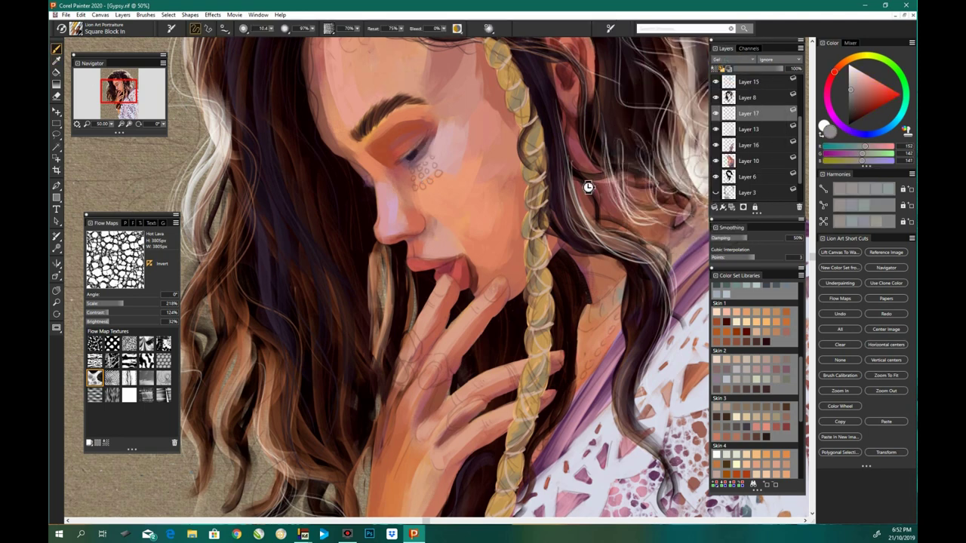
{"action": "left_click", "coordinate": [728, 59]}
{"action": "left_click", "coordinate": [747, 101]}
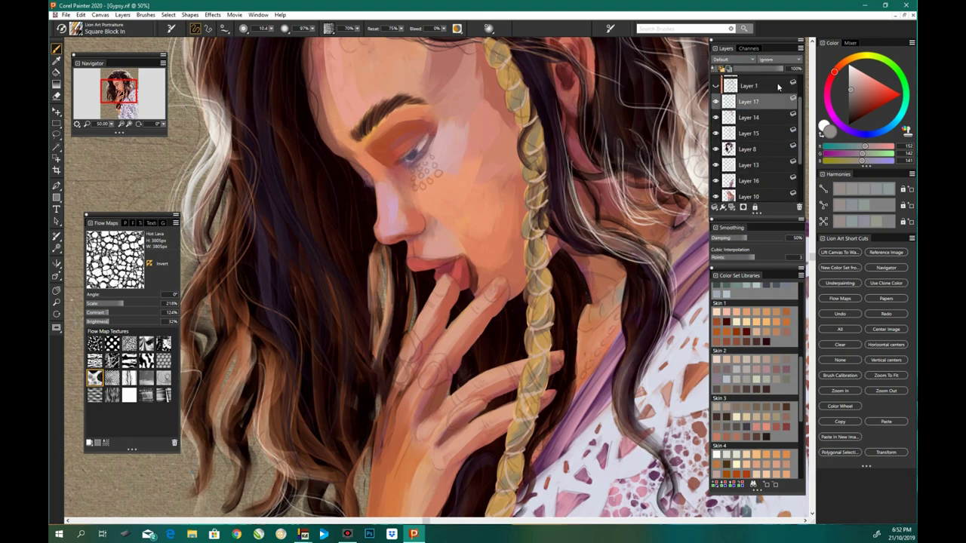
Step: Add a new layer and paint a soft pink shadow under the eye
{"action": "key", "text": "ctrl+minus"}
{"action": "scroll", "coordinate": [418, 200], "scroll_direction": "up", "scroll_amount": 3}
{"action": "key", "text": "ctrl+shift+n"}
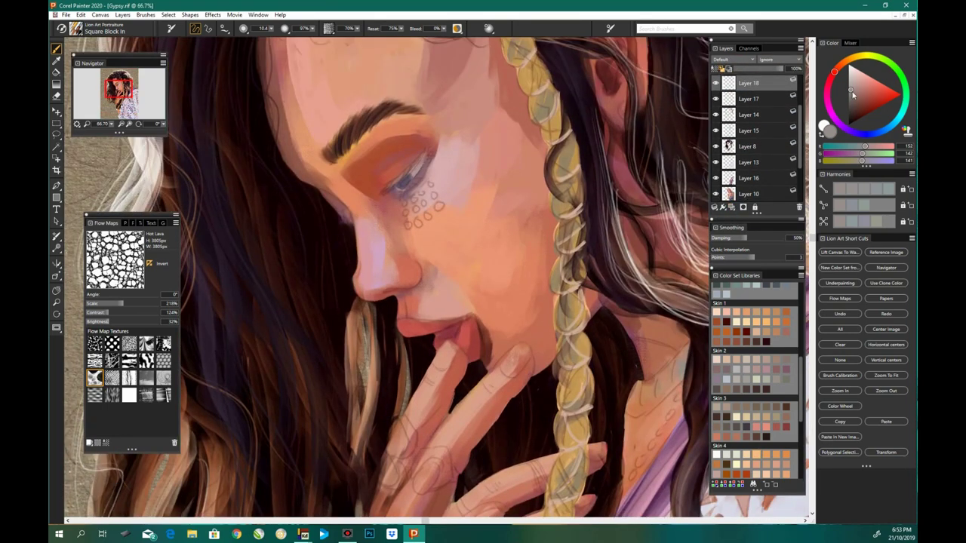
{"action": "left_click", "coordinate": [411, 179], "text": "alt"}
{"action": "left_click_drag", "start_coordinate": [411, 179], "coordinate": [398, 187]}
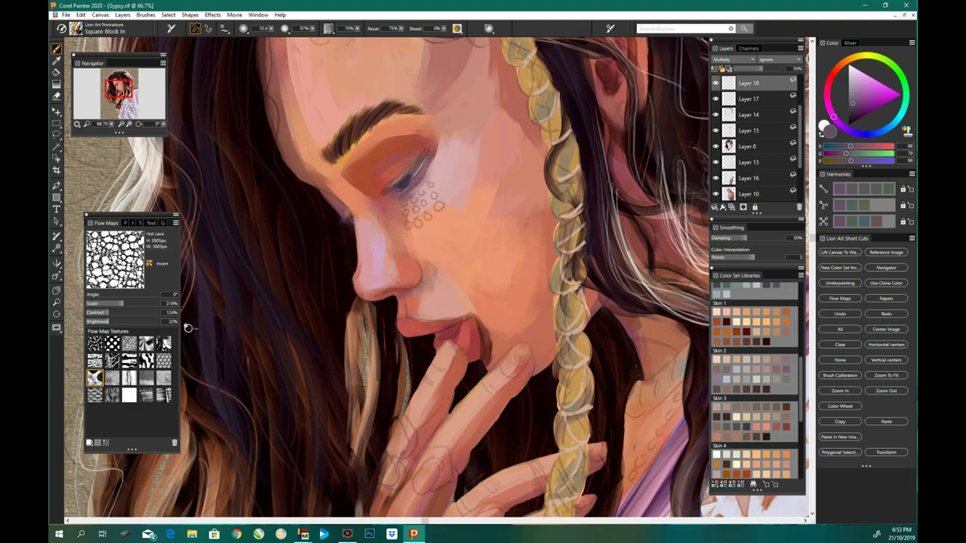
Step: Move Layer 17, then Layers 17 and 18 together, below Layer 16
{"action": "left_click_drag", "start_coordinate": [746, 98], "coordinate": [754, 162]}
{"action": "key", "text": "ctrl+minus"}
{"action": "key", "text": "ctrl+minus"}
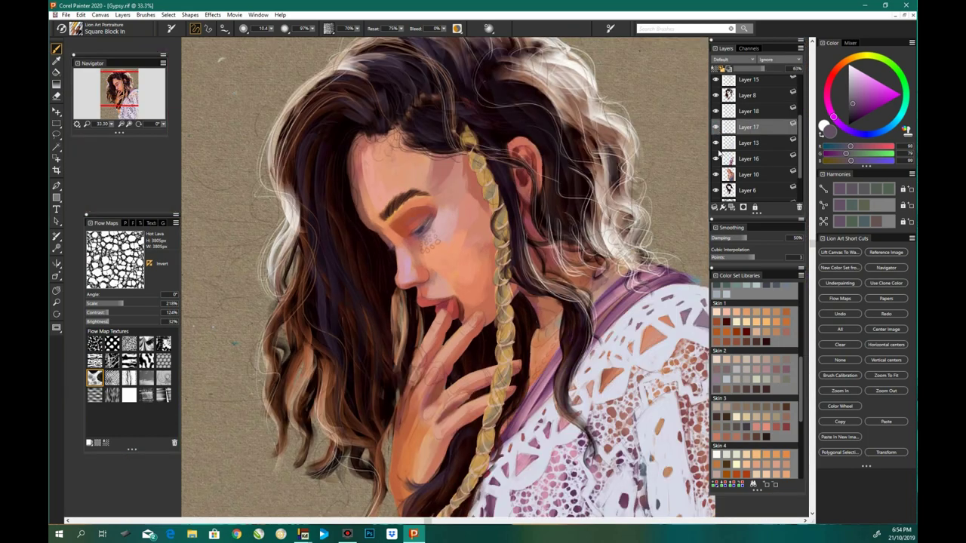
{"action": "left_click", "coordinate": [747, 111], "text": "shift"}
{"action": "left_click_drag", "start_coordinate": [746, 111], "coordinate": [746, 174]}
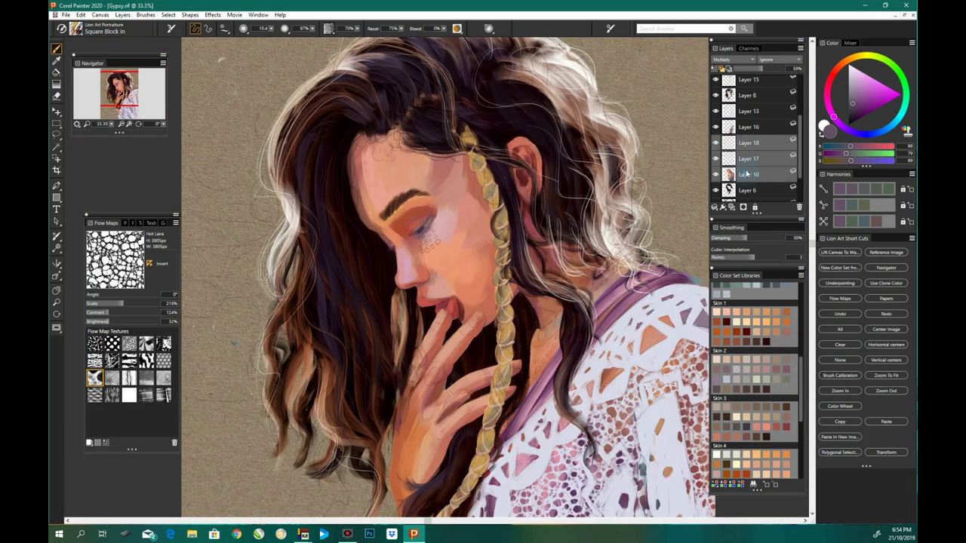
{"action": "key", "text": "ctrl+plus"}
{"action": "left_click", "coordinate": [76, 28]}
Step: Try the Sketch Rough, Soft Texture and Fluffy cloud brushes from the Brush Library
{"action": "scroll", "coordinate": [255, 197], "scroll_direction": "down", "scroll_amount": 2}
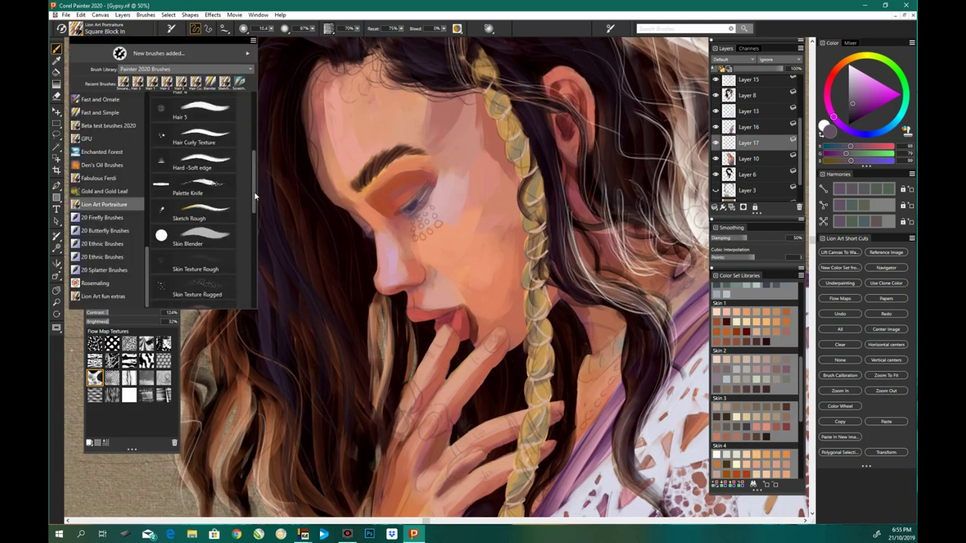
{"action": "left_click", "coordinate": [190, 211]}
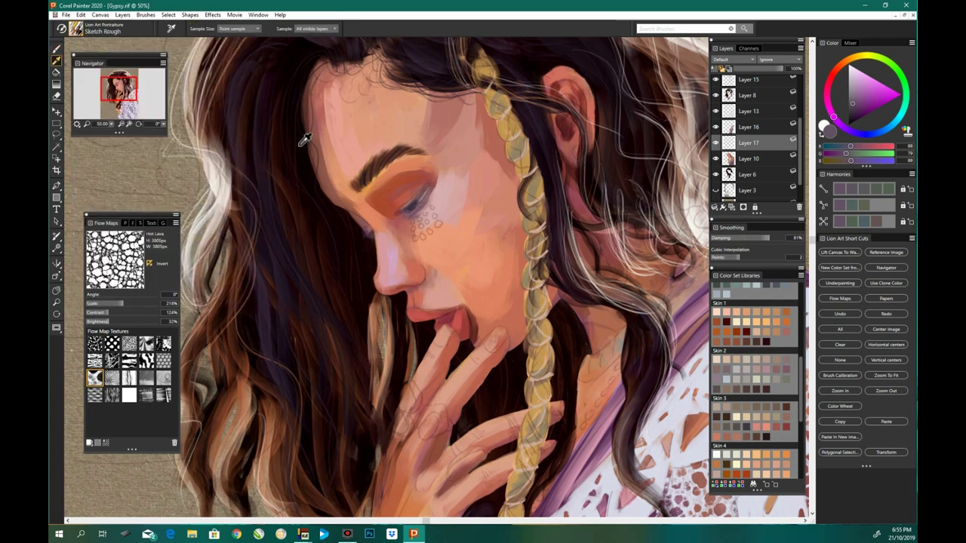
{"action": "left_click", "coordinate": [75, 28]}
{"action": "left_click", "coordinate": [109, 125]}
{"action": "scroll", "coordinate": [196, 196], "scroll_direction": "down", "scroll_amount": 3}
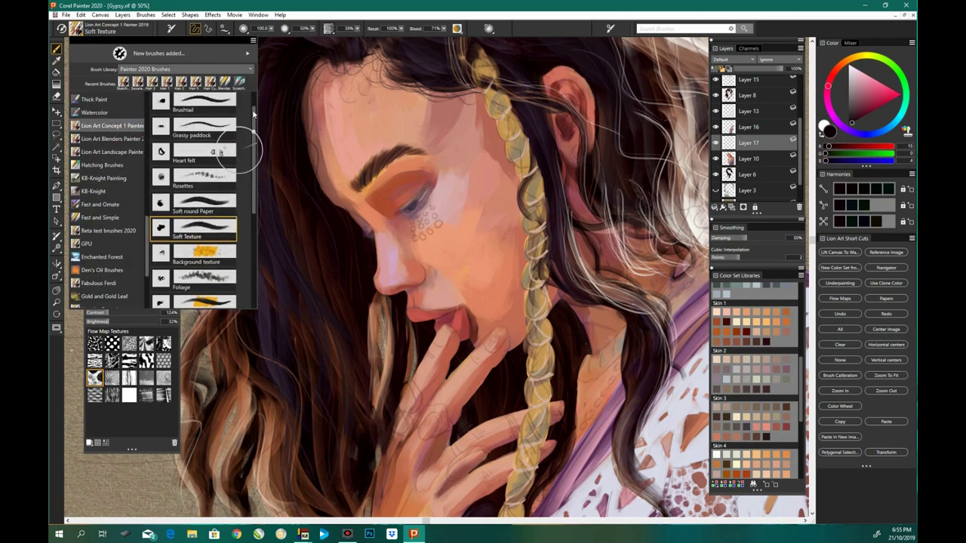
{"action": "left_click", "coordinate": [375, 171]}
{"action": "left_click", "coordinate": [76, 27]}
{"action": "left_click", "coordinate": [110, 151]}
Step: Test the Waves brush under the eye, then return to Square Block In and zoom out
{"action": "scroll", "coordinate": [255, 140], "scroll_direction": "down", "scroll_amount": 3}
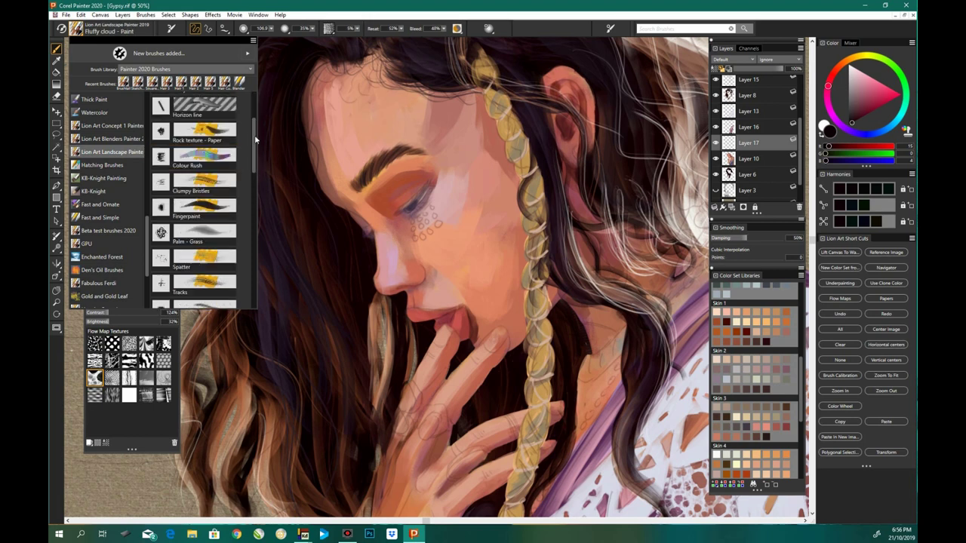
{"action": "scroll", "coordinate": [255, 139], "scroll_direction": "down", "scroll_amount": 5}
{"action": "left_click", "coordinate": [204, 226]}
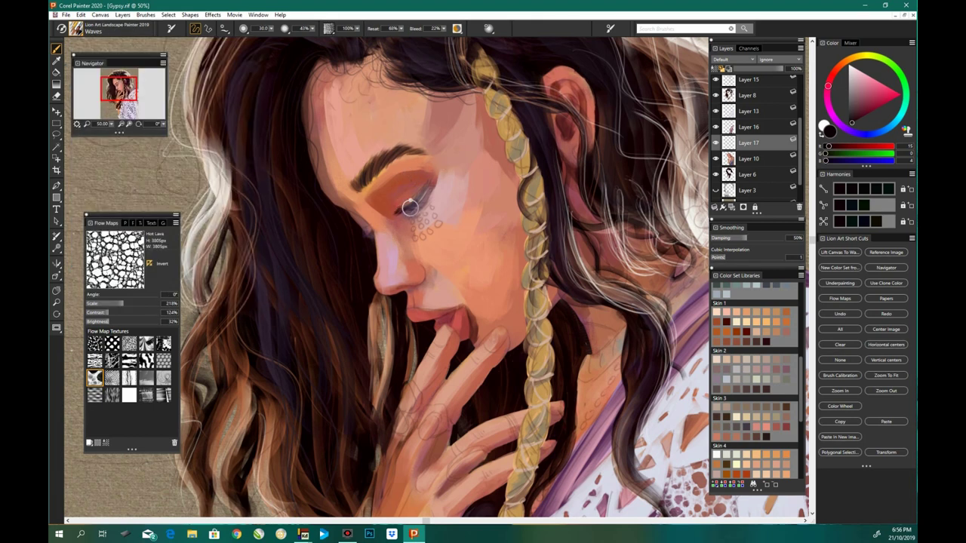
{"action": "left_click_drag", "start_coordinate": [408, 207], "coordinate": [415, 210]}
{"action": "left_click_drag", "start_coordinate": [415, 210], "coordinate": [410, 218]}
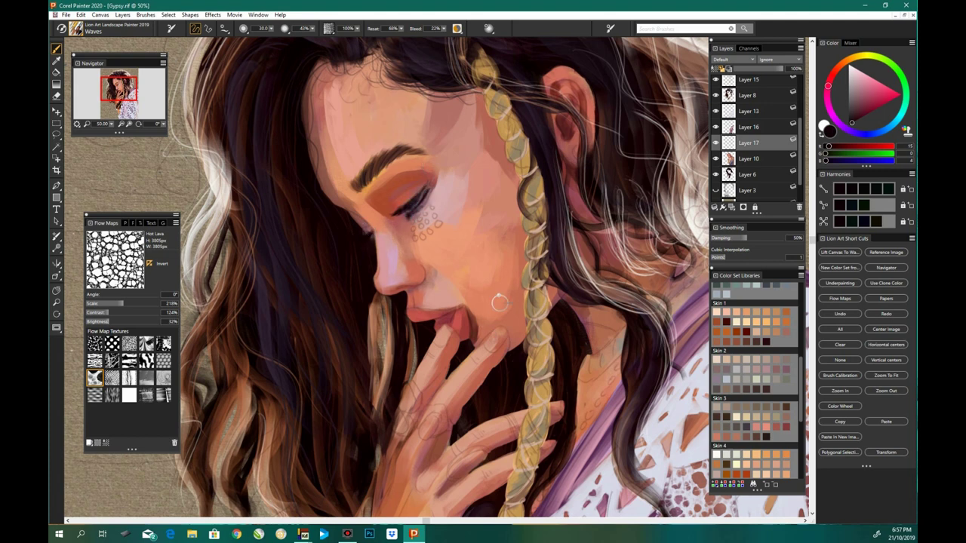
{"action": "left_click", "coordinate": [359, 231], "text": "alt"}
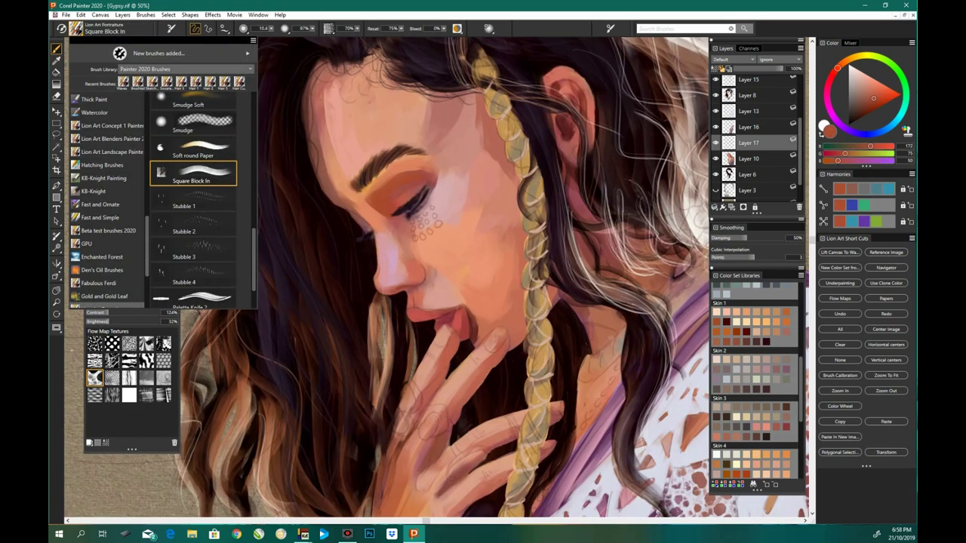
{"action": "left_click", "coordinate": [350, 215]}
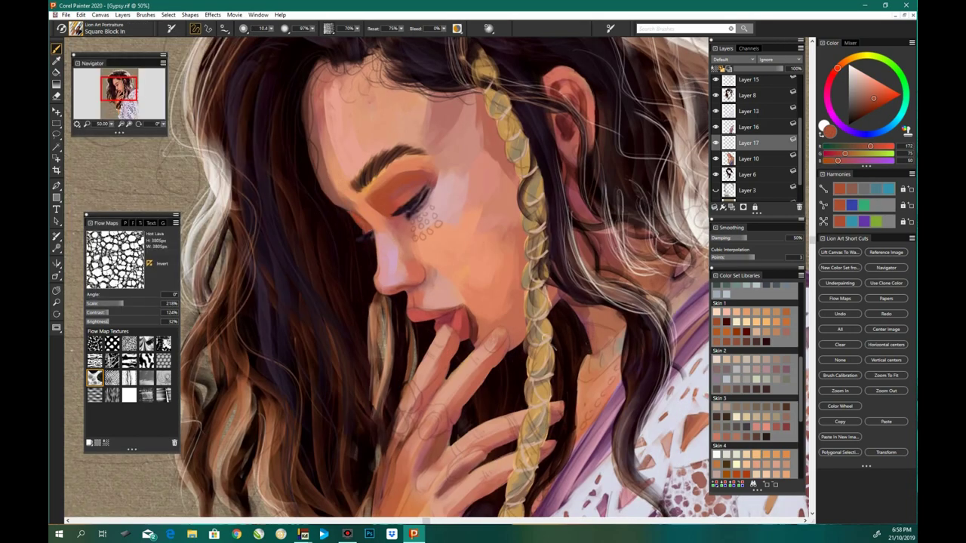
{"action": "key", "text": "ctrl+minus"}
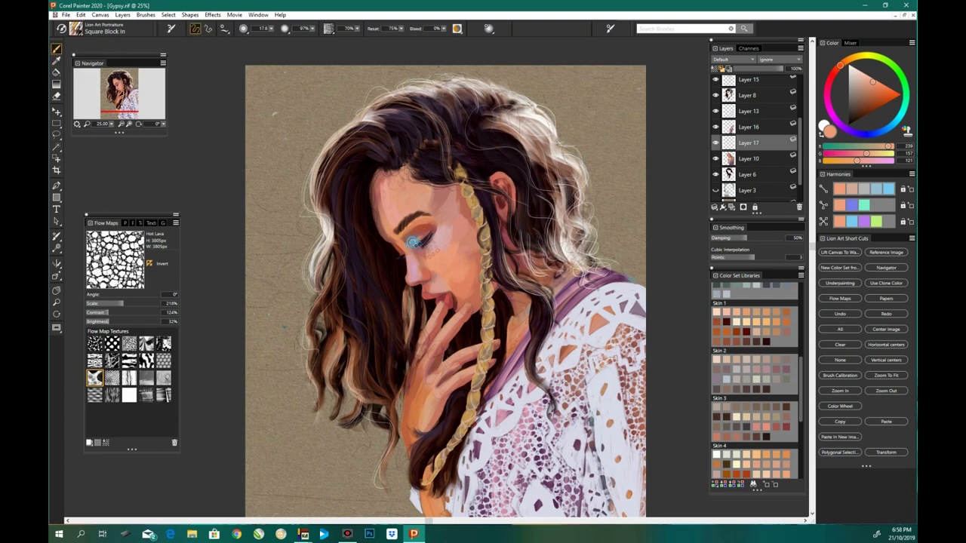
Step: Nudge layer content with the Layer Adjuster and toggle Layers 17 and 10 to compare the eye
{"action": "key", "text": "ctrl+equal"}
{"action": "key", "text": "f"}
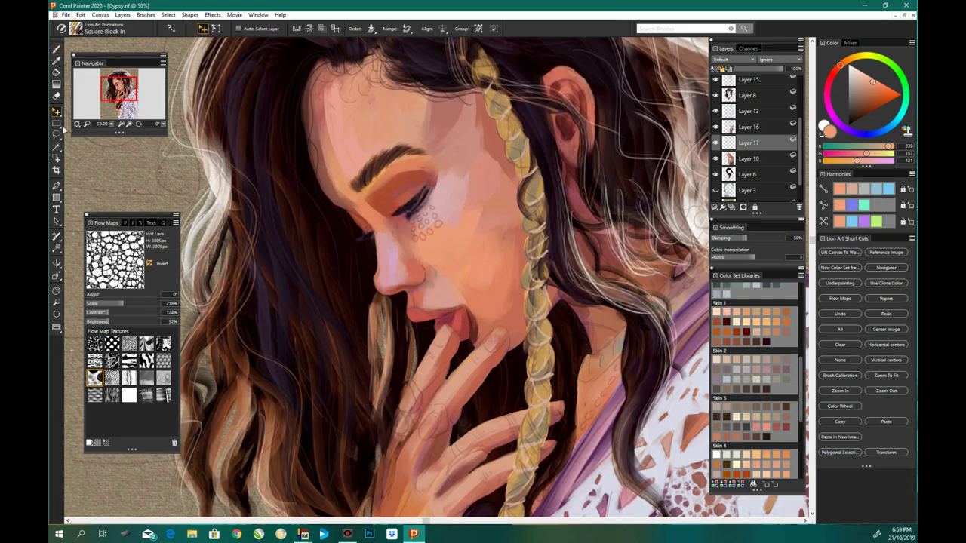
{"action": "left_click", "coordinate": [362, 228]}
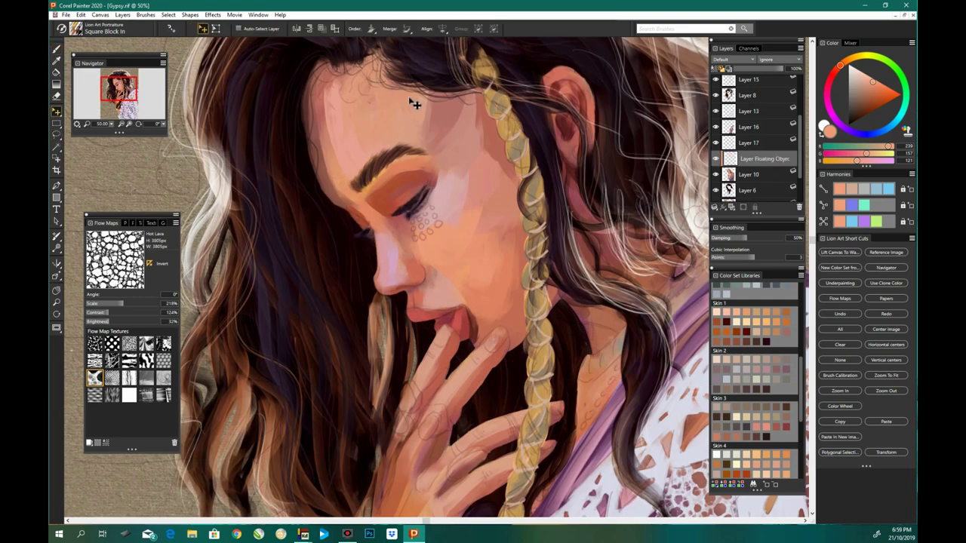
{"action": "key", "text": "b"}
{"action": "left_click", "coordinate": [715, 143]}
{"action": "left_click", "coordinate": [715, 159]}
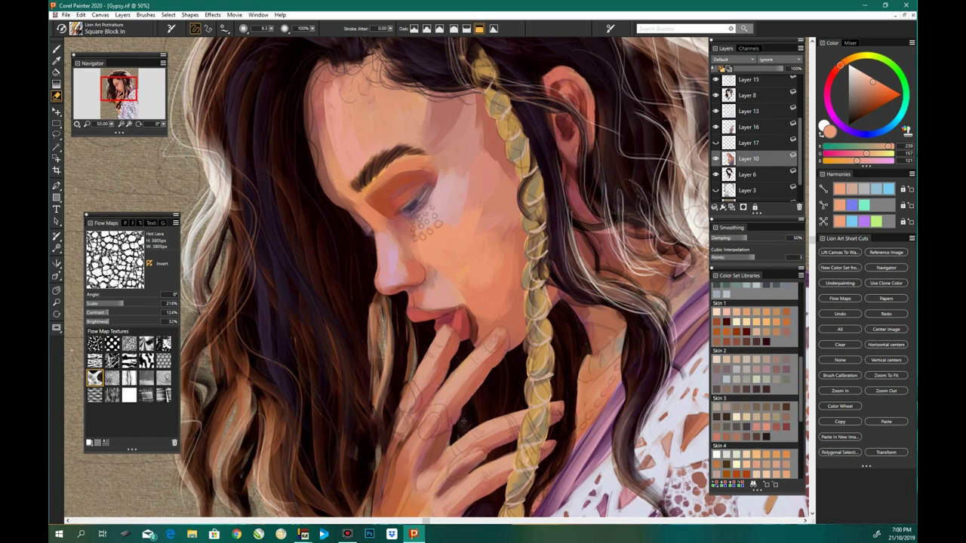
{"action": "scroll", "coordinate": [565, 324], "scroll_direction": "down", "scroll_amount": 3}
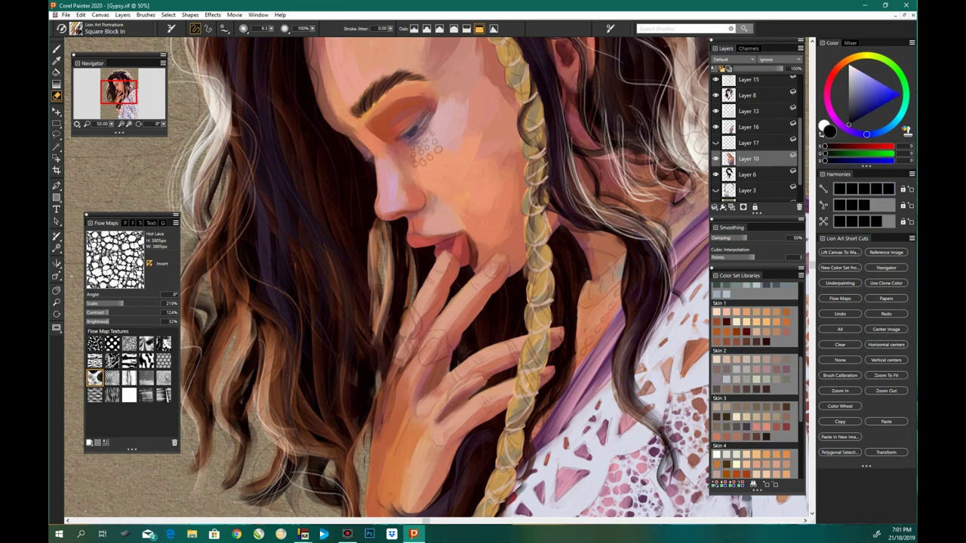
Step: Pick red and pinker red tones and make Layer 17 the active painting layer
{"action": "left_click", "coordinate": [414, 240]}
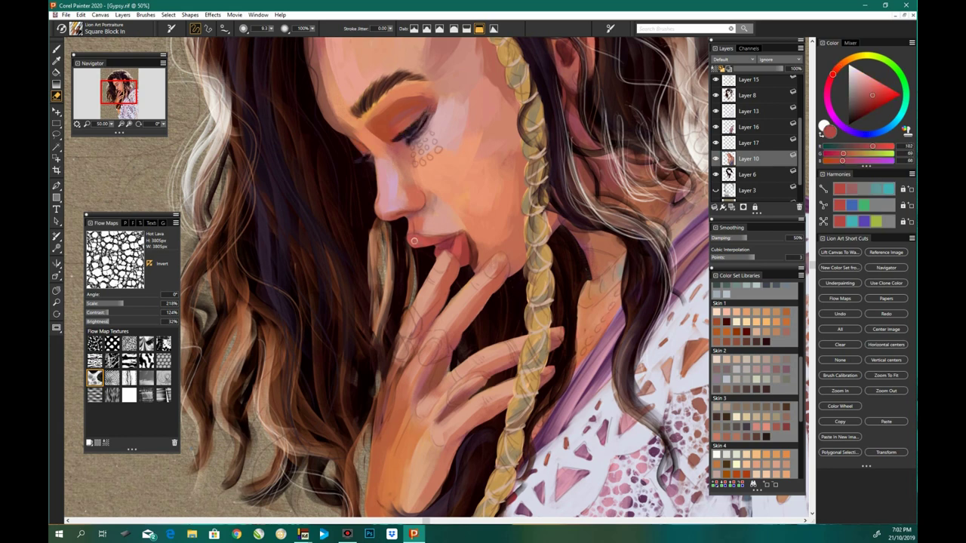
{"action": "key", "text": "b"}
{"action": "left_click", "coordinate": [739, 143]}
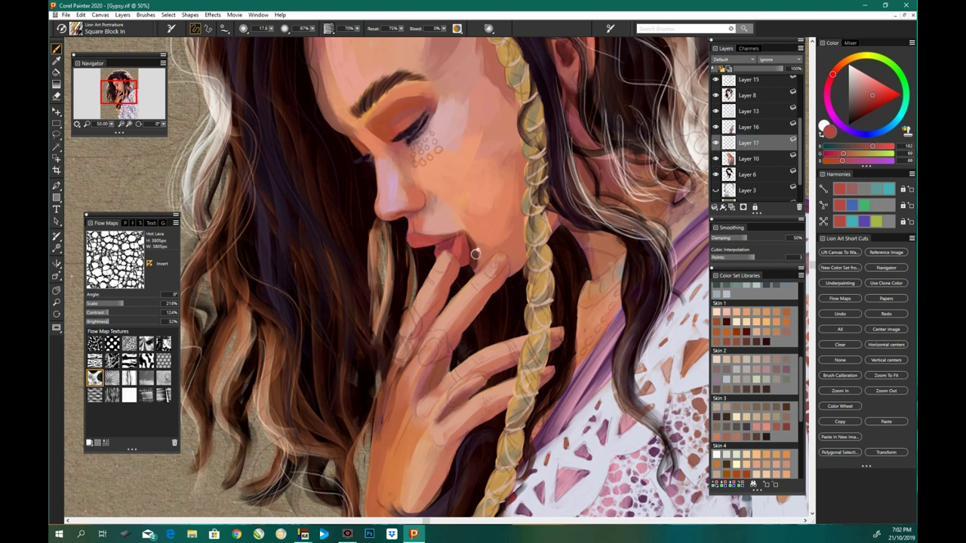
{"action": "left_click", "coordinate": [416, 223], "text": "alt"}
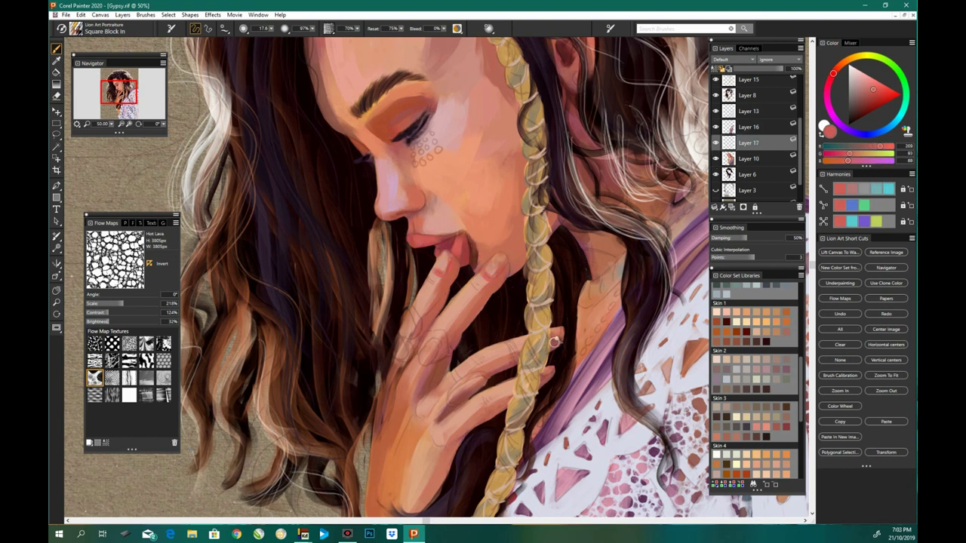
{"action": "left_click_drag", "start_coordinate": [813, 276], "coordinate": [812, 237]}
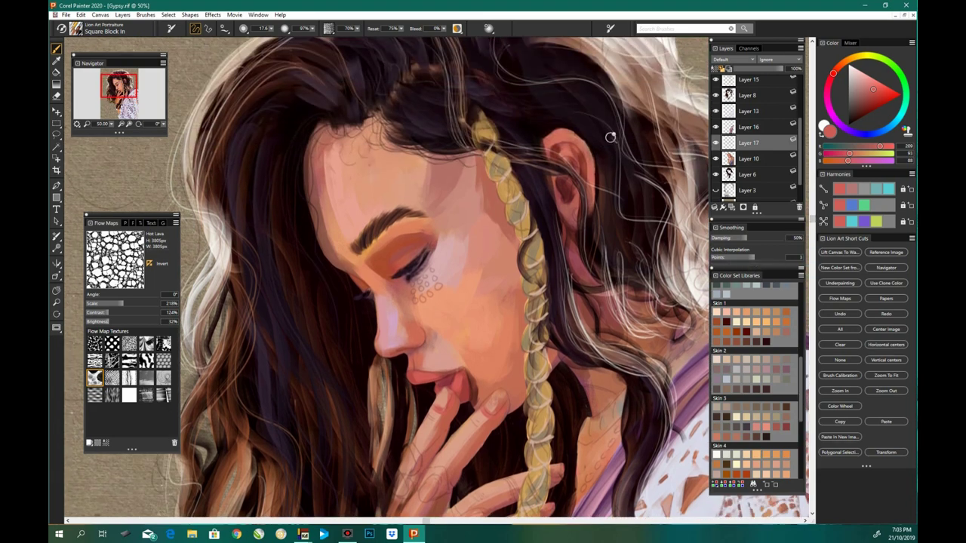
Step: Sample lip and skin tones, pick dark brown and shrink the brush to a fine size
{"action": "left_click", "coordinate": [446, 380], "text": "alt"}
{"action": "key", "text": "bracketleft"}
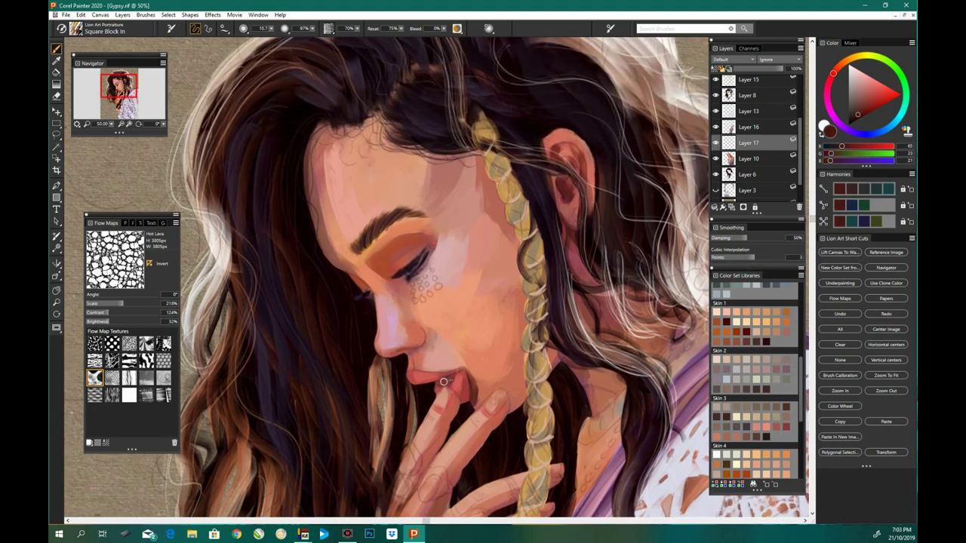
{"action": "left_click", "coordinate": [431, 379], "text": "alt"}
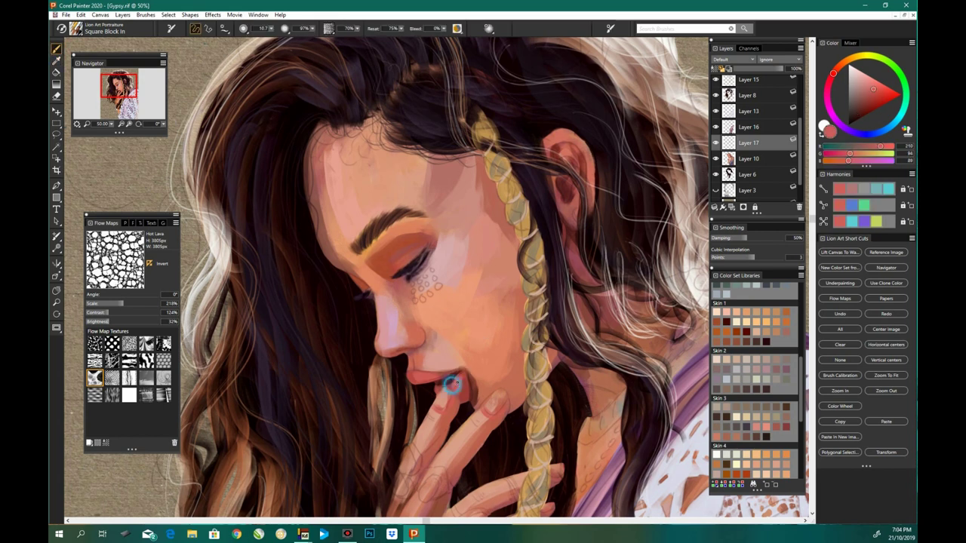
{"action": "left_click", "coordinate": [470, 374], "text": "alt"}
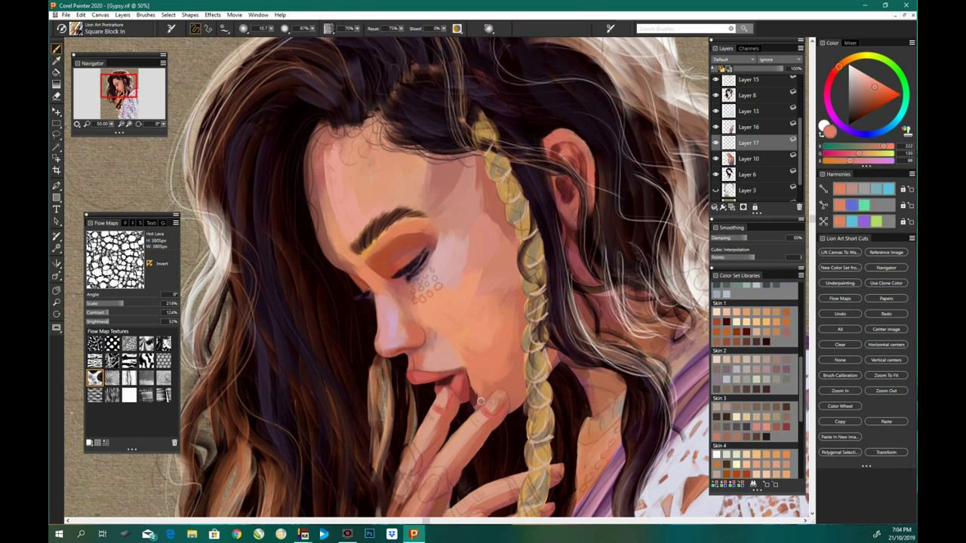
{"action": "left_click", "coordinate": [478, 403], "text": "alt"}
{"action": "left_click", "coordinate": [386, 237], "text": "alt"}
{"action": "key", "text": "bracketleft"}
{"action": "key", "text": "bracketleft"}
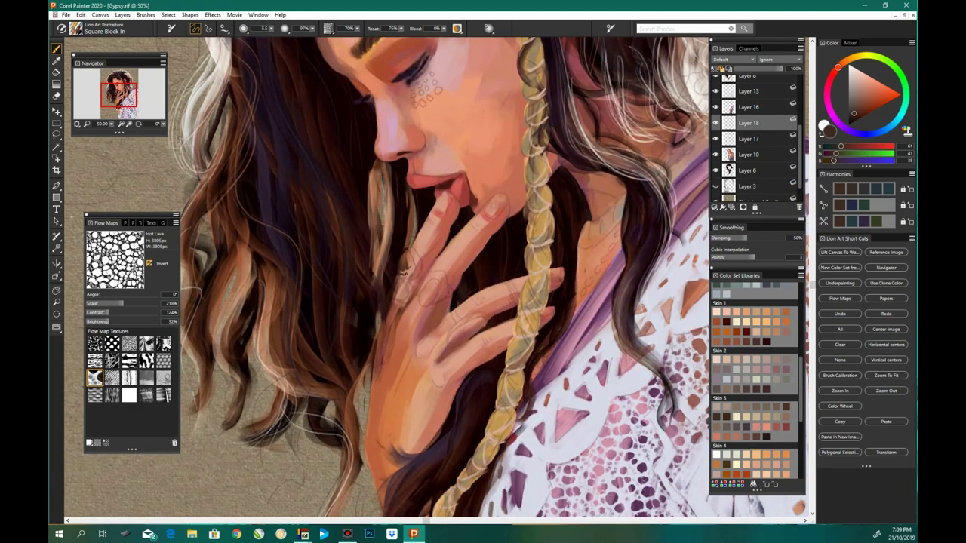
Step: Shade the side of the finger with dark and darker brown strokes
{"action": "key", "text": "bracketright"}
{"action": "key", "text": "bracketright"}
{"action": "mouse_move", "coordinate": [406, 245]}
{"action": "left_mouse_down"}
{"action": "mouse_move", "coordinate": [409, 268]}
{"action": "mouse_move", "coordinate": [398, 289]}
{"action": "left_mouse_up"}
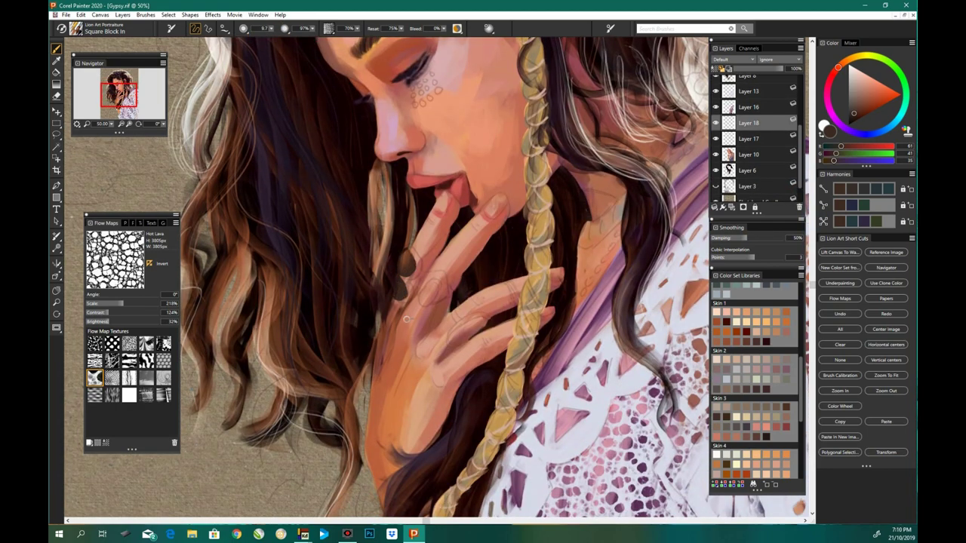
{"action": "left_click", "coordinate": [406, 320], "text": "alt"}
{"action": "mouse_move", "coordinate": [399, 253]}
{"action": "left_mouse_down"}
{"action": "mouse_move", "coordinate": [403, 297]}
{"action": "mouse_move", "coordinate": [425, 296]}
{"action": "left_mouse_up"}
Step: Paint an olive green ring stone with a mauve-brown setting and a dark band above it
{"action": "left_click", "coordinate": [860, 57]}
{"action": "left_click", "coordinate": [860, 107]}
{"action": "left_click", "coordinate": [463, 332], "text": "alt"}
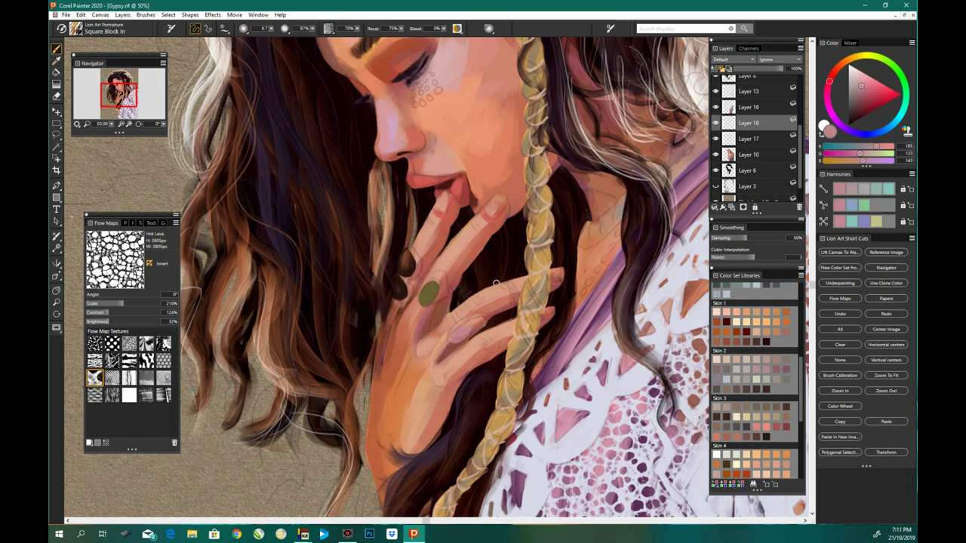
{"action": "left_click", "coordinate": [422, 302], "text": "alt"}
{"action": "mouse_move", "coordinate": [419, 271]}
{"action": "left_mouse_down"}
{"action": "mouse_move", "coordinate": [447, 280]}
{"action": "mouse_move", "coordinate": [446, 293]}
{"action": "mouse_move", "coordinate": [442, 286]}
{"action": "left_mouse_up"}
{"action": "mouse_move", "coordinate": [414, 249]}
{"action": "left_mouse_down"}
{"action": "mouse_move", "coordinate": [406, 273]}
{"action": "mouse_move", "coordinate": [419, 289]}
{"action": "mouse_move", "coordinate": [419, 265]}
{"action": "mouse_move", "coordinate": [409, 301]}
{"action": "mouse_move", "coordinate": [452, 344]}
{"action": "mouse_move", "coordinate": [486, 317]}
{"action": "mouse_move", "coordinate": [464, 324]}
{"action": "left_mouse_up"}
{"action": "mouse_move", "coordinate": [501, 277]}
{"action": "left_mouse_down"}
{"action": "mouse_move", "coordinate": [516, 303]}
{"action": "mouse_move", "coordinate": [509, 290]}
{"action": "left_mouse_up"}
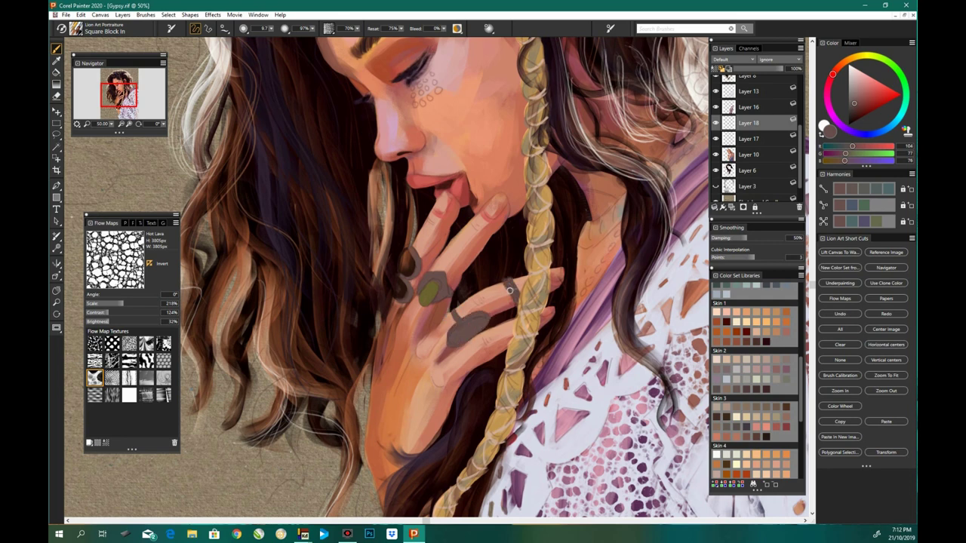
Step: On Layer 18, paint a ring band and setting on the lower finger
{"action": "scroll", "coordinate": [744, 142], "scroll_direction": "up", "scroll_amount": 2}
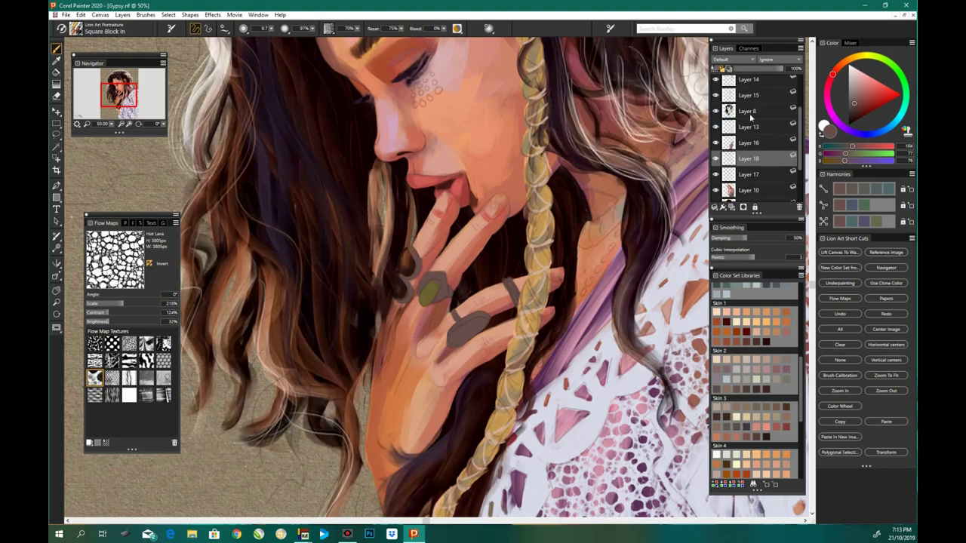
{"action": "left_click", "coordinate": [746, 111]}
{"action": "key", "text": "n"}
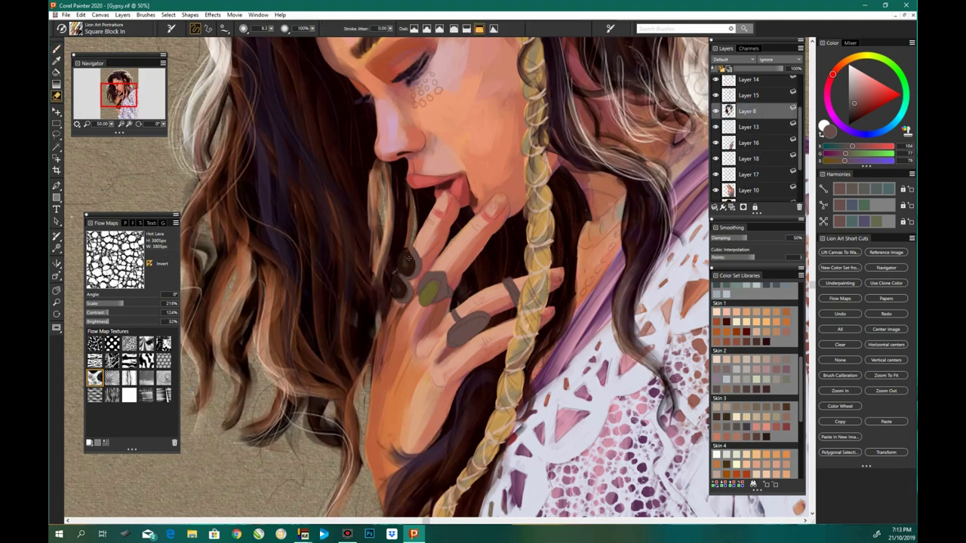
{"action": "left_click", "coordinate": [749, 159]}
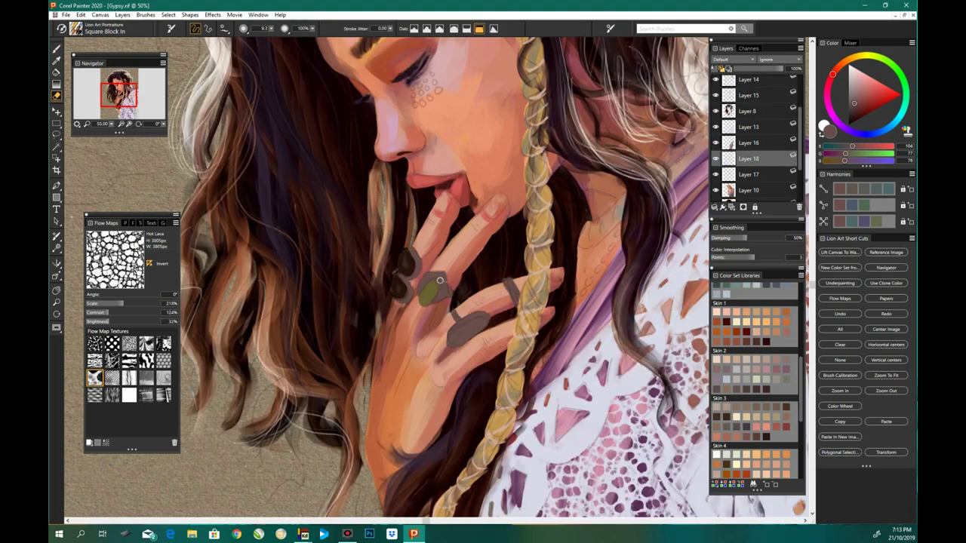
{"action": "key", "text": "b"}
{"action": "mouse_move", "coordinate": [389, 286]}
{"action": "left_mouse_down"}
{"action": "mouse_move", "coordinate": [403, 270]}
{"action": "mouse_move", "coordinate": [426, 298]}
{"action": "left_mouse_up"}
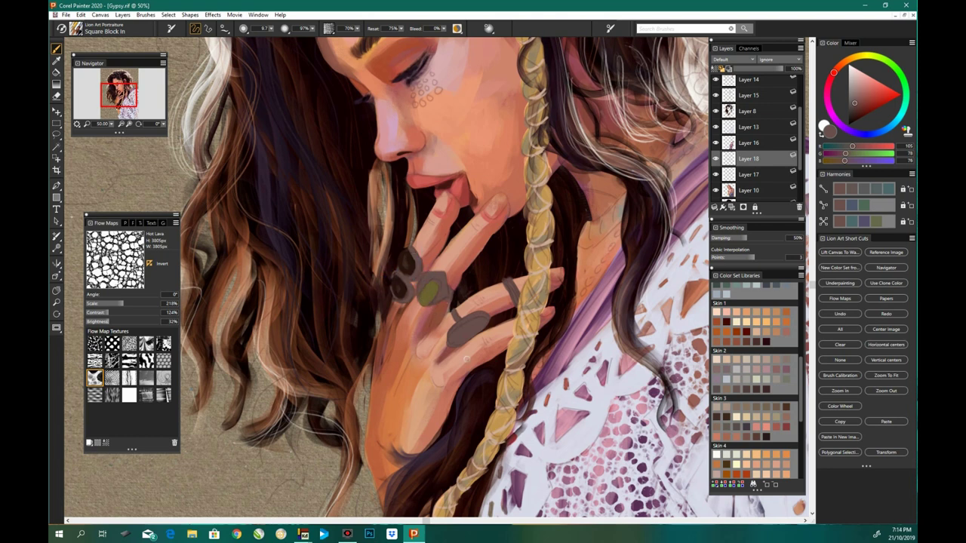
Step: Add a pale pink highlight to the dark ring and darken its outer edge
{"action": "key", "text": "n"}
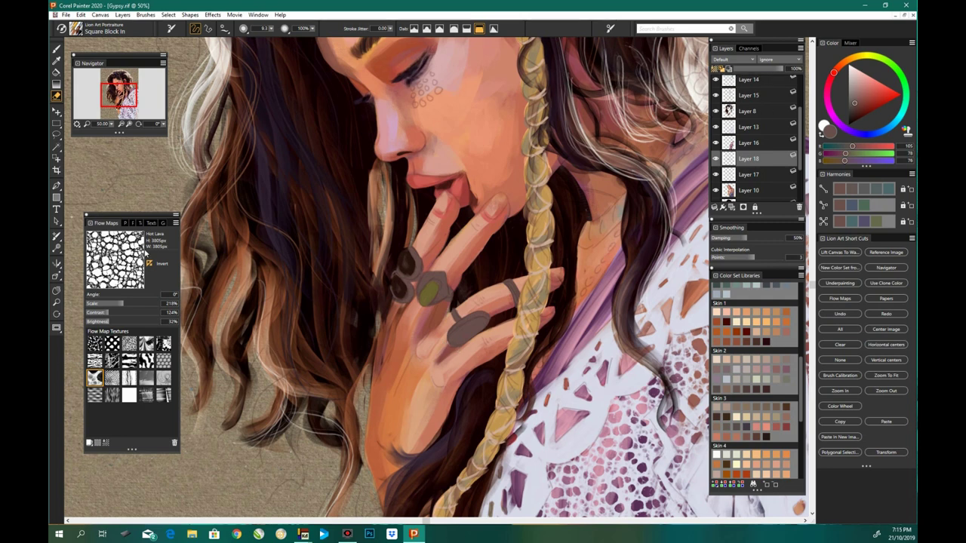
{"action": "left_click", "coordinate": [413, 253], "text": "alt"}
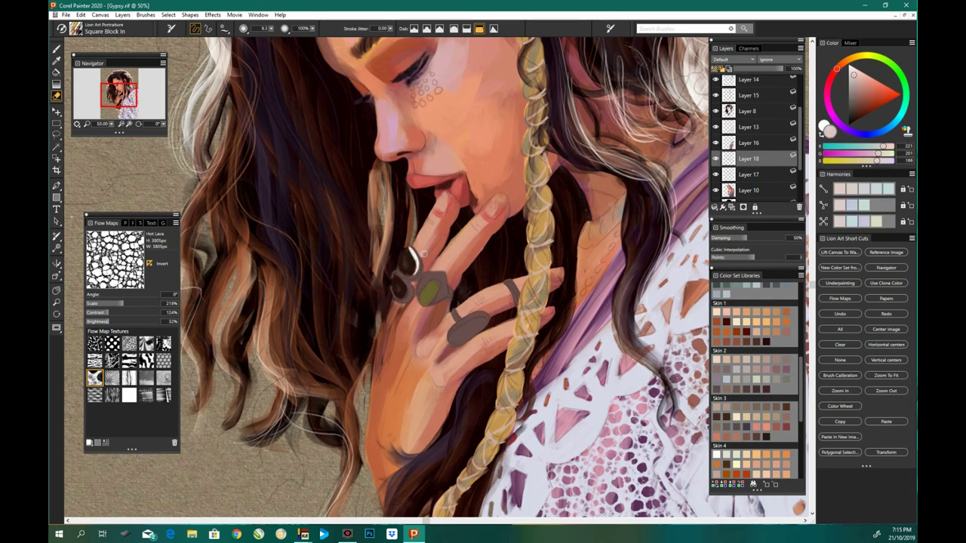
{"action": "left_click_drag", "start_coordinate": [419, 258], "coordinate": [406, 276]}
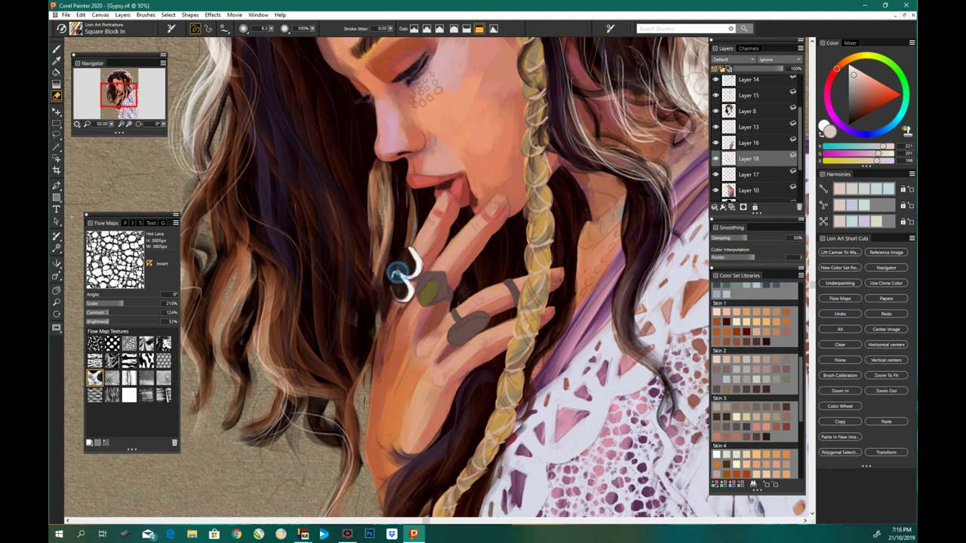
{"action": "left_click", "coordinate": [407, 260], "text": "alt"}
{"action": "left_click_drag", "start_coordinate": [405, 256], "coordinate": [393, 286]}
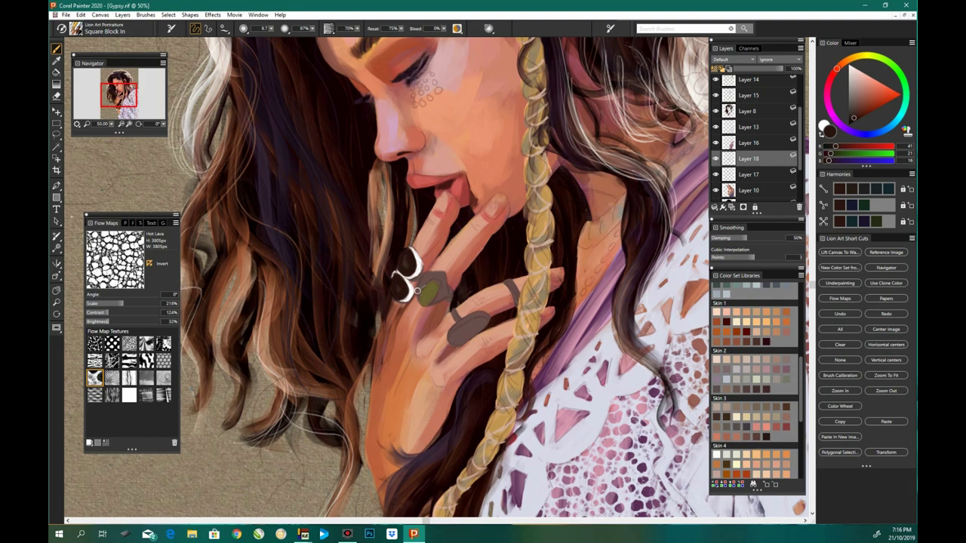
{"action": "key", "text": "ctrl+0"}
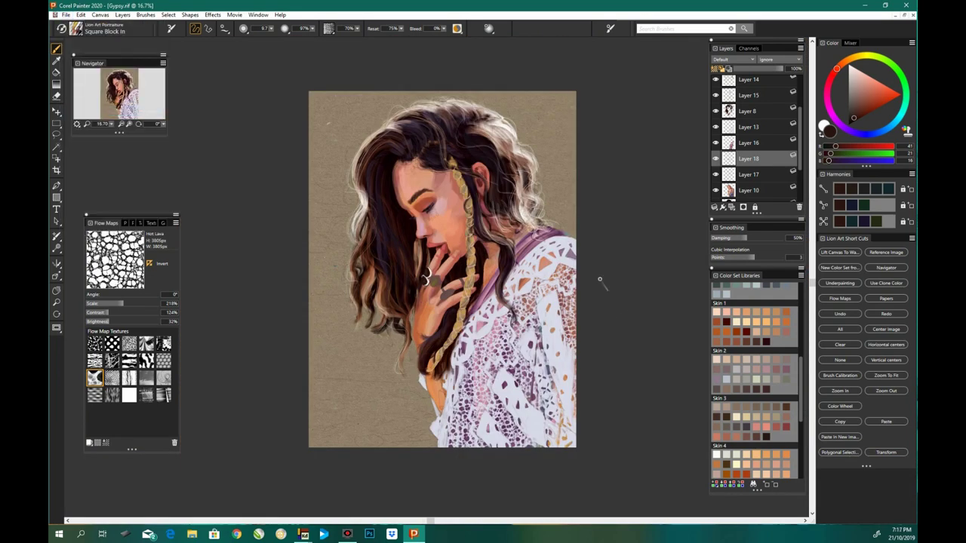
Step: Pick dark brown, redder brown and pale pinkish grey for the silver ring setting
{"action": "key", "text": "ctrl+minus"}
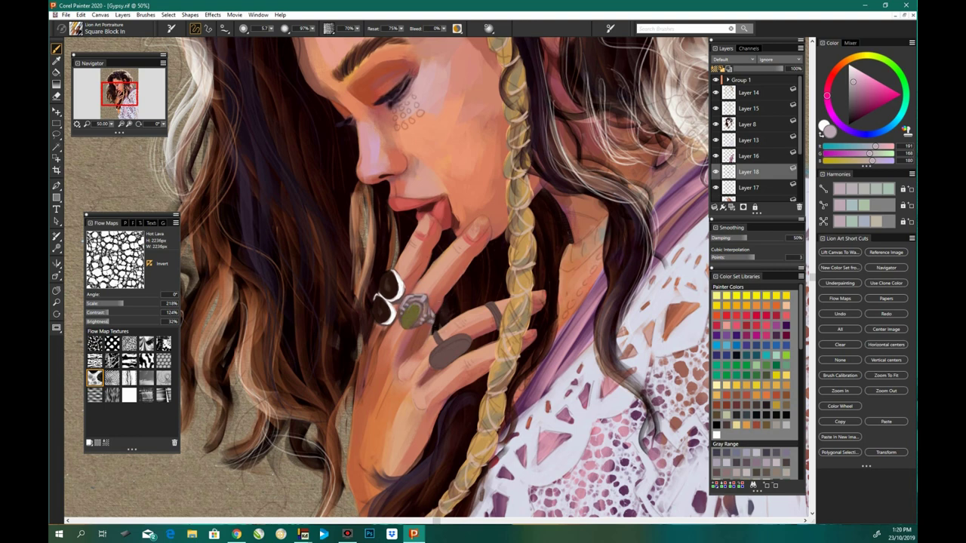
{"action": "left_click", "coordinate": [423, 247], "text": "alt"}
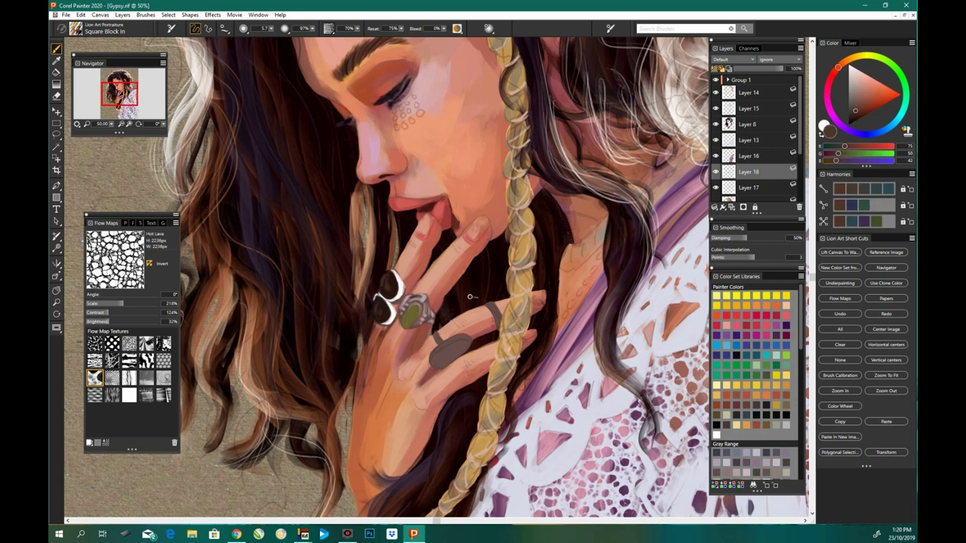
{"action": "left_click", "coordinate": [206, 282], "text": "alt"}
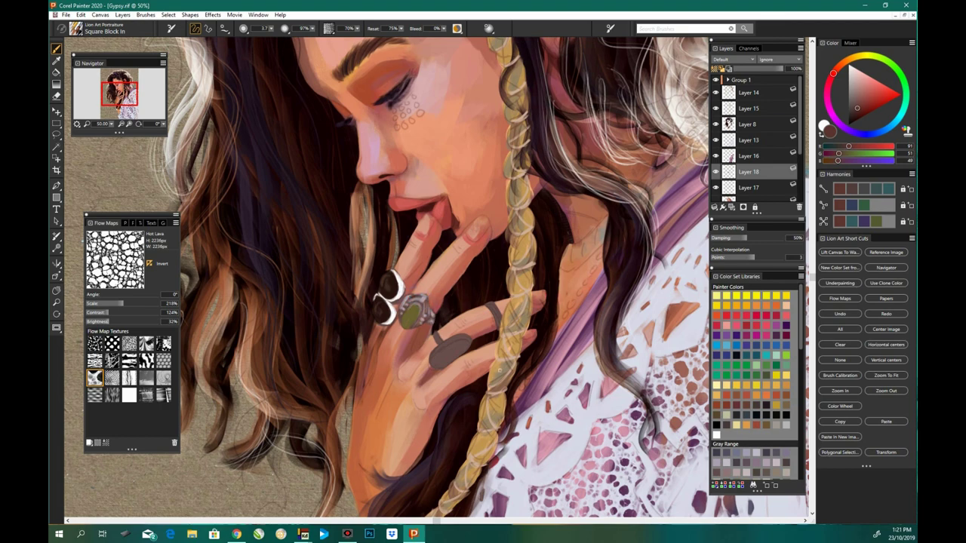
{"action": "left_click", "coordinate": [399, 302], "text": "alt"}
Step: With the Waves brush, highlight the middle-finger ring and the grey stone's top edge
{"action": "left_click", "coordinate": [76, 28]}
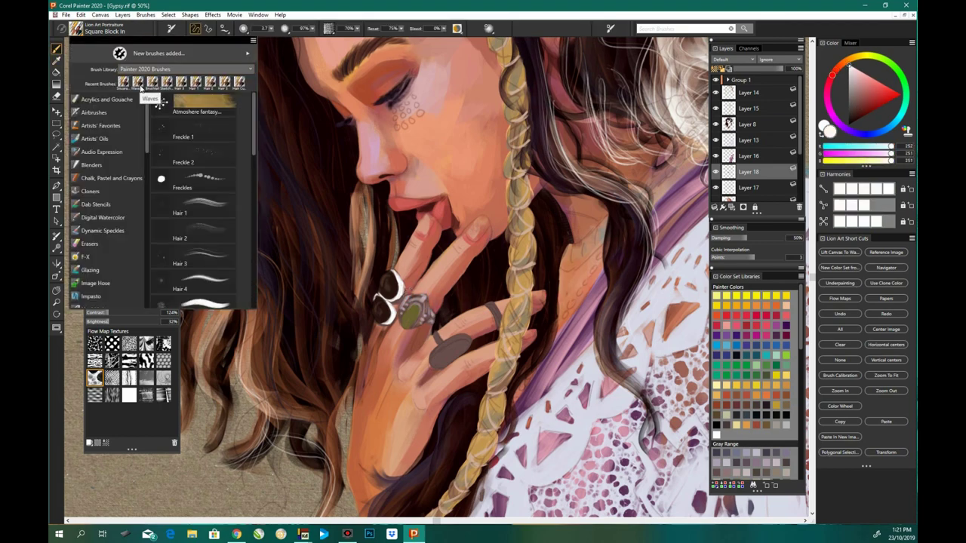
{"action": "left_click", "coordinate": [204, 109]}
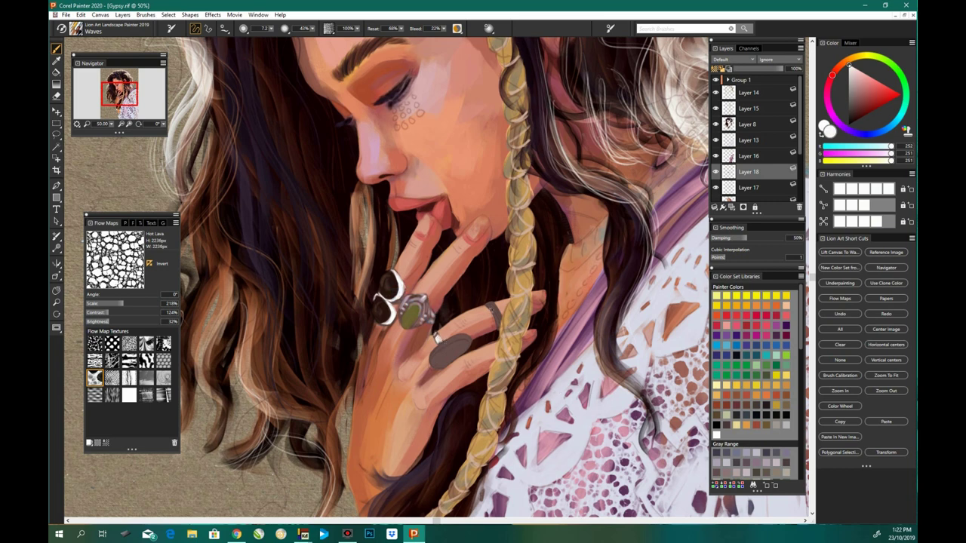
{"action": "left_click_drag", "start_coordinate": [490, 310], "coordinate": [493, 312]}
{"action": "left_click_drag", "start_coordinate": [445, 338], "coordinate": [471, 339]}
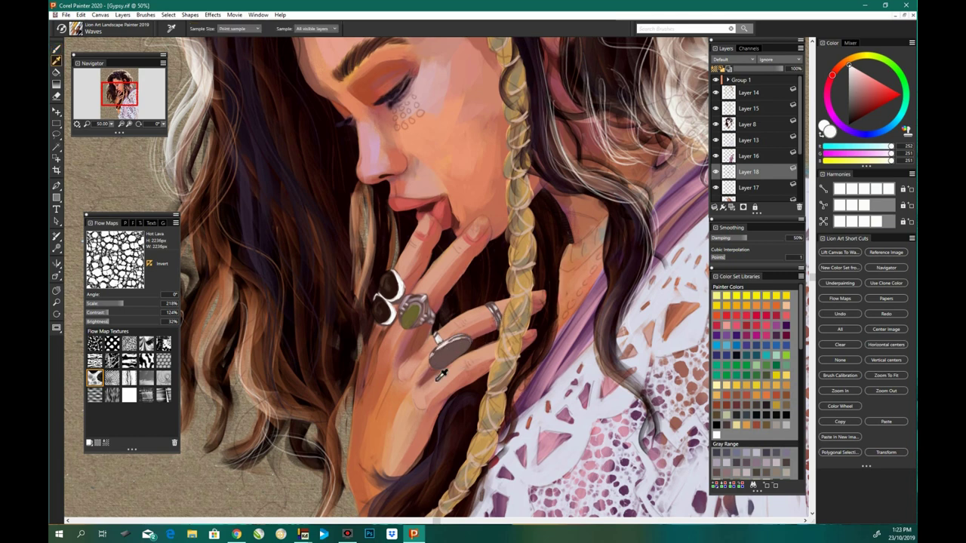
Step: Return to Square Block In, pick a darker ring colour, then white for highlights
{"action": "left_click", "coordinate": [468, 359], "text": "alt"}
{"action": "key", "text": "ctrl+b"}
{"action": "key", "text": "ctrl+b"}
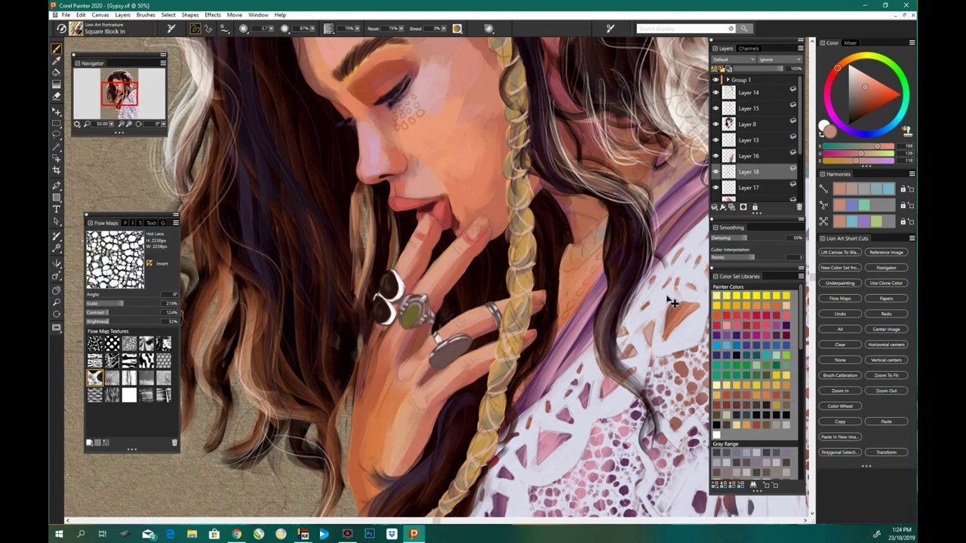
{"action": "left_click", "coordinate": [461, 346], "text": "alt"}
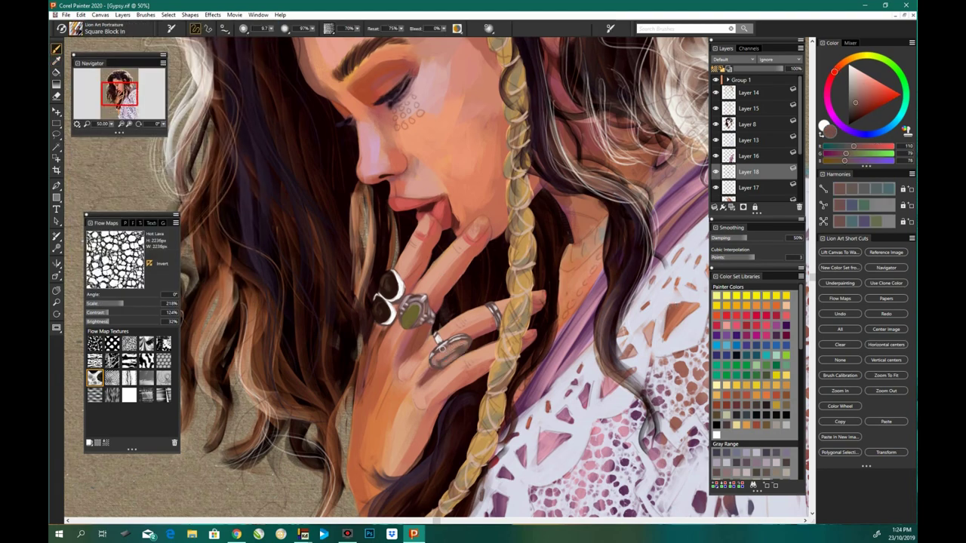
{"action": "left_click", "coordinate": [453, 341], "text": "alt"}
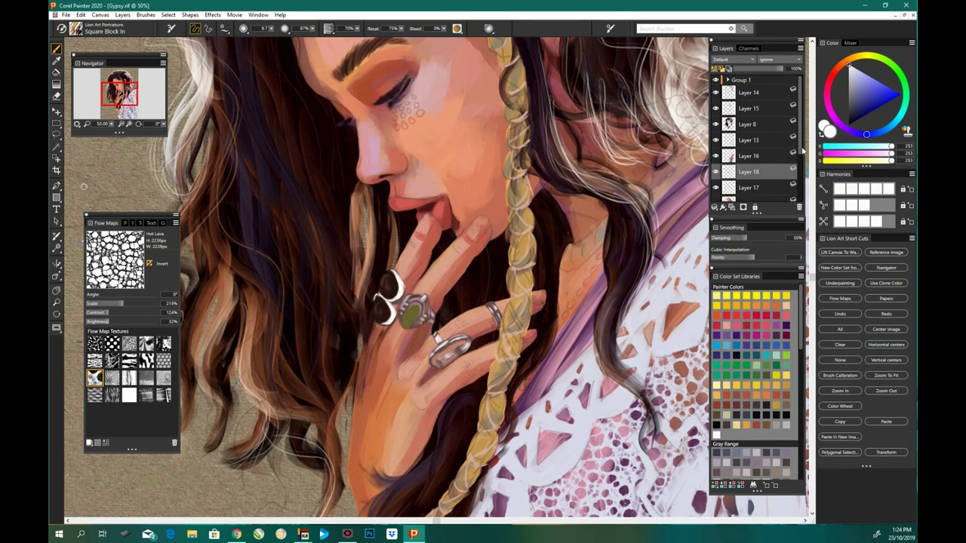
{"action": "scroll", "coordinate": [746, 150], "scroll_direction": "down", "scroll_amount": 2}
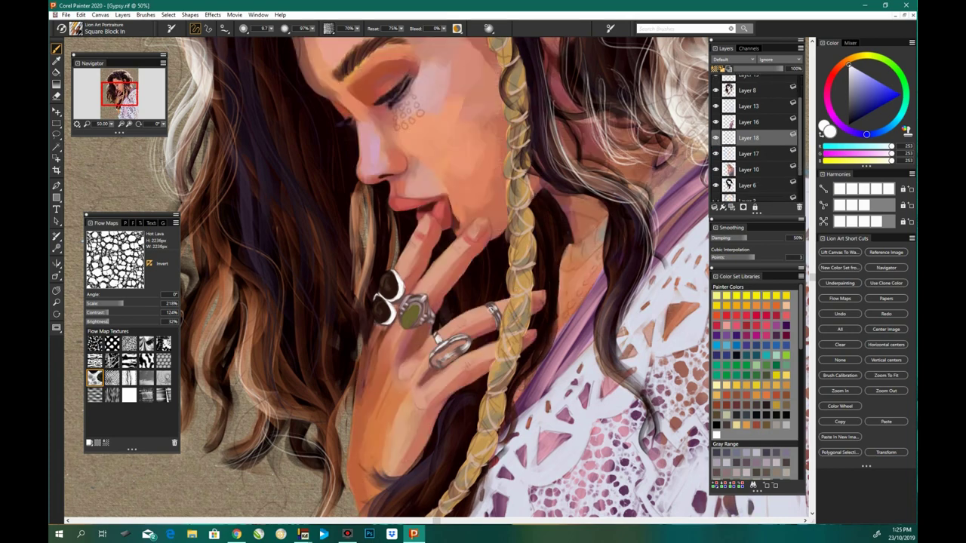
Step: Duplicate Layer 18 and raise the copy's brightness to 10
{"action": "key", "text": "ctrl+minus"}
{"action": "right_click", "coordinate": [750, 138]}
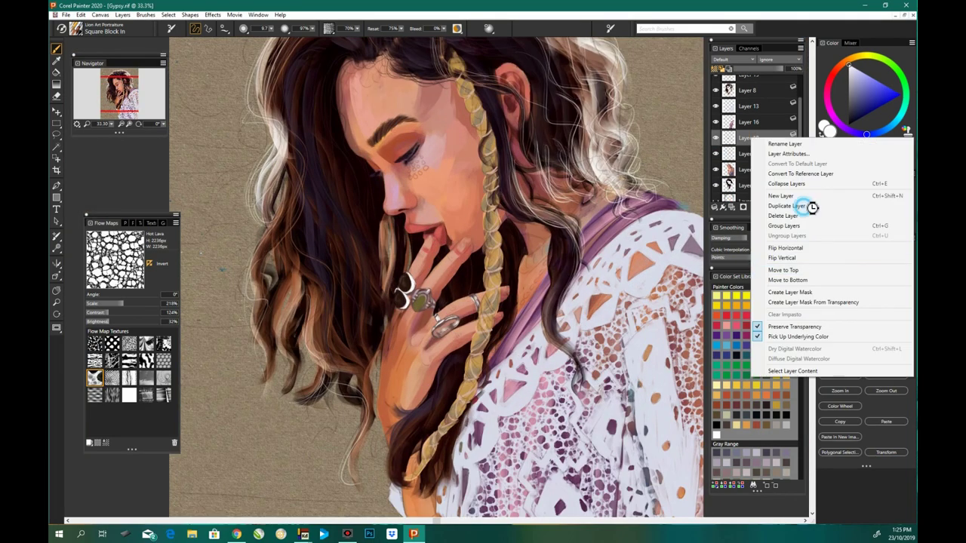
{"action": "left_click", "coordinate": [801, 199]}
{"action": "left_click", "coordinate": [212, 14]}
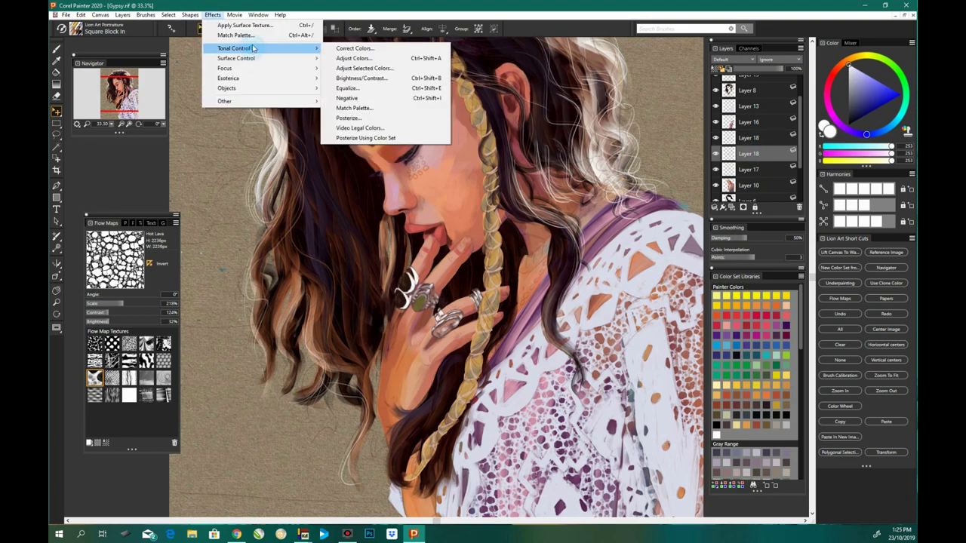
{"action": "left_click", "coordinate": [361, 78]}
{"action": "left_click_drag", "start_coordinate": [637, 309], "coordinate": [593, 309]}
{"action": "left_click", "coordinate": [595, 352]}
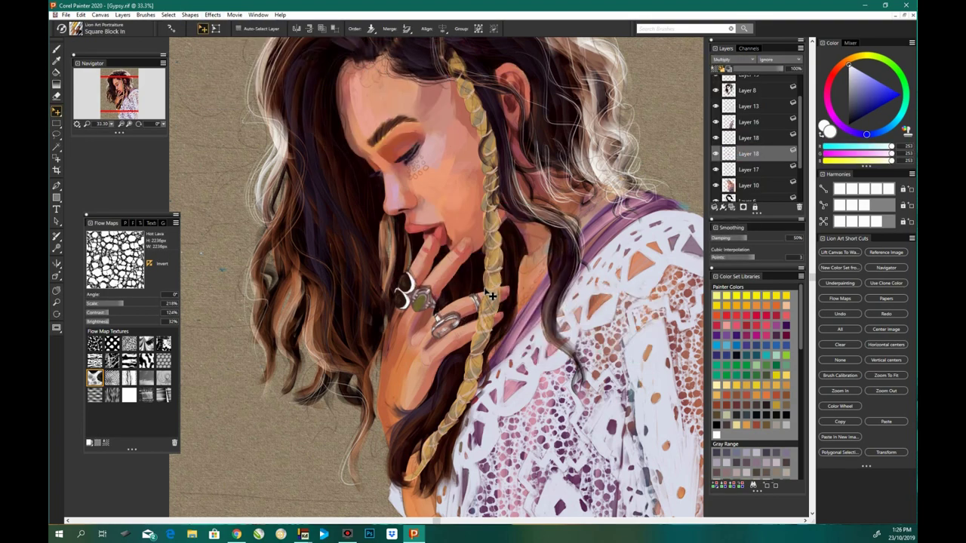
Step: Soften the duplicated layer by about 24, then zoom back in on the face
{"action": "left_click", "coordinate": [212, 14]}
{"action": "left_click", "coordinate": [355, 129]}
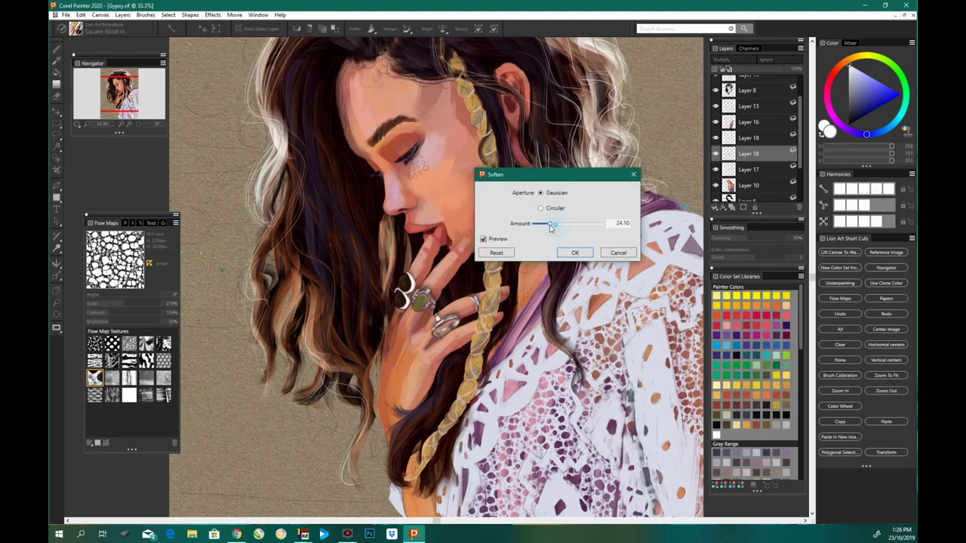
{"action": "left_click_drag", "start_coordinate": [550, 227], "coordinate": [545, 226]}
{"action": "left_click", "coordinate": [574, 252]}
{"action": "key", "text": "ctrl+minus"}
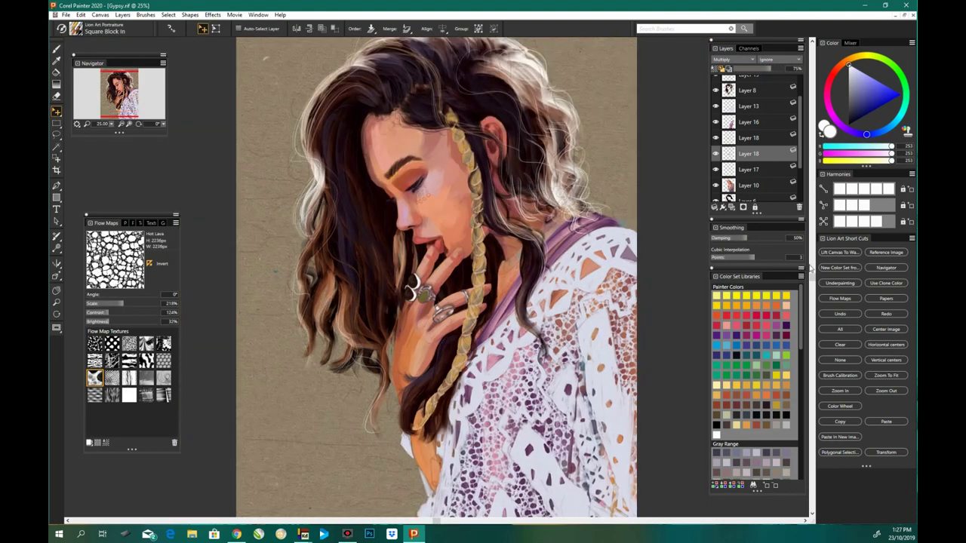
{"action": "key", "text": "ctrl+plus"}
{"action": "key", "text": "ctrl+plus"}
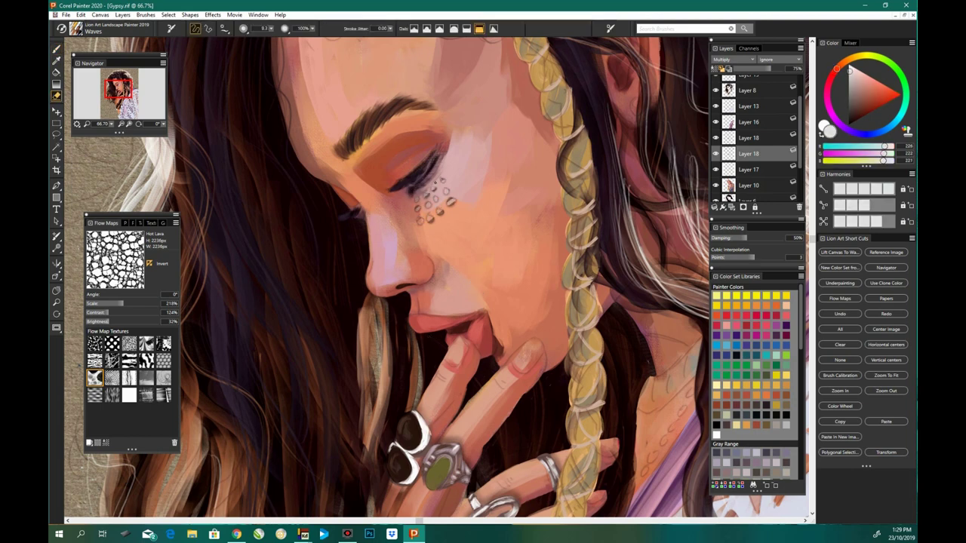
Step: On the upper Layer 18 copy, dab near-white highlights onto the cheek dots
{"action": "left_click", "coordinate": [719, 140]}
{"action": "left_click", "coordinate": [57, 50]}
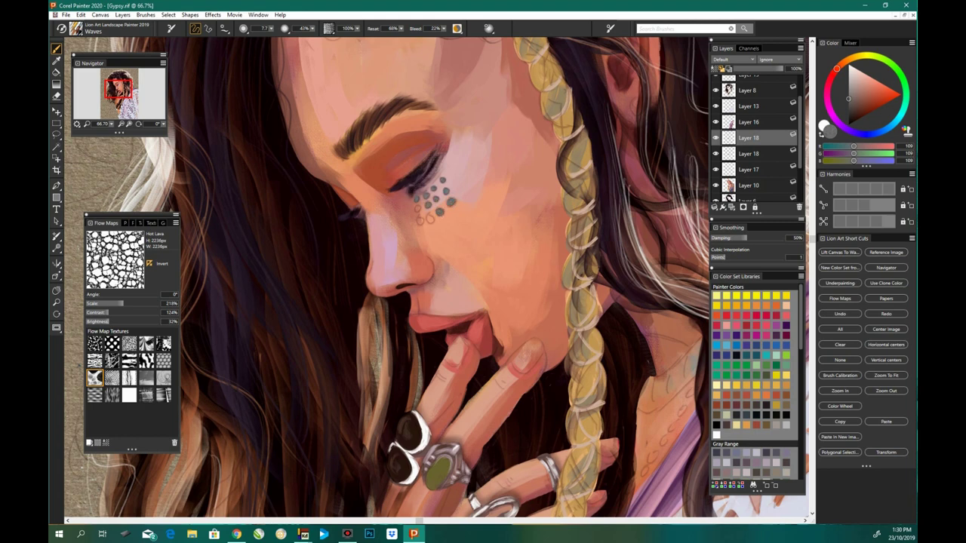
{"action": "left_click", "coordinate": [420, 197], "text": "alt"}
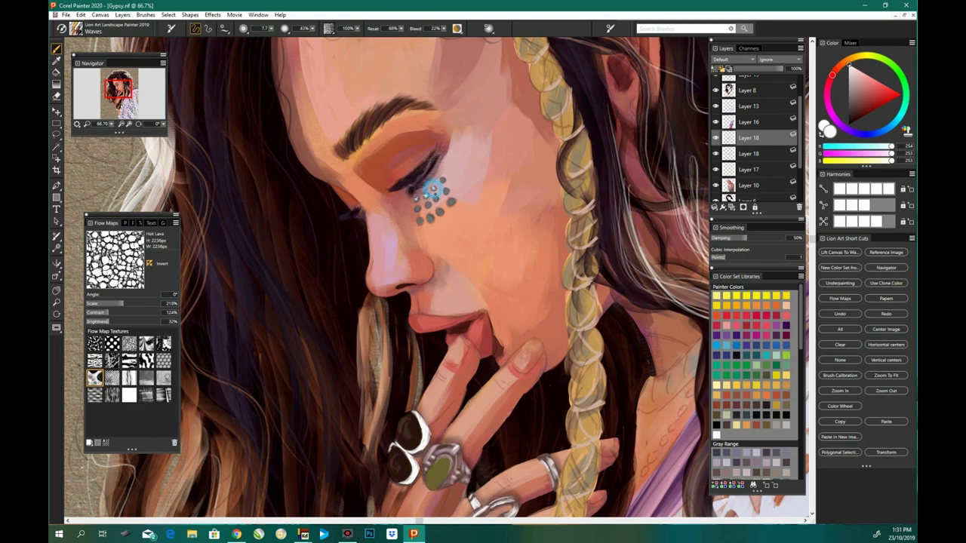
{"action": "left_click", "coordinate": [433, 189]}
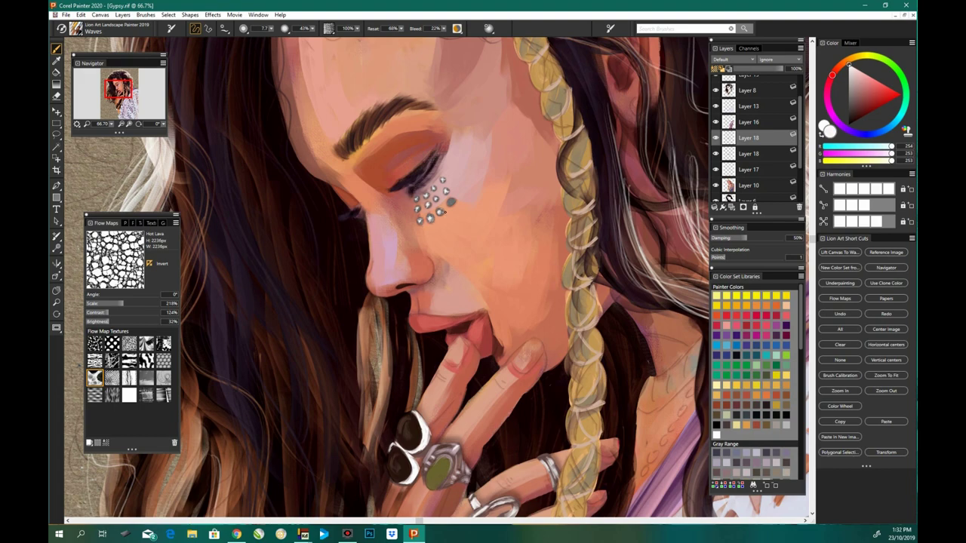
{"action": "key", "text": "ctrl+minus"}
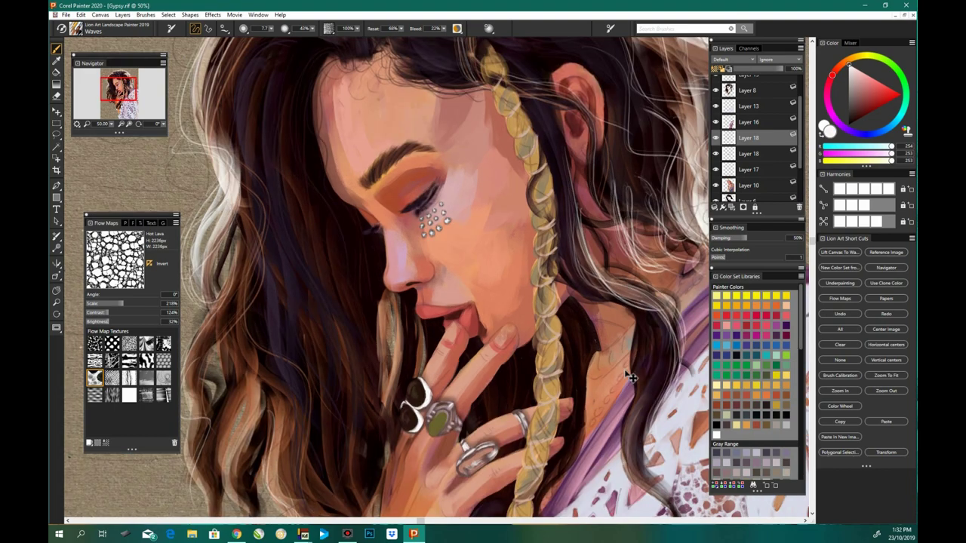
Step: Fit the reference photo in a narrow window beside the canvas and choose the Sketch Rough brush
{"action": "left_click_drag", "start_coordinate": [316, 403], "coordinate": [361, 479]}
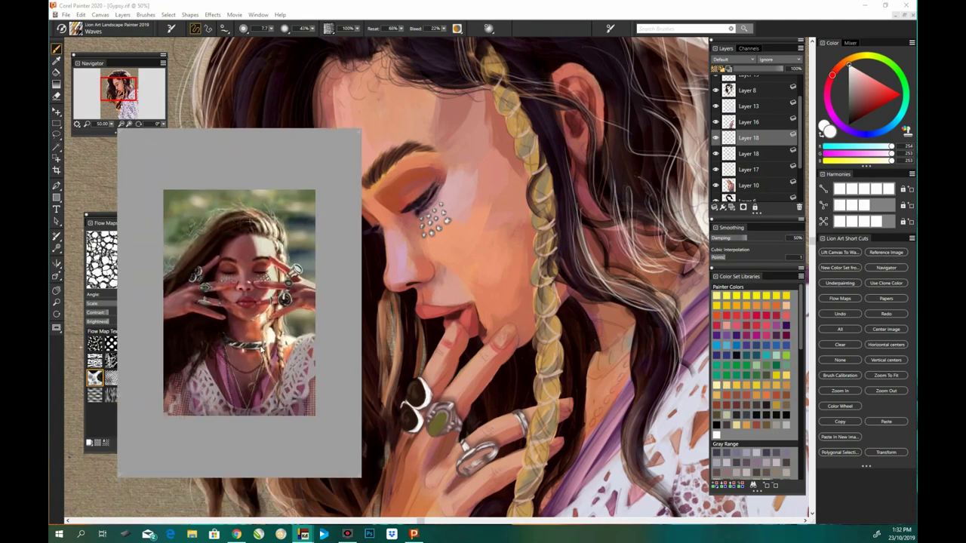
{"action": "right_click", "coordinate": [249, 129]}
{"action": "left_click", "coordinate": [302, 216]}
{"action": "left_click_drag", "start_coordinate": [475, 461], "coordinate": [357, 480]}
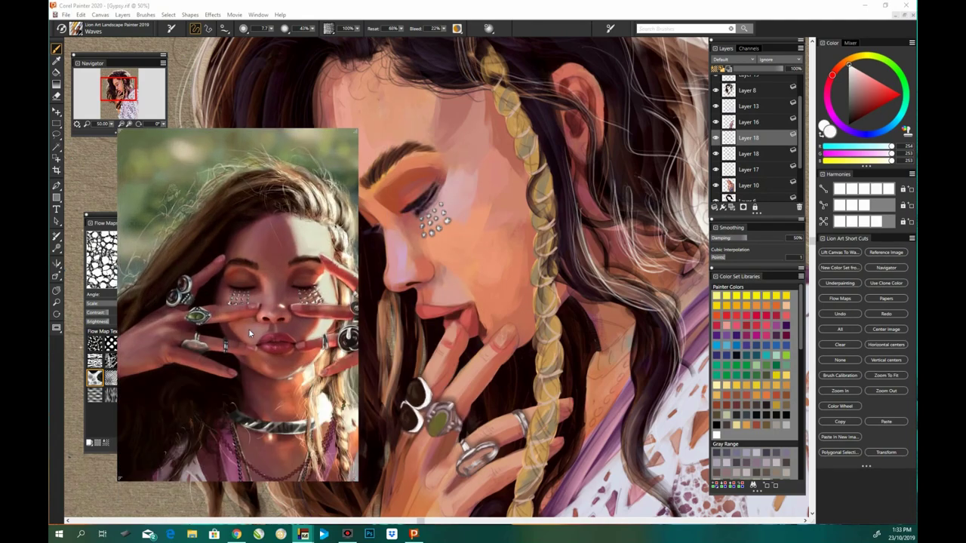
{"action": "right_click", "coordinate": [318, 291]}
{"action": "scroll", "coordinate": [528, 302], "scroll_direction": "down", "scroll_amount": 3}
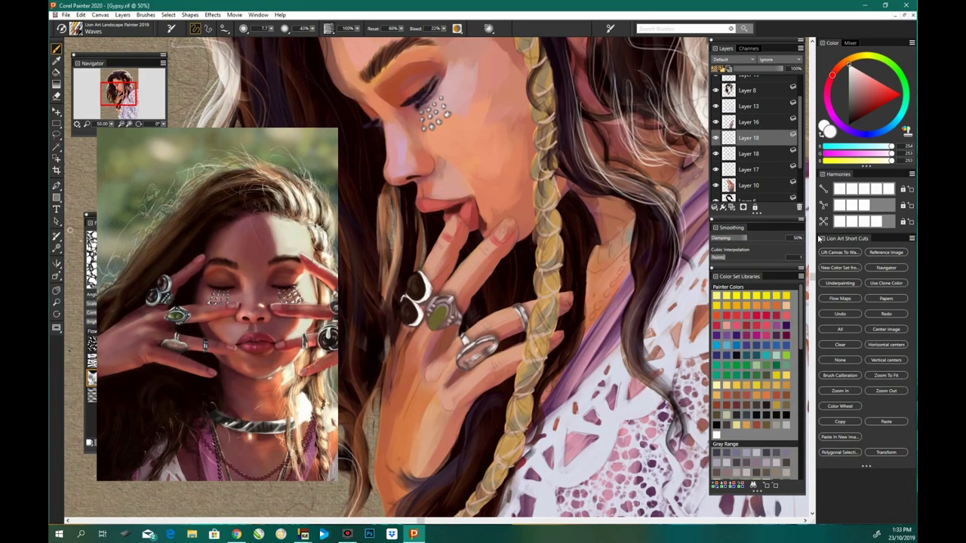
{"action": "key", "text": "ctrl+plus"}
{"action": "left_click", "coordinate": [75, 28]}
{"action": "left_click_drag", "start_coordinate": [217, 134], "coordinate": [370, 146]}
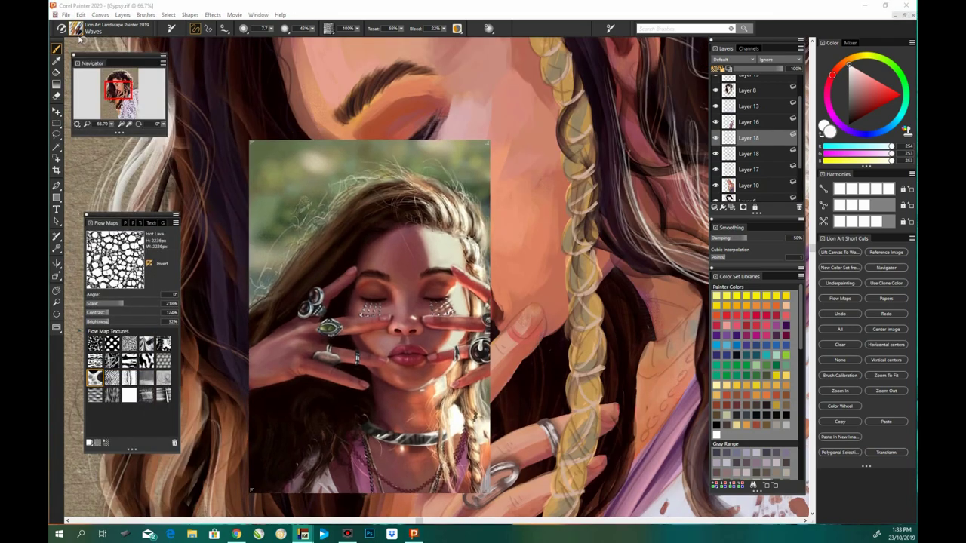
{"action": "left_click", "coordinate": [76, 27]}
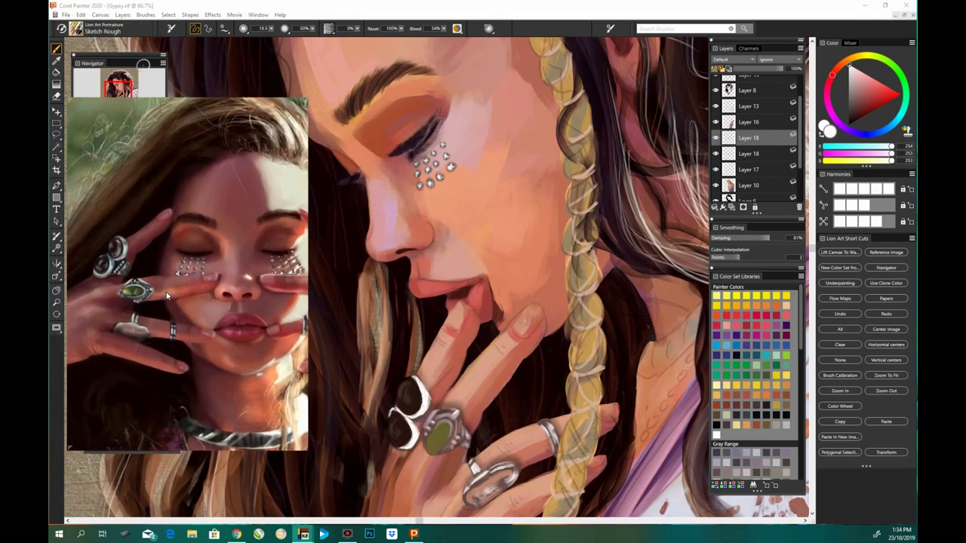
{"action": "scroll", "coordinate": [463, 212], "scroll_direction": "up", "scroll_amount": 1}
Step: Lasso the cheek gems and apply Brightness 10, Contrast -100
{"action": "key", "text": "l"}
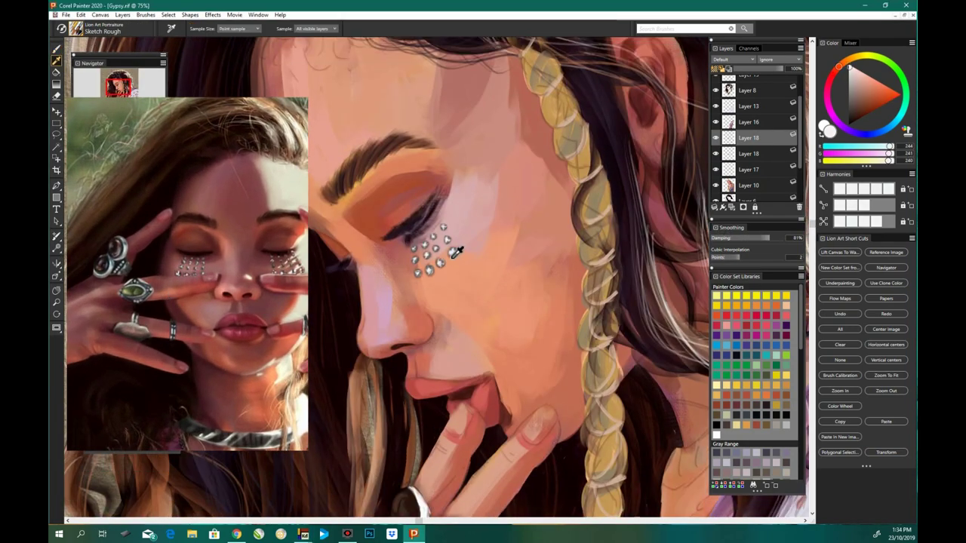
{"action": "left_click_drag", "start_coordinate": [451, 211], "coordinate": [418, 234]}
{"action": "left_click", "coordinate": [212, 15]}
{"action": "left_click", "coordinate": [357, 77]}
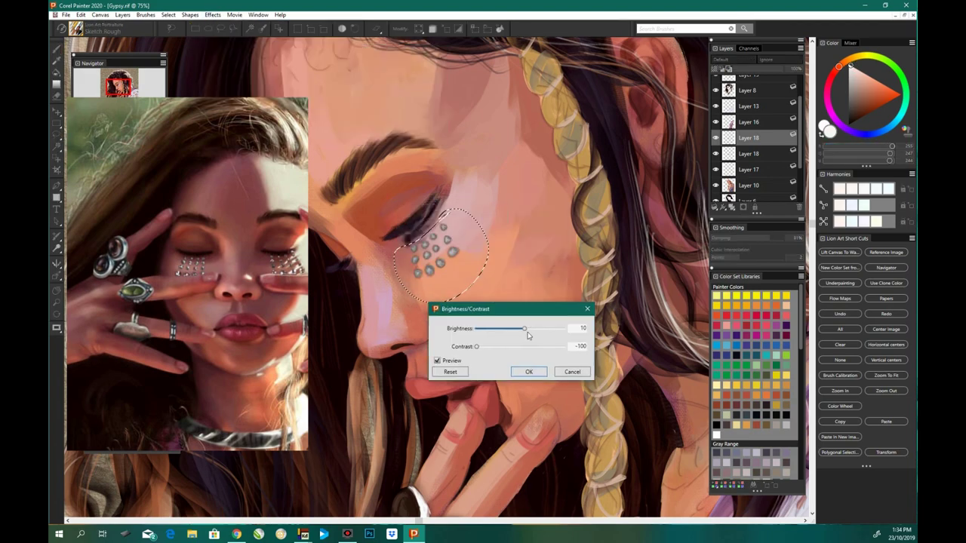
{"action": "left_click_drag", "start_coordinate": [528, 341], "coordinate": [562, 341]}
{"action": "left_click", "coordinate": [528, 370]}
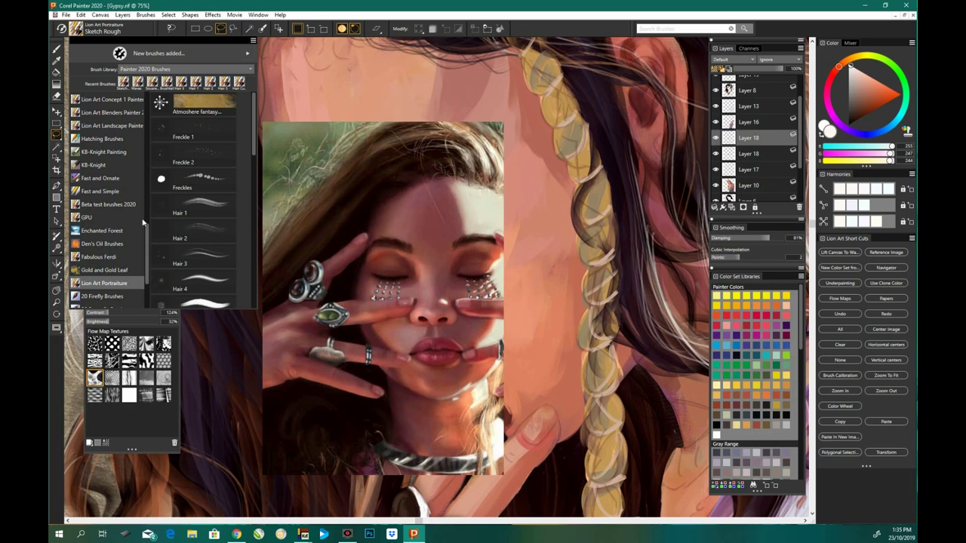
Step: Choose the Hard Round Blender, zoom in on the cheek gems, and select Layer 18
{"action": "left_click", "coordinate": [105, 112]}
{"action": "scroll", "coordinate": [197, 196], "scroll_direction": "down", "scroll_amount": 2}
{"action": "left_click", "coordinate": [203, 147]}
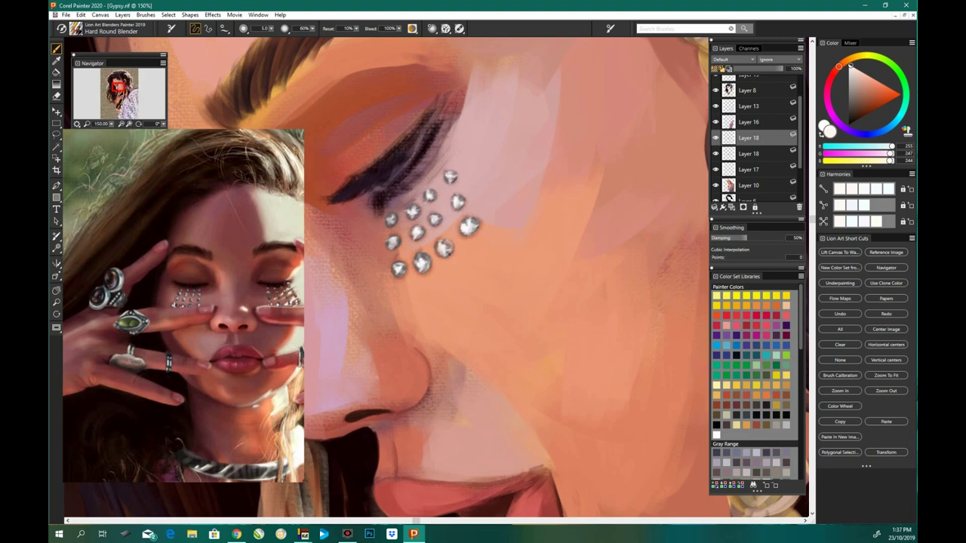
{"action": "scroll", "coordinate": [755, 113], "scroll_direction": "up", "scroll_amount": 3}
{"action": "left_click", "coordinate": [746, 80]}
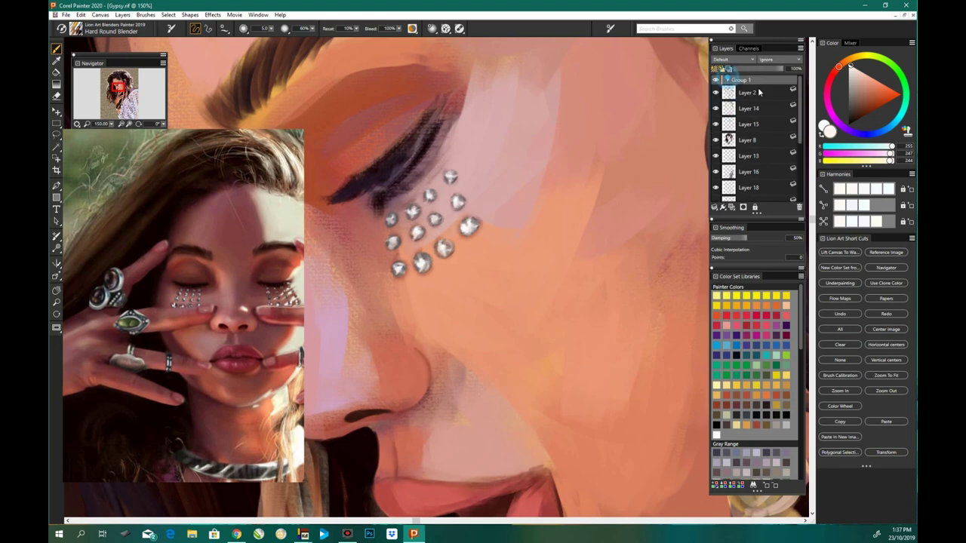
{"action": "scroll", "coordinate": [755, 135], "scroll_direction": "down", "scroll_amount": 3}
{"action": "left_click", "coordinate": [751, 167]}
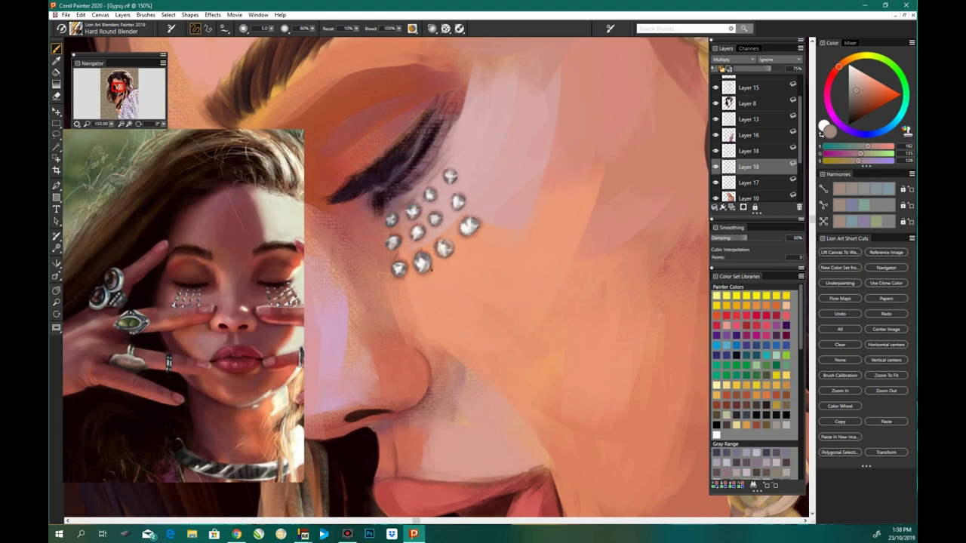
{"action": "scroll", "coordinate": [476, 226], "scroll_direction": "down", "scroll_amount": 2}
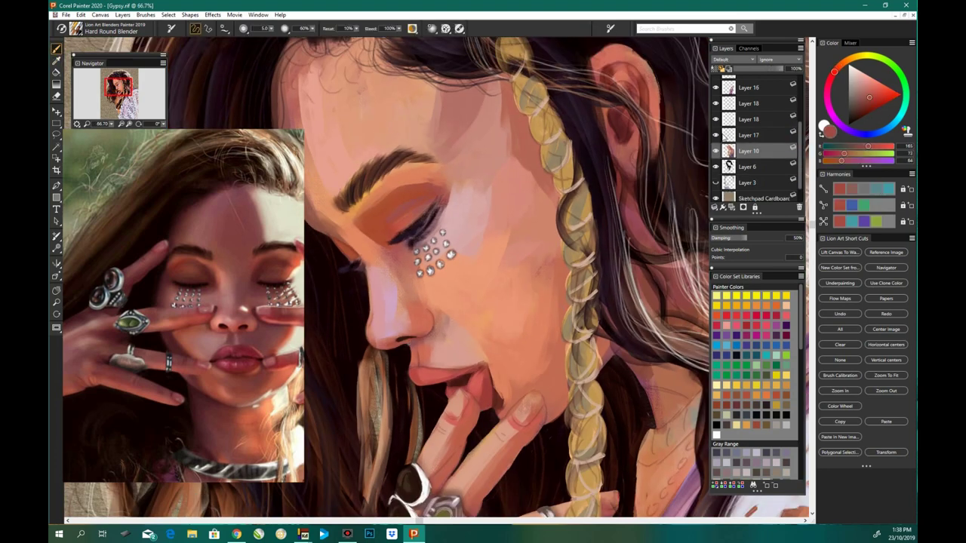
Step: Switch to Square Block In on Layer 17, sampling browns and pink skin at size 14.4
{"action": "left_click", "coordinate": [76, 28]}
{"action": "left_click", "coordinate": [173, 94]}
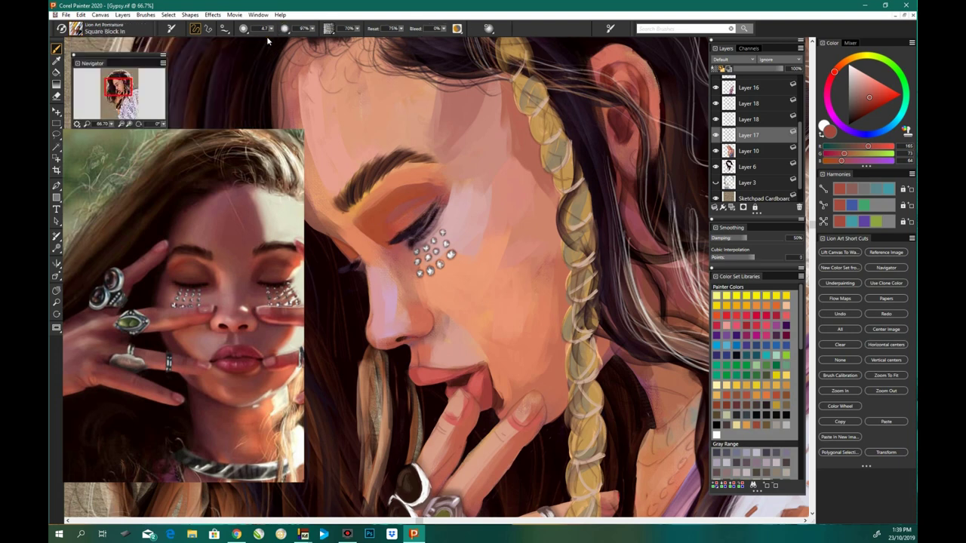
{"action": "scroll", "coordinate": [423, 220], "scroll_direction": "up", "scroll_amount": 1}
{"action": "left_click", "coordinate": [392, 347], "text": "alt"}
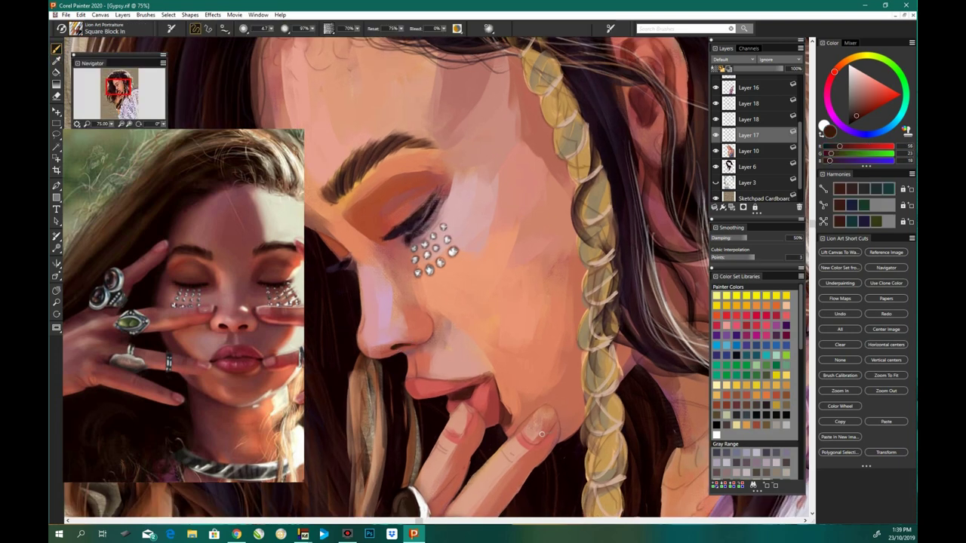
{"action": "left_click", "coordinate": [421, 367], "text": "alt"}
{"action": "left_click", "coordinate": [378, 276], "text": "alt"}
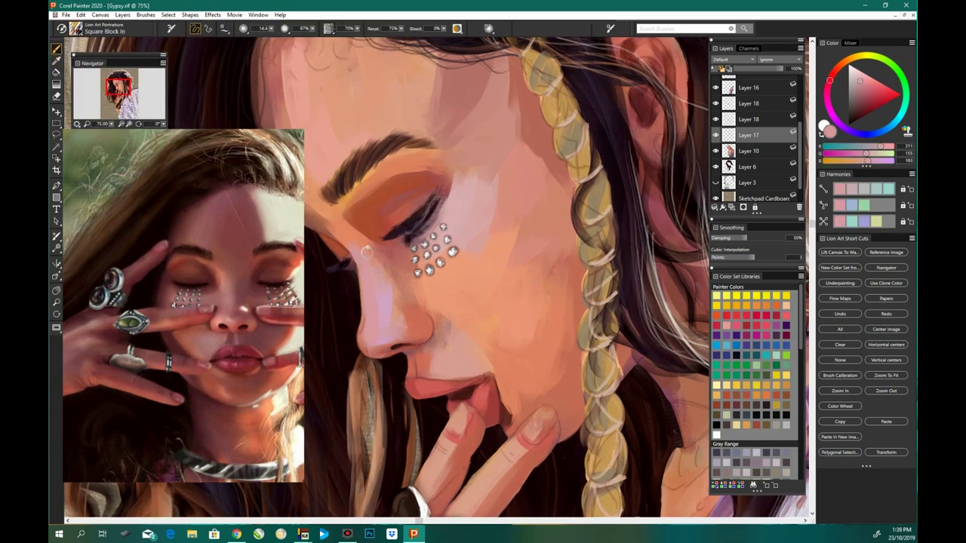
{"action": "scroll", "coordinate": [632, 325], "scroll_direction": "down", "scroll_amount": 3}
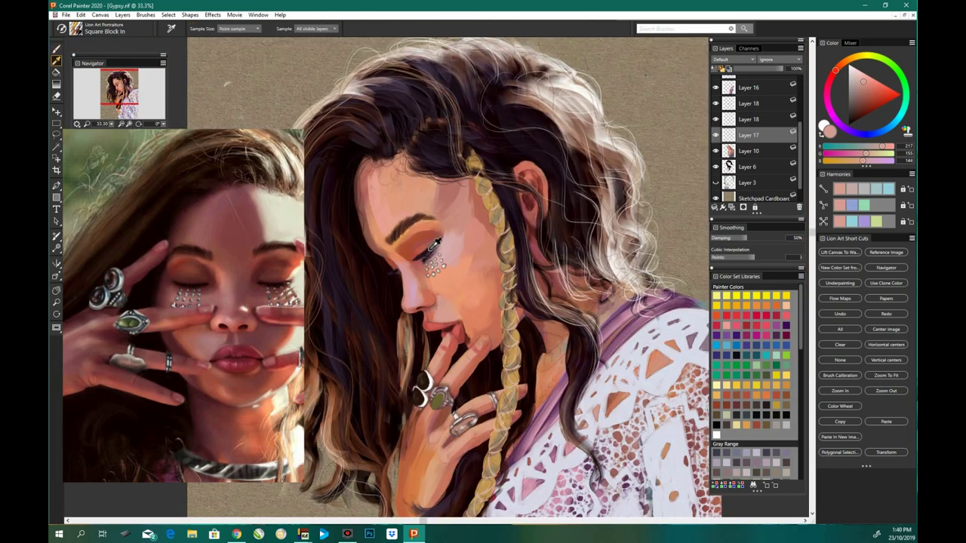
{"action": "left_click", "coordinate": [425, 314], "text": "alt"}
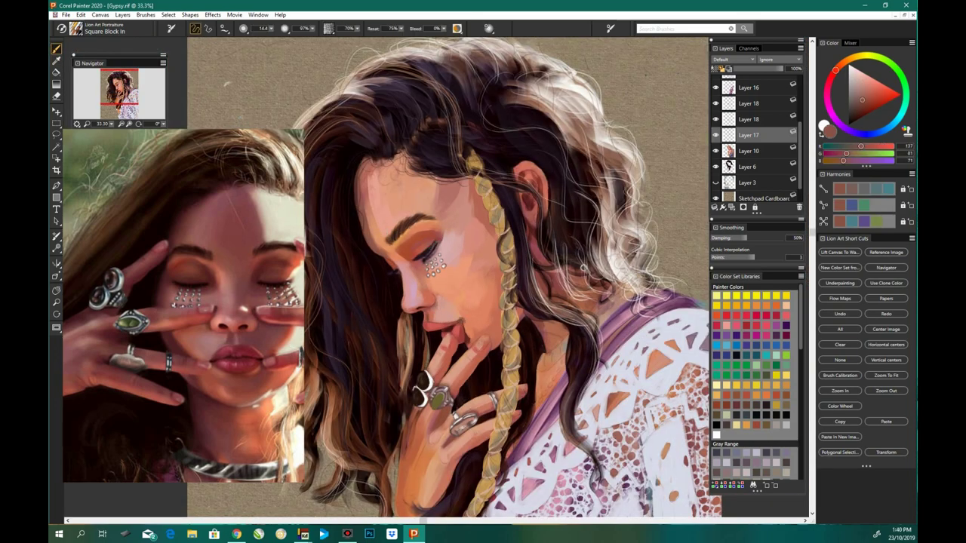
Step: Return to the Hard Round Blender brush
{"action": "scroll", "coordinate": [417, 427], "scroll_direction": "up", "scroll_amount": 2}
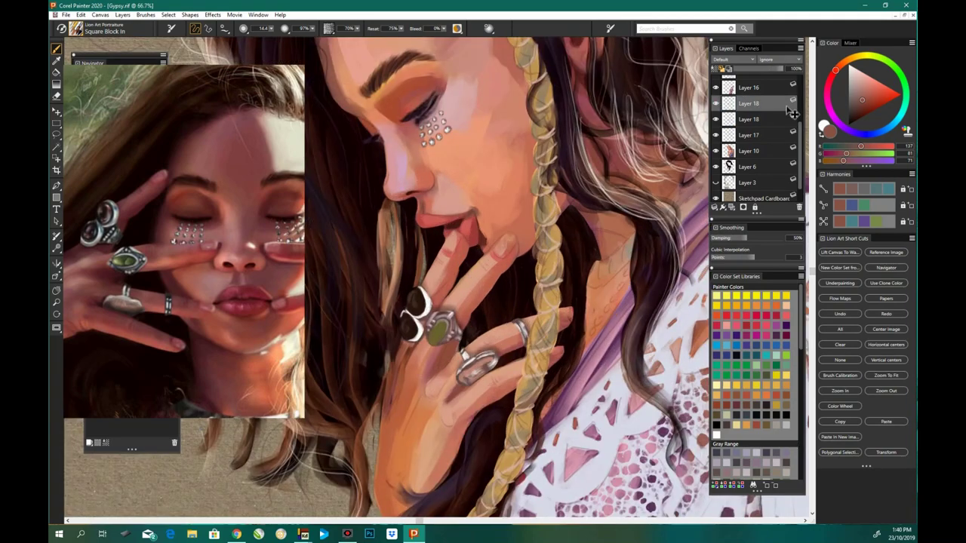
{"action": "scroll", "coordinate": [480, 302], "scroll_direction": "up", "scroll_amount": 1}
{"action": "left_click", "coordinate": [76, 28]}
{"action": "left_click", "coordinate": [155, 81]}
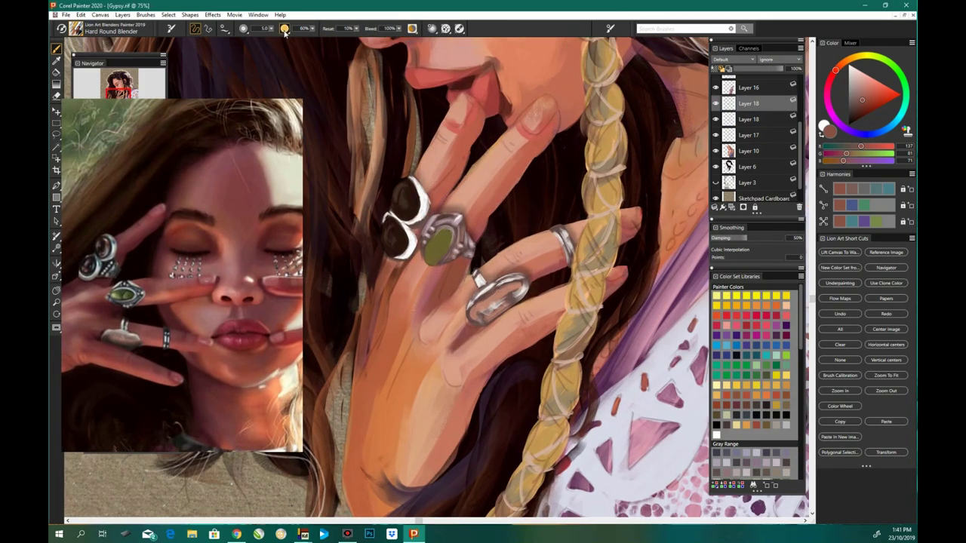
Step: Blend the black ring's edges, then paint olive gem tones and near-white highlights with Square Block In
{"action": "left_click_drag", "start_coordinate": [396, 227], "coordinate": [426, 209]}
{"action": "left_click_drag", "start_coordinate": [401, 168], "coordinate": [422, 205]}
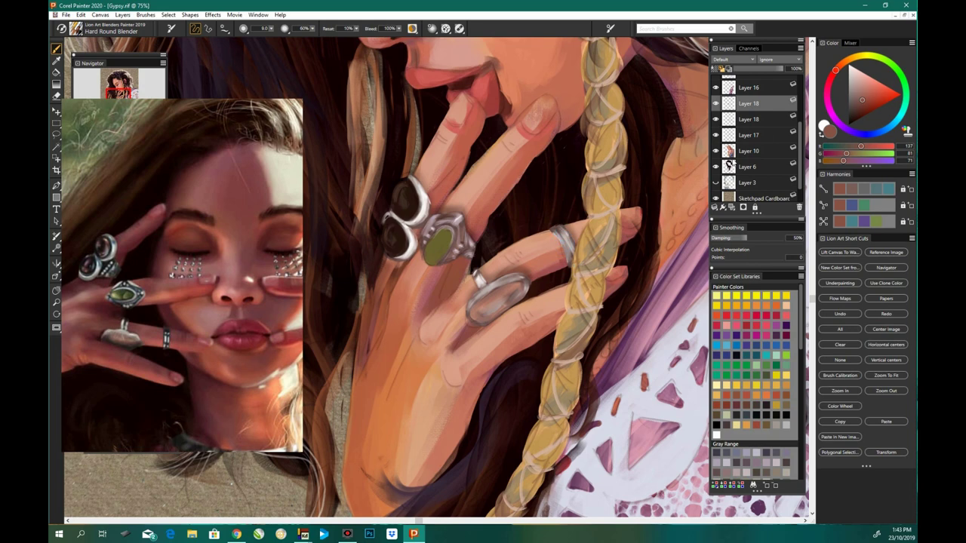
{"action": "left_click", "coordinate": [76, 28]}
{"action": "left_click", "coordinate": [173, 73]}
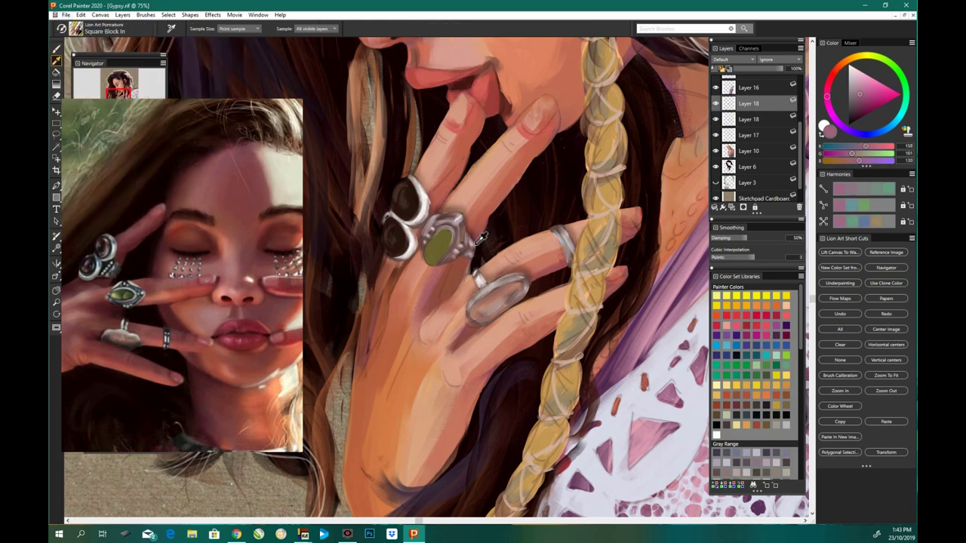
{"action": "left_click", "coordinate": [443, 240], "text": "alt"}
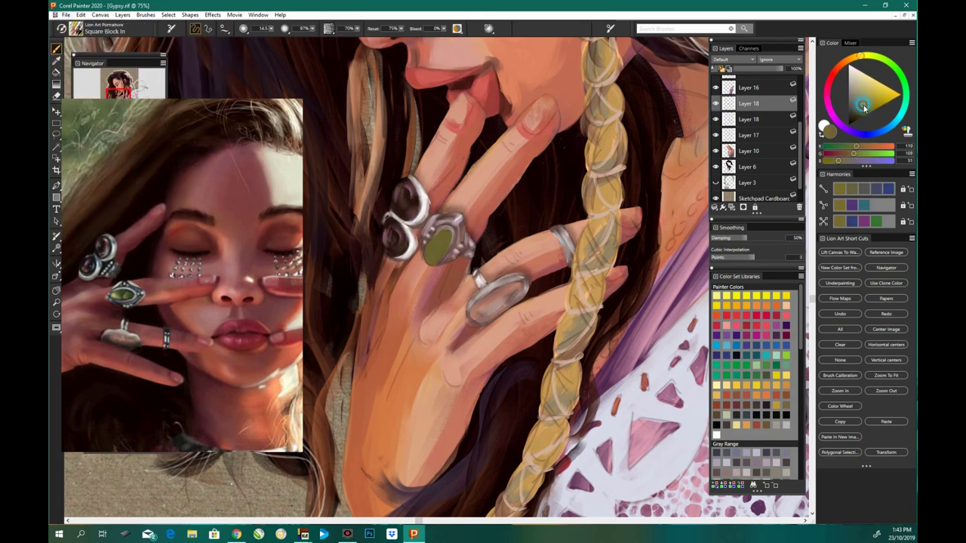
{"action": "left_click", "coordinate": [428, 255], "text": "alt"}
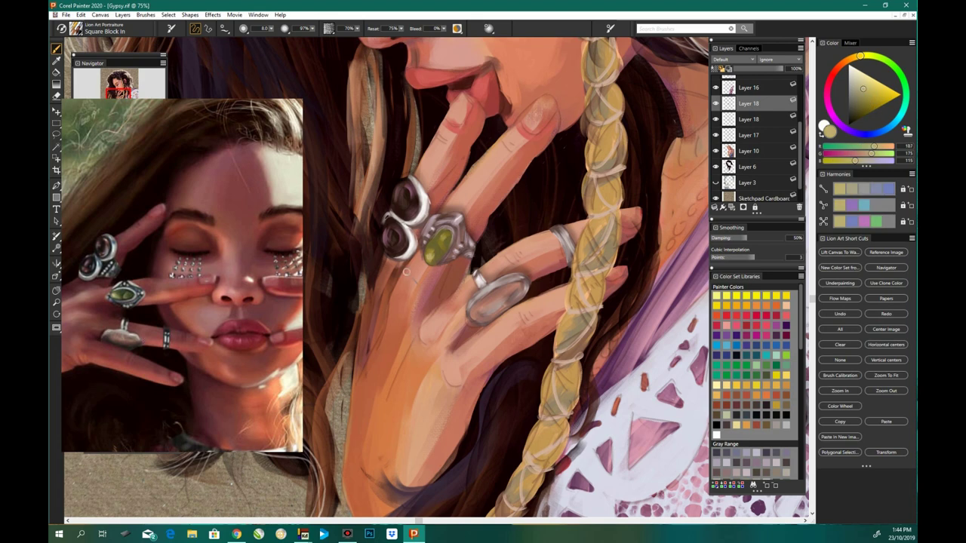
{"action": "left_click", "coordinate": [407, 249], "text": "alt"}
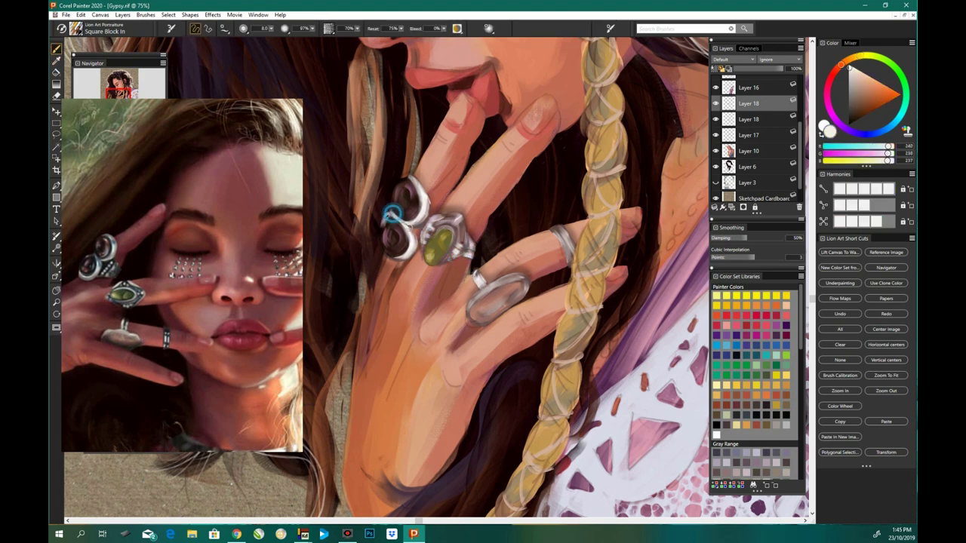
{"action": "mouse_move", "coordinate": [488, 289]}
{"action": "left_mouse_down"}
{"action": "mouse_move", "coordinate": [520, 281]}
{"action": "mouse_move", "coordinate": [468, 324]}
{"action": "left_mouse_up"}
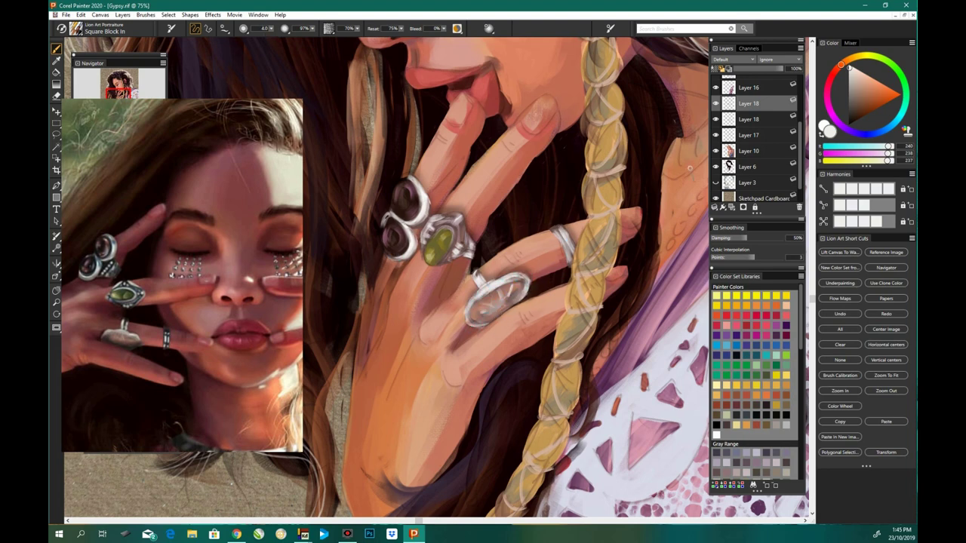
Step: Apply a Brightness/Contrast adjustment to an elliptical selection around the hand
{"action": "key", "text": "o"}
{"action": "mouse_move", "coordinate": [336, 148]}
{"action": "left_mouse_down"}
{"action": "mouse_move", "coordinate": [593, 372]}
{"action": "mouse_move", "coordinate": [614, 378]}
{"action": "left_mouse_up"}
{"action": "left_click", "coordinate": [213, 15]}
{"action": "left_click", "coordinate": [243, 25]}
{"action": "left_click", "coordinate": [647, 361]}
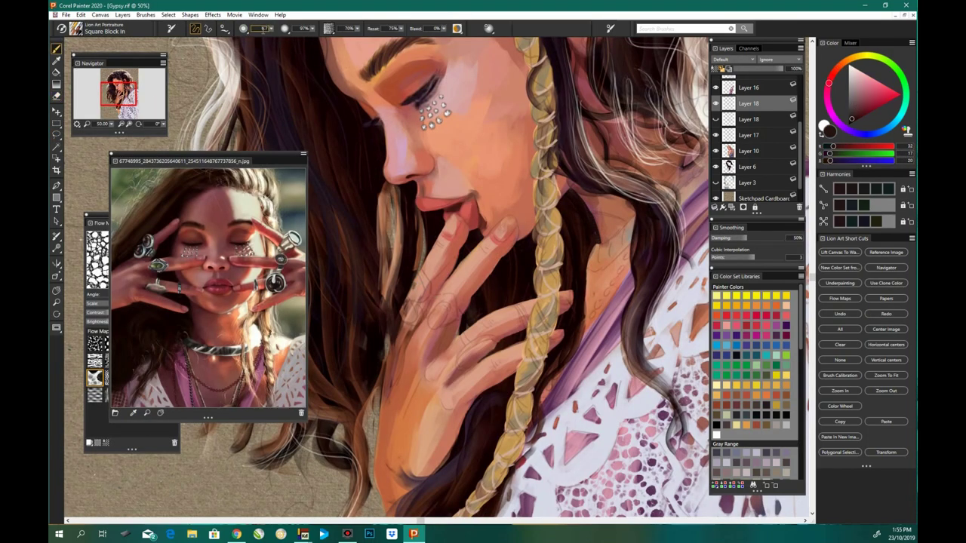
Step: Open the reference photo jpg and copy the selected rings from it
{"action": "left_click_drag", "start_coordinate": [416, 278], "coordinate": [408, 300]}
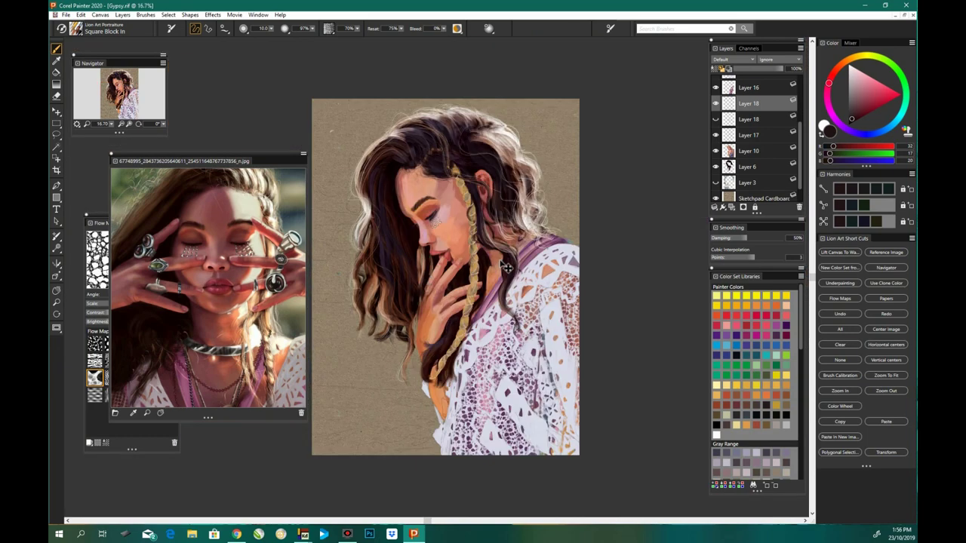
{"action": "left_click", "coordinate": [65, 15]}
{"action": "mouse_move", "coordinate": [83, 45]}
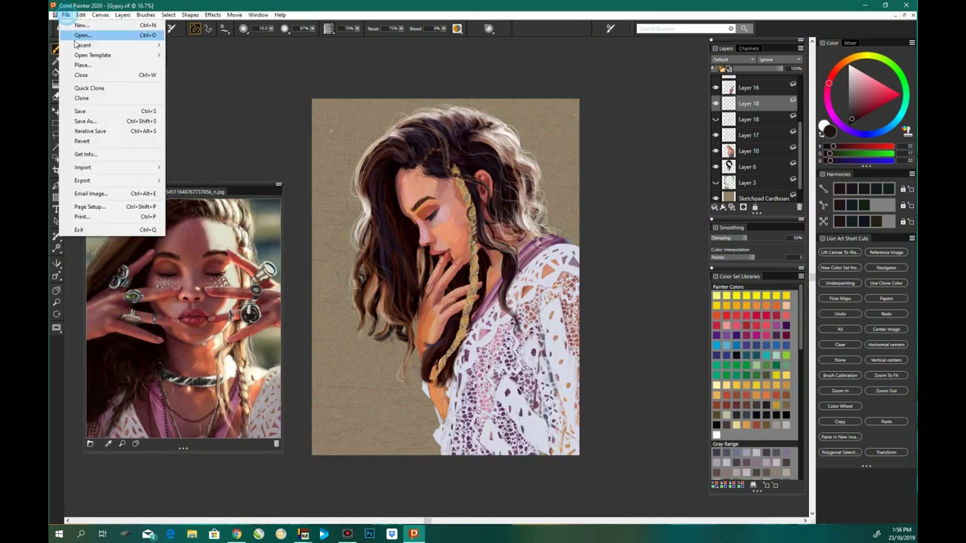
{"action": "key", "text": "ctrl+o"}
{"action": "double_click", "coordinate": [230, 138]}
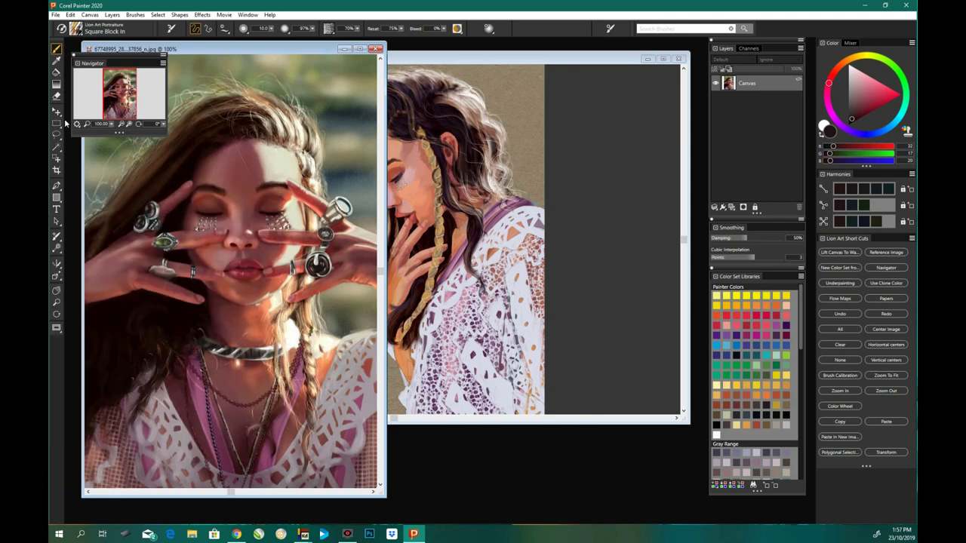
{"action": "left_click", "coordinate": [55, 14]}
{"action": "left_click", "coordinate": [83, 72]}
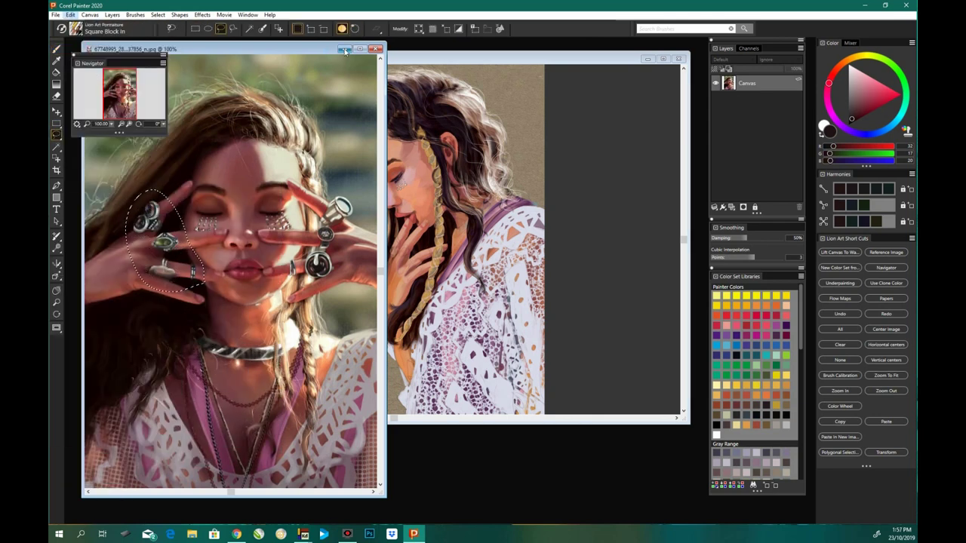
Step: Paste the rings onto the finger, drop them, and paint skin over the dark edges
{"action": "left_click", "coordinate": [70, 14]}
{"action": "left_click", "coordinate": [98, 90]}
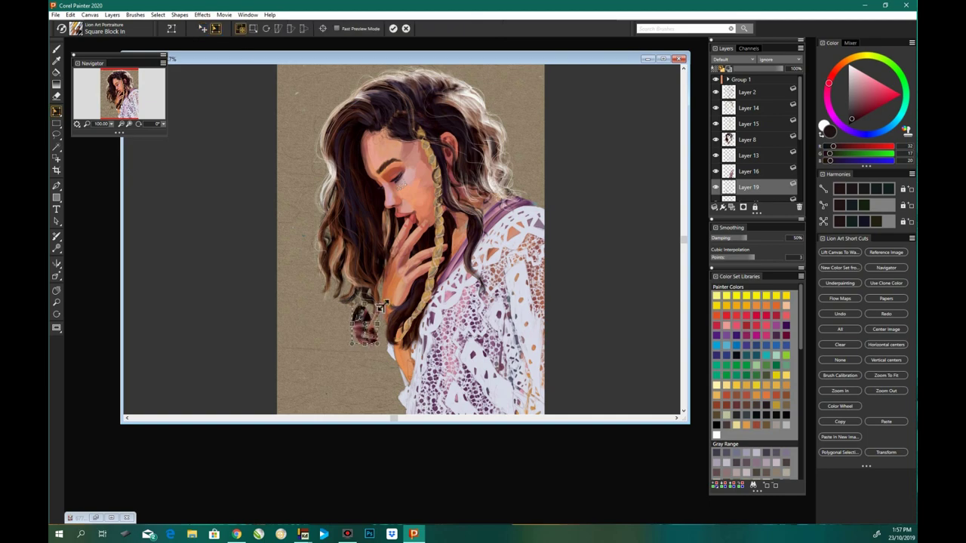
{"action": "scroll", "coordinate": [420, 239], "scroll_direction": "up", "scroll_amount": 3}
{"action": "left_click", "coordinate": [57, 111]}
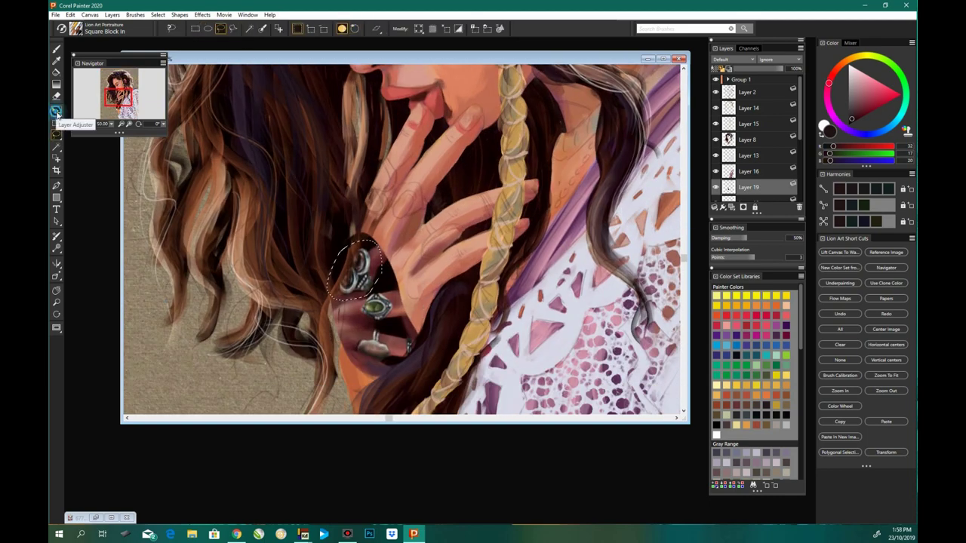
{"action": "key", "text": "b"}
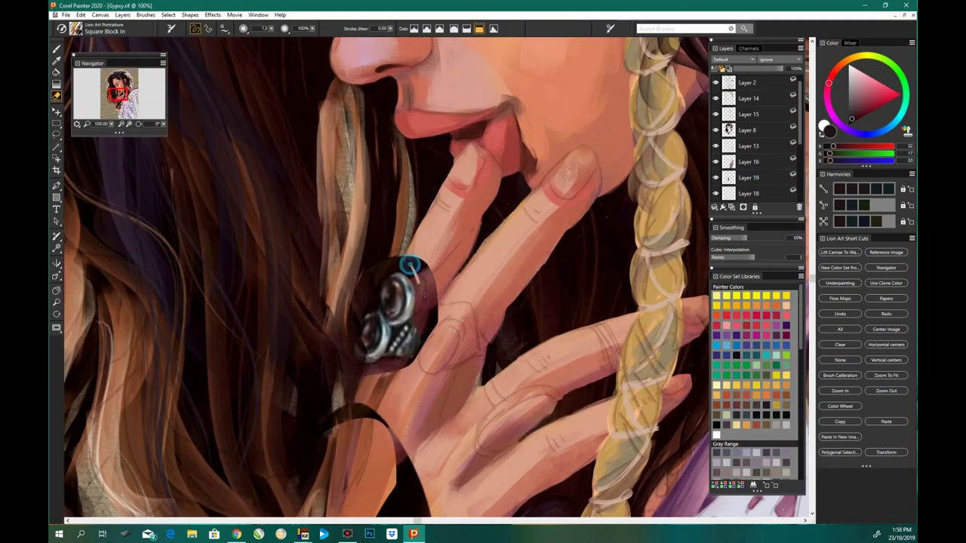
{"action": "mouse_move", "coordinate": [418, 292]}
{"action": "left_mouse_down"}
{"action": "mouse_move", "coordinate": [418, 336]}
{"action": "mouse_move", "coordinate": [434, 317]}
{"action": "mouse_move", "coordinate": [407, 264]}
{"action": "left_mouse_up"}
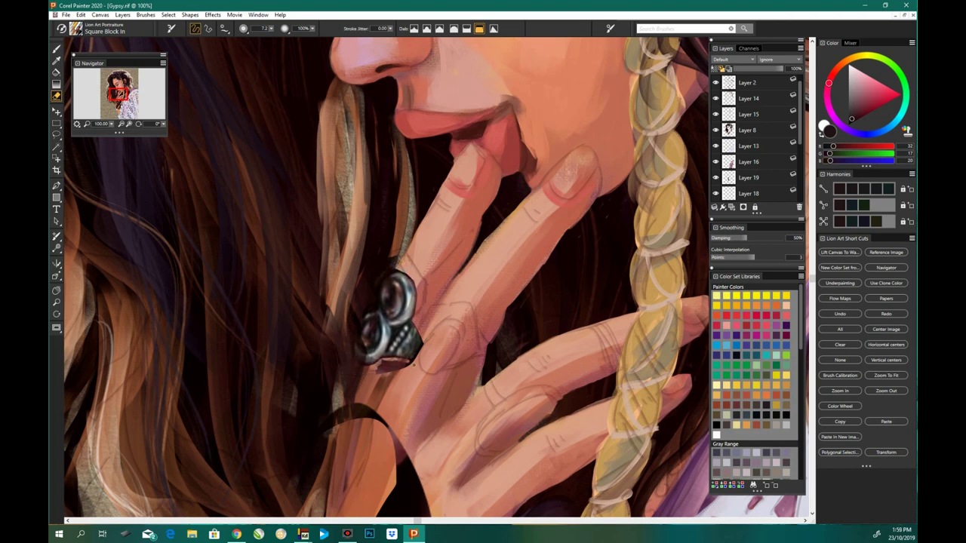
{"action": "left_click_drag", "start_coordinate": [413, 365], "coordinate": [378, 370]}
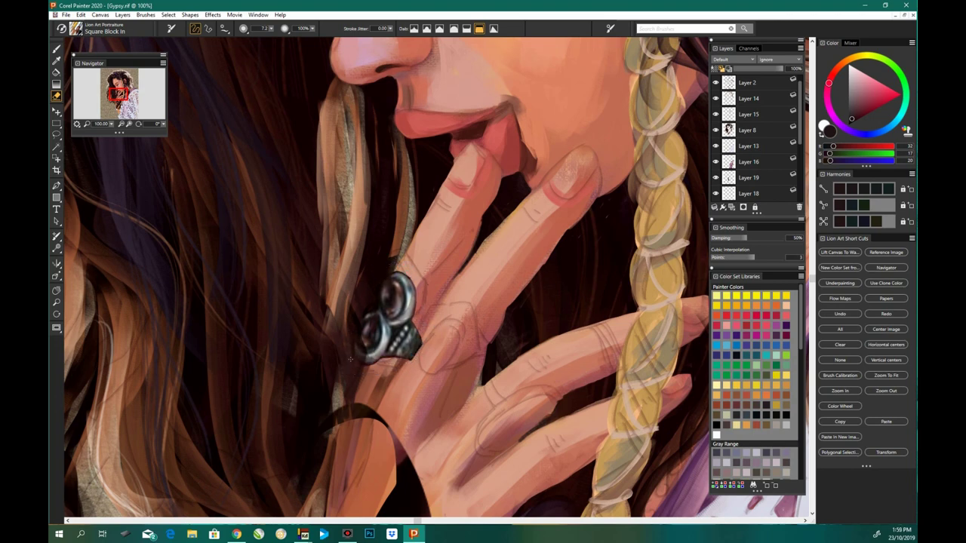
{"action": "key", "text": "ctrl+minus"}
Step: Distort the silver ring to wrap the finger and move Layer 19 under Layer 15
{"action": "key", "text": "l"}
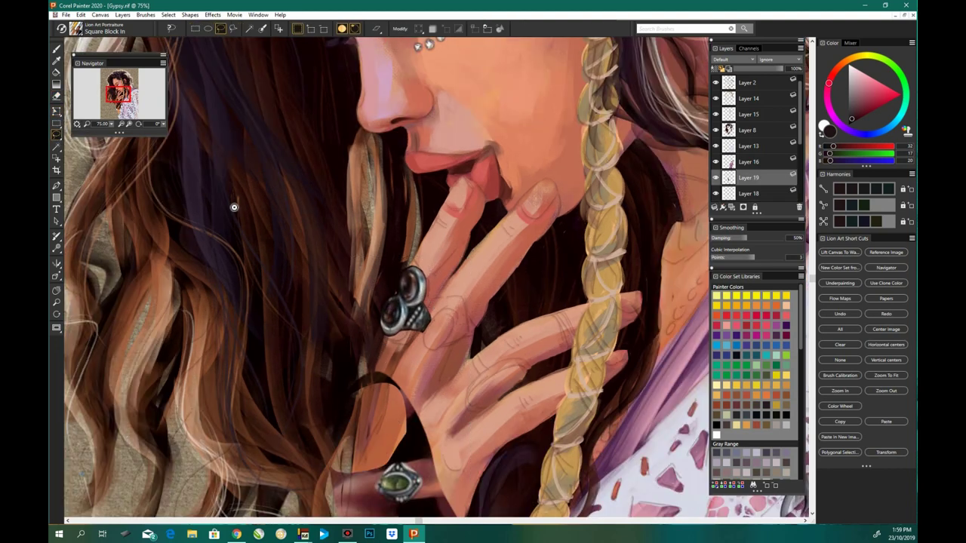
{"action": "left_click_drag", "start_coordinate": [407, 237], "coordinate": [403, 240]}
{"action": "key", "text": "a"}
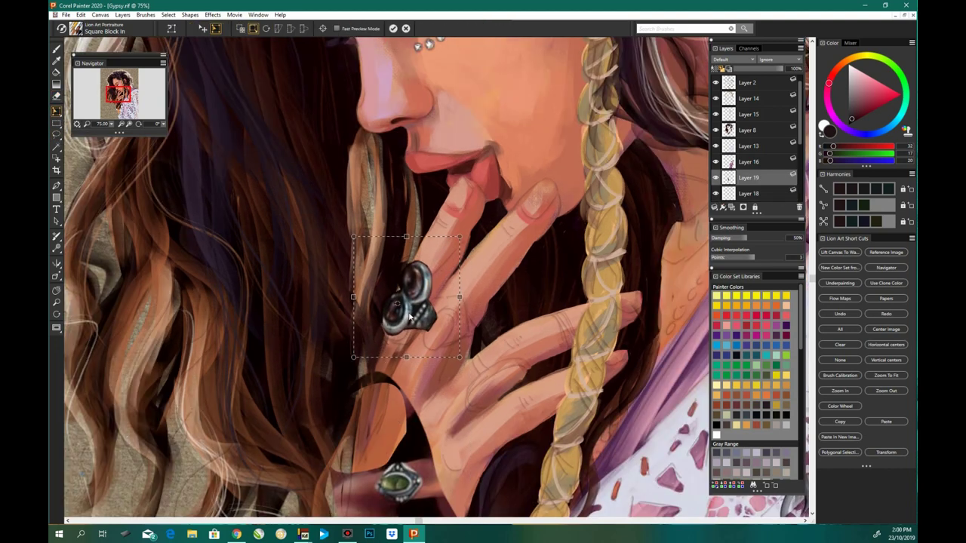
{"action": "left_click_drag", "start_coordinate": [460, 357], "coordinate": [462, 366]}
{"action": "left_click", "coordinate": [241, 28]}
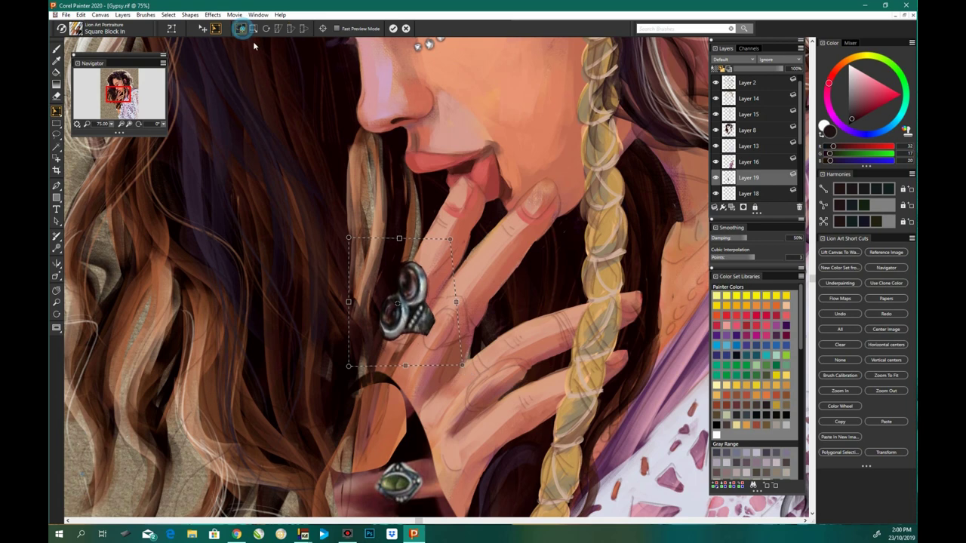
{"action": "left_click", "coordinate": [393, 29]}
{"action": "key", "text": "ctrl+minus"}
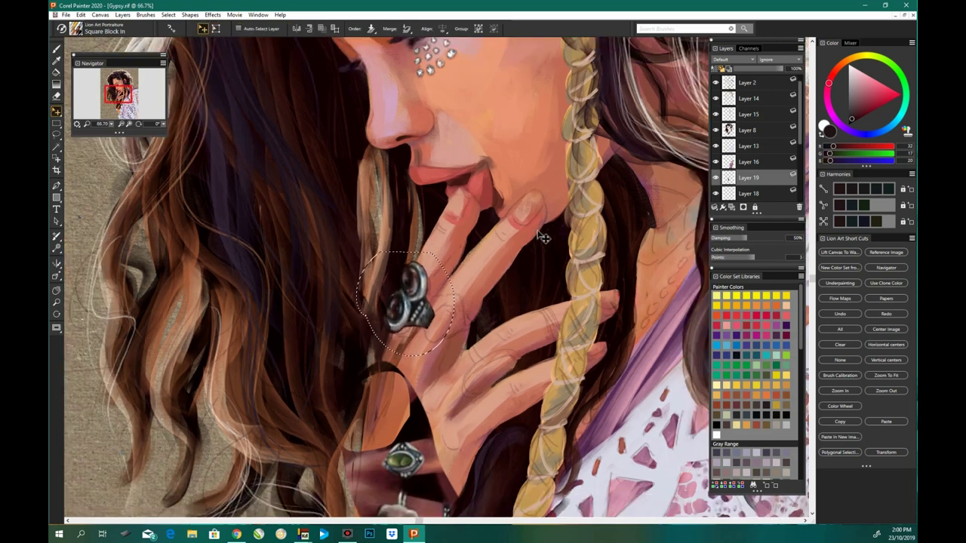
{"action": "left_click_drag", "start_coordinate": [747, 178], "coordinate": [746, 130]}
{"action": "key", "text": "ctrl+d"}
{"action": "key", "text": "b"}
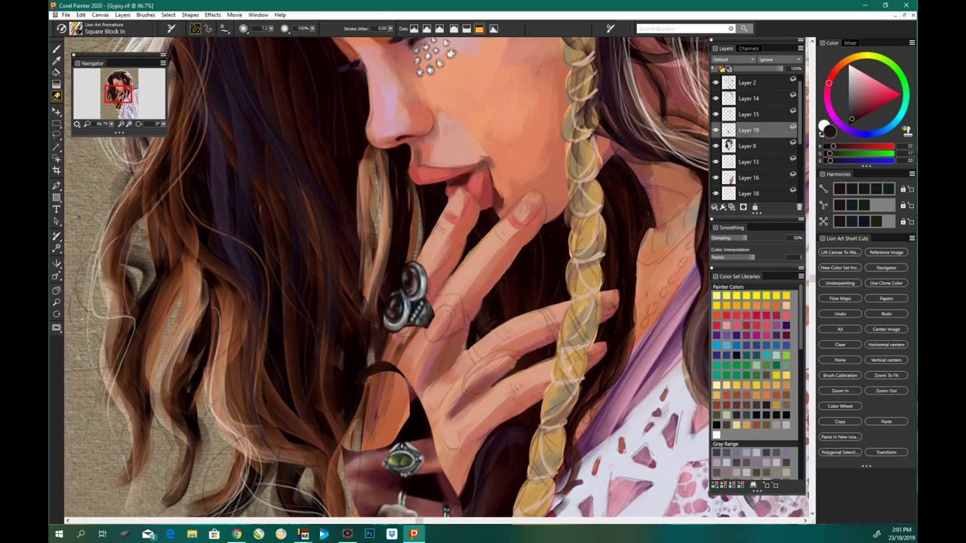
{"action": "key", "text": "ctrl+minus"}
{"action": "key", "text": "ctrl+minus"}
Step: Copy the green-stone ring onto a new layer and place it beside the other ring
{"action": "key", "text": "ctrl+shift+n"}
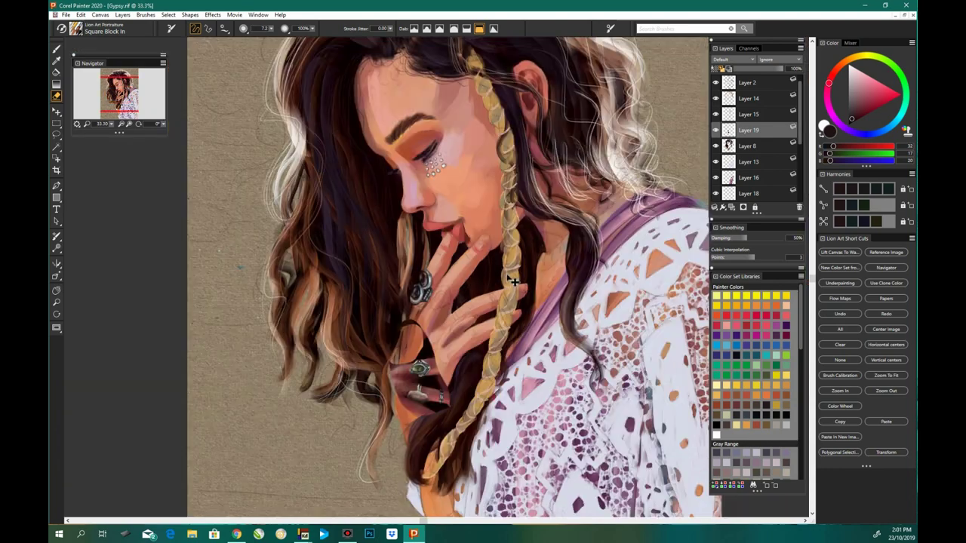
{"action": "key", "text": "f"}
{"action": "key", "text": "alt+e"}
{"action": "key", "text": "Escape"}
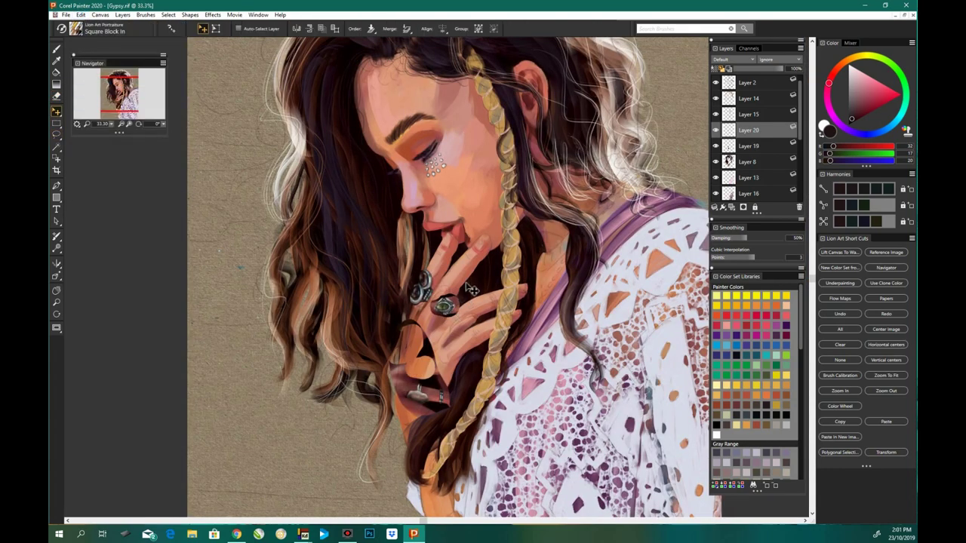
{"action": "key", "text": "ctrl+plus"}
{"action": "left_click_drag", "start_coordinate": [465, 336], "coordinate": [452, 320]}
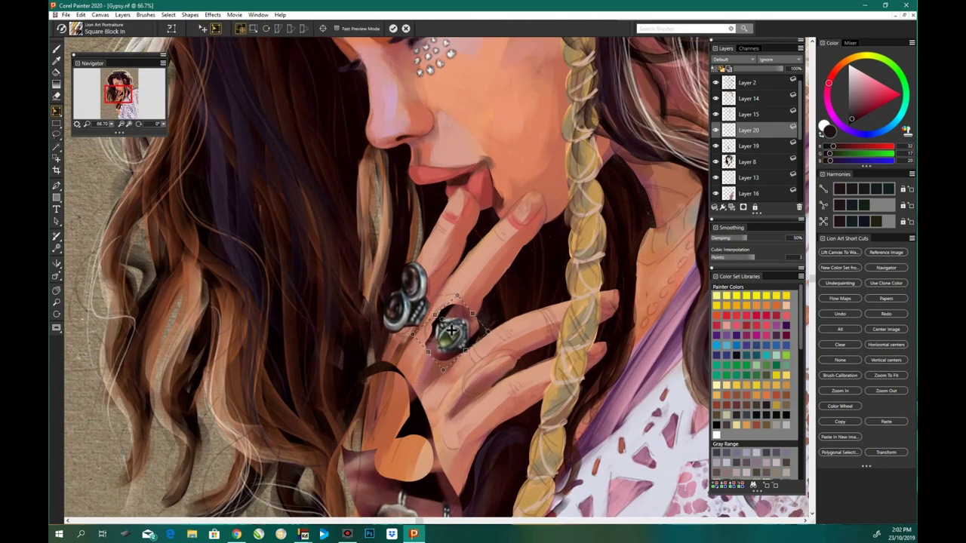
{"action": "key", "text": "Return"}
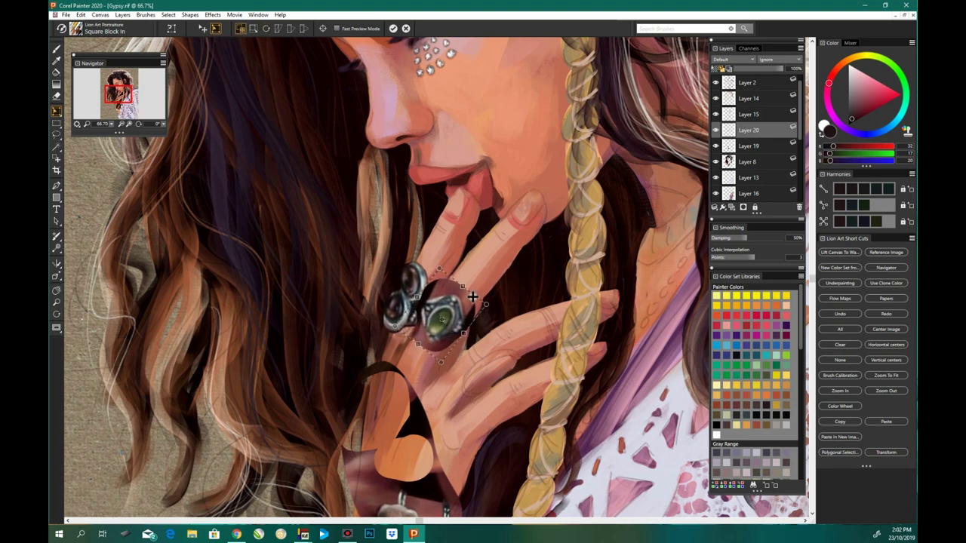
{"action": "key", "text": "b"}
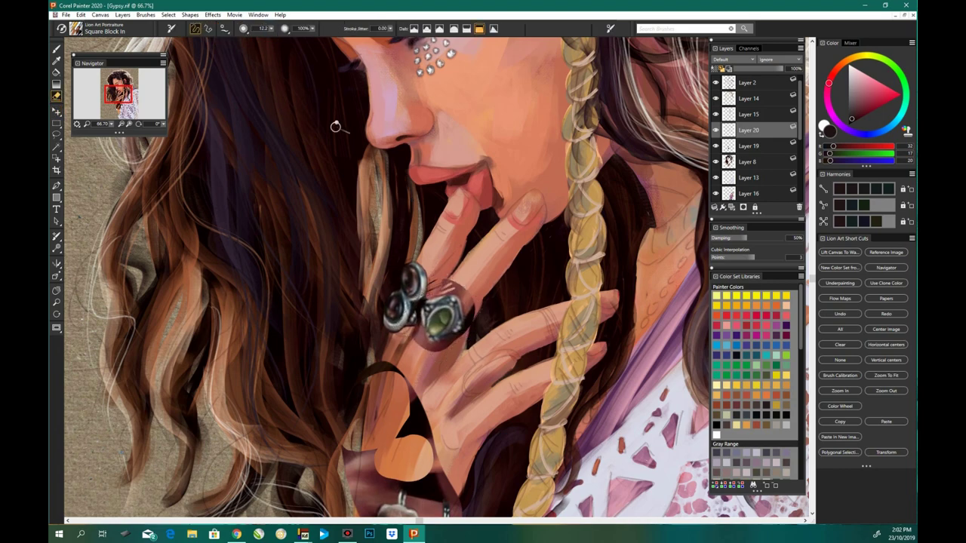
{"action": "key", "text": "ctrl+plus"}
Step: Paint lighter skin over the dark shadow between and below the rings
{"action": "mouse_move", "coordinate": [486, 318]}
{"action": "left_mouse_down"}
{"action": "mouse_move", "coordinate": [483, 356]}
{"action": "mouse_move", "coordinate": [416, 387]}
{"action": "left_mouse_up"}
{"action": "left_click_drag", "start_coordinate": [420, 311], "coordinate": [414, 359]}
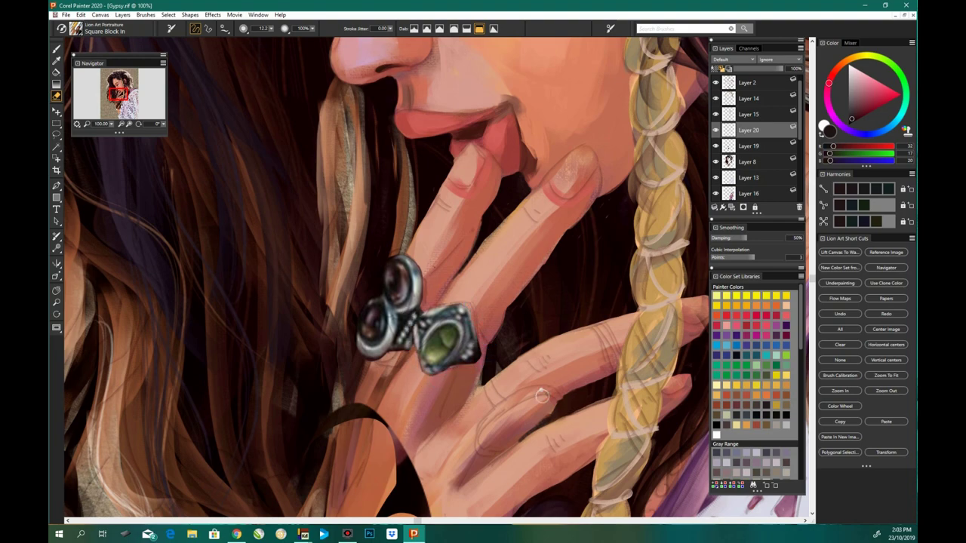
{"action": "key", "text": "ctrl+minus"}
{"action": "key", "text": "ctrl+minus"}
{"action": "key", "text": "ctrl+t"}
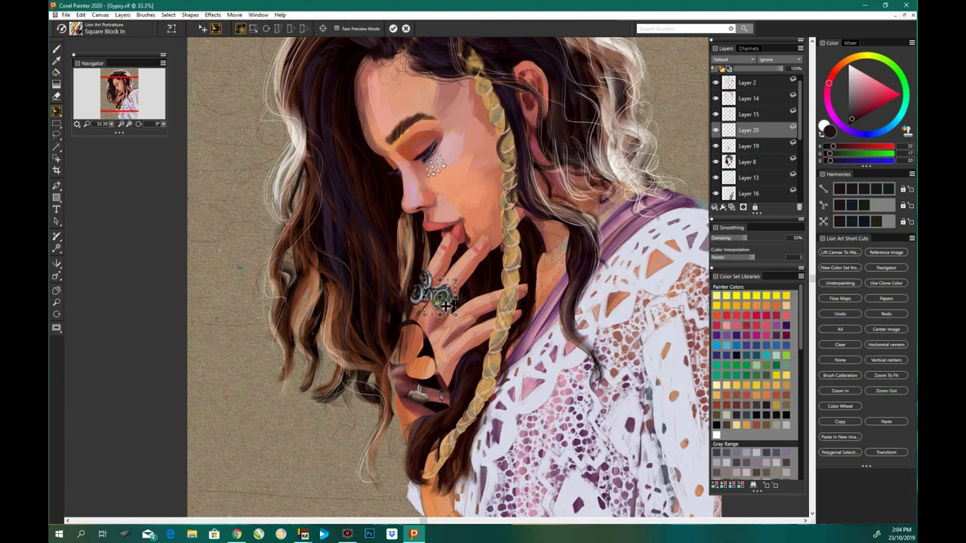
{"action": "key", "text": "ctrl+shift+r"}
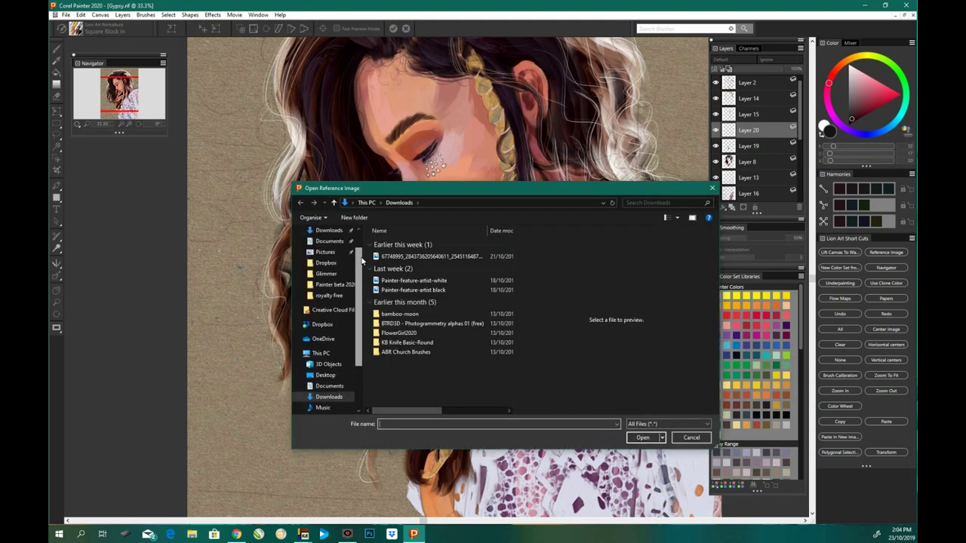
{"action": "left_click", "coordinate": [325, 374]}
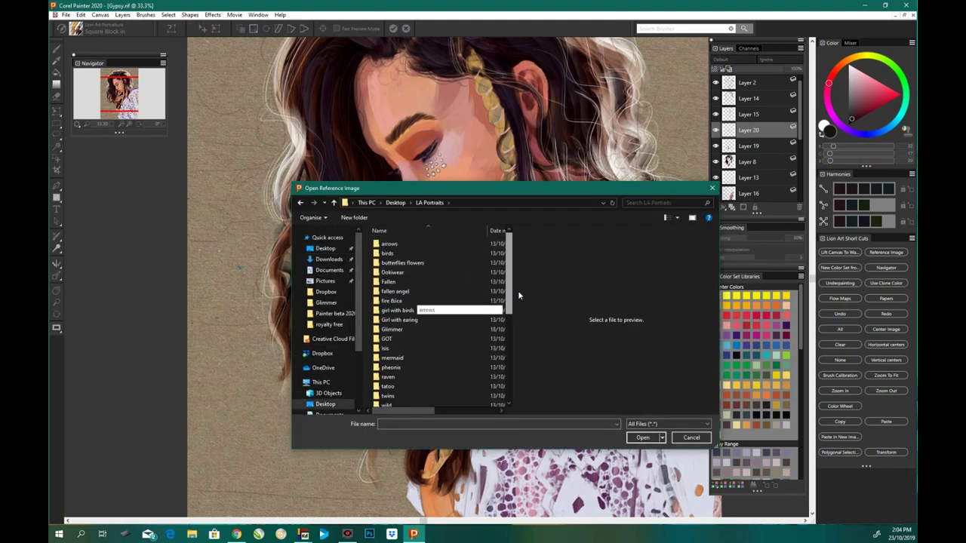
{"action": "scroll", "coordinate": [421, 377], "scroll_direction": "down", "scroll_amount": 3}
{"action": "double_click", "coordinate": [399, 366]}
{"action": "scroll", "coordinate": [452, 317], "scroll_direction": "down", "scroll_amount": 3}
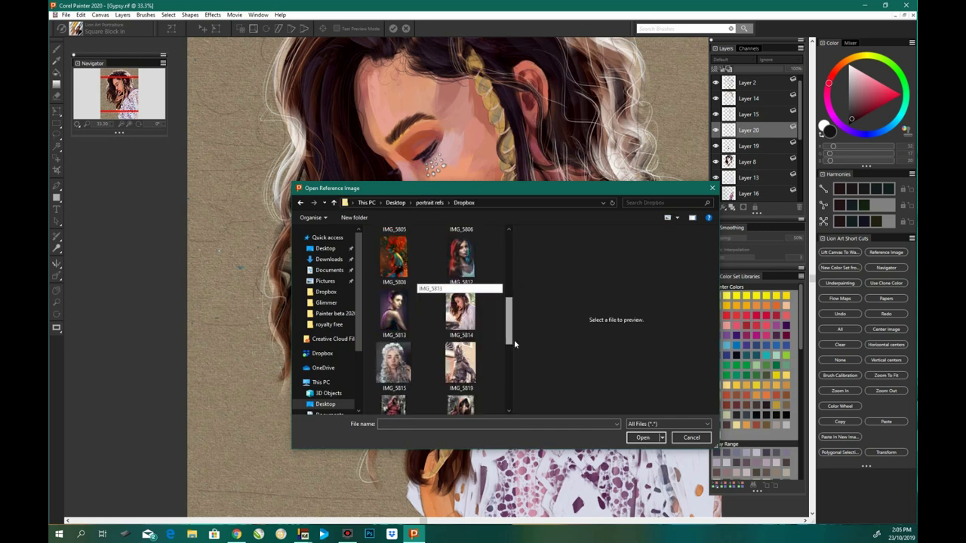
{"action": "left_click", "coordinate": [638, 439]}
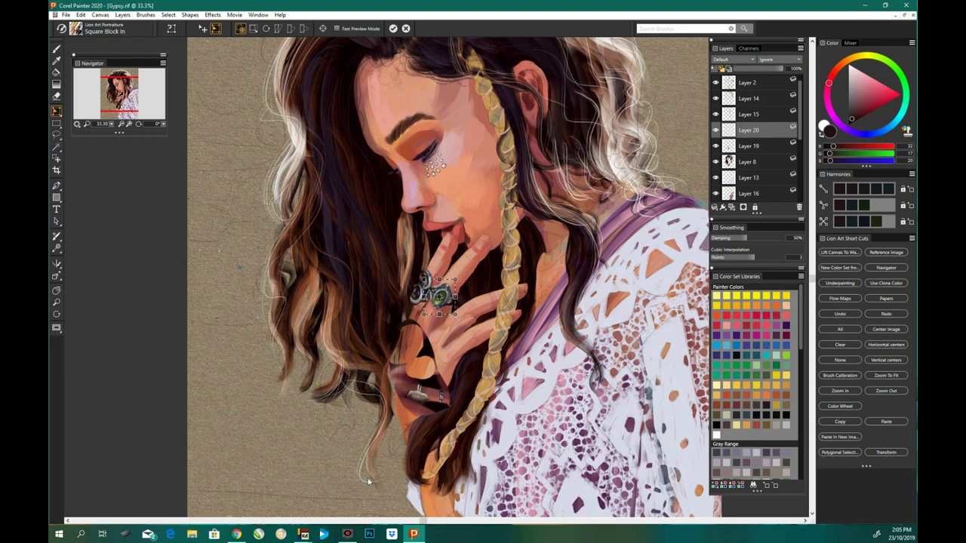
Step: Copy a ring piece from Layer 19 onto a new layer and move it onto a finger
{"action": "key", "text": "Return"}
{"action": "left_click", "coordinate": [425, 387]}
{"action": "key", "text": "l"}
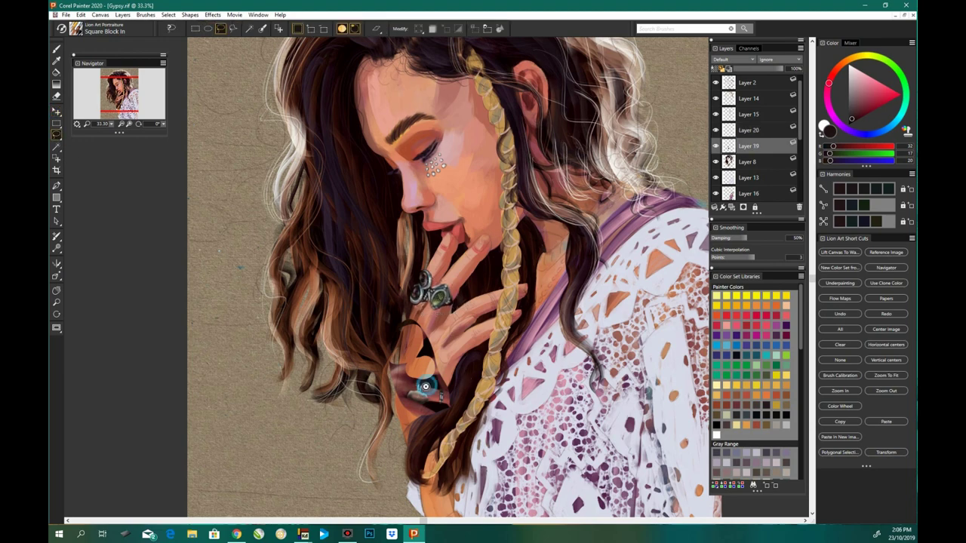
{"action": "left_click", "coordinate": [81, 14]}
{"action": "left_click", "coordinate": [107, 123]}
{"action": "left_click_drag", "start_coordinate": [428, 389], "coordinate": [469, 317]}
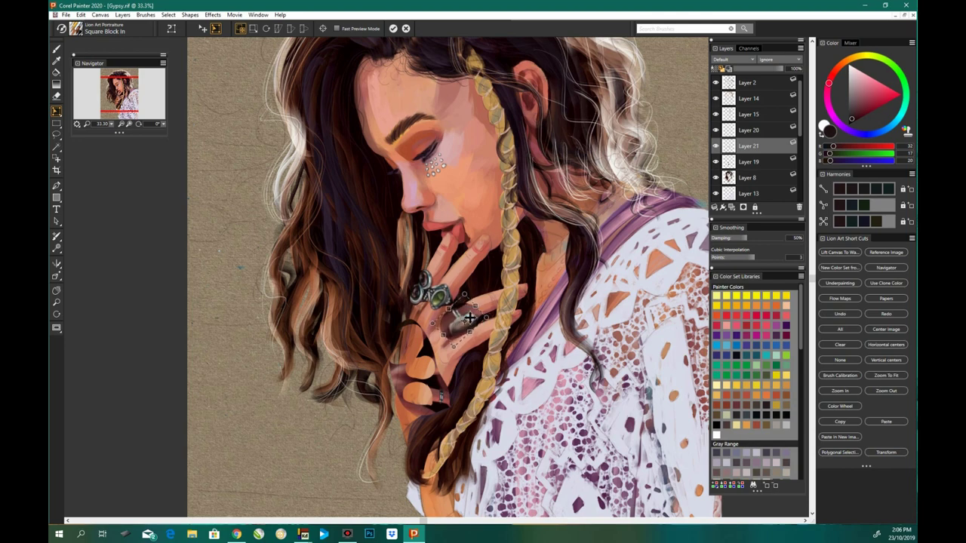
{"action": "key", "text": "Return"}
Step: Paste a second ring piece from Layer 19 as another new layer
{"action": "left_click", "coordinate": [743, 162]}
{"action": "key", "text": "l"}
{"action": "left_click", "coordinate": [81, 15]}
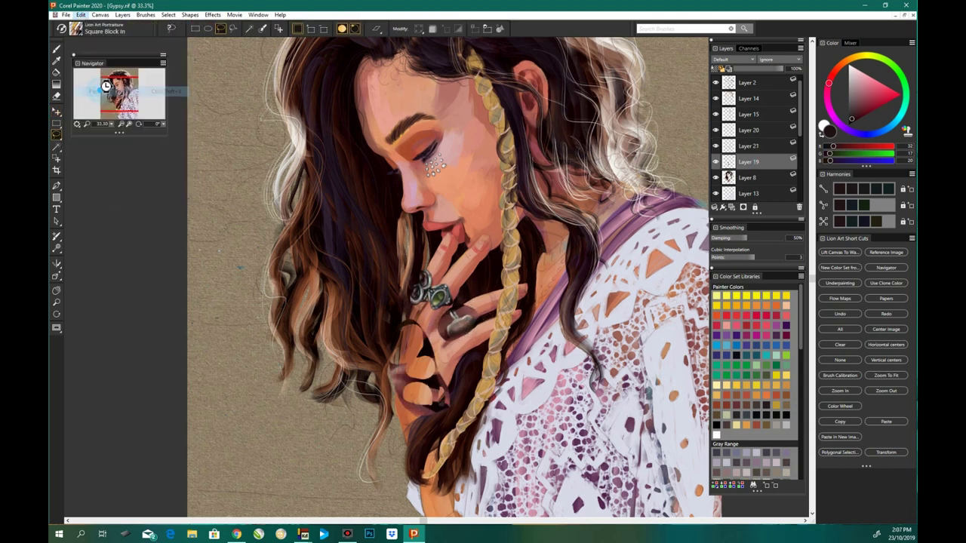
{"action": "left_click", "coordinate": [106, 85]}
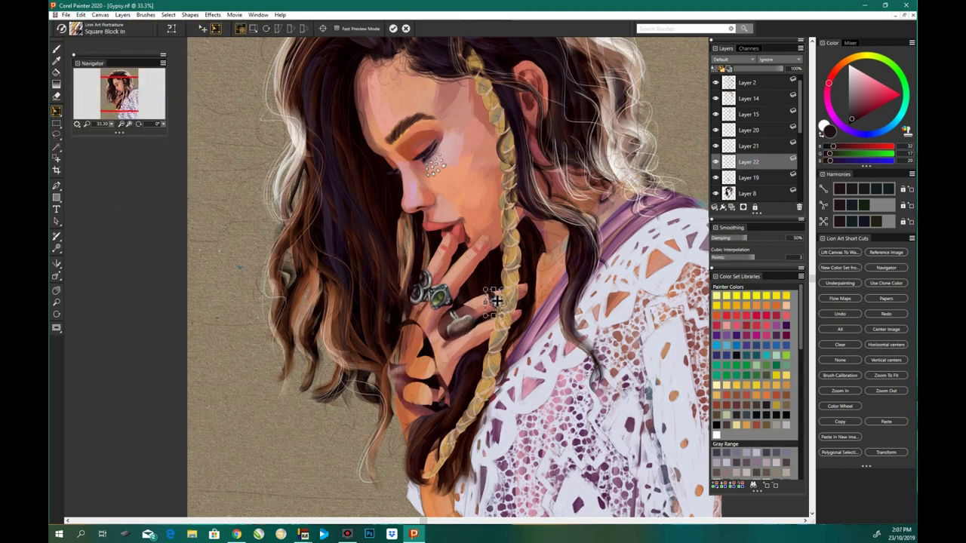
{"action": "key", "text": "Return"}
Step: Paint skin tone over the dark strokes by the hand, mouth and ring stone
{"action": "key", "text": "ctrl+plus"}
{"action": "left_click", "coordinate": [743, 177]}
{"action": "key", "text": "b"}
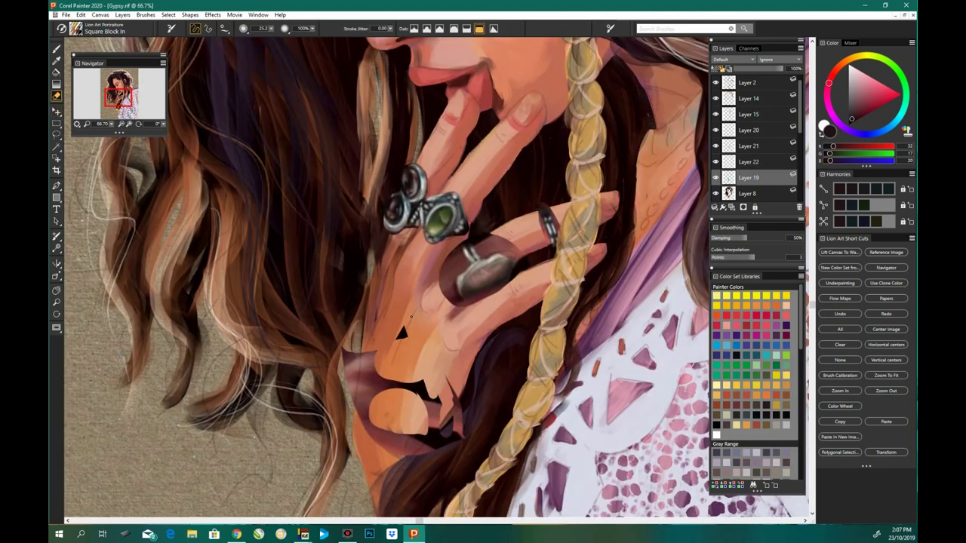
{"action": "left_click_drag", "start_coordinate": [452, 377], "coordinate": [412, 422]}
{"action": "left_click_drag", "start_coordinate": [392, 381], "coordinate": [366, 445]}
{"action": "left_click_drag", "start_coordinate": [347, 349], "coordinate": [348, 366]}
{"action": "left_click", "coordinate": [717, 162]}
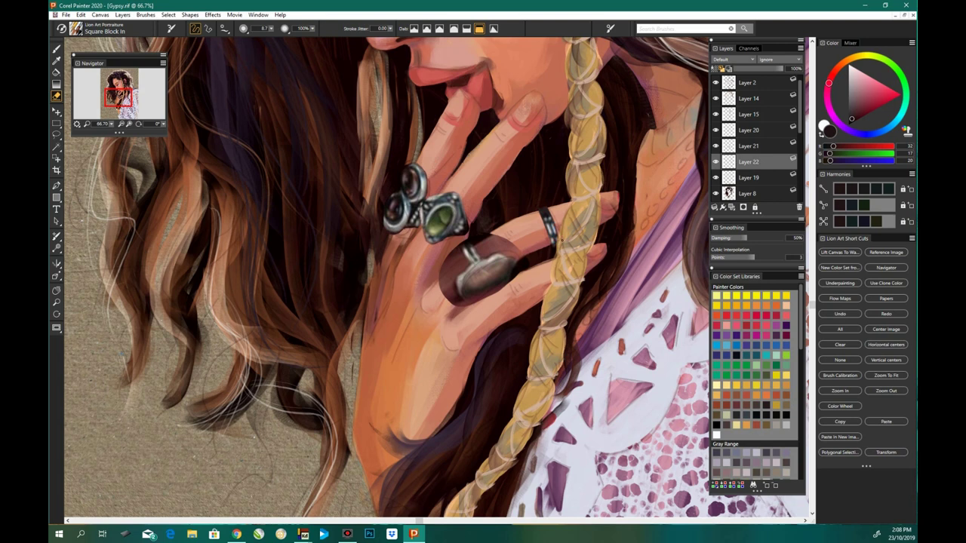
{"action": "left_click", "coordinate": [717, 145]}
{"action": "scroll", "coordinate": [754, 135], "scroll_direction": "up", "scroll_amount": 1}
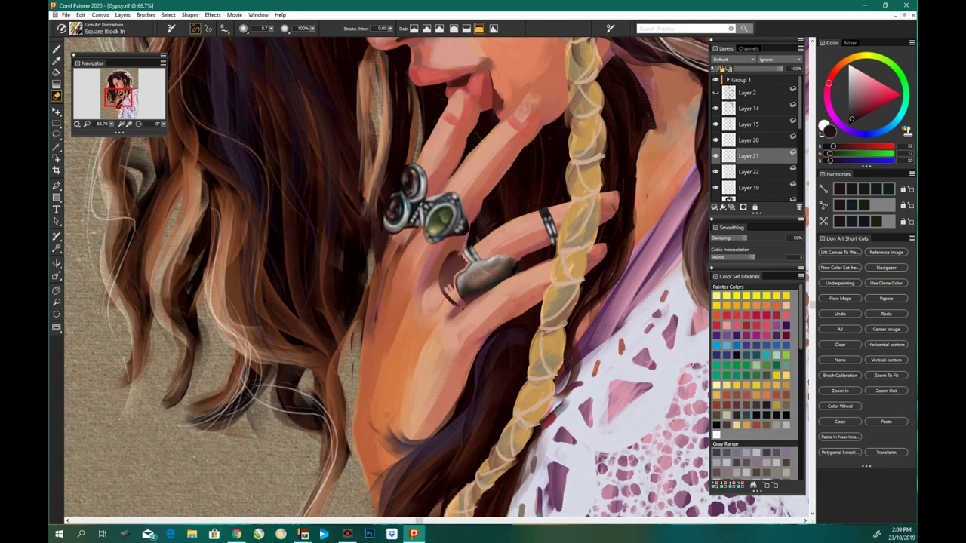
{"action": "left_click_drag", "start_coordinate": [457, 302], "coordinate": [456, 254]}
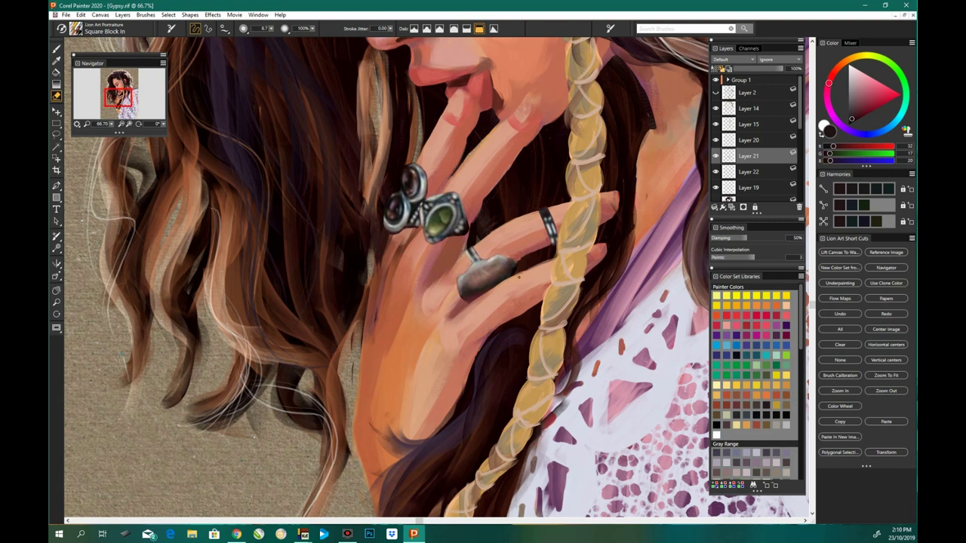
Step: Resize and reposition the green ring on Layer 20 with the Transform tool
{"action": "key", "text": "ctrl+plus"}
{"action": "key", "text": "ctrl+t"}
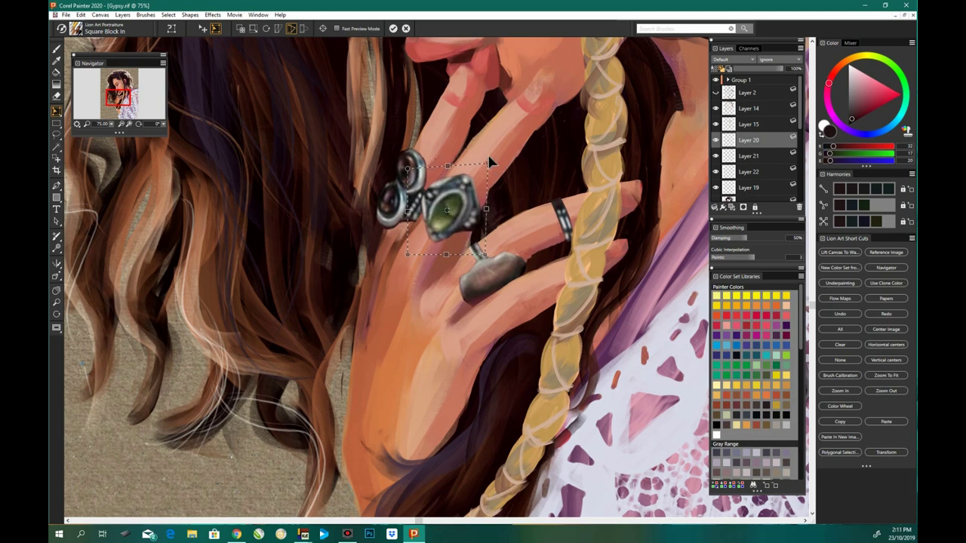
{"action": "key", "text": "Return"}
{"action": "key", "text": "ctrl+minus"}
{"action": "key", "text": "ctrl+minus"}
{"action": "key", "text": "ctrl+minus"}
Step: Resize the rings on Layer 19 and shift them down onto the hand
{"action": "left_click", "coordinate": [747, 187]}
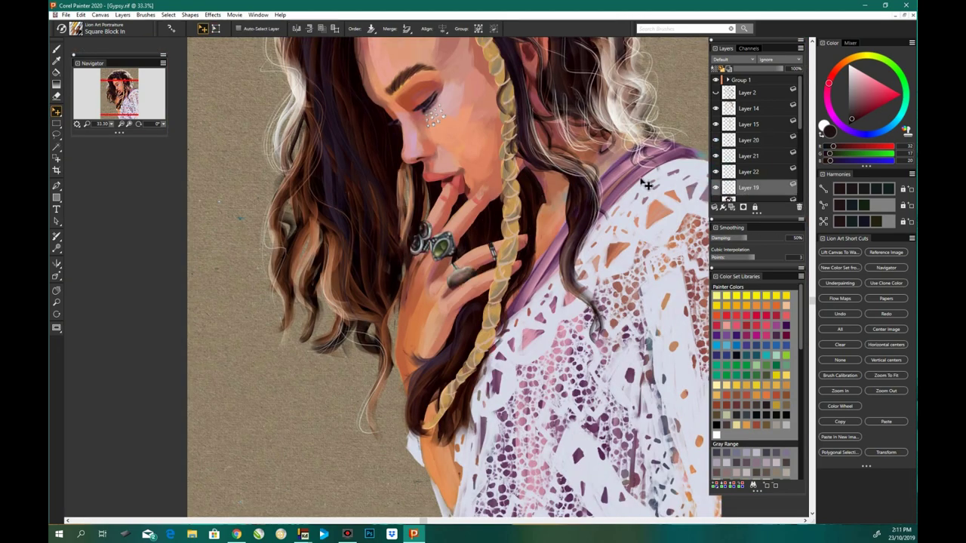
{"action": "key", "text": "ctrl+t"}
{"action": "left_click_drag", "start_coordinate": [447, 211], "coordinate": [449, 305]}
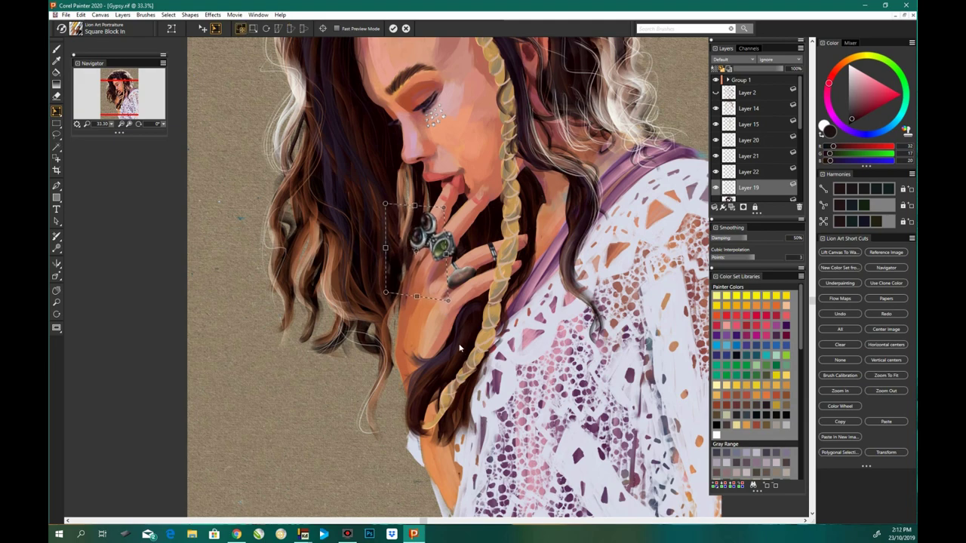
{"action": "key", "text": "Return"}
{"action": "key", "text": "ctrl+minus"}
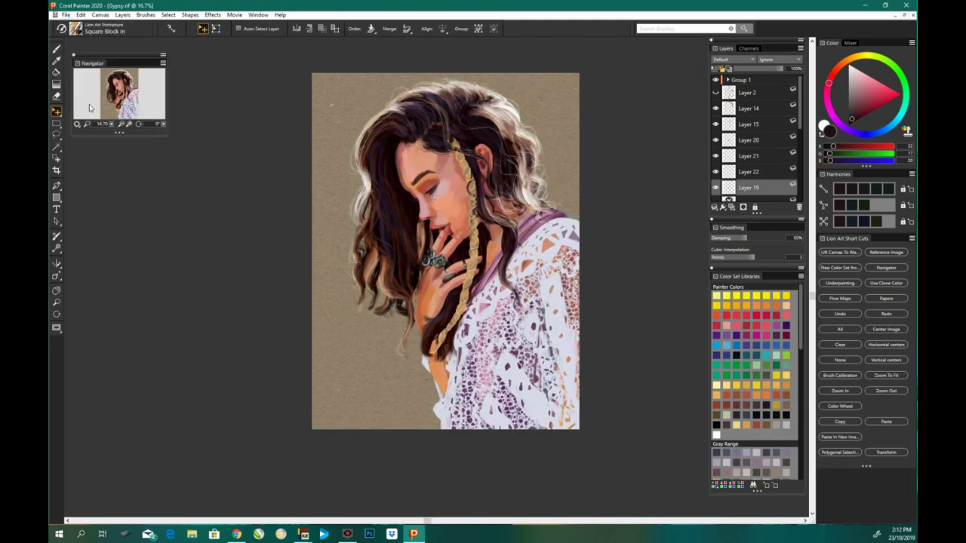
Step: Save the painting as Gypsy.psd
{"action": "key", "text": "ctrl+plus"}
{"action": "key", "text": "ctrl+shift+s"}
{"action": "left_click", "coordinate": [600, 485]}
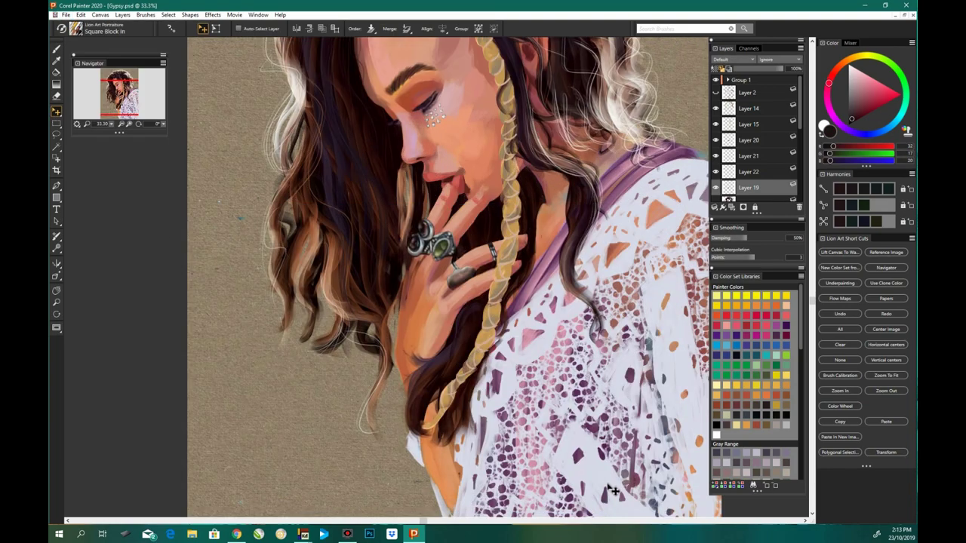
{"action": "key", "text": "ctrl+plus"}
{"action": "scroll", "coordinate": [754, 135], "scroll_direction": "down", "scroll_amount": 3}
Step: Select Layer 13 and pick a large Grainy Alpha Blend brush from the GPU category
{"action": "left_click", "coordinate": [748, 155]}
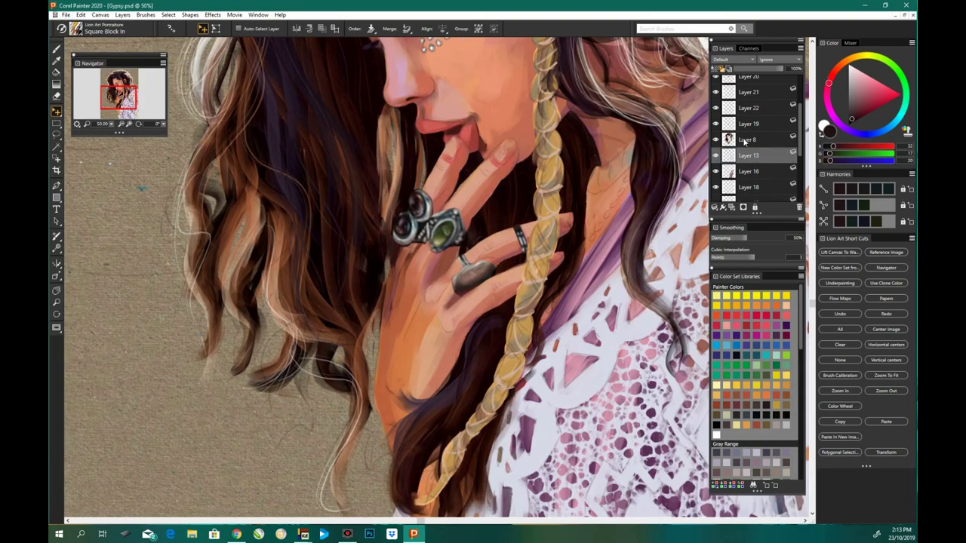
{"action": "key", "text": "ctrl+minus"}
{"action": "key", "text": "ctrl+minus"}
{"action": "left_click", "coordinate": [76, 28]}
{"action": "scroll", "coordinate": [105, 211], "scroll_direction": "down", "scroll_amount": 3}
{"action": "left_click", "coordinate": [87, 138]}
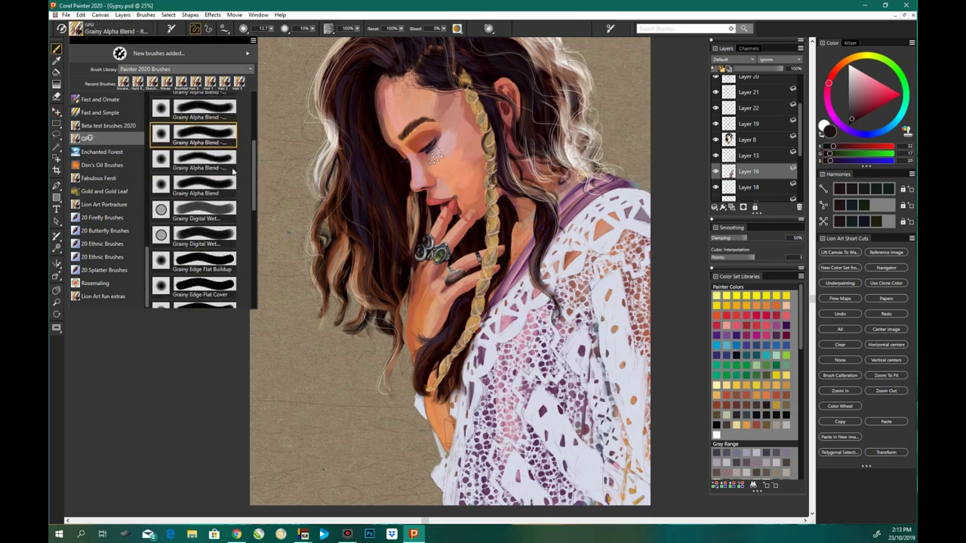
{"action": "left_click", "coordinate": [233, 172]}
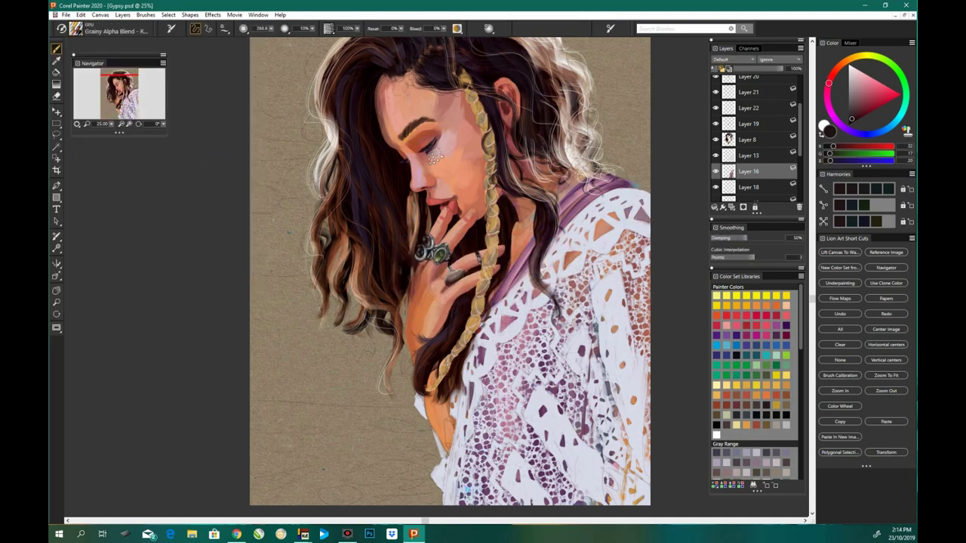
Step: Switch to the Blender brush from the Fast and Simple category
{"action": "key", "text": "ctrl+minus"}
{"action": "left_click", "coordinate": [76, 29]}
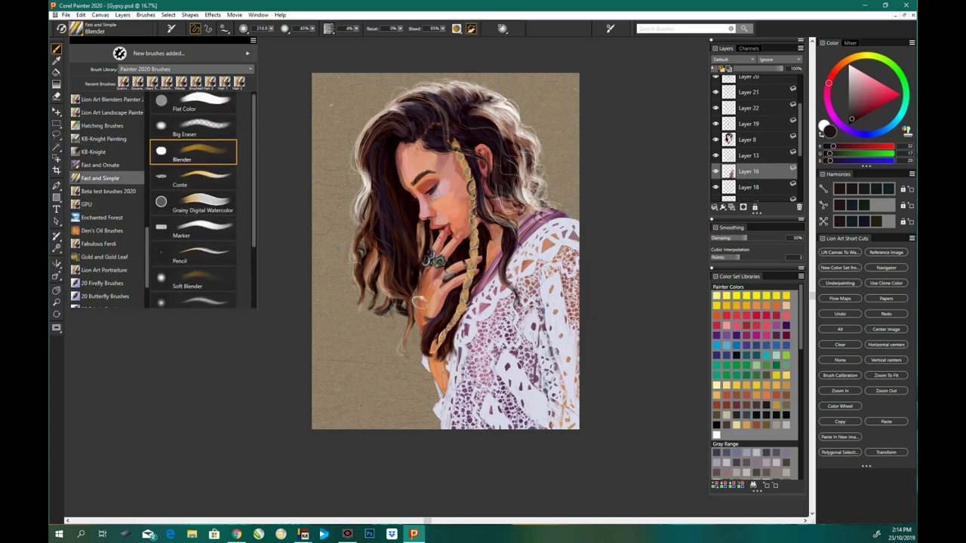
{"action": "left_click", "coordinate": [193, 158]}
{"action": "scroll", "coordinate": [426, 221], "scroll_direction": "up", "scroll_amount": 4}
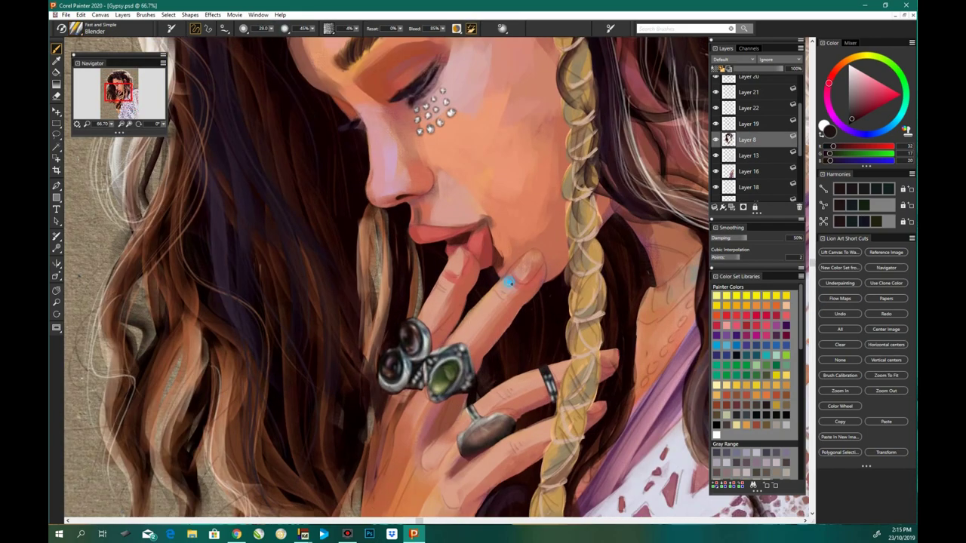
{"action": "scroll", "coordinate": [717, 125], "scroll_direction": "up", "scroll_amount": 3}
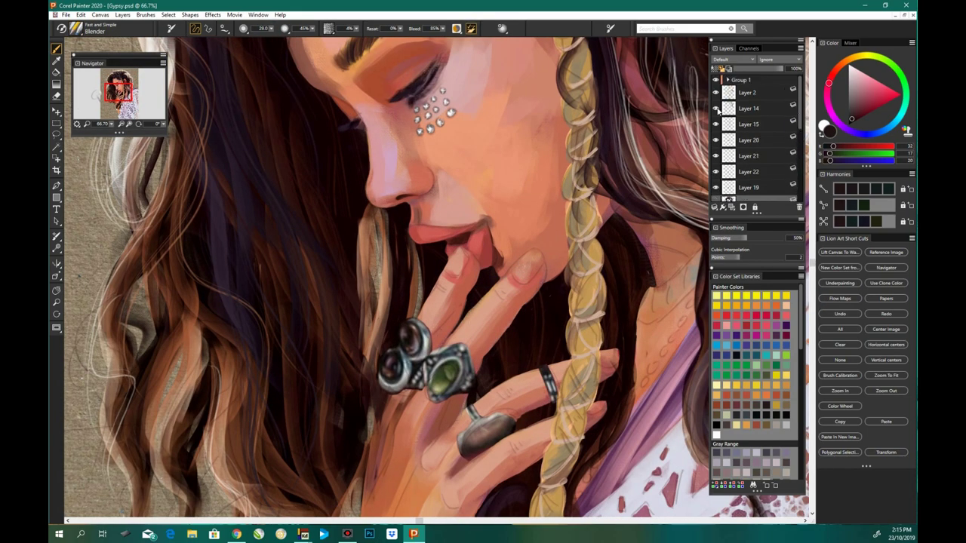
Step: Select Layer 18, then toggle Layer 17's visibility to compare the eye shading
{"action": "scroll", "coordinate": [796, 136], "scroll_direction": "down", "scroll_amount": 2}
{"action": "scroll", "coordinate": [795, 151], "scroll_direction": "down", "scroll_amount": 3}
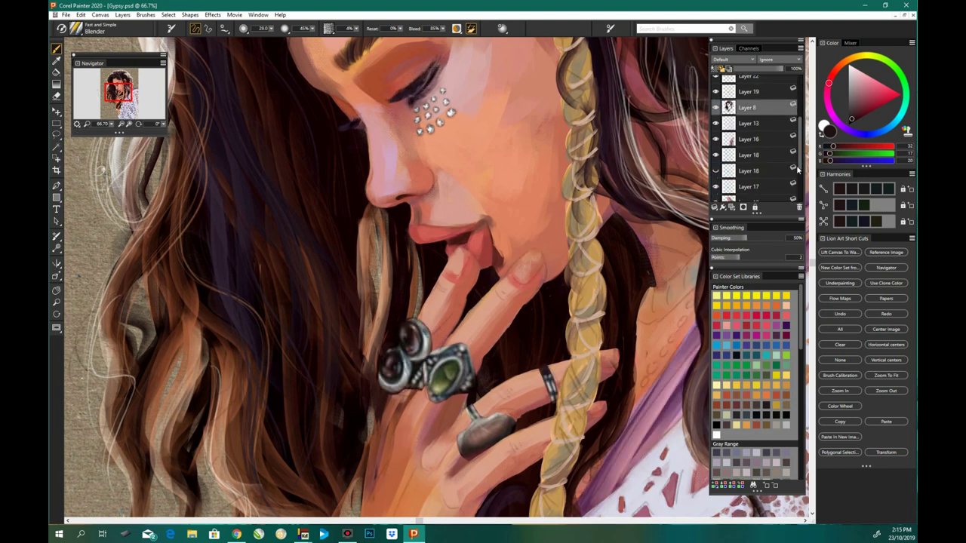
{"action": "left_click", "coordinate": [769, 158]}
{"action": "left_click", "coordinate": [717, 160]}
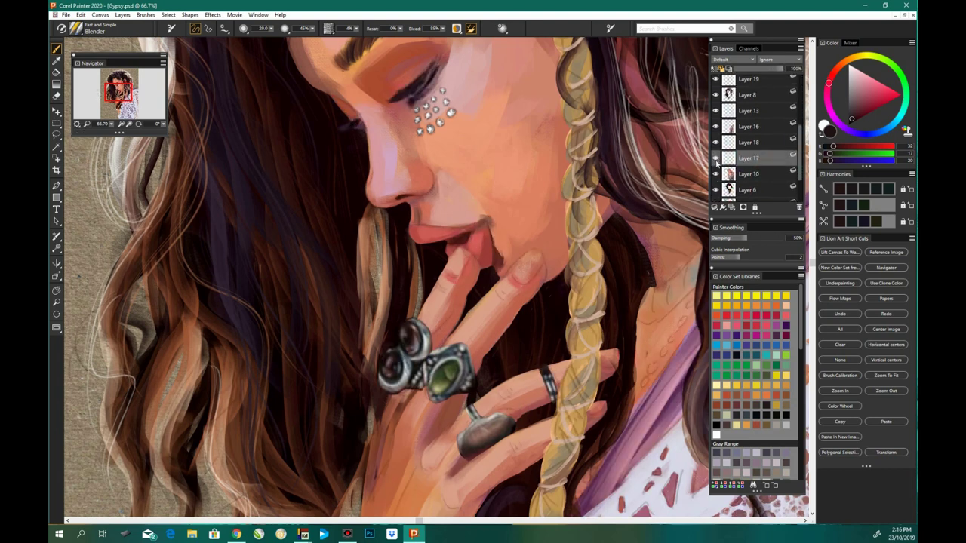
{"action": "left_click", "coordinate": [718, 160]}
Step: Merge Layer 17 into Layer 10 by selecting both and collapsing them
{"action": "key", "text": "n"}
{"action": "left_click", "coordinate": [722, 207]}
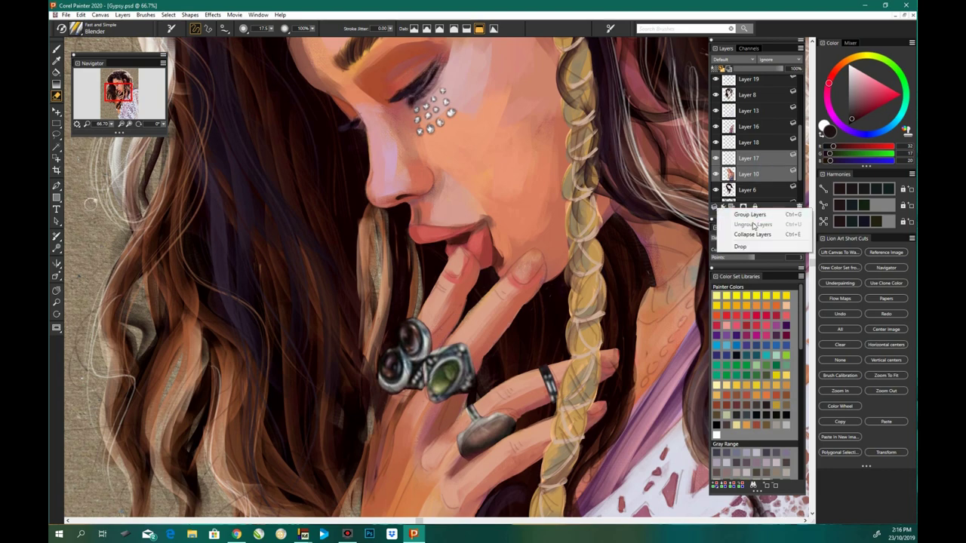
{"action": "left_click", "coordinate": [735, 246]}
Step: Blend the skin across the forehead, temple, cheek, orange eyeshadow and ear
{"action": "key", "text": "b"}
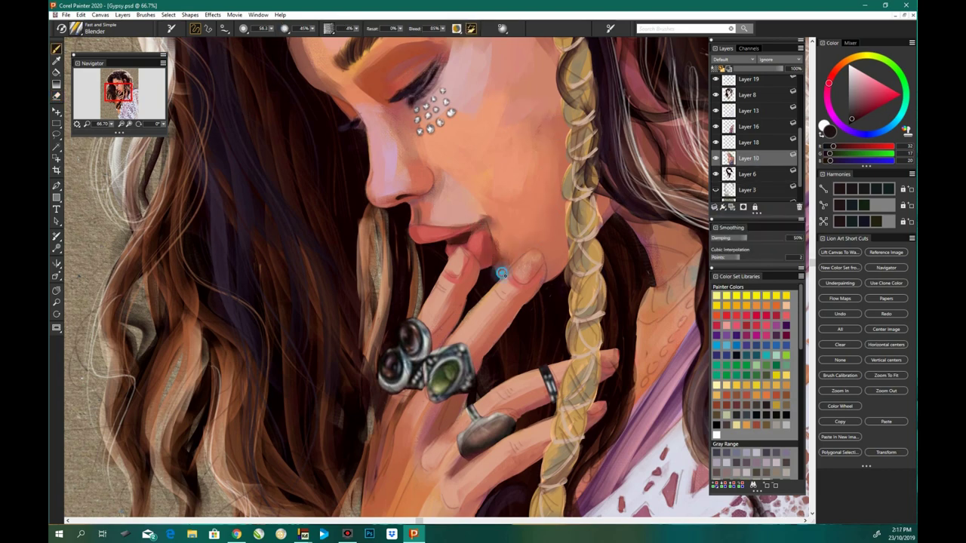
{"action": "scroll", "coordinate": [521, 329], "scroll_direction": "up", "scroll_amount": 3}
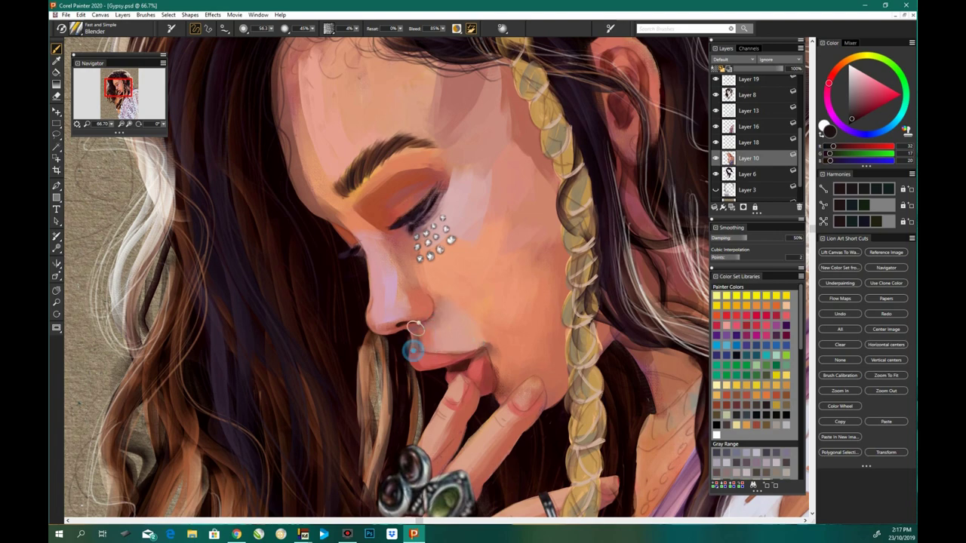
{"action": "left_click_drag", "start_coordinate": [287, 70], "coordinate": [300, 189]}
{"action": "scroll", "coordinate": [353, 145], "scroll_direction": "up", "scroll_amount": 3}
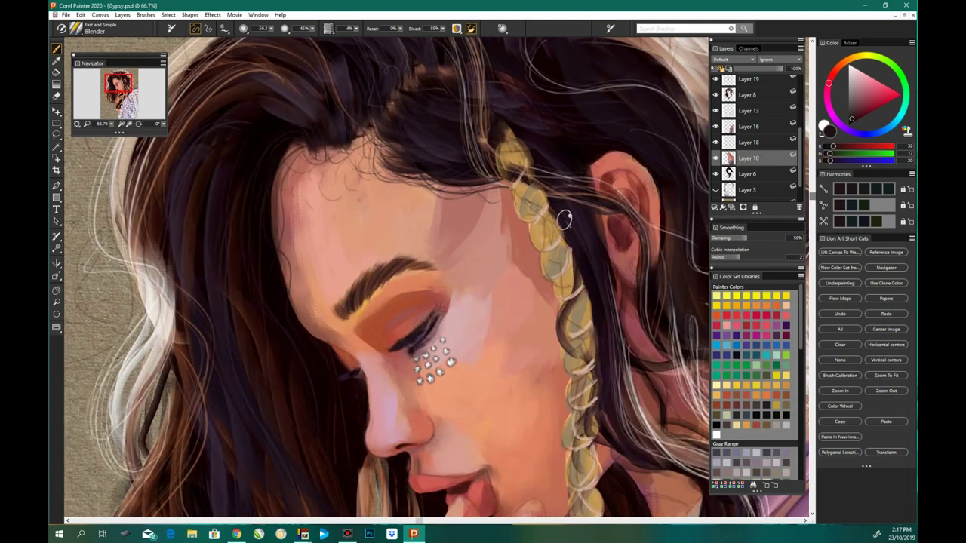
{"action": "left_click_drag", "start_coordinate": [342, 225], "coordinate": [351, 260]}
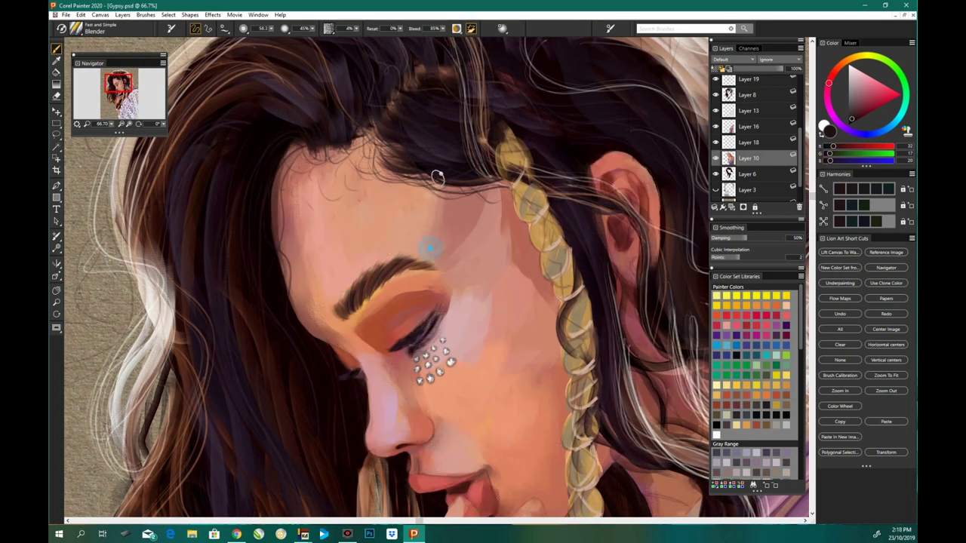
{"action": "left_click_drag", "start_coordinate": [486, 188], "coordinate": [514, 260]}
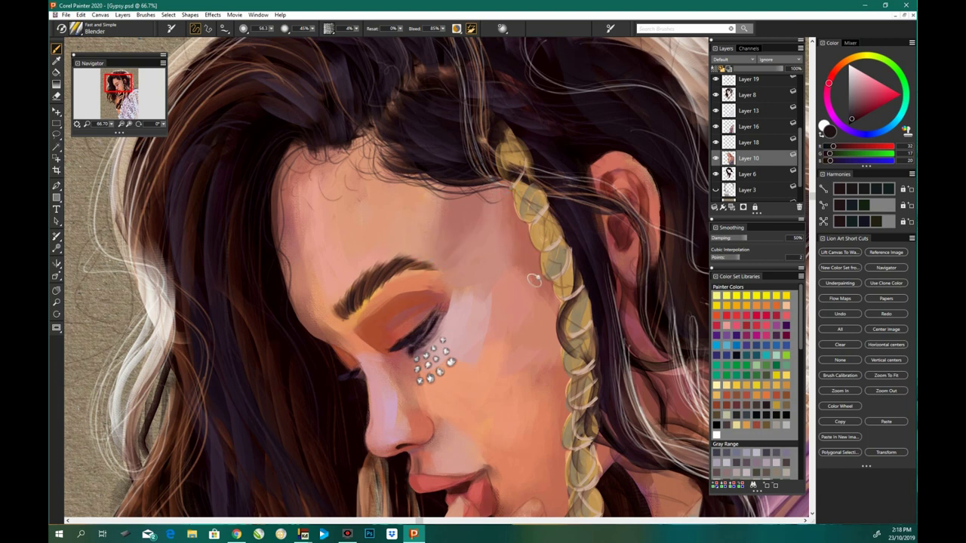
{"action": "mouse_move", "coordinate": [450, 290]}
{"action": "left_mouse_down"}
{"action": "mouse_move", "coordinate": [355, 319]}
{"action": "mouse_move", "coordinate": [409, 345]}
{"action": "mouse_move", "coordinate": [396, 392]}
{"action": "left_mouse_up"}
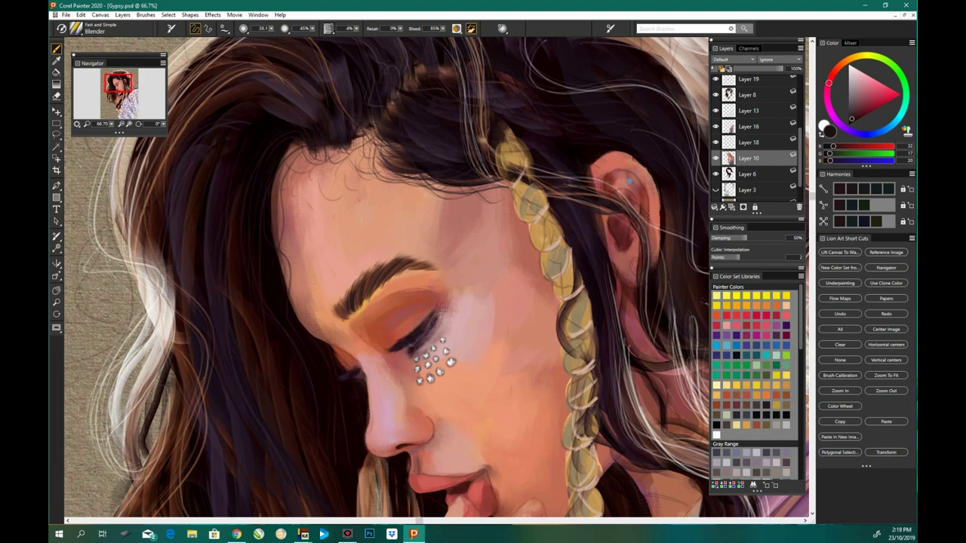
{"action": "mouse_move", "coordinate": [629, 180]}
{"action": "left_mouse_down"}
{"action": "mouse_move", "coordinate": [626, 216]}
{"action": "mouse_move", "coordinate": [655, 217]}
{"action": "left_mouse_up"}
Step: Review the whole figure and shrink the blender brush to about 66
{"action": "key", "text": "ctrl+minus"}
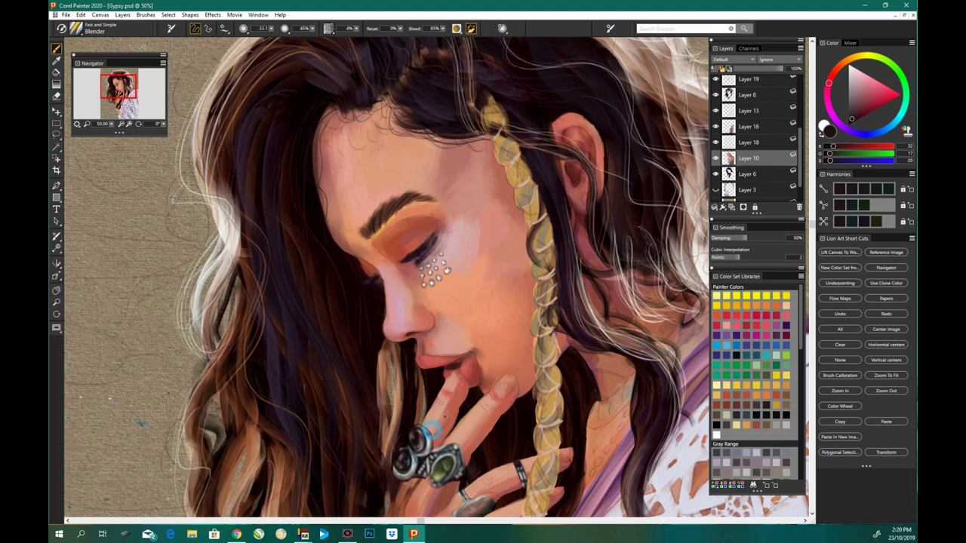
{"action": "scroll", "coordinate": [500, 382], "scroll_direction": "down", "scroll_amount": 3}
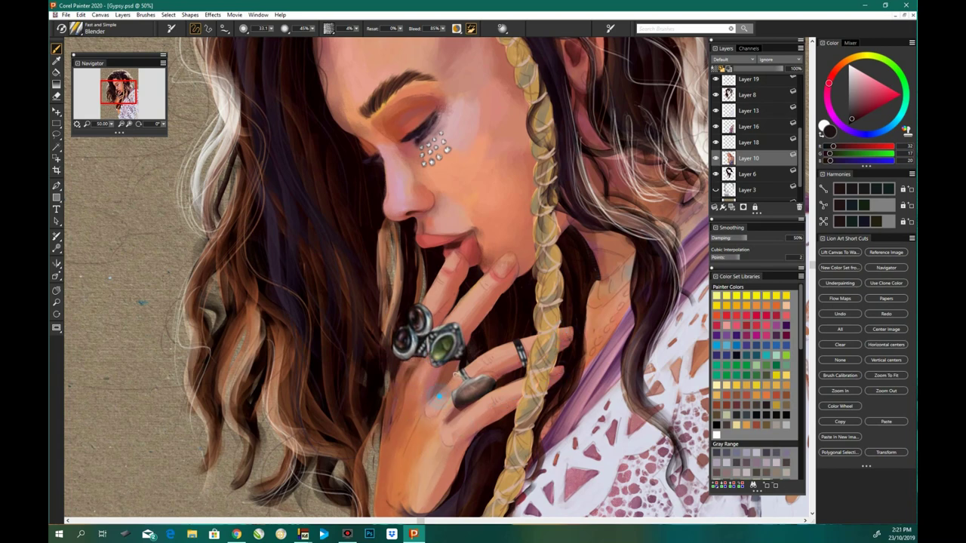
{"action": "scroll", "coordinate": [449, 418], "scroll_direction": "down", "scroll_amount": 4}
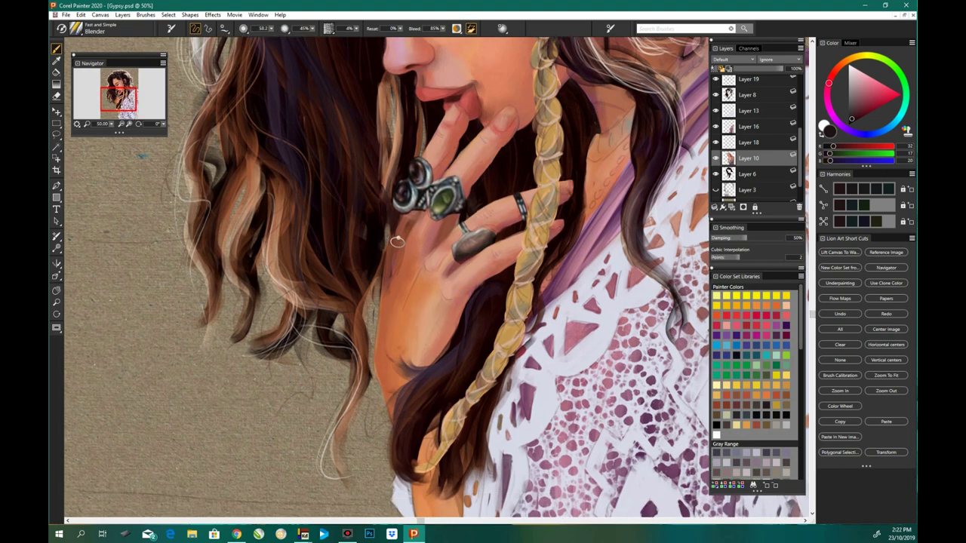
{"action": "scroll", "coordinate": [396, 242], "scroll_direction": "down", "scroll_amount": 2}
{"action": "scroll", "coordinate": [430, 304], "scroll_direction": "down", "scroll_amount": 2}
{"action": "scroll", "coordinate": [423, 270], "scroll_direction": "up", "scroll_amount": 2}
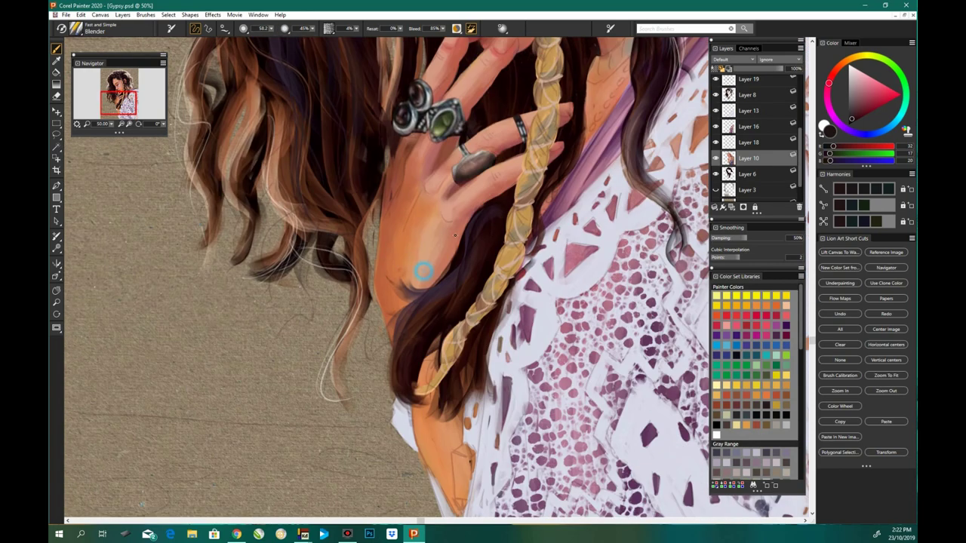
{"action": "scroll", "coordinate": [544, 276], "scroll_direction": "up", "scroll_amount": 3}
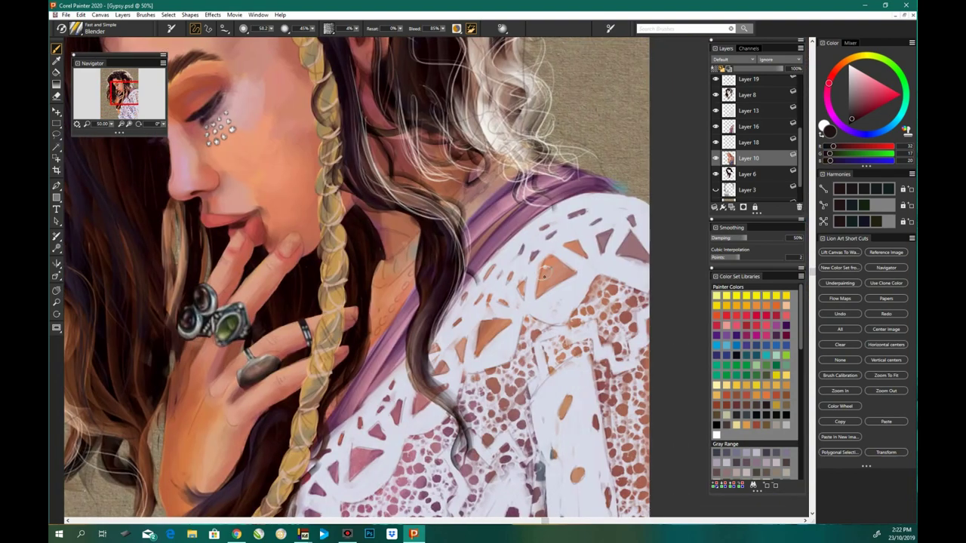
{"action": "scroll", "coordinate": [386, 451], "scroll_direction": "up", "scroll_amount": 3}
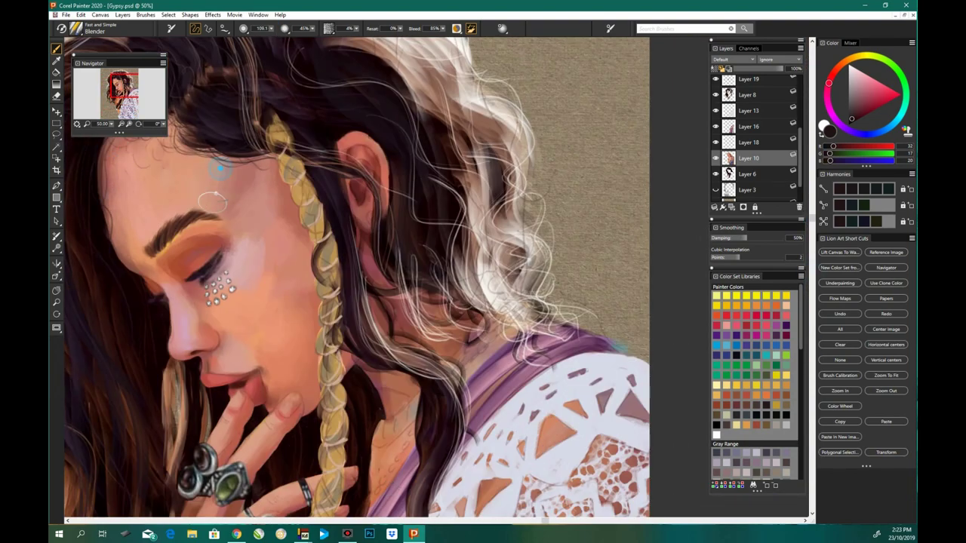
{"action": "key", "text": "bracketleft"}
{"action": "key", "text": "bracketleft"}
{"action": "key", "text": "bracketleft"}
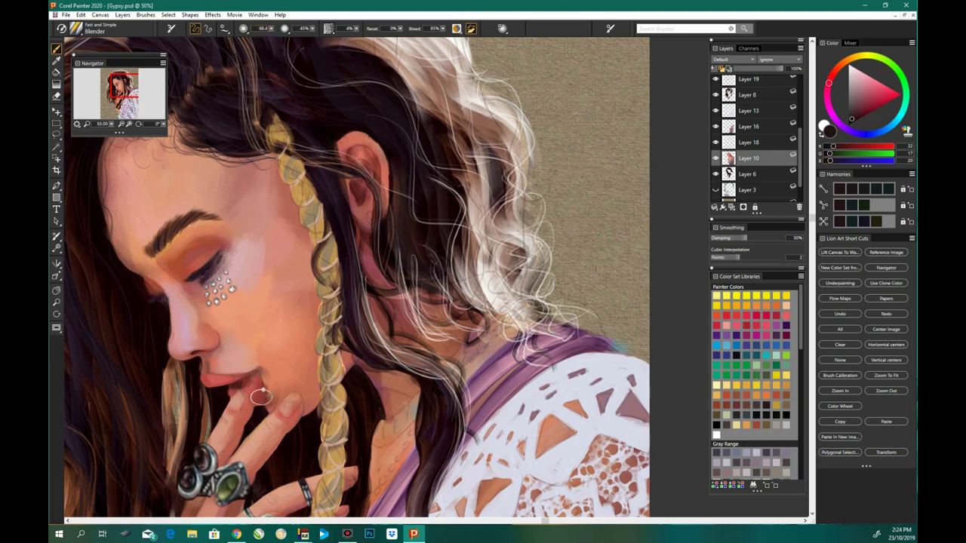
{"action": "key", "text": "ctrl+minus"}
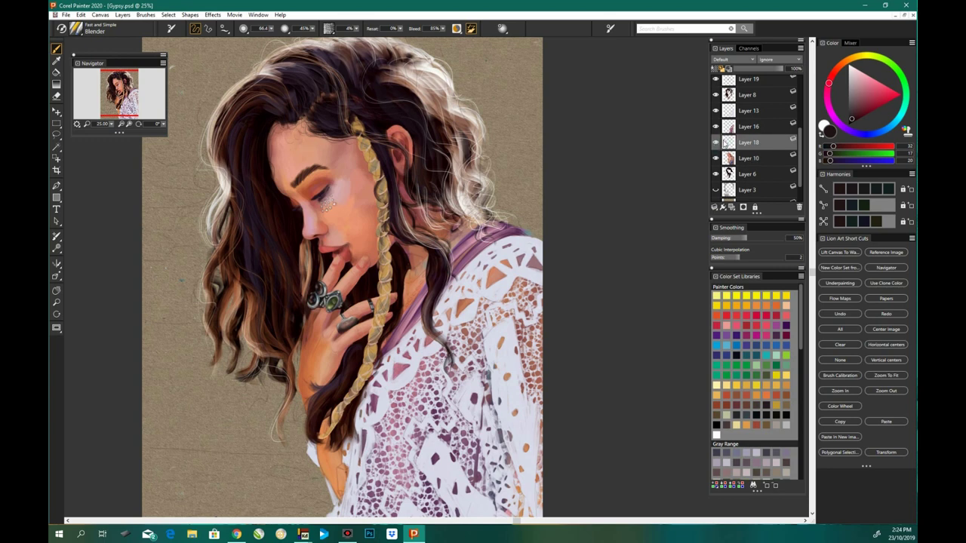
Step: Move Layer 19 lower in the stack and lower its contrast to 25
{"action": "mouse_move", "coordinate": [753, 145]}
{"action": "left_mouse_down"}
{"action": "mouse_move", "coordinate": [752, 109]}
{"action": "mouse_move", "coordinate": [751, 151]}
{"action": "left_mouse_up"}
{"action": "left_click", "coordinate": [747, 87]}
{"action": "left_click", "coordinate": [747, 162]}
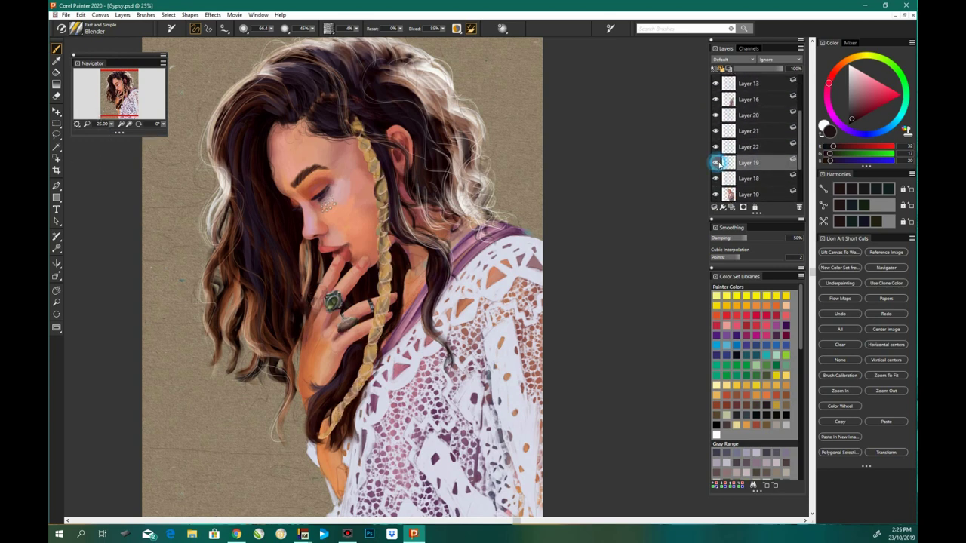
{"action": "left_click", "coordinate": [213, 15]}
{"action": "left_click", "coordinate": [241, 57]}
{"action": "left_click_drag", "start_coordinate": [488, 248], "coordinate": [500, 251]}
{"action": "left_click", "coordinate": [497, 273]}
Step: Apply Brightness/Contrast to Layer 22, and raise Layer 21's brightness to about 29
{"action": "left_click", "coordinate": [213, 15]}
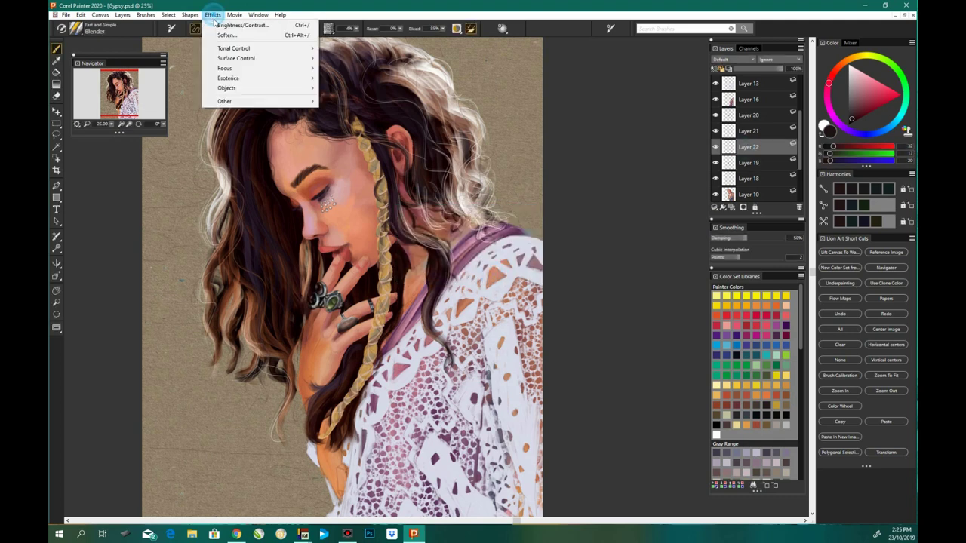
{"action": "left_click", "coordinate": [242, 56]}
{"action": "left_click", "coordinate": [406, 262]}
{"action": "left_click", "coordinate": [496, 273]}
{"action": "left_click", "coordinate": [715, 131]}
{"action": "left_click", "coordinate": [213, 14]}
{"action": "left_click", "coordinate": [242, 56]}
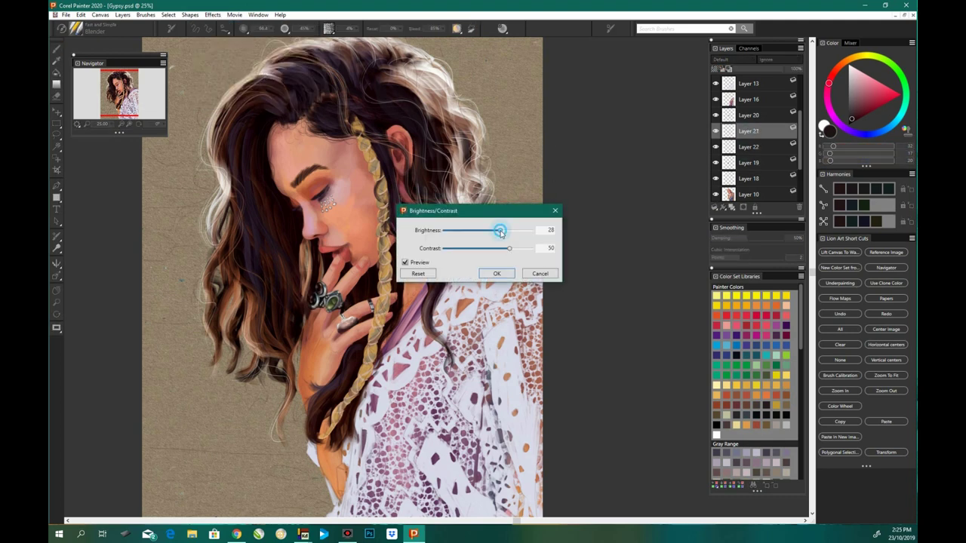
{"action": "left_click_drag", "start_coordinate": [500, 248], "coordinate": [497, 230]}
{"action": "left_click", "coordinate": [496, 273]}
Step: Set Layer 20 to brightness about 23 and contrast 44
{"action": "left_click", "coordinate": [747, 114]}
{"action": "left_click", "coordinate": [213, 14]}
{"action": "left_click", "coordinate": [241, 56]}
{"action": "left_click_drag", "start_coordinate": [508, 248], "coordinate": [507, 250]}
{"action": "left_click", "coordinate": [496, 273]}
Step: Apply Brightness/Contrast to Layer 18 and save the painting
{"action": "left_click", "coordinate": [747, 178]}
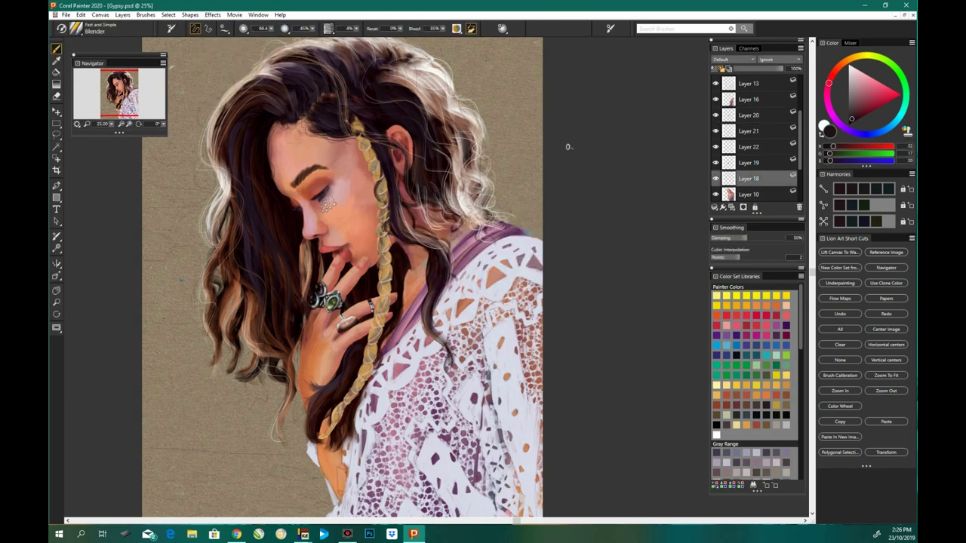
{"action": "left_click", "coordinate": [213, 14]}
{"action": "left_click", "coordinate": [242, 57]}
{"action": "left_click", "coordinate": [497, 274]}
{"action": "left_click", "coordinate": [65, 14]}
{"action": "left_click", "coordinate": [92, 88]}
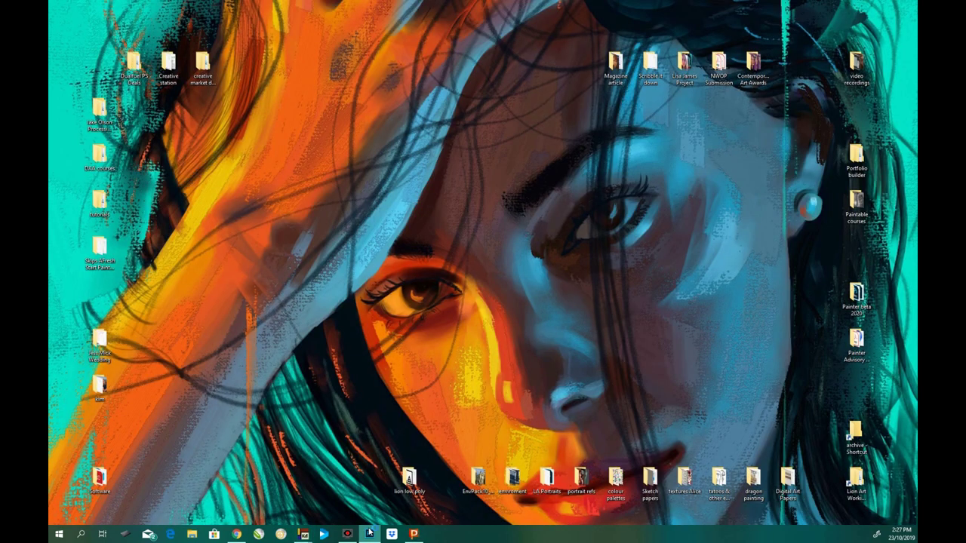
Step: Switch to Adobe Photoshop's Home screen from the taskbar
{"action": "left_click", "coordinate": [369, 532]}
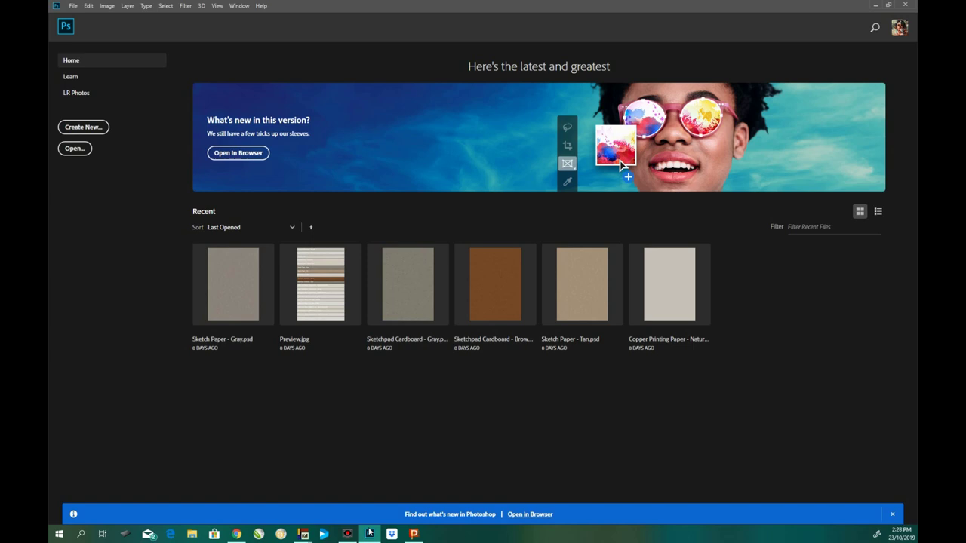
Step: Open Gypsy.psd from the Desktop's Painter beta 2020 folder
{"action": "left_click", "coordinate": [74, 148]}
{"action": "double_click", "coordinate": [205, 112]}
{"action": "left_click", "coordinate": [155, 98]}
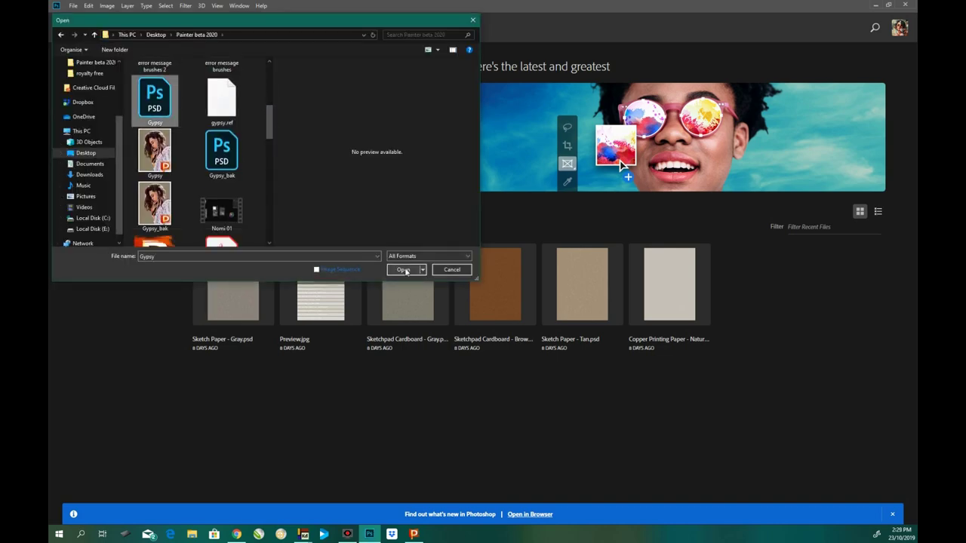
{"action": "left_click", "coordinate": [404, 269]}
Step: Select the ring layer and bring up the Edit > Transform options
{"action": "left_click", "coordinate": [751, 437]}
{"action": "left_click", "coordinate": [785, 436]}
{"action": "left_click", "coordinate": [106, 5]}
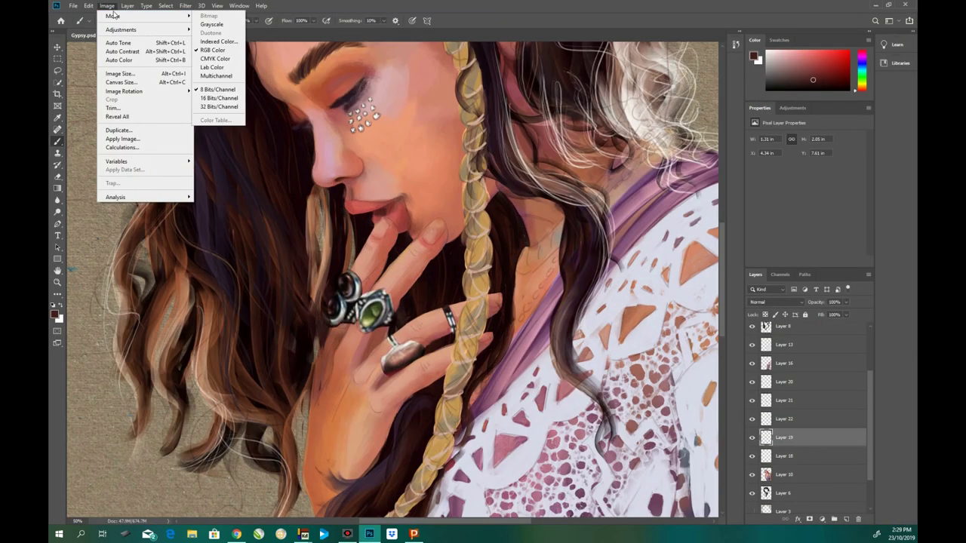
{"action": "mouse_move", "coordinate": [102, 213]}
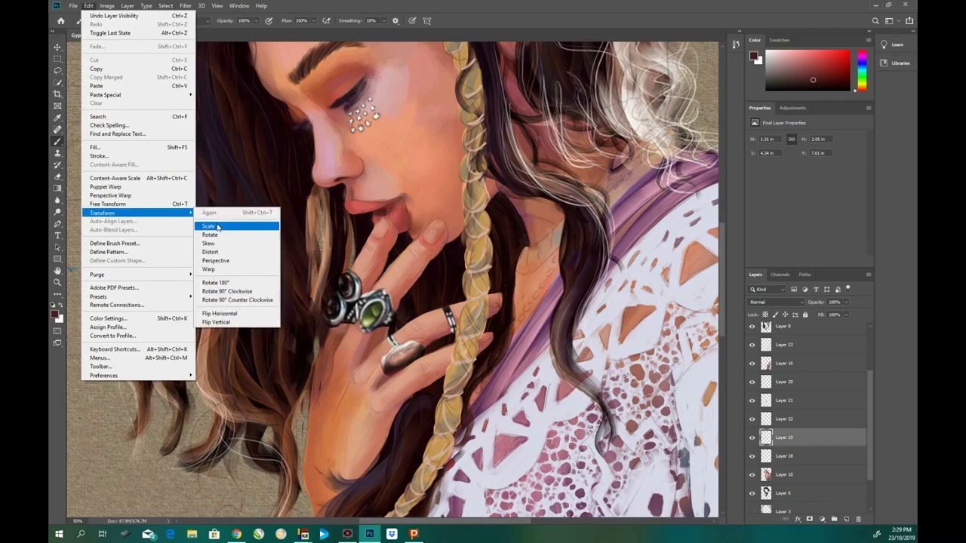
Step: Warp the first ring so it curves around its finger
{"action": "left_click", "coordinate": [209, 270]}
{"action": "key", "text": "ctrl+plus"}
{"action": "scroll", "coordinate": [226, 270], "scroll_direction": "down", "scroll_amount": 3}
{"action": "left_click_drag", "start_coordinate": [370, 189], "coordinate": [375, 144]}
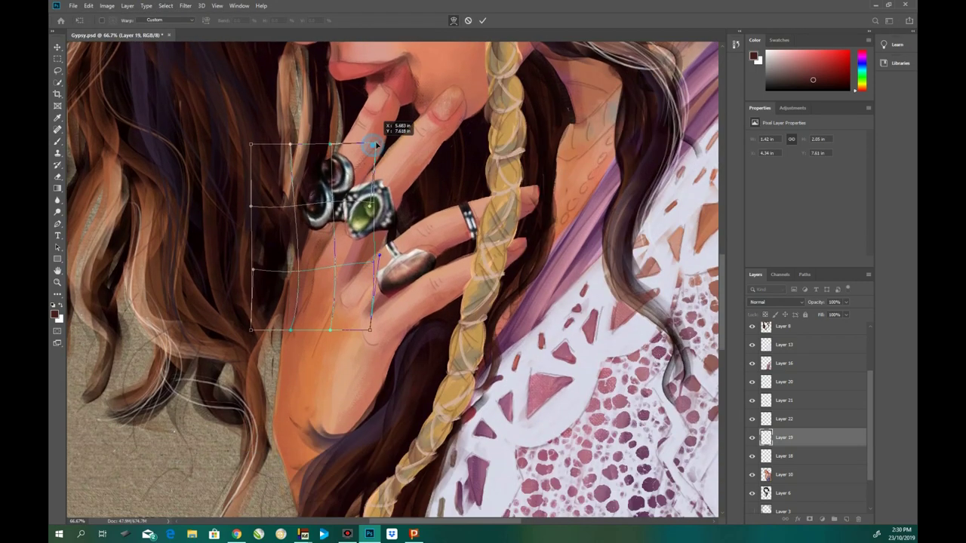
{"action": "left_click_drag", "start_coordinate": [289, 330], "coordinate": [301, 257]}
{"action": "key", "text": "Return"}
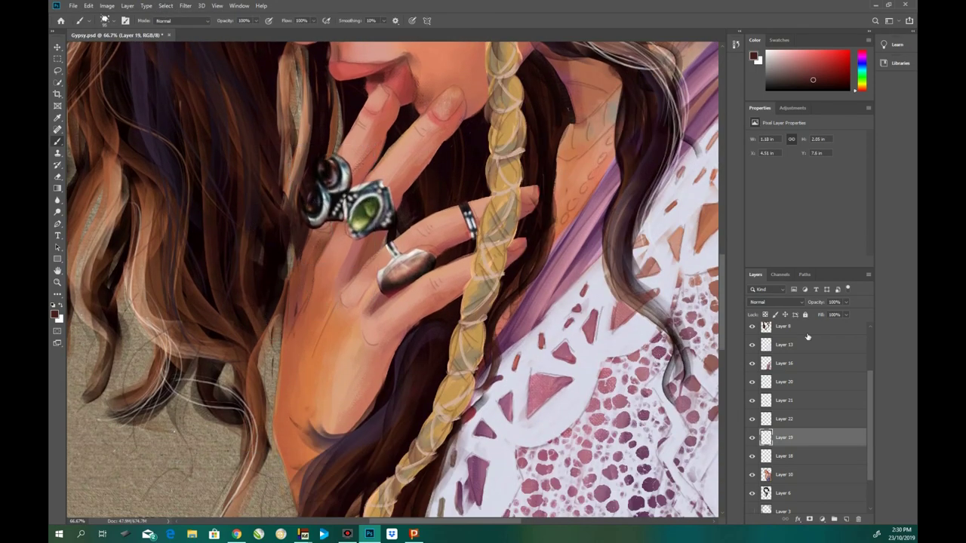
Step: Warp the small ring on Layer 22 around its finger
{"action": "left_click", "coordinate": [807, 419]}
{"action": "left_click", "coordinate": [88, 5]}
{"action": "left_click", "coordinate": [218, 270]}
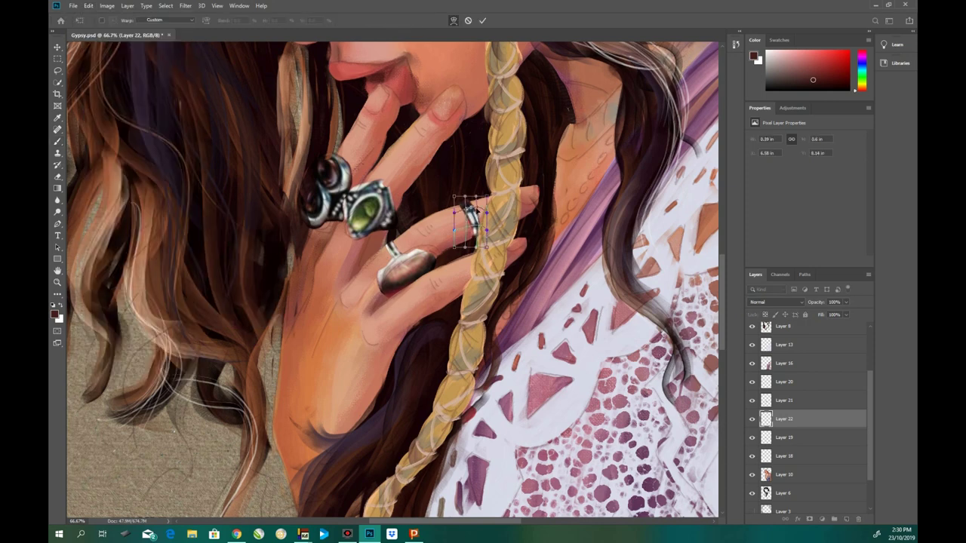
{"action": "left_click_drag", "start_coordinate": [477, 212], "coordinate": [487, 195]}
{"action": "left_click_drag", "start_coordinate": [485, 245], "coordinate": [488, 257]}
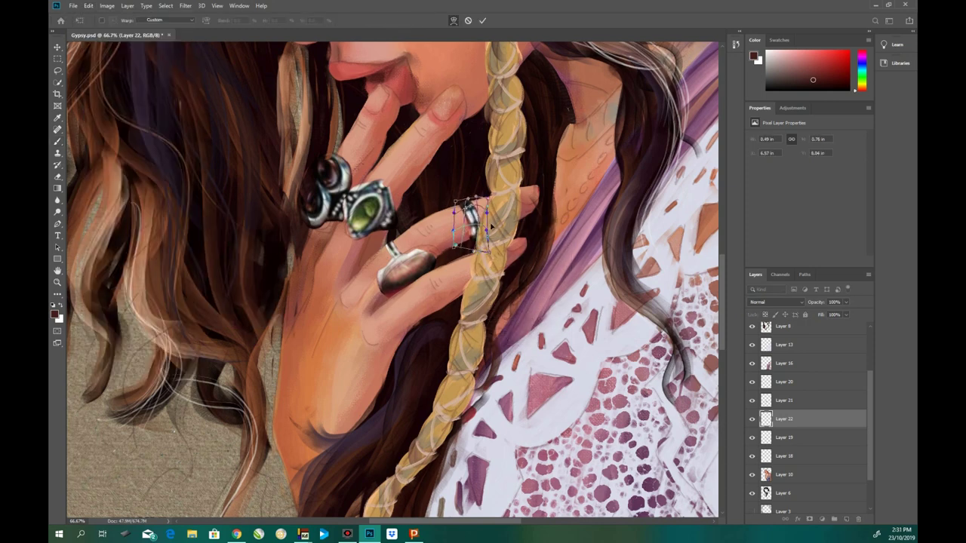
{"action": "key", "text": "Return"}
Step: Warp the lower ring on Layer 21 using a split warp grid
{"action": "left_click", "coordinate": [783, 399]}
{"action": "left_click", "coordinate": [88, 5]}
{"action": "left_click", "coordinate": [218, 270]}
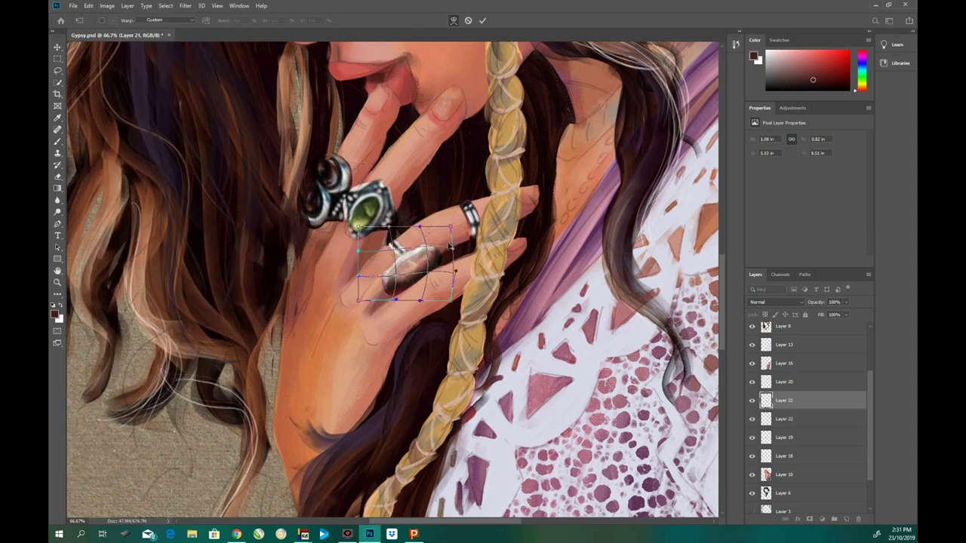
{"action": "right_click", "coordinate": [451, 245]}
{"action": "left_click", "coordinate": [461, 338]}
{"action": "left_click", "coordinate": [392, 298]}
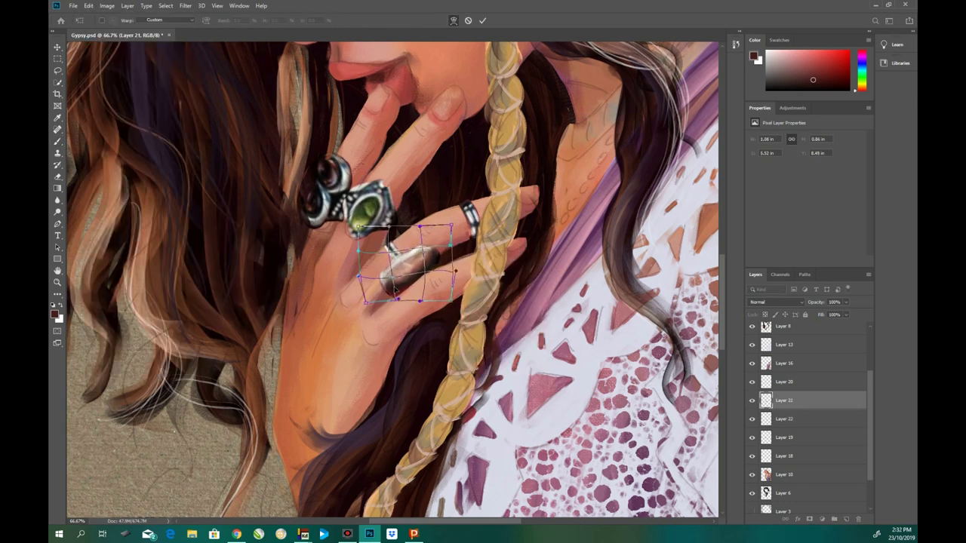
{"action": "key", "text": "Return"}
Step: Warp the green ring on Layer 20 around its finger
{"action": "left_click", "coordinate": [784, 381]}
{"action": "left_click", "coordinate": [88, 5]}
{"action": "left_click", "coordinate": [218, 270]}
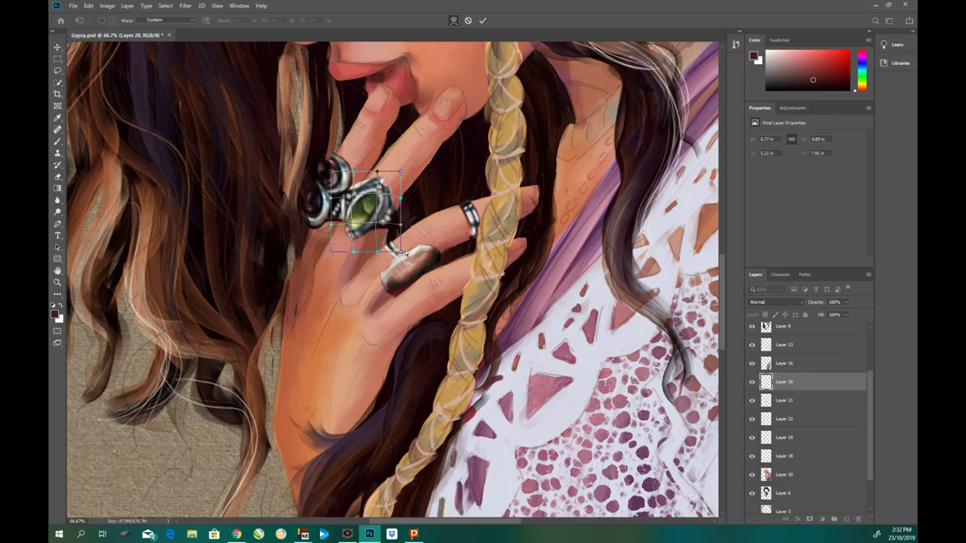
{"action": "left_click_drag", "start_coordinate": [406, 254], "coordinate": [379, 220]}
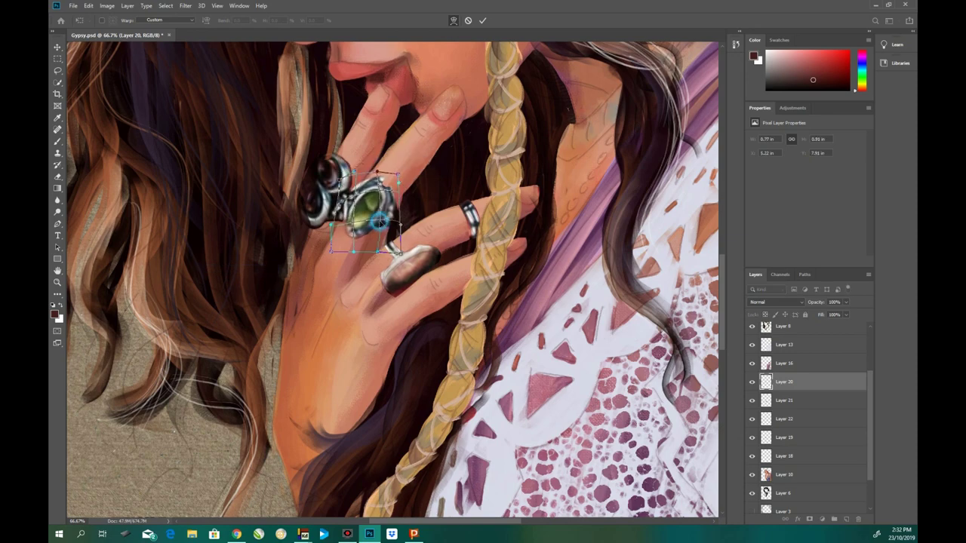
{"action": "key", "text": "Return"}
Step: Hide Layer 16 to check the lace, select Layer 8 and switch to the eraser
{"action": "left_click", "coordinate": [752, 363]}
{"action": "scroll", "coordinate": [799, 377], "scroll_direction": "up", "scroll_amount": 1}
{"action": "left_click", "coordinate": [784, 368]}
{"action": "key", "text": "e"}
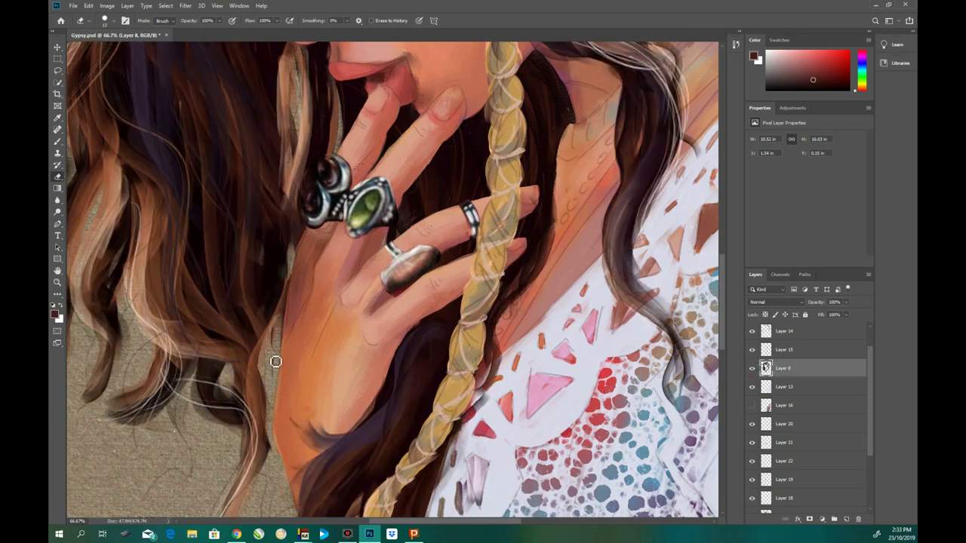
{"action": "scroll", "coordinate": [716, 302], "scroll_direction": "up", "scroll_amount": 3}
{"action": "scroll", "coordinate": [727, 302], "scroll_direction": "down", "scroll_amount": 1}
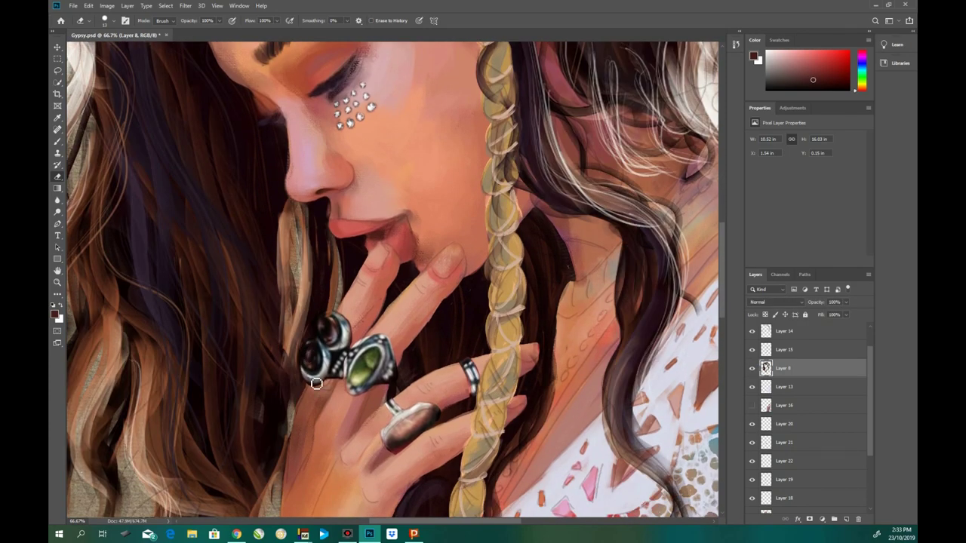
{"action": "key", "text": "ctrl+0"}
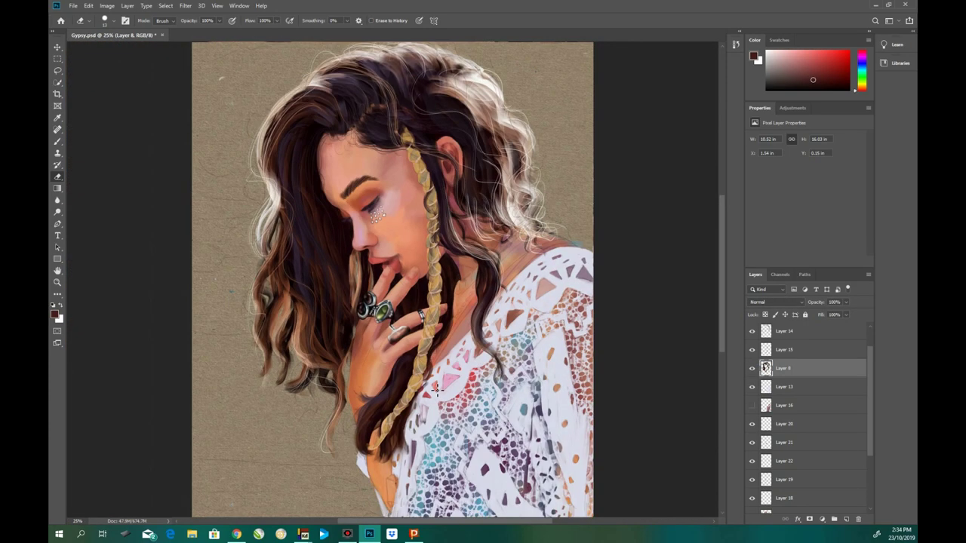
{"action": "scroll", "coordinate": [870, 381], "scroll_direction": "down", "scroll_amount": 1}
Step: Select all the ring layers and group them as Group 2
{"action": "left_click", "coordinate": [782, 446]}
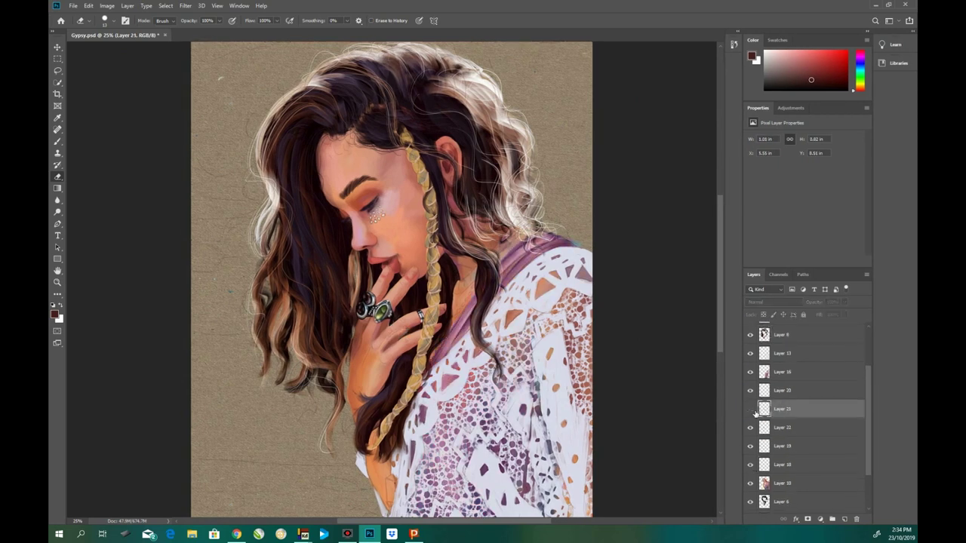
{"action": "left_click", "coordinate": [781, 465], "text": "ctrl"}
{"action": "right_click", "coordinate": [792, 445]}
{"action": "key", "text": "Escape"}
{"action": "key", "text": "ctrl+g"}
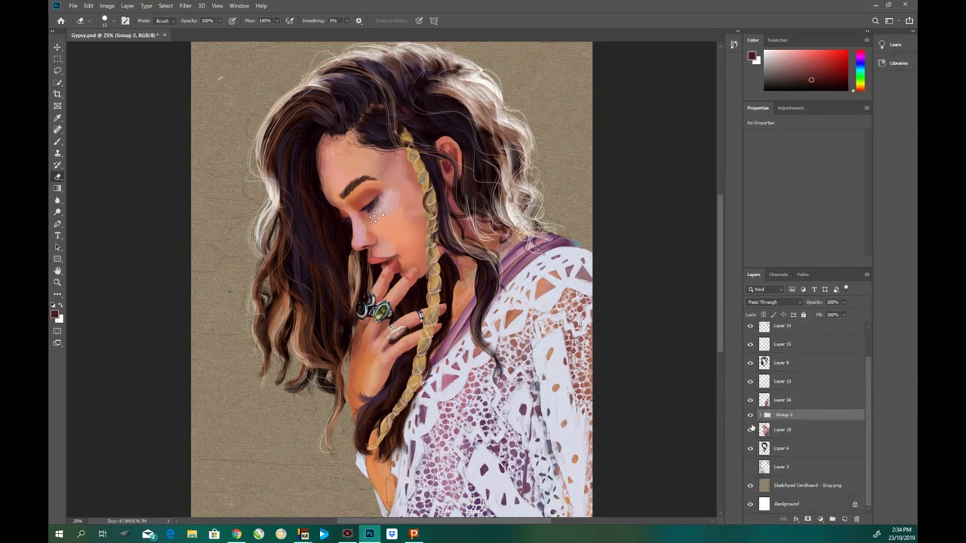
Step: Sharpen the first ring layer with Unsharp Mask at 150%
{"action": "key", "text": "ctrl+plus"}
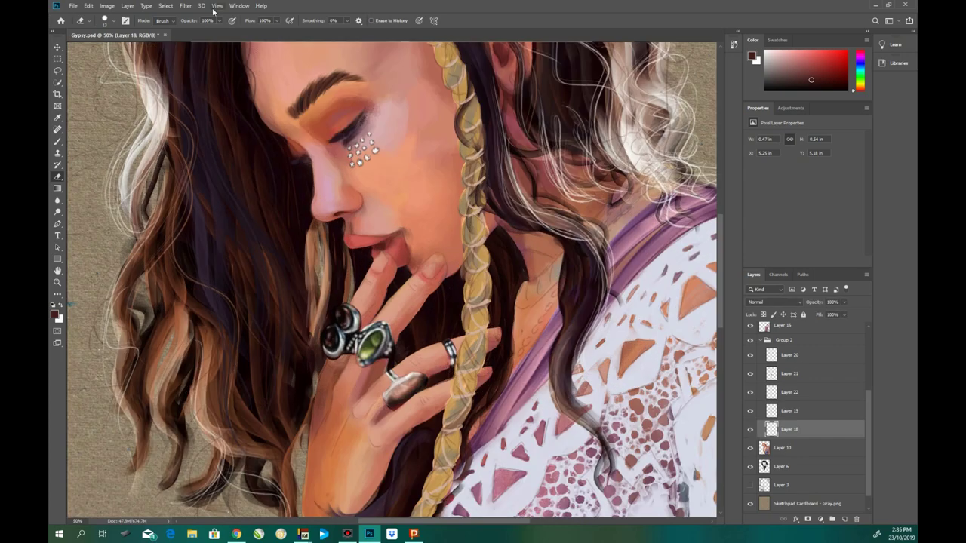
{"action": "left_click", "coordinate": [185, 6]}
{"action": "left_click", "coordinate": [325, 202]}
{"action": "left_click_drag", "start_coordinate": [445, 242], "coordinate": [475, 240]}
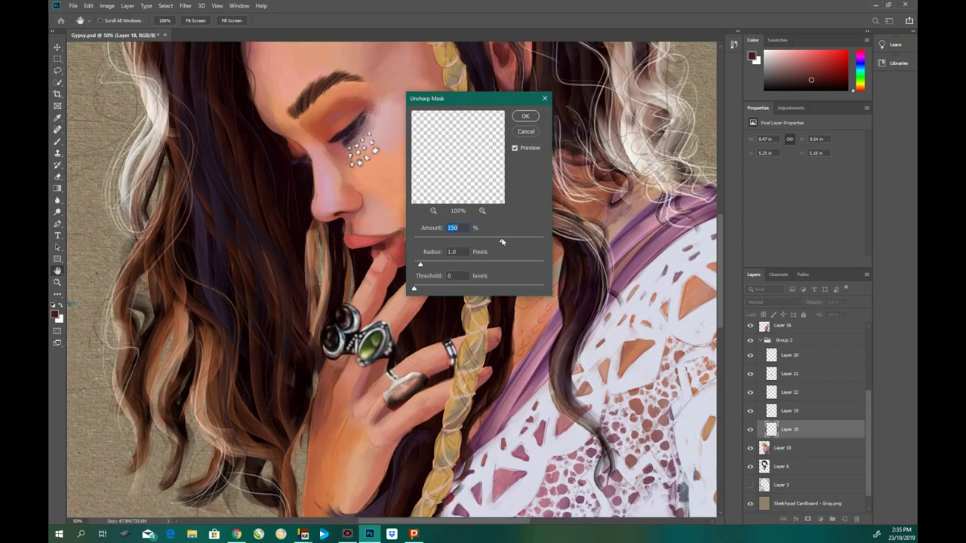
{"action": "key", "text": "Return"}
Step: Sharpen ring Layer 19 with Unsharp Mask at 155%
{"action": "key", "text": "alt+bracketright"}
{"action": "key", "text": "e"}
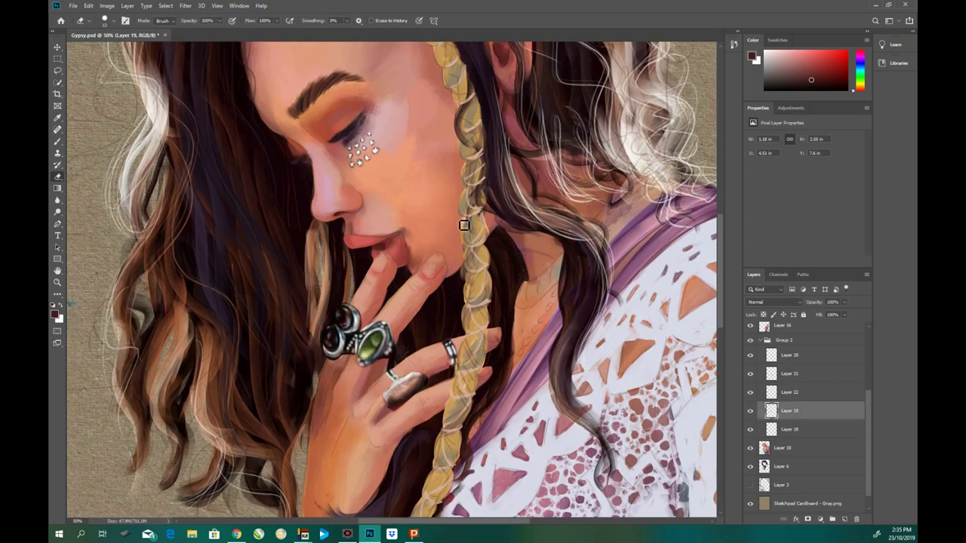
{"action": "left_click", "coordinate": [185, 5]}
{"action": "left_click", "coordinate": [325, 202]}
{"action": "key", "text": "ctrl+plus"}
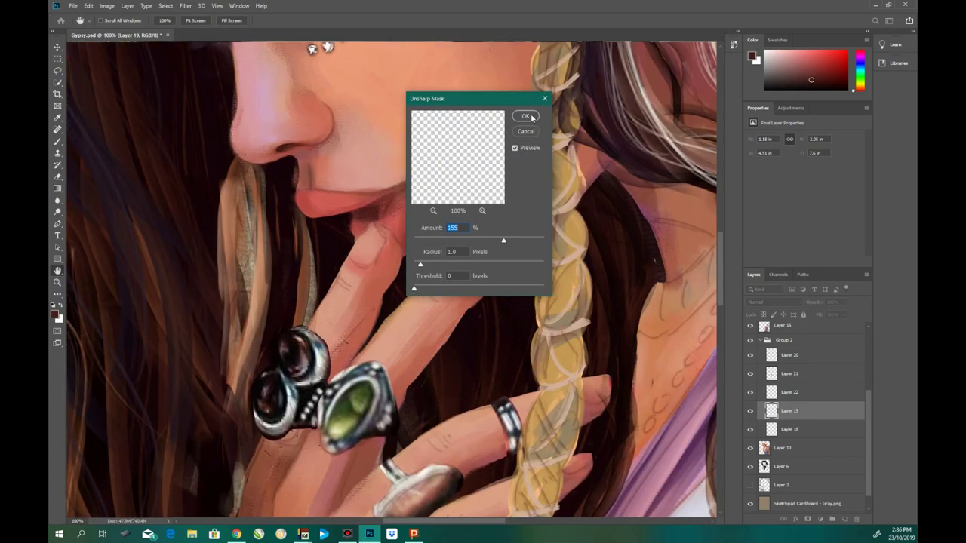
{"action": "left_click_drag", "start_coordinate": [498, 240], "coordinate": [458, 241]}
{"action": "key", "text": "Return"}
Step: Apply a stronger Unsharp Mask (326%, radius 1.0) to the next ring
{"action": "key", "text": "e"}
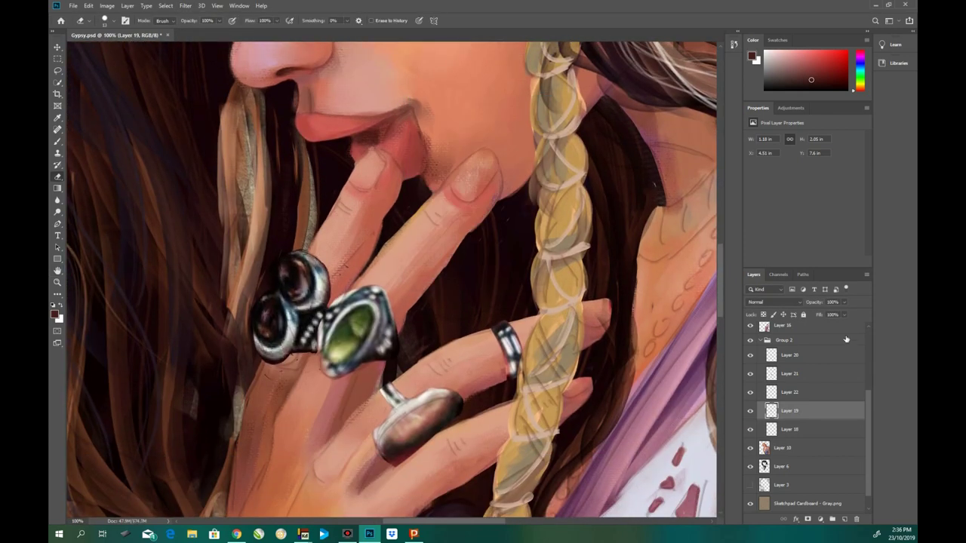
{"action": "left_click", "coordinate": [185, 5]}
{"action": "left_click", "coordinate": [325, 202]}
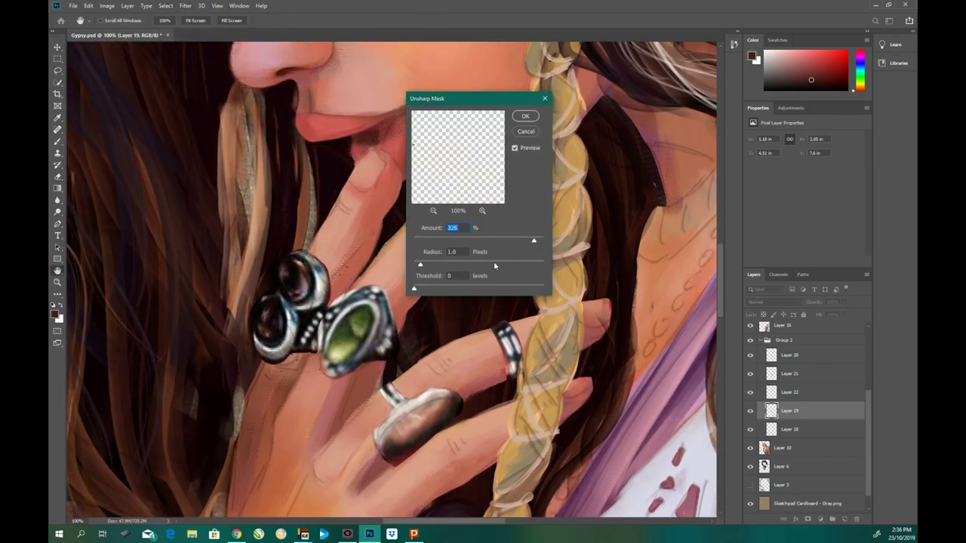
{"action": "key", "text": "Return"}
Step: Reapply the last sharpening to the green ring on Layer 20
{"action": "key", "text": "alt+bracketright"}
{"action": "left_click", "coordinate": [185, 5]}
{"action": "left_click", "coordinate": [202, 15]}
{"action": "key", "text": "alt+bracketright"}
{"action": "key", "text": "alt+bracketright"}
{"action": "left_click", "coordinate": [185, 5]}
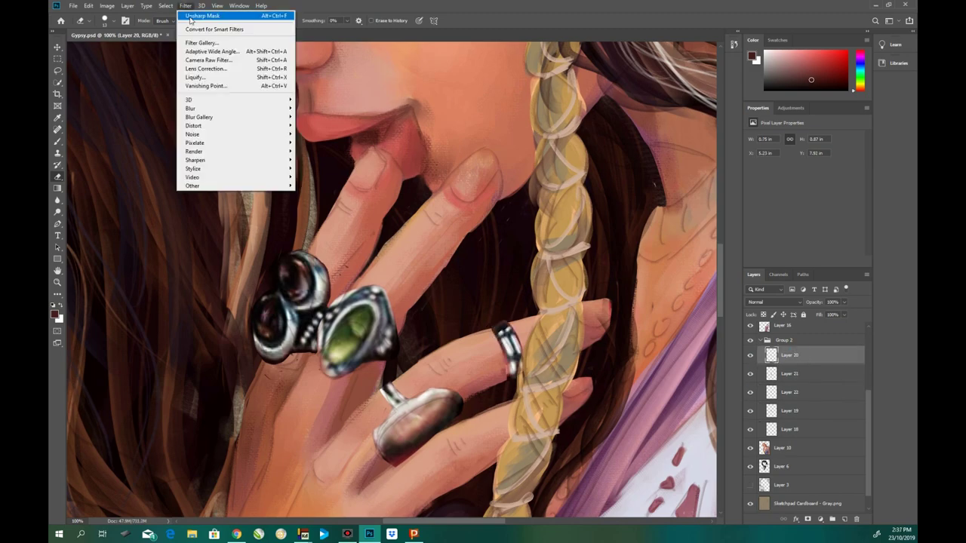
{"action": "key", "text": "ctrl+minus"}
{"action": "key", "text": "ctrl+minus"}
{"action": "key", "text": "ctrl+minus"}
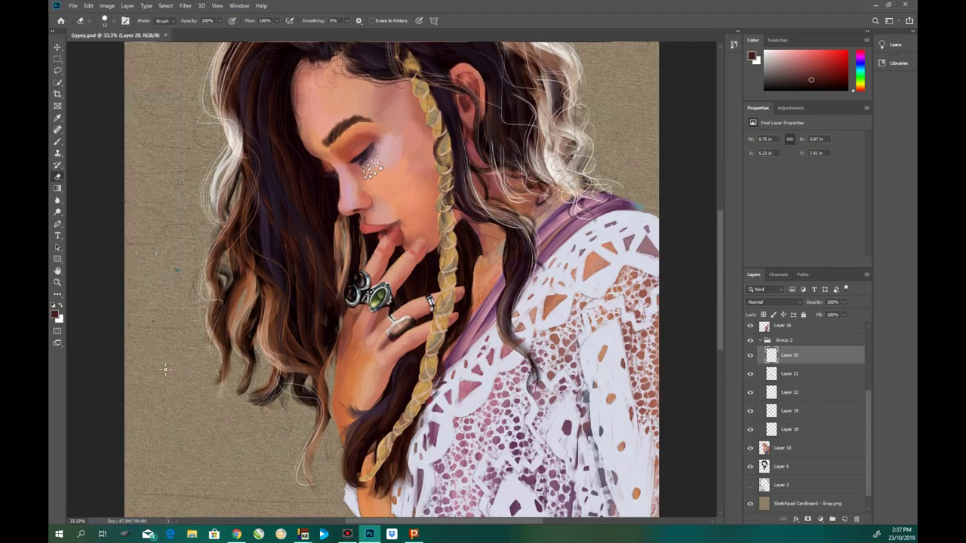
{"action": "key", "text": "ctrl+plus"}
{"action": "key", "text": "ctrl+plus"}
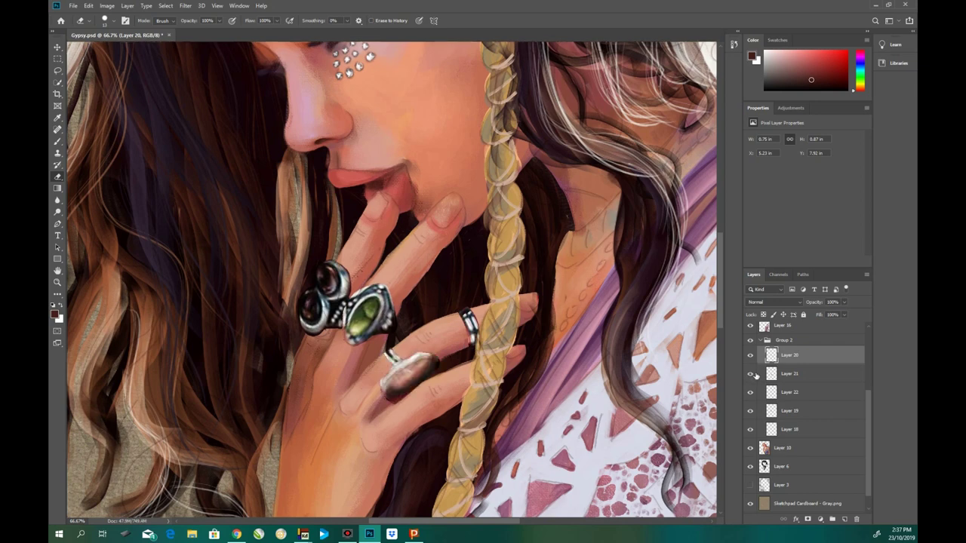
Step: Step through the ring layers and toggle the dark-stone ring to compare
{"action": "key", "text": "alt+bracketleft"}
{"action": "key", "text": "alt+bracketleft"}
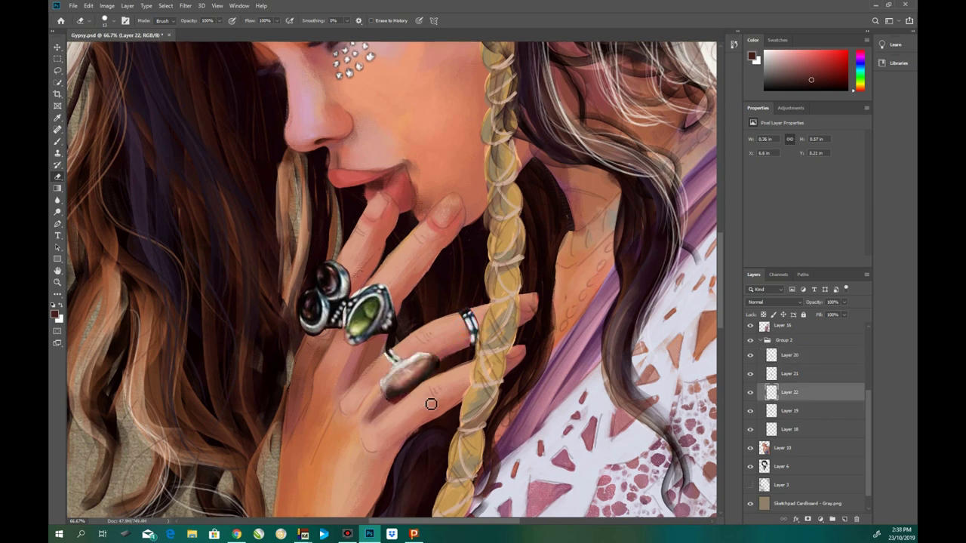
{"action": "key", "text": "alt+bracketright"}
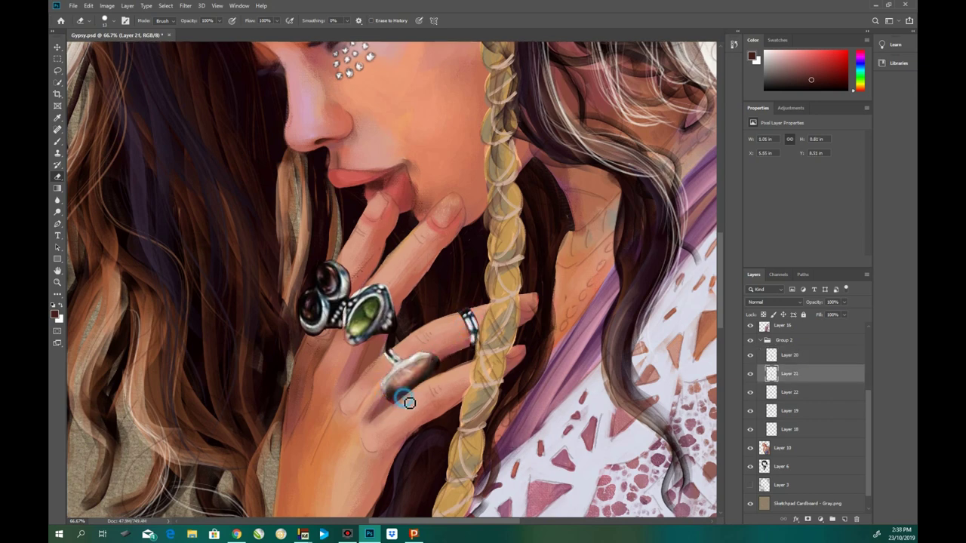
{"action": "key", "text": "alt+bracketright"}
{"action": "left_click", "coordinate": [751, 414]}
{"action": "left_click", "coordinate": [789, 410]}
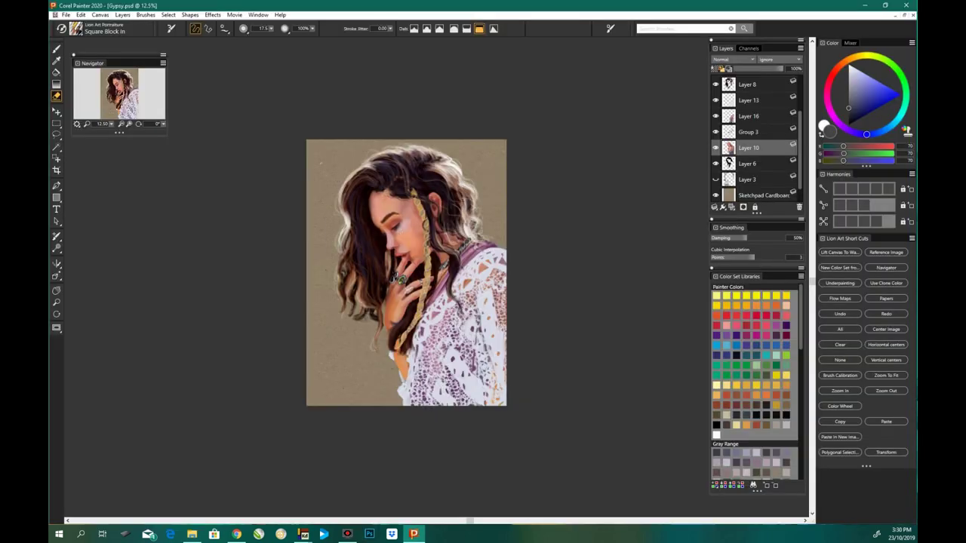
Step: Select the layer's painted content and make Layer 17 the active layer
{"action": "key", "text": "ctrl+plus"}
{"action": "scroll", "coordinate": [751, 135], "scroll_direction": "up", "scroll_amount": 3}
{"action": "right_click", "coordinate": [758, 154]}
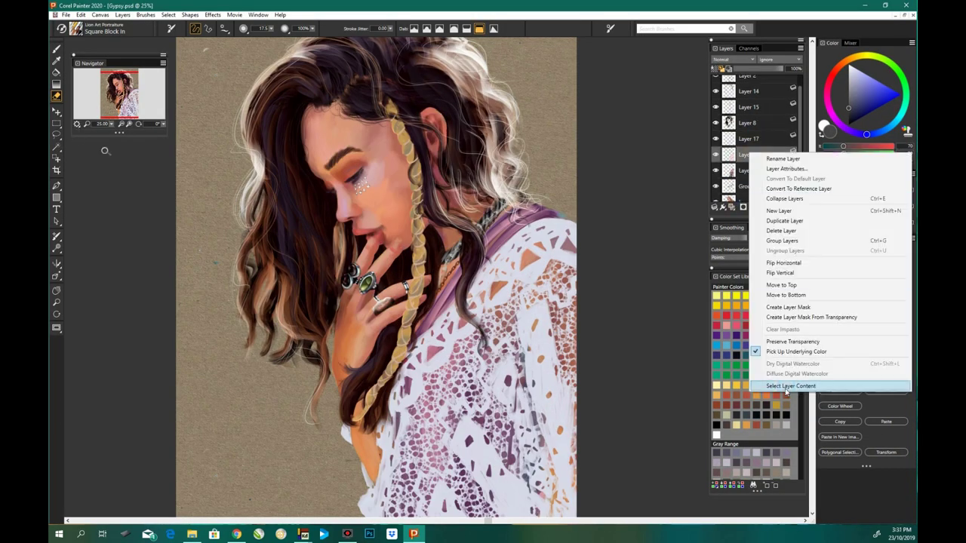
{"action": "left_click", "coordinate": [785, 386]}
{"action": "left_click", "coordinate": [169, 14]}
{"action": "left_click", "coordinate": [181, 31]}
{"action": "key", "text": "ctrl+minus"}
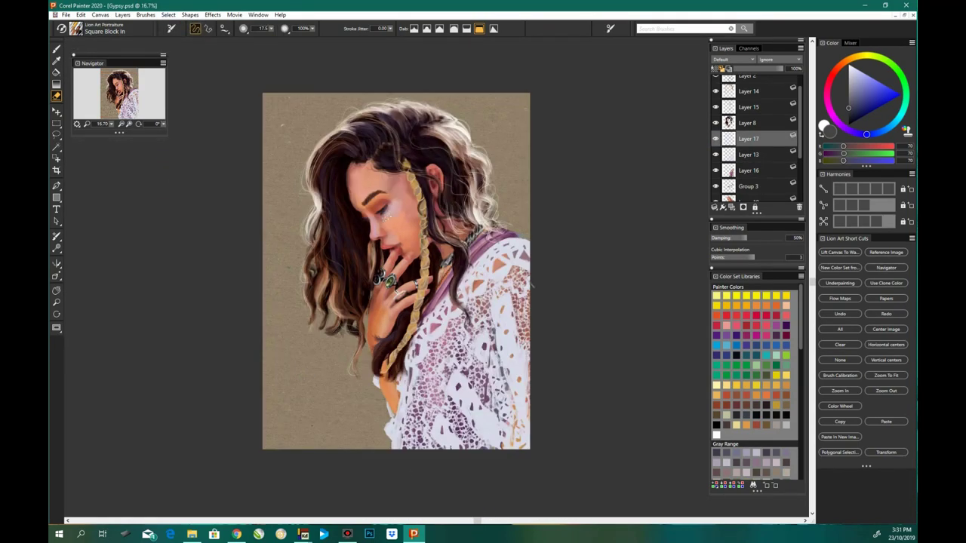
Step: Paint dark mauve strokes down the blouse's right side, blended with Multiply
{"action": "left_click", "coordinate": [462, 353], "text": "alt"}
{"action": "left_click_drag", "start_coordinate": [487, 309], "coordinate": [489, 435]}
{"action": "left_click_drag", "start_coordinate": [483, 354], "coordinate": [483, 449]}
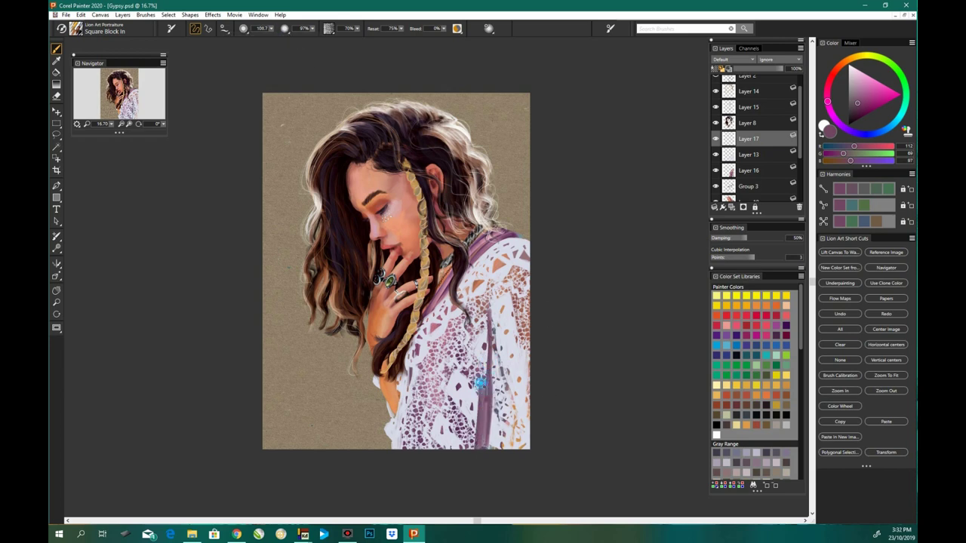
{"action": "left_click_drag", "start_coordinate": [471, 294], "coordinate": [483, 449]}
{"action": "scroll", "coordinate": [754, 61], "scroll_direction": "down", "scroll_amount": 3}
{"action": "left_click", "coordinate": [755, 68]}
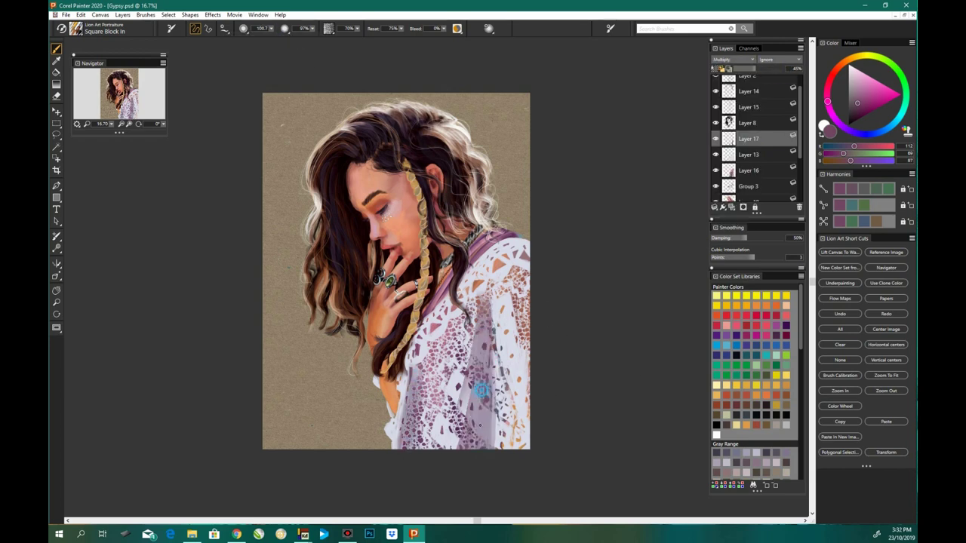
Step: Enlarge the eraser to 38.8 and alternate between eraser and brush
{"action": "key", "text": "n"}
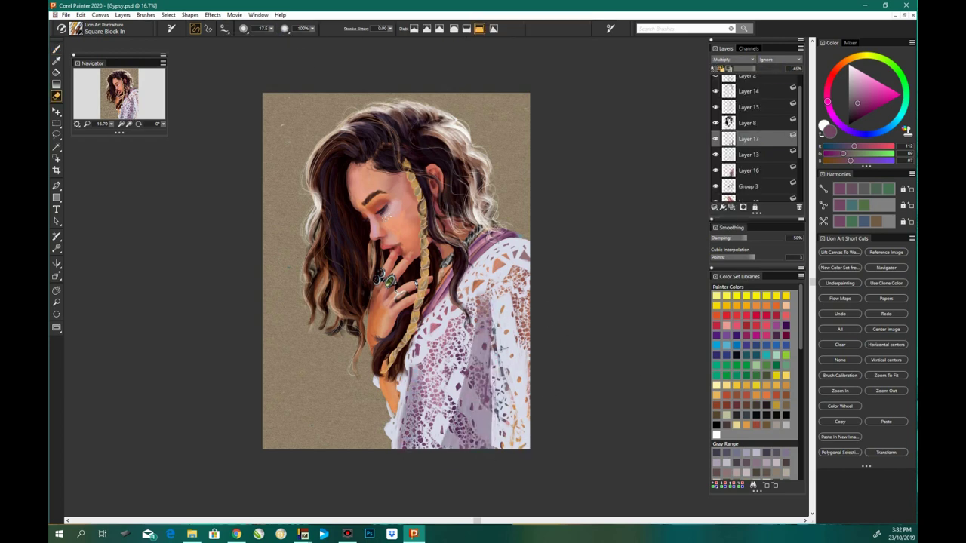
{"action": "key", "text": "bracketright"}
{"action": "key", "text": "bracketright"}
{"action": "key", "text": "bracketright"}
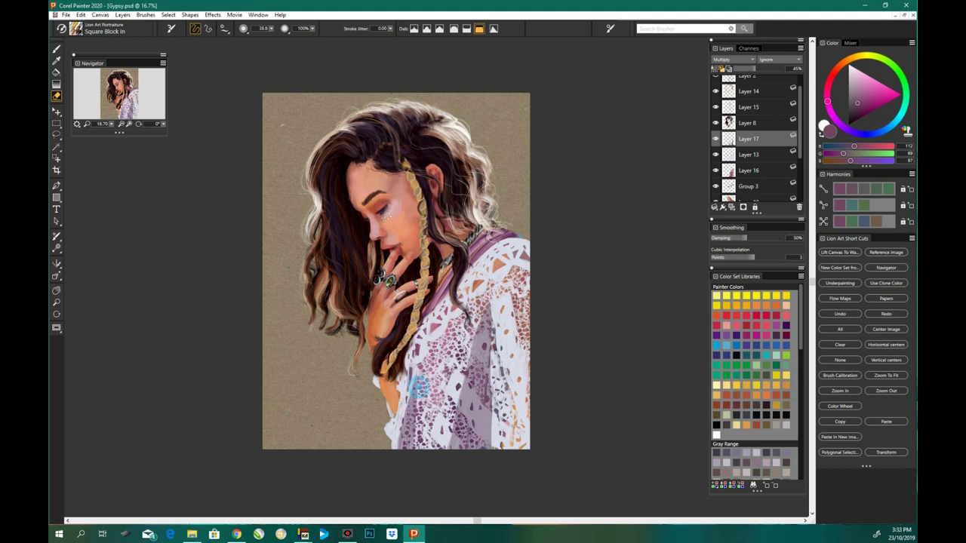
{"action": "key", "text": "ctrl+minus"}
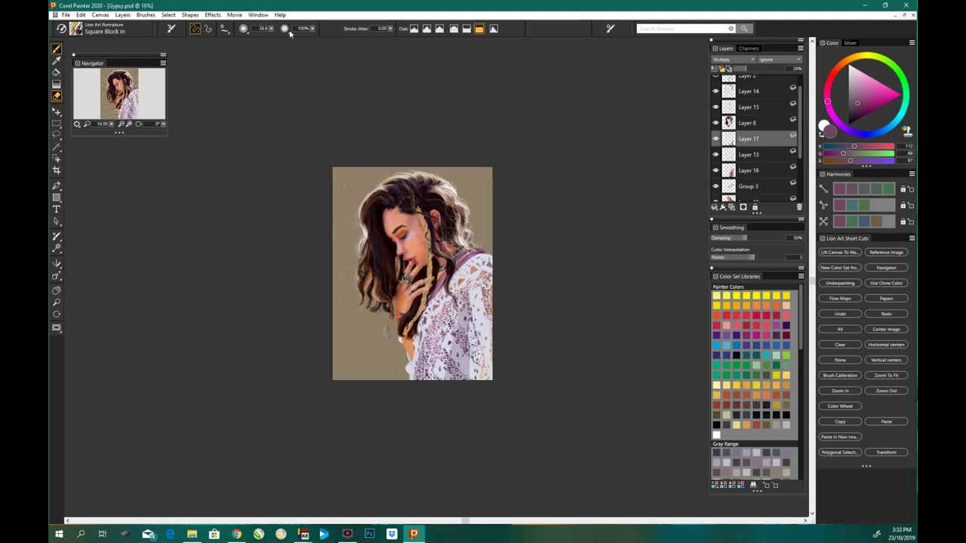
{"action": "key", "text": "b"}
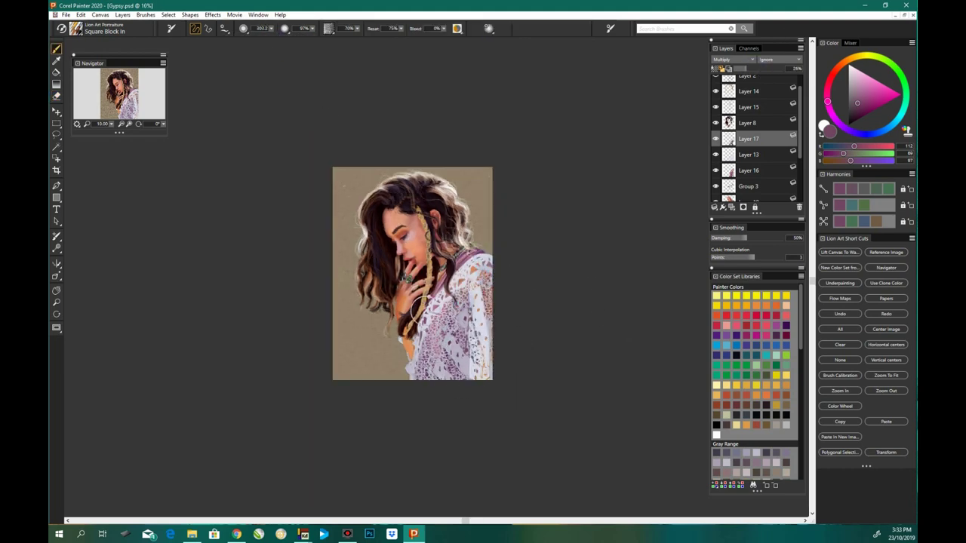
{"action": "key", "text": "n"}
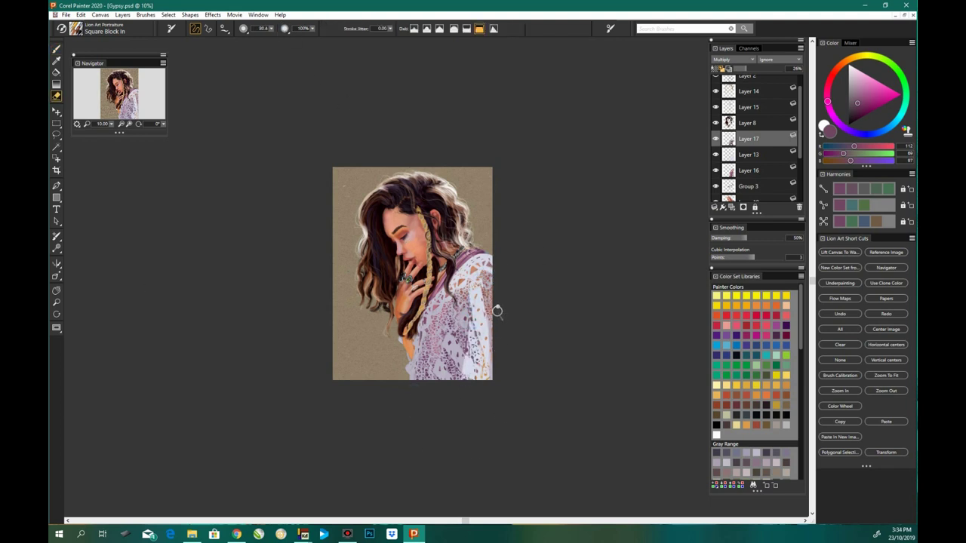
{"action": "key", "text": "b"}
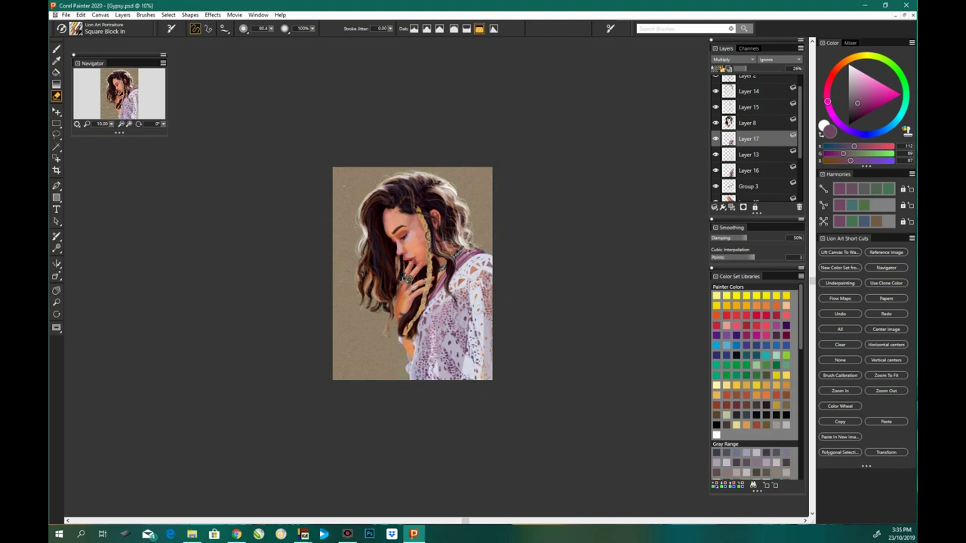
Step: Add a touch-up layer, pick a near-white colour, and switch to the eraser
{"action": "scroll", "coordinate": [744, 114], "scroll_direction": "down", "scroll_amount": 2}
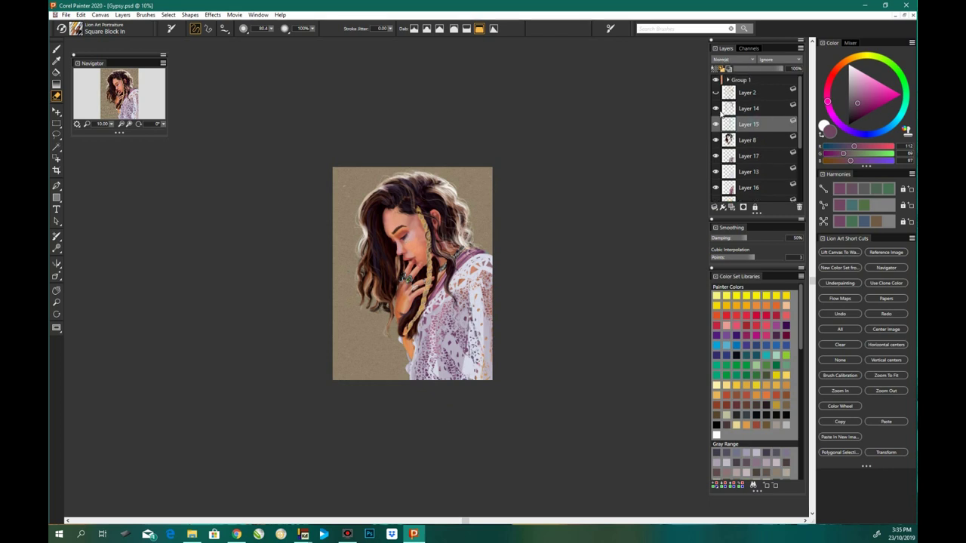
{"action": "left_click", "coordinate": [728, 207]}
{"action": "left_click", "coordinate": [457, 187], "text": "alt"}
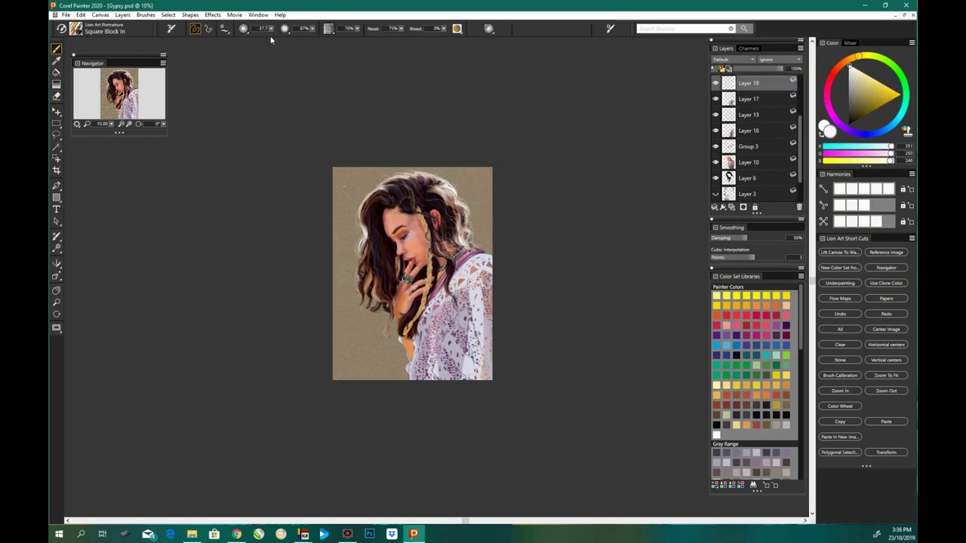
{"action": "key", "text": "ctrl+plus"}
{"action": "key", "text": "ctrl+plus"}
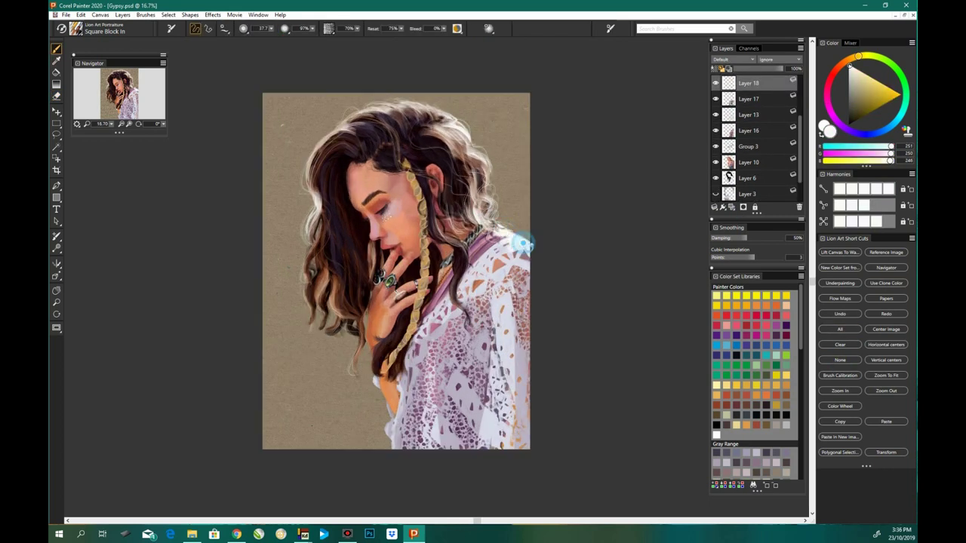
{"action": "scroll", "coordinate": [717, 133], "scroll_direction": "up", "scroll_amount": 3}
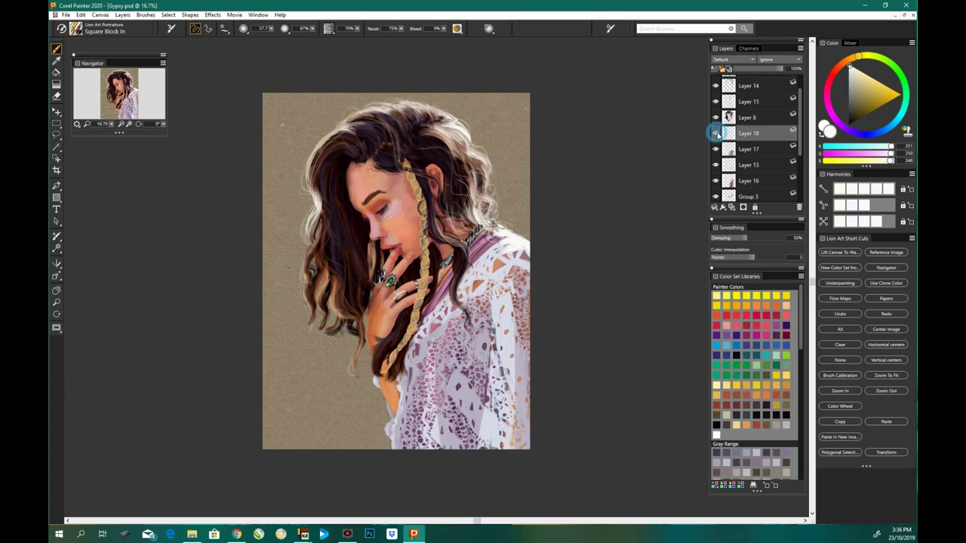
{"action": "left_click", "coordinate": [56, 95]}
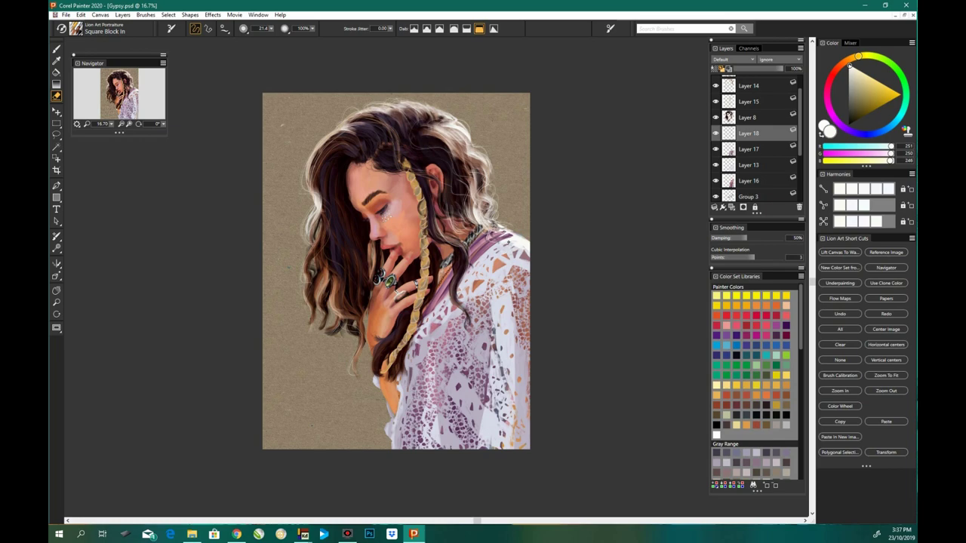
Step: Zoom in on the face and hair and return to the brush
{"action": "key", "text": "ctrl+plus"}
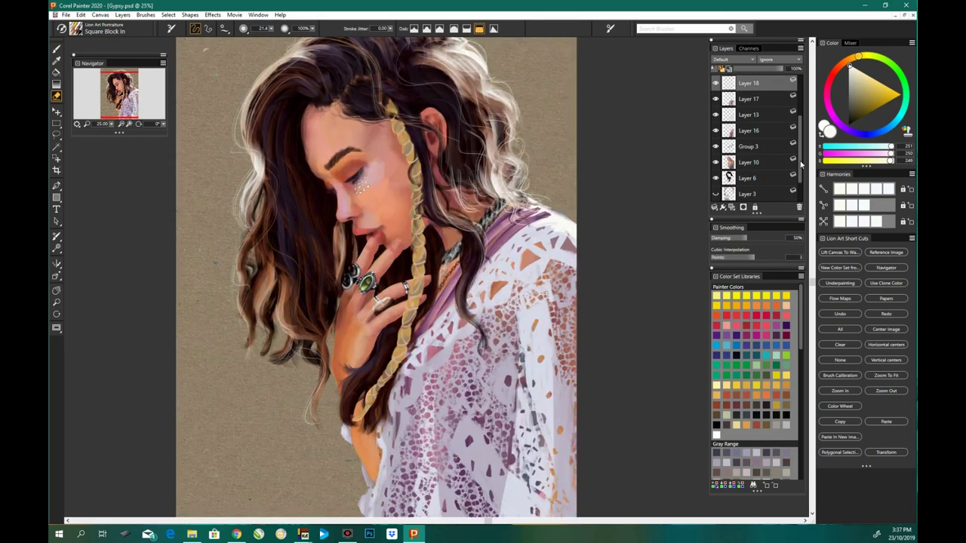
{"action": "scroll", "coordinate": [755, 136], "scroll_direction": "down", "scroll_amount": 2}
{"action": "key", "text": "ctrl+plus"}
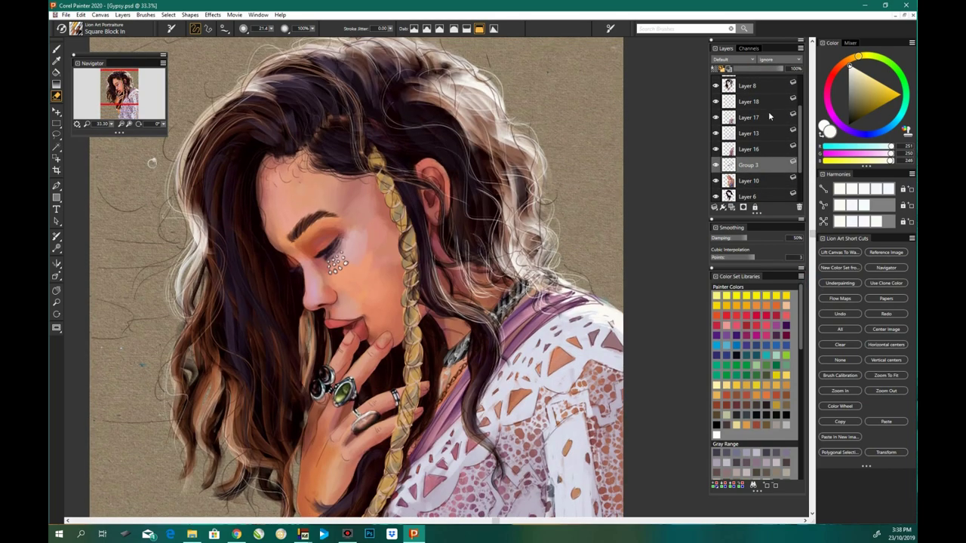
{"action": "scroll", "coordinate": [724, 121], "scroll_direction": "up", "scroll_amount": 2}
{"action": "key", "text": "b"}
Step: On a new layer, draw dark hairline strands with the Gravity Lazy Sketch pen
{"action": "key", "text": "ctrl+shift+n"}
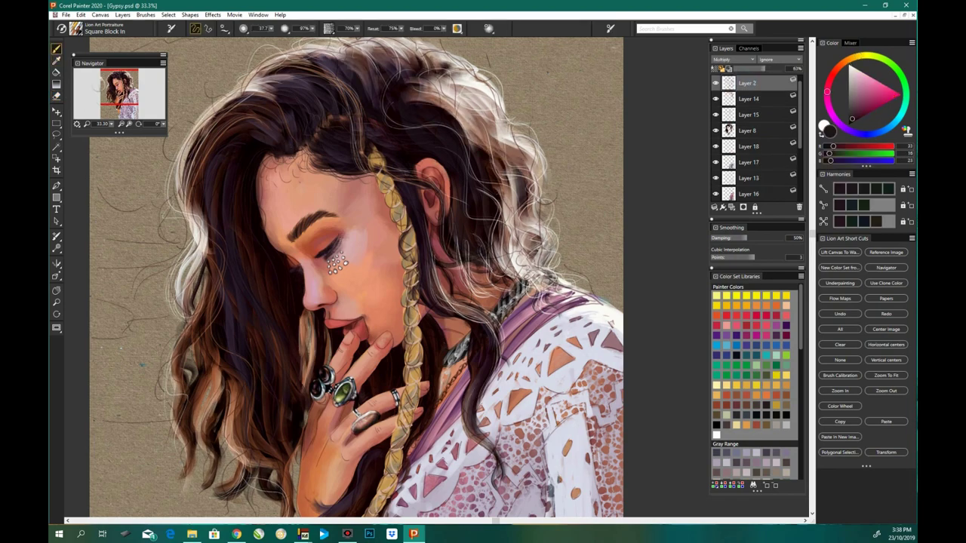
{"action": "key", "text": "ctrl+b"}
{"action": "left_click", "coordinate": [98, 217]}
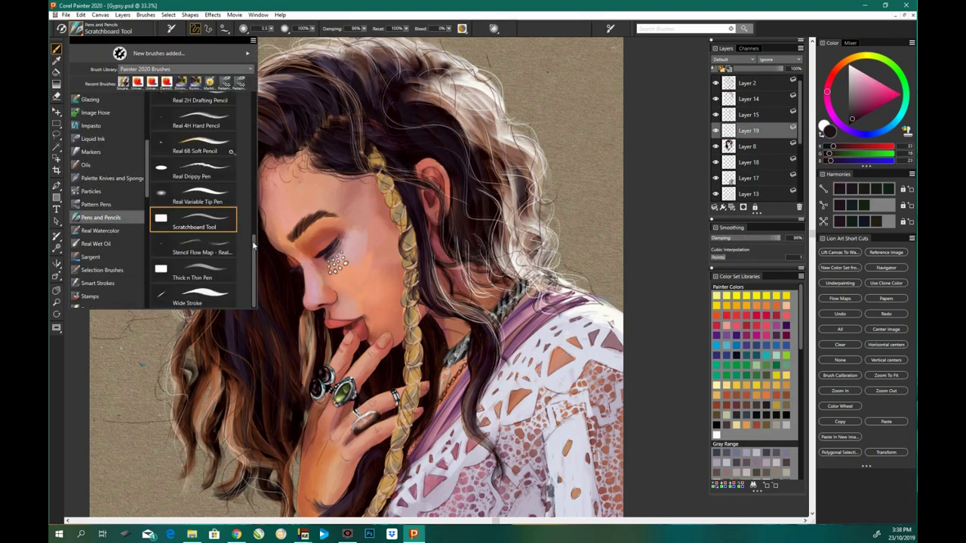
{"action": "left_click", "coordinate": [194, 218]}
{"action": "left_click", "coordinate": [329, 148], "text": "alt"}
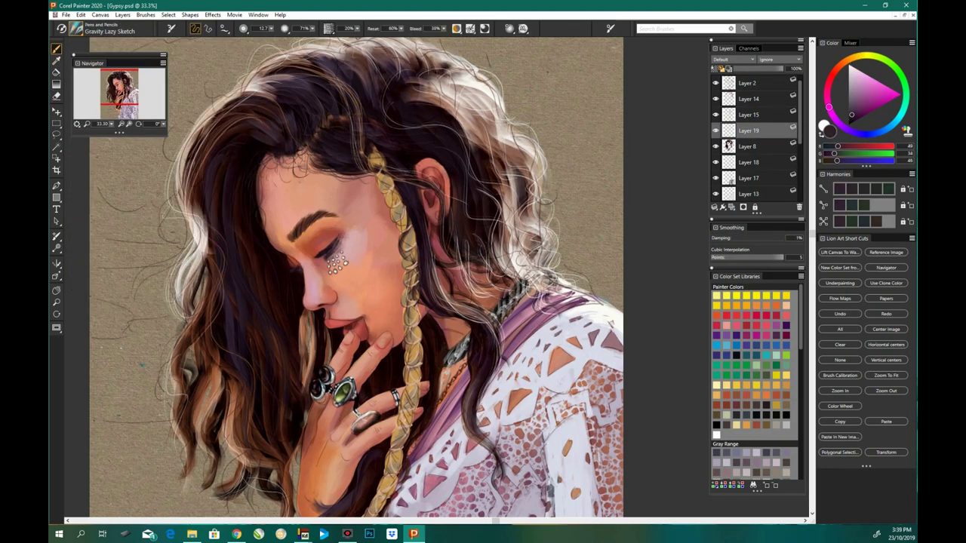
{"action": "left_click", "coordinate": [298, 159], "text": "alt"}
{"action": "mouse_move", "coordinate": [261, 151]}
{"action": "left_mouse_down"}
{"action": "mouse_move", "coordinate": [290, 167]}
{"action": "mouse_move", "coordinate": [327, 165]}
{"action": "left_mouse_up"}
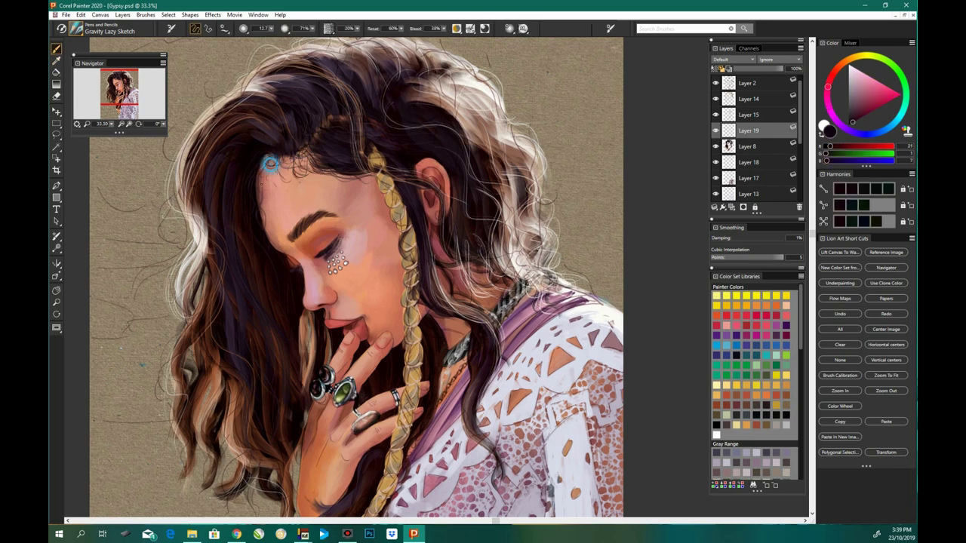
Step: Hide Layer 2's sketch lines and soften the strands with the Focus effect
{"action": "left_click", "coordinate": [715, 83]}
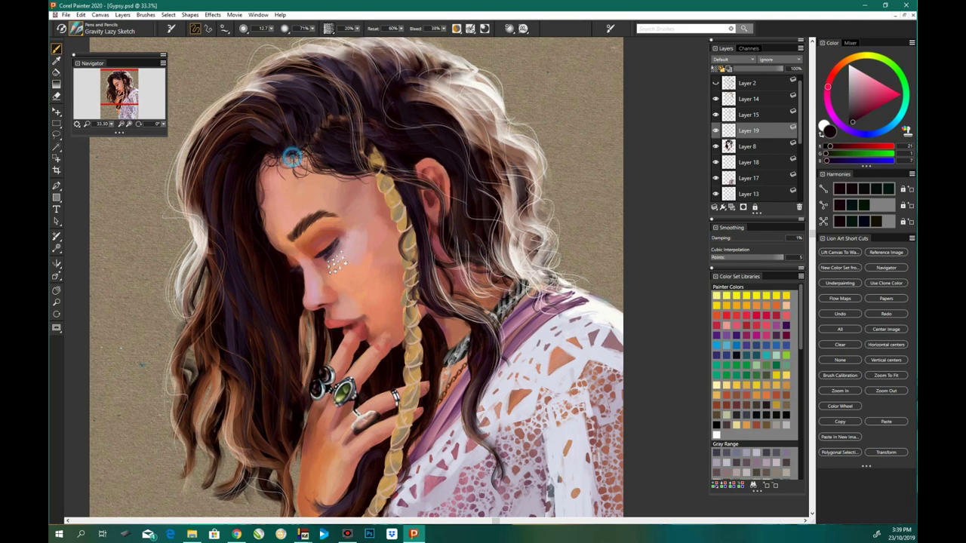
{"action": "left_click", "coordinate": [213, 14]}
{"action": "left_click", "coordinate": [354, 71]}
{"action": "left_click", "coordinate": [490, 281]}
Step: Move Layer 19 below Layer 8 and toggle it to compare the strands
{"action": "key", "text": "ctrl+plus"}
{"action": "left_click_drag", "start_coordinate": [747, 130], "coordinate": [743, 149]}
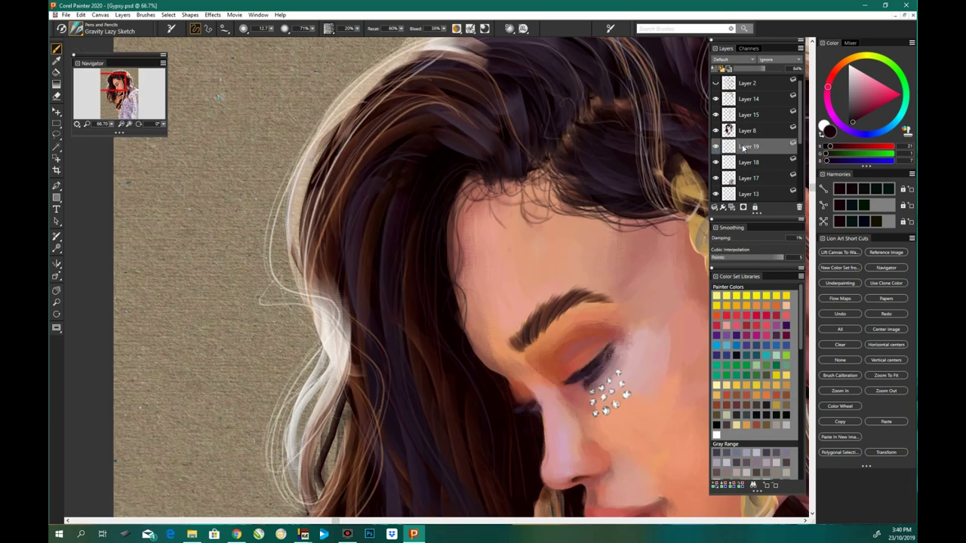
{"action": "left_click", "coordinate": [716, 147]}
{"action": "key", "text": "ctrl+minus"}
{"action": "key", "text": "ctrl+minus"}
{"action": "key", "text": "ctrl+minus"}
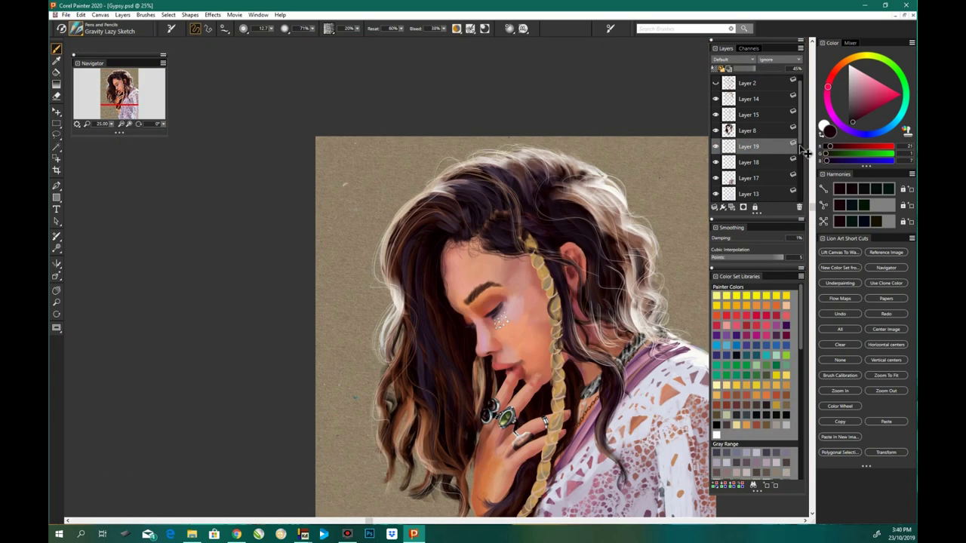
{"action": "key", "text": "ctrl+plus"}
{"action": "key", "text": "ctrl+plus"}
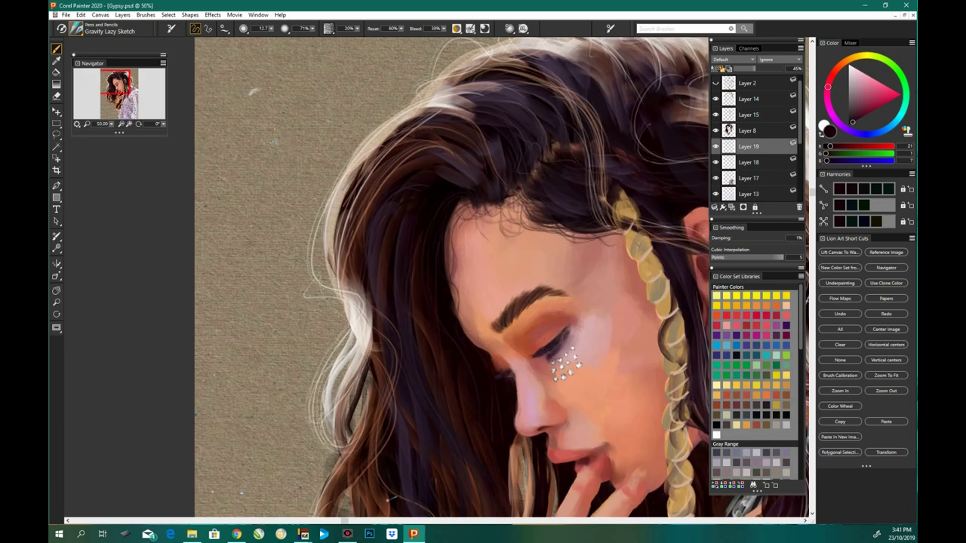
Step: Choose the Speckle Soft Edge Eraser from the Lion Art Portraiture brushes
{"action": "left_click", "coordinate": [75, 28]}
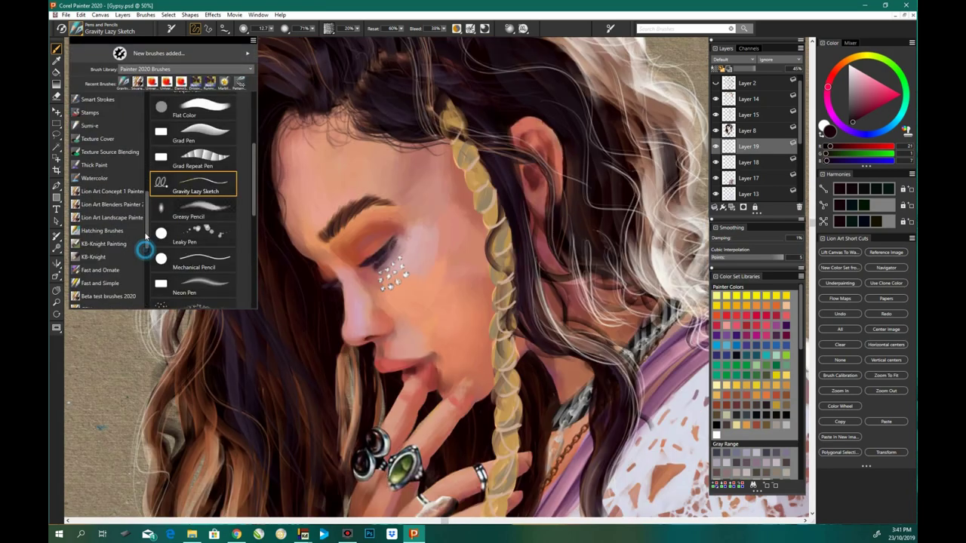
{"action": "scroll", "coordinate": [144, 249], "scroll_direction": "up", "scroll_amount": 3}
{"action": "left_click", "coordinate": [104, 269]}
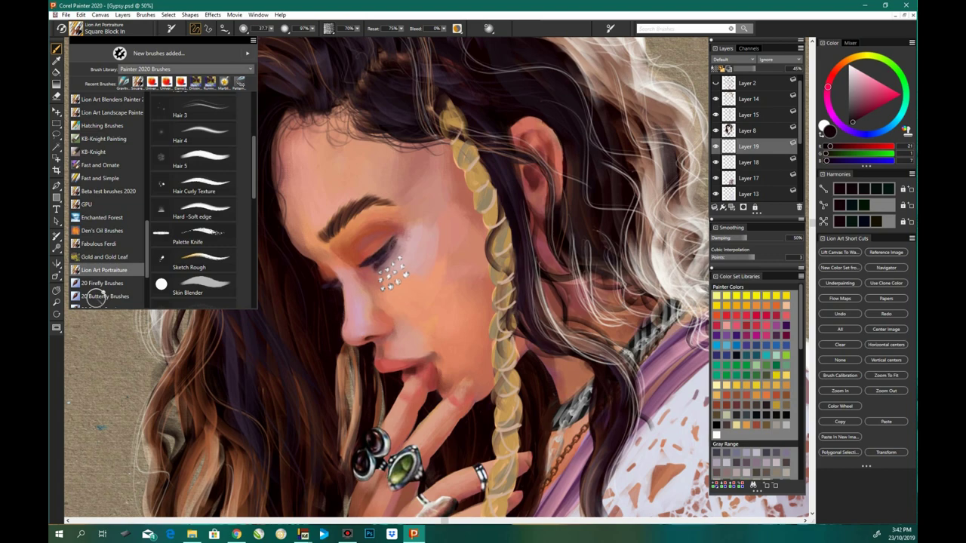
{"action": "left_click", "coordinate": [748, 130]}
{"action": "left_click", "coordinate": [76, 28]}
Step: Make Layer 8 active, reload the Square Block In brush, and add Layer 20
{"action": "left_click", "coordinate": [189, 226]}
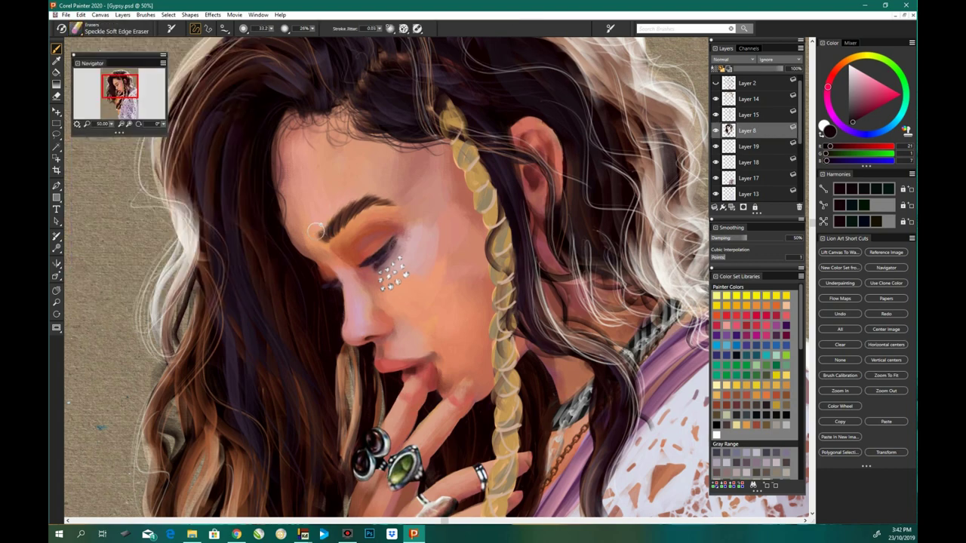
{"action": "left_click", "coordinate": [76, 28]}
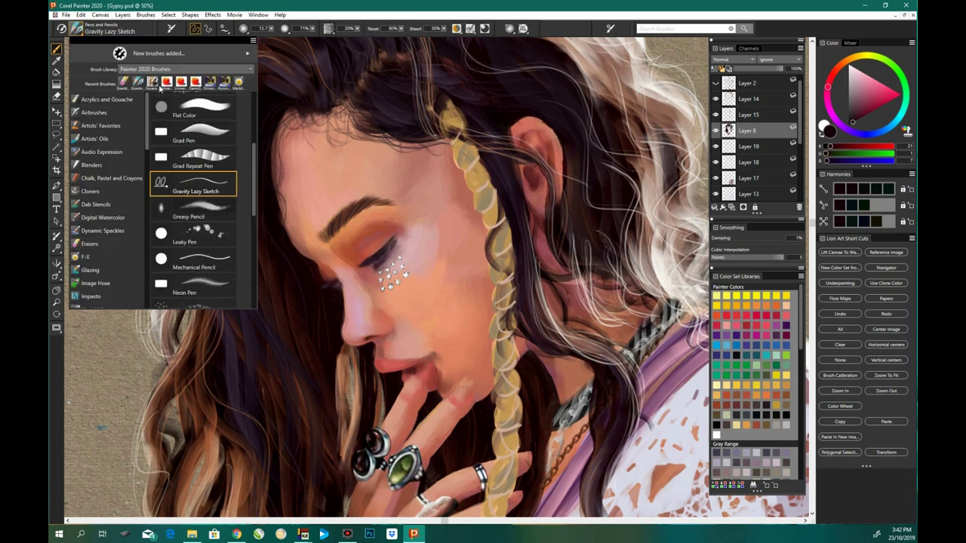
{"action": "left_click", "coordinate": [106, 151]}
{"action": "left_click", "coordinate": [196, 211]}
Step: Pick a pinkish grey skin swatch, select the braid's painted area, then clear the selection
{"action": "scroll", "coordinate": [764, 350], "scroll_direction": "down", "scroll_amount": 3}
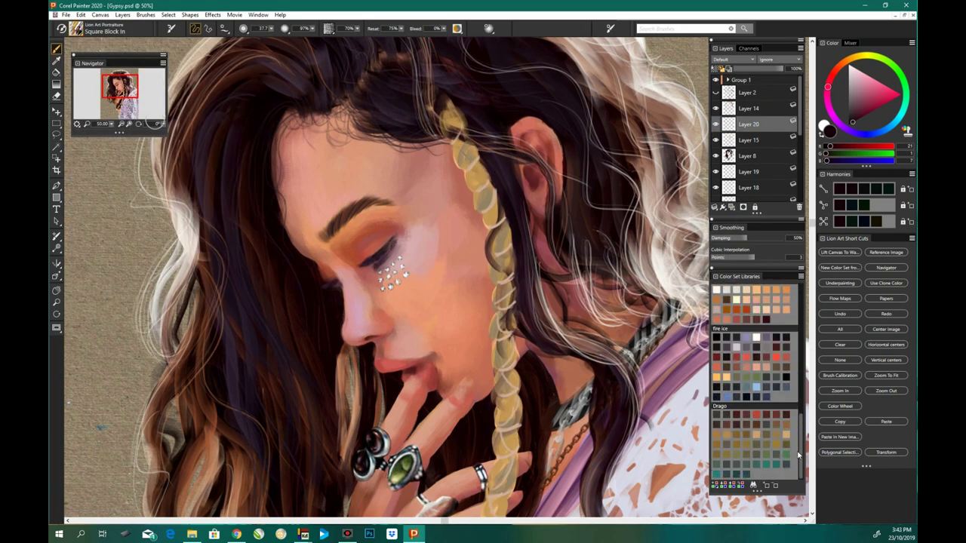
{"action": "scroll", "coordinate": [767, 434], "scroll_direction": "down", "scroll_amount": 3}
{"action": "left_click", "coordinate": [766, 431]}
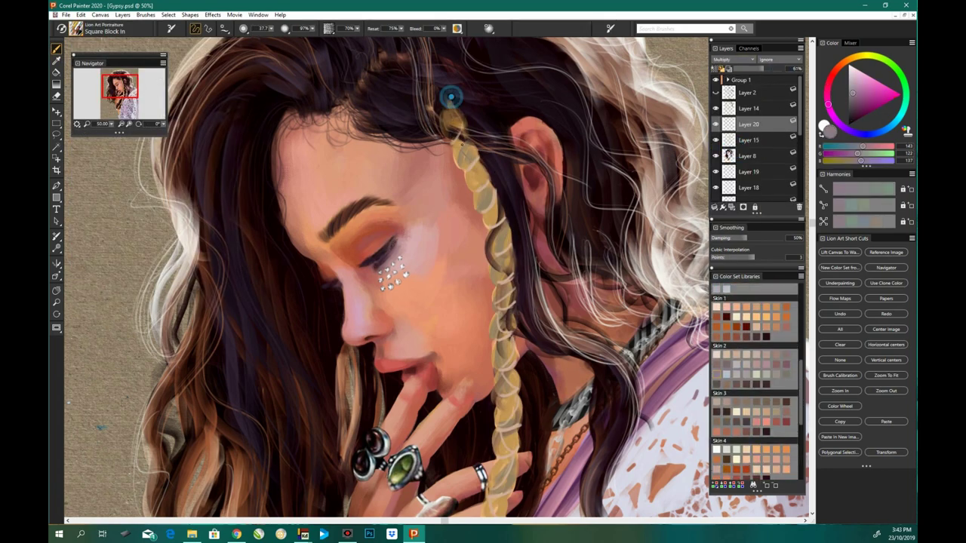
{"action": "right_click", "coordinate": [748, 140]}
{"action": "left_click", "coordinate": [646, 377]}
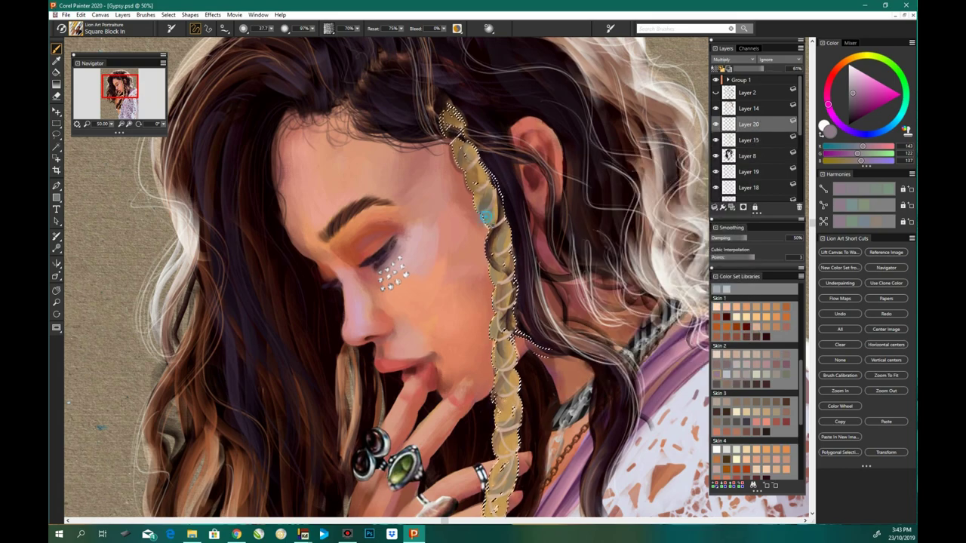
{"action": "scroll", "coordinate": [508, 423], "scroll_direction": "down", "scroll_amount": 3}
{"action": "scroll", "coordinate": [508, 432], "scroll_direction": "down", "scroll_amount": 3}
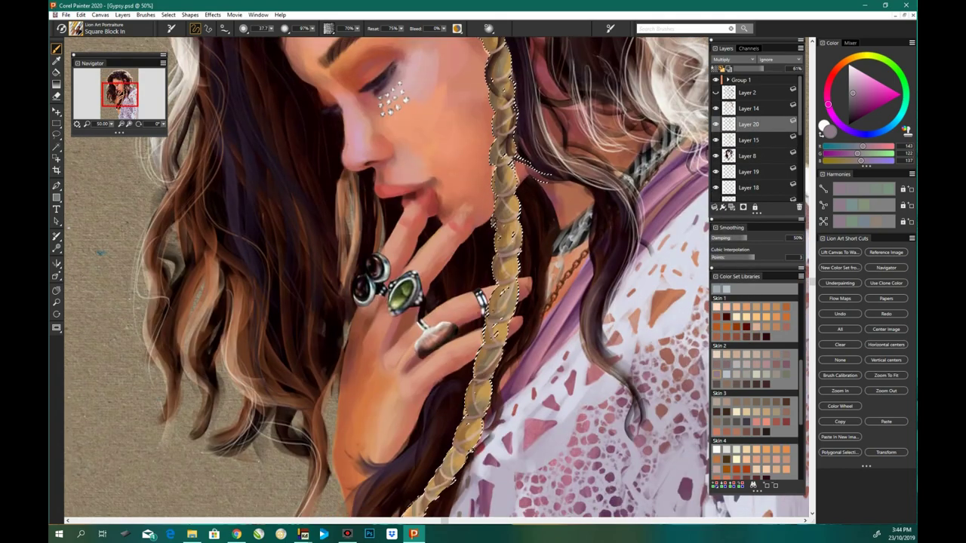
{"action": "scroll", "coordinate": [519, 377], "scroll_direction": "down", "scroll_amount": 3}
{"action": "key", "text": "ctrl+minus"}
{"action": "key", "text": "ctrl+minus"}
{"action": "key", "text": "ctrl+minus"}
{"action": "key", "text": "ctrl+d"}
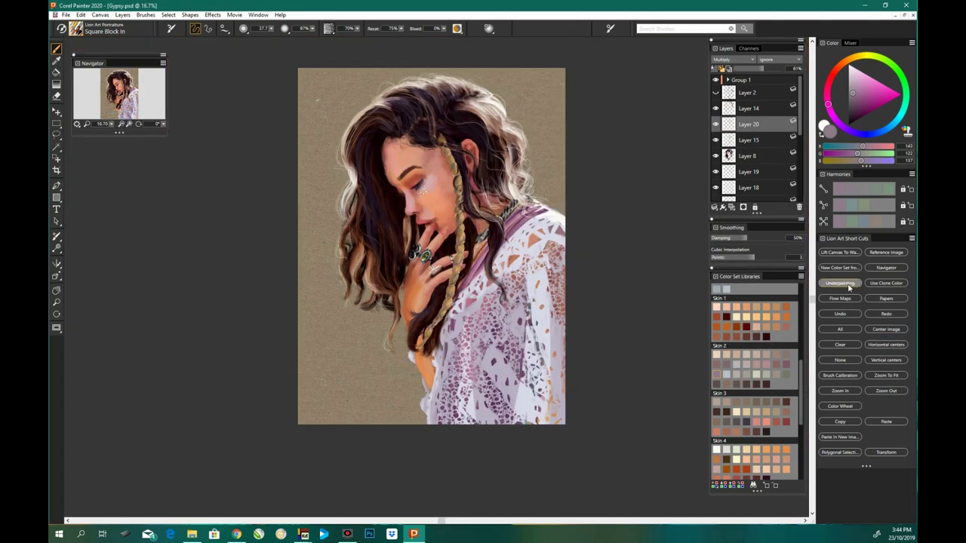
Step: Add a new Multiply layer and paint darker shading over the face, jaw and neck
{"action": "key", "text": "ctrl+shift+n"}
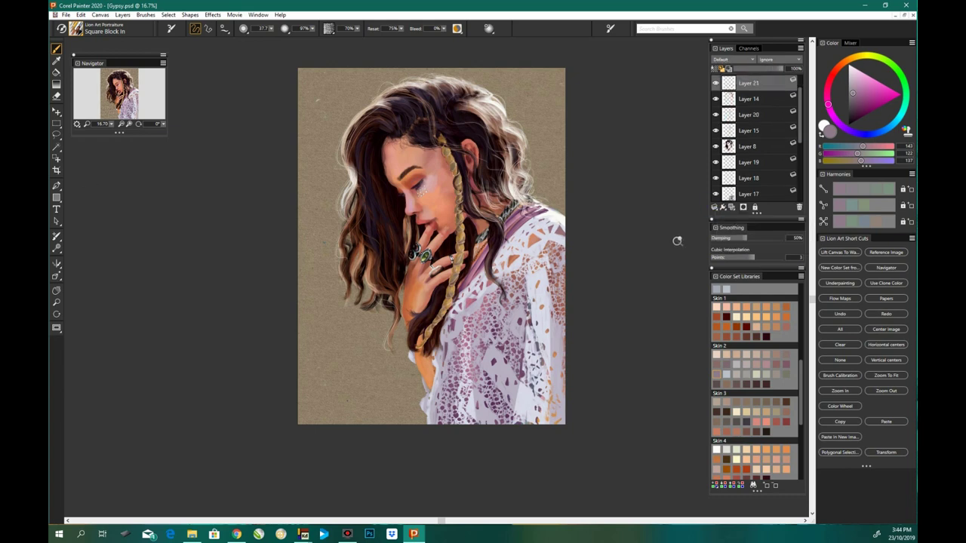
{"action": "left_click", "coordinate": [743, 59]}
{"action": "left_click", "coordinate": [728, 144]}
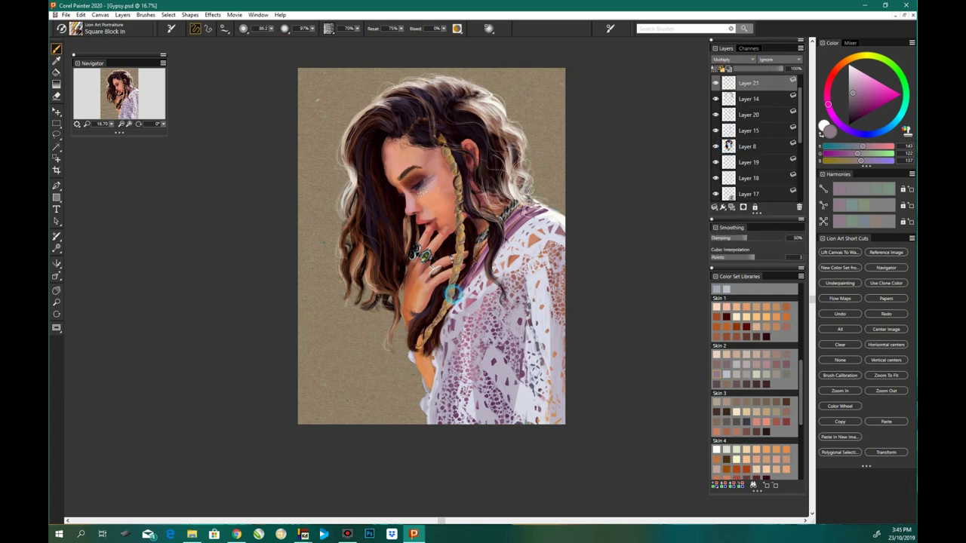
{"action": "left_click_drag", "start_coordinate": [413, 226], "coordinate": [415, 392]}
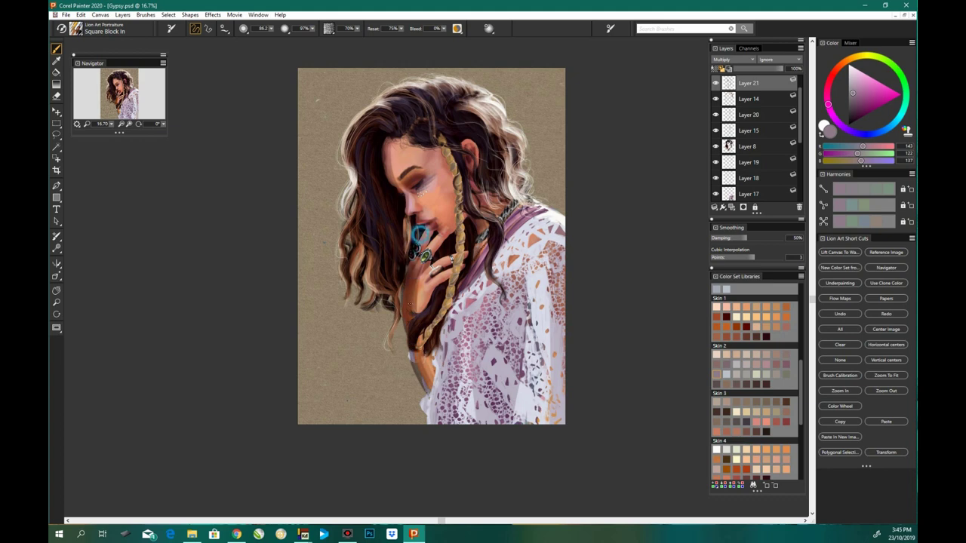
{"action": "scroll", "coordinate": [436, 276], "scroll_direction": "up", "scroll_amount": 1}
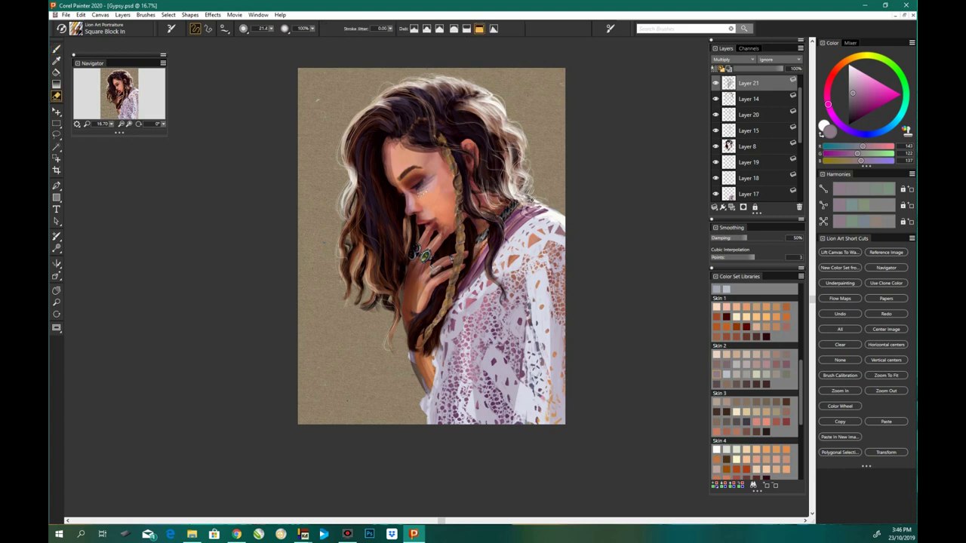
{"action": "scroll", "coordinate": [242, 103], "scroll_direction": "up", "scroll_amount": 2}
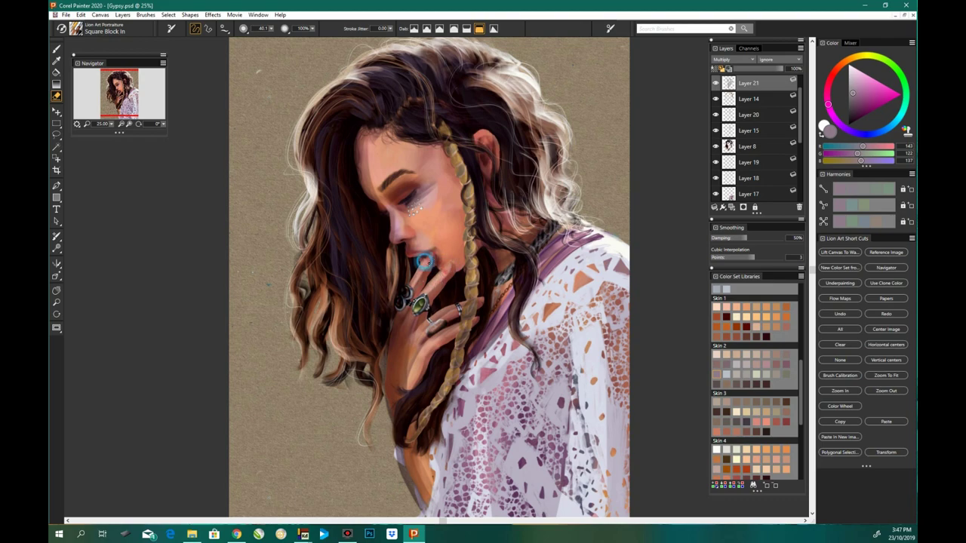
Step: Erase the dark shading off the nose bridge and the forehead along the hairline
{"action": "key", "text": "ctrl+plus"}
{"action": "key", "text": "ctrl+plus"}
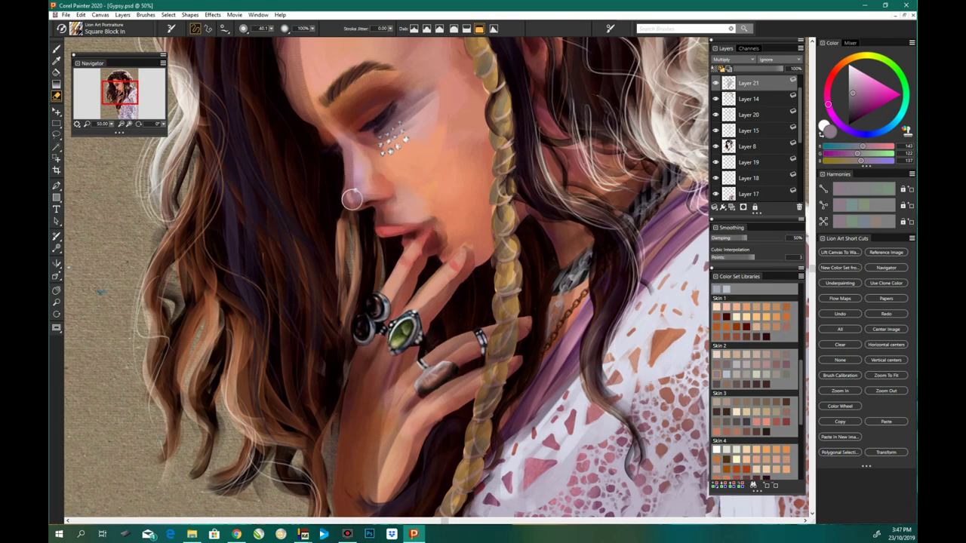
{"action": "left_click_drag", "start_coordinate": [349, 143], "coordinate": [355, 197]}
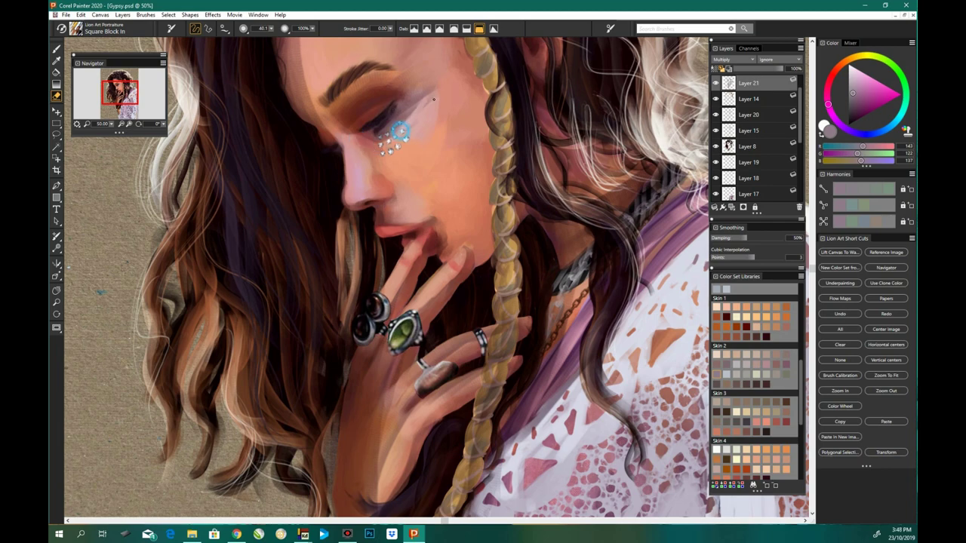
{"action": "scroll", "coordinate": [307, 181], "scroll_direction": "up", "scroll_amount": 2}
{"action": "mouse_move", "coordinate": [307, 181]}
{"action": "left_mouse_down"}
{"action": "mouse_move", "coordinate": [325, 71]}
{"action": "mouse_move", "coordinate": [347, 51]}
{"action": "left_mouse_up"}
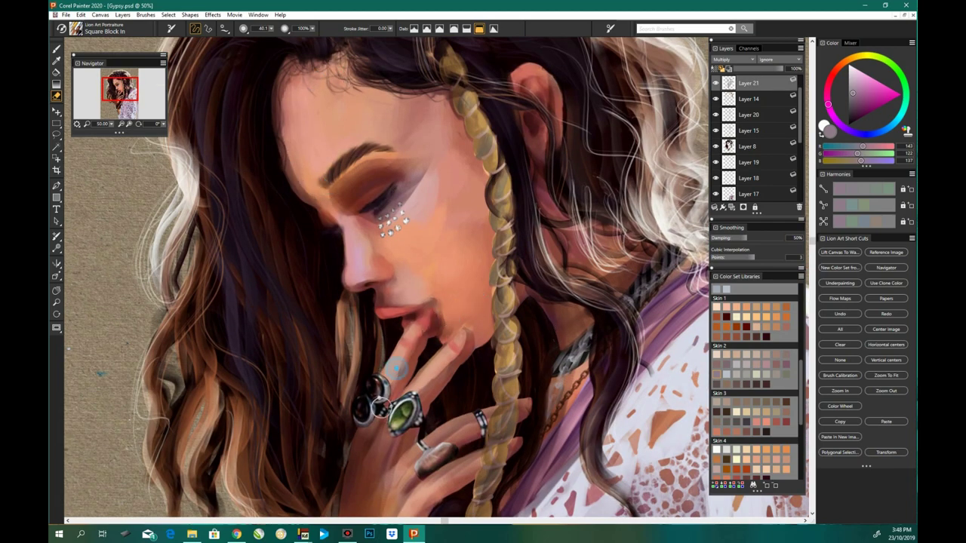
Step: Erase shading from the lower hand, wrist and white fabric edge, then fit the painting to the window
{"action": "scroll", "coordinate": [377, 385], "scroll_direction": "down", "scroll_amount": 4}
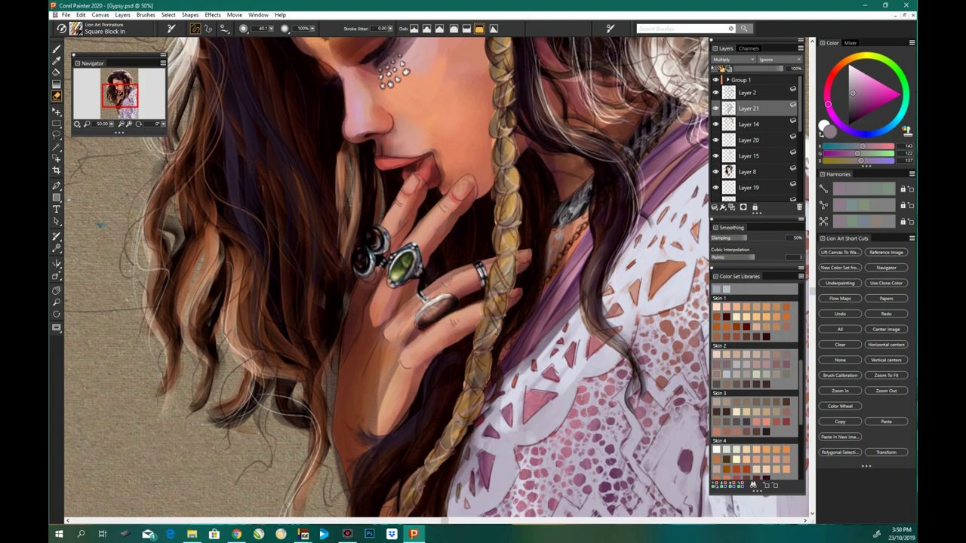
{"action": "scroll", "coordinate": [491, 317], "scroll_direction": "down", "scroll_amount": 3}
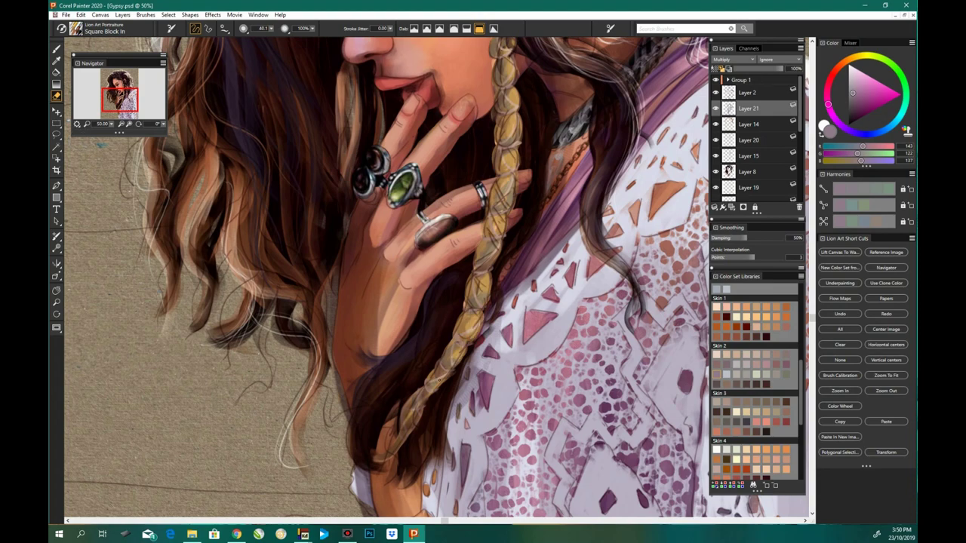
{"action": "mouse_move", "coordinate": [372, 270]}
{"action": "left_mouse_down"}
{"action": "mouse_move", "coordinate": [377, 254]}
{"action": "mouse_move", "coordinate": [397, 280]}
{"action": "mouse_move", "coordinate": [369, 355]}
{"action": "mouse_move", "coordinate": [403, 344]}
{"action": "left_mouse_up"}
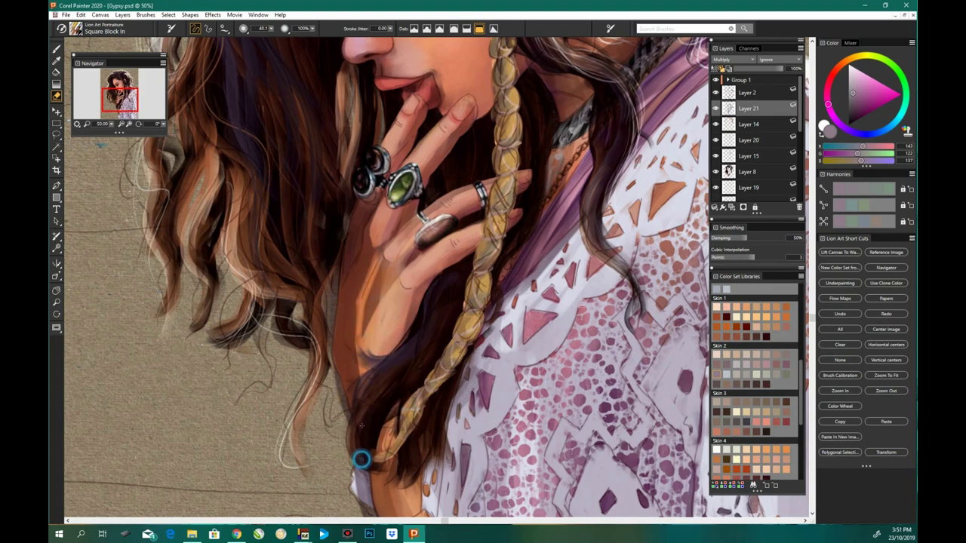
{"action": "scroll", "coordinate": [362, 458], "scroll_direction": "down", "scroll_amount": 4}
{"action": "left_click_drag", "start_coordinate": [362, 371], "coordinate": [394, 461]}
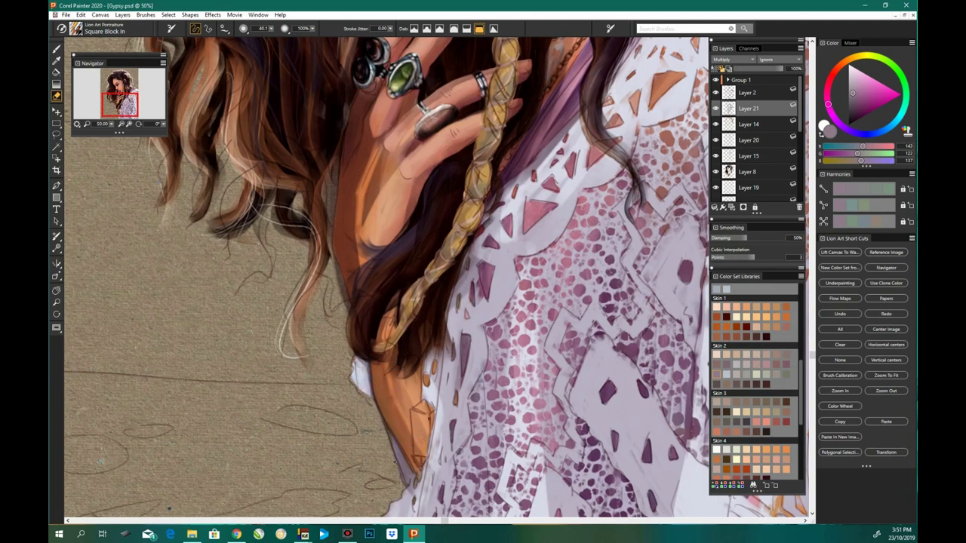
{"action": "left_click_drag", "start_coordinate": [403, 389], "coordinate": [420, 351]}
{"action": "scroll", "coordinate": [420, 352], "scroll_direction": "down", "scroll_amount": 3}
{"action": "scroll", "coordinate": [390, 165], "scroll_direction": "up", "scroll_amount": 2}
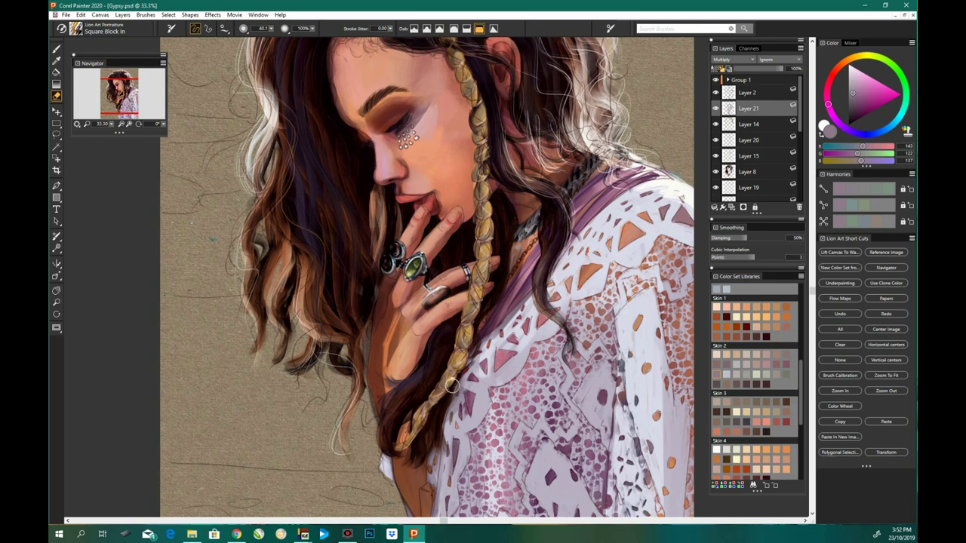
{"action": "scroll", "coordinate": [494, 117], "scroll_direction": "up", "scroll_amount": 2}
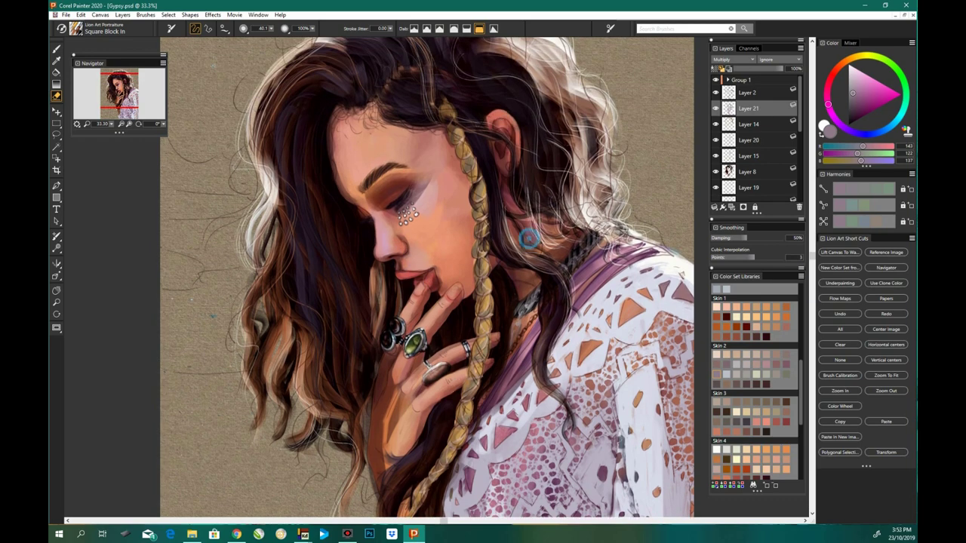
{"action": "key", "text": "ctrl+0"}
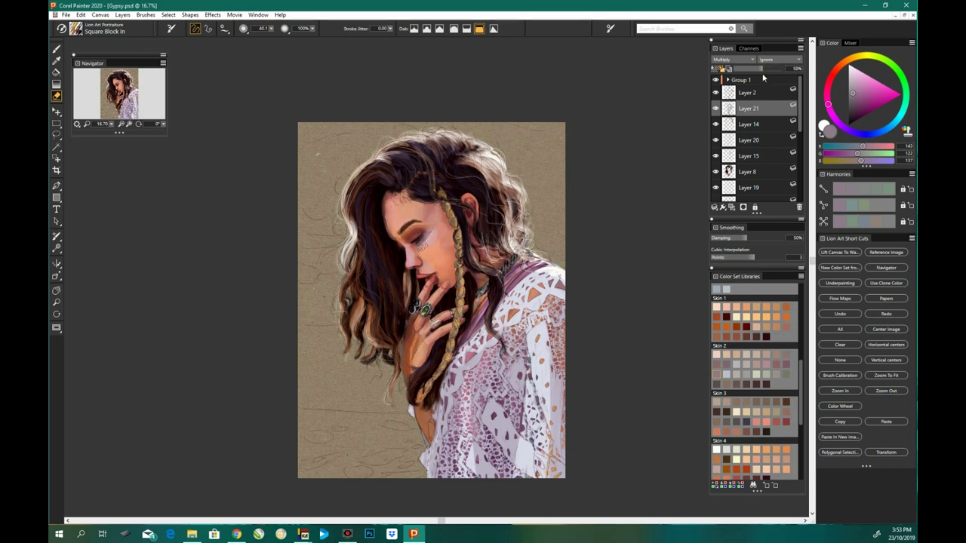
Step: On Layer 22, pick light pink for the nails and shrink the brush to 24.4
{"action": "scroll", "coordinate": [754, 136], "scroll_direction": "down", "scroll_amount": 3}
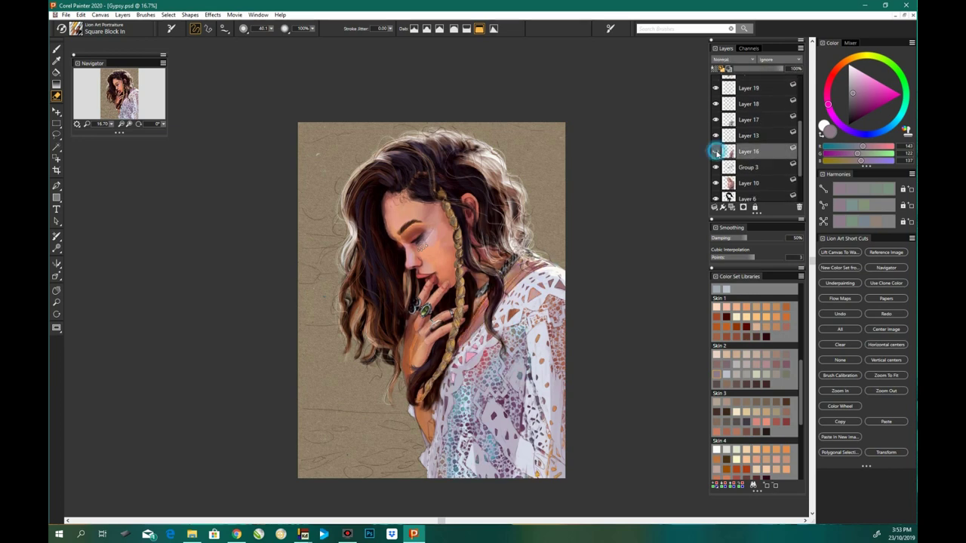
{"action": "left_click", "coordinate": [749, 183]}
{"action": "left_click", "coordinate": [858, 75]}
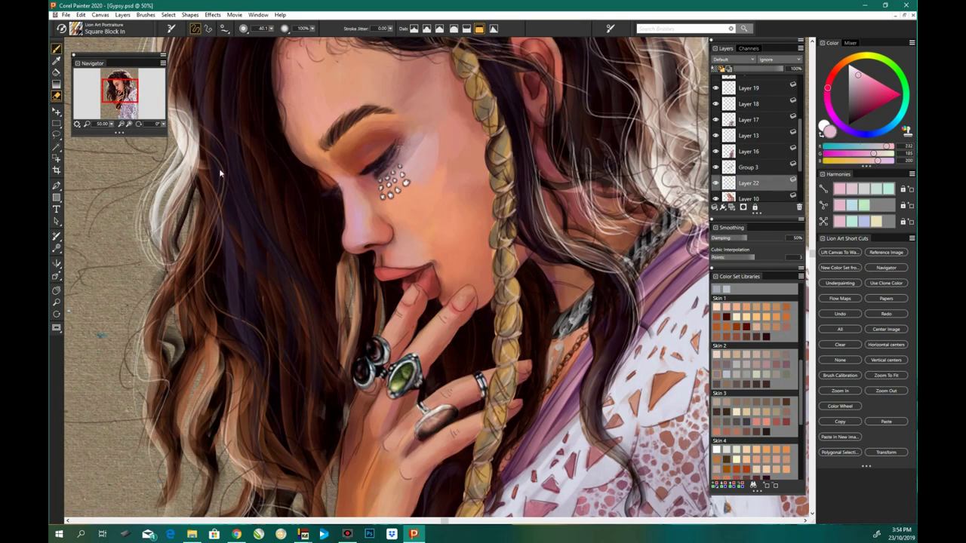
{"action": "key", "text": "b"}
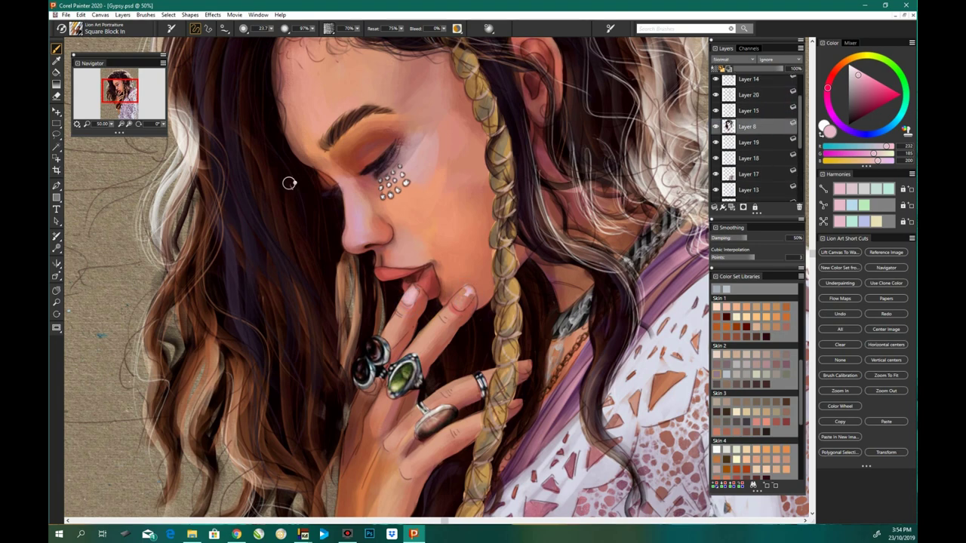
{"action": "key", "text": "n"}
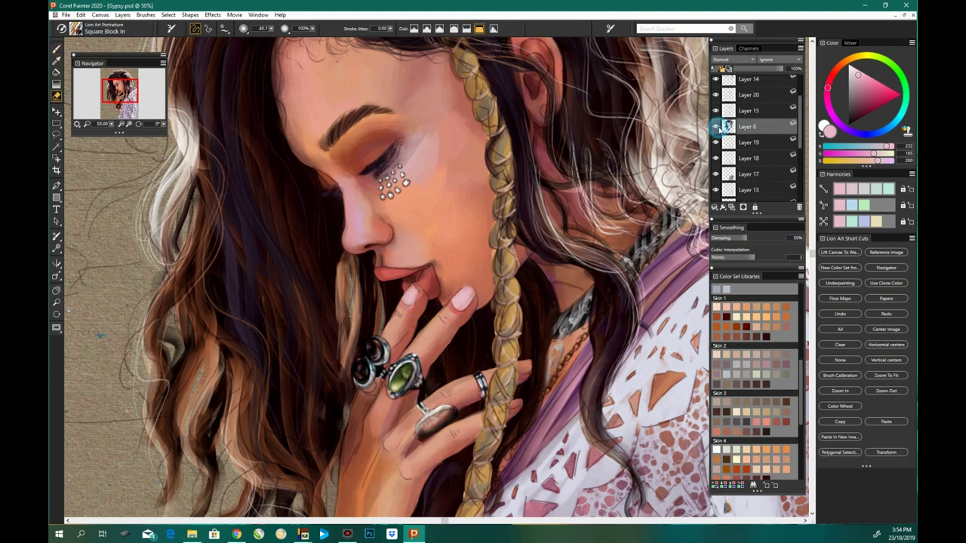
{"action": "left_click", "coordinate": [624, 307], "text": "ctrl"}
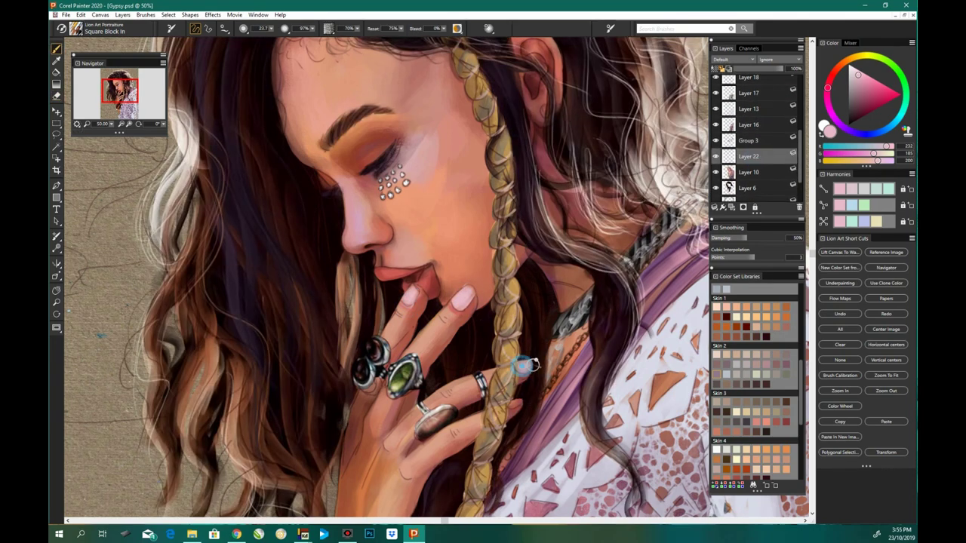
{"action": "key", "text": "bracketleft"}
{"action": "key", "text": "bracketleft"}
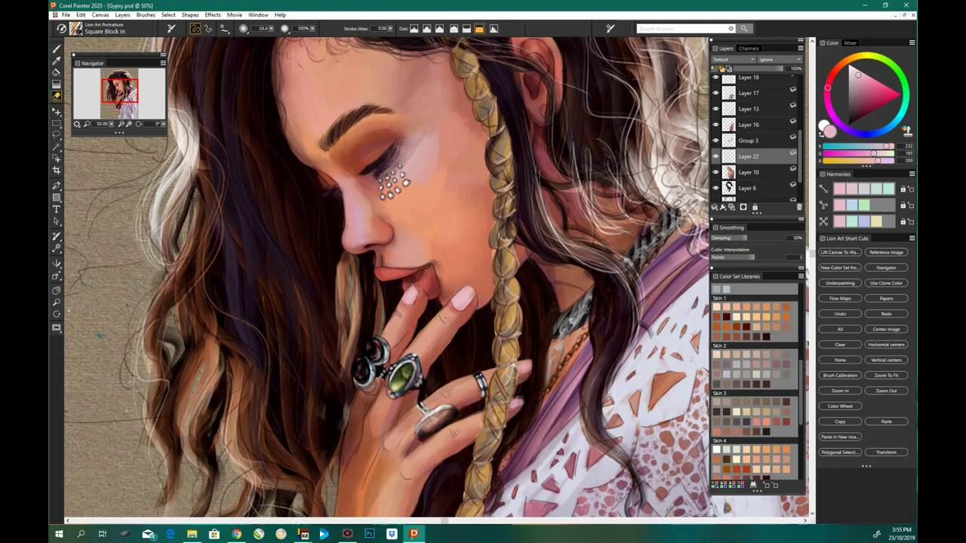
Step: Add a new layer above Layer 17 for the clothing shading
{"action": "key", "text": "ctrl+minus"}
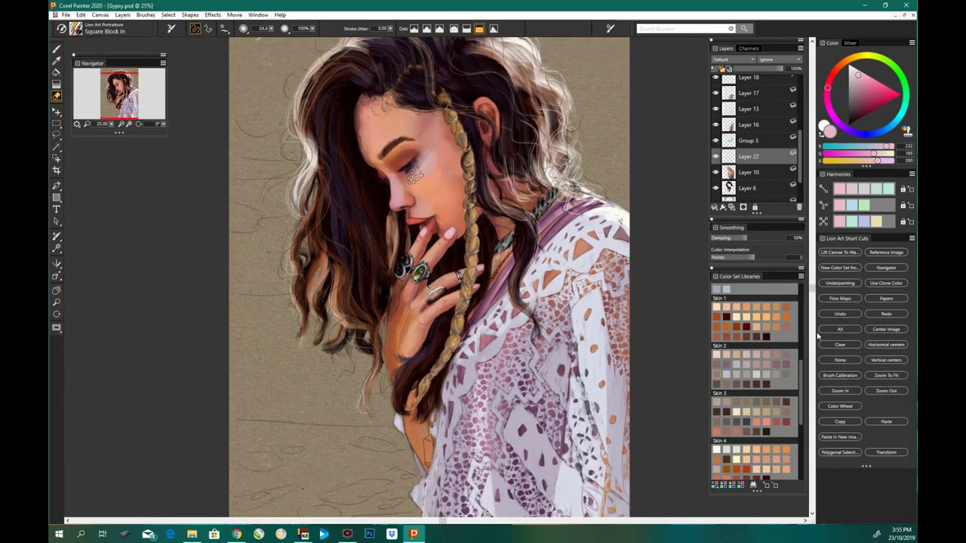
{"action": "scroll", "coordinate": [777, 151], "scroll_direction": "down", "scroll_amount": 2}
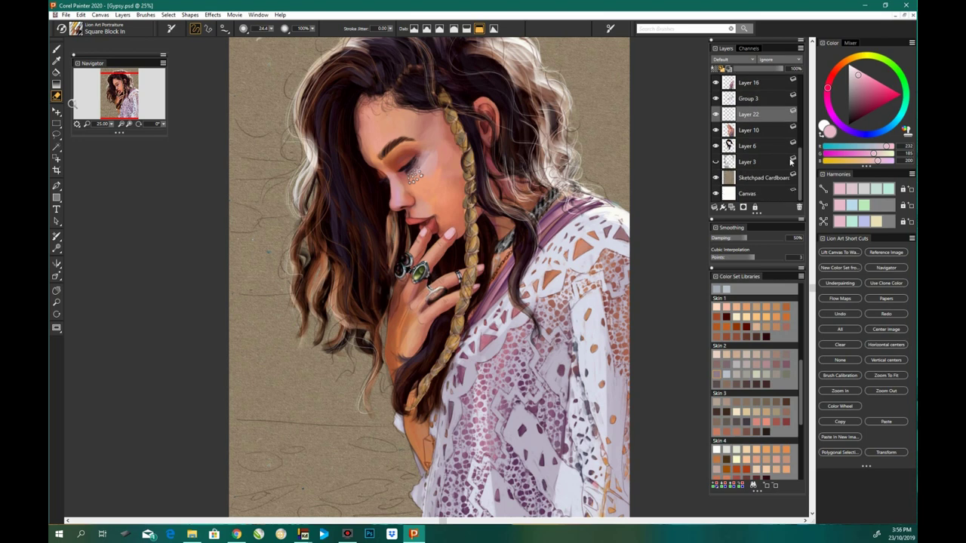
{"action": "scroll", "coordinate": [791, 161], "scroll_direction": "up", "scroll_amount": 3}
{"action": "left_click", "coordinate": [751, 156]}
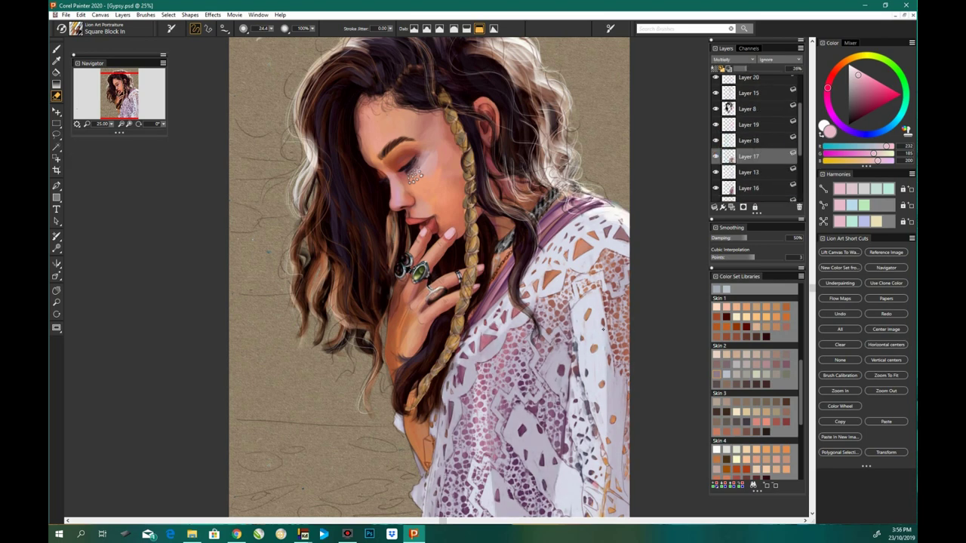
{"action": "scroll", "coordinate": [565, 410], "scroll_direction": "down", "scroll_amount": 2}
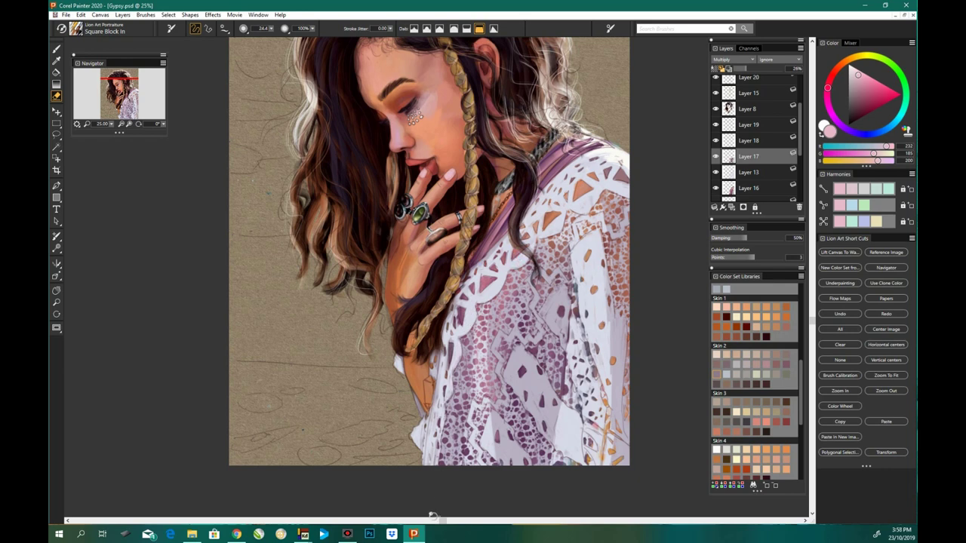
{"action": "left_click", "coordinate": [743, 206]}
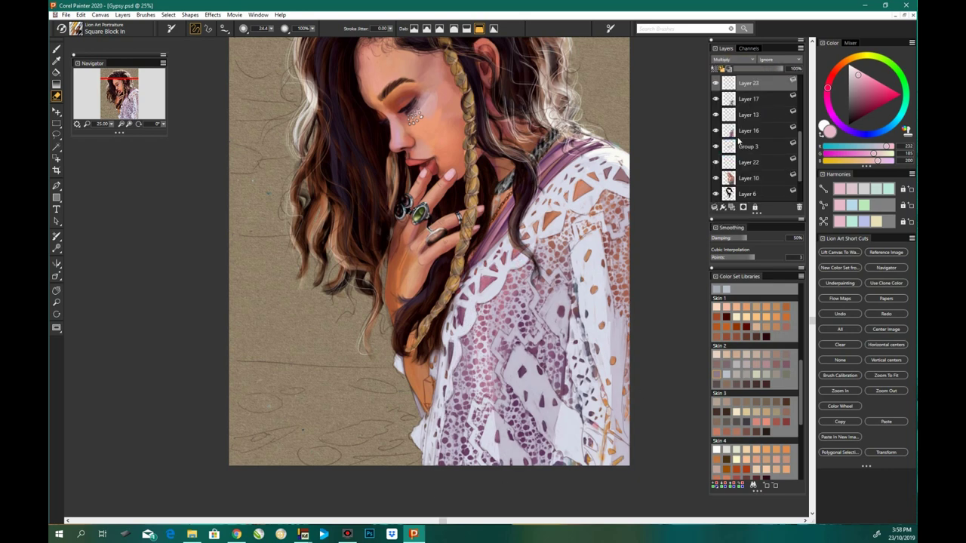
Step: Paint dark mauve shading down the white lace clothing
{"action": "key", "text": "b"}
{"action": "left_click_drag", "start_coordinate": [566, 294], "coordinate": [550, 415]}
{"action": "left_click_drag", "start_coordinate": [559, 332], "coordinate": [537, 464]}
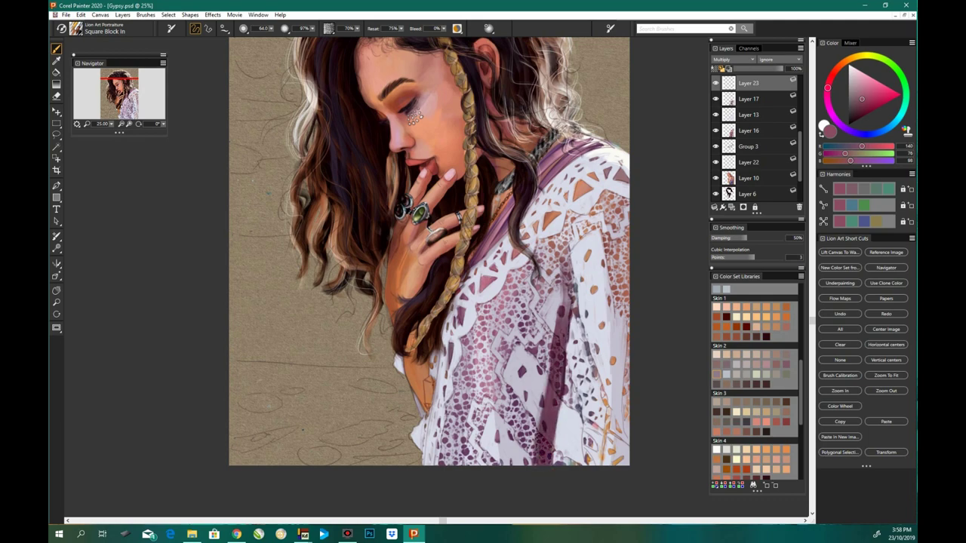
{"action": "left_click_drag", "start_coordinate": [568, 255], "coordinate": [522, 474]}
{"action": "left_click_drag", "start_coordinate": [555, 343], "coordinate": [532, 461]}
{"action": "left_click_drag", "start_coordinate": [464, 366], "coordinate": [449, 464]}
{"action": "left_click_drag", "start_coordinate": [538, 374], "coordinate": [512, 471]}
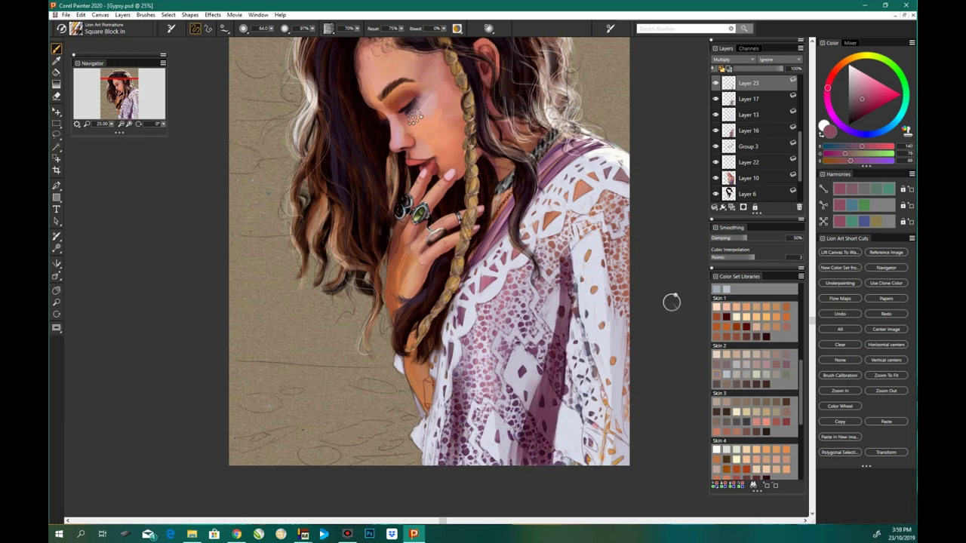
Step: Fade the mauve shading strokes and move Layer 2 below Layer 19
{"action": "key", "text": "ctrl+minus"}
{"action": "key", "text": "ctrl+shift+f"}
{"action": "key", "text": "Return"}
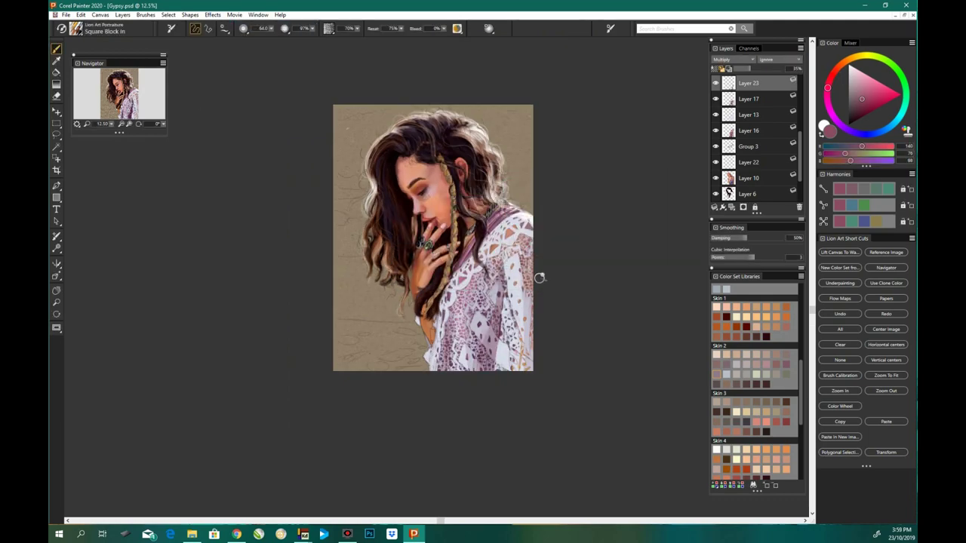
{"action": "key", "text": "ctrl+plus"}
{"action": "key", "text": "n"}
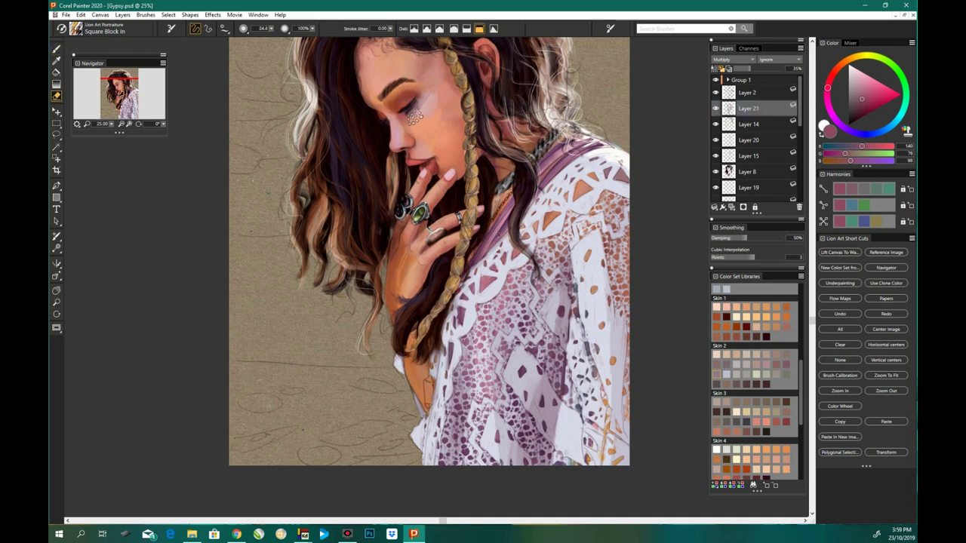
{"action": "left_click_drag", "start_coordinate": [747, 92], "coordinate": [743, 190]}
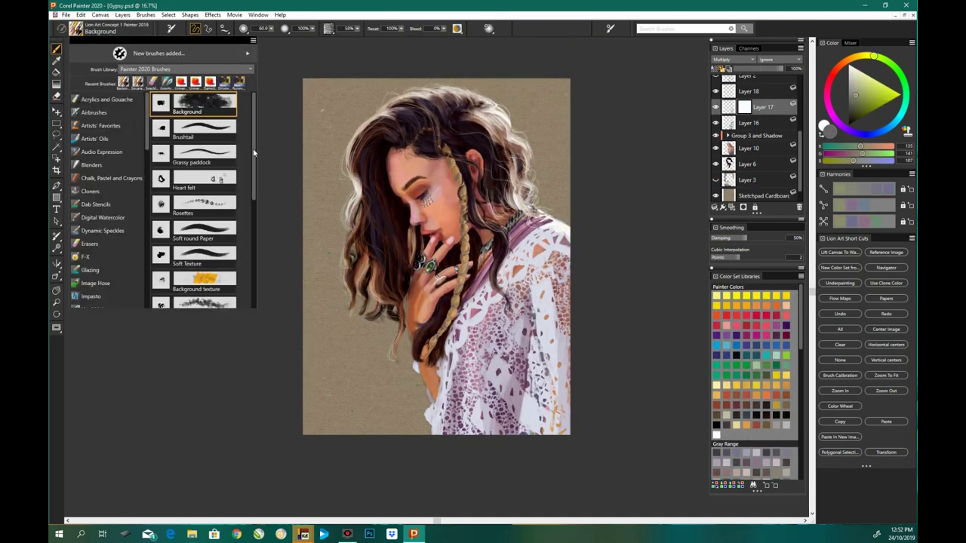
Step: Choose the Chunky Oil Pastel brush and merge Layers 16 and 17 down into Layer 10
{"action": "left_click", "coordinate": [112, 178]}
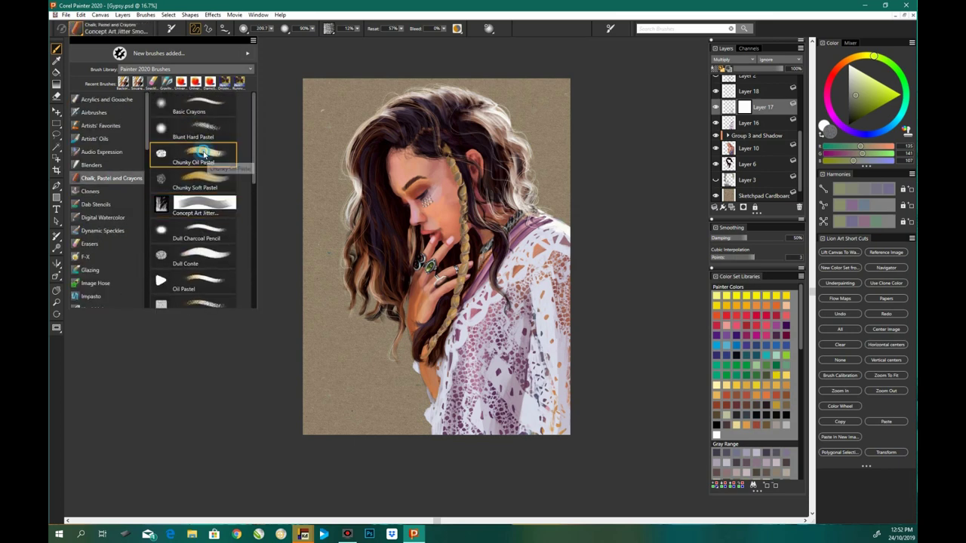
{"action": "left_click", "coordinate": [204, 155]}
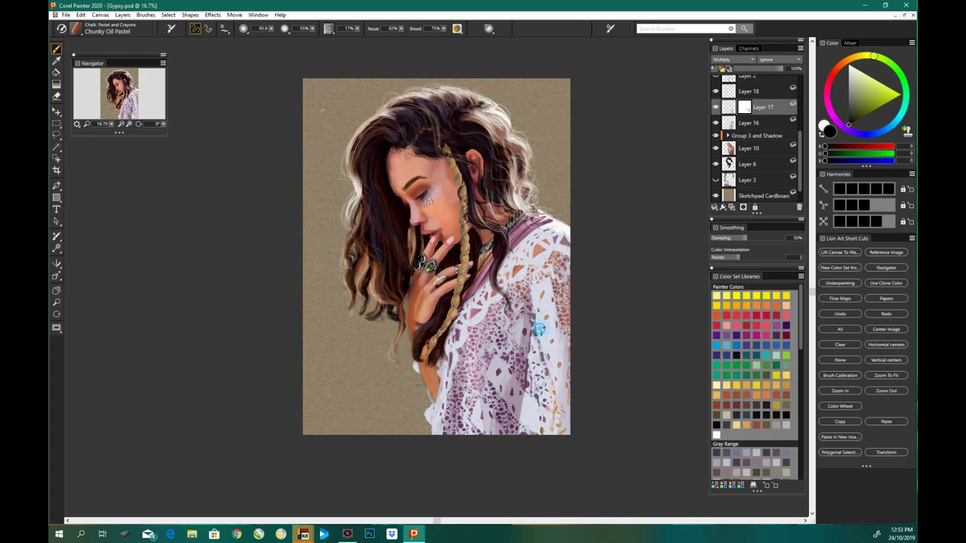
{"action": "left_click", "coordinate": [756, 122]}
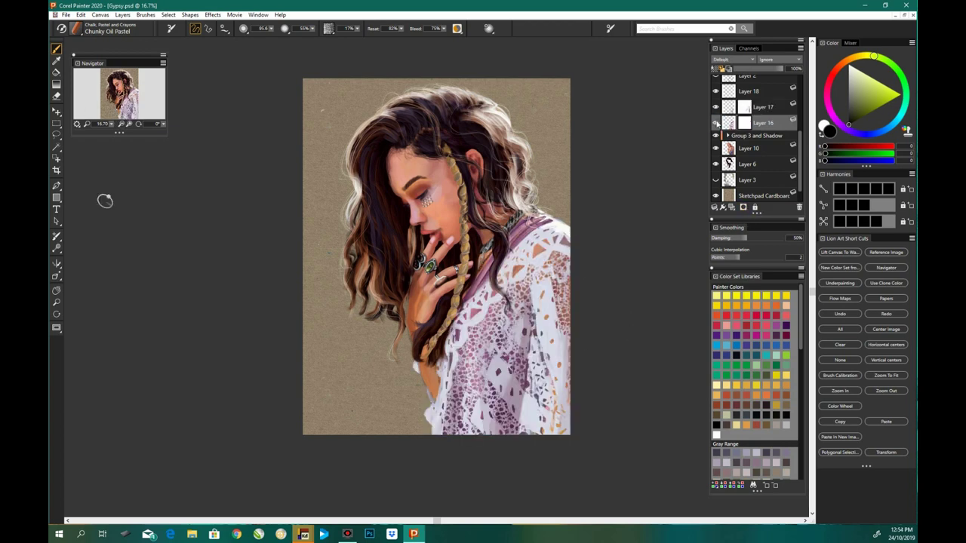
{"action": "left_click_drag", "start_coordinate": [745, 123], "coordinate": [720, 151]}
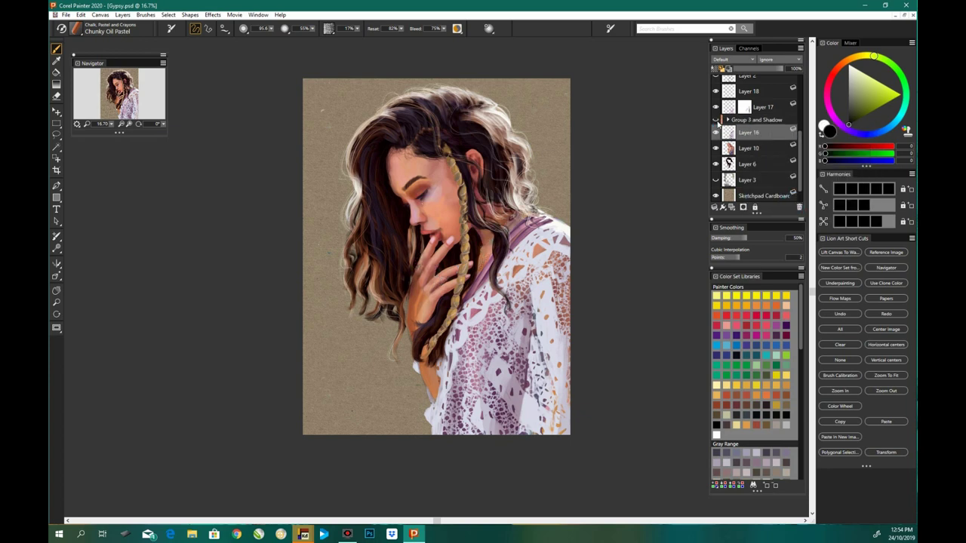
{"action": "key", "text": "n"}
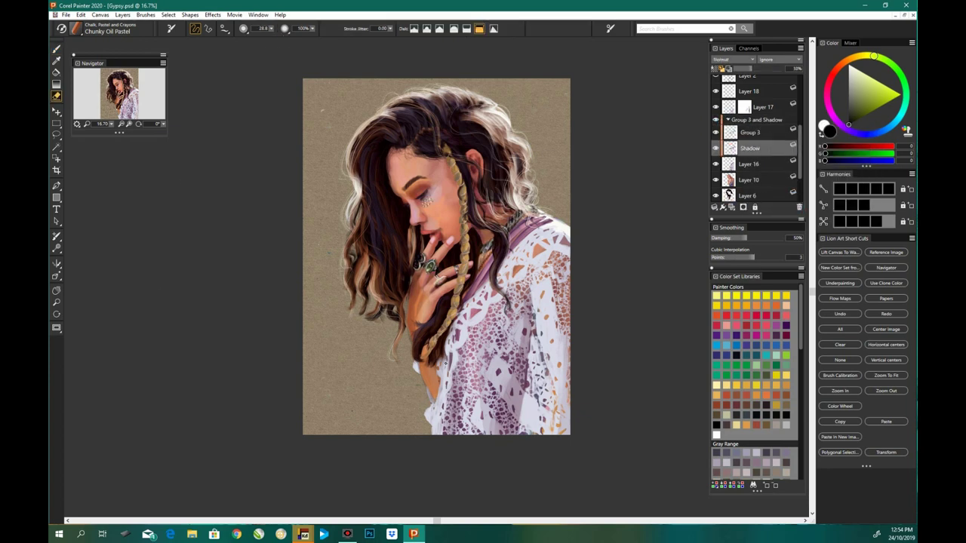
{"action": "left_click", "coordinate": [764, 108]}
{"action": "key", "text": "Delete"}
{"action": "key", "text": "Delete"}
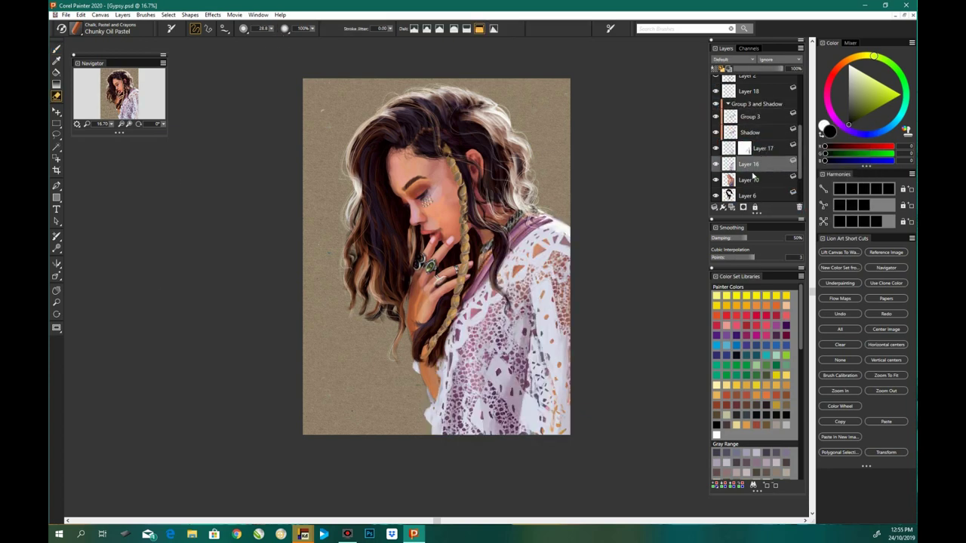
Step: Paint loose pale strokes and dabs that break up the shirt's bottom edge
{"action": "scroll", "coordinate": [436, 256], "scroll_direction": "down", "scroll_amount": 1}
{"action": "key", "text": "b"}
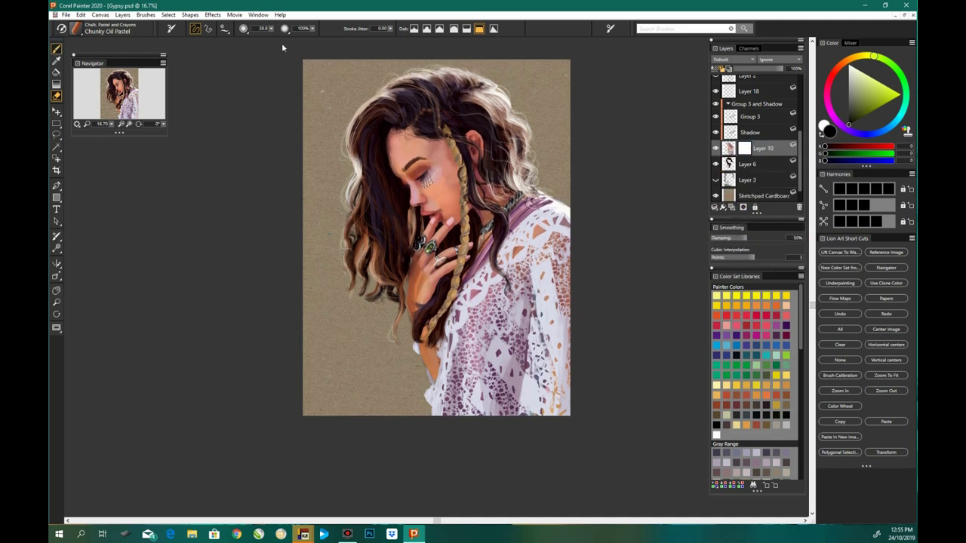
{"action": "mouse_move", "coordinate": [532, 411]}
{"action": "left_mouse_down"}
{"action": "mouse_move", "coordinate": [562, 373]}
{"action": "mouse_move", "coordinate": [437, 399]}
{"action": "left_mouse_up"}
{"action": "mouse_move", "coordinate": [490, 377]}
{"action": "left_mouse_down"}
{"action": "mouse_move", "coordinate": [441, 411]}
{"action": "mouse_move", "coordinate": [464, 415]}
{"action": "left_mouse_up"}
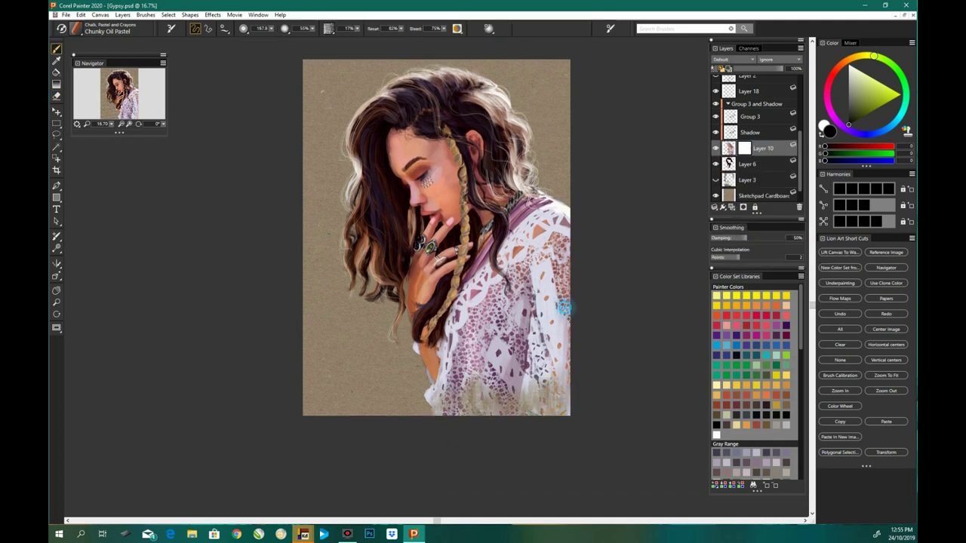
{"action": "left_click_drag", "start_coordinate": [569, 317], "coordinate": [520, 415]}
{"action": "left_click_drag", "start_coordinate": [494, 373], "coordinate": [430, 415]}
{"action": "key", "text": "ctrl+minus"}
{"action": "mouse_move", "coordinate": [532, 317]}
{"action": "left_mouse_down"}
{"action": "mouse_move", "coordinate": [521, 363]}
{"action": "mouse_move", "coordinate": [457, 369]}
{"action": "left_mouse_up"}
{"action": "left_click_drag", "start_coordinate": [483, 325], "coordinate": [475, 344]}
{"action": "left_click_drag", "start_coordinate": [536, 370], "coordinate": [528, 381]}
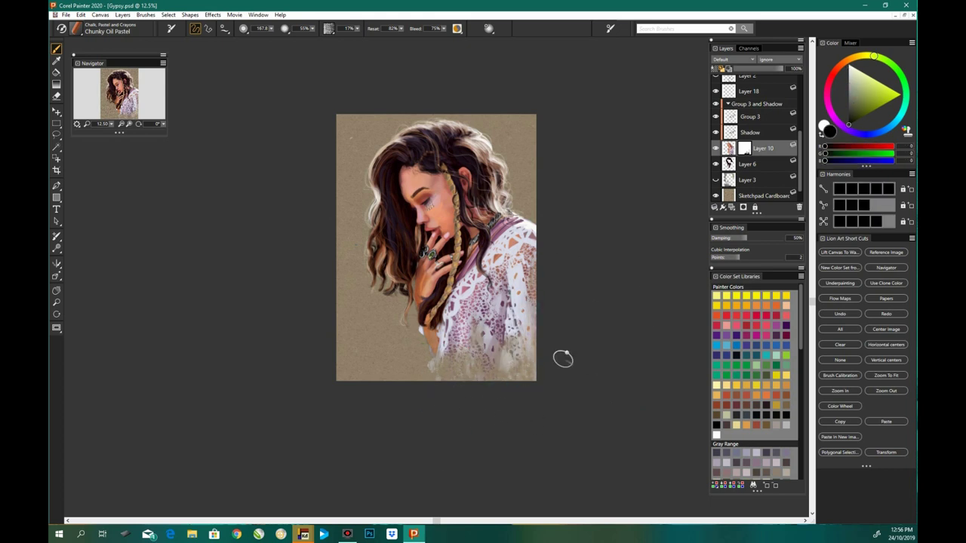
Step: Save a copy as Gypsy flattened.psd and merge the first chosen layer down
{"action": "key", "text": "ctrl+shift+s"}
{"action": "type", "text": "Gypsy flattened"}
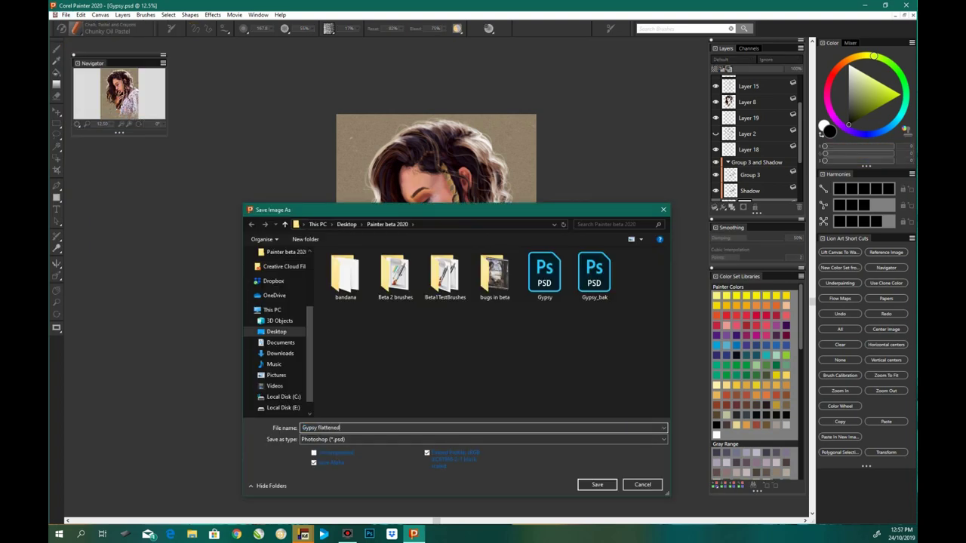
{"action": "key", "text": "Return"}
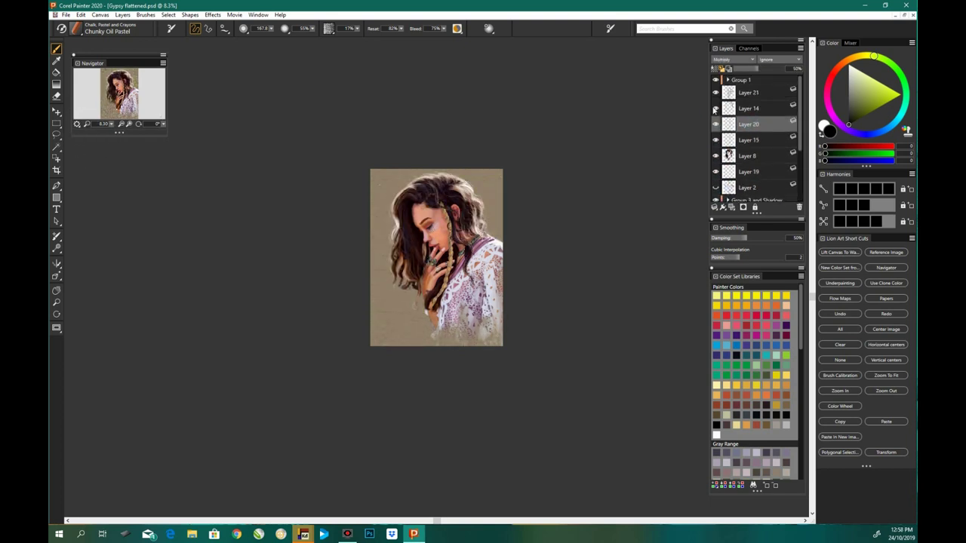
{"action": "left_click", "coordinate": [719, 95]}
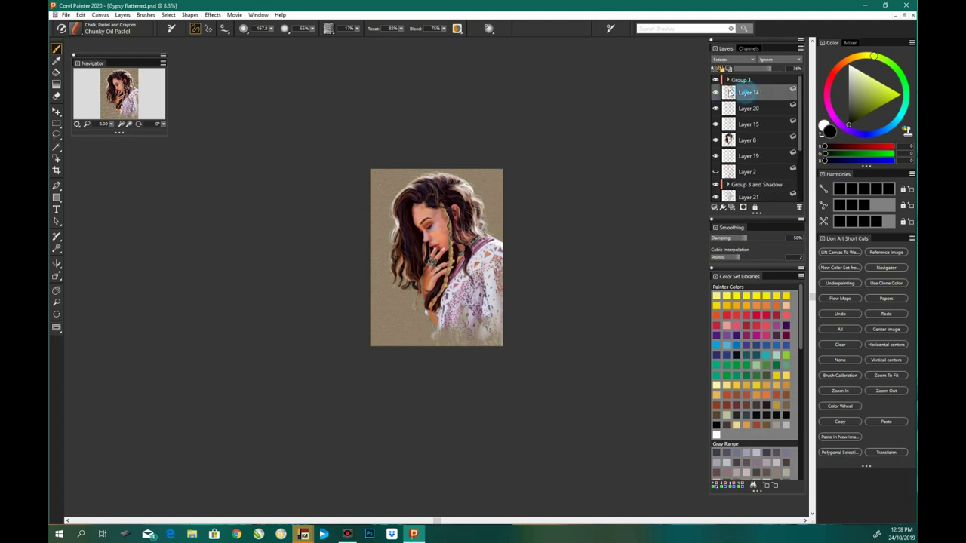
{"action": "left_click", "coordinate": [737, 156]}
{"action": "left_click", "coordinate": [737, 140], "text": "shift"}
{"action": "right_click", "coordinate": [737, 148]}
{"action": "left_click", "coordinate": [743, 234]}
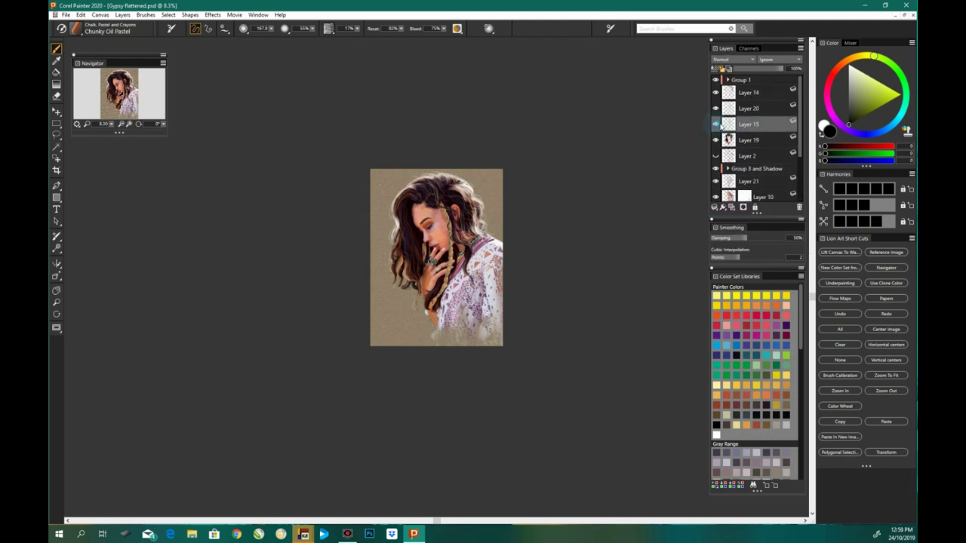
Step: Merge more layers into Layer 19, undo the Group 1 merge, and add a layer above Layer 21
{"action": "right_click", "coordinate": [737, 121]}
{"action": "left_click", "coordinate": [749, 223]}
{"action": "left_click", "coordinate": [747, 92], "text": "shift"}
{"action": "right_click", "coordinate": [747, 92]}
{"action": "left_click", "coordinate": [743, 234]}
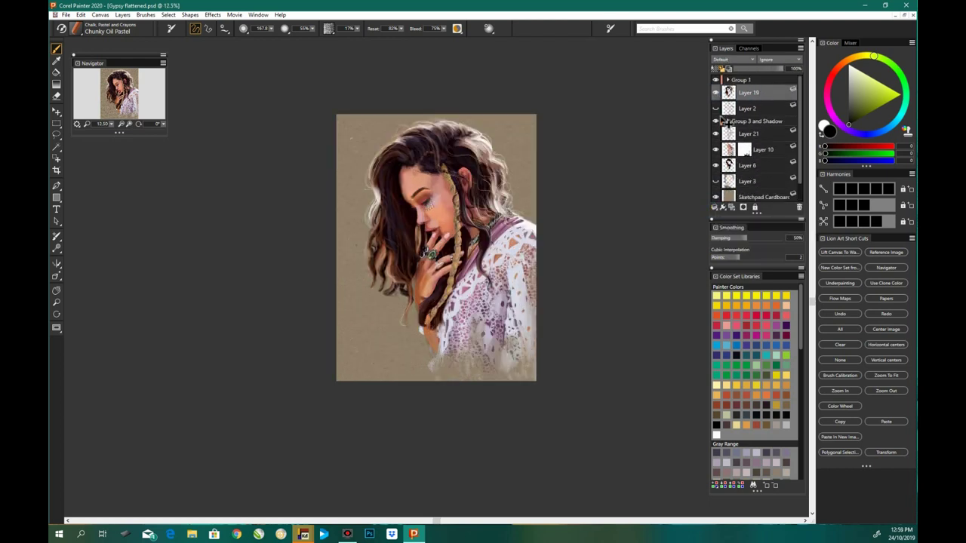
{"action": "key", "text": "ctrl+plus"}
{"action": "key", "text": "ctrl+z"}
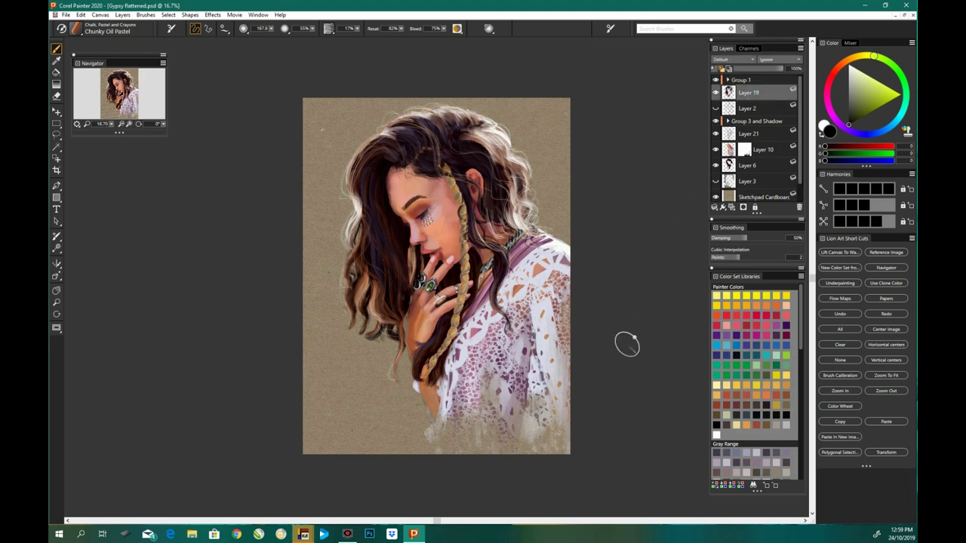
{"action": "left_click", "coordinate": [778, 130]}
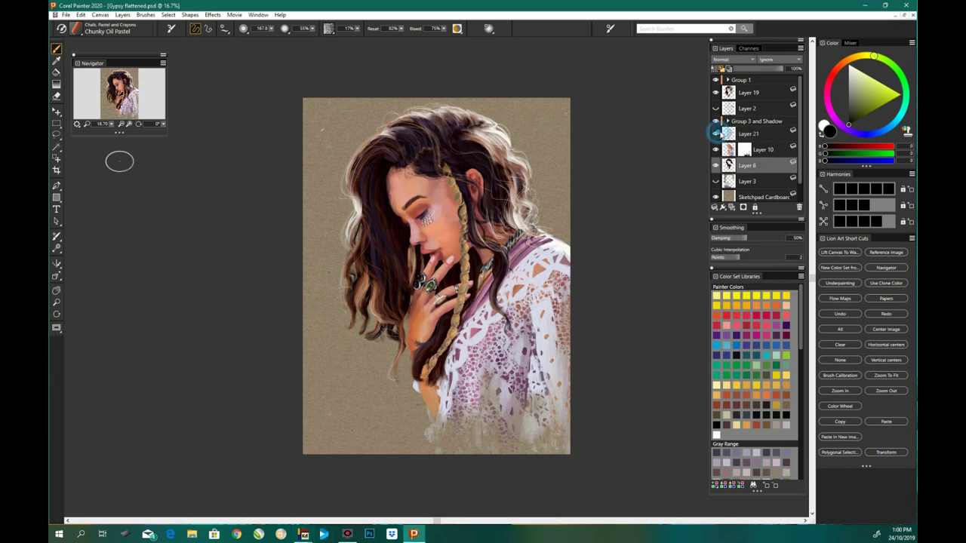
{"action": "key", "text": "ctrl+shift+n"}
Step: Dot freckles across the cheek with the Freckles brush and set that layer to Multiply
{"action": "left_click", "coordinate": [87, 37]}
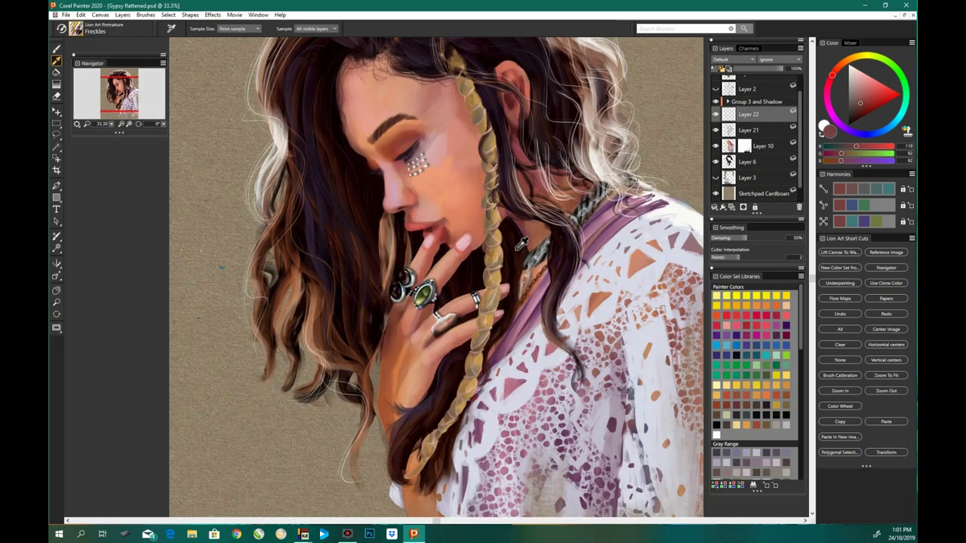
{"action": "left_click_drag", "start_coordinate": [432, 149], "coordinate": [444, 167]}
{"action": "left_click", "coordinate": [453, 139]}
{"action": "key", "text": "ctrl+0"}
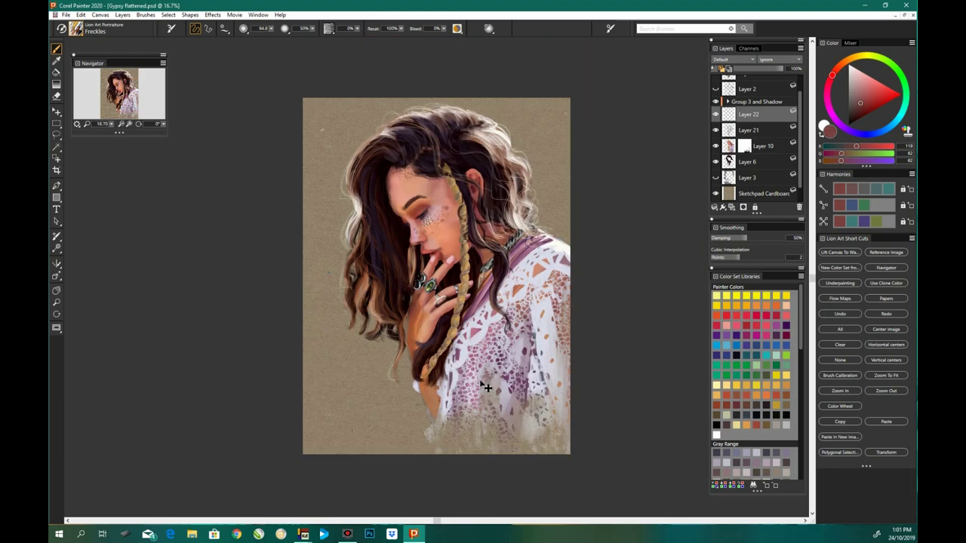
{"action": "left_click", "coordinate": [731, 59]}
{"action": "left_click", "coordinate": [740, 117]}
Step: Add another layer, pick a darker brown skin swatch, and choose the Speckle Soft Edge Eraser
{"action": "key", "text": "ctrl+shift+n"}
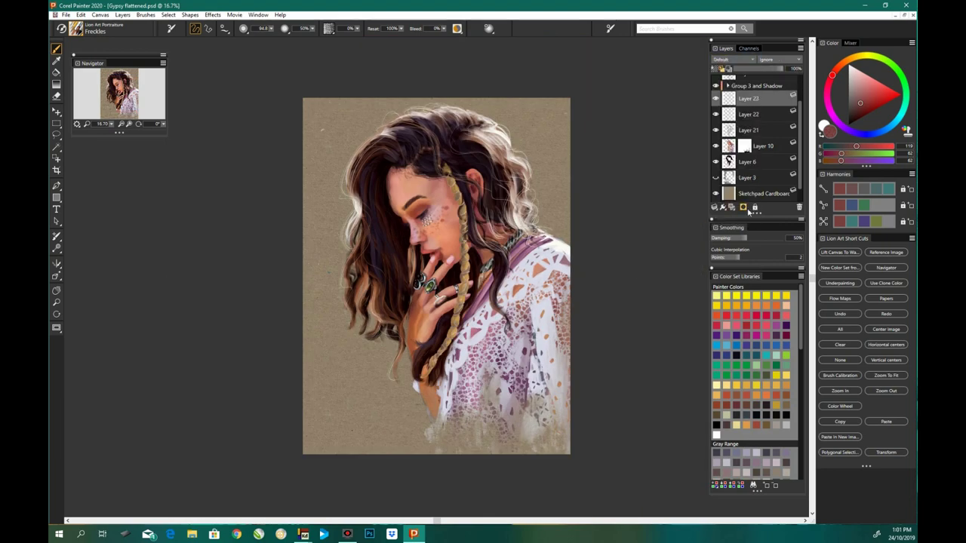
{"action": "key", "text": "ctrl+equal"}
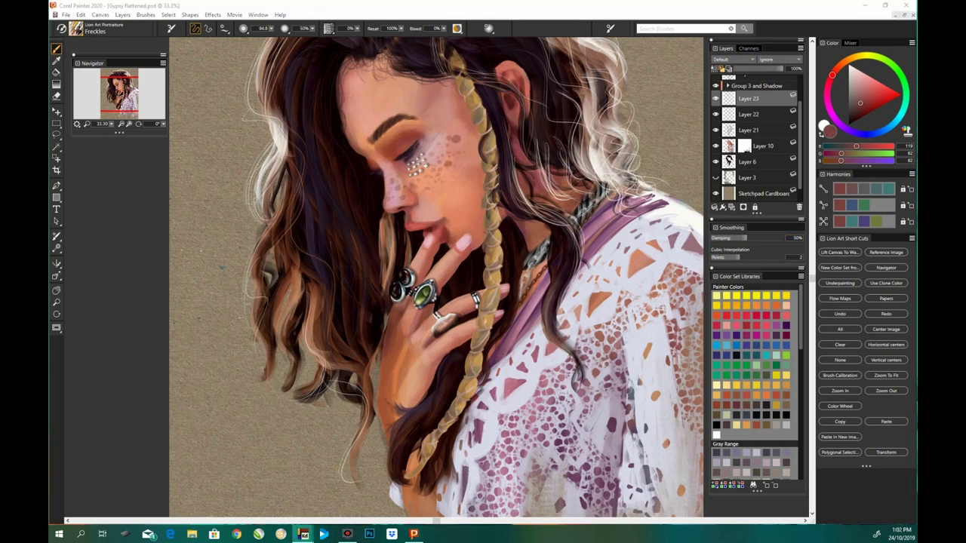
{"action": "scroll", "coordinate": [746, 325], "scroll_direction": "down", "scroll_amount": 5}
{"action": "left_click", "coordinate": [423, 170], "text": "alt"}
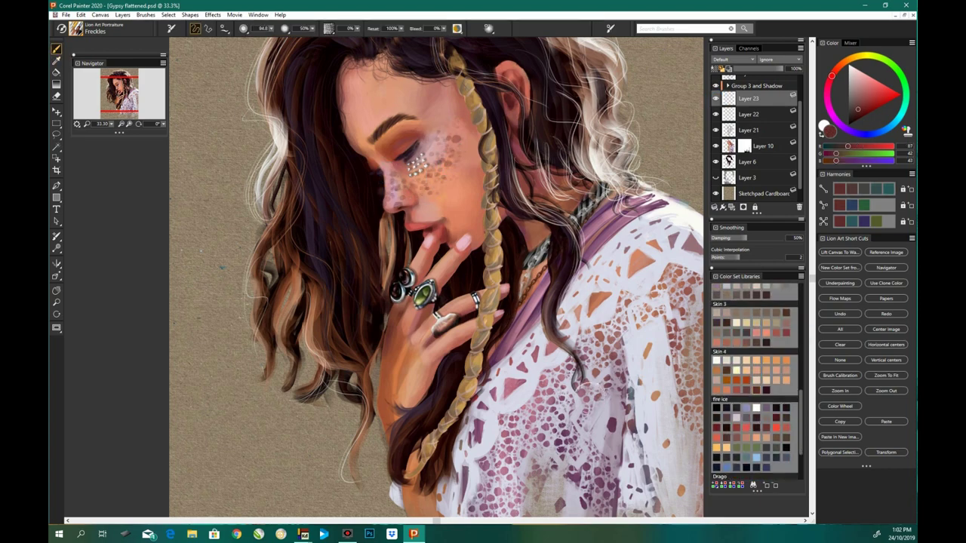
{"action": "key", "text": "ctrl+equal"}
{"action": "scroll", "coordinate": [355, 281], "scroll_direction": "up", "scroll_amount": 3}
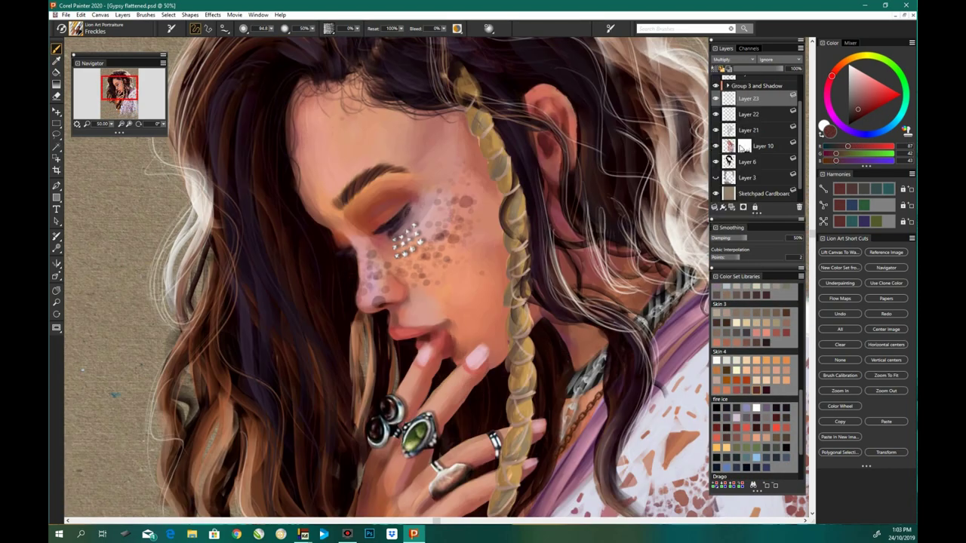
{"action": "left_click", "coordinate": [75, 28]}
{"action": "left_click", "coordinate": [89, 243]}
{"action": "left_click", "coordinate": [221, 270]}
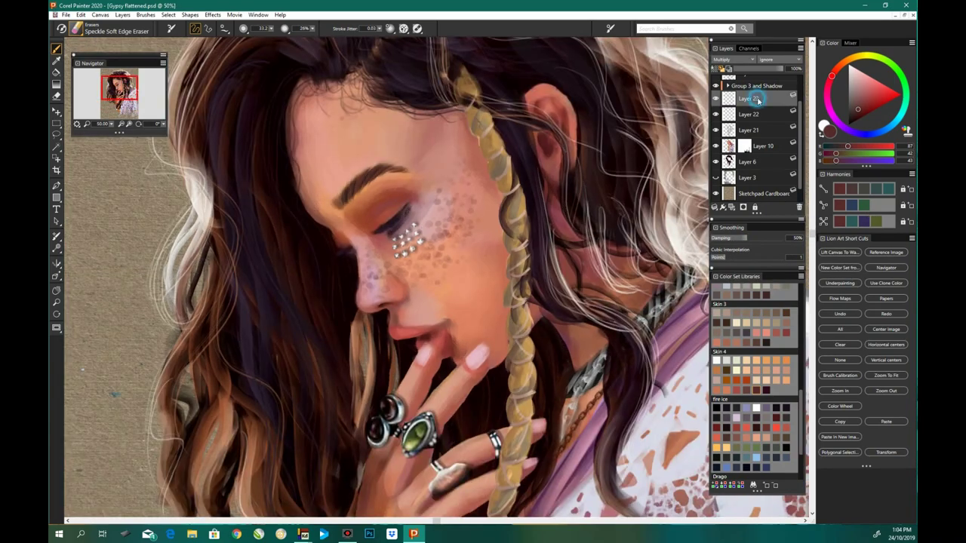
Step: Collapse Layer 21 into Layer 10, then undo that merge
{"action": "left_click", "coordinate": [748, 129]}
{"action": "left_click", "coordinate": [754, 146], "text": "shift"}
{"action": "key", "text": "ctrl+e"}
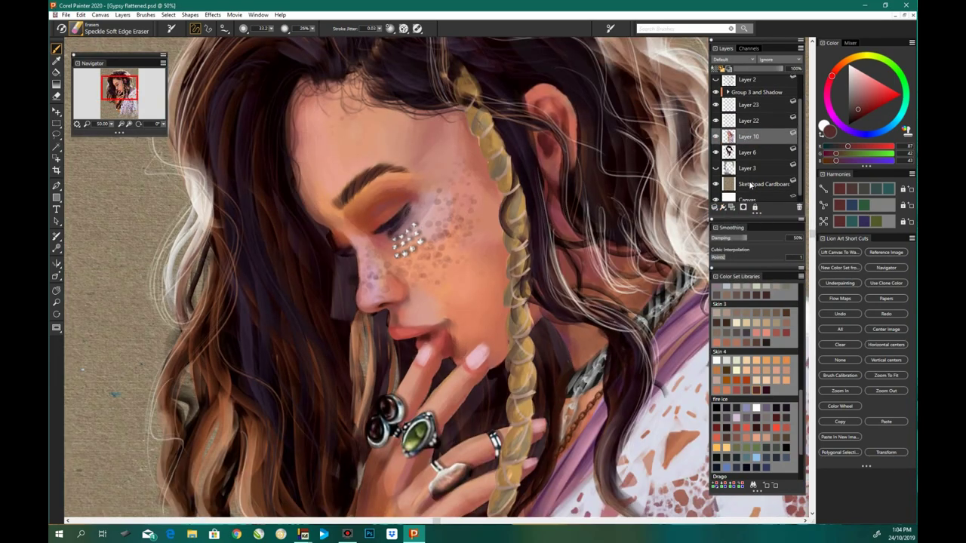
{"action": "key", "text": "ctrl+z"}
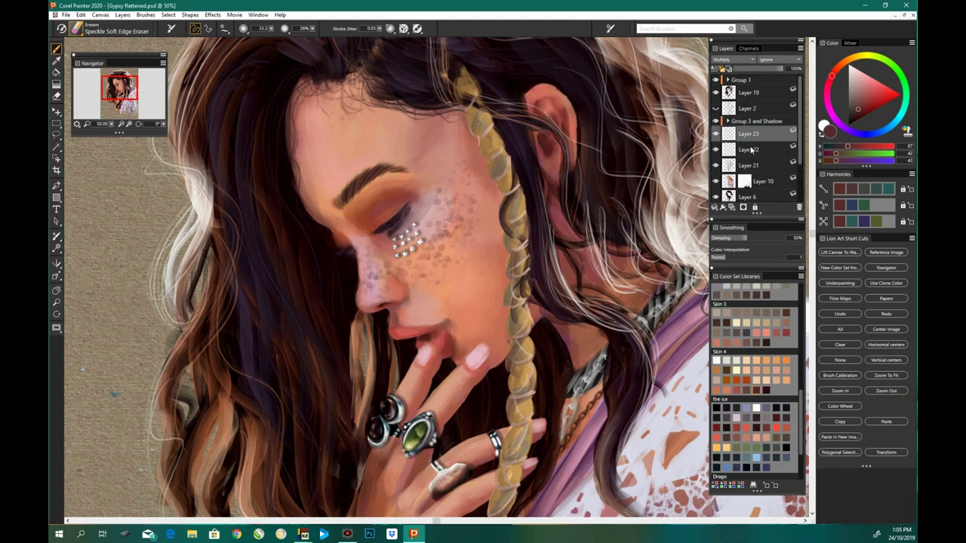
Step: Group Layers 22 and 23 into Group 4 and move Layer 2 below Layer 21
{"action": "left_click", "coordinate": [750, 149], "text": "shift"}
{"action": "left_click", "coordinate": [715, 207]}
{"action": "left_click", "coordinate": [754, 219]}
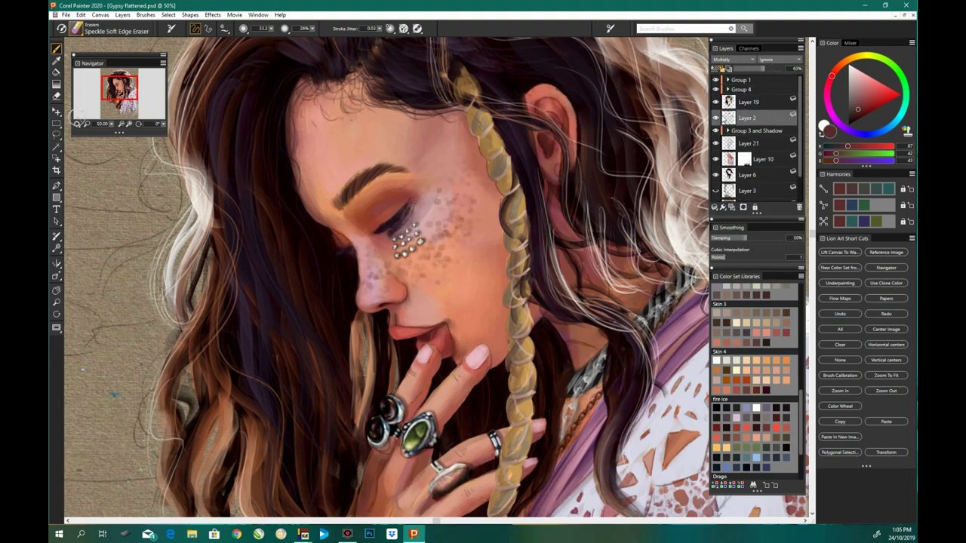
{"action": "left_click_drag", "start_coordinate": [747, 117], "coordinate": [758, 149]}
{"action": "key", "text": "ctrl+0"}
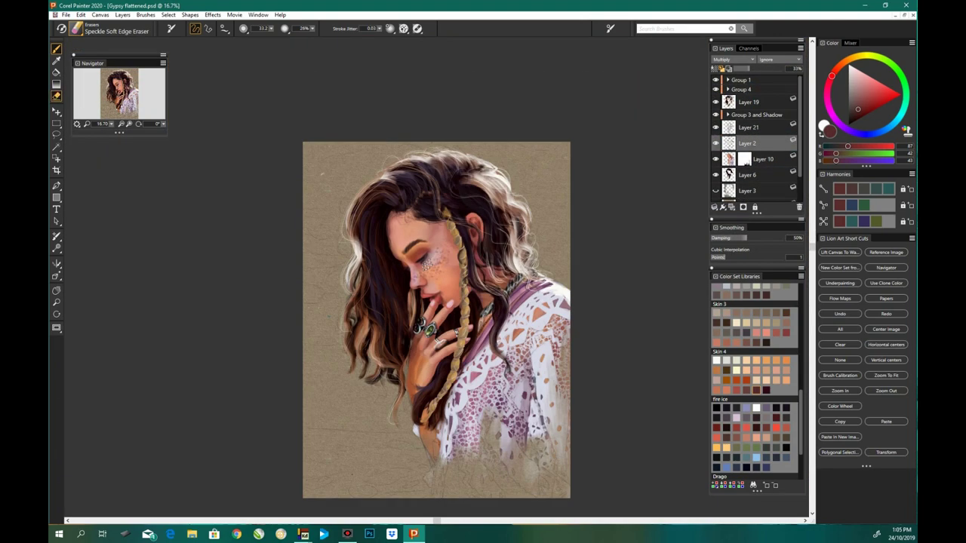
{"action": "key", "text": "ctrl+plus"}
Step: Add Layer 24 for more freckles and load the Freckles brush again
{"action": "scroll", "coordinate": [422, 415], "scroll_direction": "down", "scroll_amount": 2}
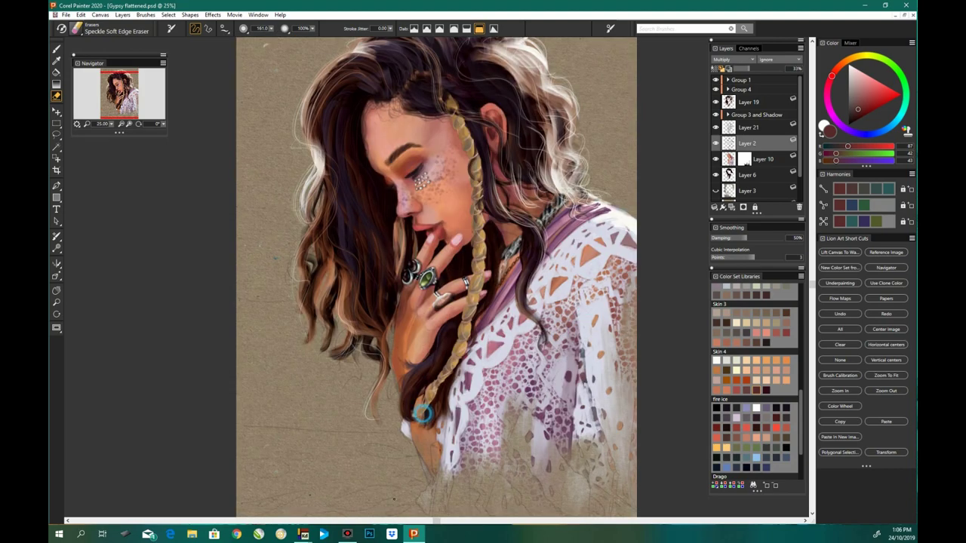
{"action": "scroll", "coordinate": [422, 415], "scroll_direction": "down", "scroll_amount": 2}
{"action": "scroll", "coordinate": [364, 438], "scroll_direction": "up", "scroll_amount": 2}
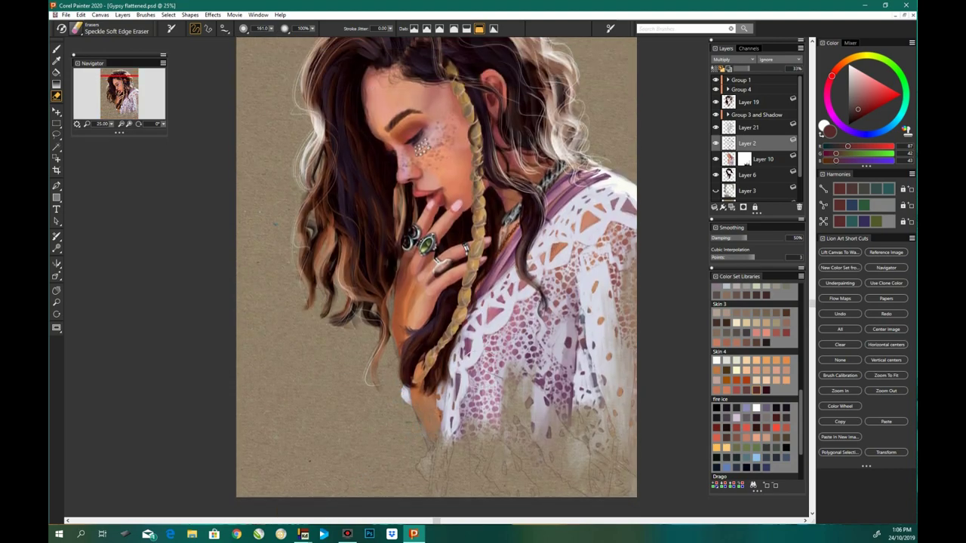
{"action": "scroll", "coordinate": [480, 448], "scroll_direction": "up", "scroll_amount": 2}
{"action": "key", "text": "ctrl+plus"}
{"action": "key", "text": "ctrl+minus"}
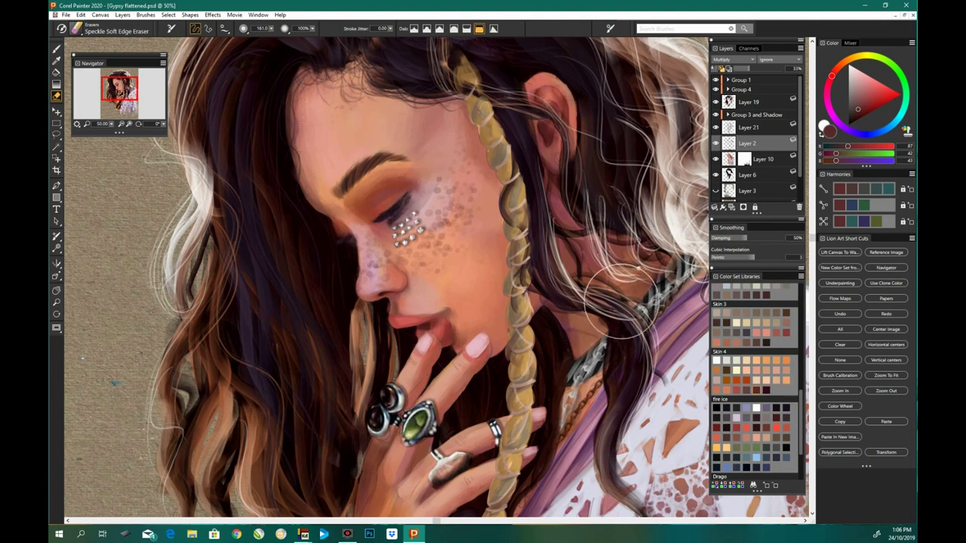
{"action": "key", "text": "ctrl+minus"}
{"action": "key", "text": "ctrl+plus"}
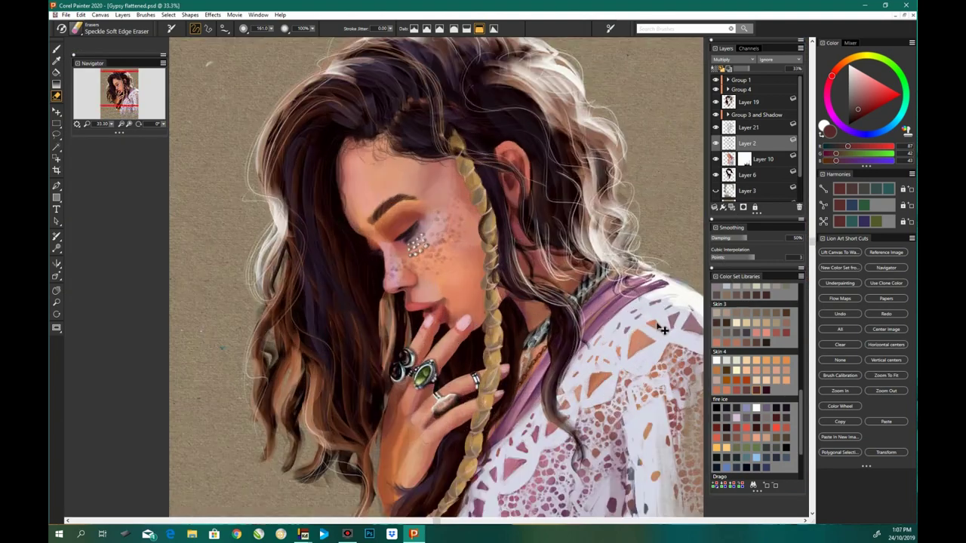
{"action": "scroll", "coordinate": [482, 287], "scroll_direction": "down", "scroll_amount": 1}
{"action": "scroll", "coordinate": [483, 287], "scroll_direction": "down", "scroll_amount": 1}
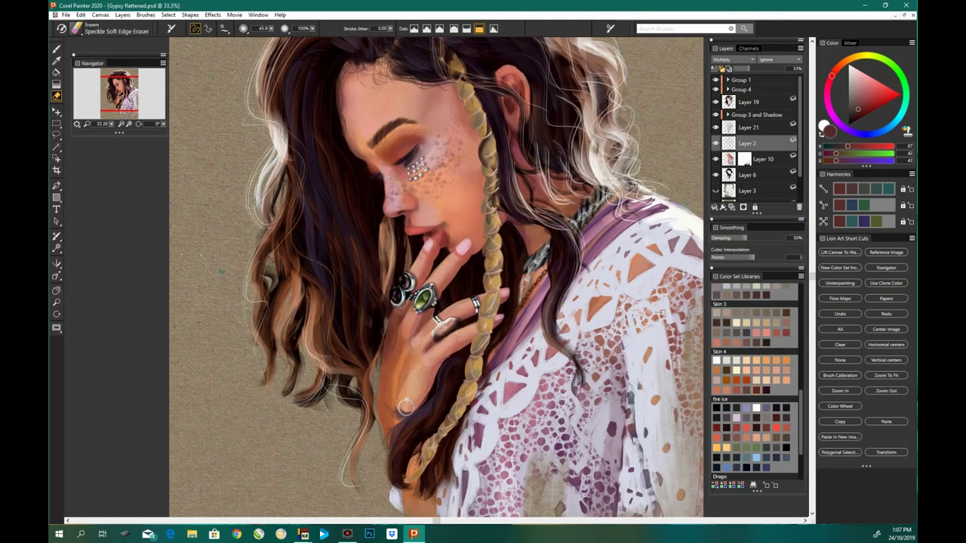
{"action": "key", "text": "ctrl+plus"}
{"action": "left_click", "coordinate": [723, 206]}
{"action": "left_click", "coordinate": [76, 29]}
Step: Try the Freckles and Square Block In brushes, then settle on Sketch Rough
{"action": "left_click", "coordinate": [137, 82]}
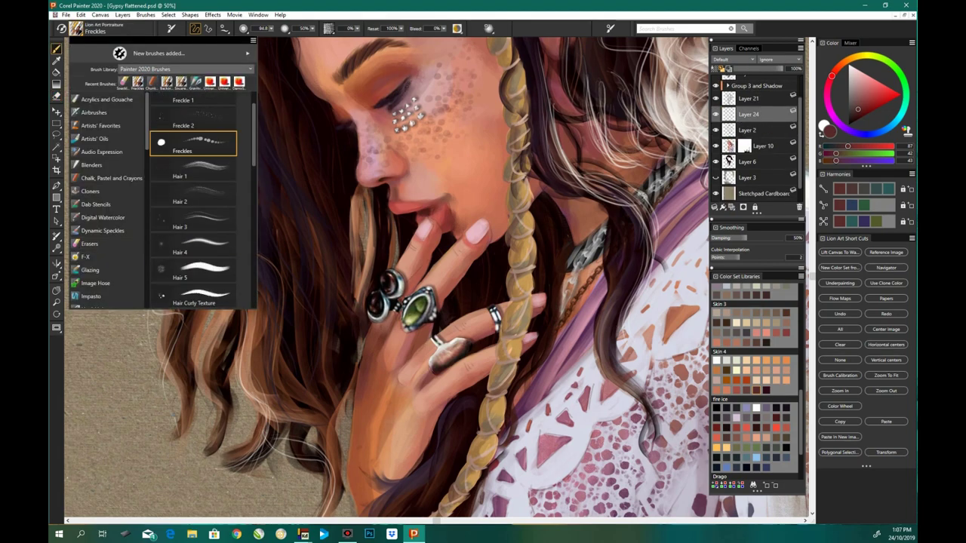
{"action": "scroll", "coordinate": [193, 151], "scroll_direction": "down", "scroll_amount": 1}
{"action": "left_click", "coordinate": [193, 173]}
{"action": "left_click", "coordinate": [75, 29]}
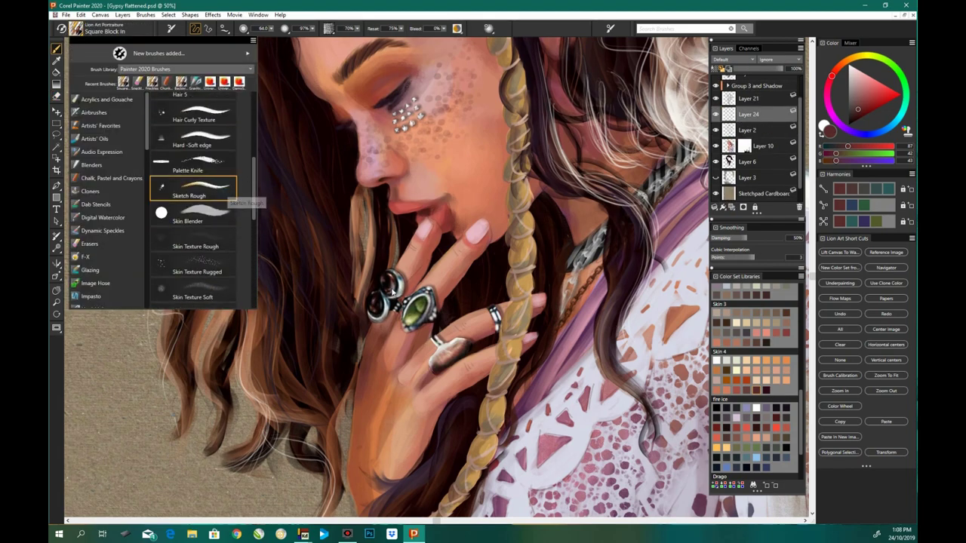
{"action": "left_click", "coordinate": [223, 194]}
Step: Paint knuckle creases on the fingers, including the lower finger, with Sketch Rough
{"action": "key", "text": "ctrl+plus"}
{"action": "left_click_drag", "start_coordinate": [402, 233], "coordinate": [467, 245]}
{"action": "left_click_drag", "start_coordinate": [466, 339], "coordinate": [475, 345]}
{"action": "left_click_drag", "start_coordinate": [476, 394], "coordinate": [482, 400]}
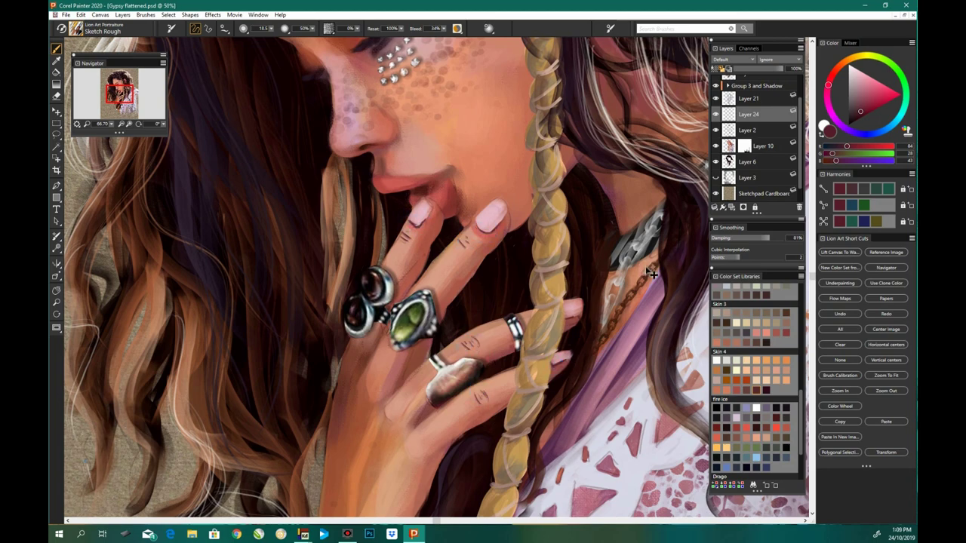
Step: Sample a deep red from the painting and load the Smudge Soft brush
{"action": "key", "text": "ctrl+minus"}
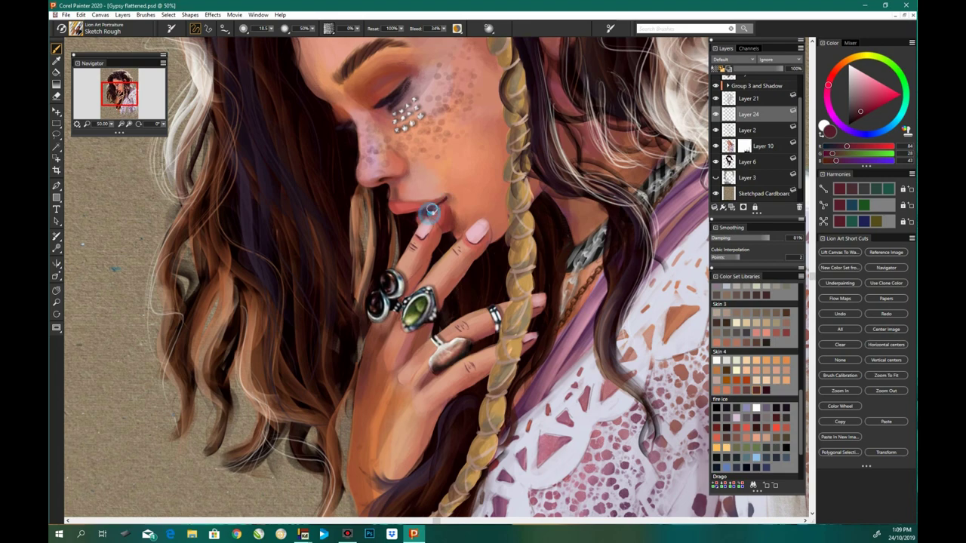
{"action": "key", "text": "ctrl+minus"}
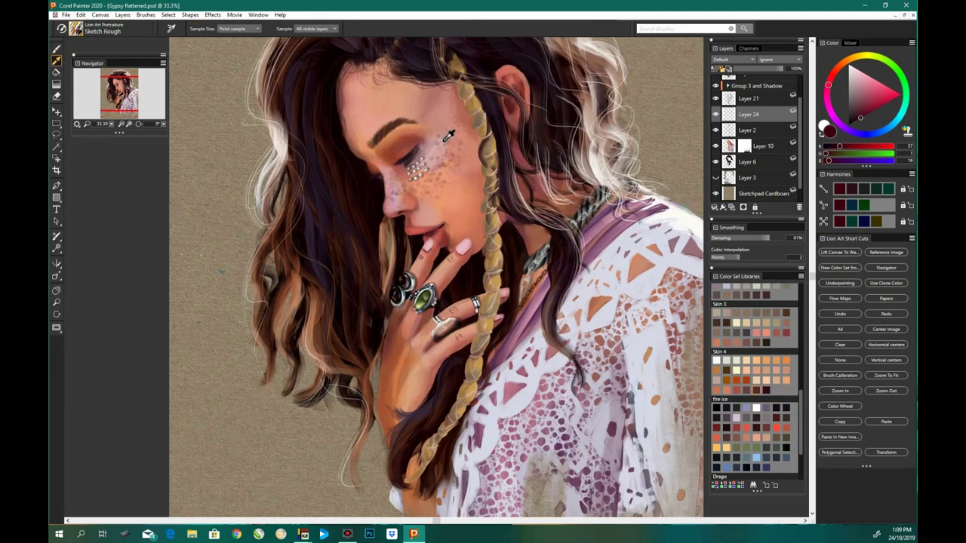
{"action": "key", "text": "b"}
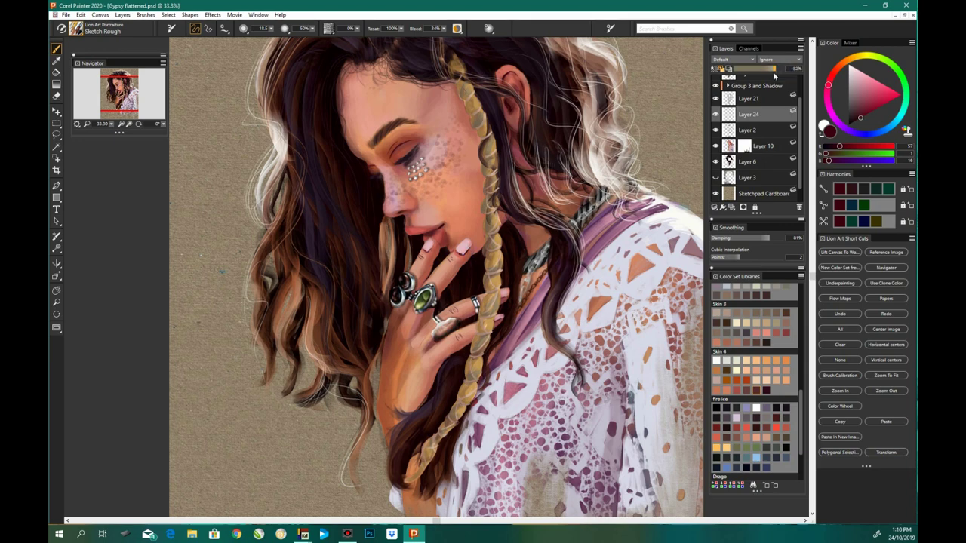
{"action": "key", "text": "ctrl+plus"}
{"action": "left_click", "coordinate": [75, 28]}
{"action": "scroll", "coordinate": [227, 226], "scroll_direction": "down", "scroll_amount": 1}
{"action": "scroll", "coordinate": [226, 227], "scroll_direction": "down", "scroll_amount": 1}
{"action": "left_click", "coordinate": [226, 227]}
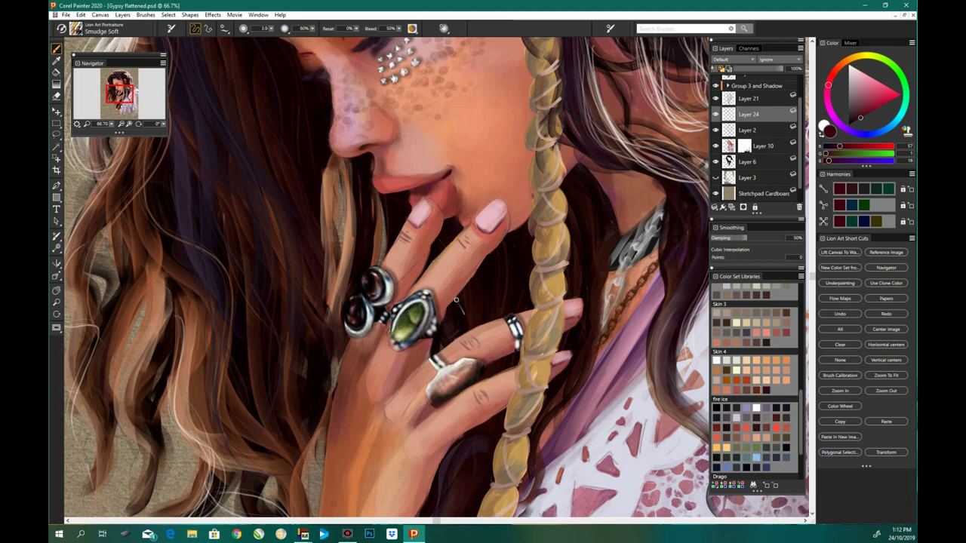
Step: On Group 3, blend highlights on the silver ring and the dark ring's edge, then add a new layer
{"action": "key", "text": "n"}
{"action": "left_click", "coordinate": [759, 145]}
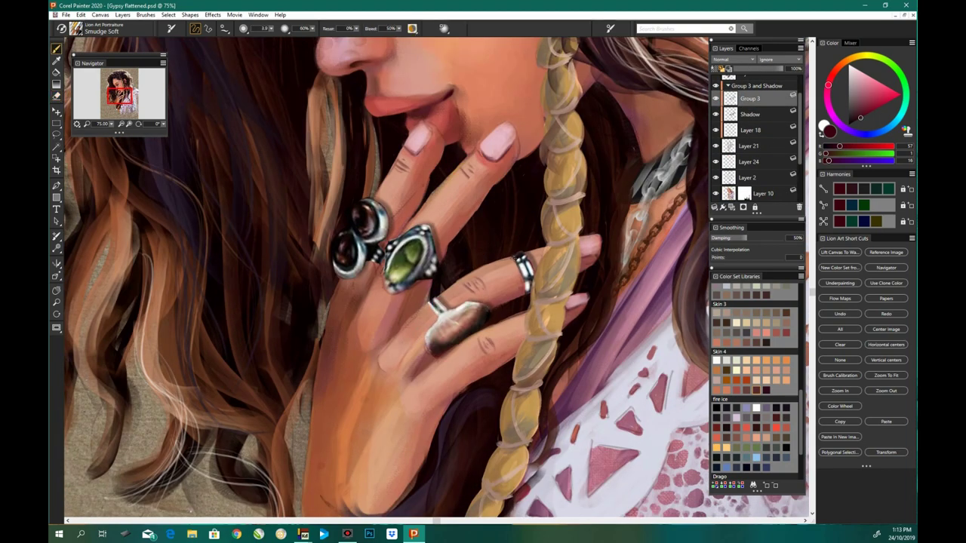
{"action": "left_click_drag", "start_coordinate": [520, 265], "coordinate": [531, 287]}
{"action": "left_click_drag", "start_coordinate": [341, 261], "coordinate": [350, 278]}
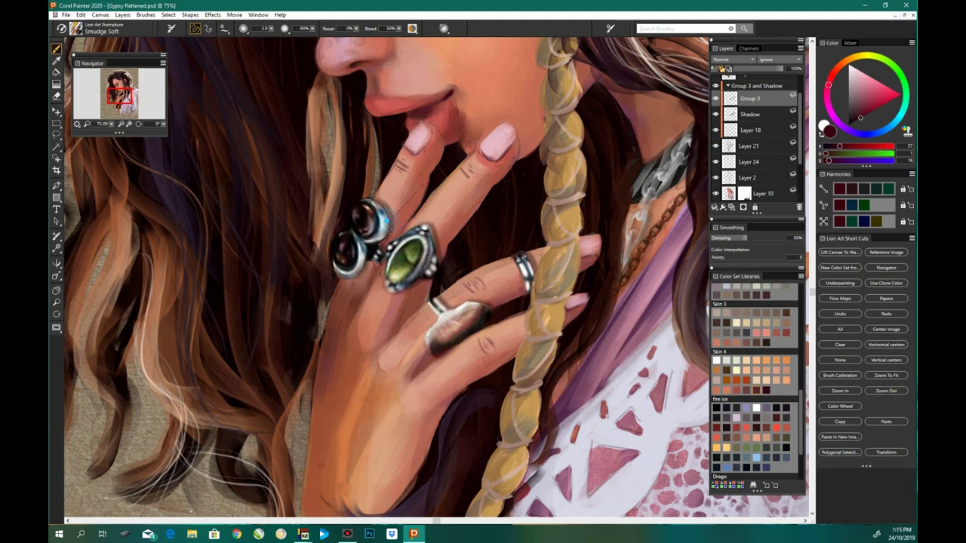
{"action": "key", "text": "ctrl+minus"}
{"action": "left_click", "coordinate": [76, 28]}
Step: Load Sketch Rough and sample a pale peach skin tone (R255 G207 B189) from the face
{"action": "left_click", "coordinate": [194, 224]}
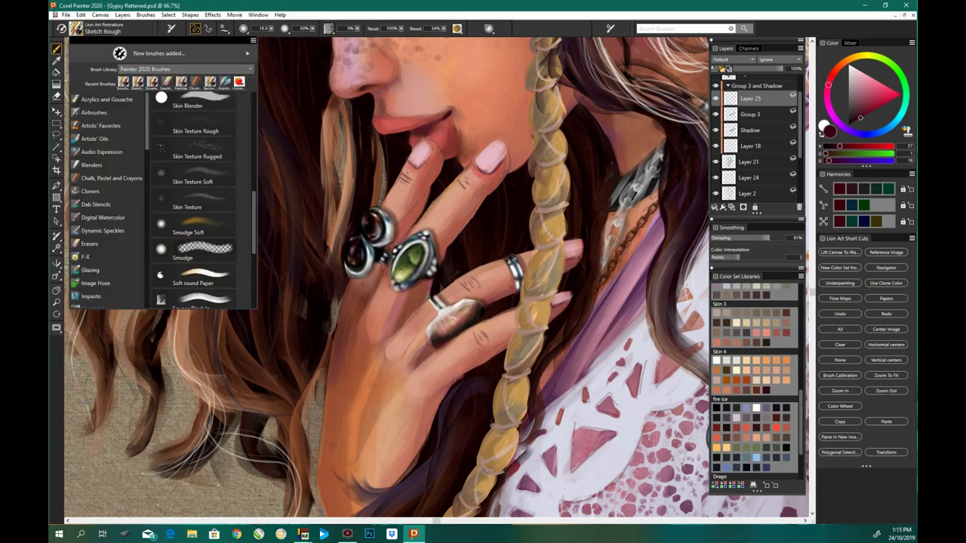
{"action": "key", "text": "ctrl+minus"}
{"action": "key", "text": "ctrl+minus"}
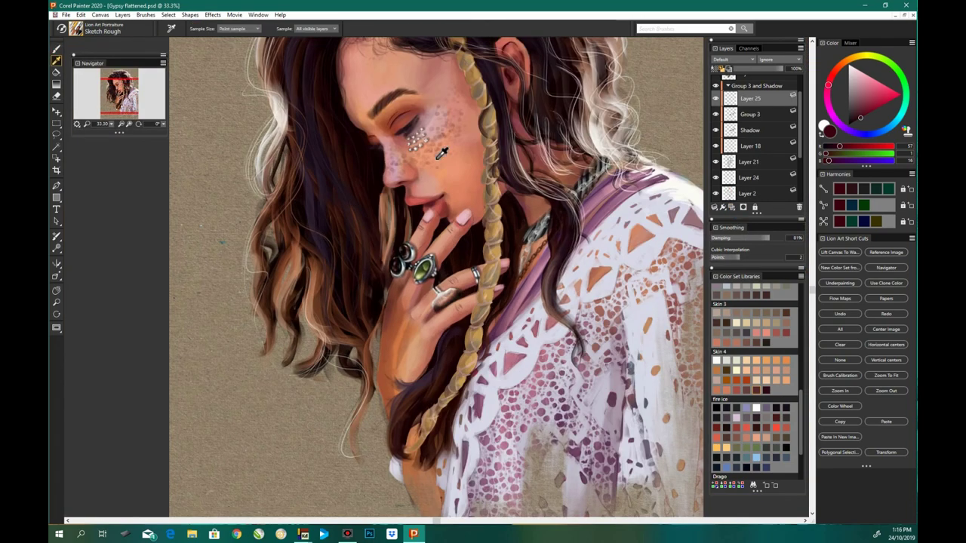
{"action": "scroll", "coordinate": [754, 354], "scroll_direction": "up", "scroll_amount": 3}
{"action": "left_click", "coordinate": [728, 313]}
{"action": "key", "text": "ctrl+plus"}
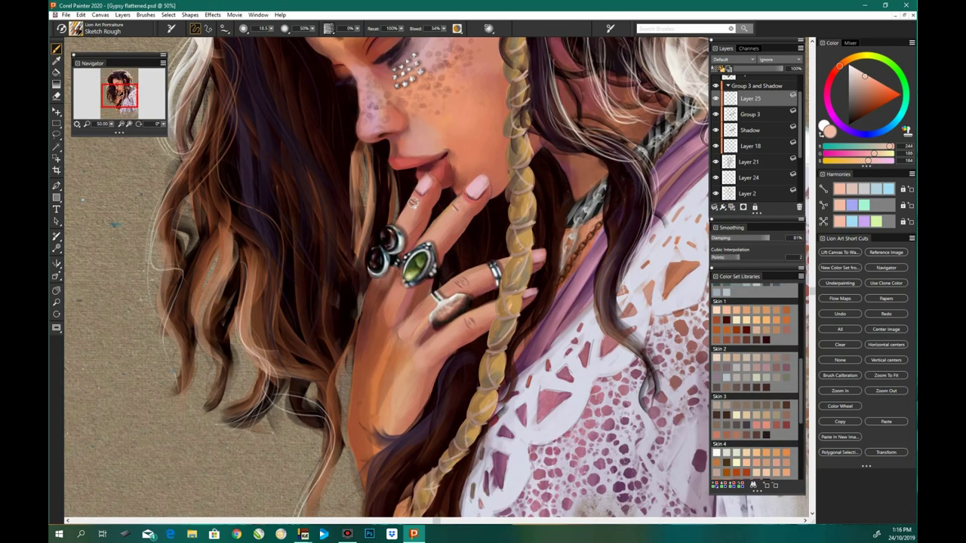
{"action": "scroll", "coordinate": [453, 158], "scroll_direction": "up", "scroll_amount": 1}
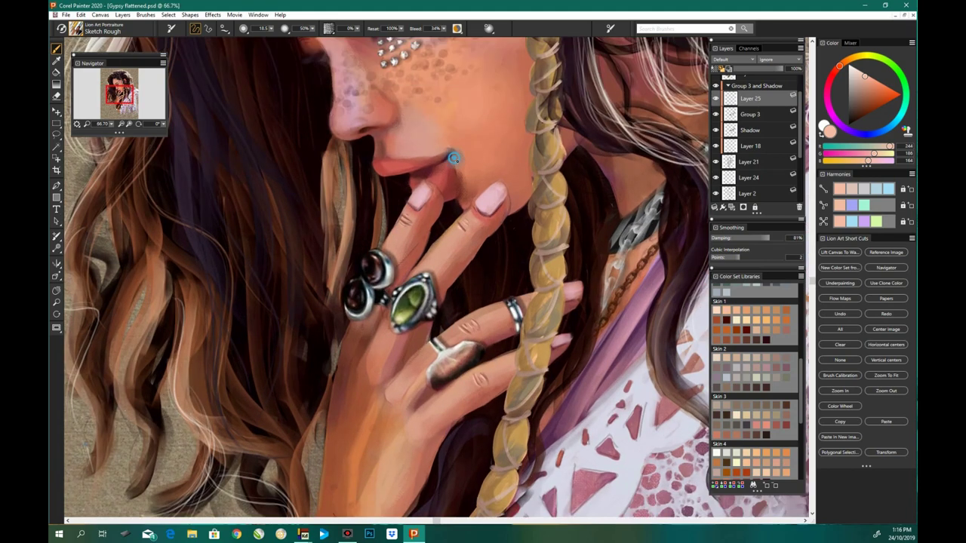
{"action": "key", "text": "ctrl+minus"}
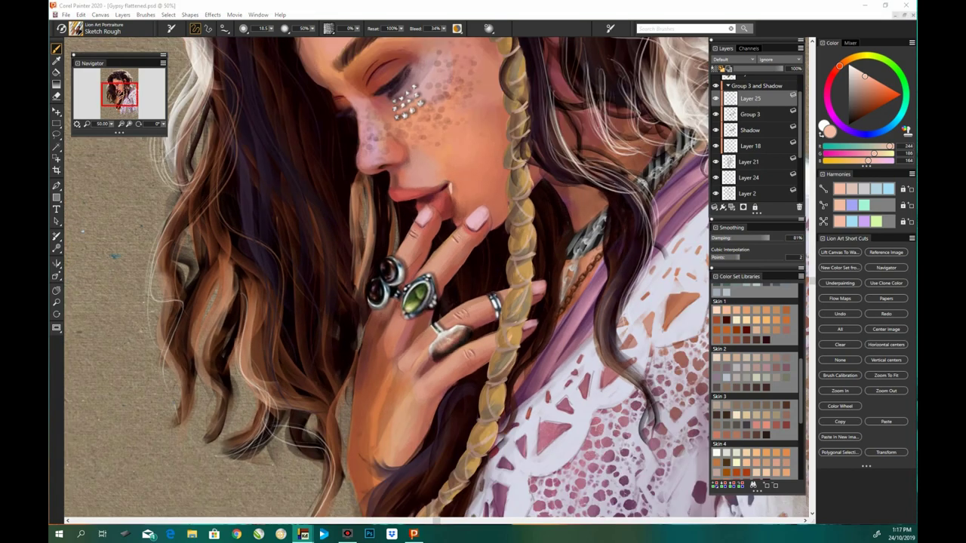
{"action": "left_click", "coordinate": [886, 375]}
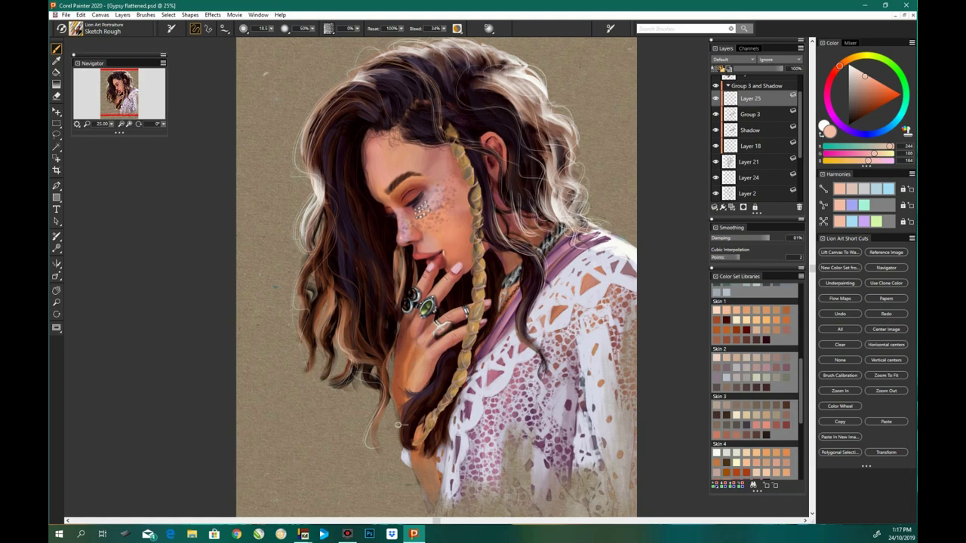
{"action": "left_click", "coordinate": [403, 240], "text": "alt"}
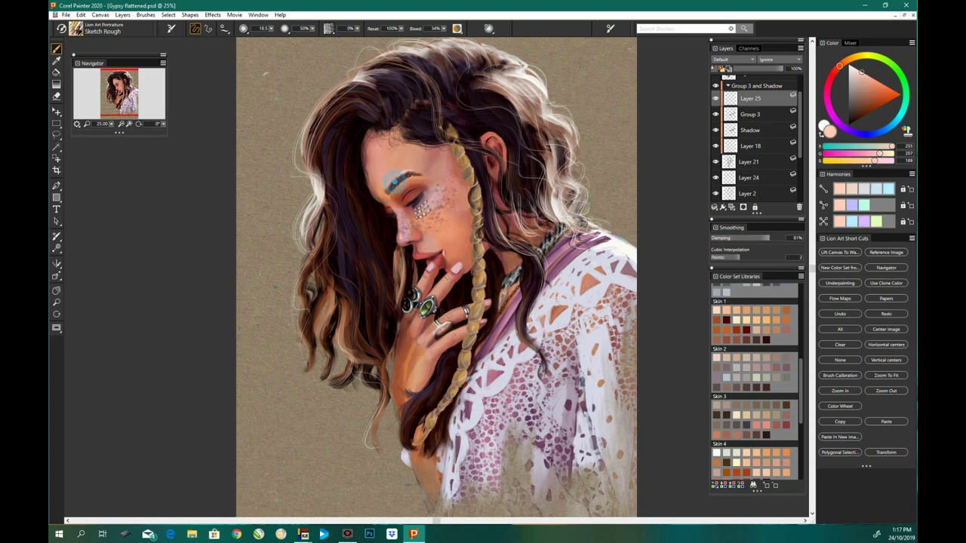
{"action": "key", "text": "ctrl+plus"}
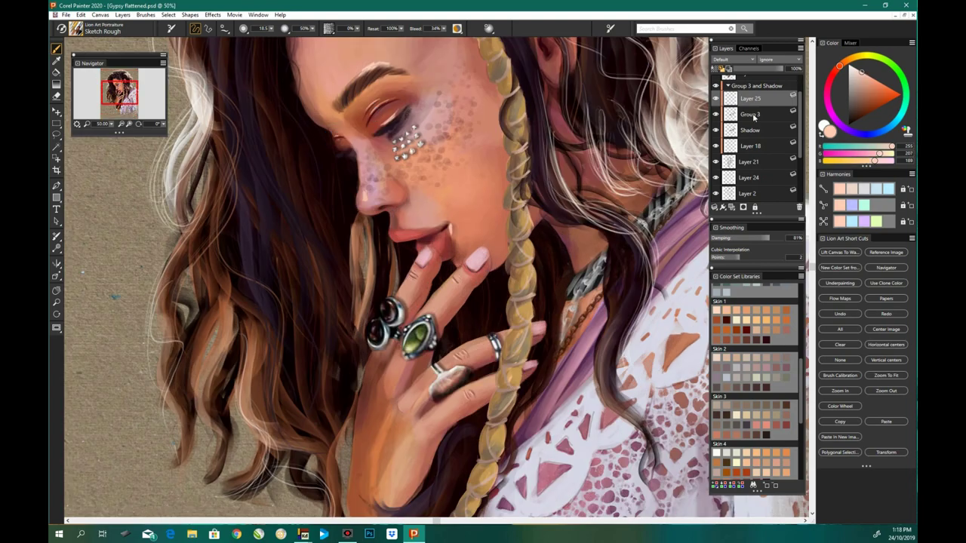
Step: Collapse the Group 3 and Shadow group and pull Layers 24 and 25 out of it
{"action": "left_click", "coordinate": [751, 115]}
{"action": "scroll", "coordinate": [748, 114], "scroll_direction": "up", "scroll_amount": 2}
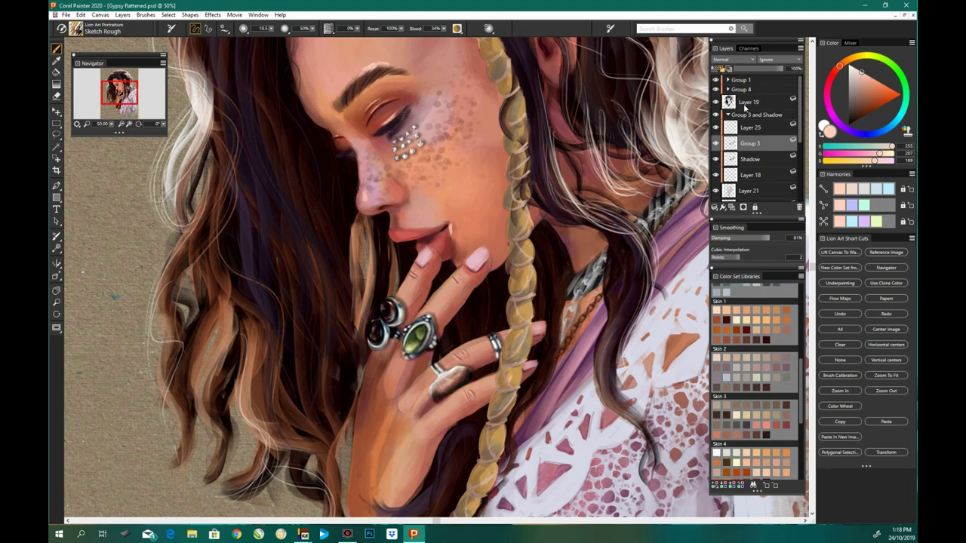
{"action": "left_click", "coordinate": [726, 114]}
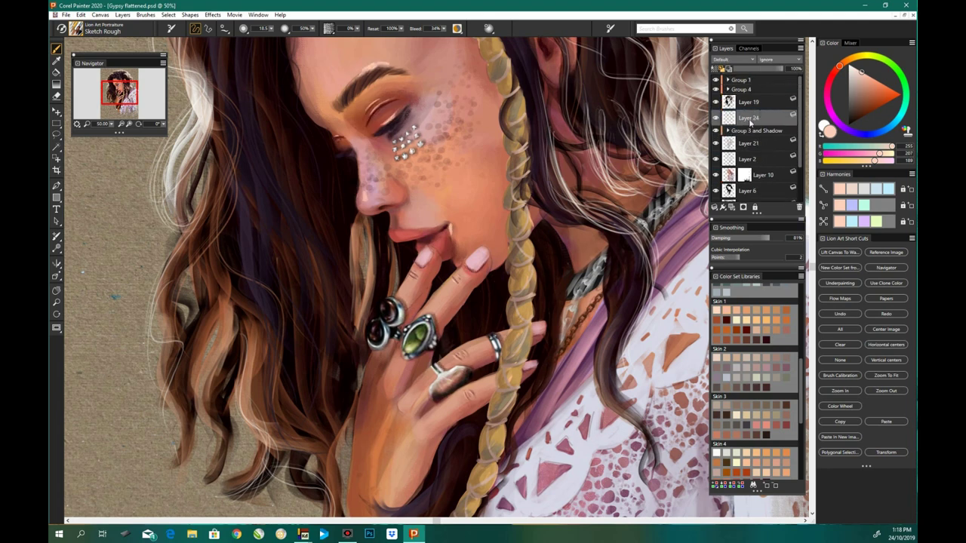
{"action": "left_click", "coordinate": [747, 142]}
{"action": "left_click_drag", "start_coordinate": [745, 143], "coordinate": [743, 125]}
{"action": "left_click_drag", "start_coordinate": [781, 68], "coordinate": [760, 69]}
Step: Lower Layer 24 to 66% opacity and smudge the eyelid highlight on Layer 25
{"action": "left_click", "coordinate": [75, 28]}
{"action": "left_click", "coordinate": [219, 224]}
{"action": "scroll", "coordinate": [675, 208], "scroll_direction": "up", "scroll_amount": 1}
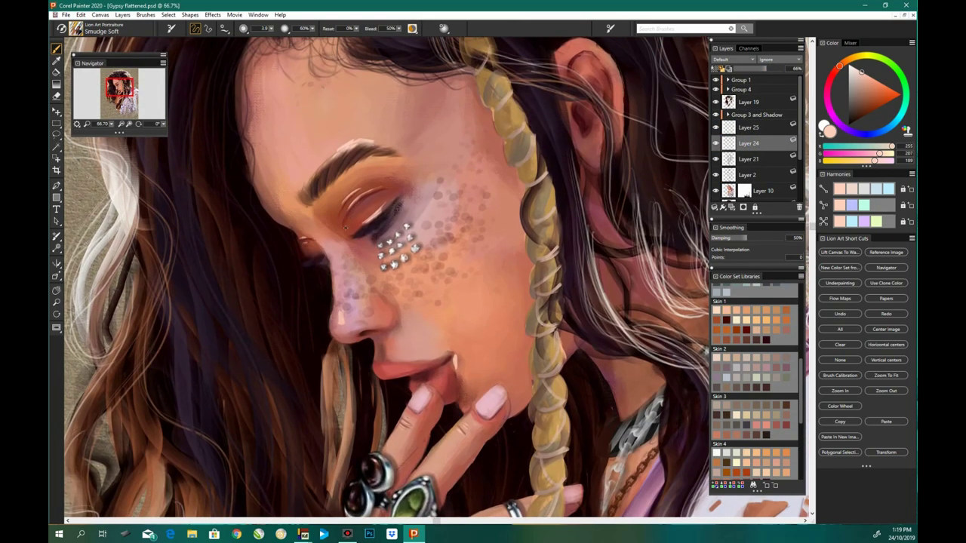
{"action": "left_click", "coordinate": [743, 127]}
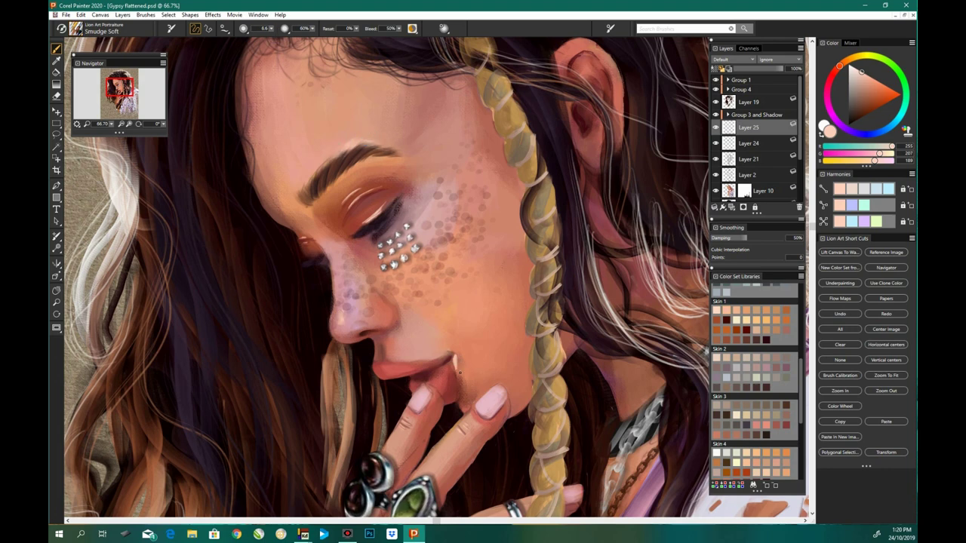
{"action": "mouse_move", "coordinate": [354, 197]}
{"action": "left_mouse_down"}
{"action": "mouse_move", "coordinate": [365, 197]}
{"action": "mouse_move", "coordinate": [360, 232]}
{"action": "left_mouse_up"}
Step: Load Sketch Rough and raise Layers 25 and 24 above Layer 19
{"action": "scroll", "coordinate": [372, 330], "scroll_direction": "down", "scroll_amount": 2}
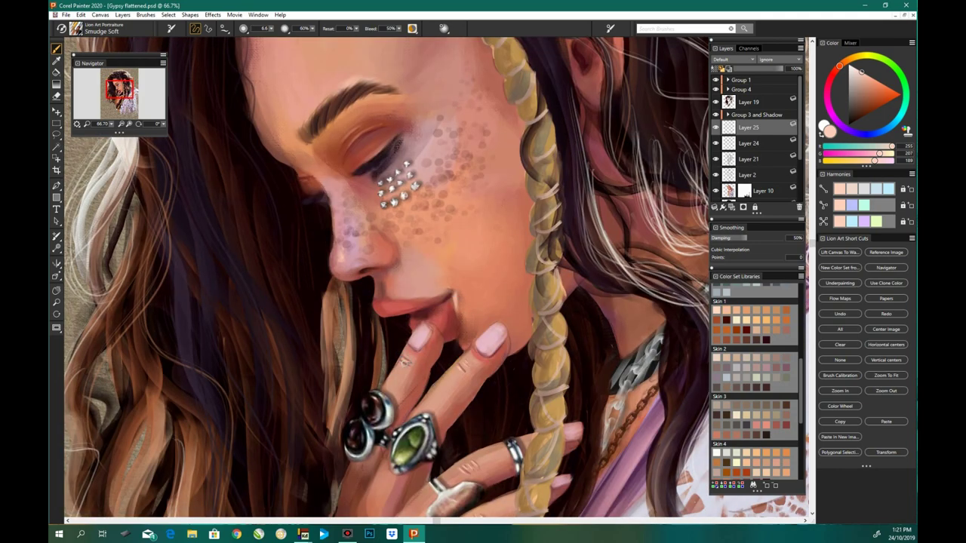
{"action": "scroll", "coordinate": [470, 371], "scroll_direction": "down", "scroll_amount": 4}
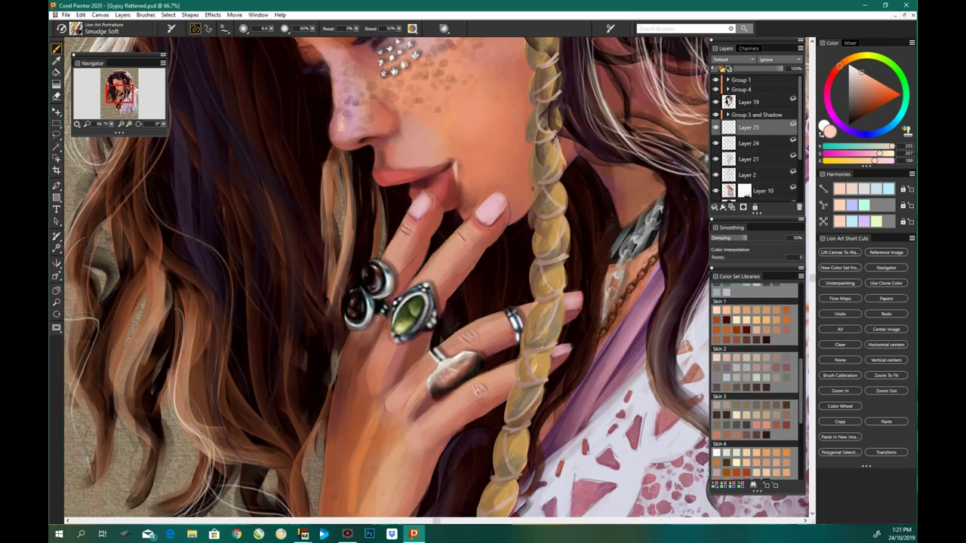
{"action": "left_click", "coordinate": [76, 28]}
{"action": "left_click", "coordinate": [194, 225]}
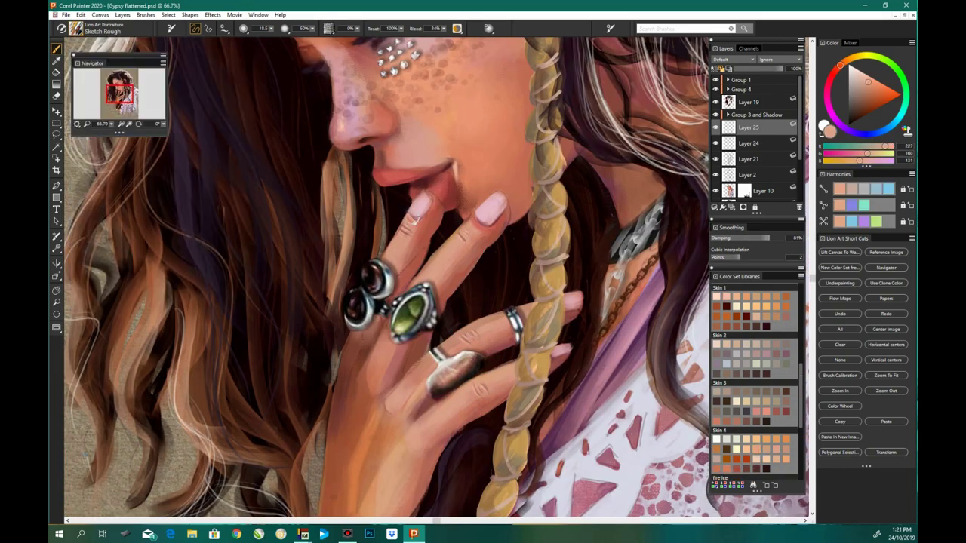
{"action": "key", "text": "ctrl+bracketright"}
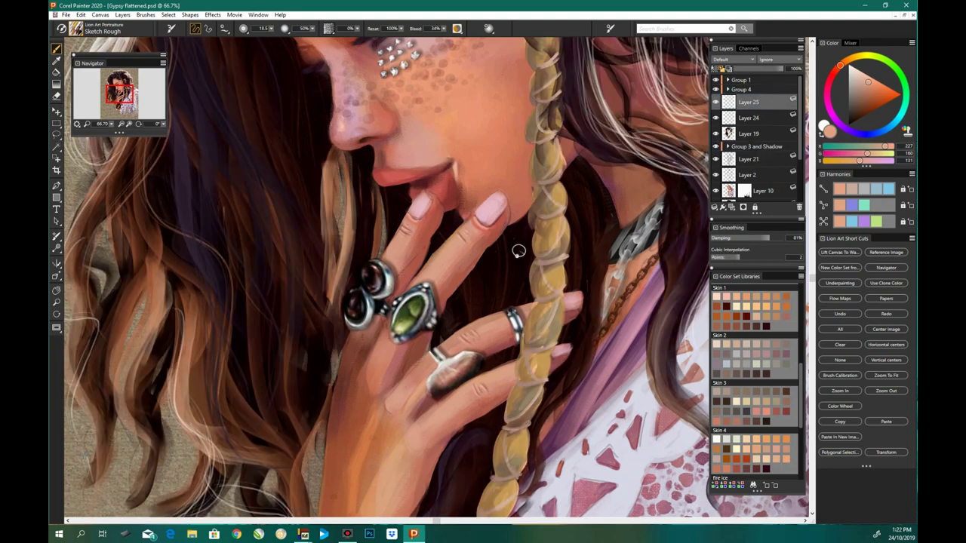
{"action": "scroll", "coordinate": [576, 255], "scroll_direction": "up", "scroll_amount": 1}
{"action": "scroll", "coordinate": [581, 262], "scroll_direction": "up", "scroll_amount": 4}
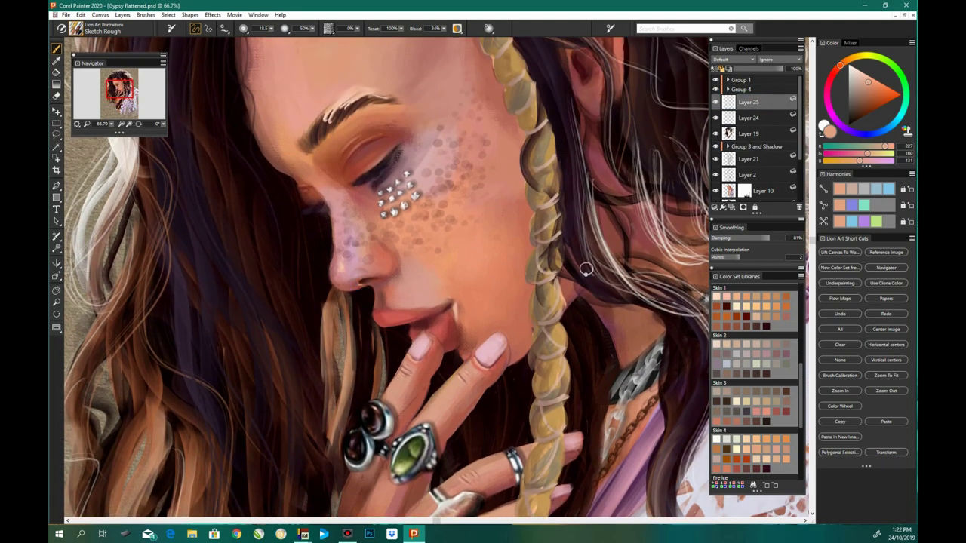
Step: Try the Fast and Simple Blender brush and place Layers 24 and 25 under Layer 19
{"action": "left_click", "coordinate": [75, 28]}
{"action": "left_click", "coordinate": [106, 269]}
{"action": "left_click", "coordinate": [218, 188]}
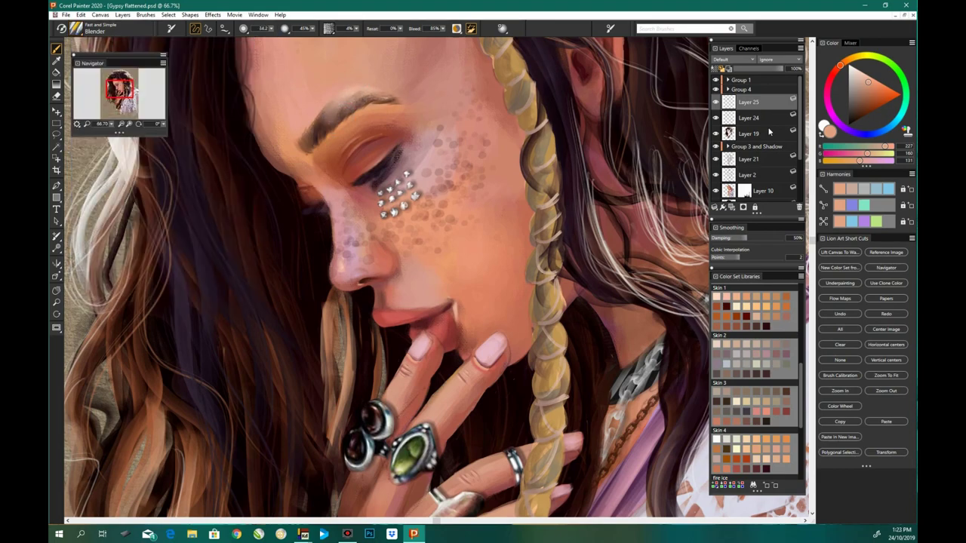
{"action": "key", "text": "ctrl+minus"}
{"action": "left_click_drag", "start_coordinate": [757, 143], "coordinate": [746, 118]}
{"action": "key", "text": "ctrl+plus"}
{"action": "scroll", "coordinate": [505, 173], "scroll_direction": "up", "scroll_amount": 3}
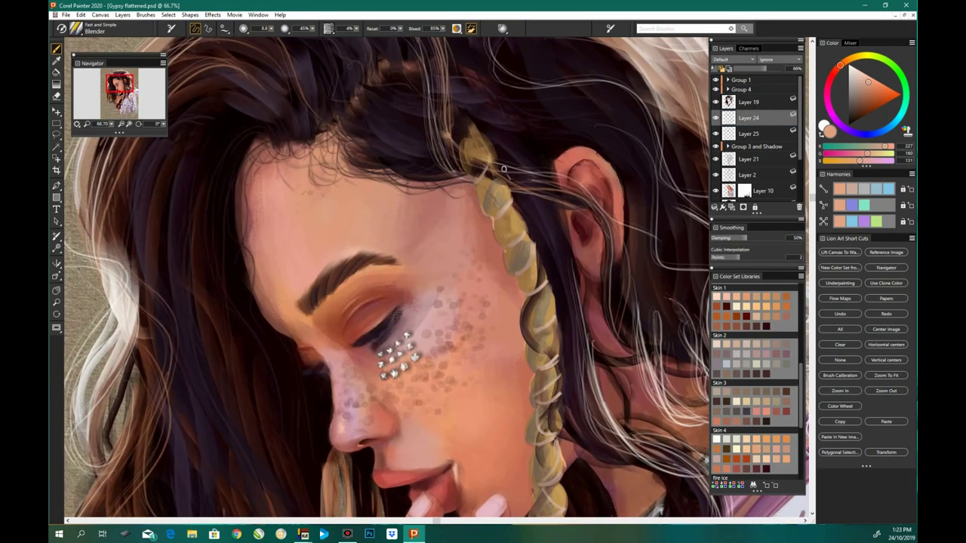
{"action": "key", "text": "ctrl+b"}
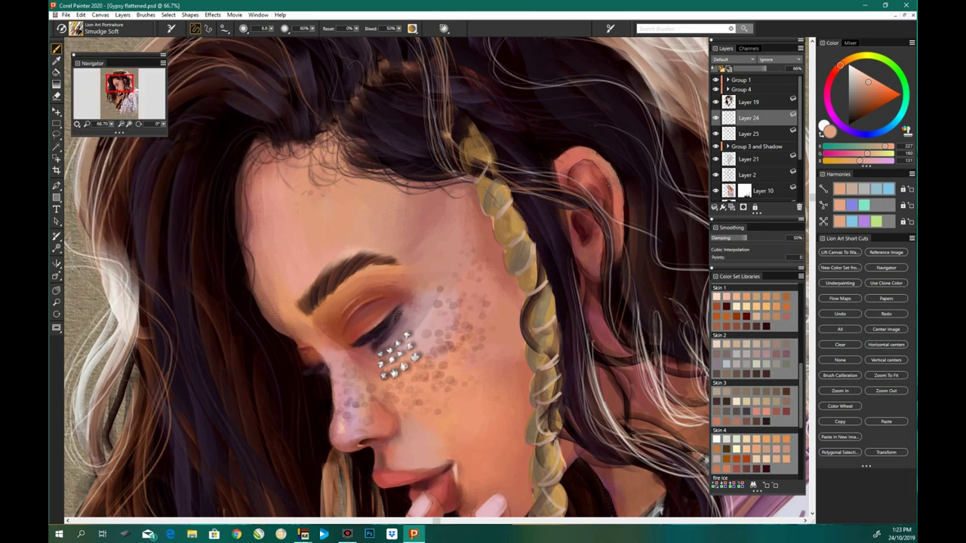
Step: Make Layer 2 active with the eraser and bring the ringed hand into view
{"action": "scroll", "coordinate": [642, 274], "scroll_direction": "up", "scroll_amount": 1}
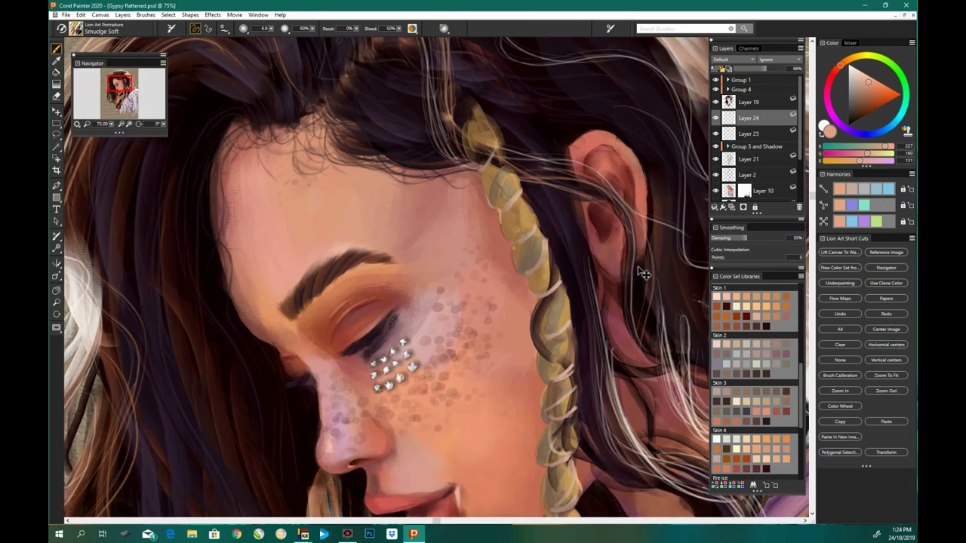
{"action": "left_click", "coordinate": [722, 178]}
{"action": "key", "text": "n"}
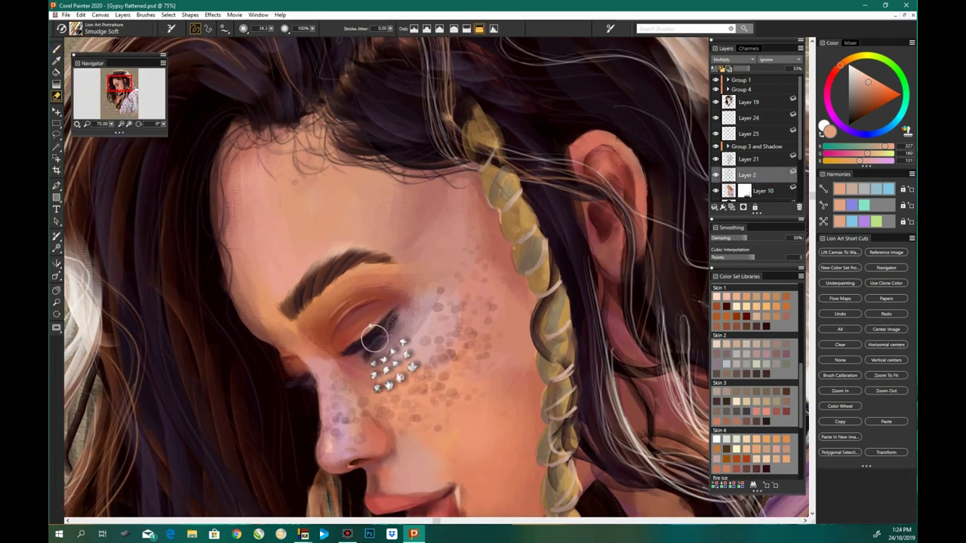
{"action": "scroll", "coordinate": [609, 276], "scroll_direction": "down", "scroll_amount": 2}
{"action": "left_click_drag", "start_coordinate": [422, 528], "coordinate": [422, 226]}
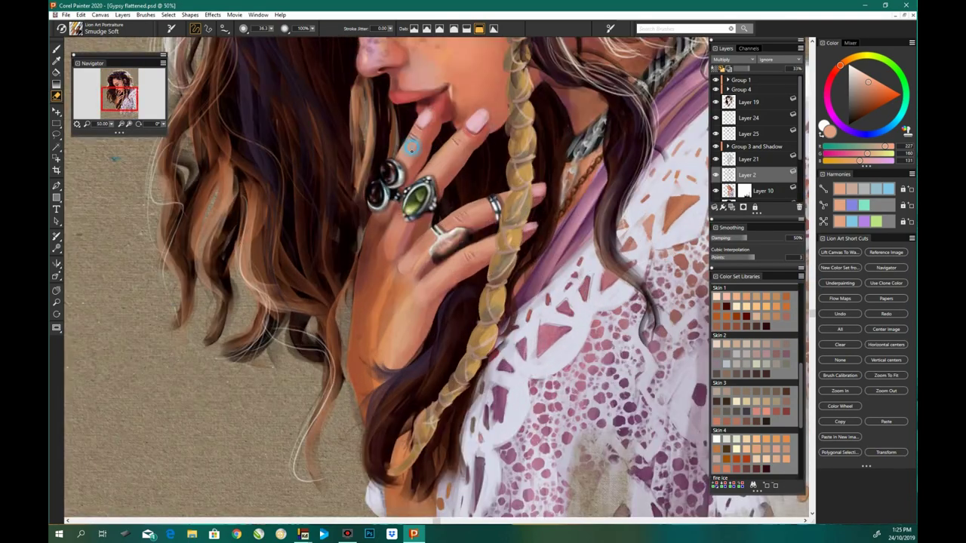
{"action": "scroll", "coordinate": [548, 191], "scroll_direction": "up", "scroll_amount": 1}
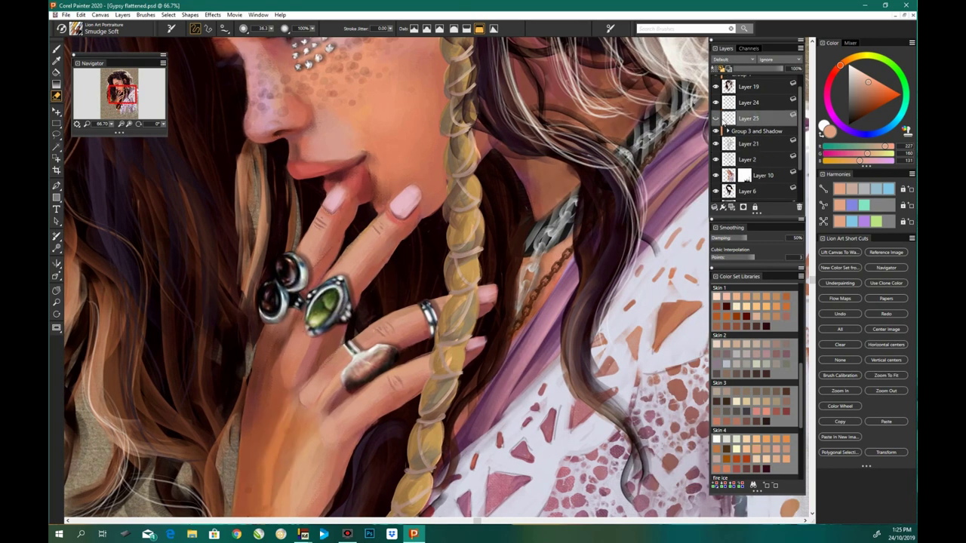
Step: Hide Layer 25 and move Layer 24 beneath it
{"action": "left_click", "coordinate": [715, 119]}
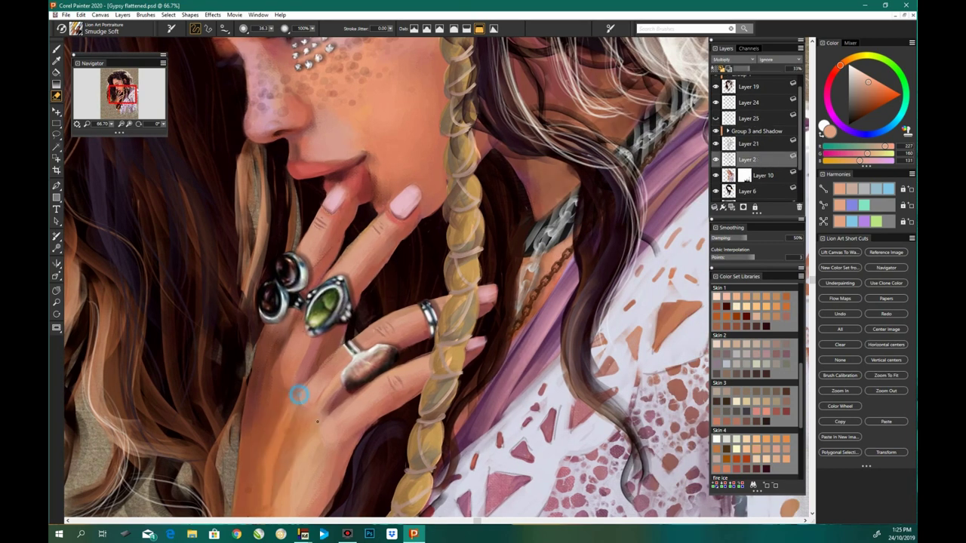
{"action": "left_click", "coordinate": [736, 102]}
{"action": "left_click_drag", "start_coordinate": [718, 108], "coordinate": [752, 184]}
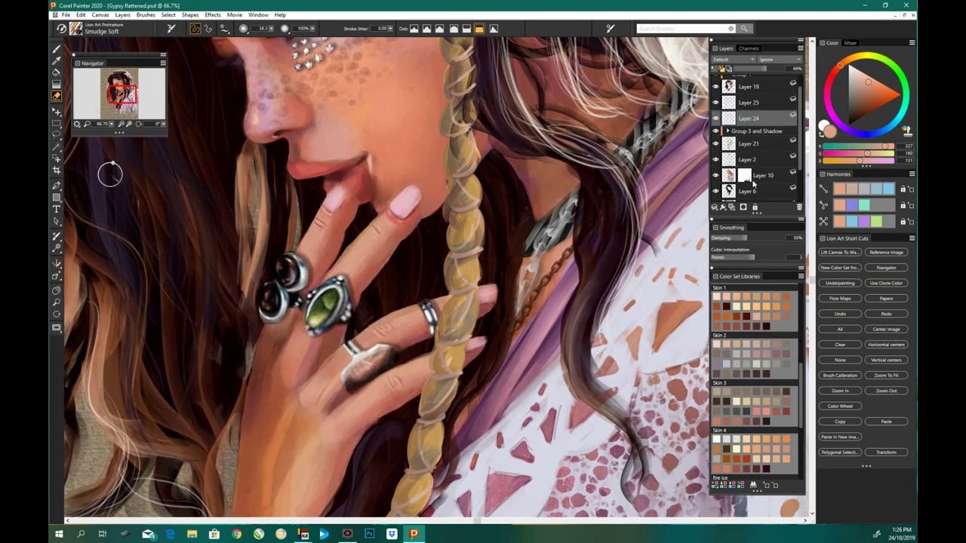
{"action": "left_click", "coordinate": [75, 28]}
Step: Load Square Block In and make Layer 10 the working layer
{"action": "left_click", "coordinate": [167, 89]}
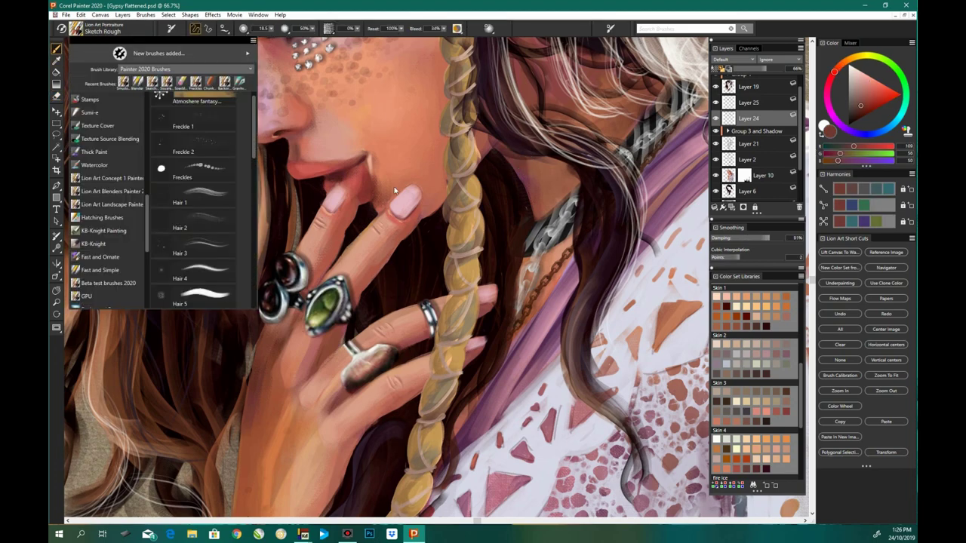
{"action": "key", "text": "ctrl+minus"}
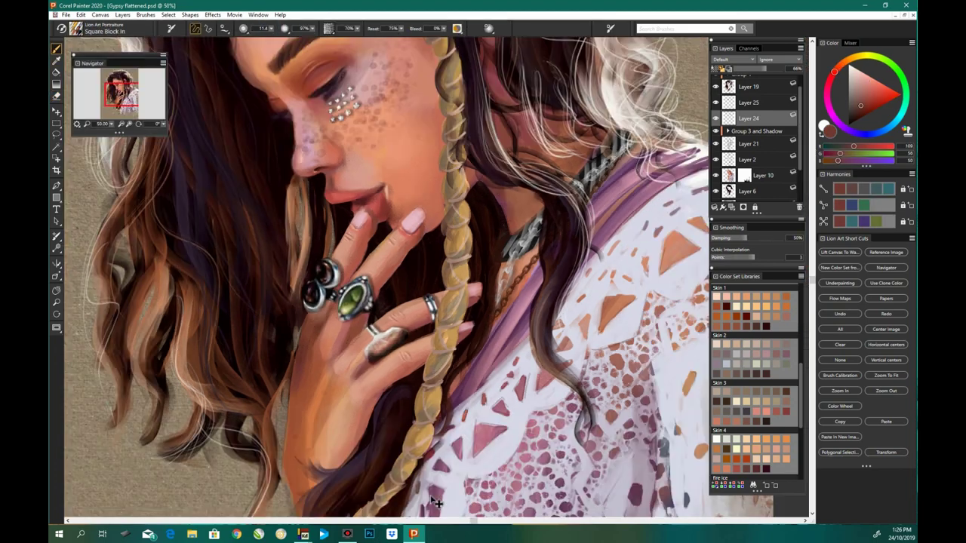
{"action": "left_click", "coordinate": [57, 97]}
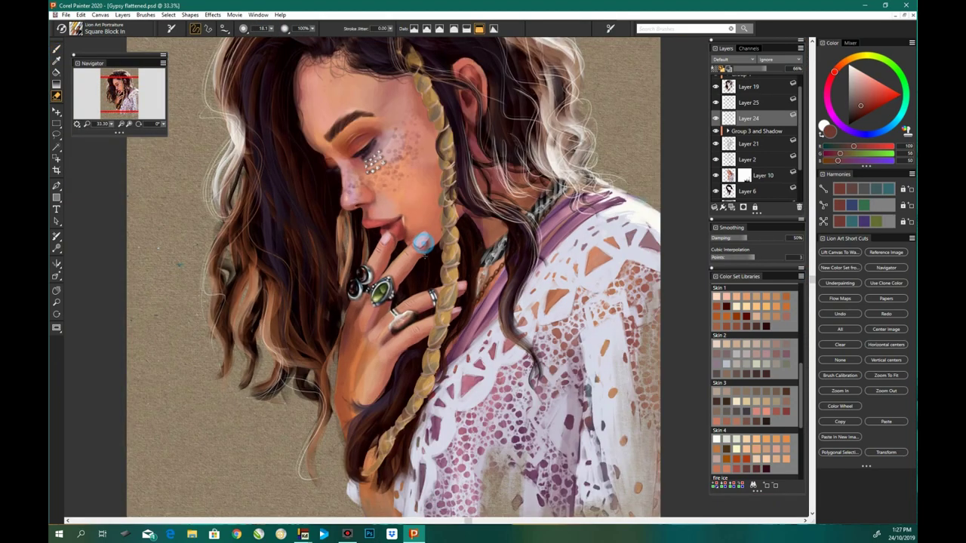
{"action": "left_click", "coordinate": [731, 178]}
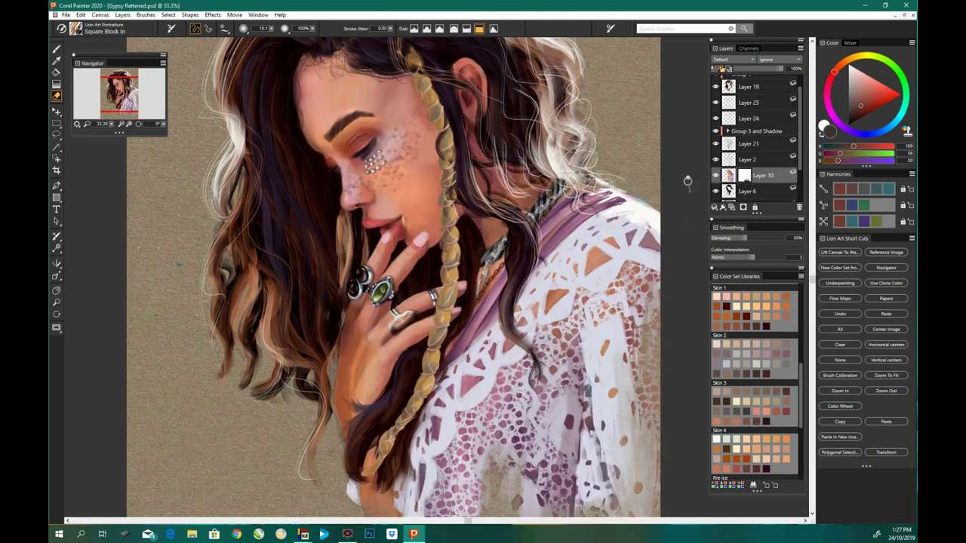
{"action": "key", "text": "b"}
{"action": "key", "text": "ctrl+plus"}
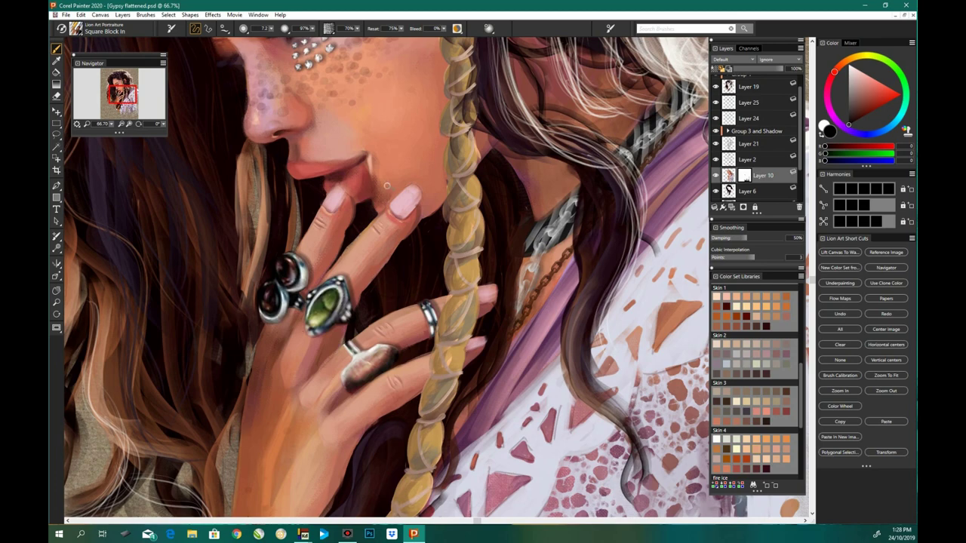
Step: On Layer 25, sample reddish-brown, dark red and pink tones from the lips
{"action": "left_click", "coordinate": [748, 102]}
{"action": "left_click", "coordinate": [366, 198], "text": "alt"}
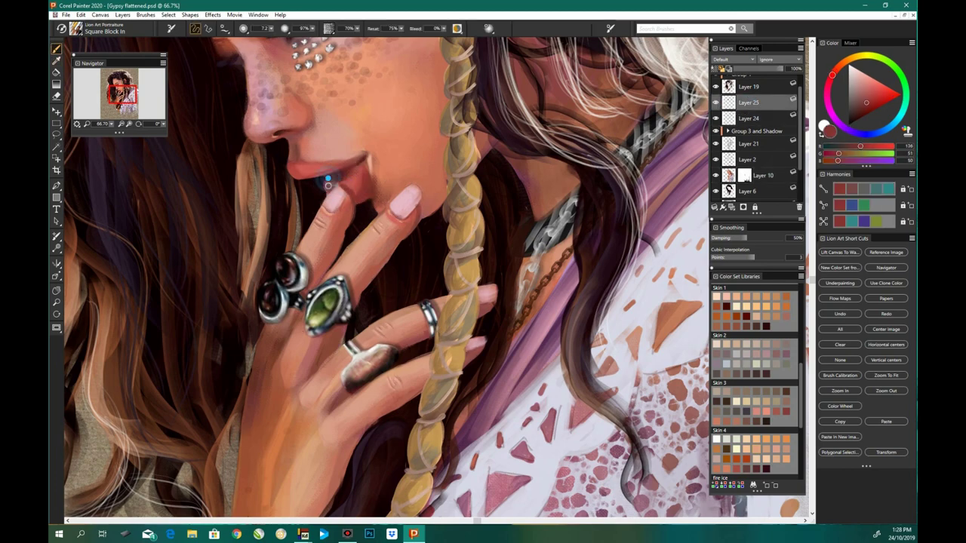
{"action": "scroll", "coordinate": [328, 181], "scroll_direction": "up", "scroll_amount": 1}
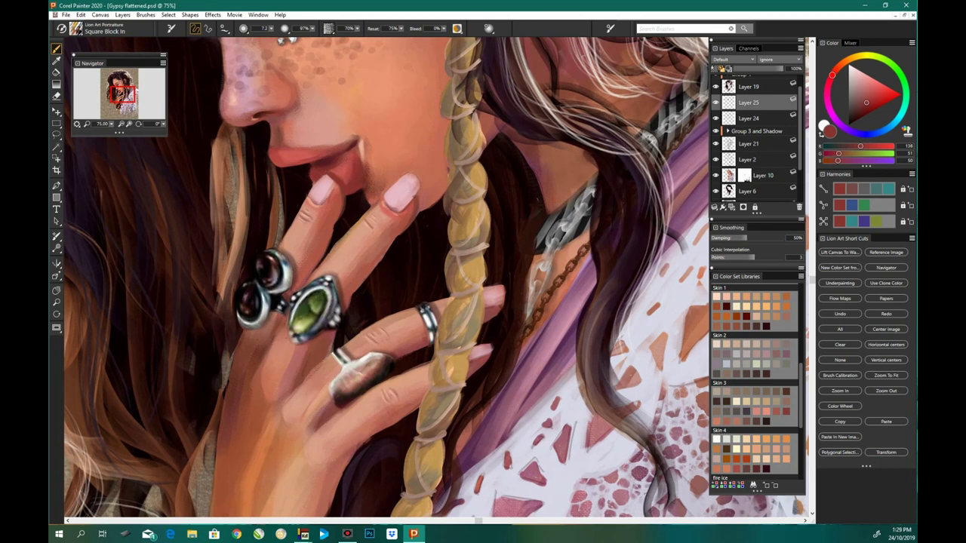
{"action": "left_click", "coordinate": [355, 154], "text": "alt"}
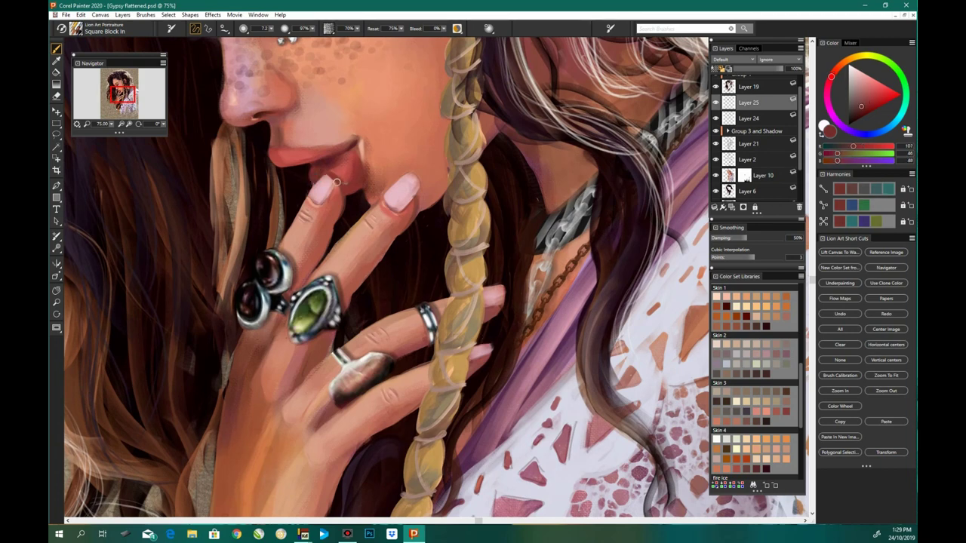
{"action": "left_click", "coordinate": [415, 474], "text": "alt"}
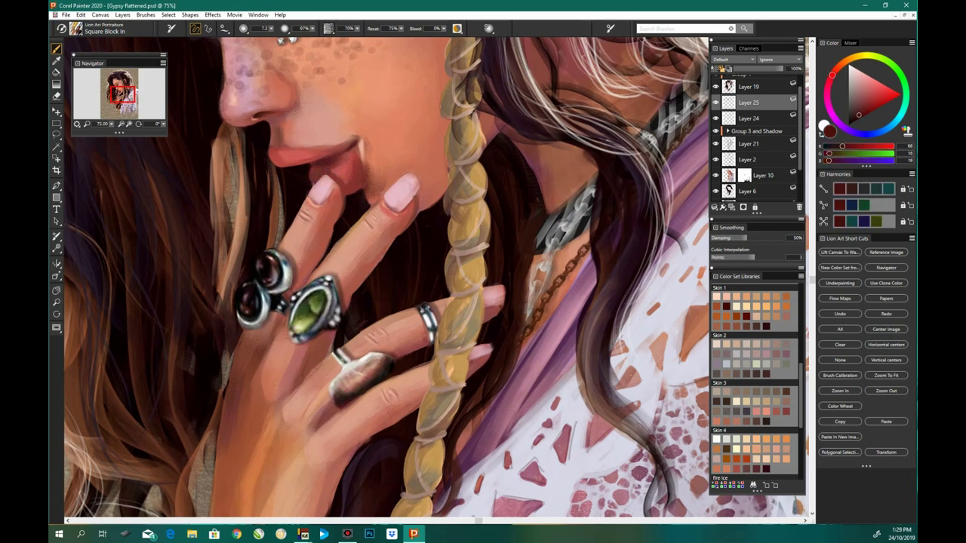
{"action": "left_click", "coordinate": [341, 159], "text": "alt"}
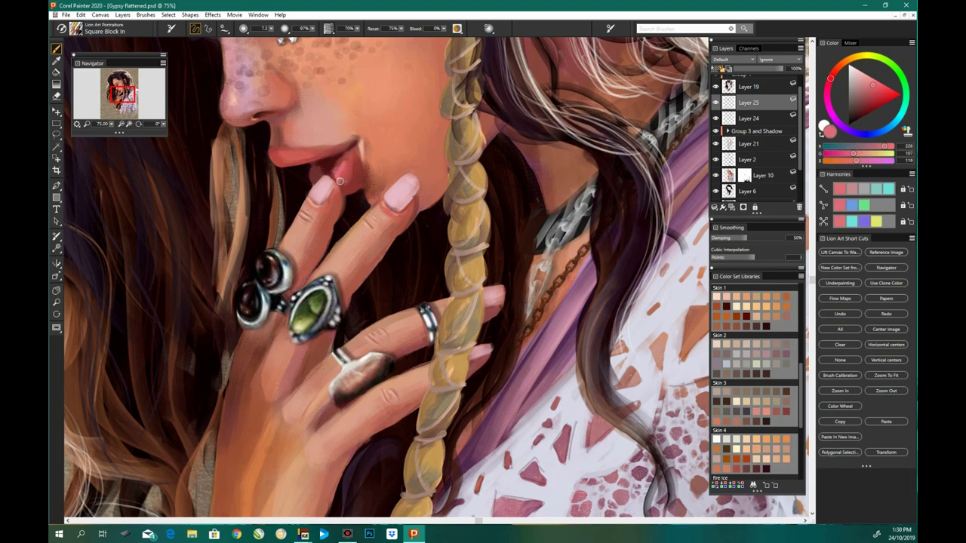
Step: Sample light pink from the fingernail, plus skin orange and dark mauve near the fingertip
{"action": "key", "text": "ctrl+0"}
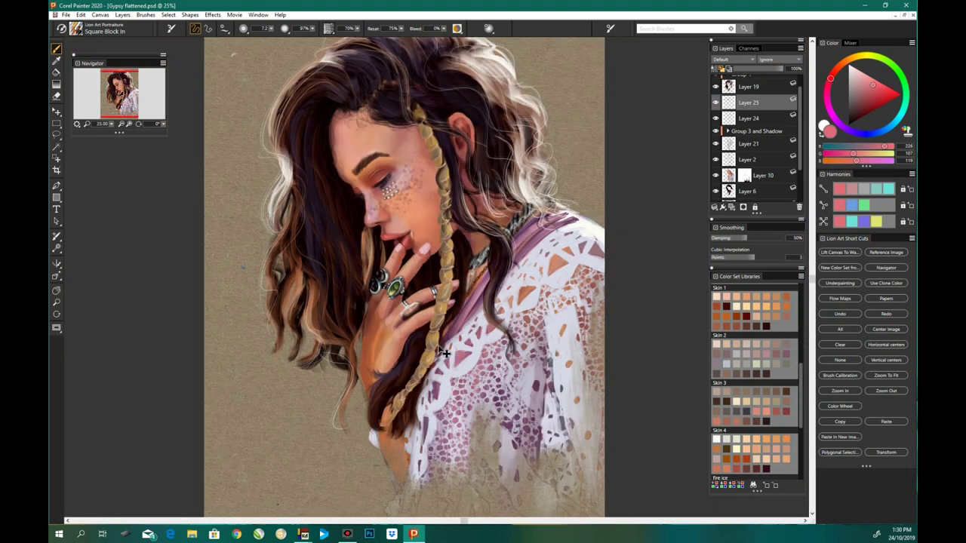
{"action": "key", "text": "ctrl+plus"}
{"action": "key", "text": "ctrl+plus"}
{"action": "key", "text": "ctrl+plus"}
{"action": "left_click", "coordinate": [441, 226], "text": "alt"}
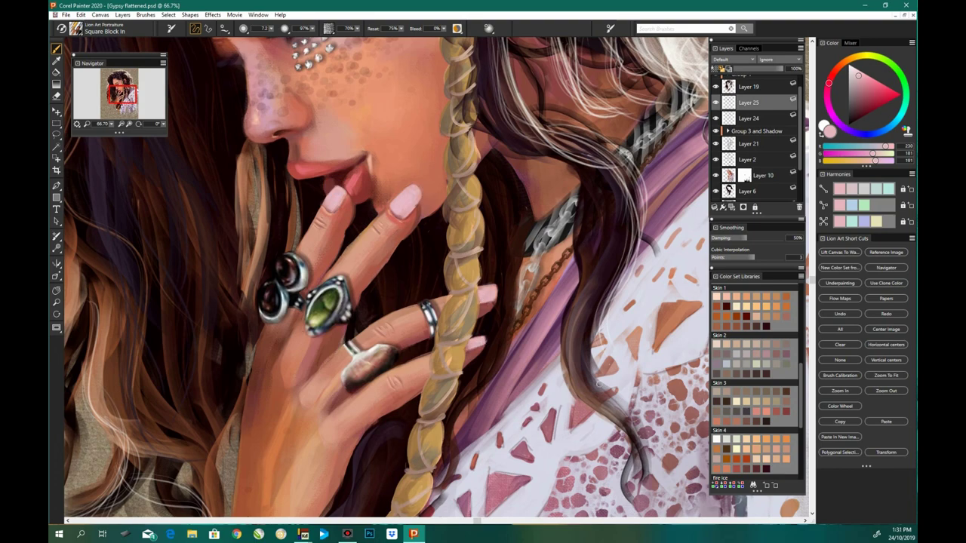
{"action": "key", "text": "ctrl+0"}
{"action": "key", "text": "ctrl+plus"}
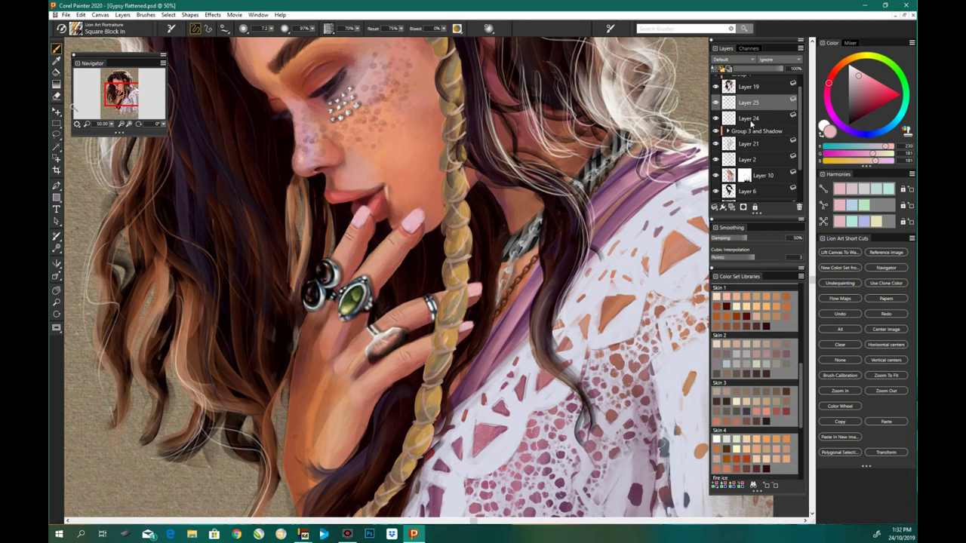
{"action": "left_click", "coordinate": [365, 212], "text": "alt"}
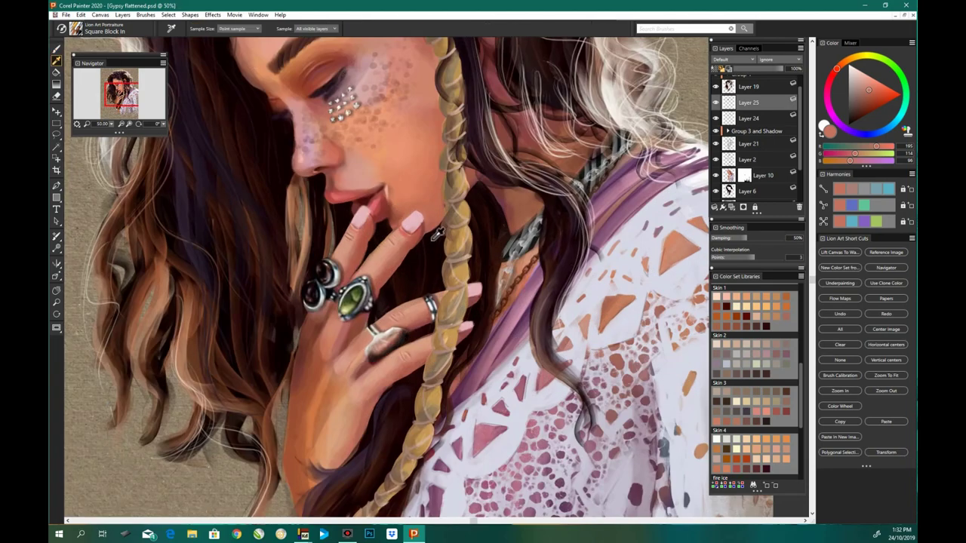
{"action": "left_click", "coordinate": [437, 234], "text": "alt"}
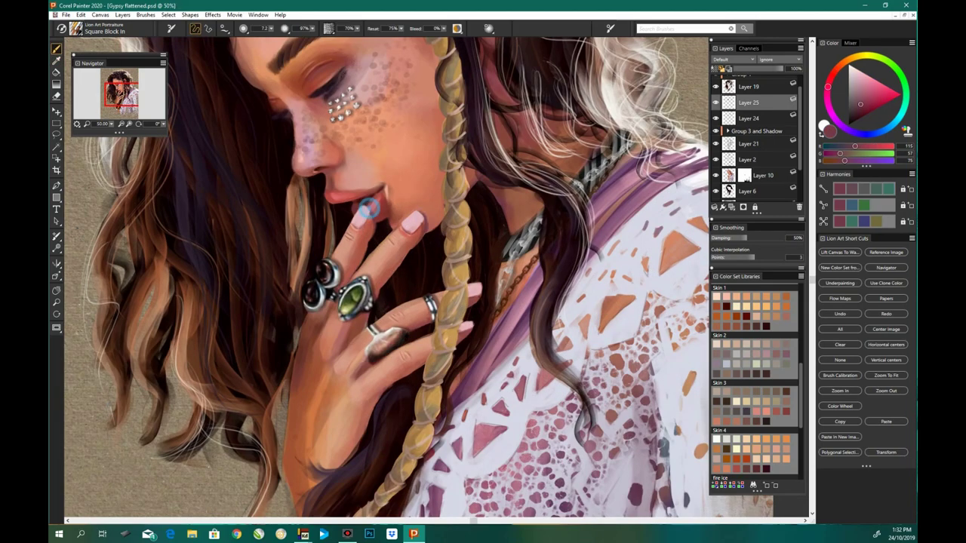
Step: Alternate between the eraser and pink paint on the fingertip, then zoom out
{"action": "key", "text": "n"}
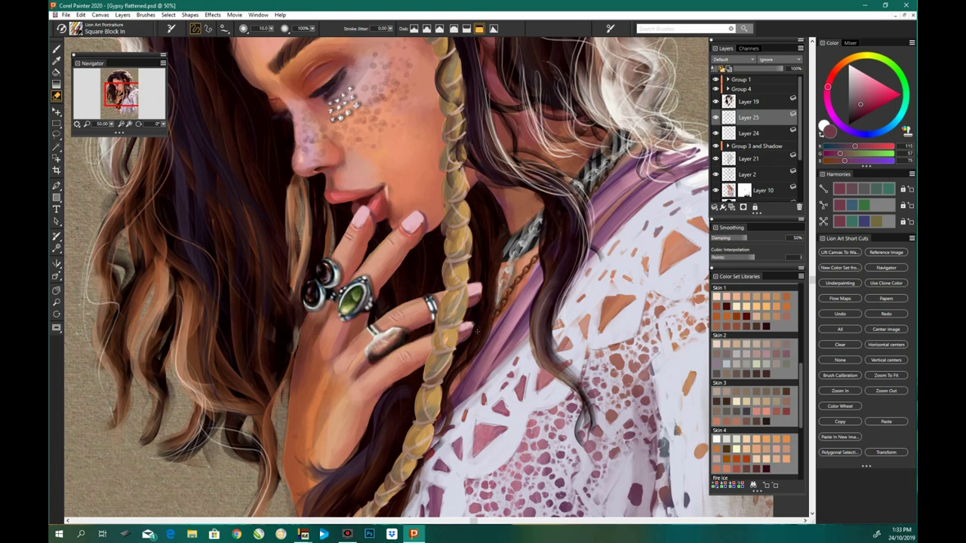
{"action": "left_click", "coordinate": [56, 49]}
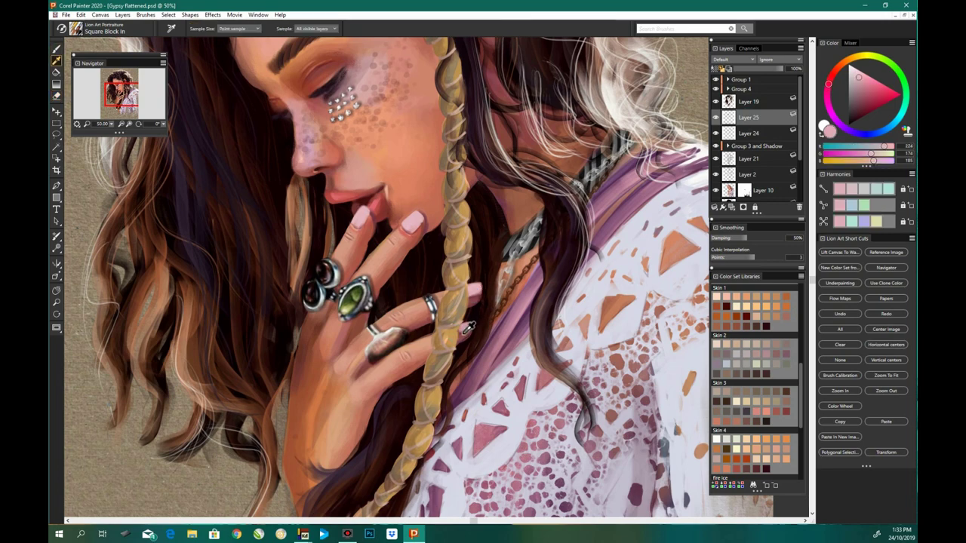
{"action": "key", "text": "n"}
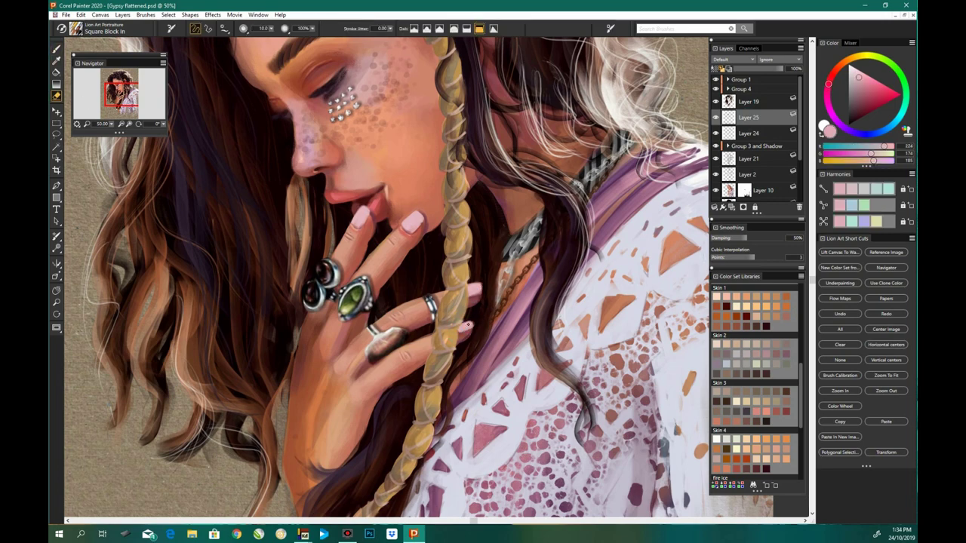
{"action": "key", "text": "ctrl+minus"}
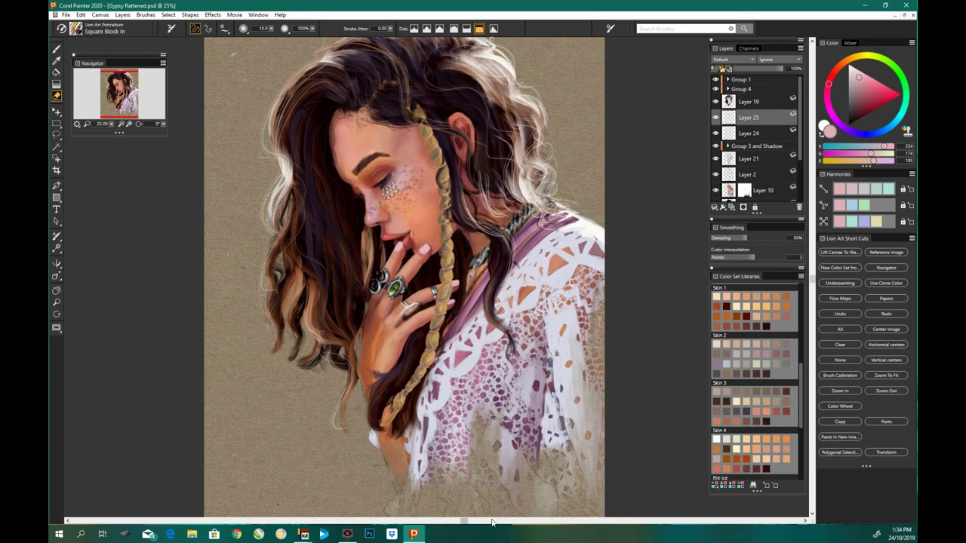
Step: Frame the portrait and make Layer 19 the working layer for painting
{"action": "key", "text": "ctrl+plus"}
{"action": "key", "text": "ctrl+minus"}
{"action": "key", "text": "ctrl+minus"}
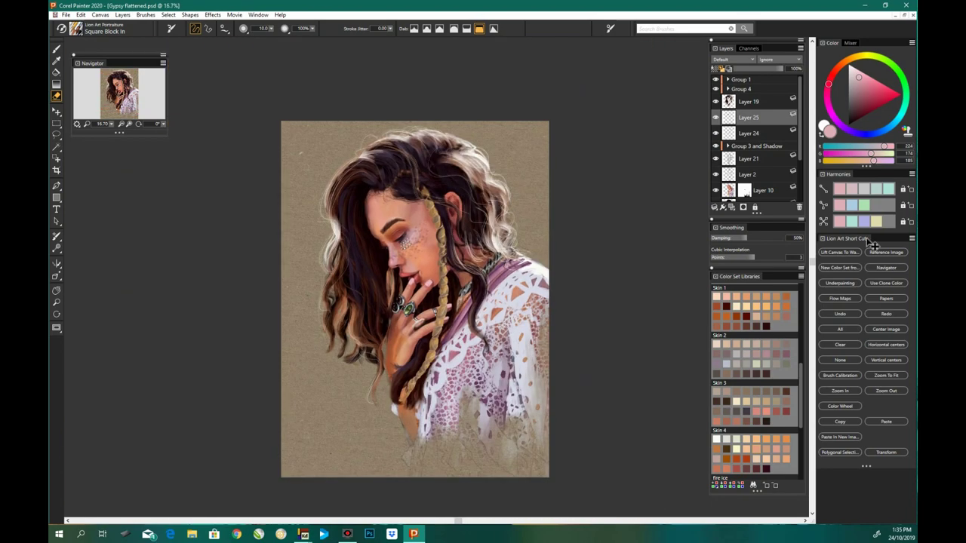
{"action": "scroll", "coordinate": [754, 136], "scroll_direction": "up", "scroll_amount": 2}
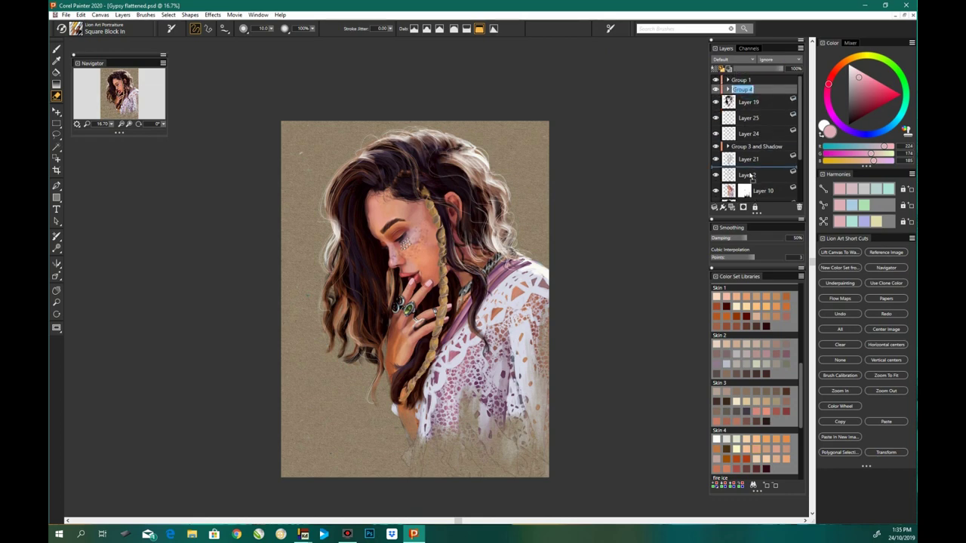
{"action": "key", "text": "ctrl+plus"}
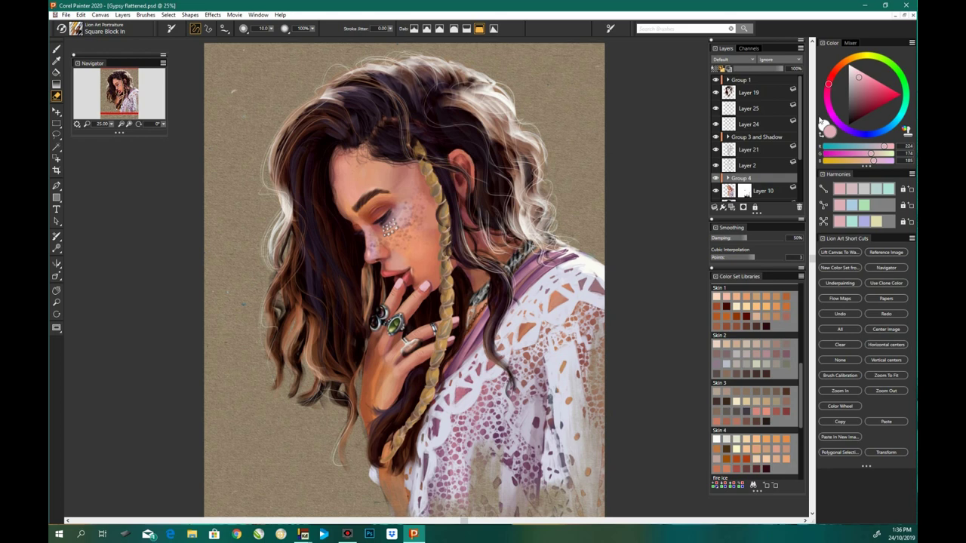
{"action": "left_click", "coordinate": [748, 92]}
{"action": "key", "text": "b"}
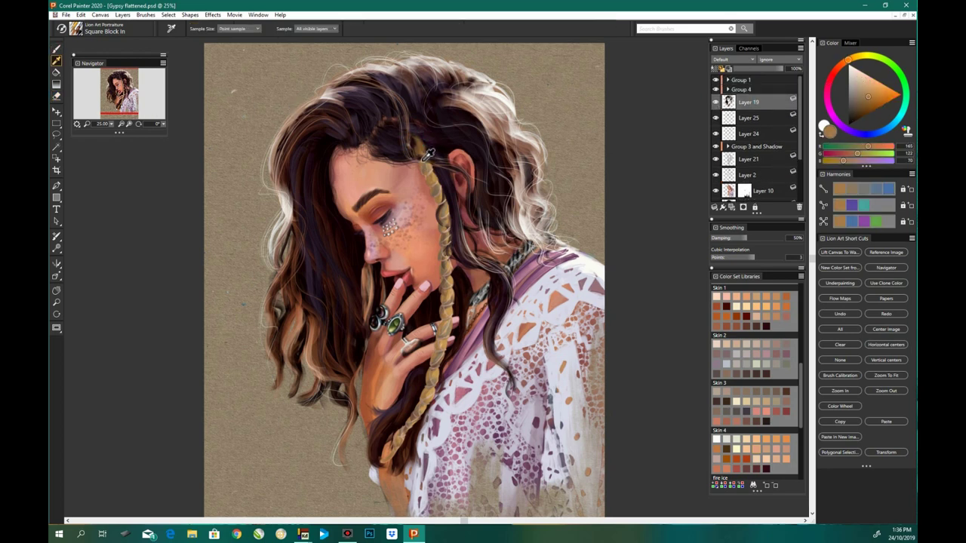
Step: Sample dark hair tones, the tan paper colour and a dark brown from the painting
{"action": "left_click", "coordinate": [418, 136], "text": "alt"}
{"action": "left_click", "coordinate": [415, 142], "text": "alt"}
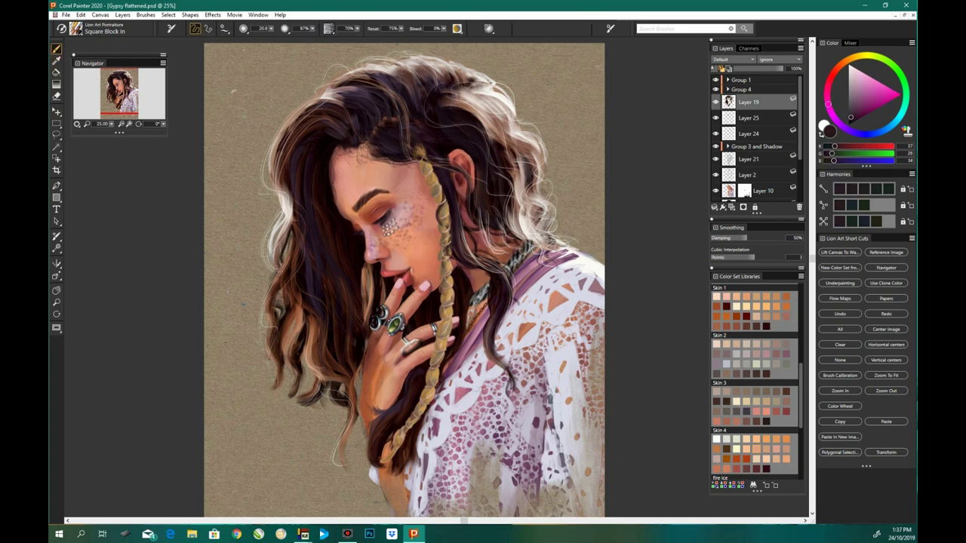
{"action": "scroll", "coordinate": [414, 323], "scroll_direction": "down", "scroll_amount": 3}
{"action": "left_click", "coordinate": [414, 323], "text": "alt"}
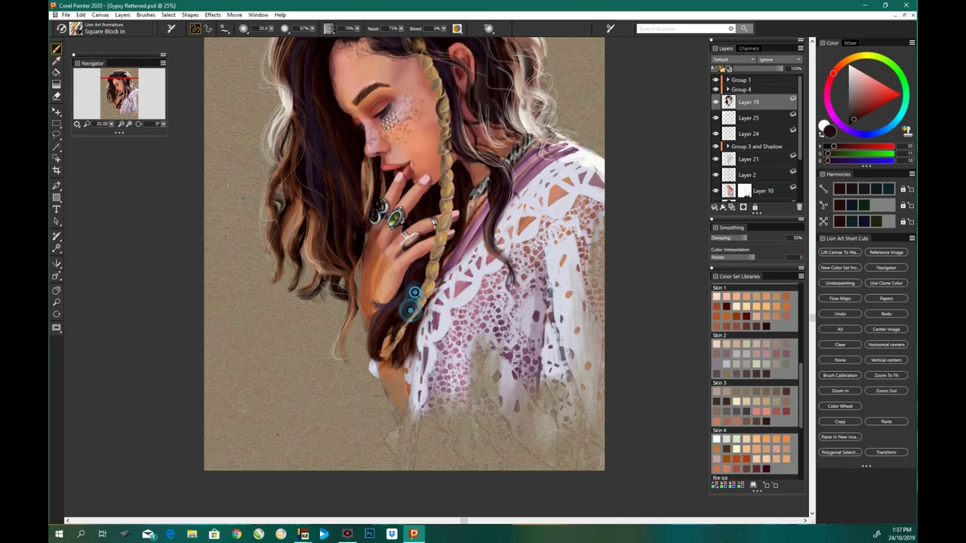
{"action": "left_click", "coordinate": [411, 354], "text": "alt"}
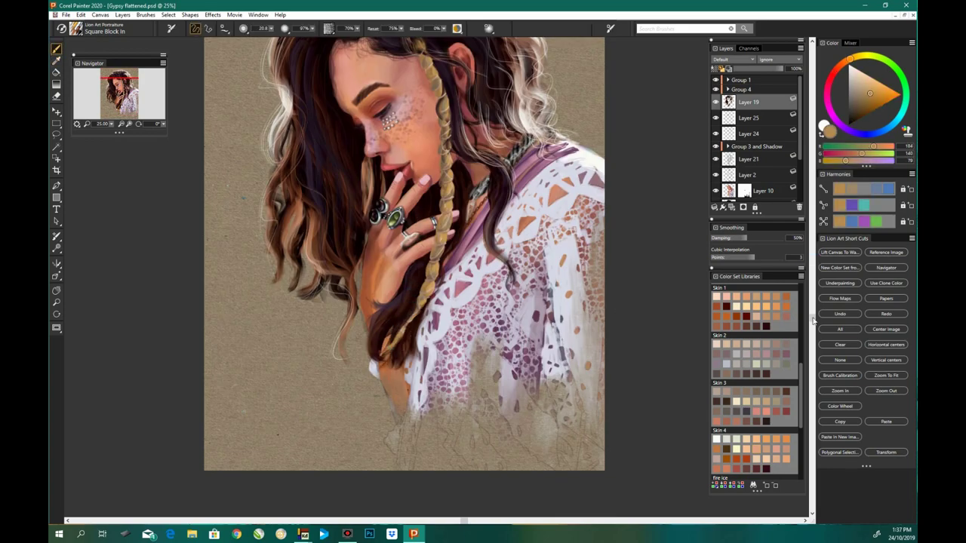
{"action": "scroll", "coordinate": [490, 181], "scroll_direction": "up", "scroll_amount": 2}
{"action": "left_click", "coordinate": [490, 181], "text": "alt"}
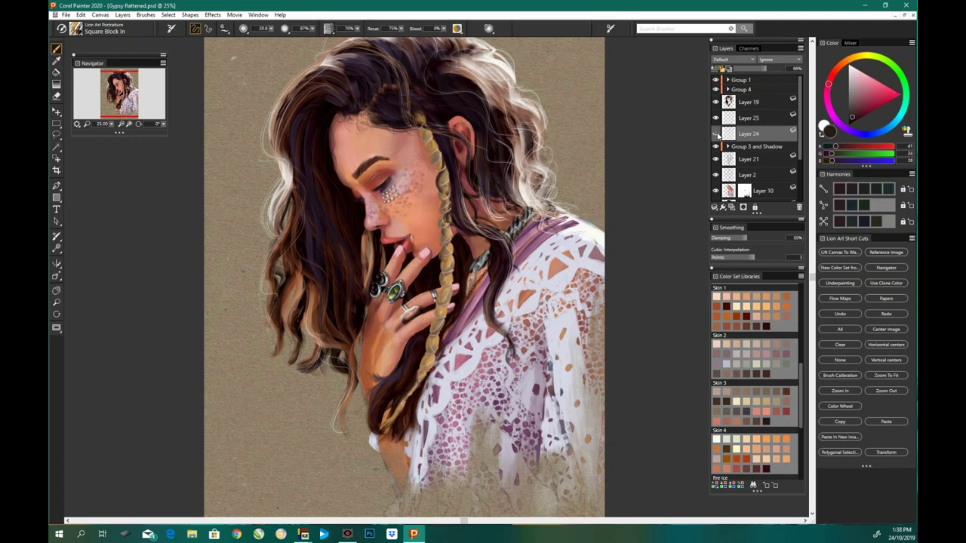
Step: Delete the Multiply Layer 21 and move Layer 25 beneath Layer 2
{"action": "left_click", "coordinate": [719, 160]}
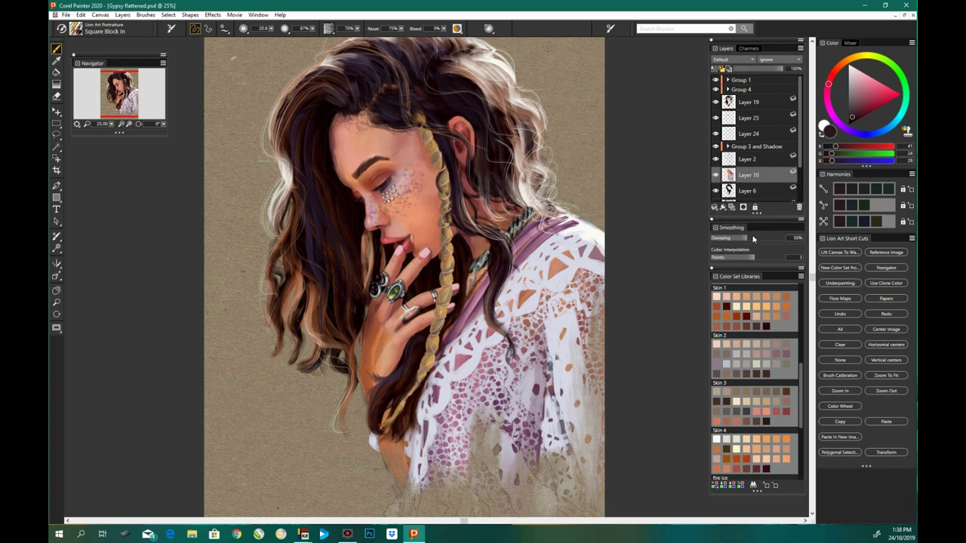
{"action": "key", "text": "Delete"}
{"action": "left_click", "coordinate": [718, 127]}
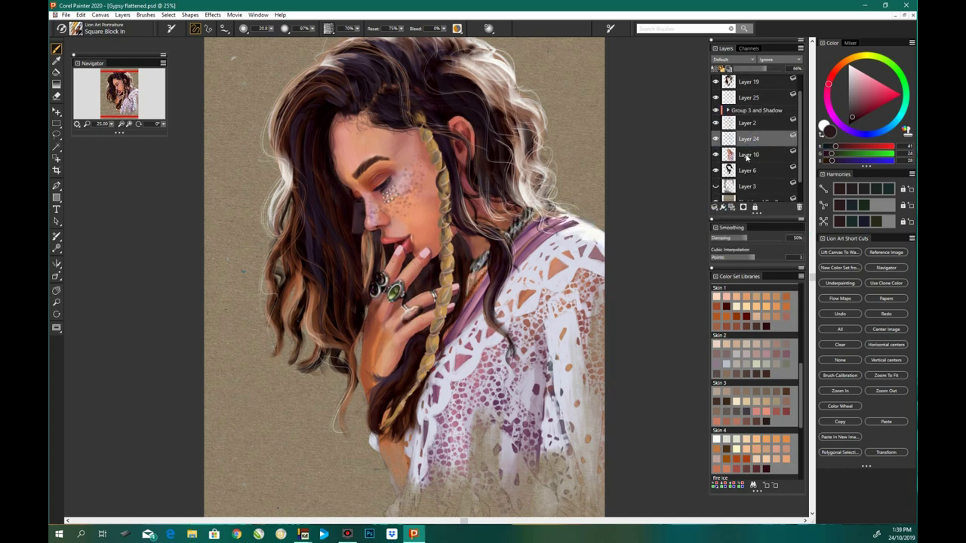
{"action": "left_click_drag", "start_coordinate": [750, 113], "coordinate": [751, 158]}
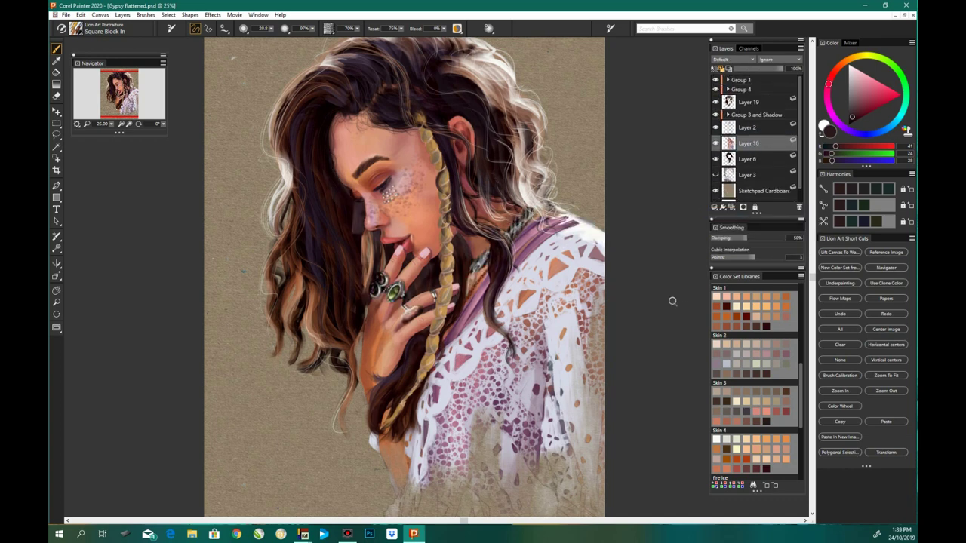
{"action": "key", "text": "ctrl+minus"}
{"action": "key", "text": "ctrl+minus"}
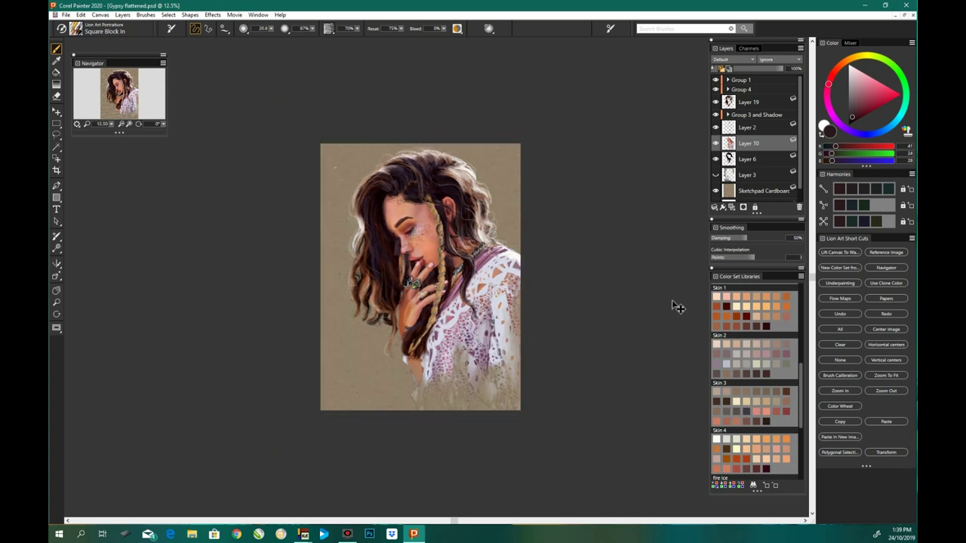
{"action": "key", "text": "ctrl+plus"}
{"action": "key", "text": "ctrl+plus"}
{"action": "left_click", "coordinate": [75, 28]}
{"action": "scroll", "coordinate": [172, 241], "scroll_direction": "down", "scroll_amount": 1}
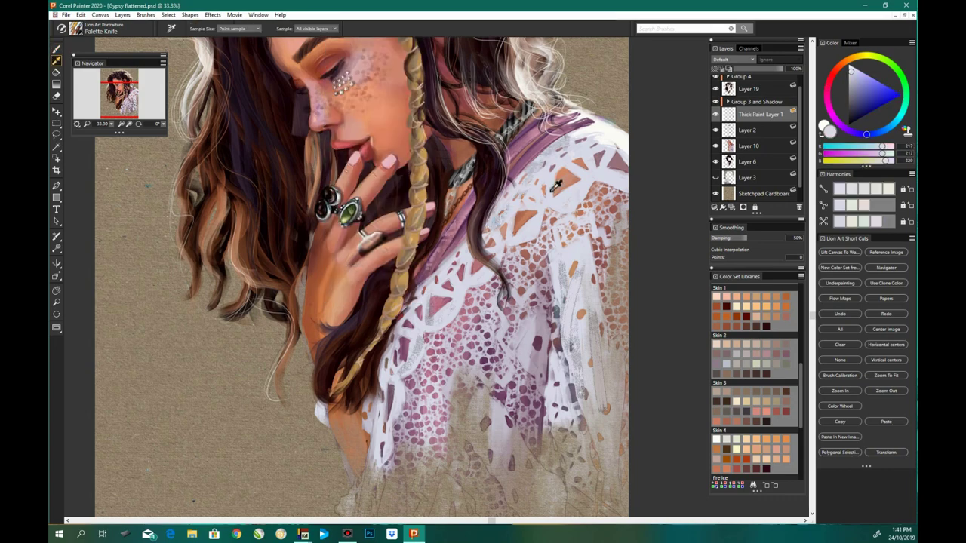
Step: Pick muted and lighter lavender paint colours from the painting
{"action": "left_click", "coordinate": [449, 396], "text": "alt"}
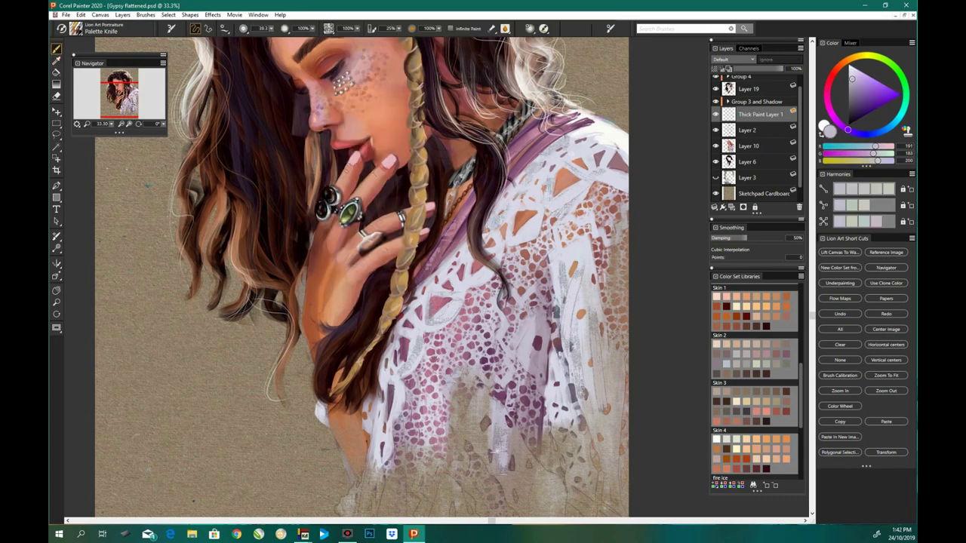
{"action": "left_click", "coordinate": [528, 363], "text": "alt"}
{"action": "key", "text": "ctrl+minus"}
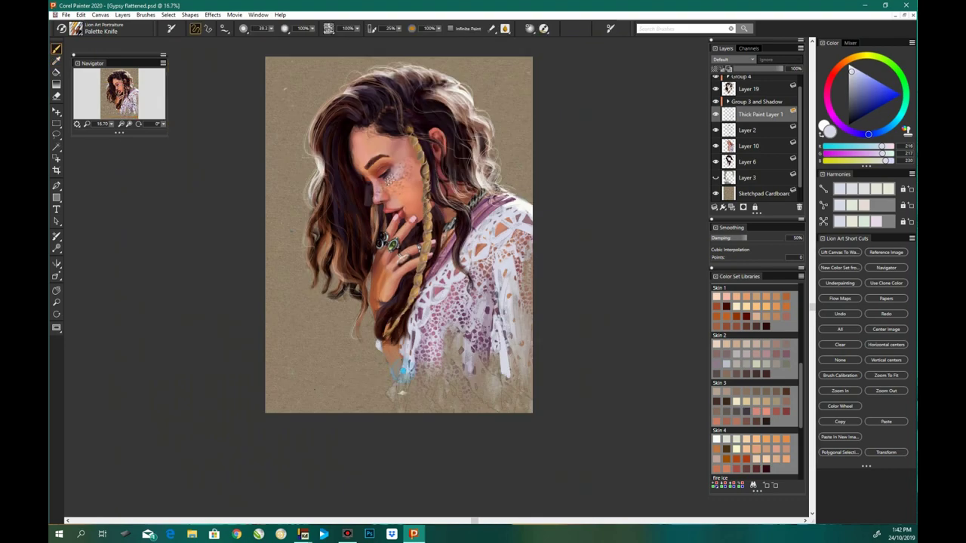
{"action": "key", "text": "ctrl+plus"}
{"action": "left_click", "coordinate": [574, 270], "text": "alt"}
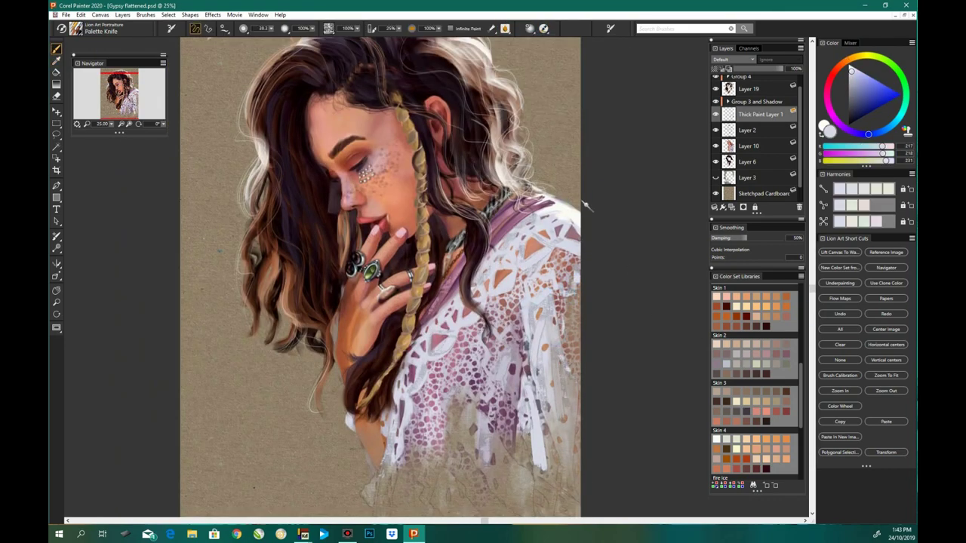
Step: Drag Thick Paint Layer 1 to the top and load the Speckle Soft Edge Eraser
{"action": "left_click_drag", "start_coordinate": [800, 121], "coordinate": [754, 81]}
{"action": "left_click", "coordinate": [76, 29]}
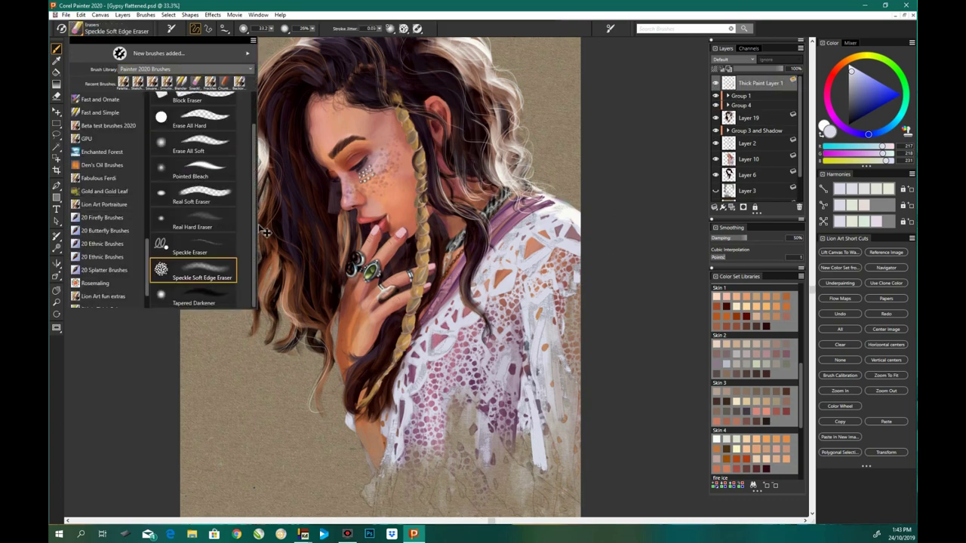
{"action": "left_click", "coordinate": [204, 269]}
{"action": "key", "text": "ctrl+plus"}
{"action": "left_click_drag", "start_coordinate": [637, 361], "coordinate": [539, 345]}
Step: Choose the Thick Paint Palette Knife Eraser brush and zoom out to the whole figure
{"action": "left_click", "coordinate": [75, 28]}
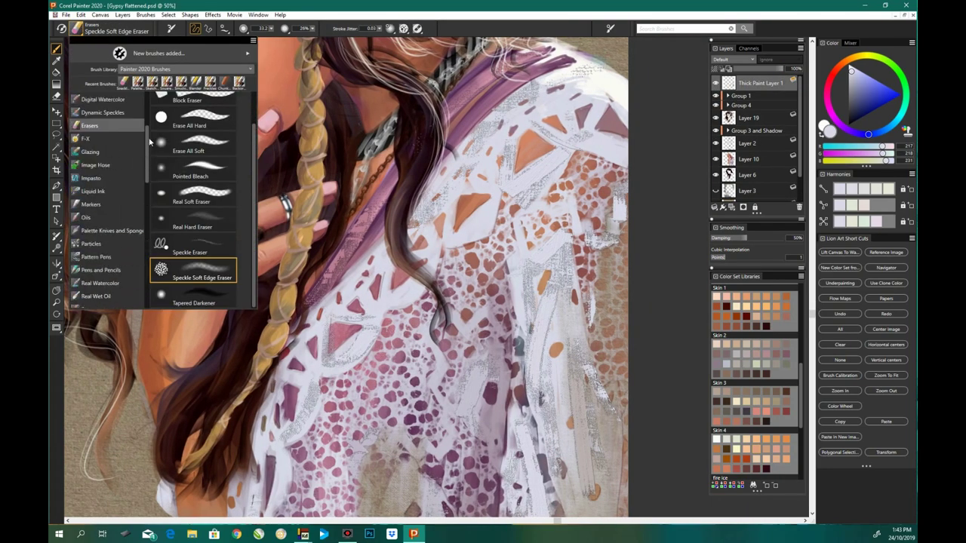
{"action": "left_click", "coordinate": [94, 231]}
{"action": "scroll", "coordinate": [226, 189], "scroll_direction": "down", "scroll_amount": 3}
{"action": "scroll", "coordinate": [226, 189], "scroll_direction": "down", "scroll_amount": 1}
{"action": "left_click", "coordinate": [200, 178]}
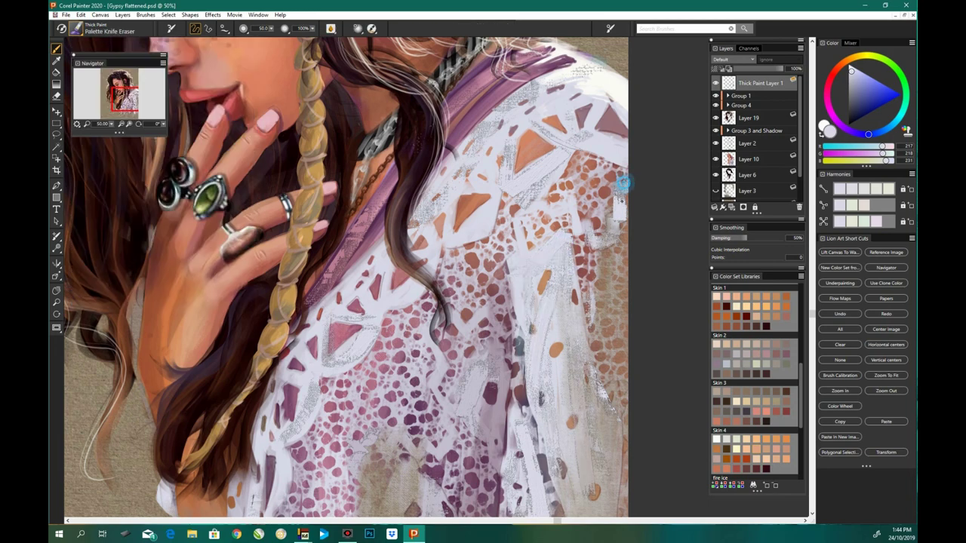
{"action": "scroll", "coordinate": [623, 182], "scroll_direction": "up", "scroll_amount": 2}
{"action": "scroll", "coordinate": [528, 324], "scroll_direction": "down", "scroll_amount": 1}
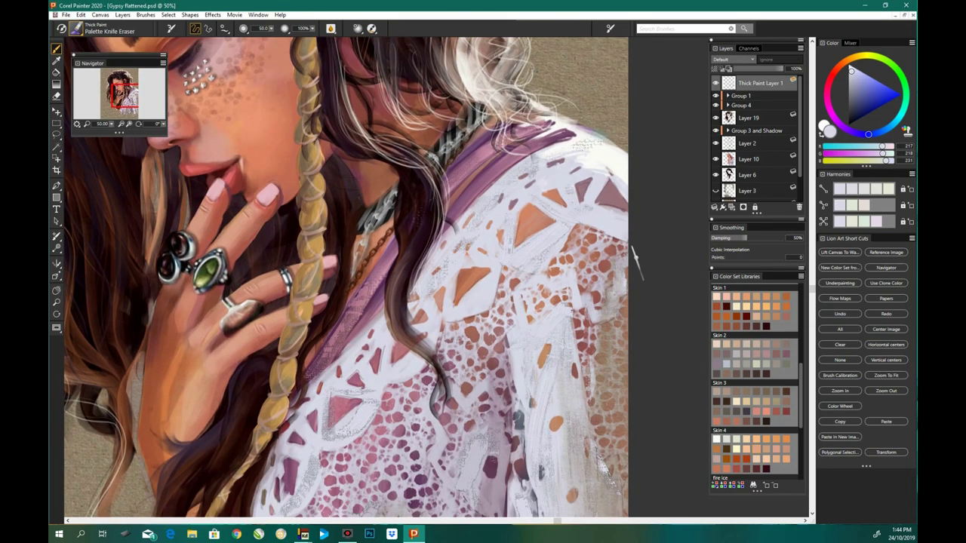
{"action": "scroll", "coordinate": [377, 300], "scroll_direction": "down", "scroll_amount": 2}
{"action": "scroll", "coordinate": [375, 408], "scroll_direction": "down", "scroll_amount": 2}
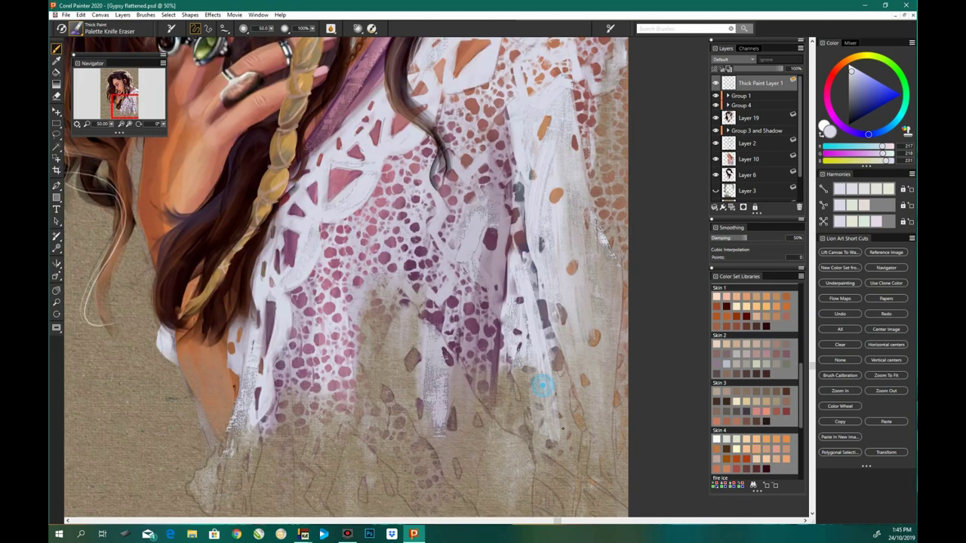
{"action": "key", "text": "ctrl+minus"}
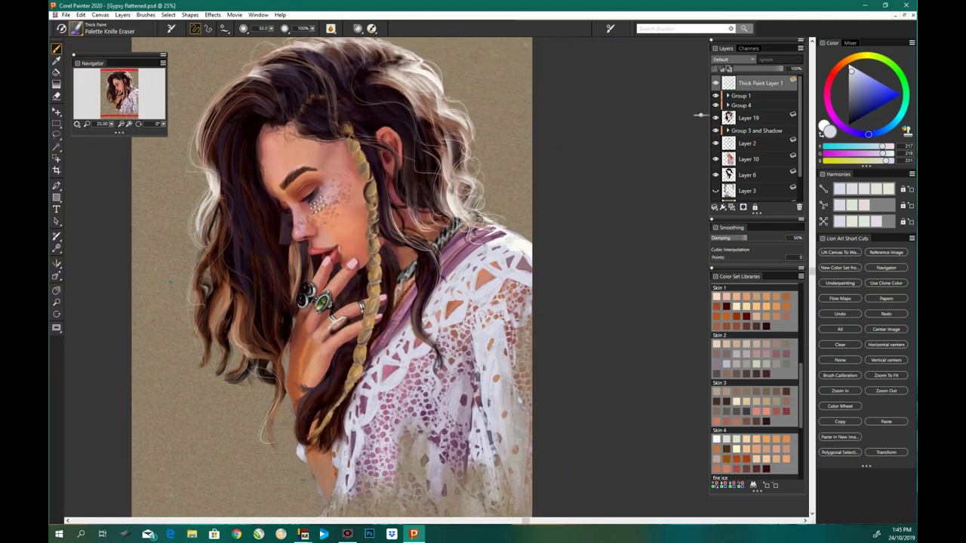
{"action": "left_click", "coordinate": [76, 28]}
{"action": "scroll", "coordinate": [237, 244], "scroll_direction": "down", "scroll_amount": 1}
{"action": "key", "text": "Escape"}
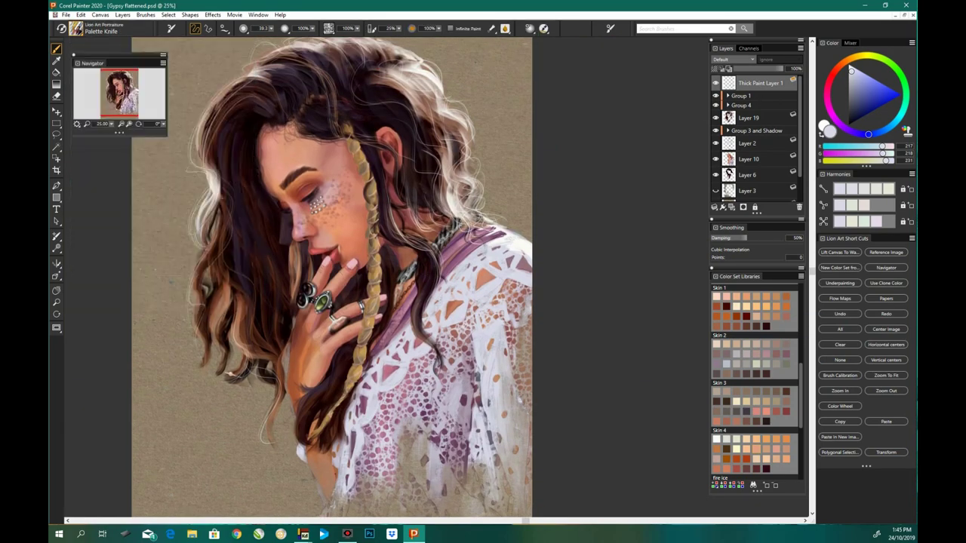
{"action": "key", "text": "ctrl+plus"}
{"action": "left_click", "coordinate": [393, 124], "text": "alt"}
{"action": "left_click_drag", "start_coordinate": [449, 170], "coordinate": [498, 324]}
{"action": "left_click", "coordinate": [422, 140], "text": "alt"}
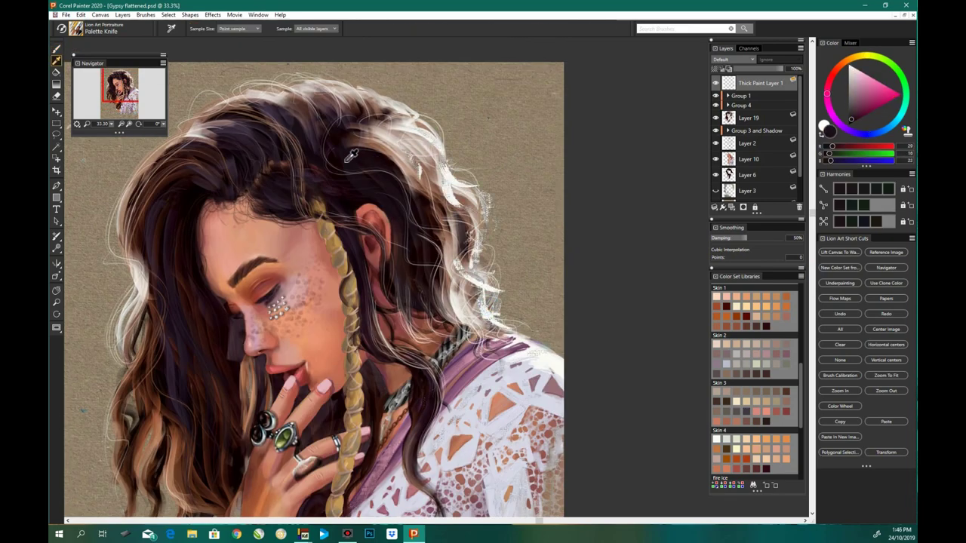
{"action": "left_click_drag", "start_coordinate": [351, 147], "coordinate": [449, 238]}
{"action": "left_click_drag", "start_coordinate": [358, 286], "coordinate": [381, 359]}
{"action": "left_click_drag", "start_coordinate": [419, 392], "coordinate": [411, 505]}
{"action": "left_click", "coordinate": [249, 87], "text": "alt"}
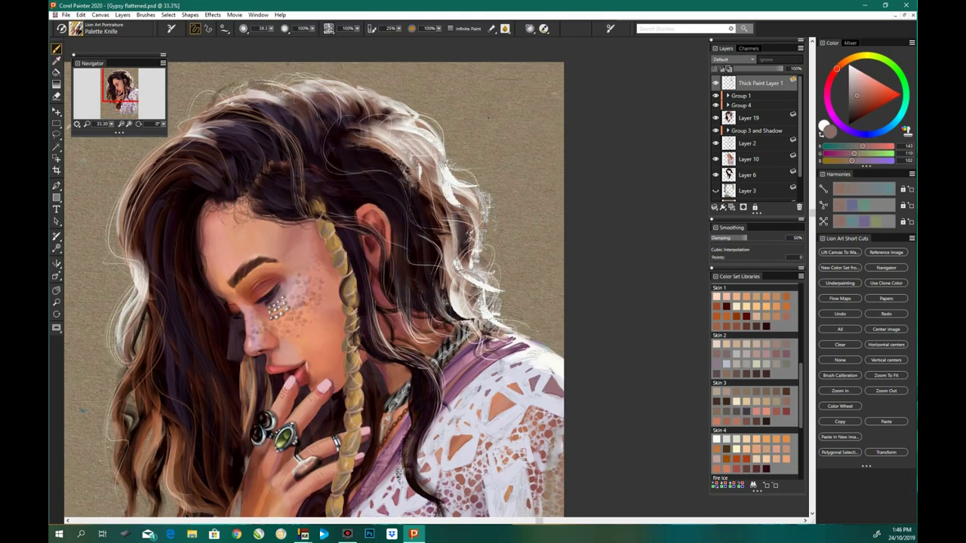
{"action": "left_click_drag", "start_coordinate": [223, 94], "coordinate": [353, 75]}
{"action": "mouse_move", "coordinate": [204, 113]}
{"action": "left_mouse_down"}
{"action": "mouse_move", "coordinate": [153, 166]}
{"action": "mouse_move", "coordinate": [121, 264]}
{"action": "left_mouse_up"}
{"action": "left_click", "coordinate": [155, 166], "text": "alt"}
{"action": "left_click_drag", "start_coordinate": [154, 185], "coordinate": [124, 290]}
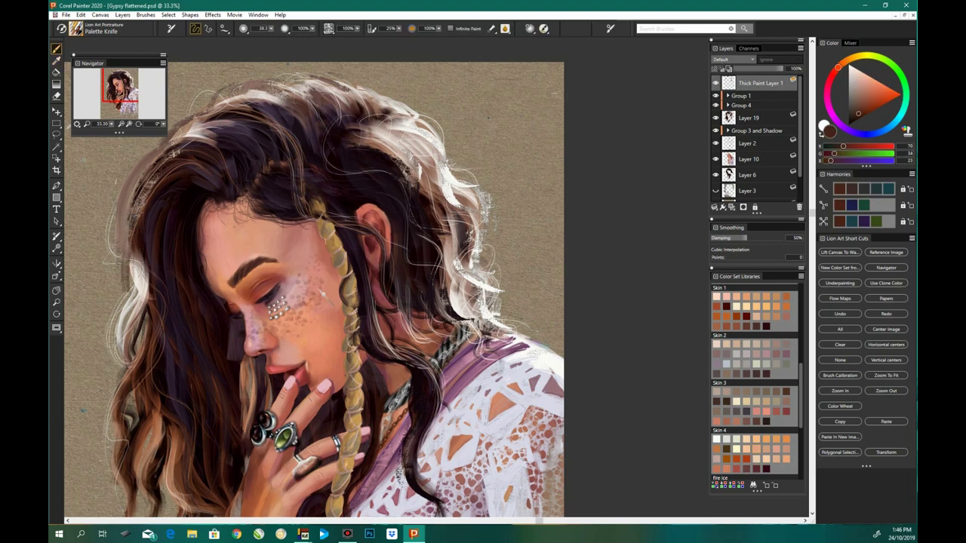
{"action": "key", "text": "ctrl+minus"}
{"action": "key", "text": "b"}
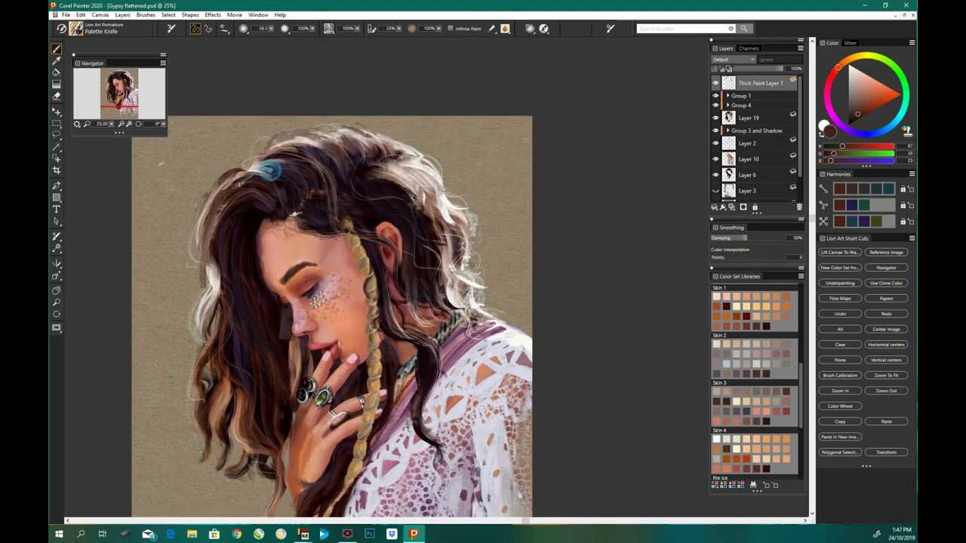
{"action": "key", "text": "ctrl+minus"}
{"action": "left_click", "coordinate": [417, 279], "text": "alt"}
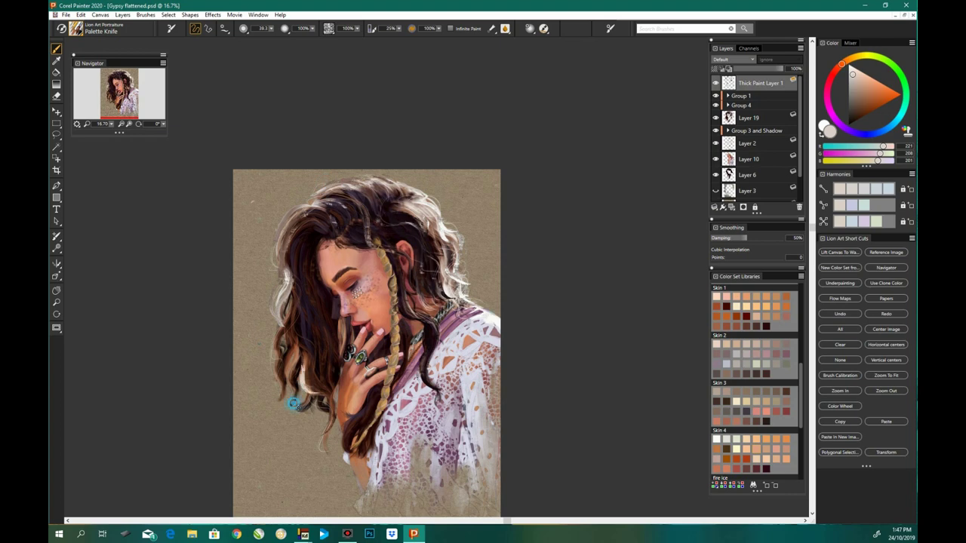
{"action": "key", "text": "ctrl+plus"}
{"action": "key", "text": "ctrl+plus"}
{"action": "left_click", "coordinate": [290, 377], "text": "alt"}
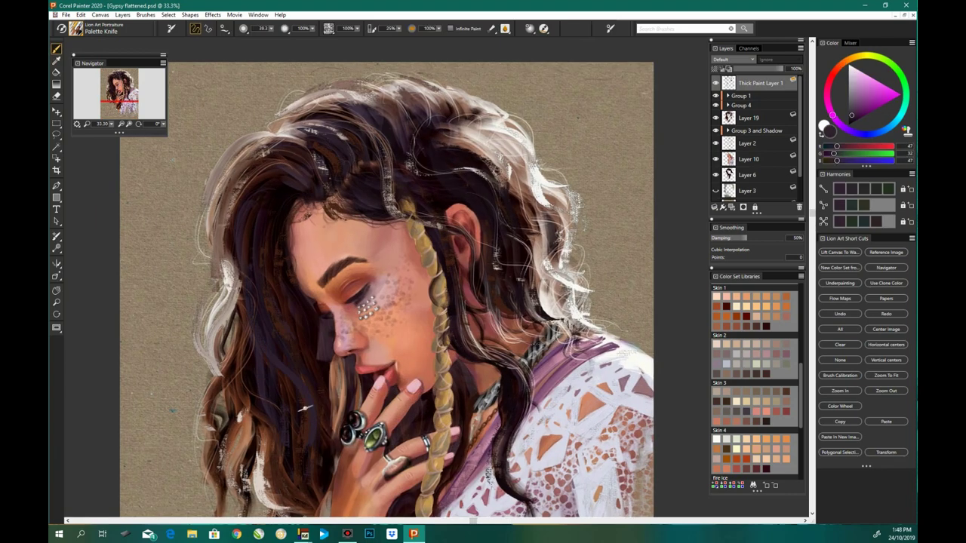
{"action": "key", "text": "ctrl+minus"}
{"action": "key", "text": "ctrl+minus"}
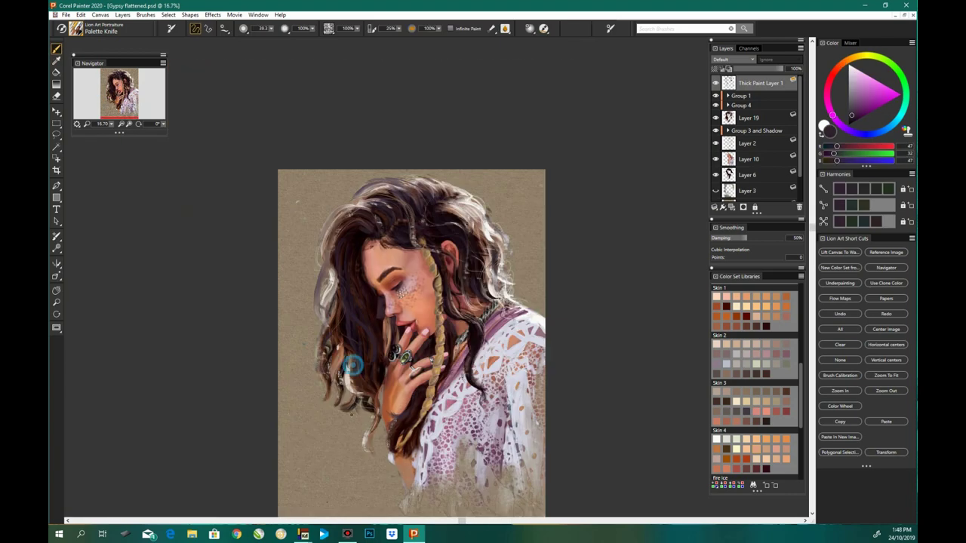
{"action": "key", "text": "ctrl+plus"}
{"action": "scroll", "coordinate": [755, 135], "scroll_direction": "down", "scroll_amount": 2}
{"action": "left_click", "coordinate": [748, 130]}
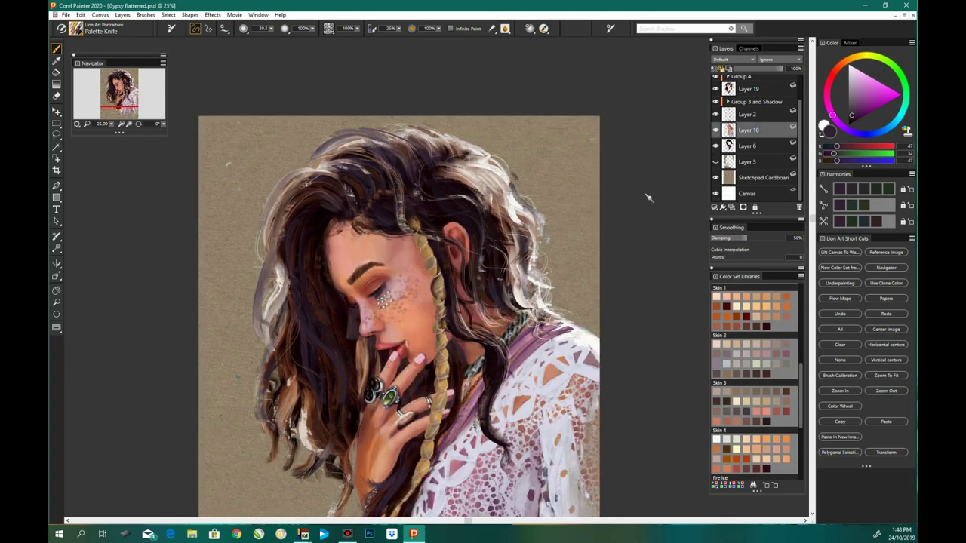
{"action": "key", "text": "ctrl+plus"}
{"action": "left_click_drag", "start_coordinate": [276, 341], "coordinate": [266, 401]}
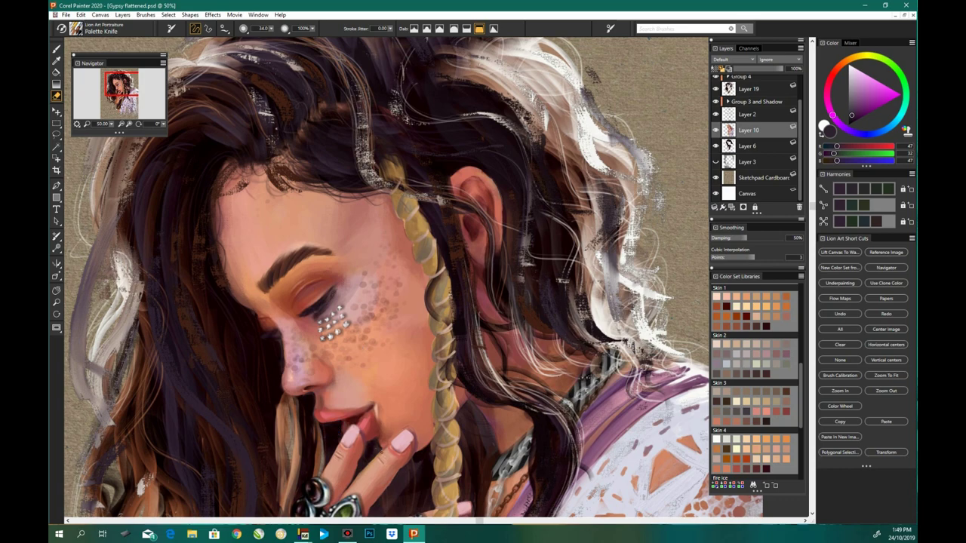
{"action": "scroll", "coordinate": [418, 463], "scroll_direction": "down", "scroll_amount": 3}
{"action": "scroll", "coordinate": [393, 422], "scroll_direction": "down", "scroll_amount": 1}
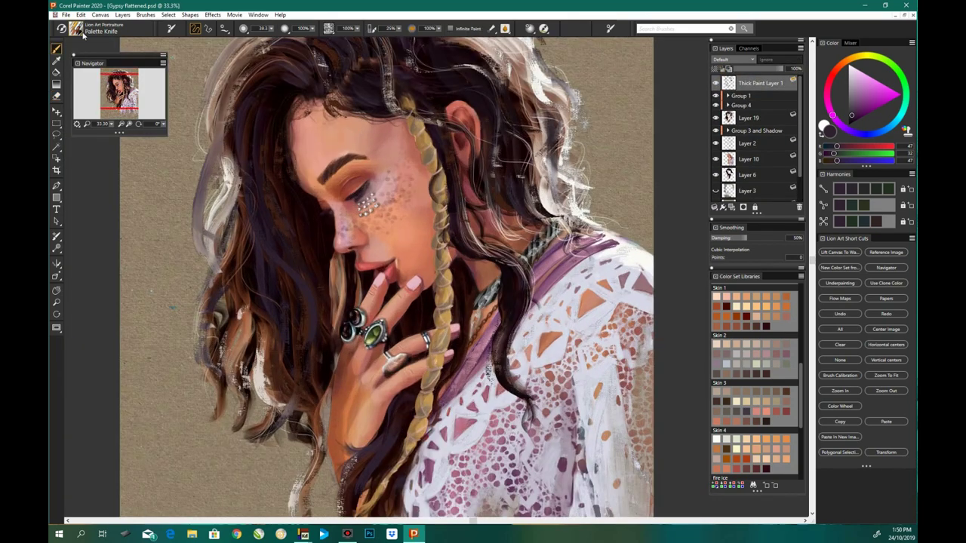
{"action": "left_click", "coordinate": [83, 34]}
{"action": "key", "text": "ctrl+0"}
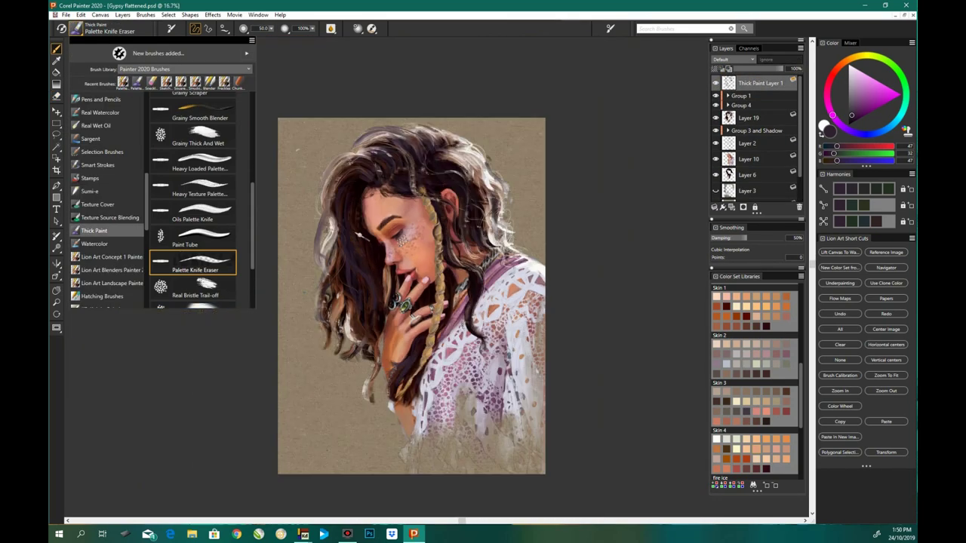
{"action": "left_click", "coordinate": [204, 258]}
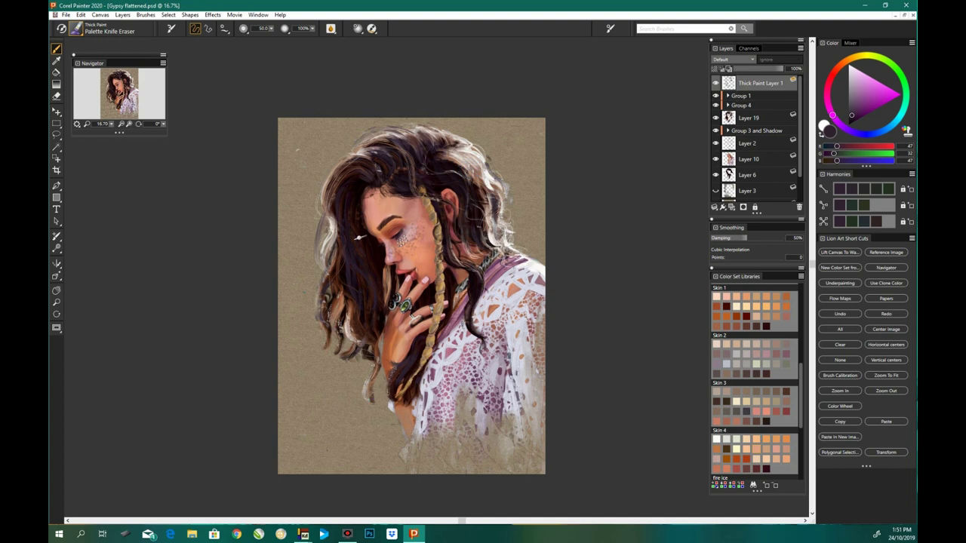
{"action": "key", "text": "ctrl+plus"}
{"action": "key", "text": "ctrl+plus"}
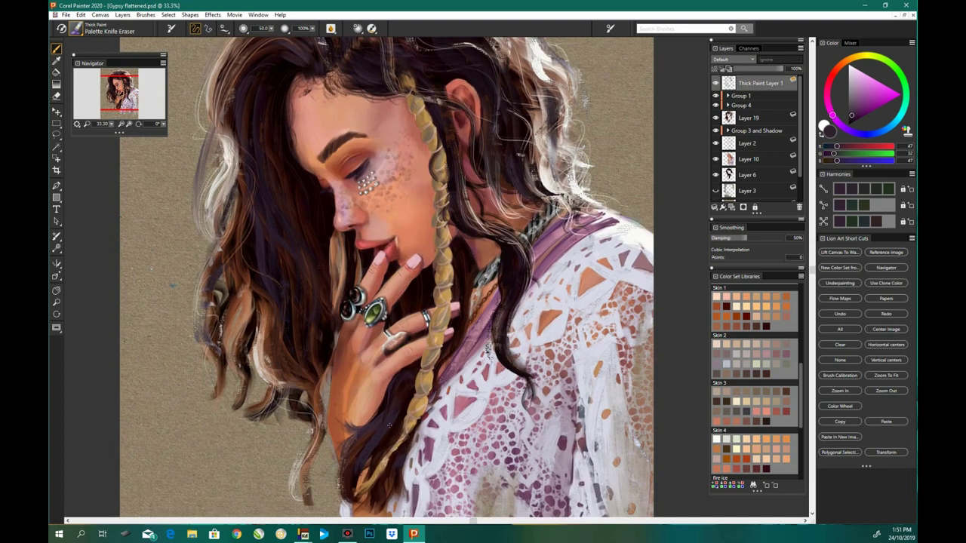
{"action": "scroll", "coordinate": [808, 269], "scroll_direction": "up", "scroll_amount": 2}
{"action": "scroll", "coordinate": [653, 275], "scroll_direction": "up", "scroll_amount": 1}
{"action": "scroll", "coordinate": [386, 277], "scroll_direction": "up", "scroll_amount": 2}
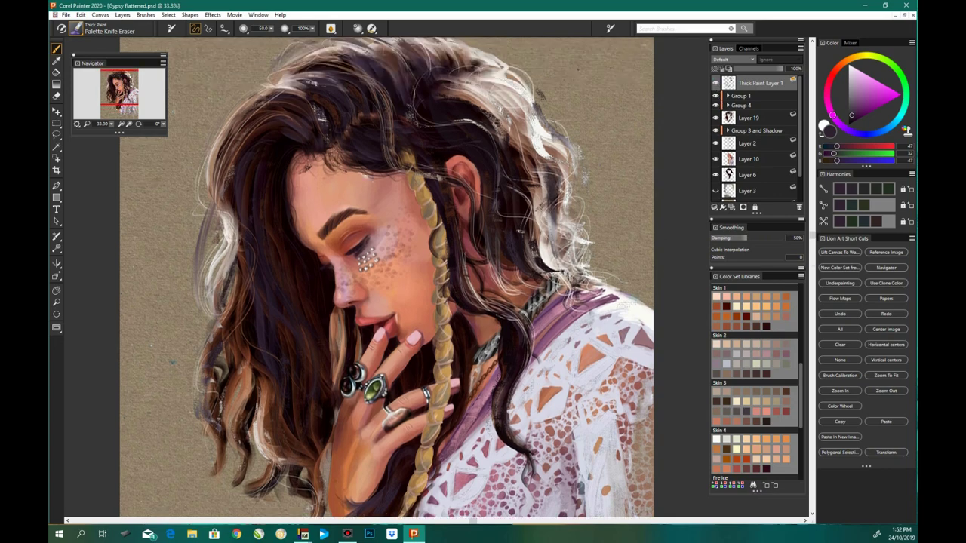
{"action": "left_click", "coordinate": [76, 29]}
{"action": "left_click", "coordinate": [190, 158]}
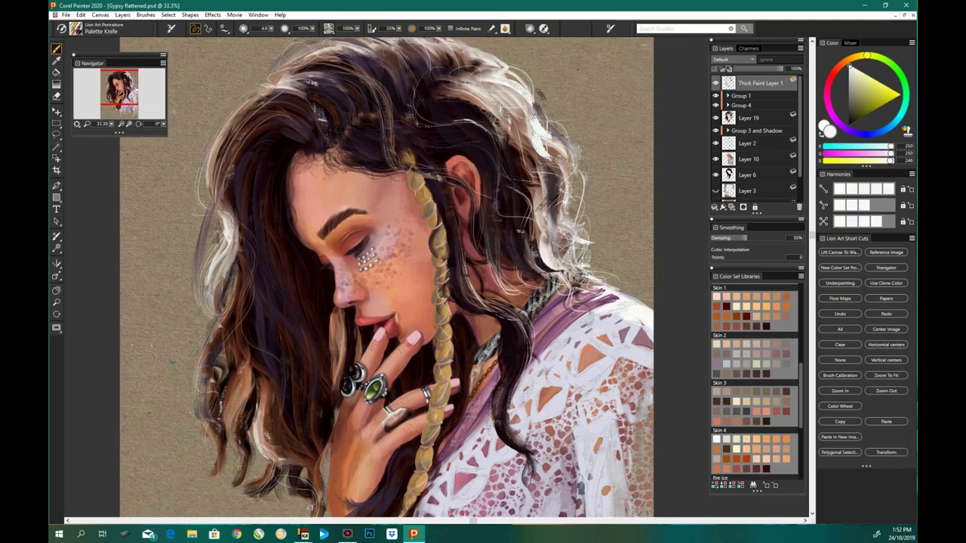
{"action": "scroll", "coordinate": [386, 278], "scroll_direction": "down", "scroll_amount": 2}
{"action": "scroll", "coordinate": [386, 278], "scroll_direction": "down", "scroll_amount": 2}
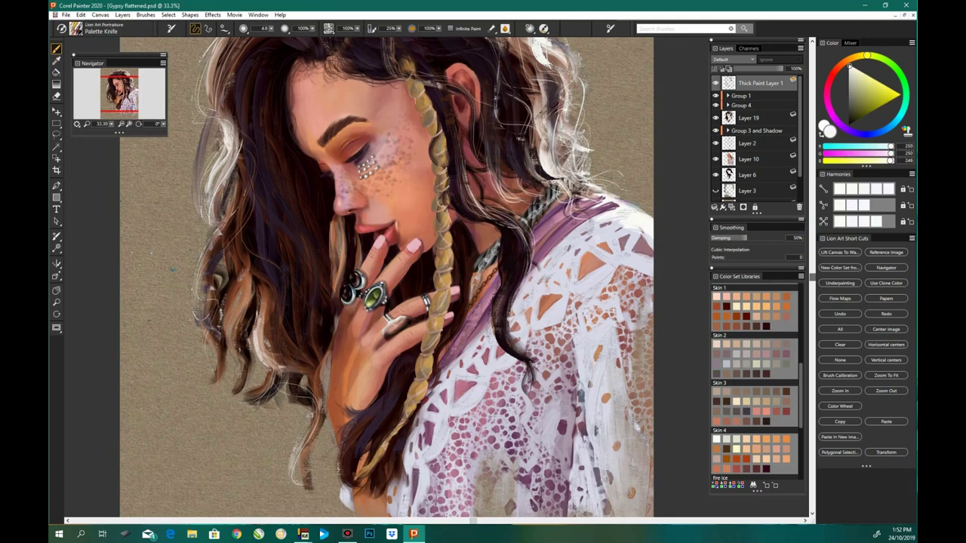
{"action": "left_click", "coordinate": [400, 372], "text": "alt"}
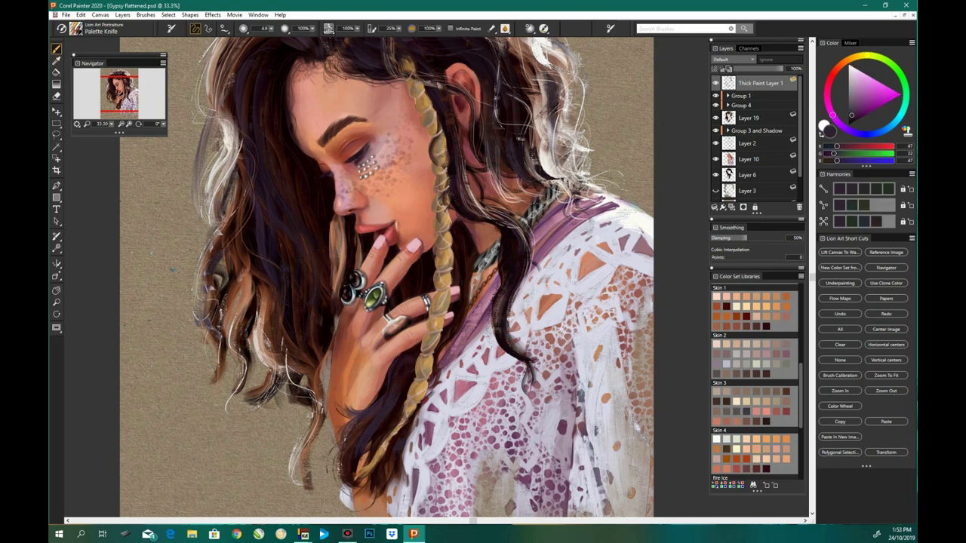
{"action": "scroll", "coordinate": [386, 278], "scroll_direction": "down", "scroll_amount": 2}
{"action": "scroll", "coordinate": [386, 278], "scroll_direction": "up", "scroll_amount": 5}
{"action": "scroll", "coordinate": [441, 383], "scroll_direction": "down", "scroll_amount": 1}
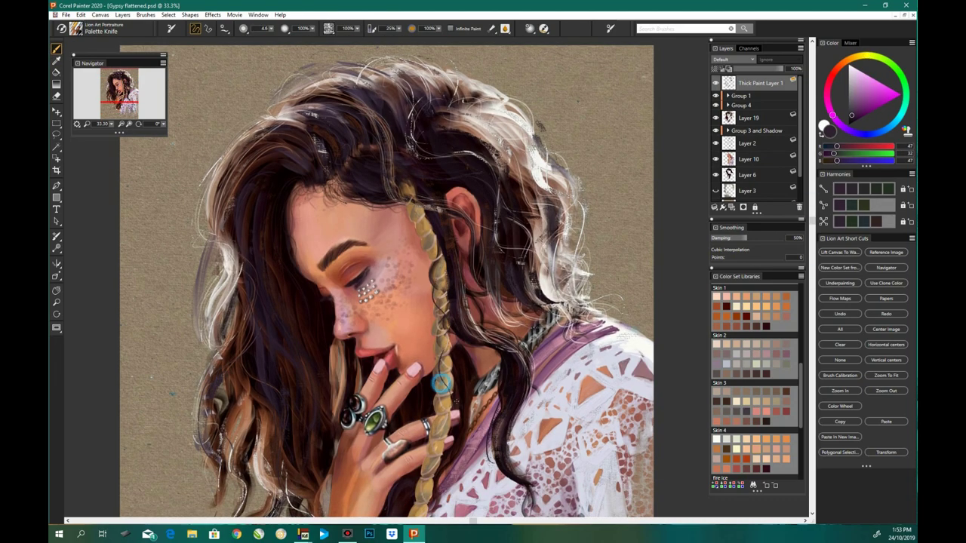
{"action": "left_click", "coordinate": [225, 166], "text": "alt"}
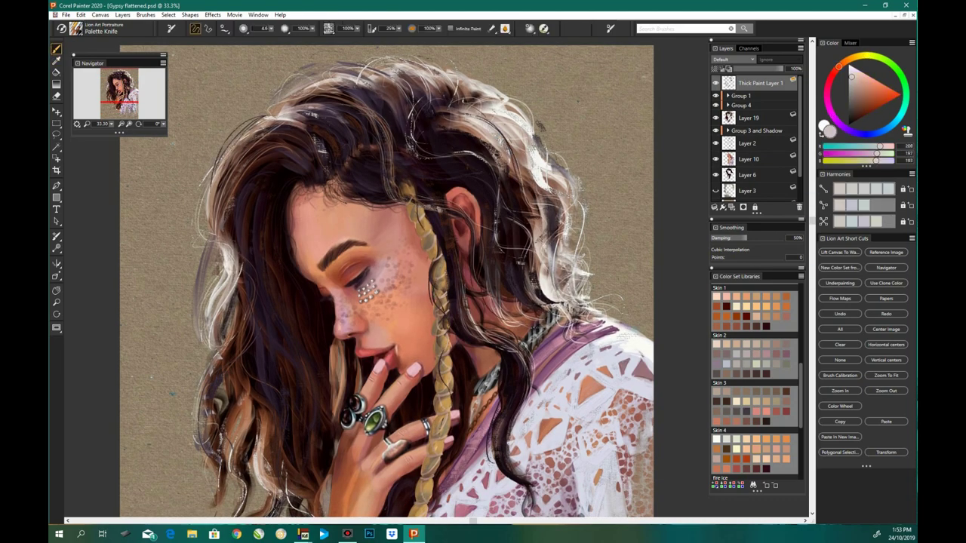
{"action": "scroll", "coordinate": [278, 197], "scroll_direction": "up", "scroll_amount": 1}
{"action": "left_click", "coordinate": [278, 198], "text": "alt"}
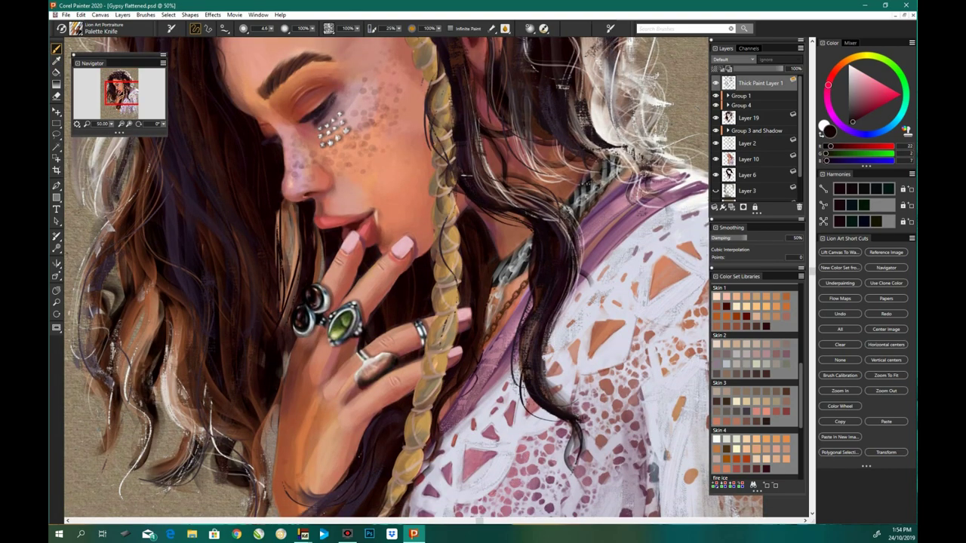
{"action": "scroll", "coordinate": [393, 378], "scroll_direction": "down", "scroll_amount": 2}
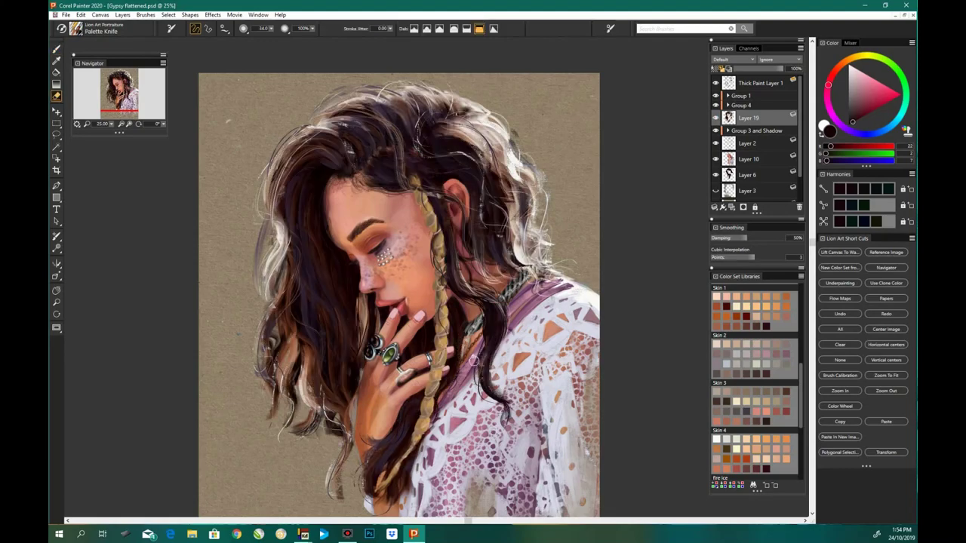
{"action": "left_click", "coordinate": [758, 83]}
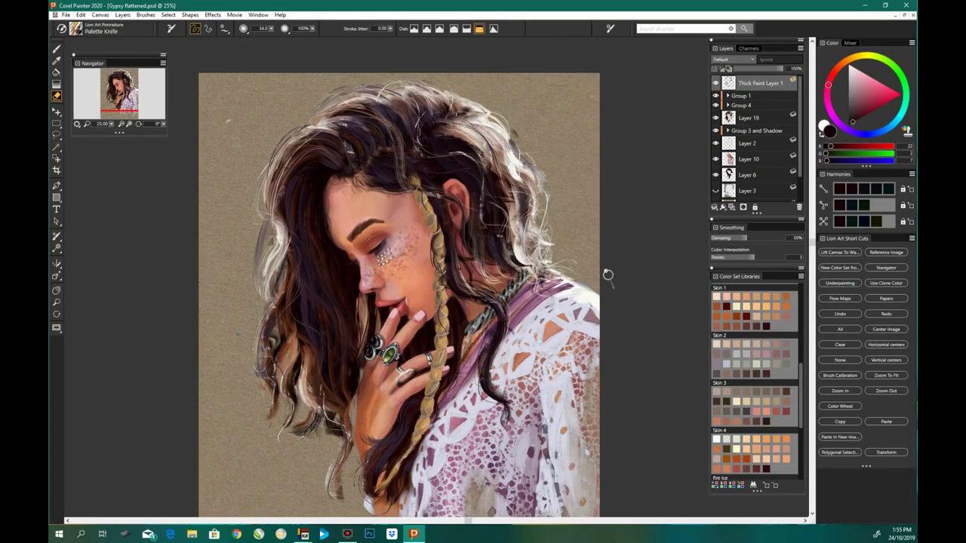
{"action": "scroll", "coordinate": [523, 260], "scroll_direction": "down", "scroll_amount": 1}
{"action": "scroll", "coordinate": [419, 268], "scroll_direction": "up", "scroll_amount": 2}
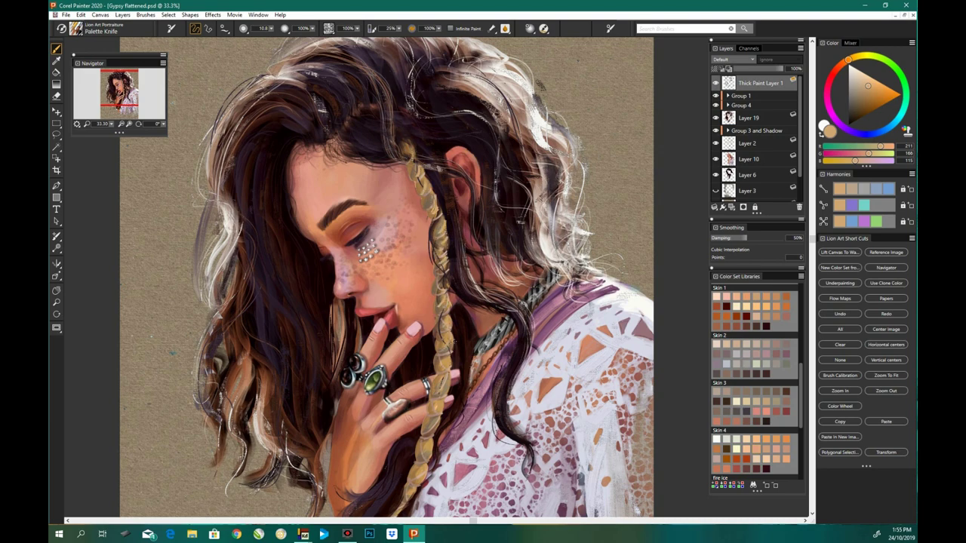
{"action": "scroll", "coordinate": [438, 417], "scroll_direction": "up", "scroll_amount": 1}
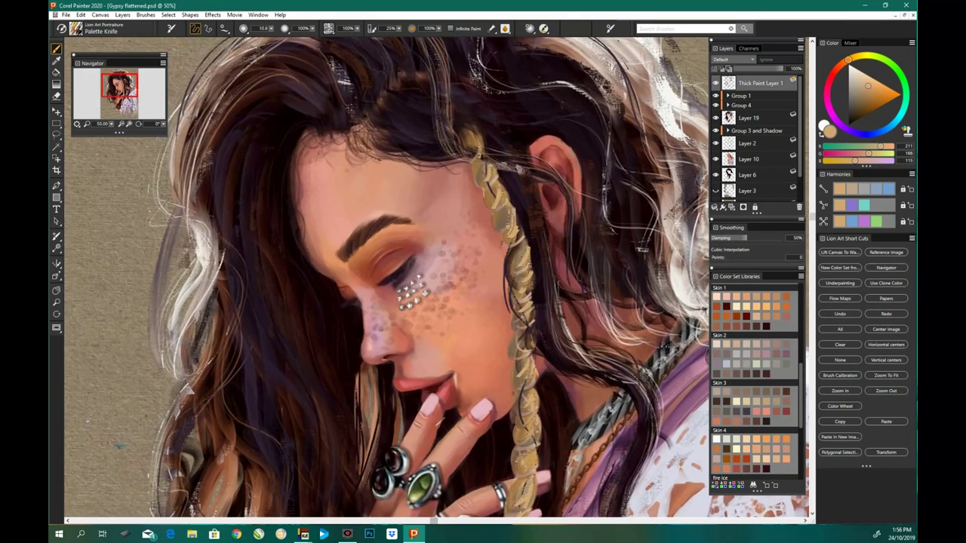
Step: Paint skin-tone strokes across the forehead, sampling pink and deep red tones from the face
{"action": "mouse_move", "coordinate": [321, 150]}
{"action": "left_mouse_down"}
{"action": "mouse_move", "coordinate": [326, 246]}
{"action": "mouse_move", "coordinate": [393, 191]}
{"action": "left_mouse_up"}
{"action": "left_click", "coordinate": [410, 192], "text": "alt"}
{"action": "left_click", "coordinate": [479, 226], "text": "alt"}
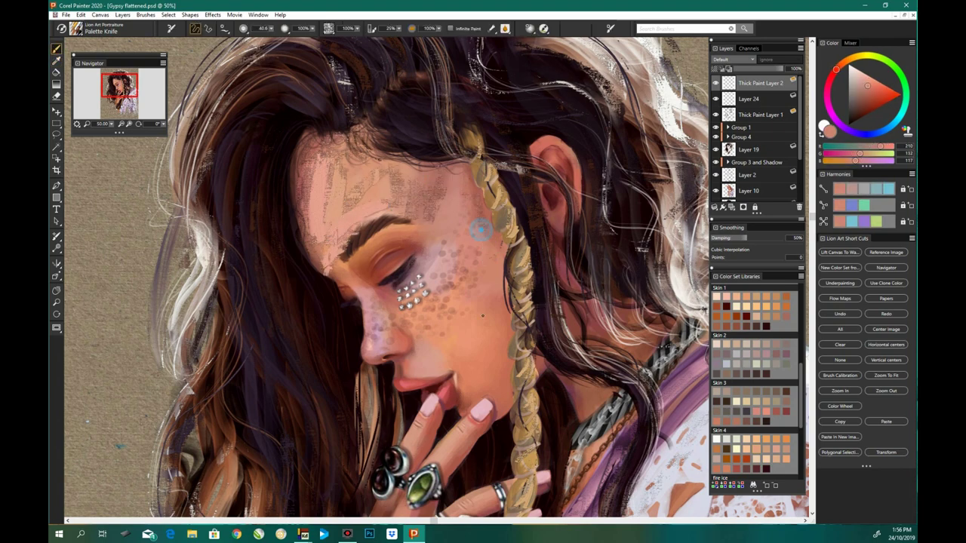
{"action": "left_click", "coordinate": [553, 142], "text": "alt"}
{"action": "left_click", "coordinate": [558, 221], "text": "alt"}
{"action": "left_click", "coordinate": [641, 348], "text": "alt"}
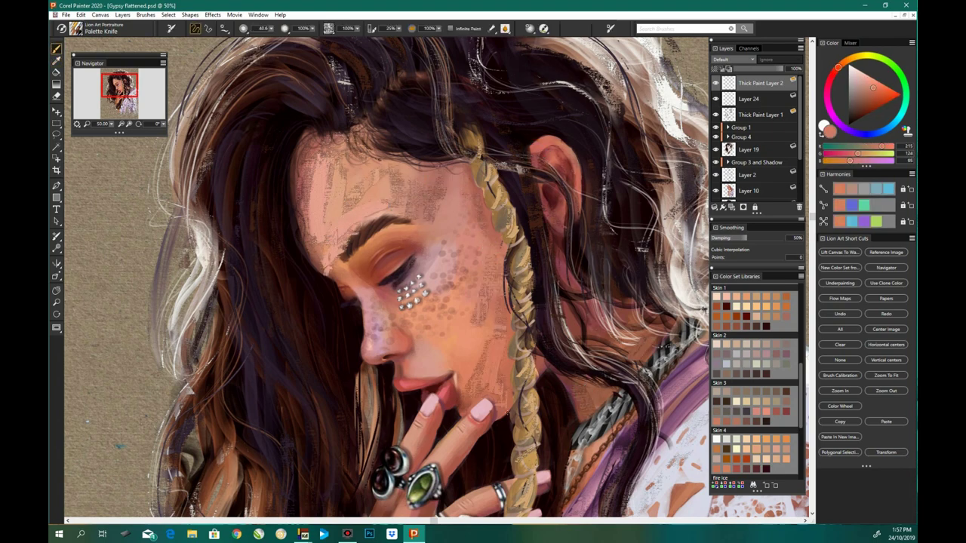
{"action": "left_click", "coordinate": [430, 375], "text": "alt"}
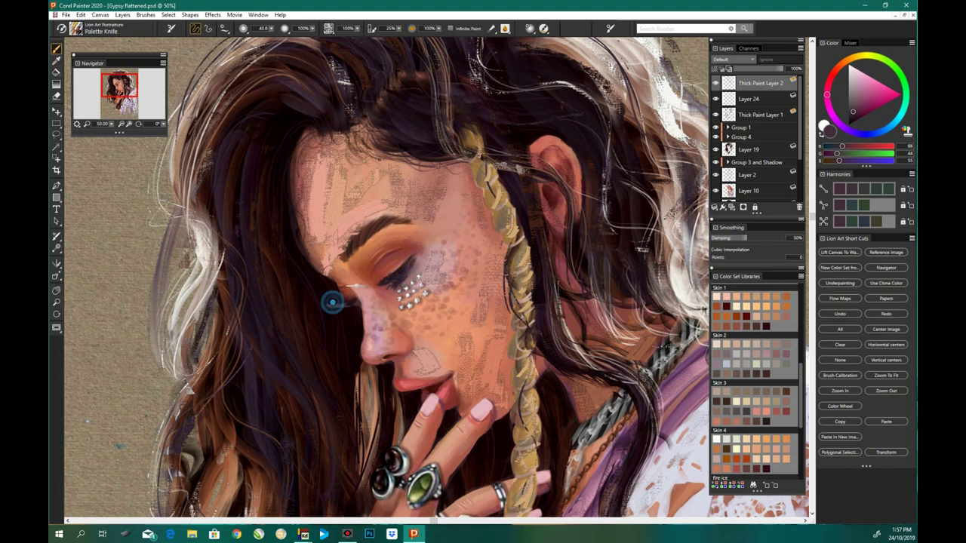
{"action": "left_click", "coordinate": [369, 283], "text": "alt"}
{"action": "left_click", "coordinate": [402, 340], "text": "alt"}
{"action": "left_click", "coordinate": [404, 381], "text": "alt"}
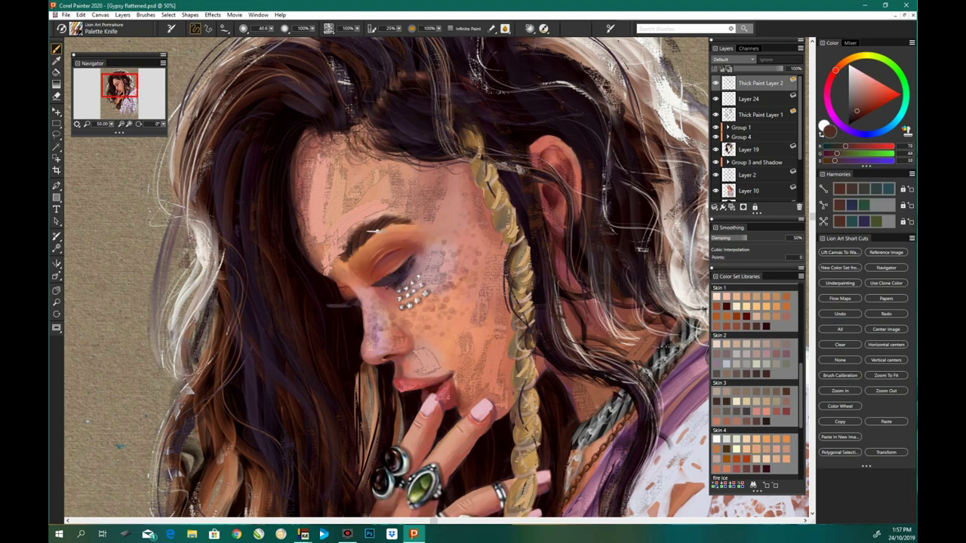
{"action": "left_click", "coordinate": [371, 263], "text": "alt"}
Step: Paint light skin strokes on the hand and lower the paint layer's opacity to about half
{"action": "scroll", "coordinate": [383, 276], "scroll_direction": "down", "scroll_amount": 5}
{"action": "left_click_drag", "start_coordinate": [373, 306], "coordinate": [355, 396]}
{"action": "left_click", "coordinate": [400, 332], "text": "alt"}
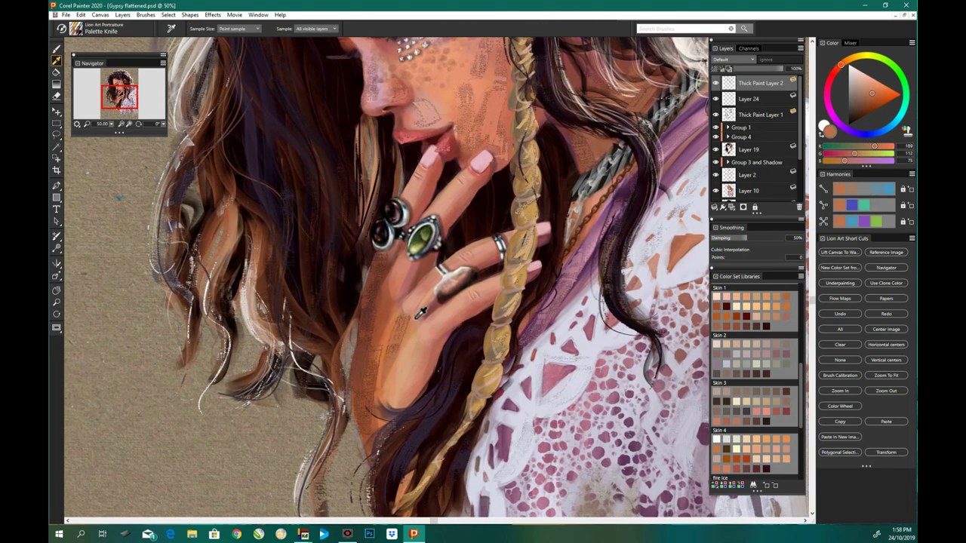
{"action": "left_click_drag", "start_coordinate": [408, 260], "coordinate": [389, 298]}
{"action": "left_click", "coordinate": [432, 240], "text": "alt"}
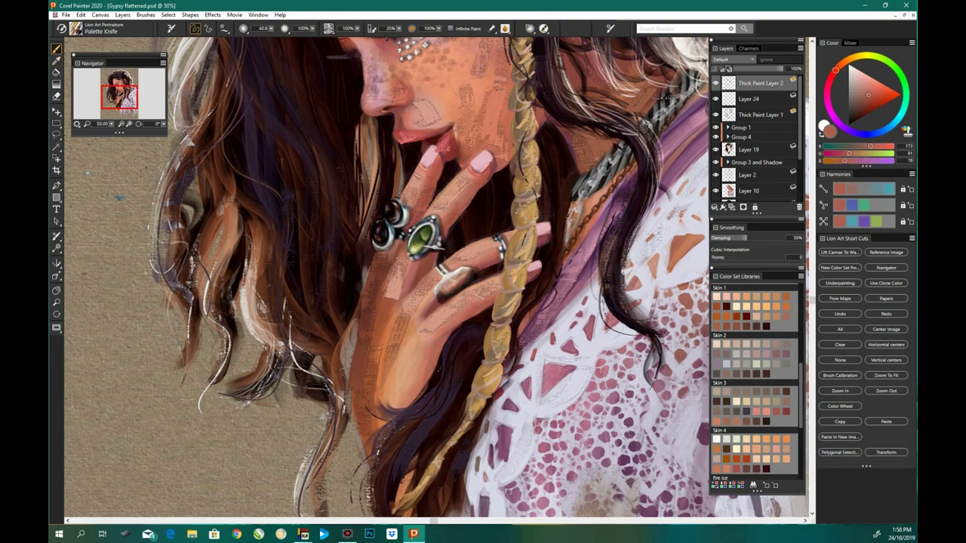
{"action": "left_click", "coordinate": [475, 308], "text": "alt"}
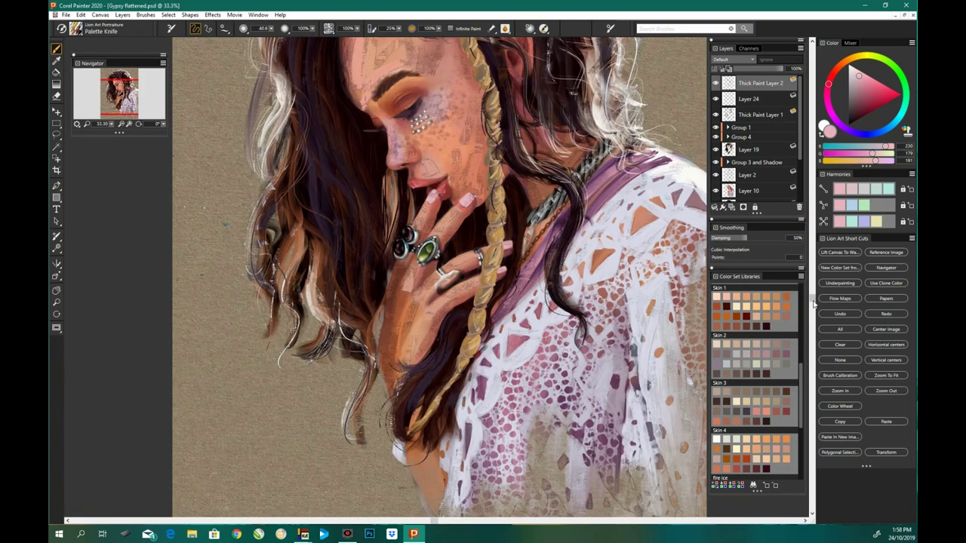
{"action": "key", "text": "ctrl+minus"}
{"action": "left_click", "coordinate": [759, 70]}
Step: Switch to the Thick Paint Grainy Smooth Blender brush and look over the face
{"action": "left_click", "coordinate": [76, 28]}
{"action": "left_click", "coordinate": [94, 244]}
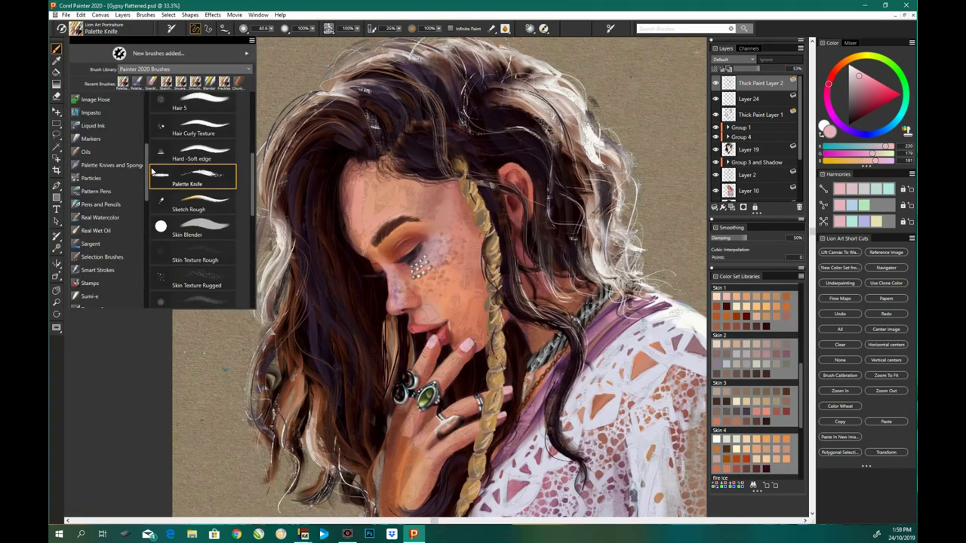
{"action": "left_click", "coordinate": [192, 278]}
{"action": "scroll", "coordinate": [192, 188], "scroll_direction": "up", "scroll_amount": 2}
{"action": "left_click", "coordinate": [193, 162]}
{"action": "key", "text": "ctrl+plus"}
{"action": "key", "text": "ctrl+plus"}
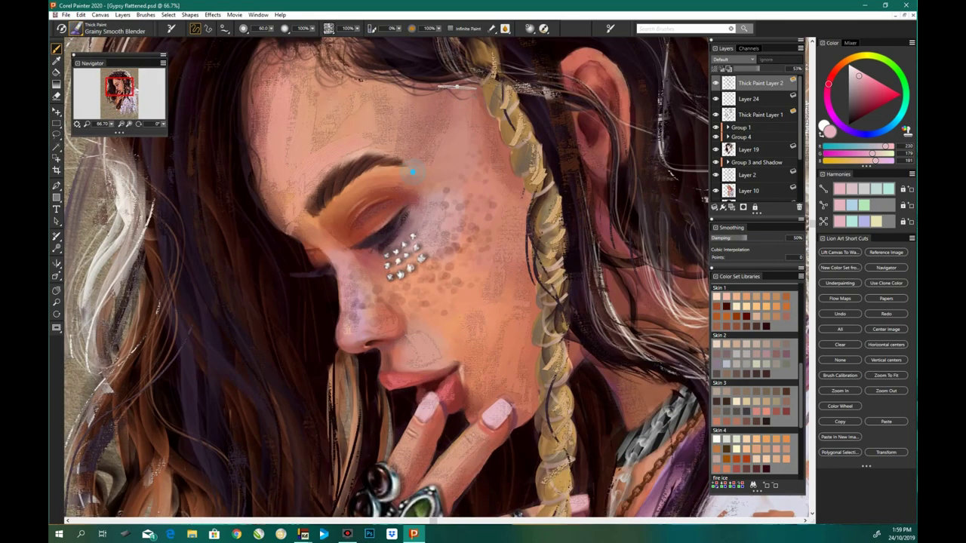
{"action": "scroll", "coordinate": [457, 92], "scroll_direction": "up", "scroll_amount": 3}
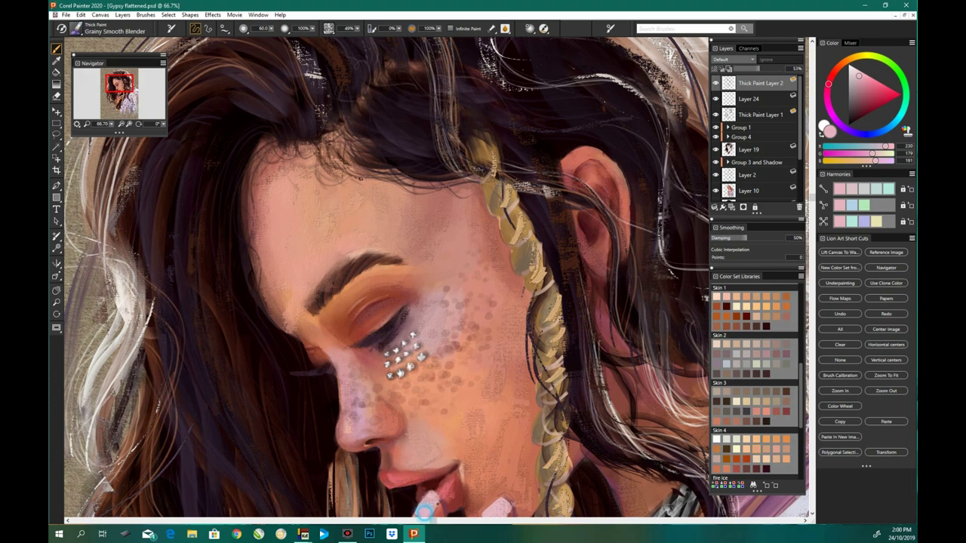
{"action": "scroll", "coordinate": [628, 209], "scroll_direction": "down", "scroll_amount": 5}
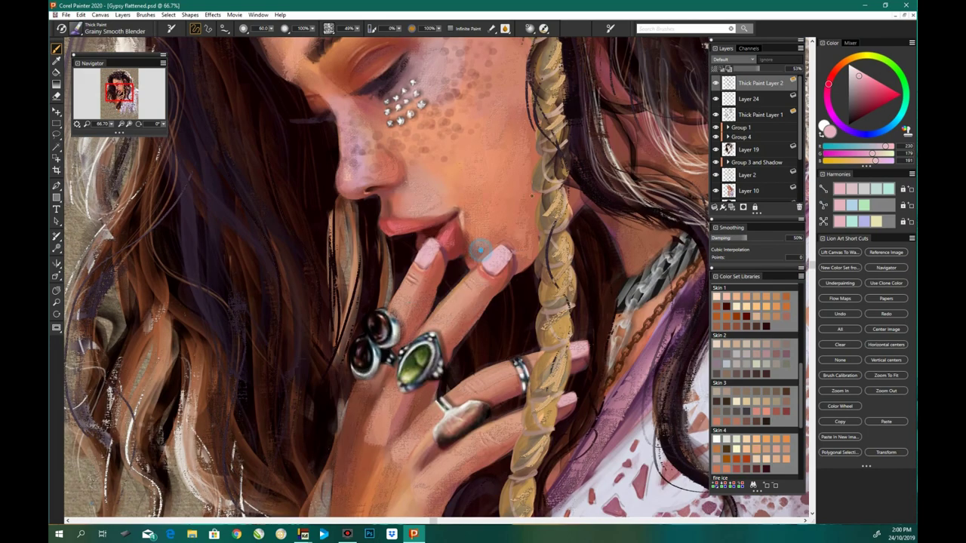
{"action": "scroll", "coordinate": [480, 249], "scroll_direction": "down", "scroll_amount": 4}
{"action": "key", "text": "ctrl+0"}
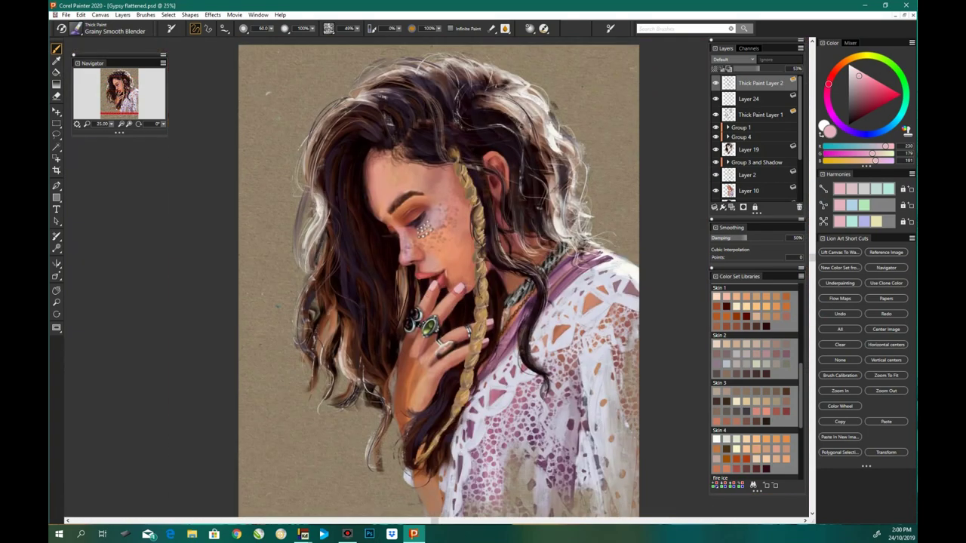
{"action": "key", "text": "ctrl+plus"}
{"action": "key", "text": "ctrl+plus"}
{"action": "key", "text": "ctrl+plus"}
{"action": "scroll", "coordinate": [438, 280], "scroll_direction": "up", "scroll_amount": 2}
{"action": "scroll", "coordinate": [437, 279], "scroll_direction": "up", "scroll_amount": 2}
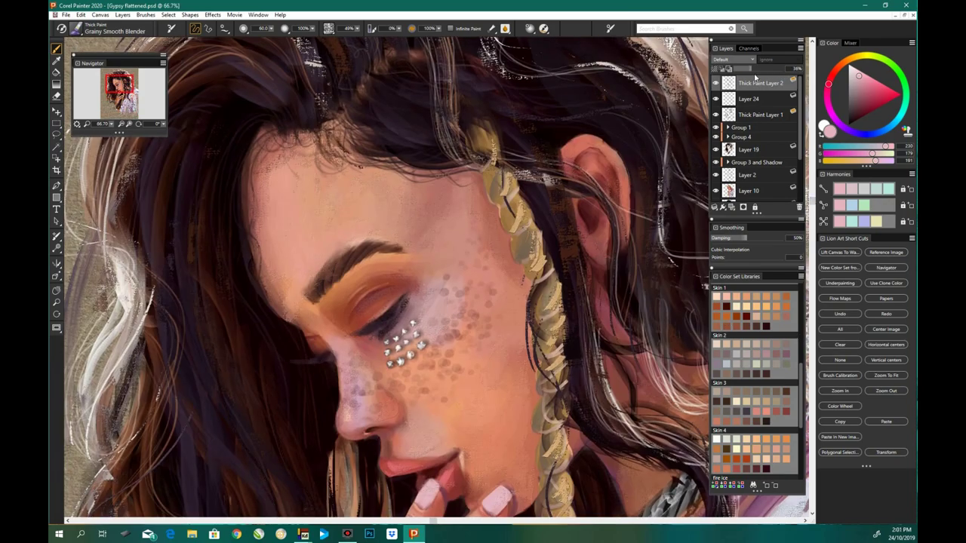
{"action": "key", "text": "ctrl+0"}
{"action": "key", "text": "ctrl+plus"}
{"action": "key", "text": "ctrl+plus"}
{"action": "key", "text": "ctrl+plus"}
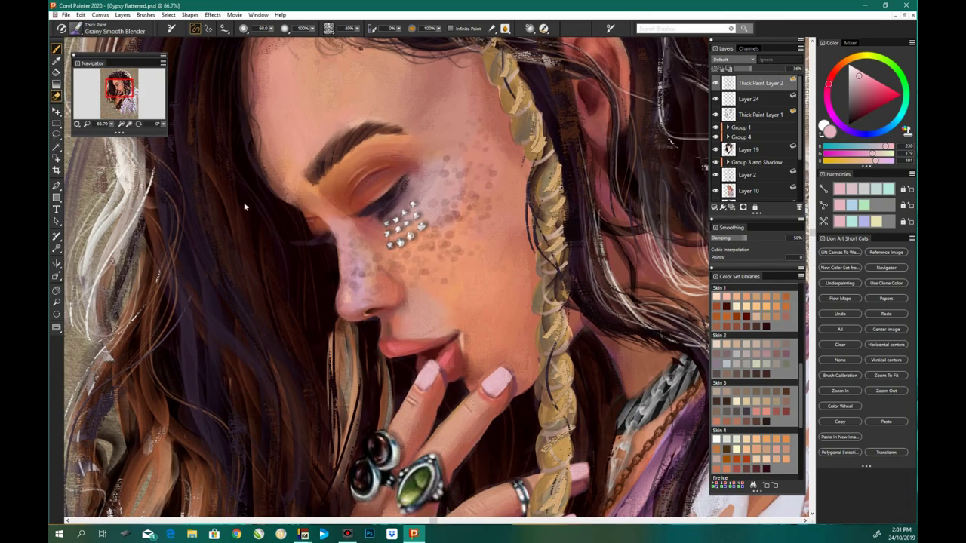
Step: Erase the stray forehead mark at the left end of the eyebrow with the Palette Knife Eraser
{"action": "left_click", "coordinate": [76, 28]}
{"action": "scroll", "coordinate": [193, 212], "scroll_direction": "down", "scroll_amount": 3}
{"action": "left_click", "coordinate": [192, 249]}
{"action": "scroll", "coordinate": [257, 168], "scroll_direction": "up", "scroll_amount": 2}
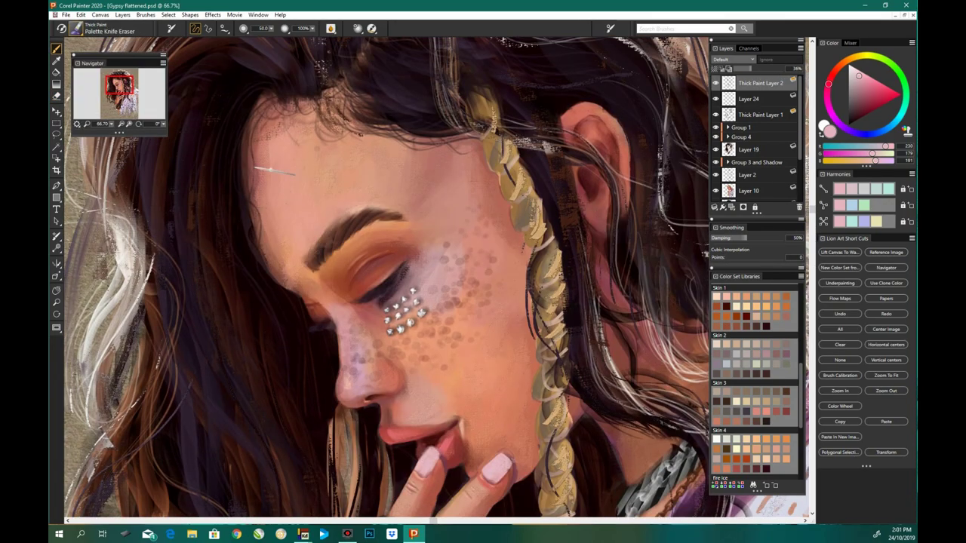
{"action": "left_click_drag", "start_coordinate": [354, 215], "coordinate": [297, 269]}
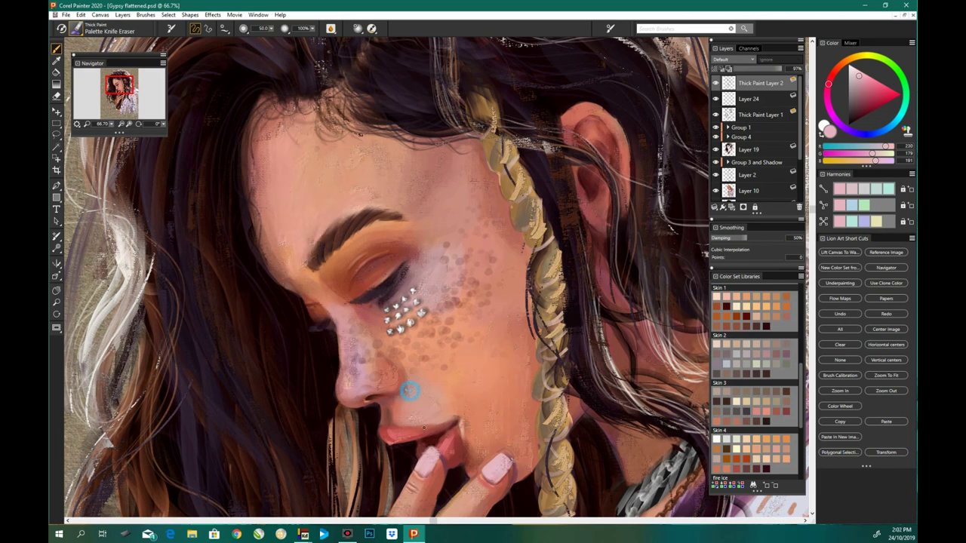
{"action": "scroll", "coordinate": [408, 390], "scroll_direction": "down", "scroll_amount": 5}
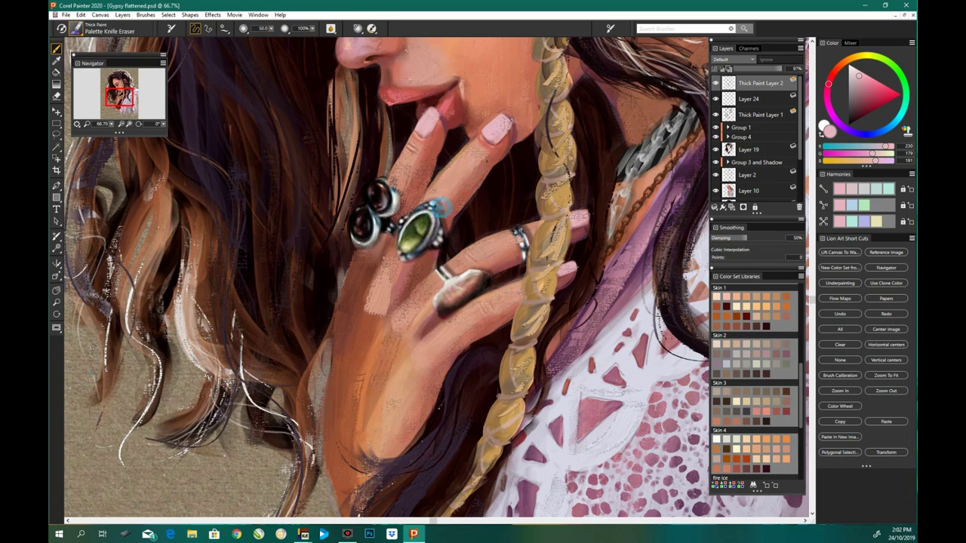
{"action": "key", "text": "ctrl+minus"}
{"action": "key", "text": "ctrl+minus"}
{"action": "key", "text": "ctrl+minus"}
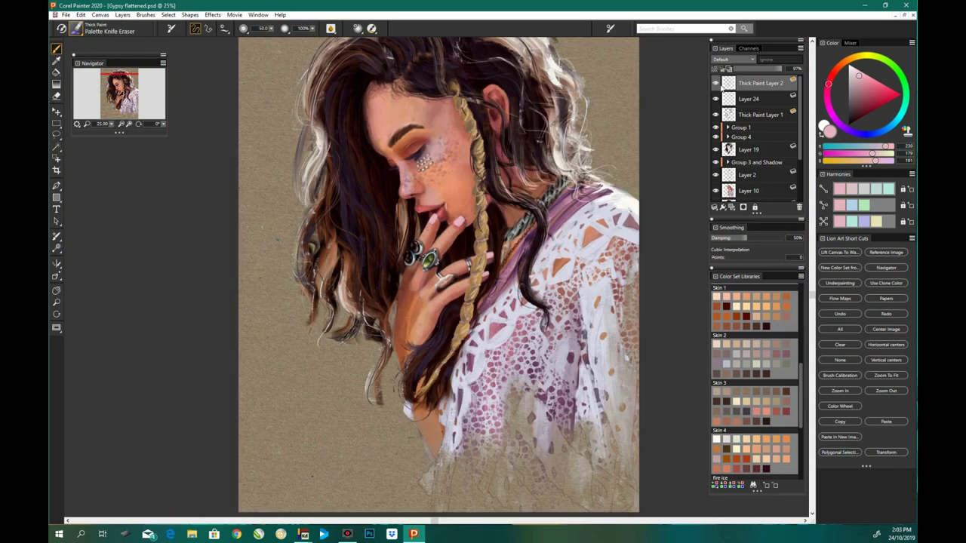
Step: Go back to the Palette Knife, then the Grainy Smooth Blender, viewing the head and torso
{"action": "left_click", "coordinate": [75, 28]}
{"action": "left_click", "coordinate": [194, 158]}
{"action": "left_click", "coordinate": [75, 28]}
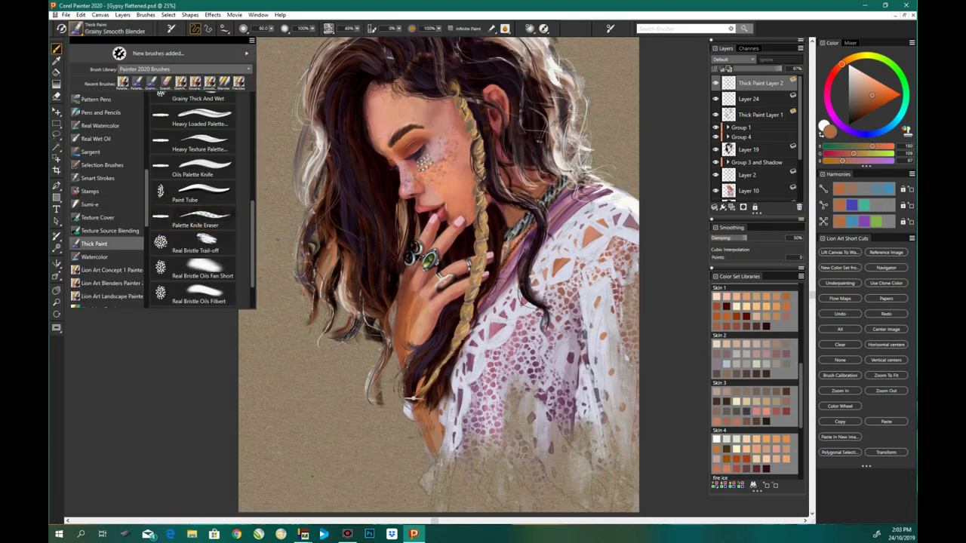
{"action": "left_click", "coordinate": [189, 181]}
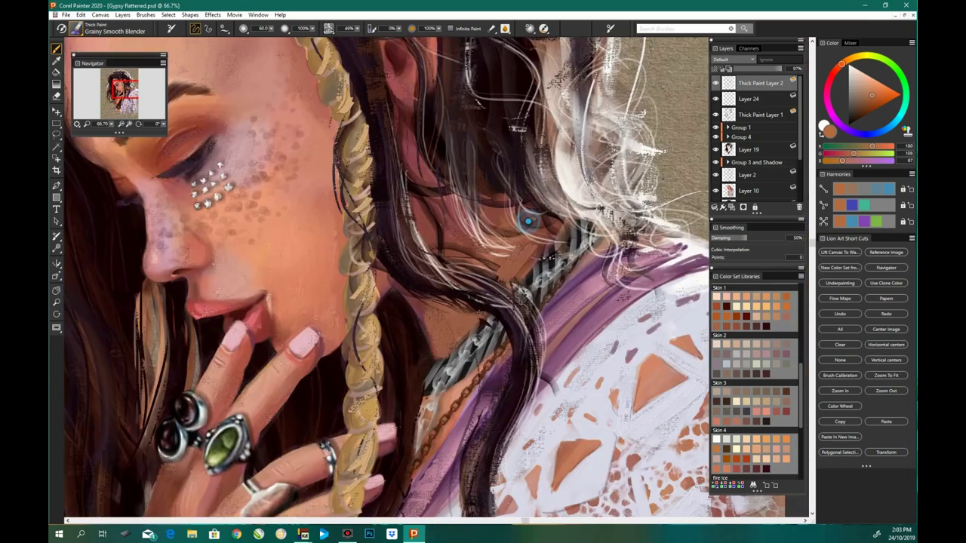
{"action": "key", "text": "ctrl+minus"}
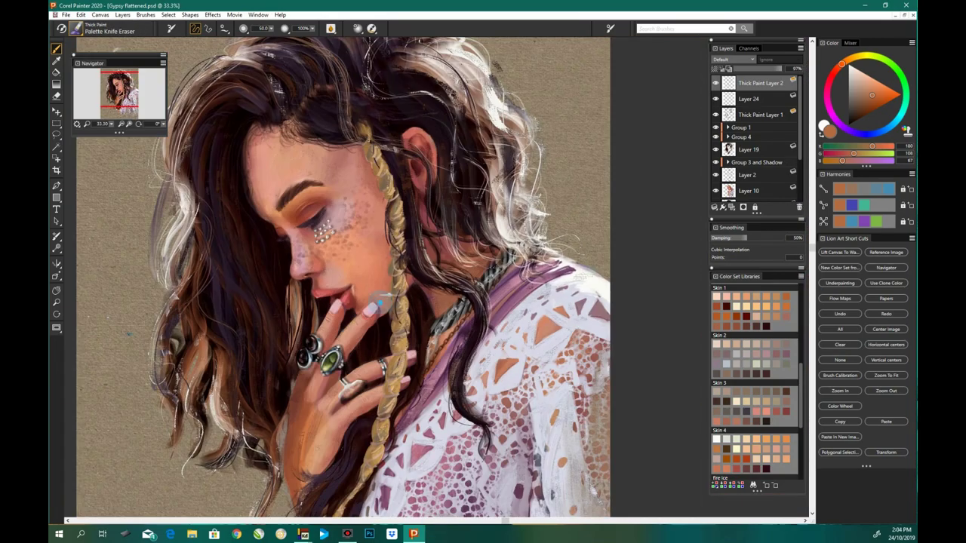
Step: Move Thick Paint Layer 2 down so it sits just above Layer 10
{"action": "left_click_drag", "start_coordinate": [747, 83], "coordinate": [747, 183]}
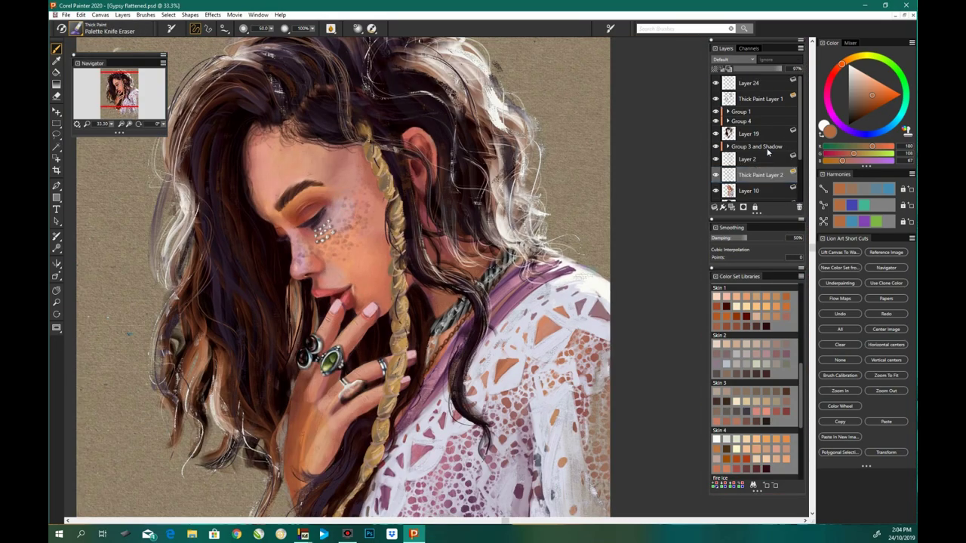
{"action": "key", "text": "ctrl+plus"}
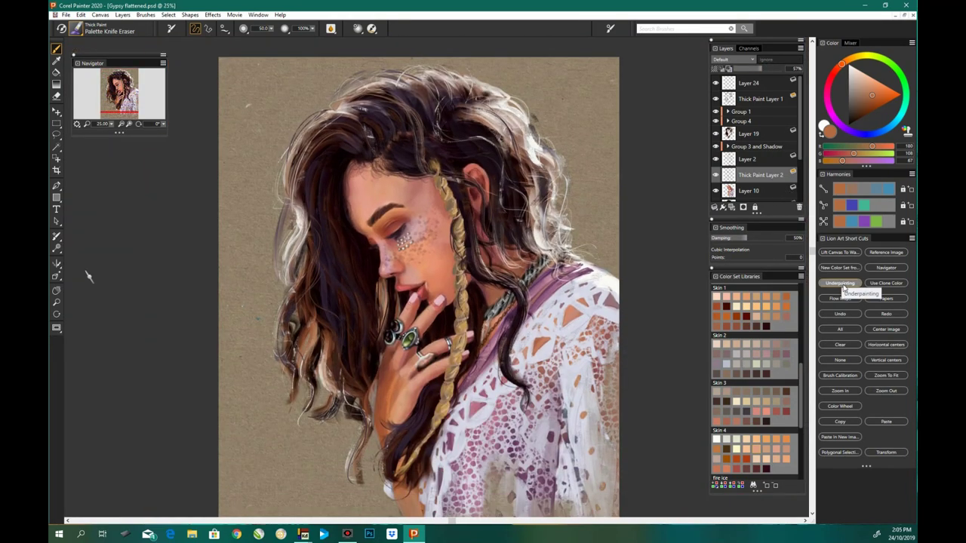
{"action": "key", "text": "ctrl+plus"}
{"action": "left_click", "coordinate": [75, 27]}
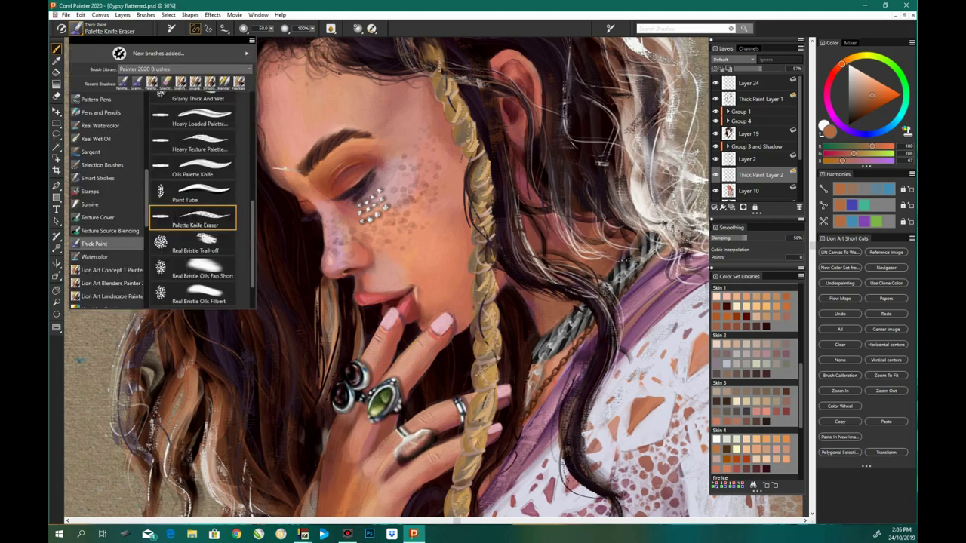
{"action": "left_click", "coordinate": [747, 158]}
{"action": "left_click", "coordinate": [75, 28]}
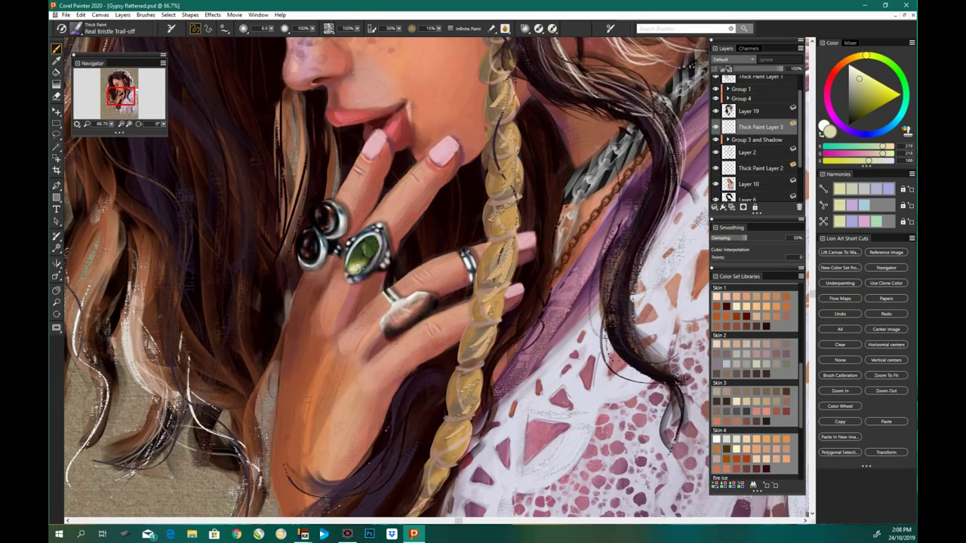
Step: Paint light cream highlights and darker strokes on the rings, undoing the teal stone strokes
{"action": "left_click_drag", "start_coordinate": [369, 254], "coordinate": [365, 246]}
{"action": "key", "text": "ctrl+z"}
{"action": "left_click", "coordinate": [330, 254], "text": "alt"}
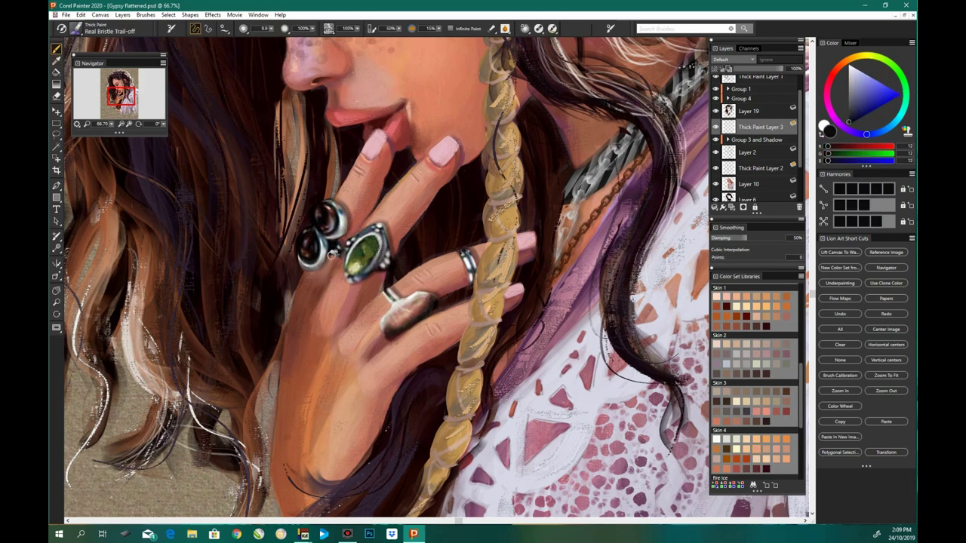
{"action": "left_click", "coordinate": [331, 211], "text": "alt"}
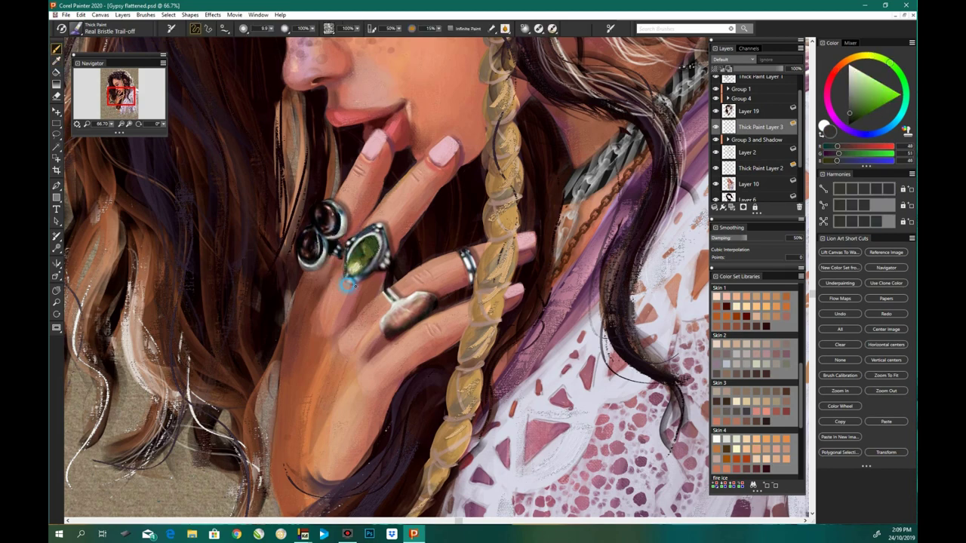
{"action": "left_click", "coordinate": [426, 303], "text": "alt"}
{"action": "left_click_drag", "start_coordinate": [434, 304], "coordinate": [404, 323]}
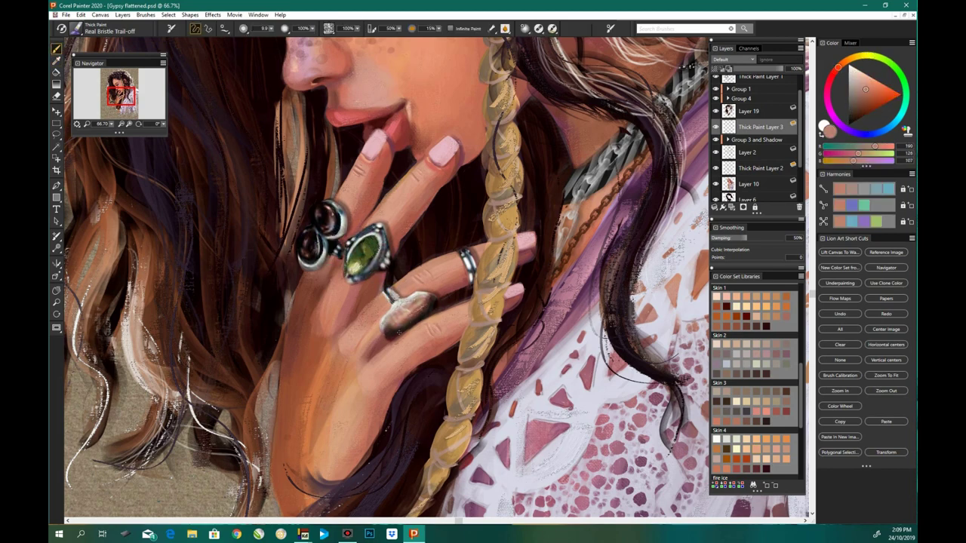
{"action": "left_click", "coordinate": [432, 305], "text": "alt"}
{"action": "left_click", "coordinate": [435, 306], "text": "alt"}
{"action": "left_click", "coordinate": [468, 268], "text": "alt"}
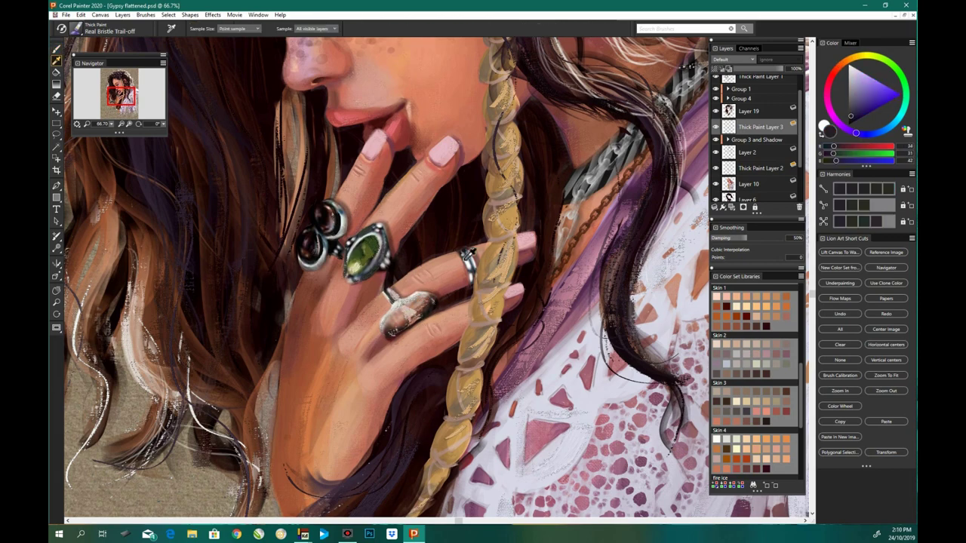
{"action": "left_click_drag", "start_coordinate": [468, 256], "coordinate": [469, 283]}
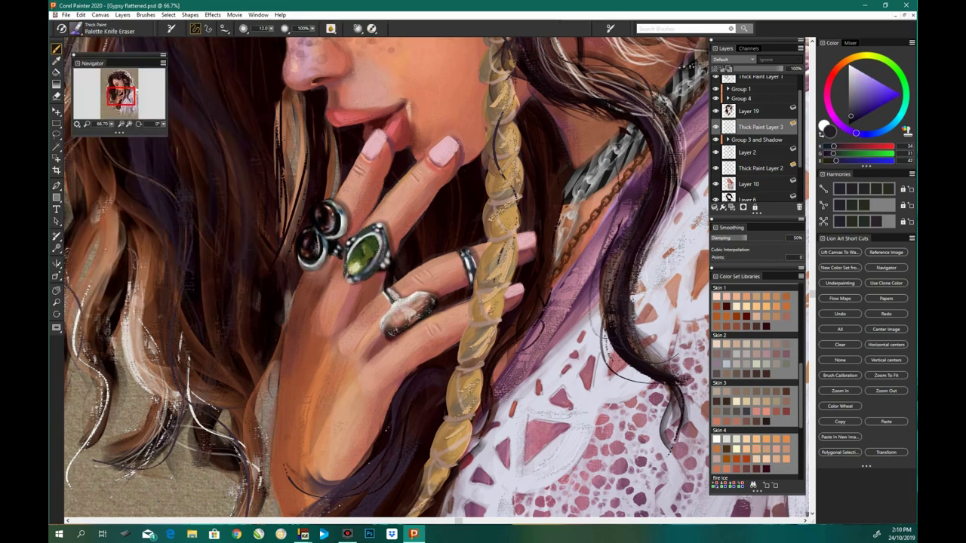
Step: Switch to the Real Bristle Trail-off brush and sample dark maroon and brown from the eye area
{"action": "key", "text": "ctrl+0"}
{"action": "scroll", "coordinate": [422, 166], "scroll_direction": "up", "scroll_amount": 3}
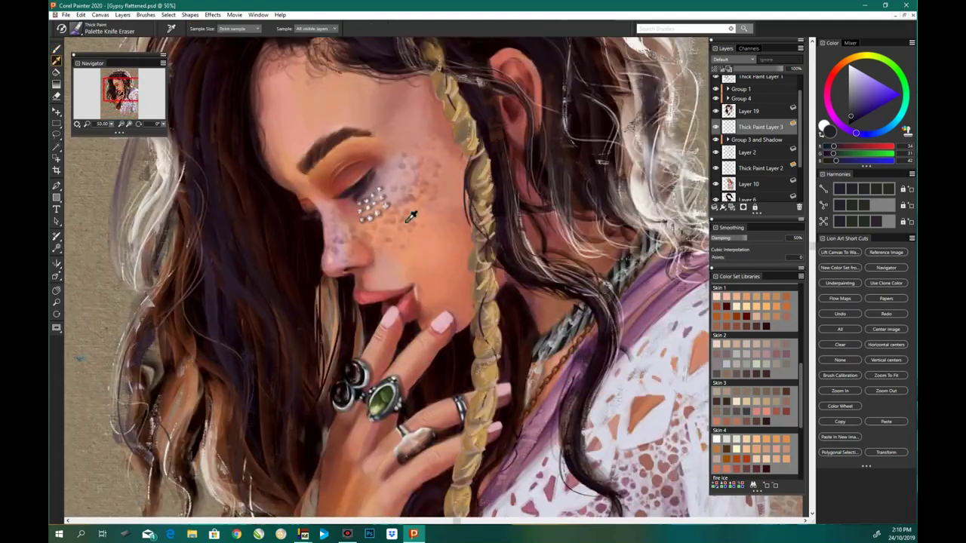
{"action": "left_click", "coordinate": [374, 200], "text": "alt"}
{"action": "left_click", "coordinate": [76, 28]}
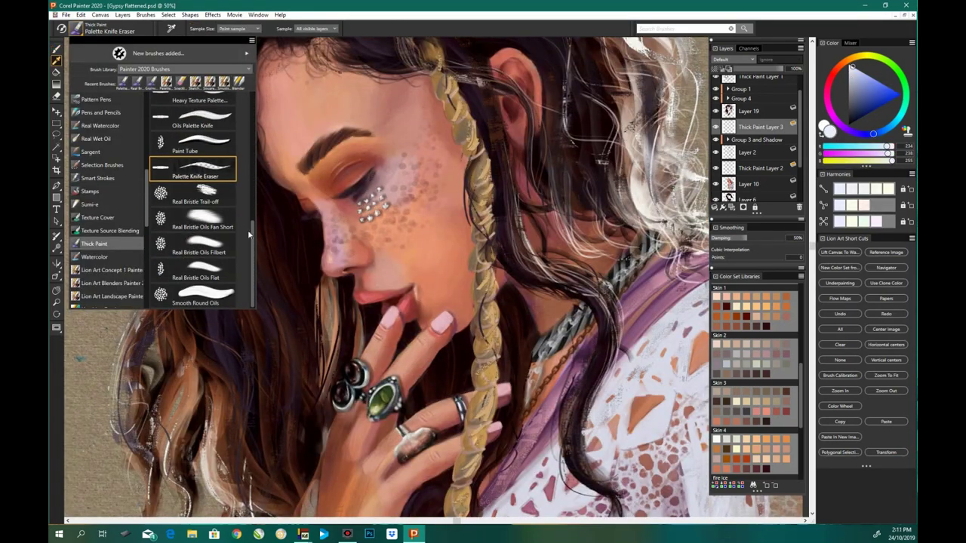
{"action": "left_click", "coordinate": [134, 84]}
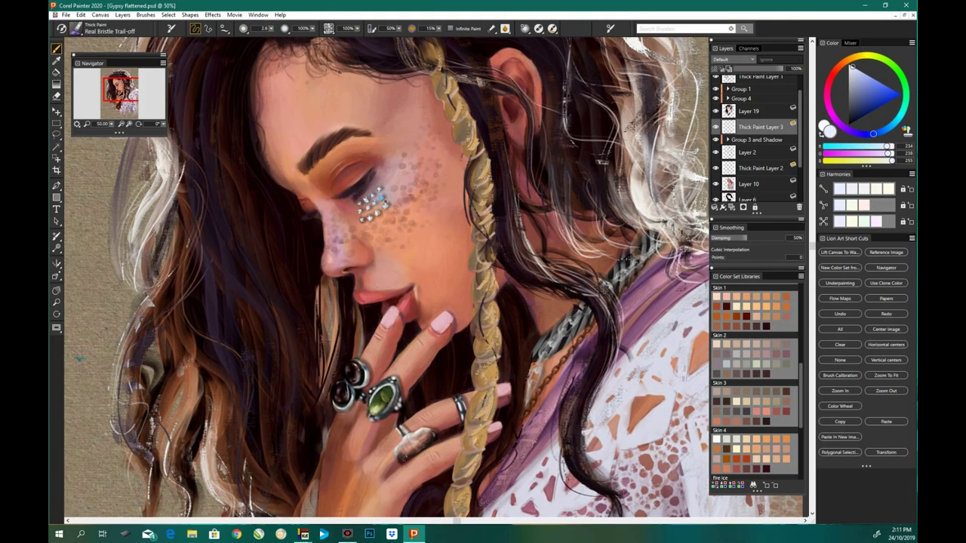
{"action": "key", "text": "ctrl+="}
{"action": "left_click", "coordinate": [312, 163], "text": "alt"}
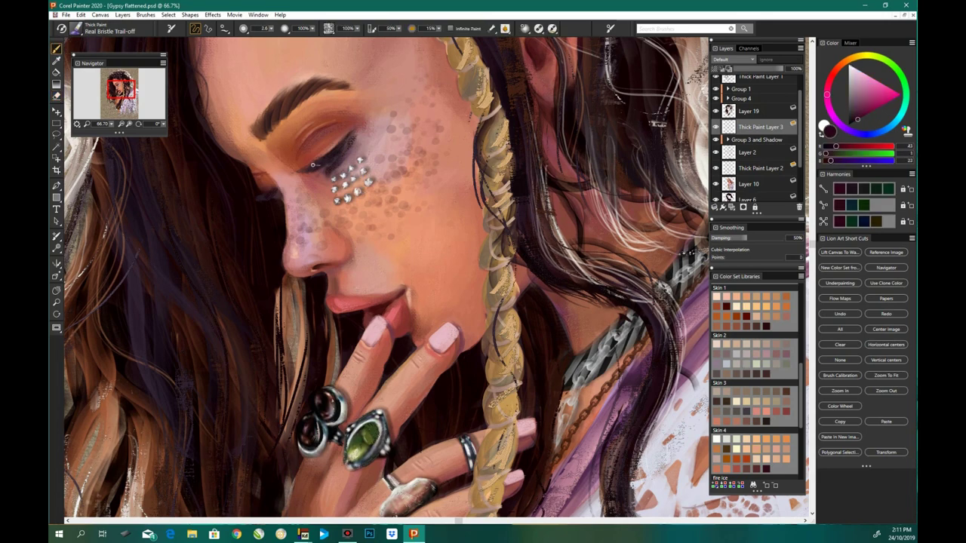
{"action": "key", "text": "ctrl+minus"}
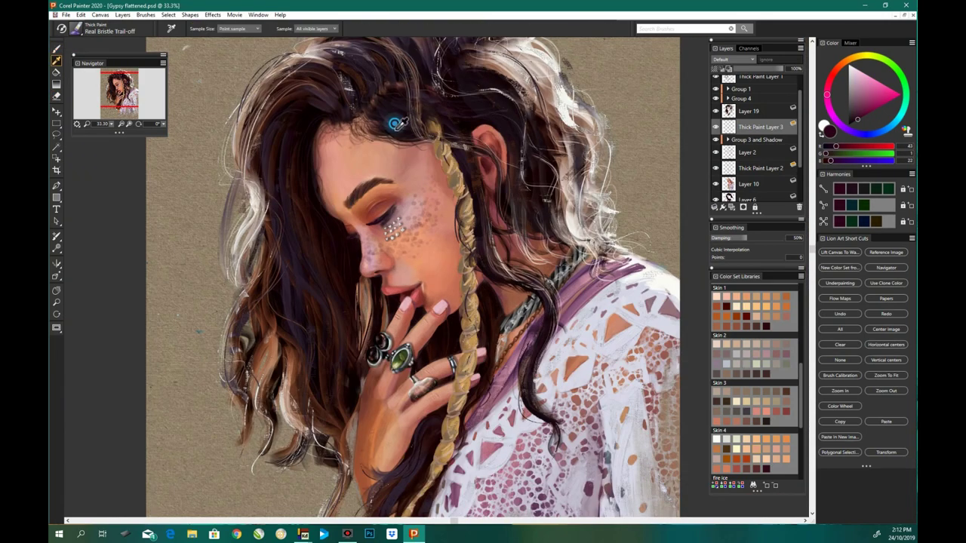
{"action": "left_click", "coordinate": [371, 185], "text": "alt"}
{"action": "key", "text": "ctrl+minus"}
{"action": "key", "text": "ctrl+minus"}
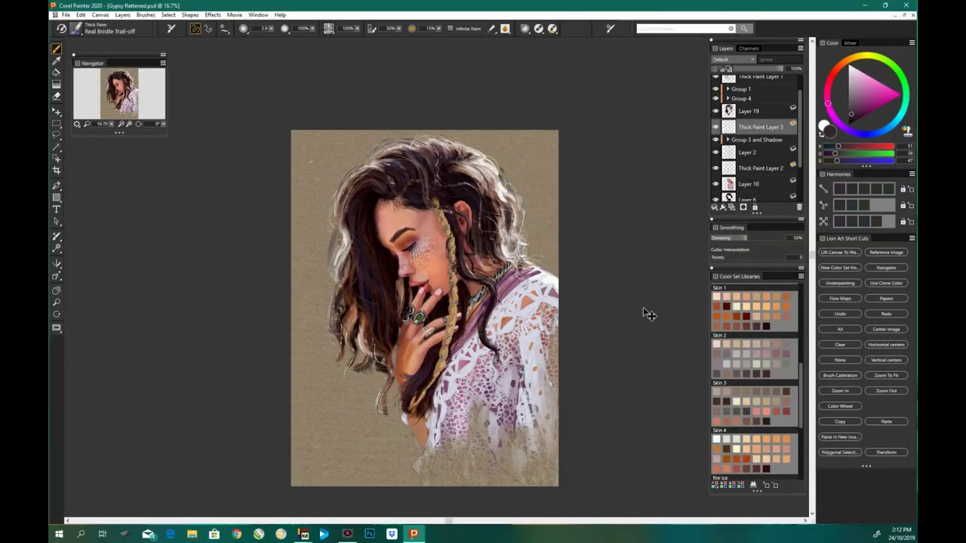
{"action": "key", "text": "ctrl+="}
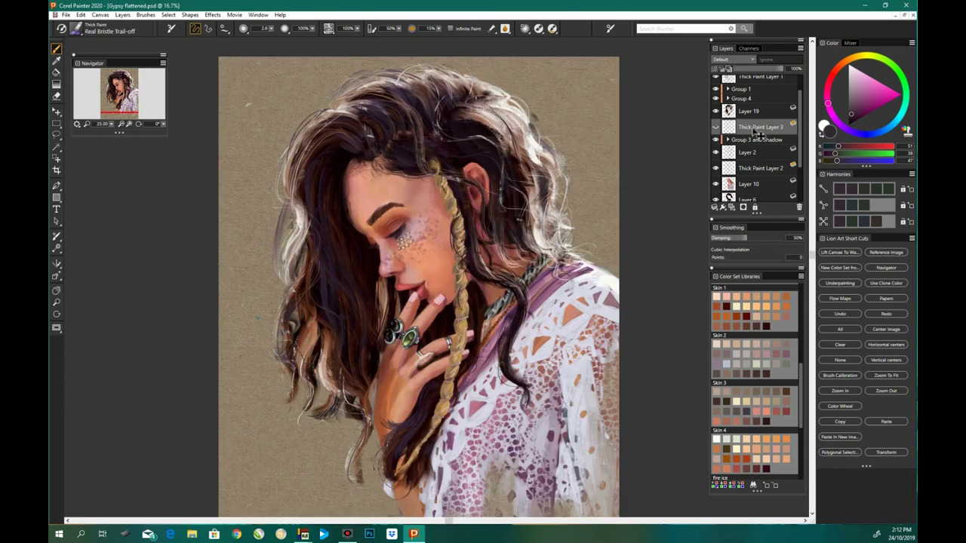
{"action": "key", "text": "ctrl+minus"}
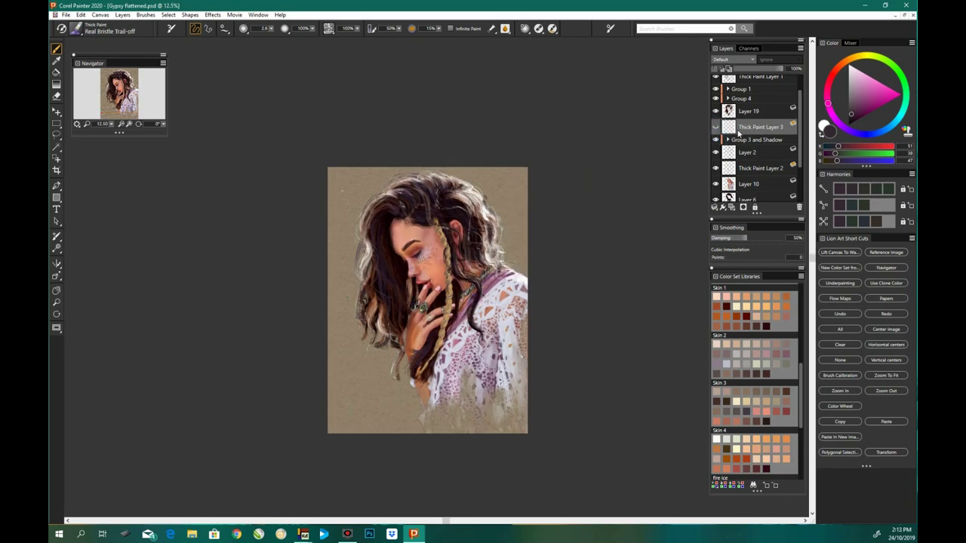
{"action": "key", "text": "ctrl+="}
{"action": "key", "text": "ctrl+="}
{"action": "key", "text": "ctrl+="}
Step: Select the Shadow layer in Group 3 and nudge the ring and jewel shadows slightly
{"action": "left_click", "coordinate": [727, 140]}
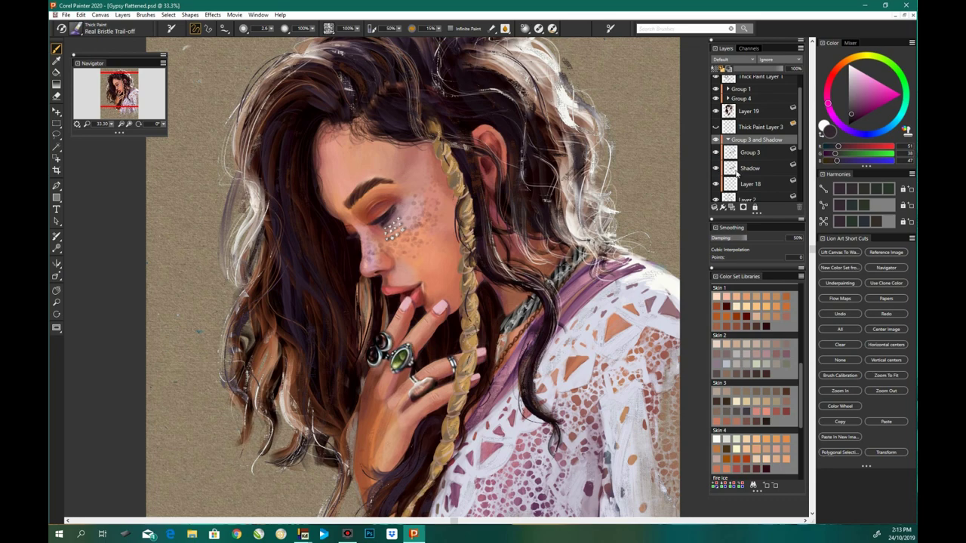
{"action": "left_click", "coordinate": [747, 168]}
{"action": "key", "text": "f"}
{"action": "left_click_drag", "start_coordinate": [521, 317], "coordinate": [531, 328]}
Step: Brighten the Shadow layer by bending the Correct Colors curve upward
{"action": "key", "text": "n"}
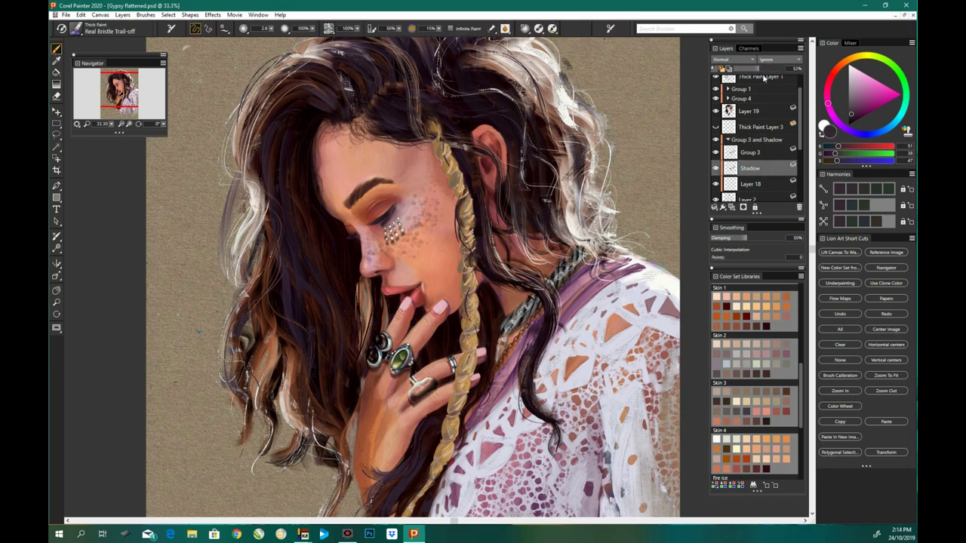
{"action": "key", "text": "ctrl+plus"}
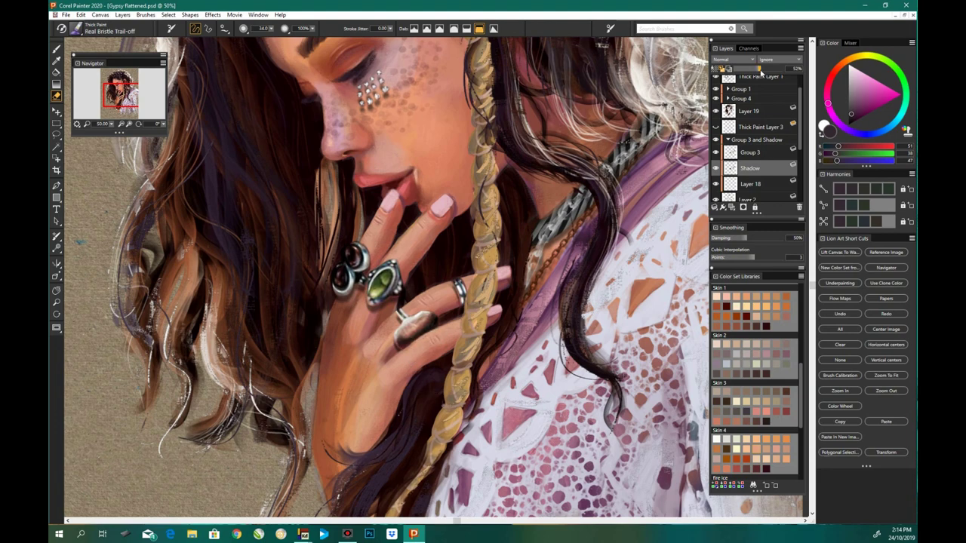
{"action": "left_click", "coordinate": [212, 15]}
{"action": "left_click", "coordinate": [377, 46]}
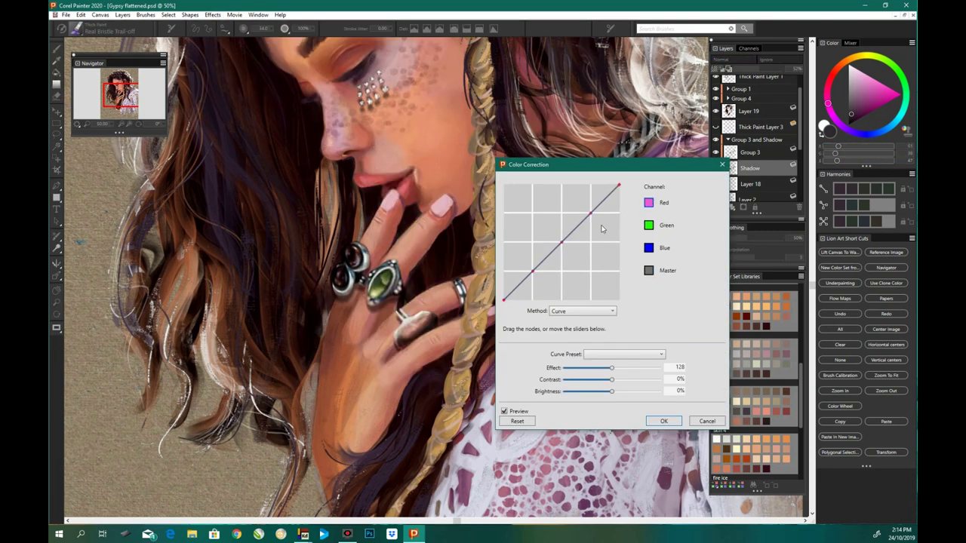
{"action": "left_click_drag", "start_coordinate": [561, 242], "coordinate": [560, 236]}
{"action": "left_click", "coordinate": [673, 379]}
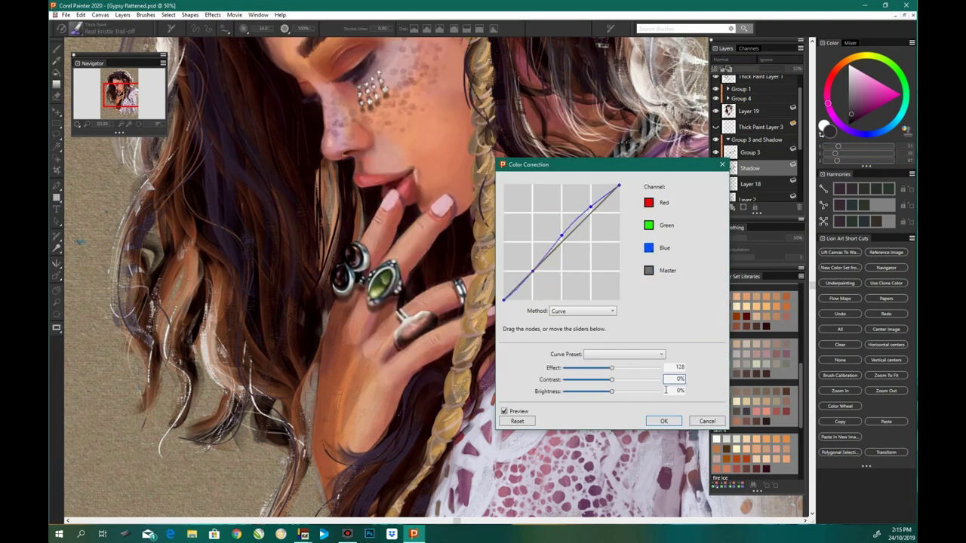
{"action": "left_click", "coordinate": [663, 421]}
Step: Raise the Shadow layer's saturation to 123% and lower its opacity to about 45%
{"action": "left_click", "coordinate": [213, 14]}
{"action": "left_click", "coordinate": [362, 56]}
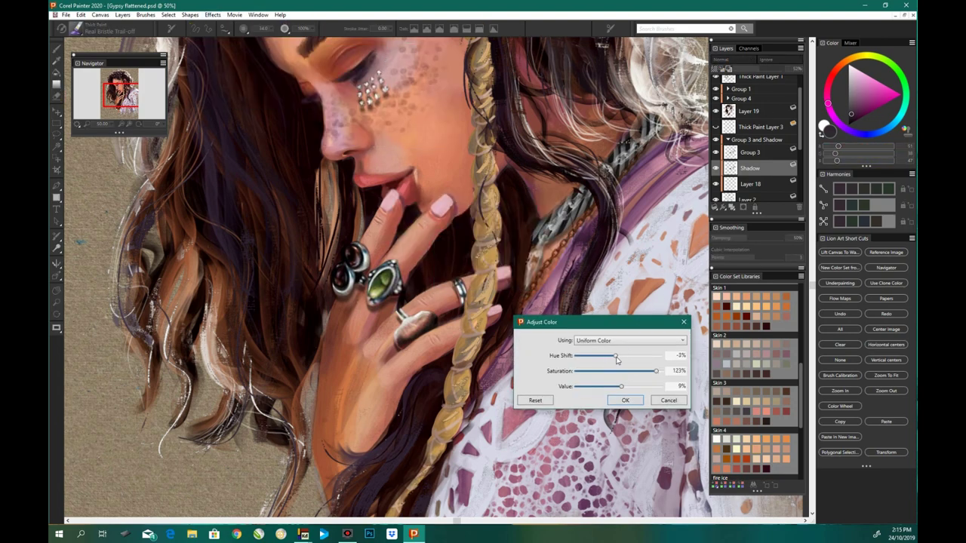
{"action": "left_click", "coordinate": [625, 399]}
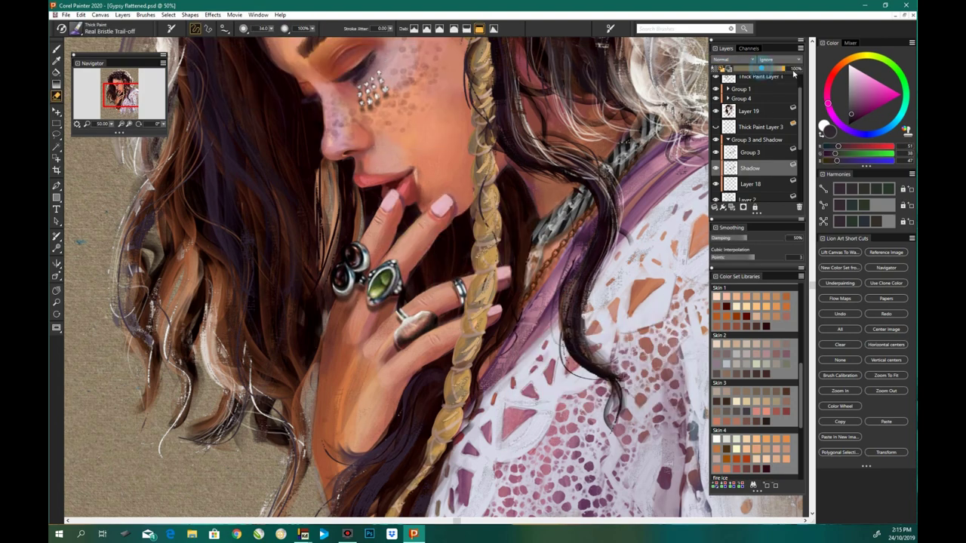
{"action": "mouse_move", "coordinate": [758, 68]}
{"action": "left_mouse_down"}
{"action": "mouse_move", "coordinate": [781, 68]}
{"action": "mouse_move", "coordinate": [754, 71]}
{"action": "mouse_move", "coordinate": [764, 69]}
{"action": "left_mouse_up"}
{"action": "key", "text": "ctrl+0"}
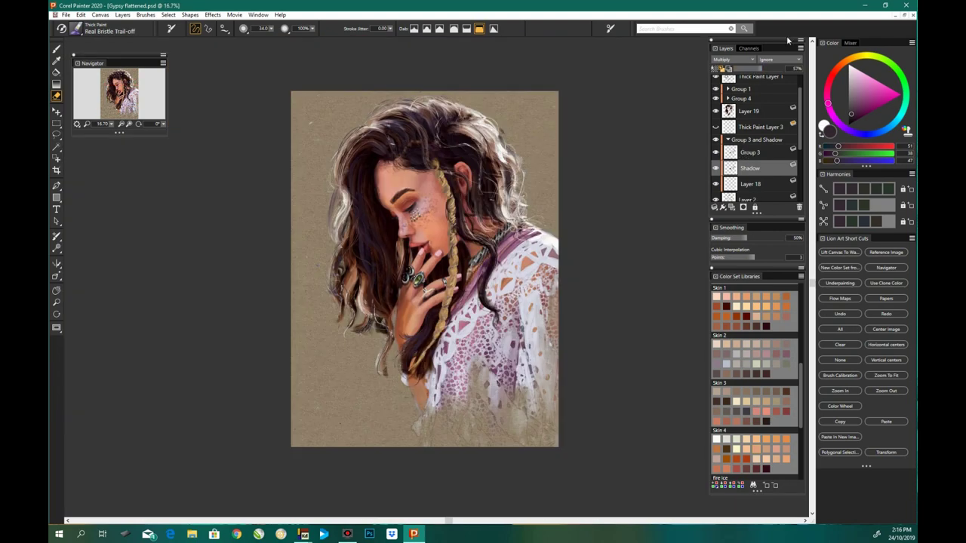
{"action": "key", "text": "ctrl+plus"}
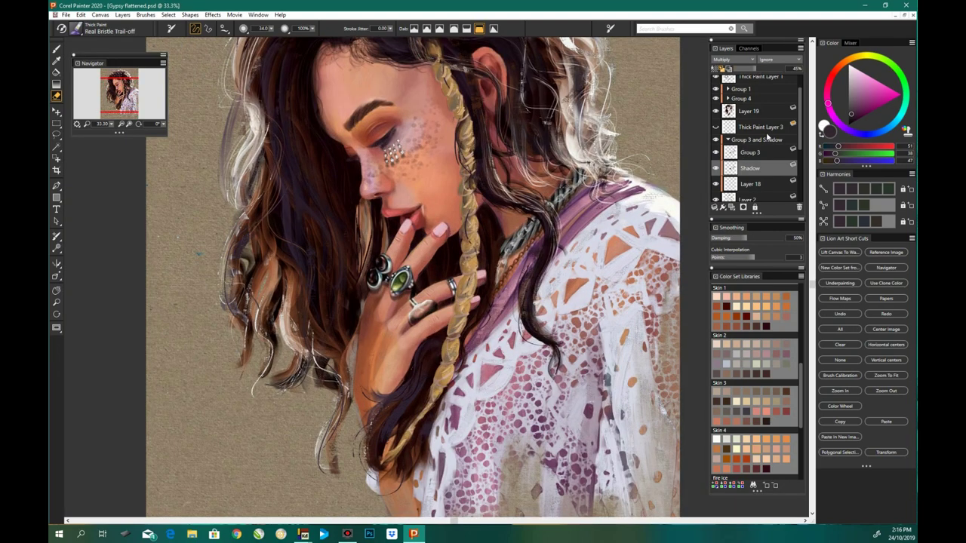
{"action": "key", "text": "ctrl+0"}
{"action": "key", "text": "ctrl+plus"}
Step: Reshape the lifted hand shadow with the Transform tool in Distort mode and commit it
{"action": "key", "text": "f"}
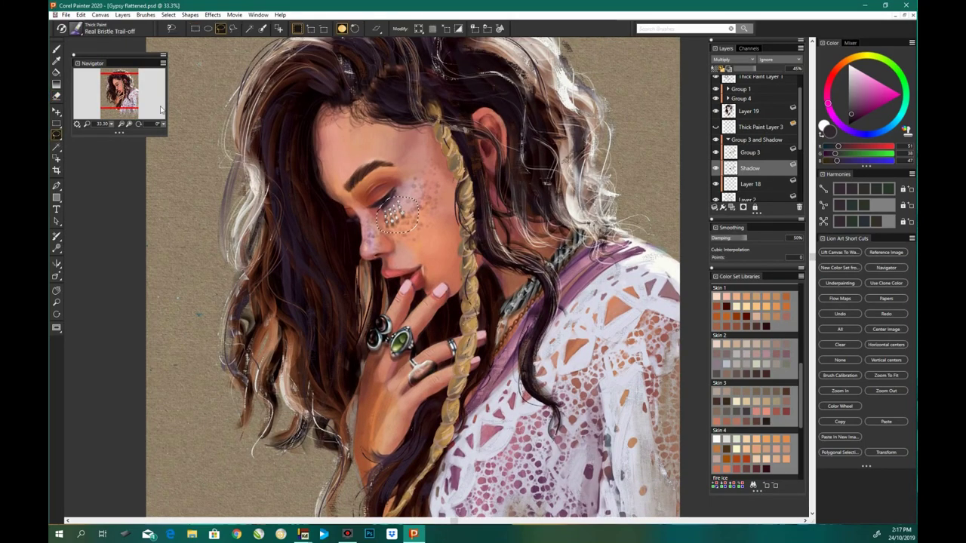
{"action": "left_click", "coordinate": [407, 229]}
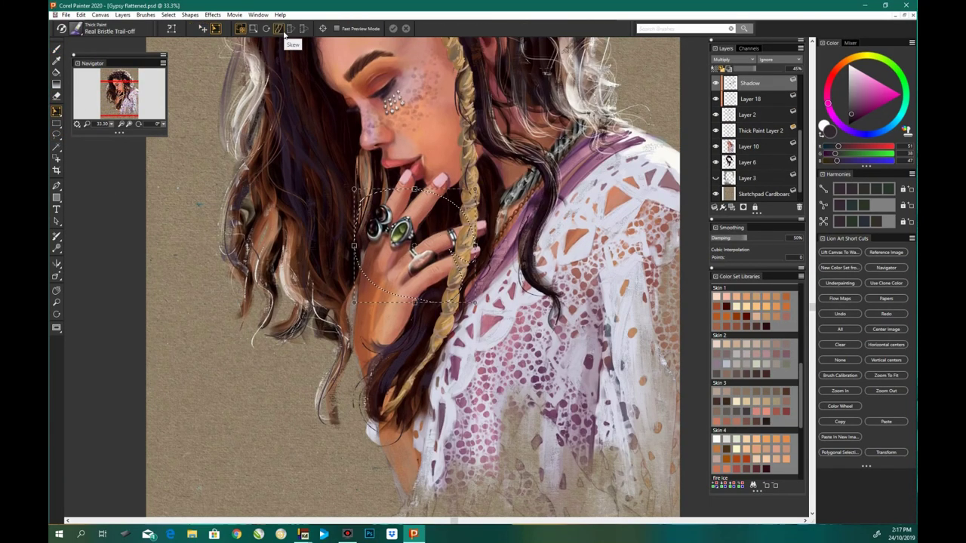
{"action": "left_click", "coordinate": [291, 28]}
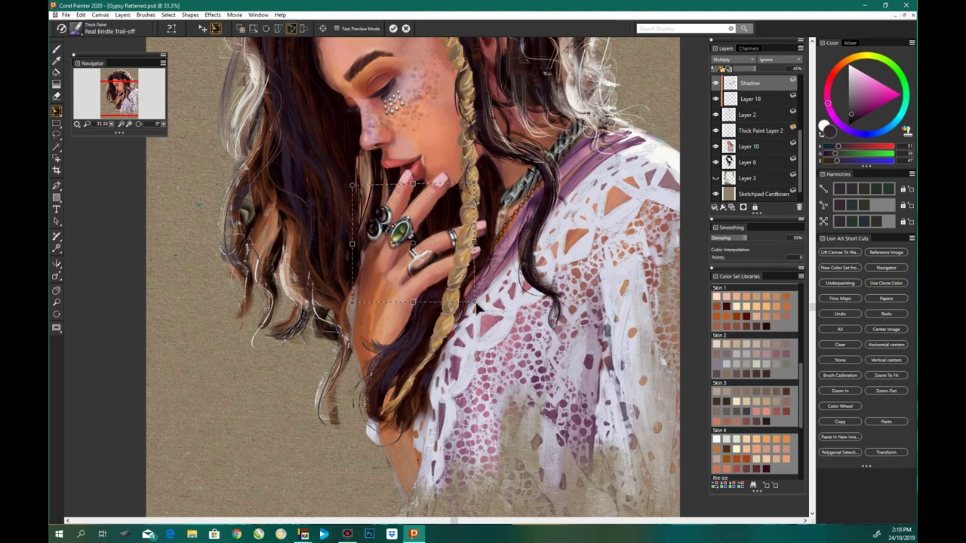
{"action": "left_click", "coordinate": [392, 28]}
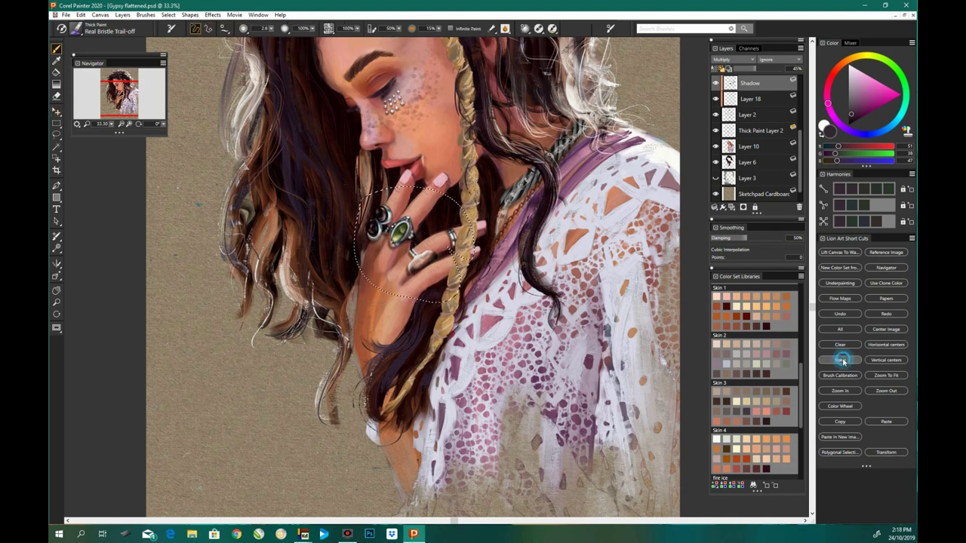
{"action": "key", "text": "ctrl+0"}
{"action": "key", "text": "ctrl+plus"}
{"action": "key", "text": "ctrl+plus"}
{"action": "key", "text": "ctrl+plus"}
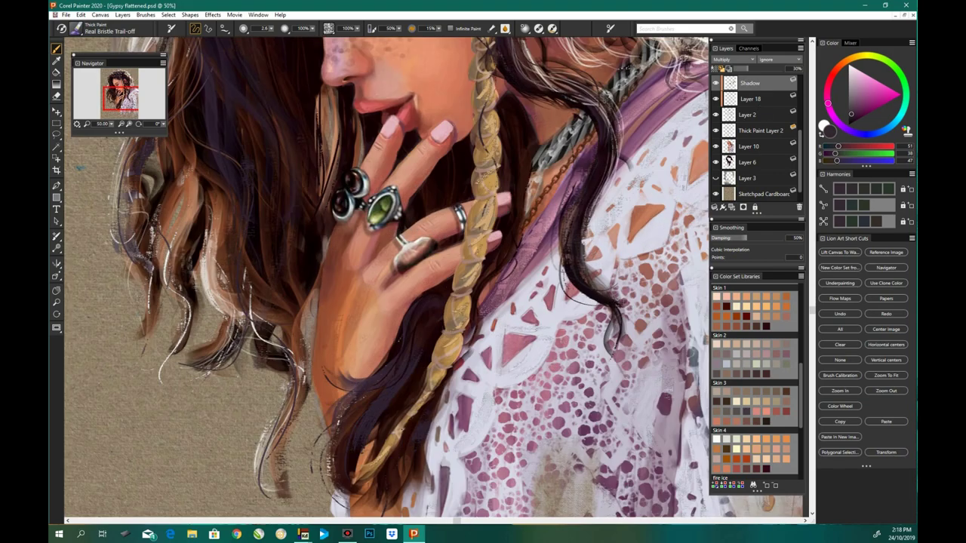
{"action": "key", "text": "ctrl+minus"}
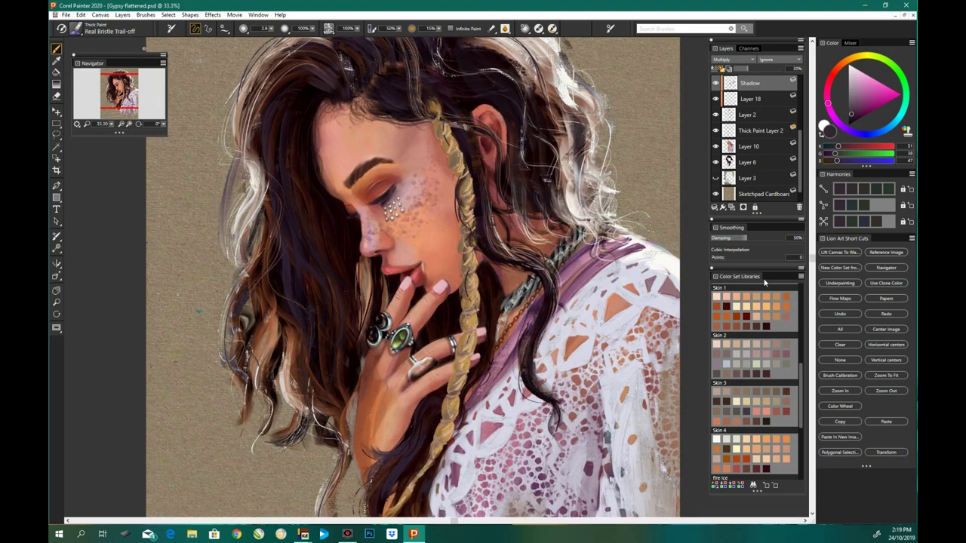
{"action": "left_click", "coordinate": [65, 14]}
{"action": "key", "text": "Escape"}
Step: Save the painting as Gypsy flattened.png and add an Equalize dynamic adjustment layer
{"action": "left_click", "coordinate": [66, 14]}
{"action": "left_click", "coordinate": [76, 106]}
{"action": "left_click", "coordinate": [598, 485]}
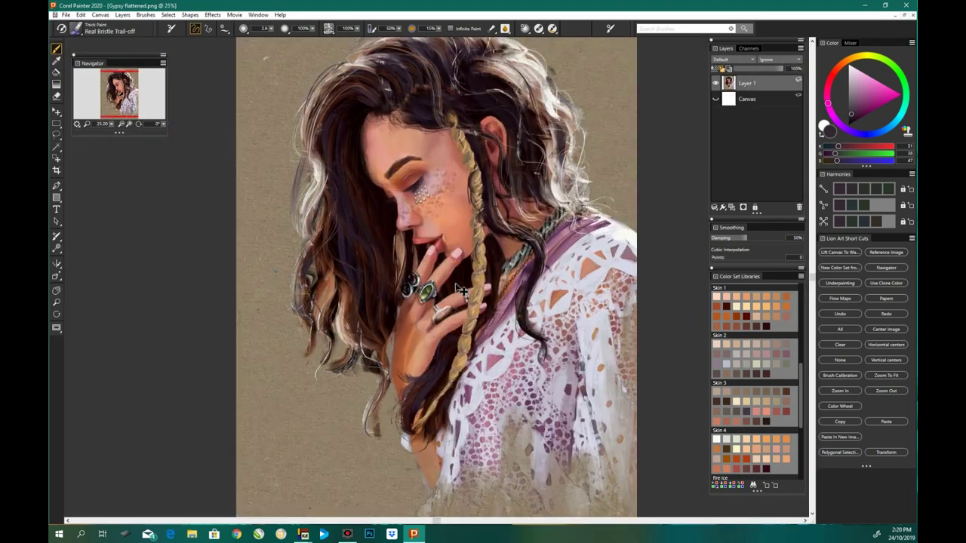
{"action": "left_click", "coordinate": [729, 206]}
{"action": "left_click", "coordinate": [747, 249]}
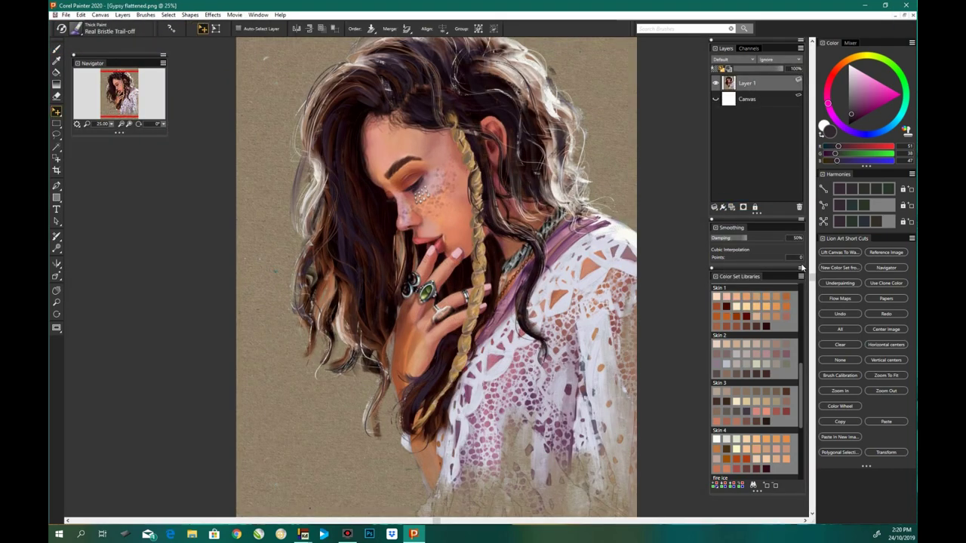
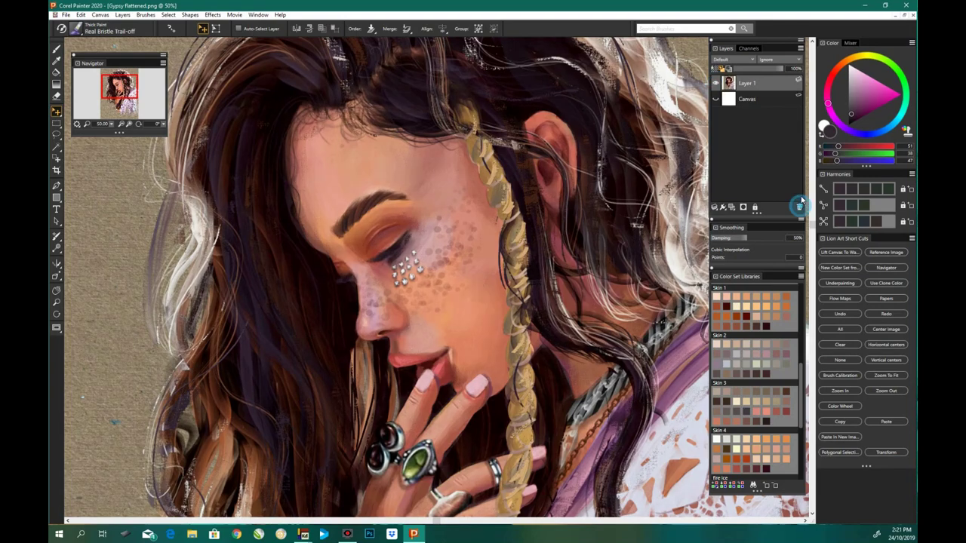
Step: Add a new Layer 2 for the skin texture
{"action": "scroll", "coordinate": [146, 197], "scroll_direction": "up", "scroll_amount": 1}
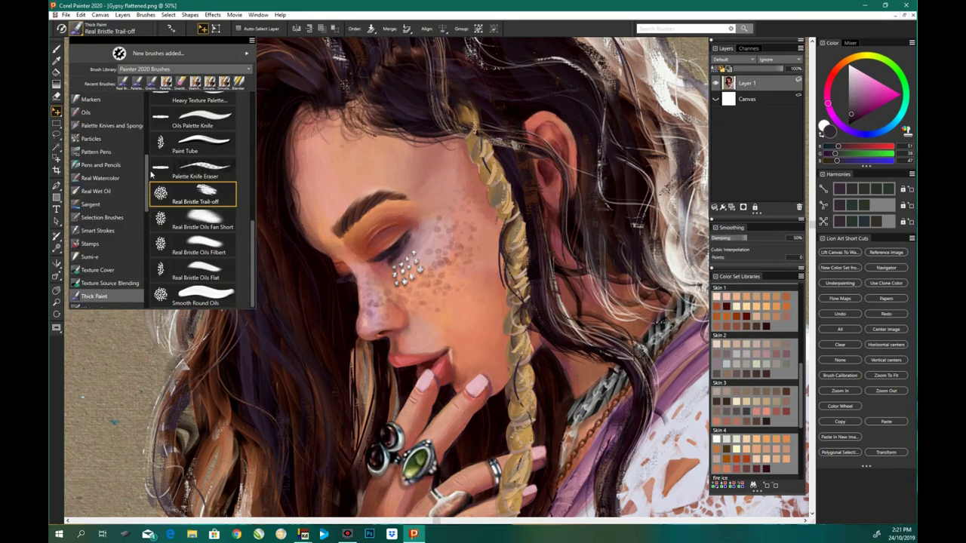
{"action": "scroll", "coordinate": [146, 175], "scroll_direction": "down", "scroll_amount": 5}
{"action": "scroll", "coordinate": [145, 175], "scroll_direction": "down", "scroll_amount": 2}
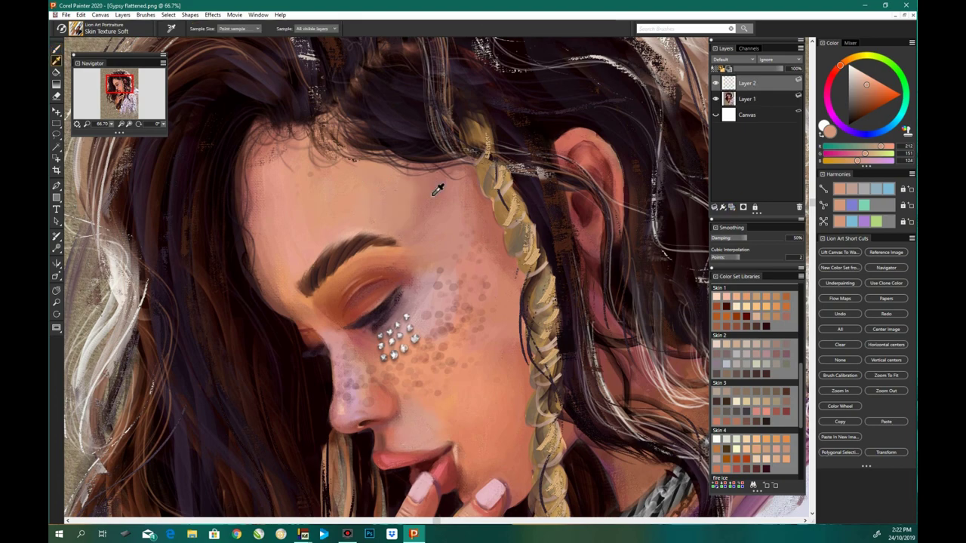
{"action": "left_click", "coordinate": [447, 175], "text": "alt"}
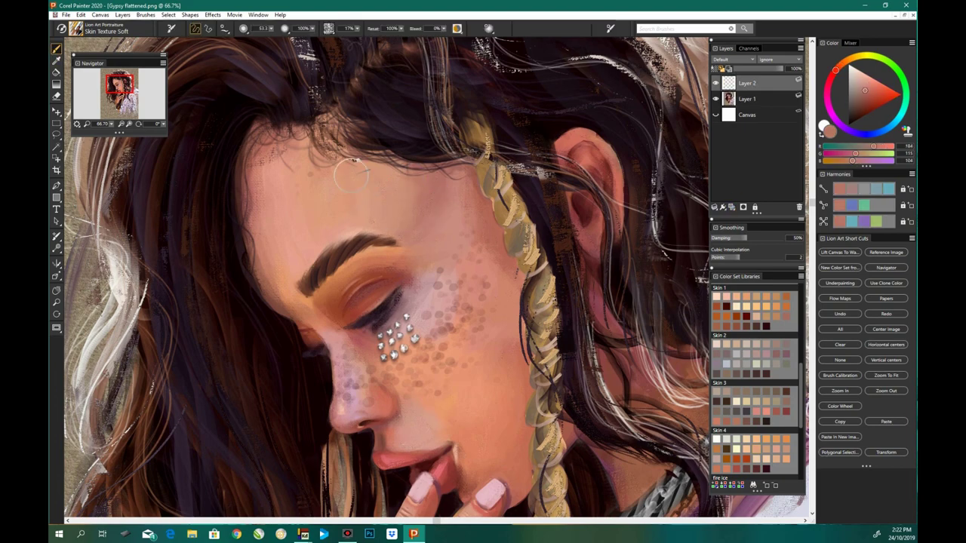
Step: Paint soft skin texture, sampling light, dark, orange and pink skin tones from the face
{"action": "left_click", "coordinate": [292, 183], "text": "alt"}
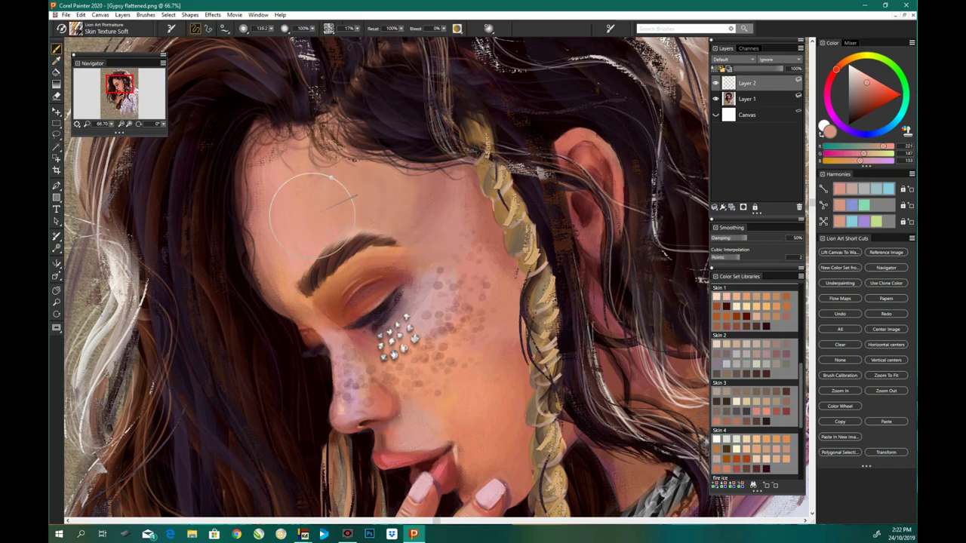
{"action": "key", "text": "ctrl+minus"}
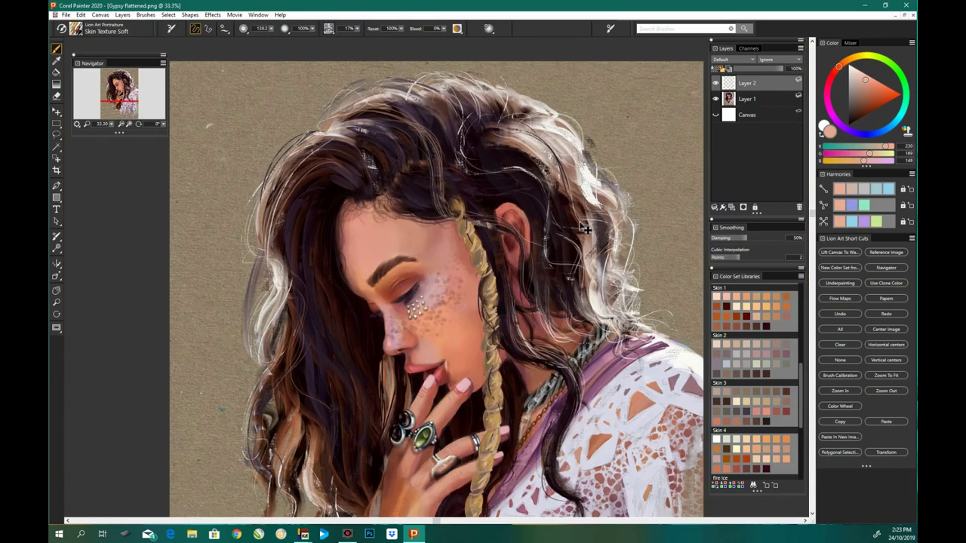
{"action": "key", "text": "ctrl+minus"}
{"action": "left_click", "coordinate": [363, 276], "text": "alt"}
{"action": "left_click", "coordinate": [462, 309], "text": "alt"}
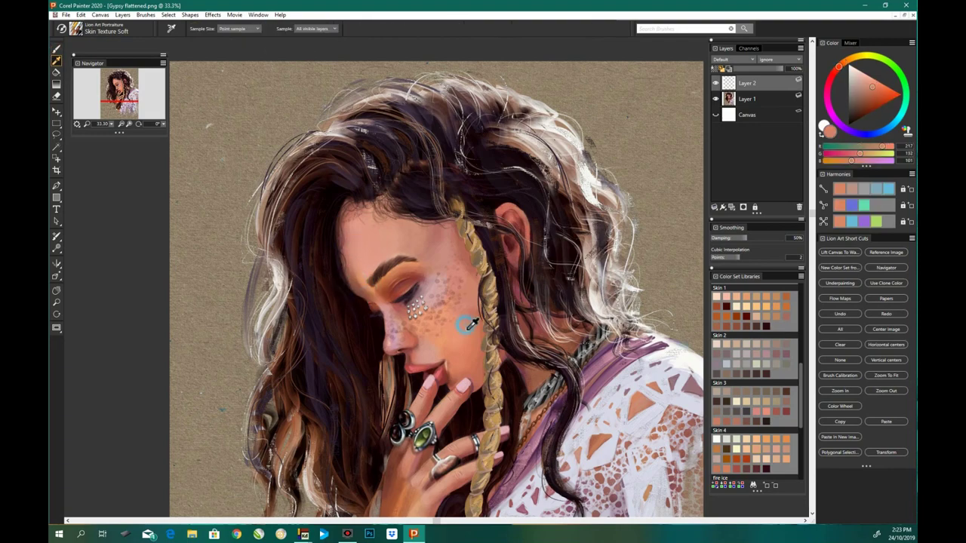
{"action": "left_click", "coordinate": [430, 336], "text": "alt"}
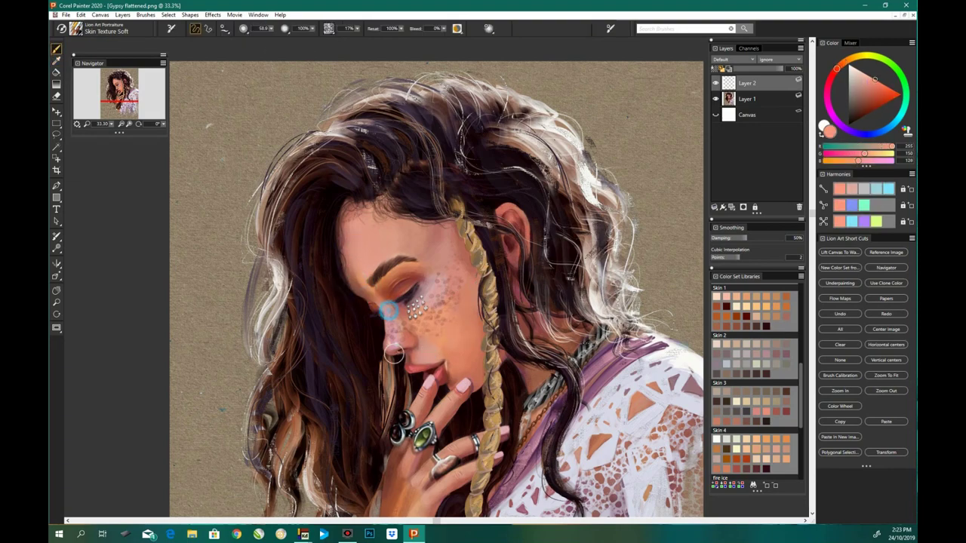
{"action": "left_click", "coordinate": [387, 309], "text": "alt"}
{"action": "key", "text": "ctrl+minus"}
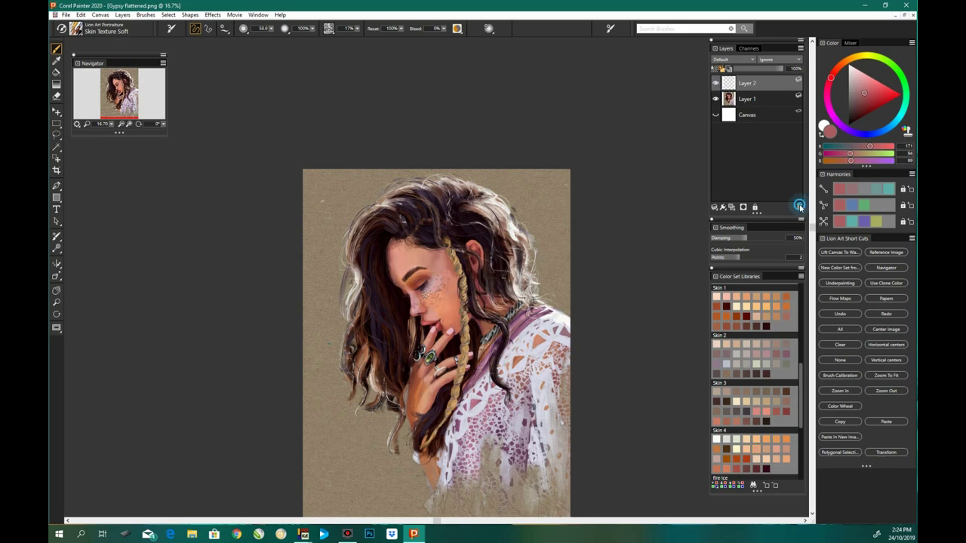
{"action": "key", "text": "ctrl+plus"}
{"action": "key", "text": "ctrl+plus"}
{"action": "key", "text": "ctrl+plus"}
Step: Paint freckles with the Skin Texture Rugged brush using sampled cheek and face tones
{"action": "left_click", "coordinate": [76, 28]}
{"action": "left_click", "coordinate": [204, 216]}
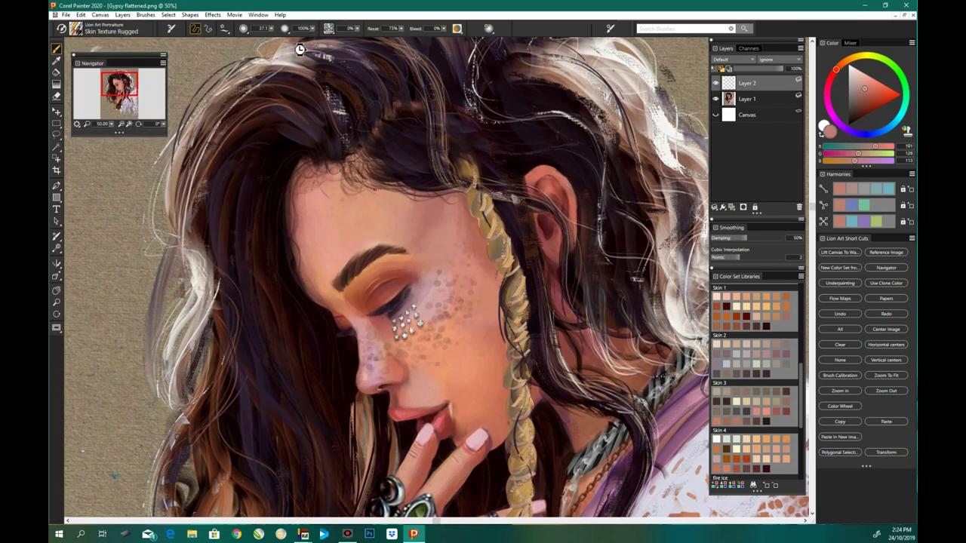
{"action": "key", "text": "ctrl+plus"}
{"action": "left_click", "coordinate": [297, 226], "text": "alt"}
{"action": "left_click", "coordinate": [439, 400], "text": "alt"}
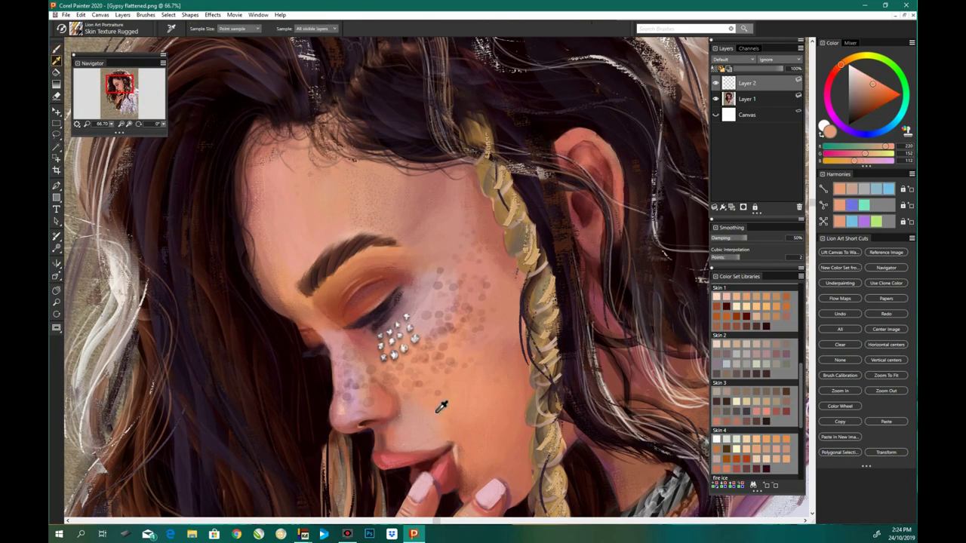
{"action": "left_click", "coordinate": [632, 175], "text": "alt"}
{"action": "left_click", "coordinate": [513, 360], "text": "alt"}
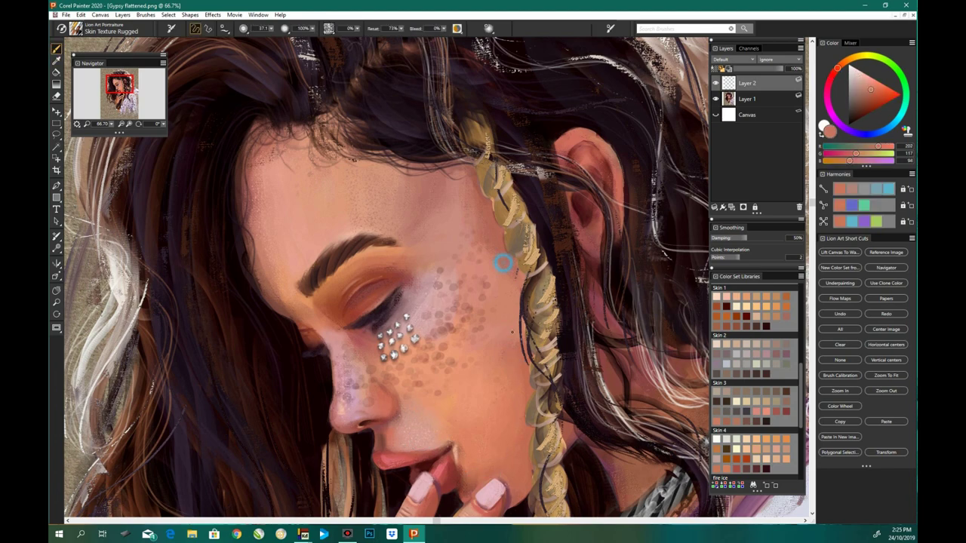
{"action": "key", "text": "ctrl+minus"}
{"action": "scroll", "coordinate": [538, 365], "scroll_direction": "down", "scroll_amount": 3}
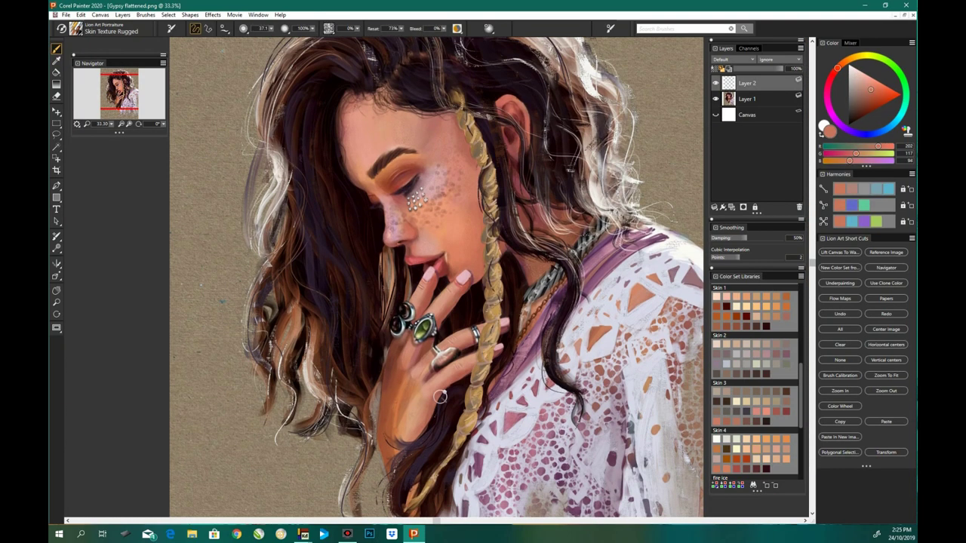
{"action": "left_click", "coordinate": [412, 325], "text": "alt"}
{"action": "key", "text": "ctrl+plus"}
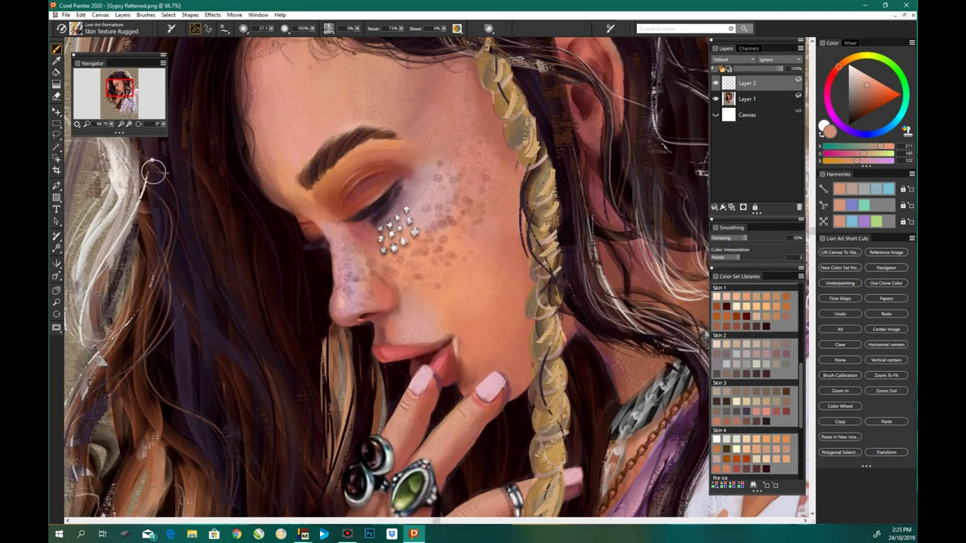
Step: Set Layer 2 to Overlay blending at 45% opacity
{"action": "key", "text": "n"}
{"action": "left_click", "coordinate": [731, 59]}
{"action": "left_click", "coordinate": [731, 151]}
{"action": "left_click_drag", "start_coordinate": [781, 68], "coordinate": [759, 69]}
{"action": "key", "text": "ctrl+plus"}
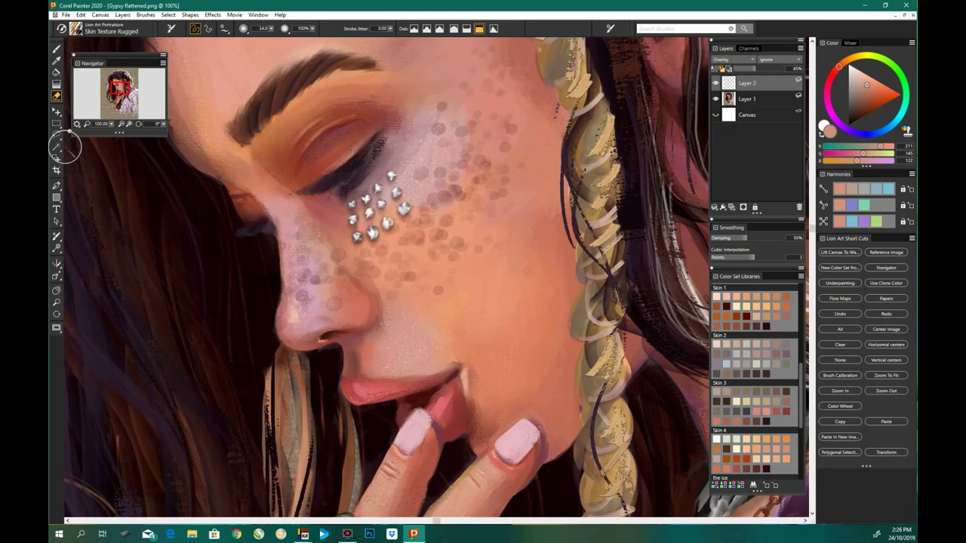
{"action": "key", "text": "ctrl+minus"}
{"action": "key", "text": "ctrl+minus"}
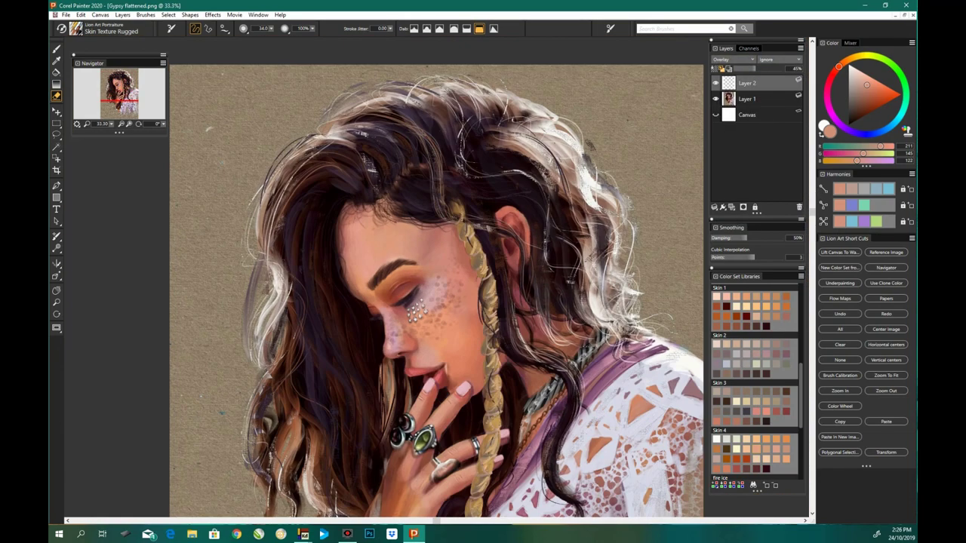
Step: Choose the Square Block In brush with a Paper texture dab stencil
{"action": "left_click", "coordinate": [75, 28]}
{"action": "left_click", "coordinate": [488, 27]}
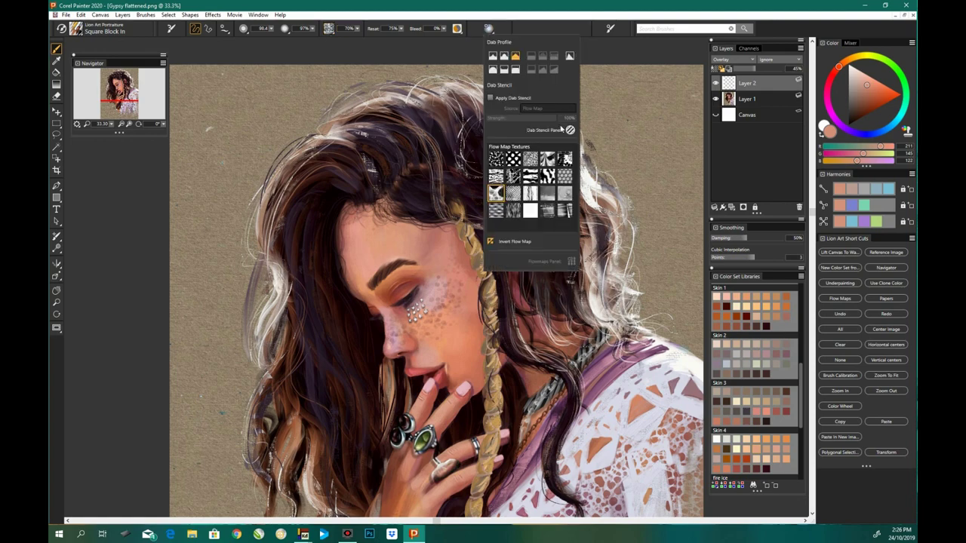
{"action": "left_click", "coordinate": [547, 108]}
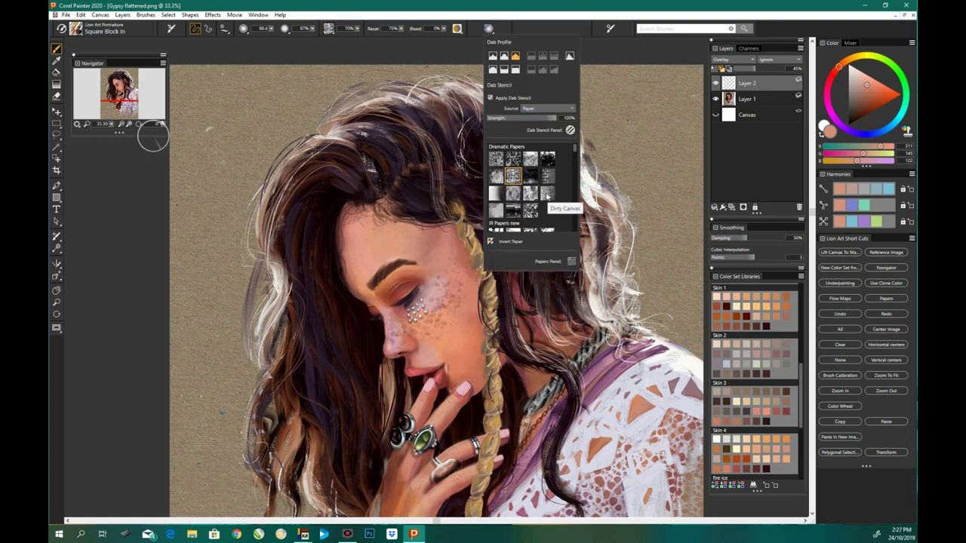
{"action": "left_click", "coordinate": [483, 126], "text": "alt"}
Step: Add Layer 3 and paint sampled skin, eyebrow brown and red-brown tones
{"action": "key", "text": "ctrl+shift+n"}
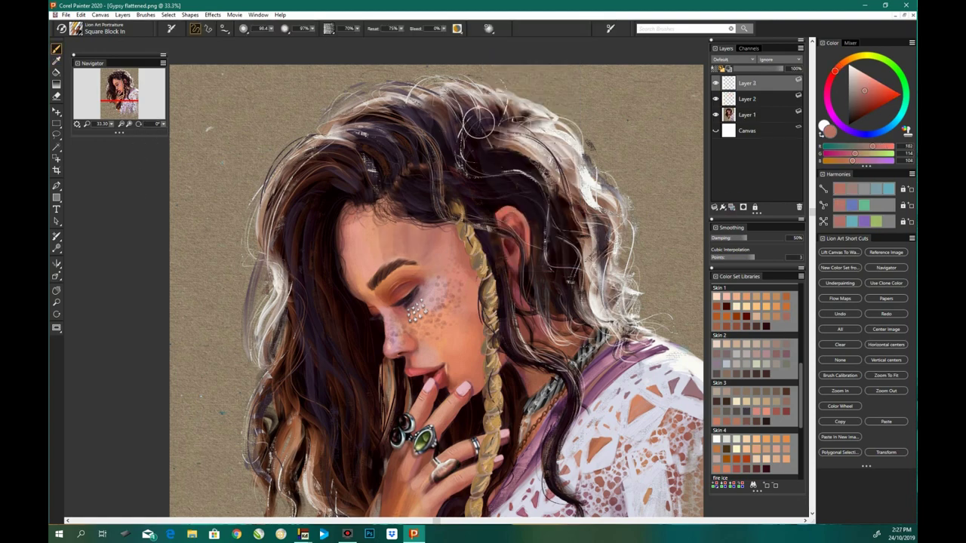
{"action": "left_click", "coordinate": [385, 256], "text": "alt"}
{"action": "left_click", "coordinate": [375, 291], "text": "alt"}
{"action": "key", "text": "ctrl+plus"}
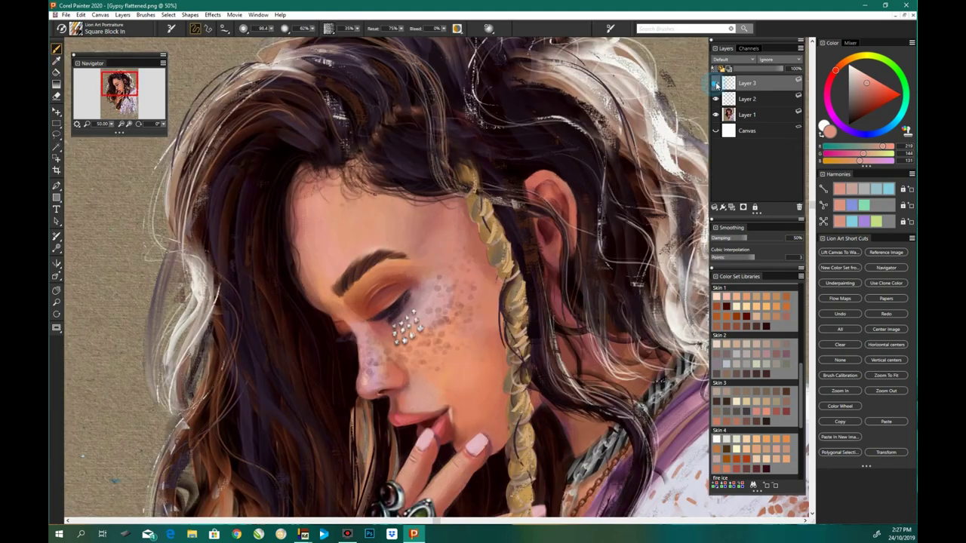
{"action": "key", "text": "ctrl+minus"}
{"action": "key", "text": "ctrl+minus"}
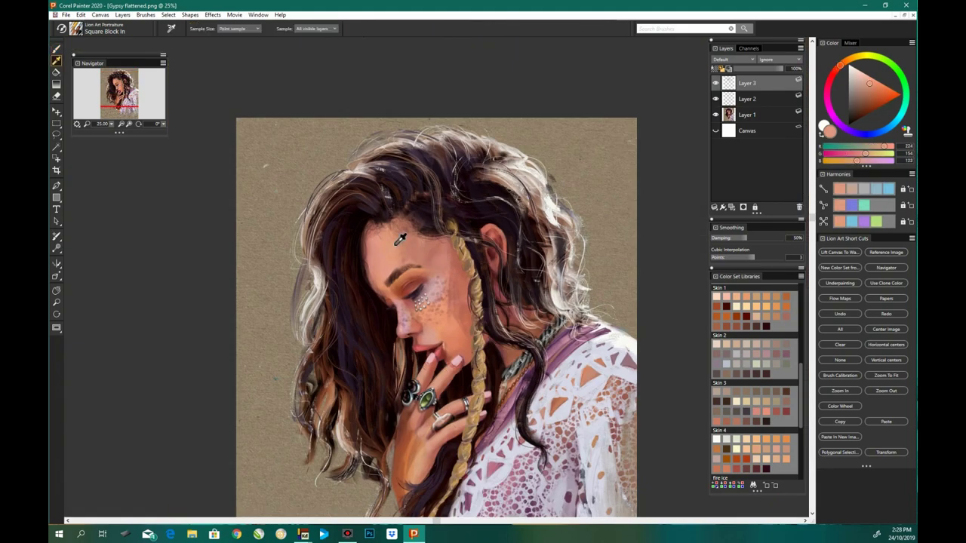
{"action": "left_click", "coordinate": [405, 282]}
{"action": "key", "text": "b"}
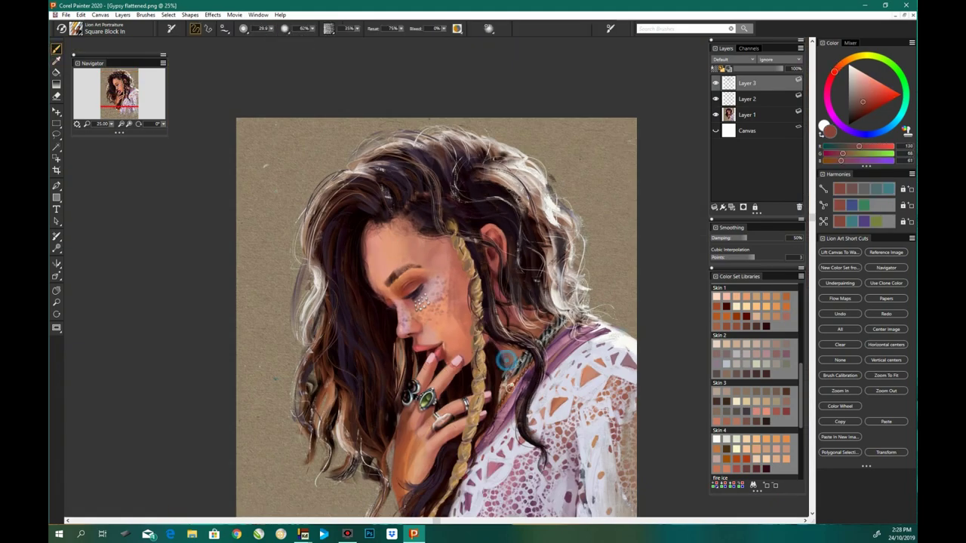
{"action": "key", "text": "ctrl+plus"}
{"action": "left_click", "coordinate": [381, 230], "text": "alt"}
{"action": "key", "text": "n"}
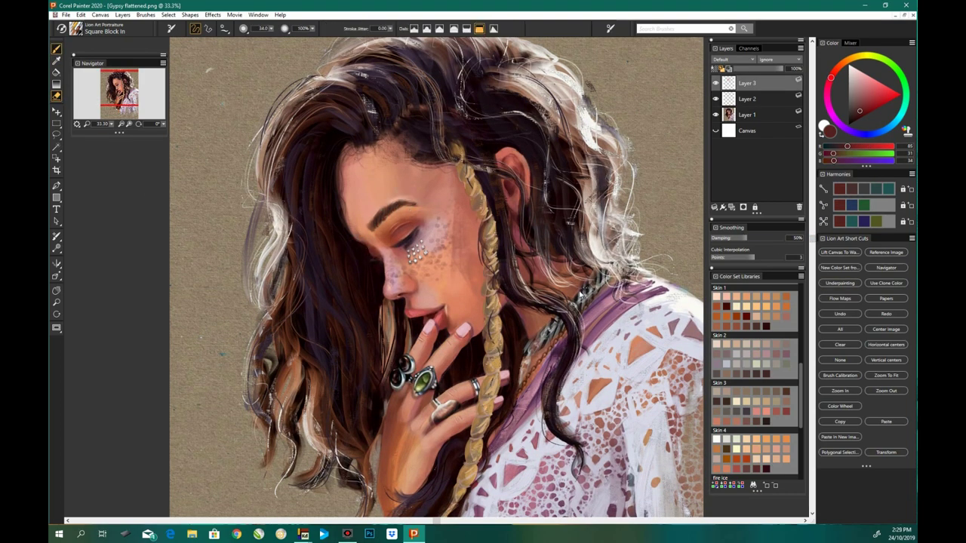
Step: Blend the texture with the Fast and Simple Blender and erase excess strokes
{"action": "left_click", "coordinate": [76, 28]}
{"action": "left_click", "coordinate": [106, 135]}
{"action": "left_click", "coordinate": [189, 158]}
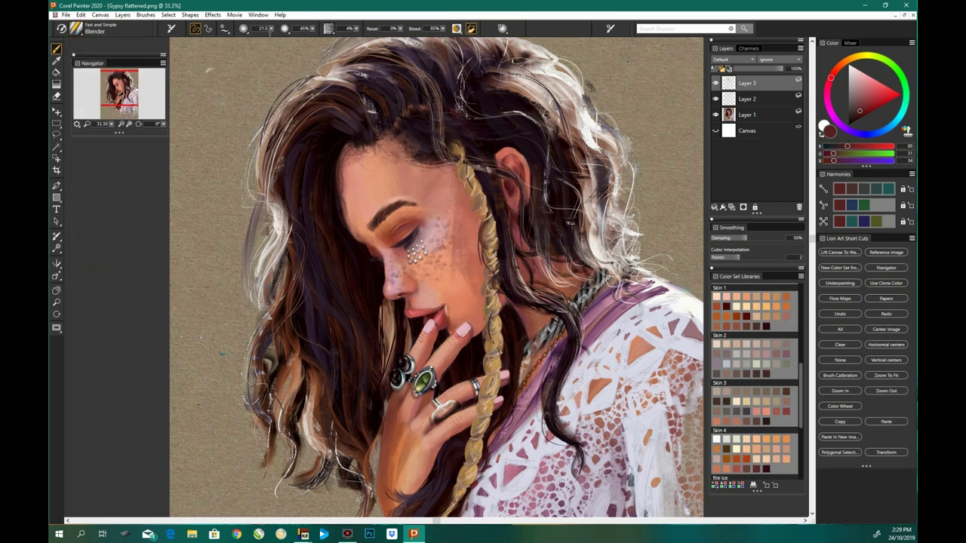
{"action": "key", "text": "ctrl+plus"}
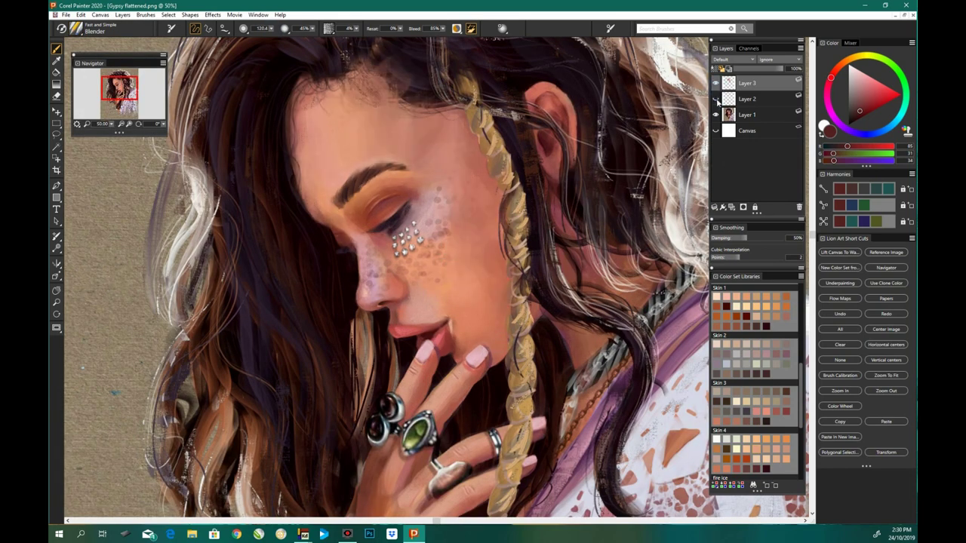
{"action": "left_click", "coordinate": [747, 99]}
{"action": "key", "text": "ctrl+plus"}
{"action": "key", "text": "n"}
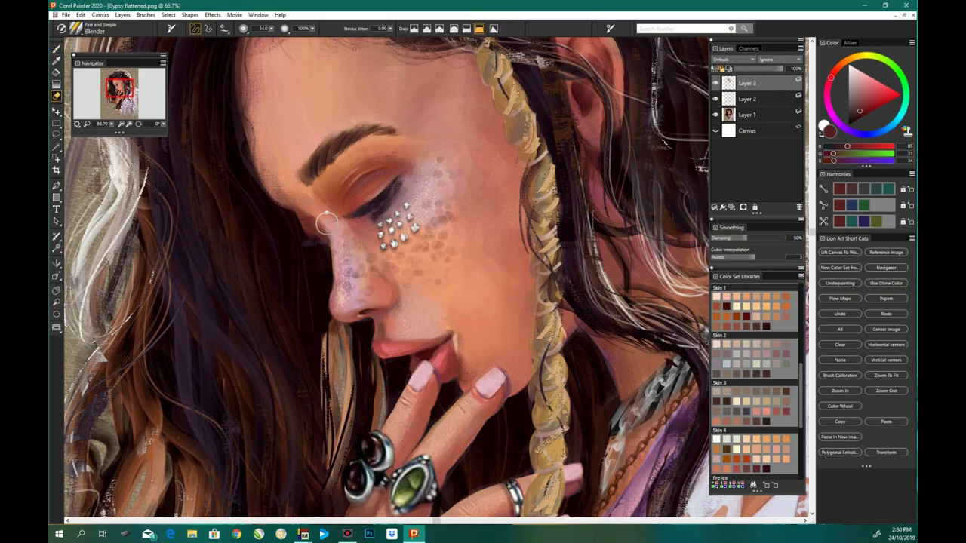
Step: Paint more Square Block In strokes, then erase the stray ones
{"action": "key", "text": "b"}
{"action": "left_click", "coordinate": [75, 28]}
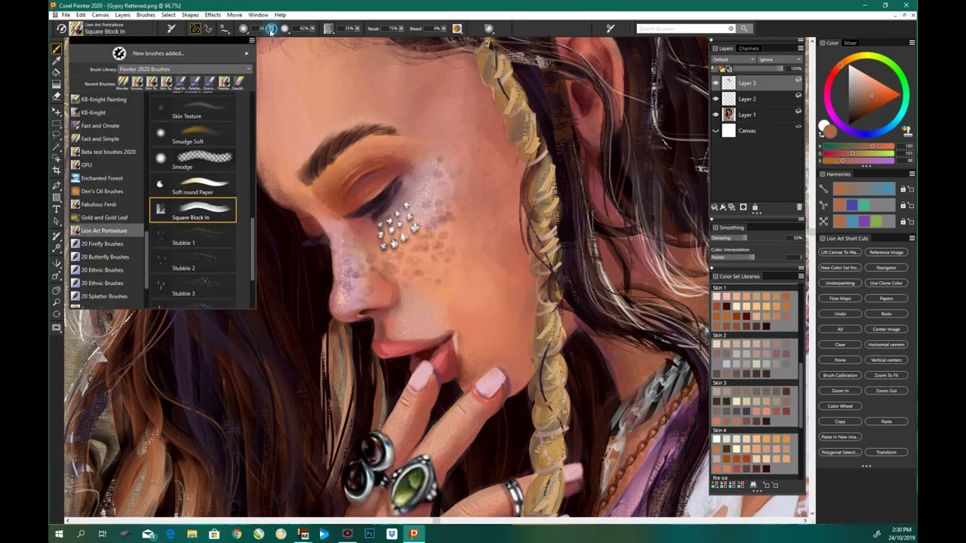
{"action": "left_click", "coordinate": [204, 211]}
{"action": "key", "text": "ctrl+minus"}
{"action": "key", "text": "ctrl+minus"}
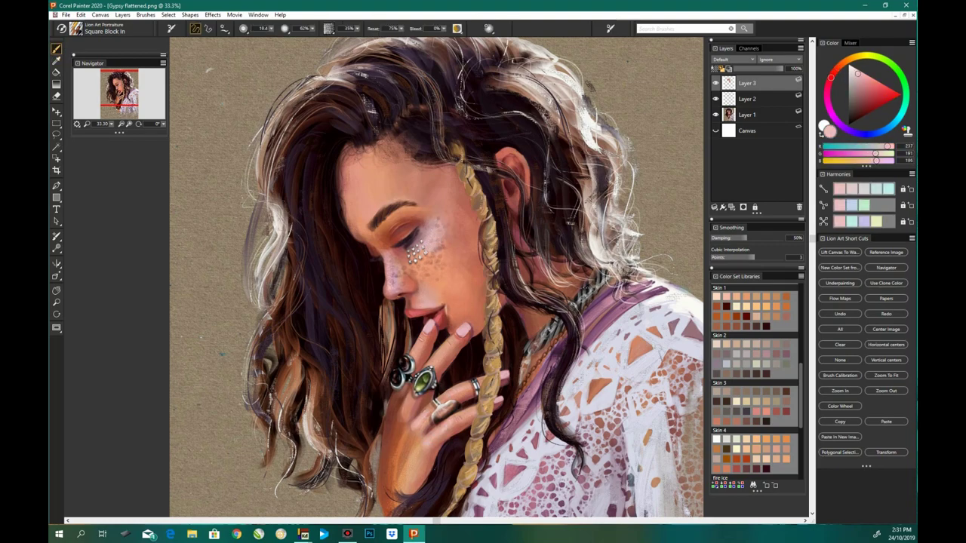
{"action": "key", "text": "ctrl+minus"}
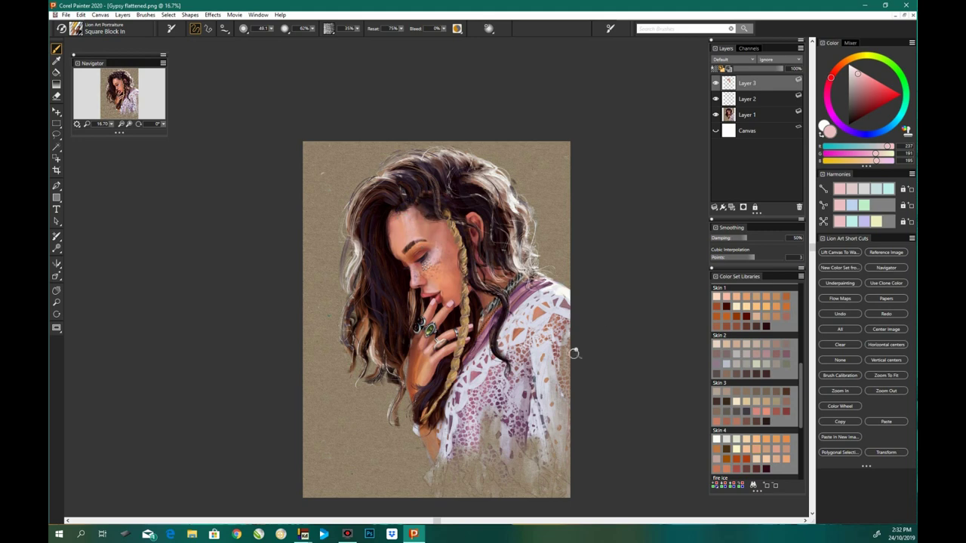
{"action": "key", "text": "n"}
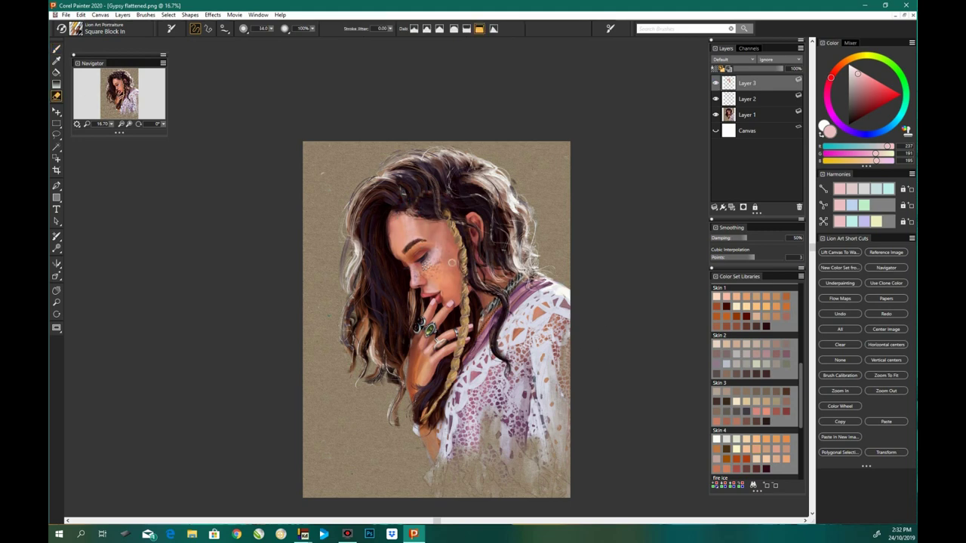
Step: Blend the face on Layer 2 with the Fast and Simple Blender, temporarily at Default blending
{"action": "key", "text": "ctrl+plus"}
{"action": "left_click", "coordinate": [745, 98]}
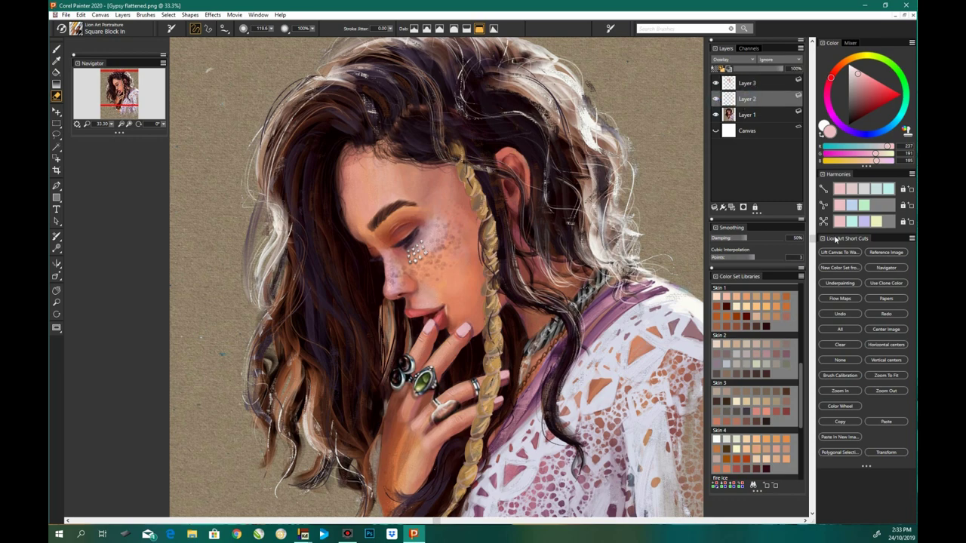
{"action": "key", "text": "ctrl+plus"}
{"action": "left_click", "coordinate": [76, 29]}
{"action": "left_click", "coordinate": [197, 243]}
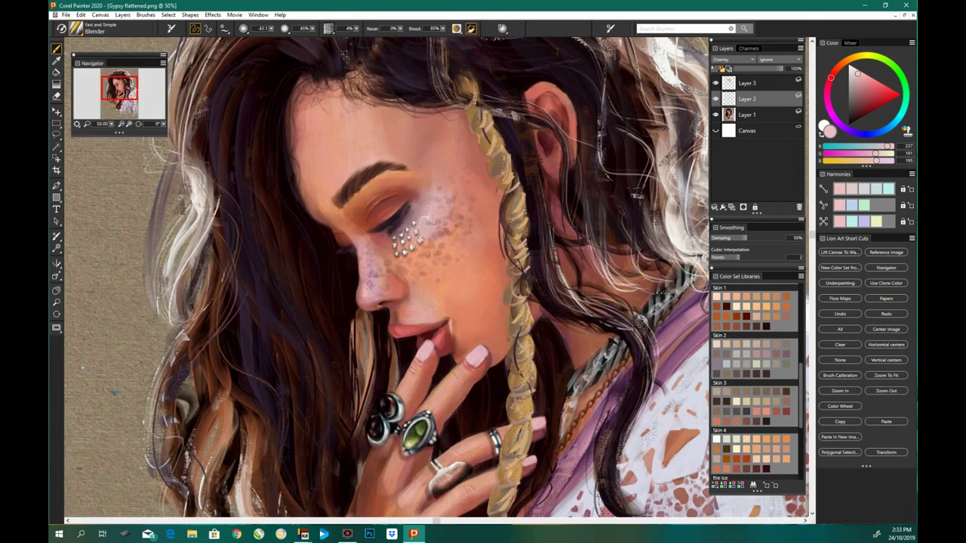
{"action": "left_click", "coordinate": [732, 59]}
{"action": "key", "text": "]"}
{"action": "scroll", "coordinate": [383, 467], "scroll_direction": "down", "scroll_amount": 3}
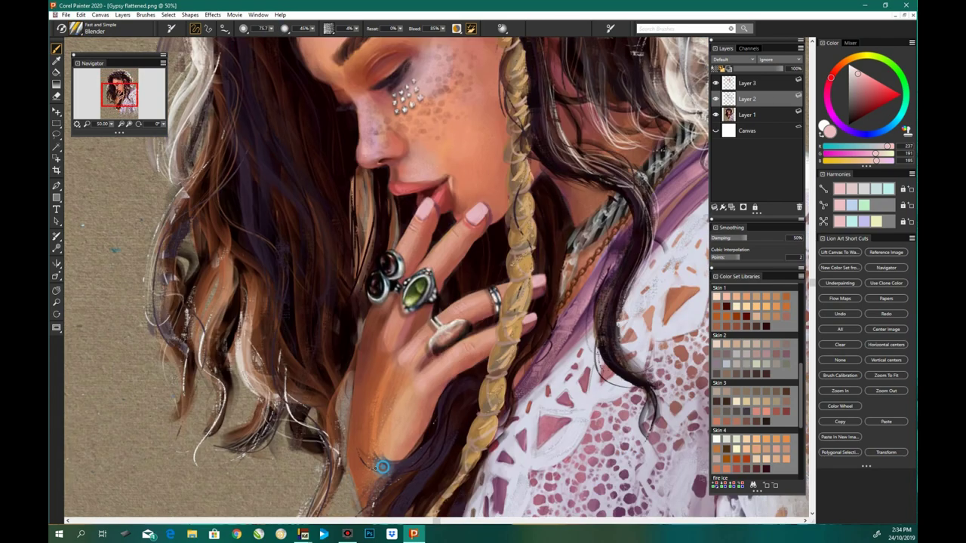
{"action": "key", "text": "n"}
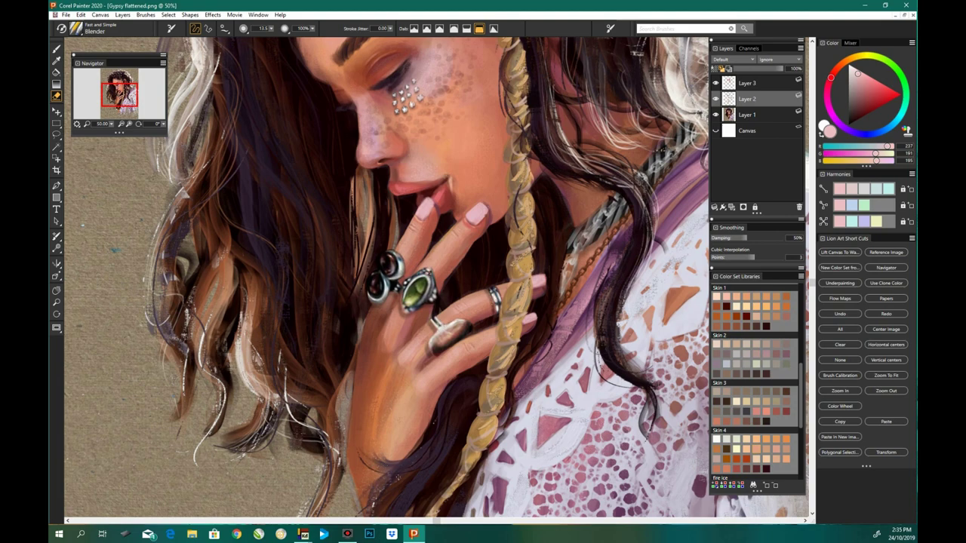
{"action": "key", "text": "ctrl+minus"}
Step: Set Layer 2 back to Overlay at 64% opacity and drop it into the painting
{"action": "left_click", "coordinate": [732, 59]}
{"action": "left_click", "coordinate": [728, 151]}
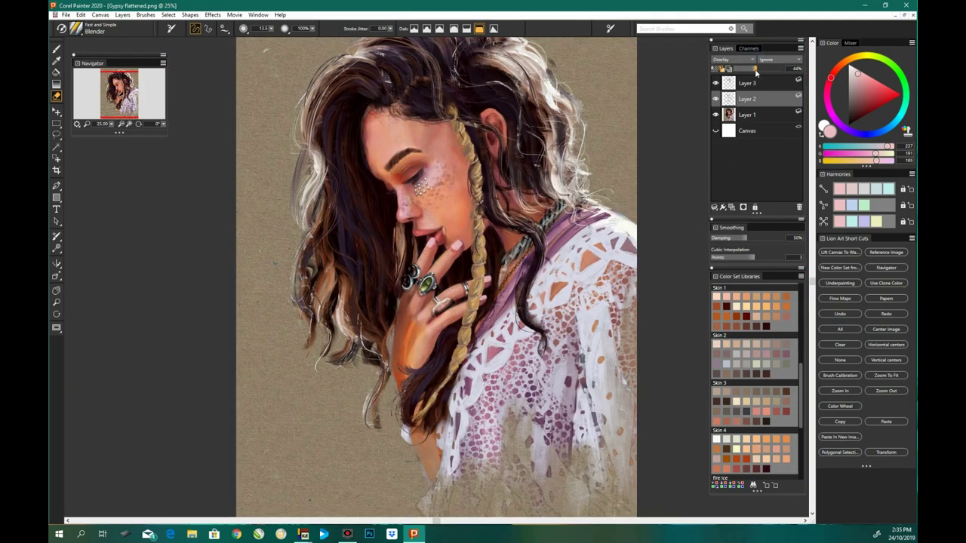
{"action": "left_click_drag", "start_coordinate": [799, 68], "coordinate": [773, 67]}
{"action": "key", "text": "ctrl+e"}
{"action": "key", "text": "ctrl+plus"}
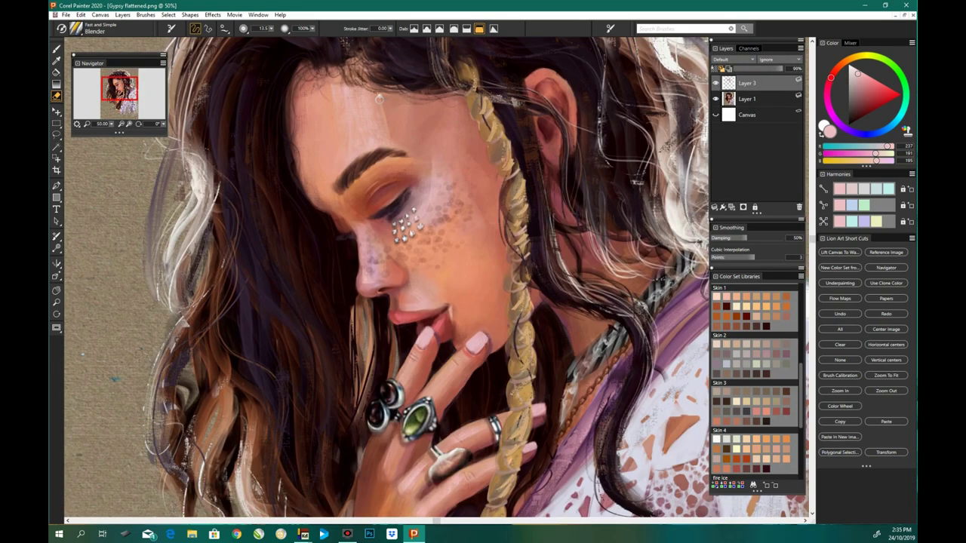
{"action": "key", "text": "b"}
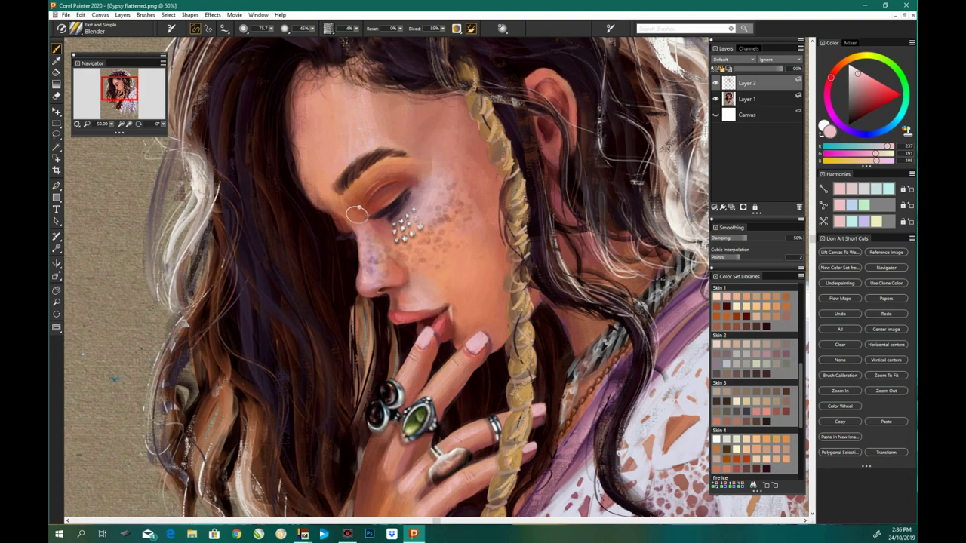
Step: Erase stray paint on the face and undo the last brush stroke
{"action": "scroll", "coordinate": [422, 417], "scroll_direction": "down", "scroll_amount": 3}
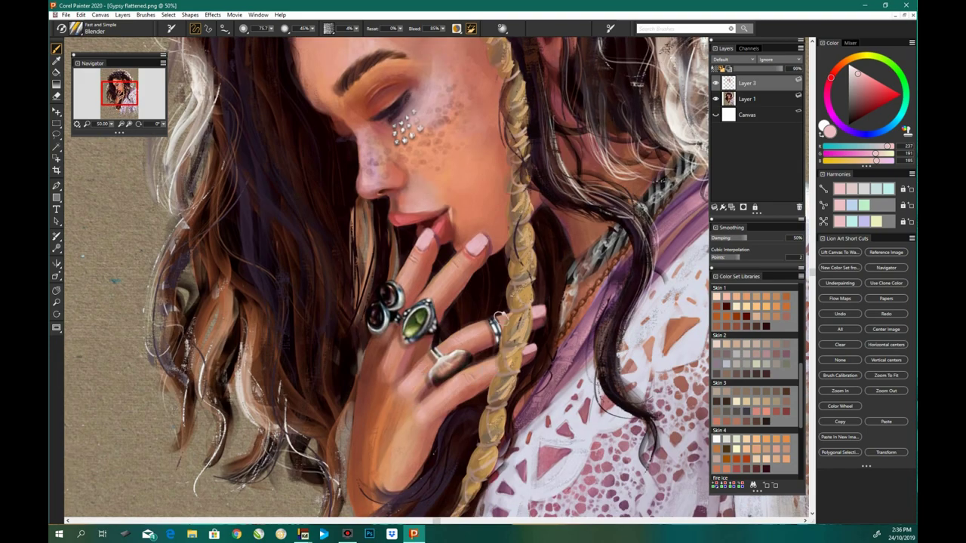
{"action": "key", "text": "ctrl+0"}
{"action": "key", "text": "n"}
{"action": "key", "text": "ctrl+0"}
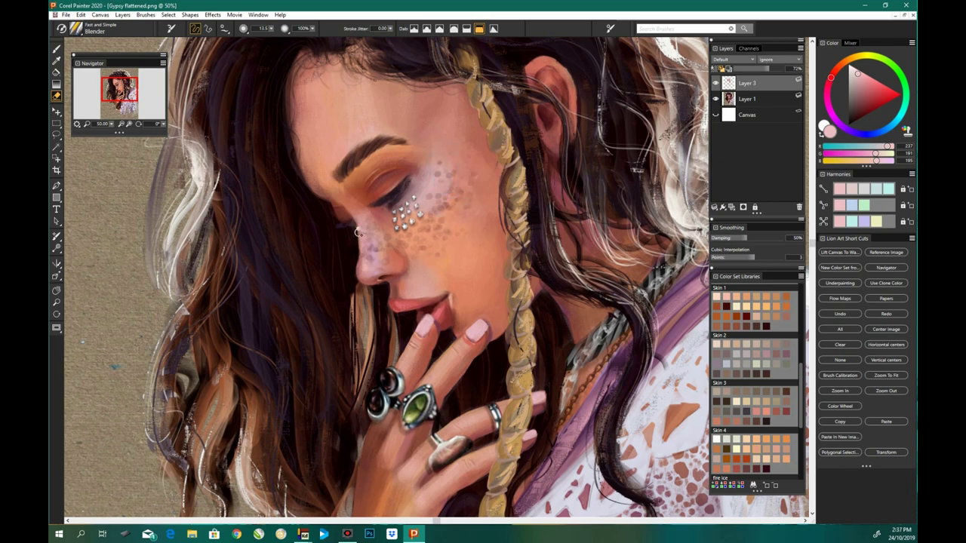
{"action": "key", "text": "ctrl+minus"}
{"action": "key", "text": "ctrl+minus"}
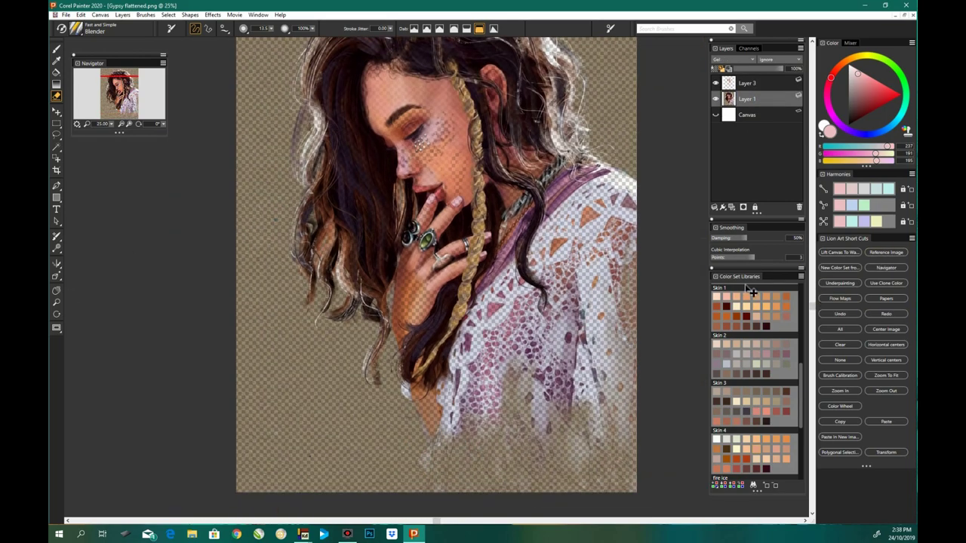
{"action": "left_click", "coordinate": [80, 14]}
{"action": "left_click", "coordinate": [114, 29]}
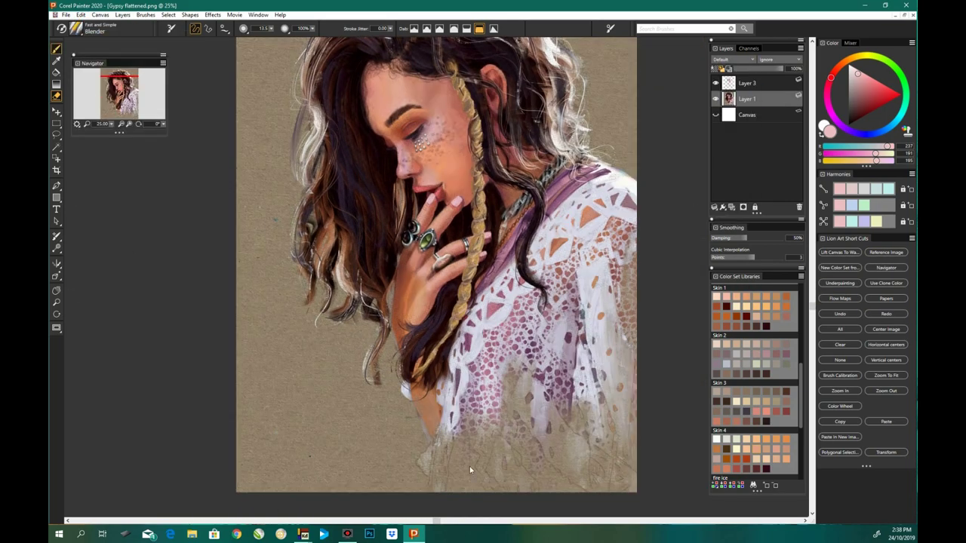
{"action": "key", "text": "b"}
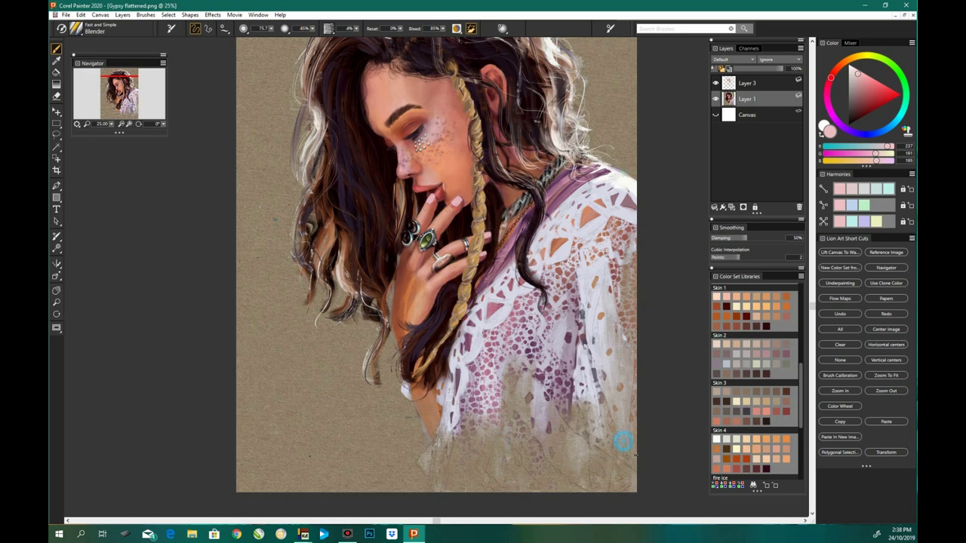
{"action": "scroll", "coordinate": [435, 315], "scroll_direction": "up", "scroll_amount": 3}
{"action": "scroll", "coordinate": [435, 316], "scroll_direction": "down", "scroll_amount": 1}
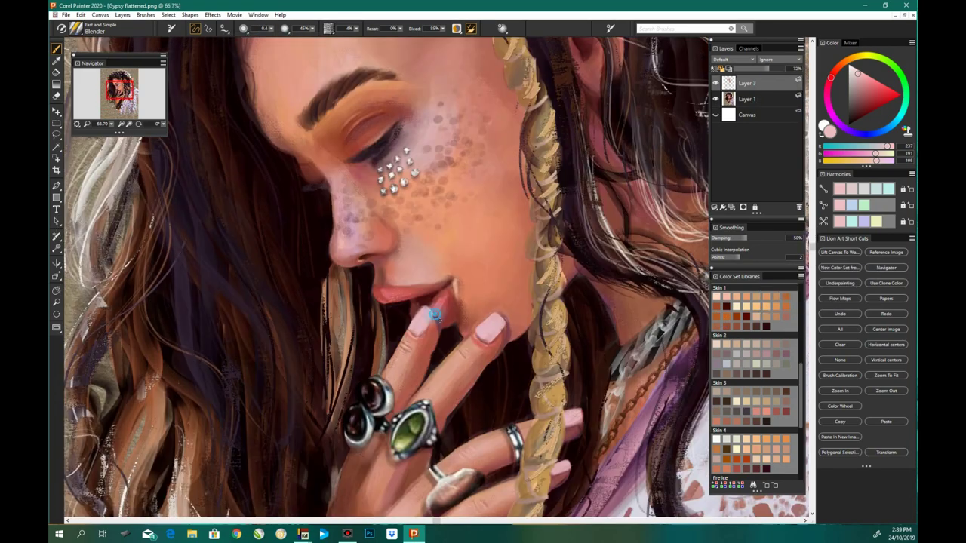
Step: Blend on Layer 1, then erase excess paint on Layer 3
{"action": "left_click", "coordinate": [758, 94]}
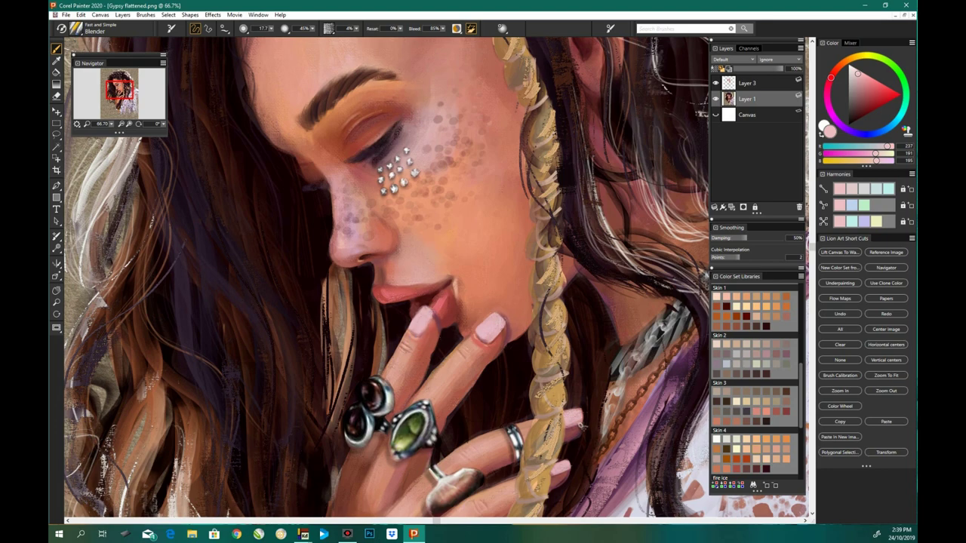
{"action": "scroll", "coordinate": [581, 427], "scroll_direction": "down", "scroll_amount": 3}
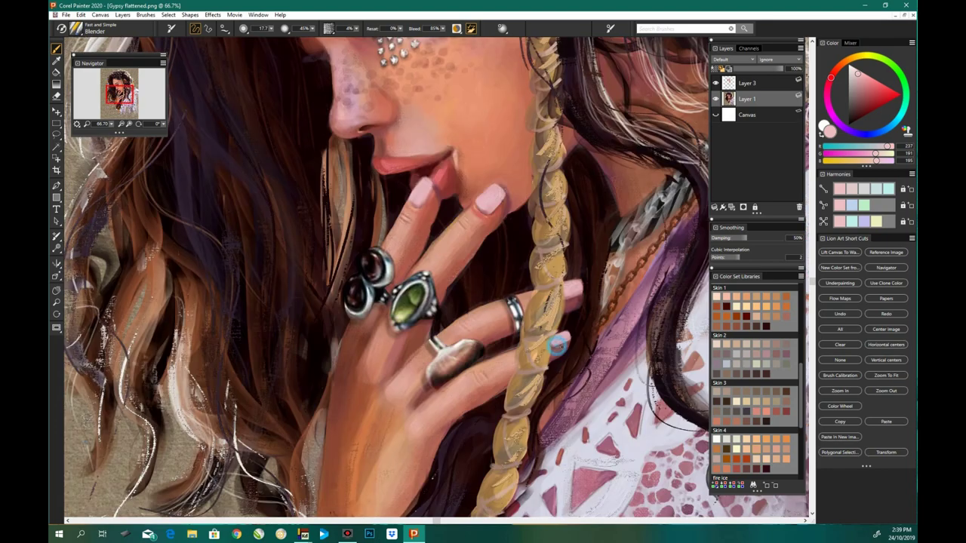
{"action": "left_click", "coordinate": [721, 84]}
{"action": "key", "text": "n"}
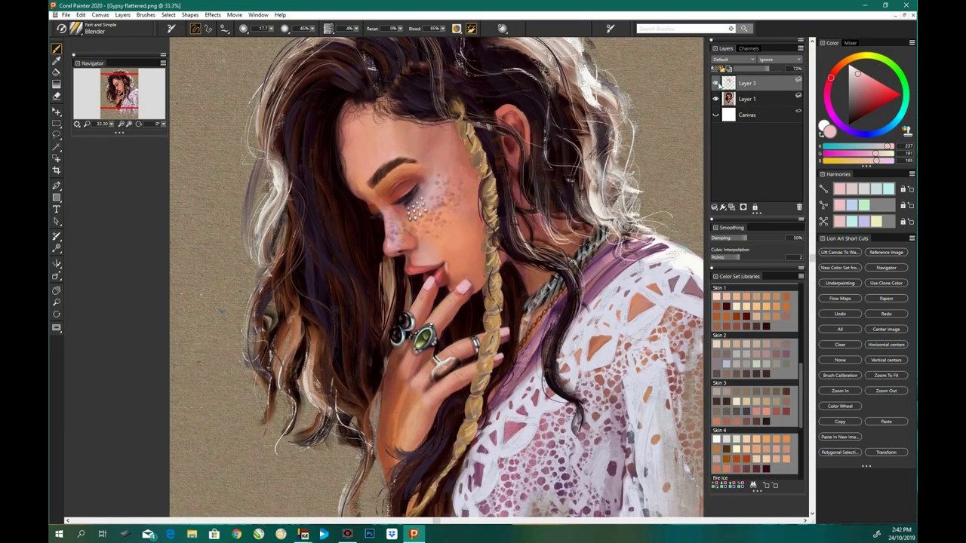
Step: Add Layer 4 and paint with sampled red-brown and rose-brown tones
{"action": "left_click", "coordinate": [716, 99]}
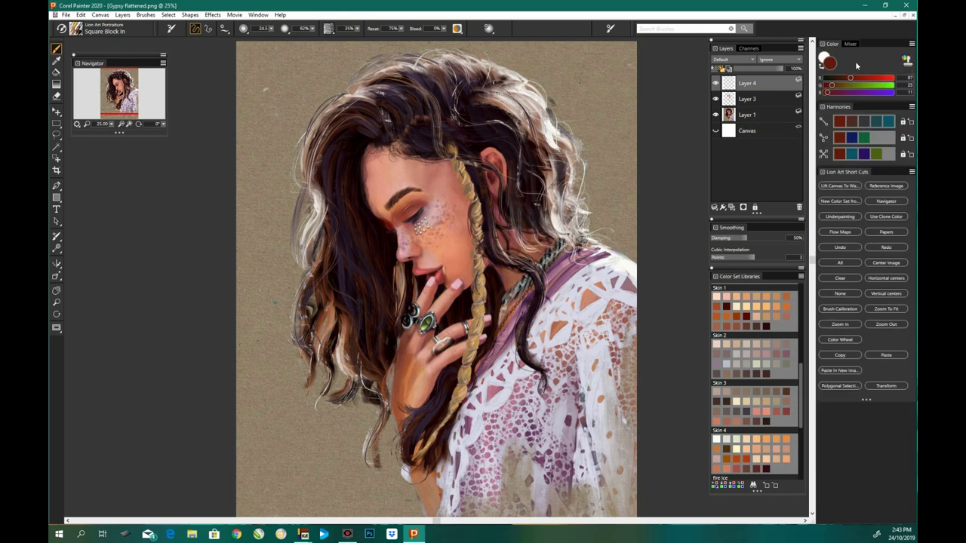
{"action": "left_click", "coordinate": [387, 224], "text": "alt"}
{"action": "key", "text": "n"}
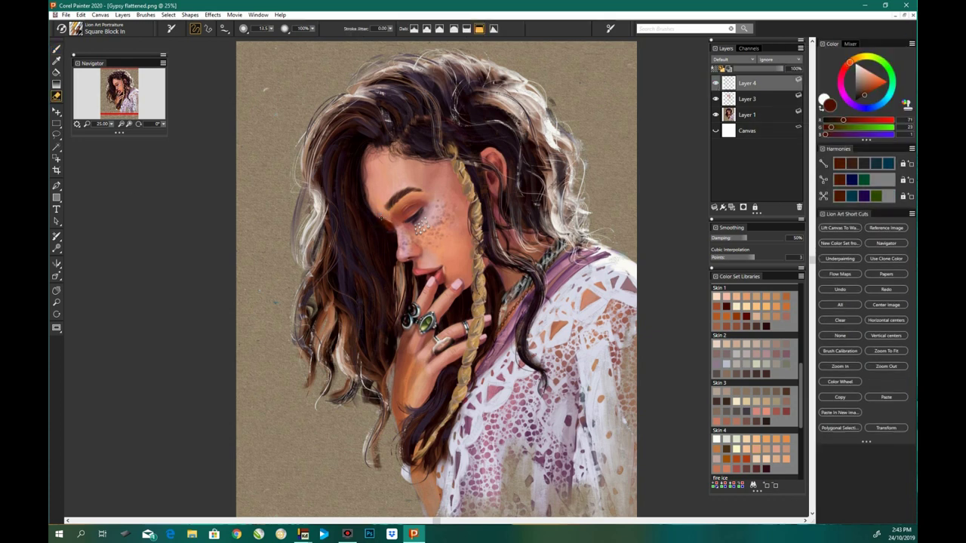
{"action": "key", "text": "b"}
{"action": "left_click", "coordinate": [468, 383], "text": "alt"}
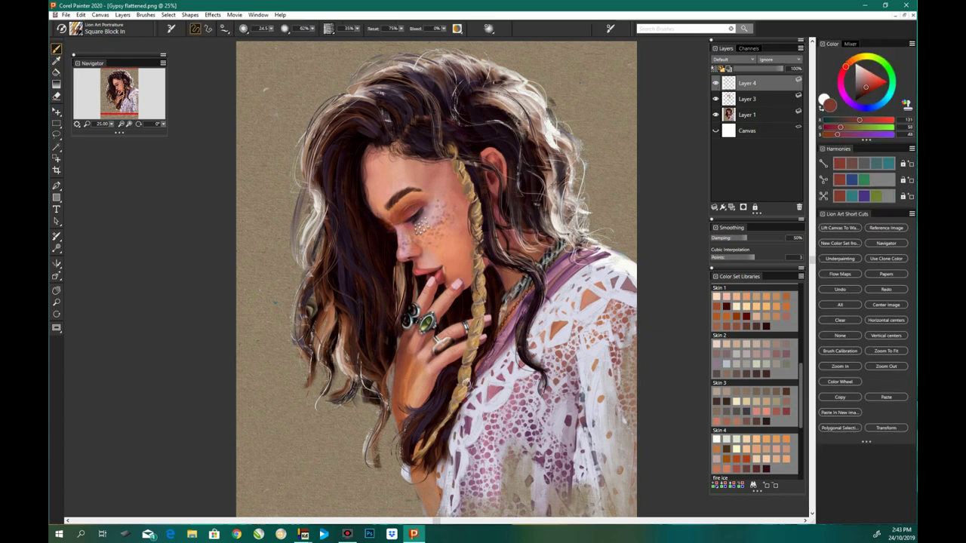
{"action": "left_click", "coordinate": [451, 415], "text": "alt"}
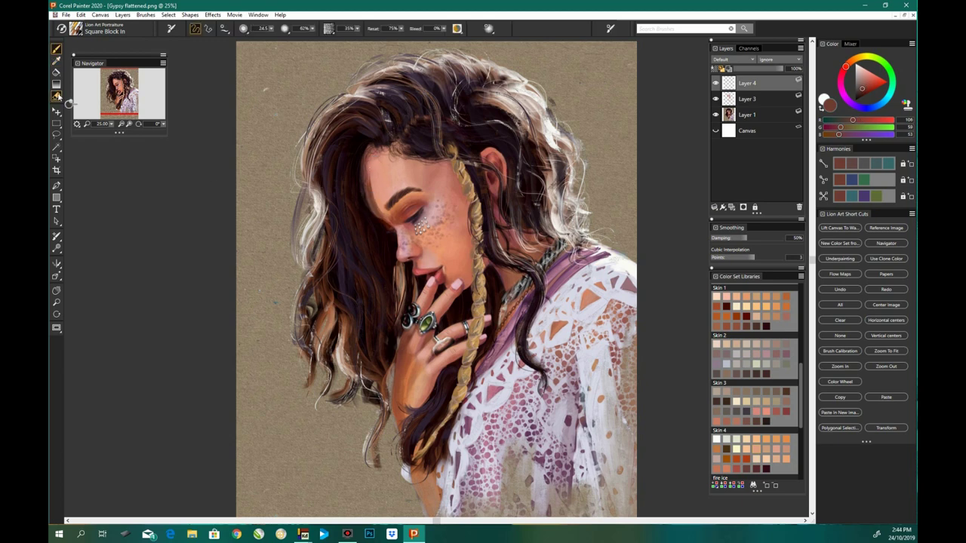
Step: Blend the hand on Layer 1 with the Fast and Simple Blender
{"action": "left_click", "coordinate": [75, 28]}
{"action": "left_click", "coordinate": [106, 133]}
{"action": "left_click", "coordinate": [196, 113]}
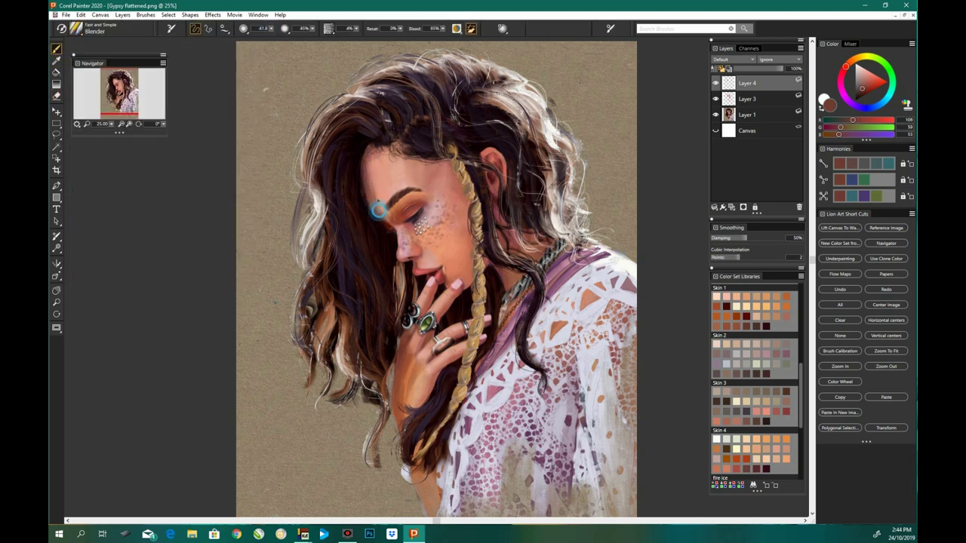
{"action": "key", "text": "ctrl+minus"}
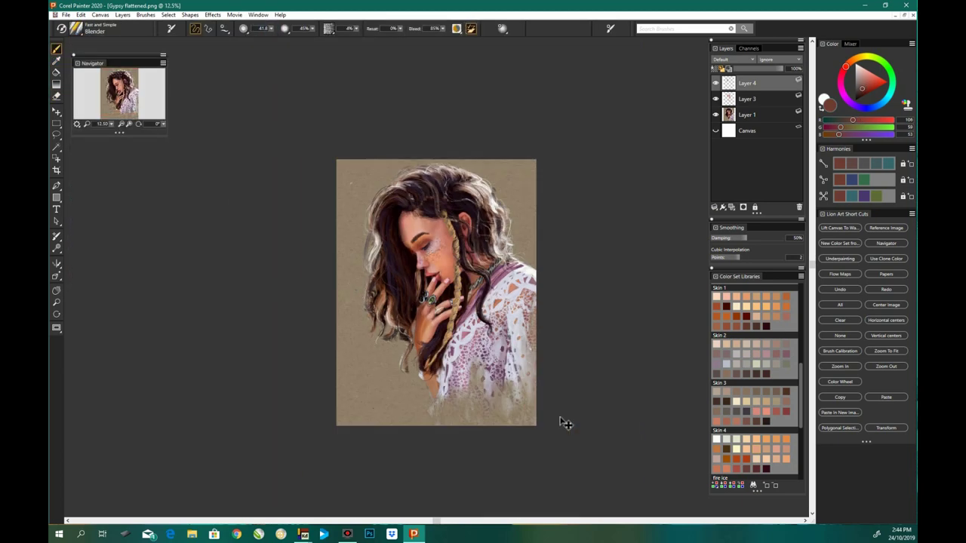
{"action": "left_click", "coordinate": [774, 113]}
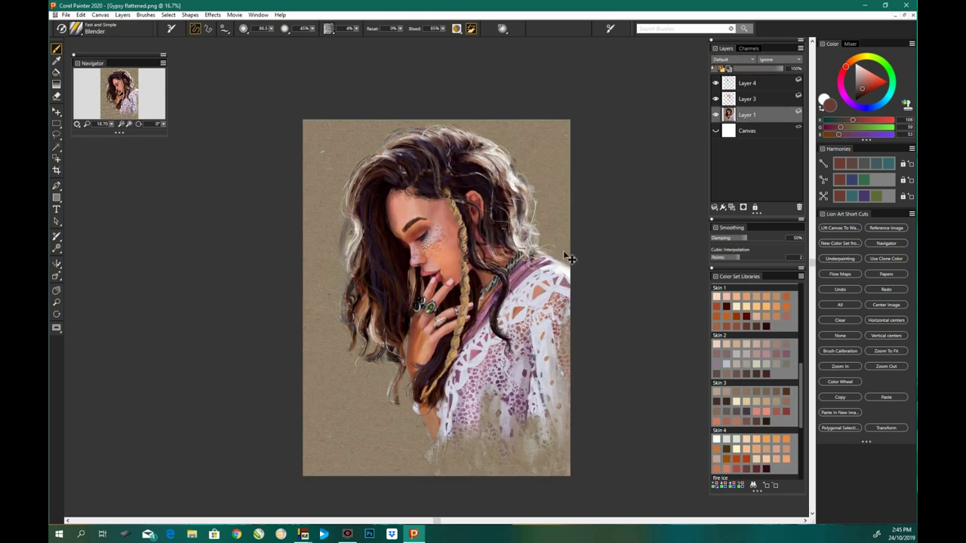
{"action": "key", "text": "n"}
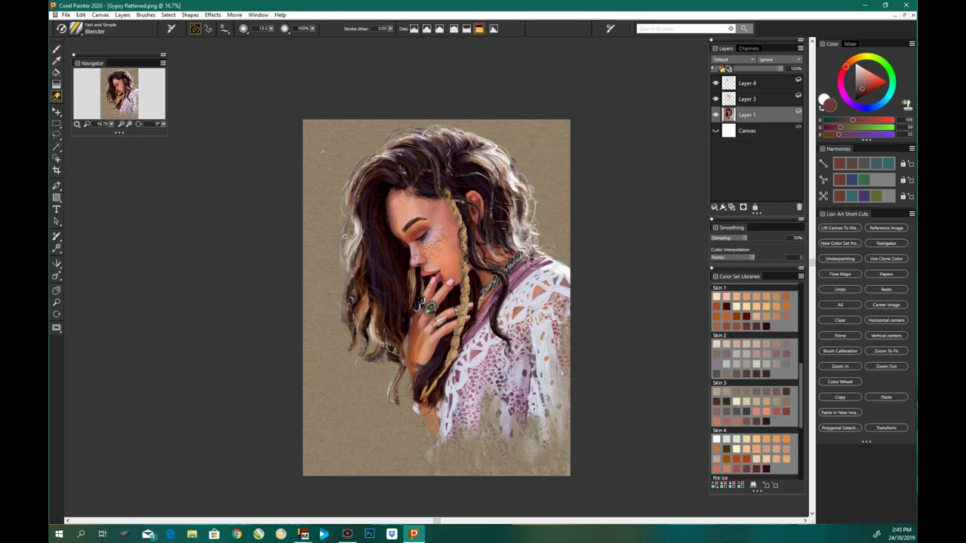
{"action": "key", "text": "ctrl+plus"}
{"action": "left_click", "coordinate": [75, 28]}
Step: Add light Palette Knife strokes along the left hair strands
{"action": "left_click", "coordinate": [209, 82]}
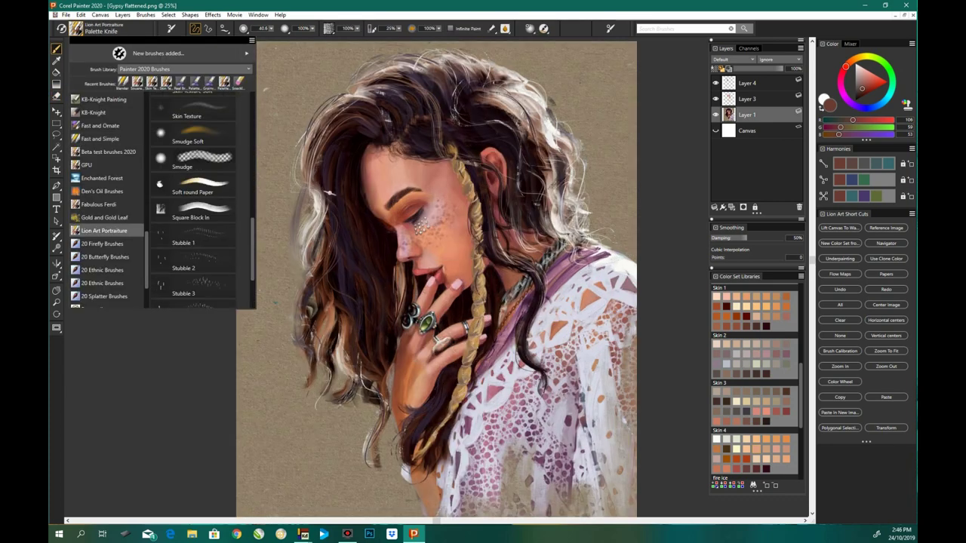
{"action": "left_click_drag", "start_coordinate": [296, 148], "coordinate": [310, 249]}
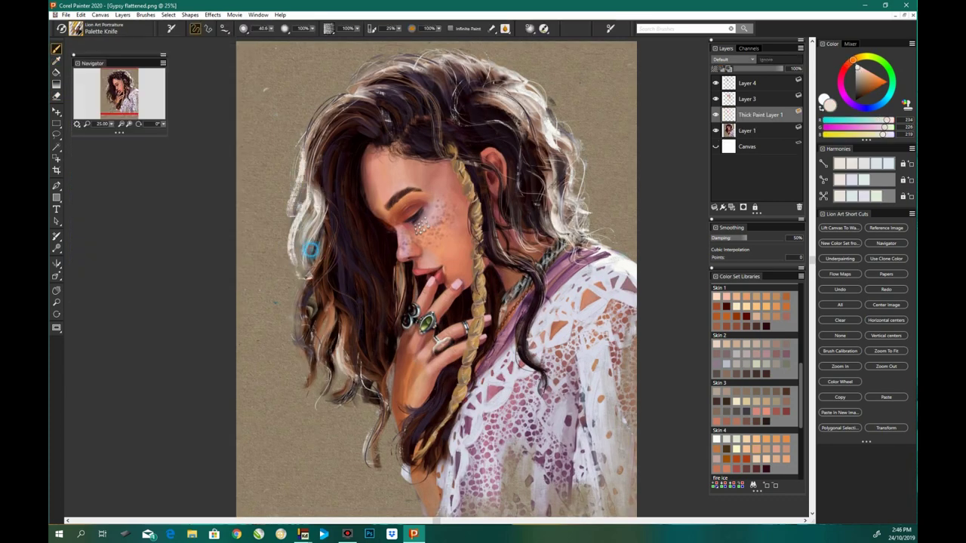
{"action": "key", "text": "ctrl+minus"}
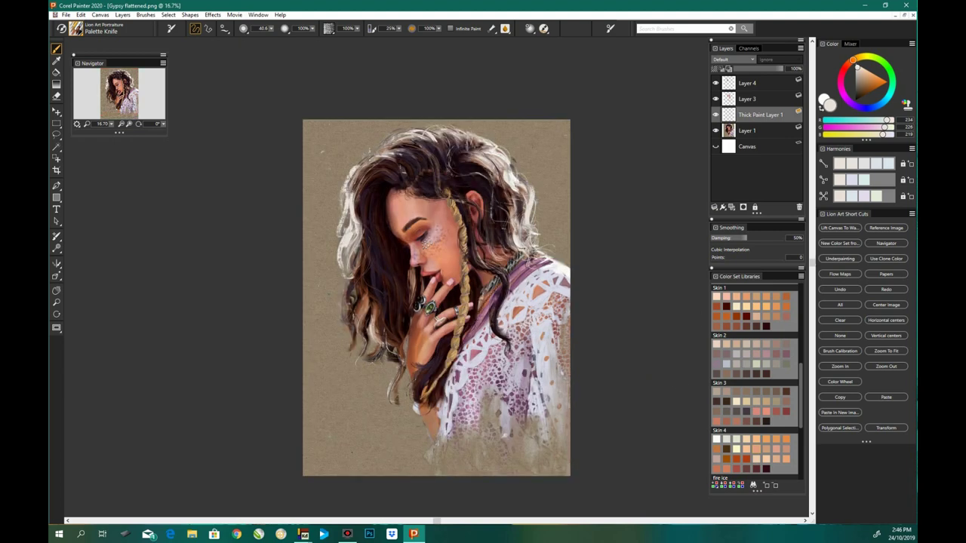
{"action": "left_click_drag", "start_coordinate": [364, 264], "coordinate": [377, 355]}
Step: Remove some light strands on the left hair with the Palette Knife Eraser
{"action": "left_click", "coordinate": [76, 28]}
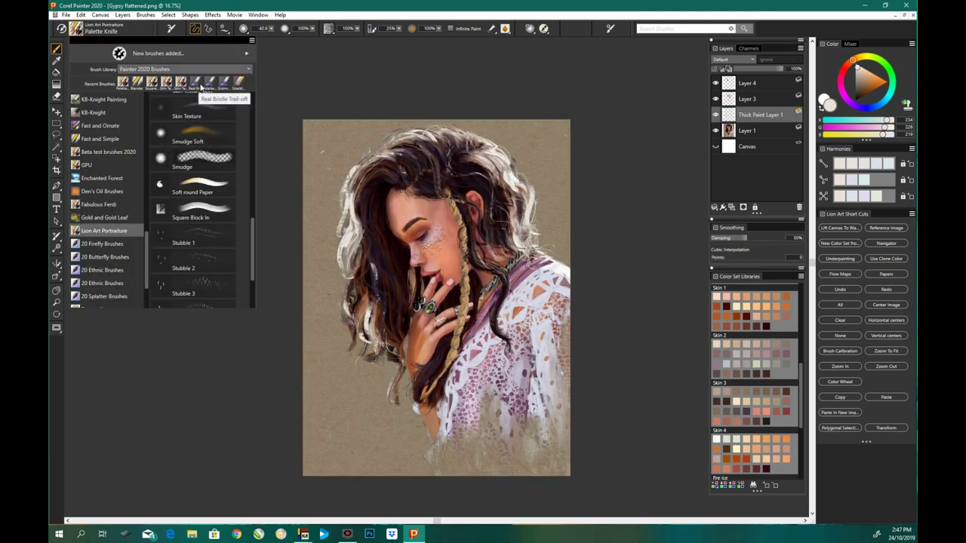
{"action": "left_click", "coordinate": [197, 283]}
{"action": "left_click_drag", "start_coordinate": [354, 185], "coordinate": [352, 228]}
{"action": "left_click_drag", "start_coordinate": [352, 307], "coordinate": [350, 344]}
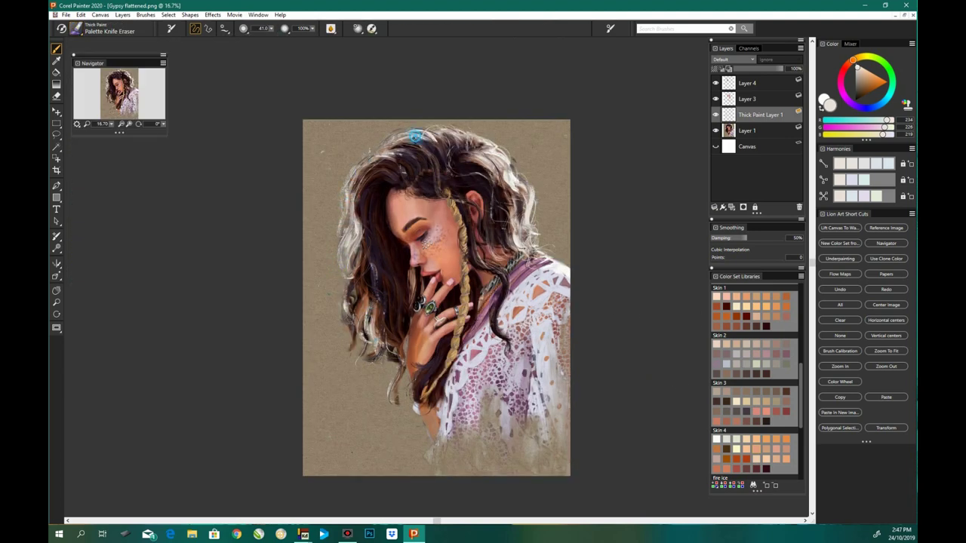
{"action": "key", "text": "ctrl+plus"}
Step: Paint sampled brown into the left hair with the Palette Knife
{"action": "left_click", "coordinate": [76, 28]}
{"action": "left_click", "coordinate": [204, 162]}
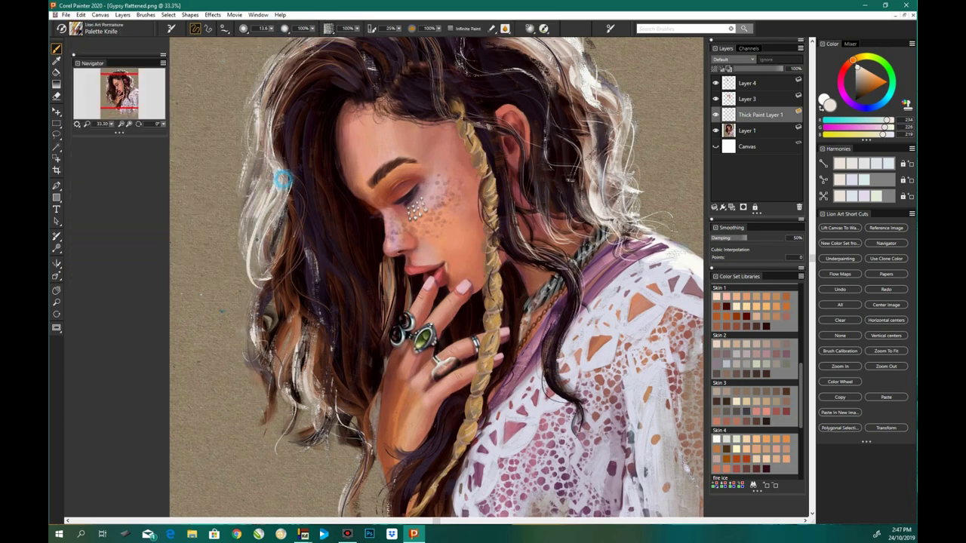
{"action": "scroll", "coordinate": [436, 277], "scroll_direction": "up", "scroll_amount": 2}
{"action": "left_click", "coordinate": [312, 352], "text": "alt"}
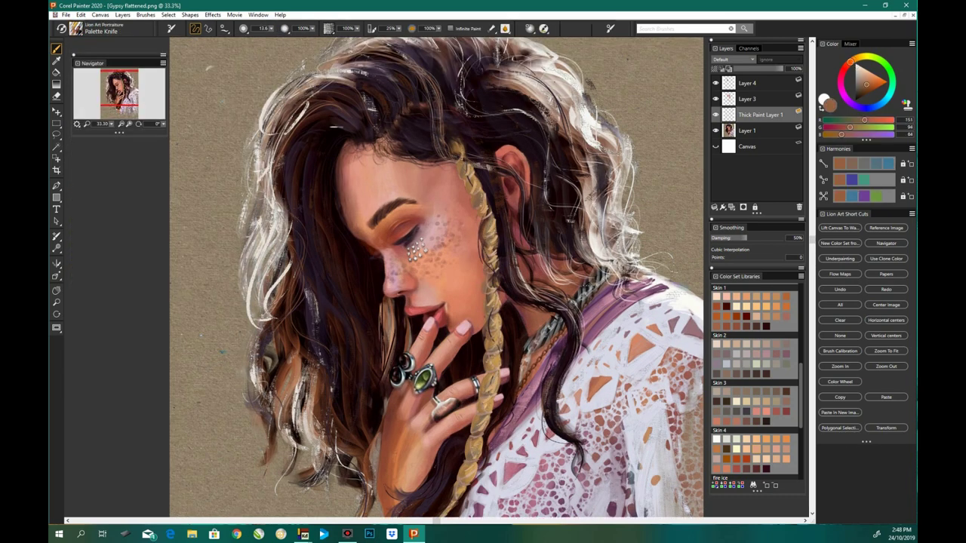
{"action": "left_click_drag", "start_coordinate": [287, 98], "coordinate": [295, 264]}
{"action": "scroll", "coordinate": [436, 278], "scroll_direction": "up", "scroll_amount": 2}
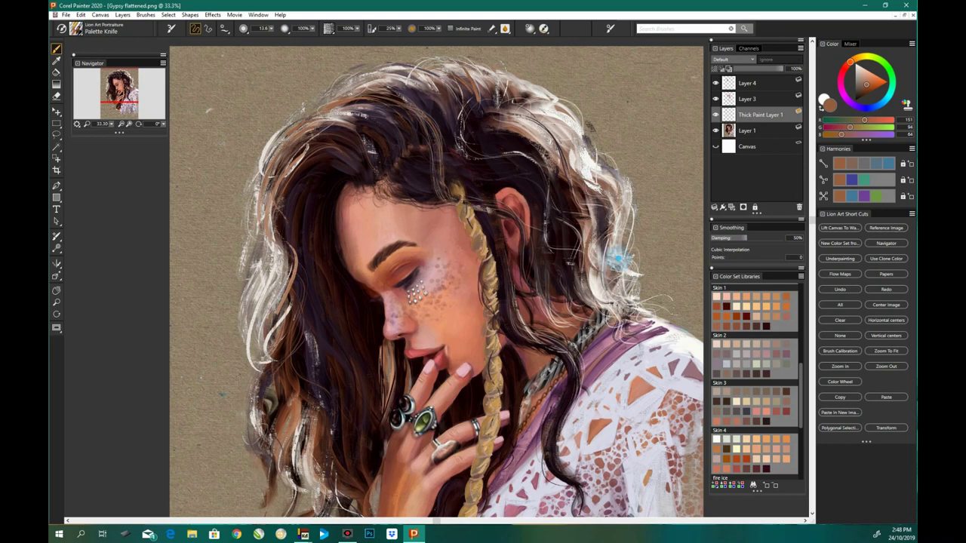
{"action": "key", "text": "ctrl+minus"}
{"action": "key", "text": "n"}
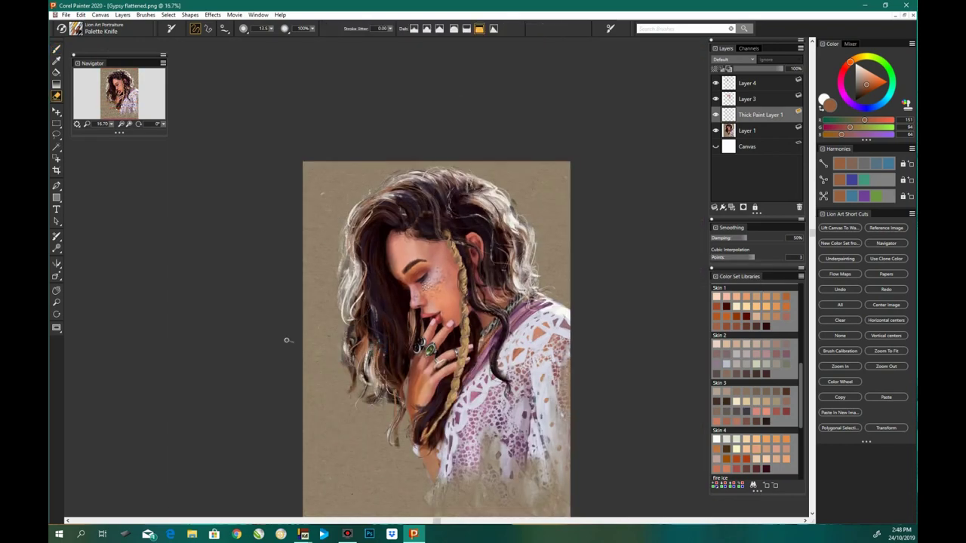
{"action": "key", "text": "ctrl+plus"}
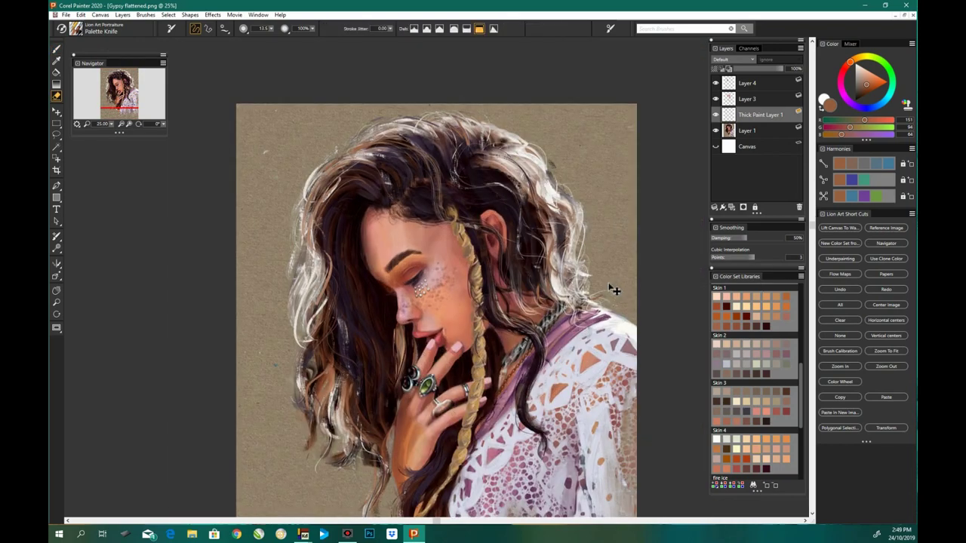
Step: Add Blender strokes on Layer 5 and lower its opacity
{"action": "left_click", "coordinate": [76, 28]}
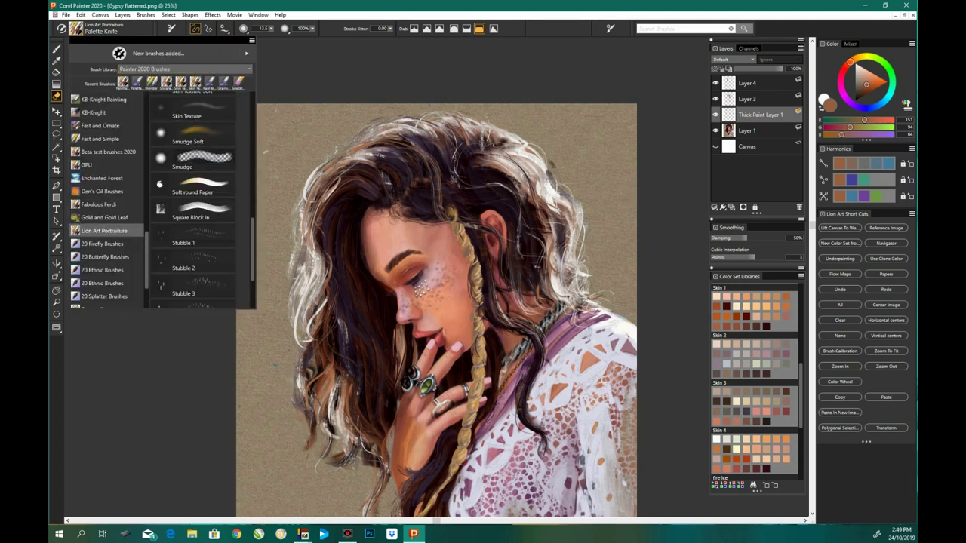
{"action": "left_click", "coordinate": [204, 151]}
{"action": "key", "text": "ctrl+minus"}
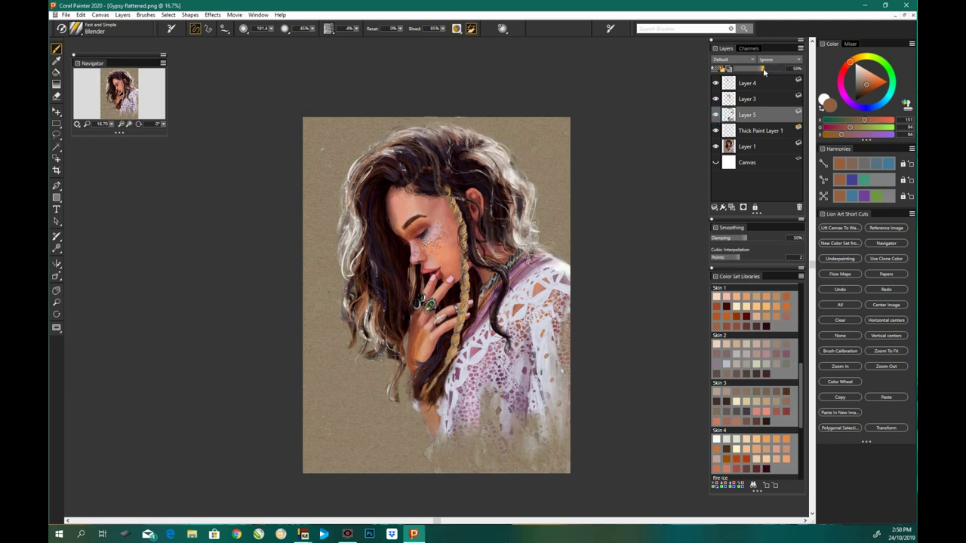
{"action": "left_click_drag", "start_coordinate": [763, 71], "coordinate": [766, 69]}
{"action": "key", "text": "n"}
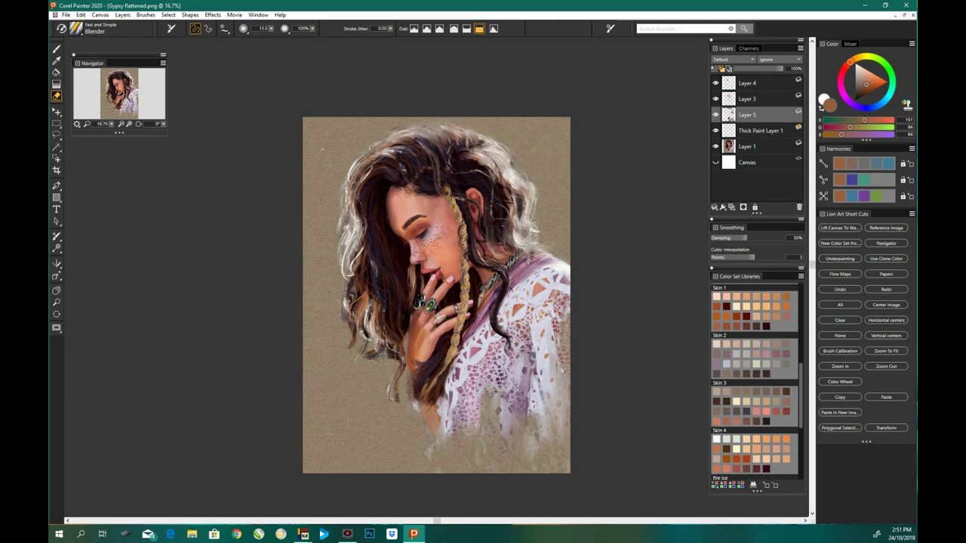
{"action": "key", "text": "ctrl+plus"}
Step: Move Thick Paint Layer 1 above Layer 5 and Drop All layers to flatten
{"action": "left_click", "coordinate": [717, 130]}
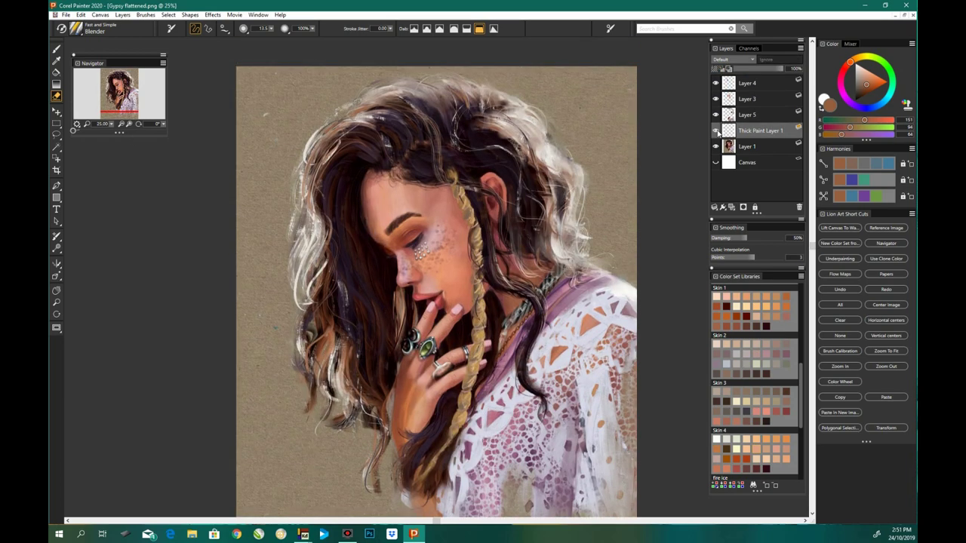
{"action": "left_click_drag", "start_coordinate": [747, 114], "coordinate": [754, 129]}
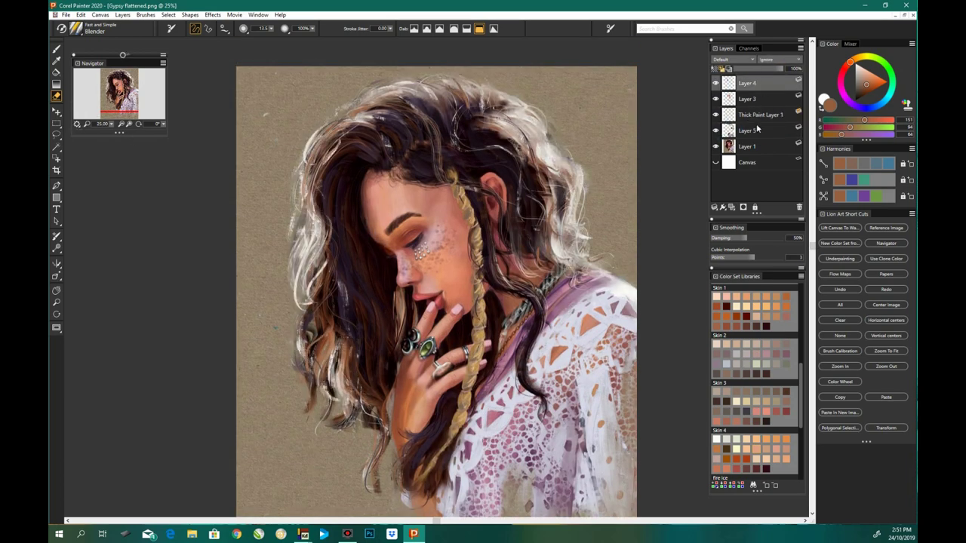
{"action": "key", "text": "ctrl+shift+d"}
{"action": "key", "text": "Return"}
{"action": "key", "text": "ctrl+plus"}
Step: Apply a Surface Texture based on Image Luminance with the amount lowered to 26%
{"action": "left_click", "coordinate": [213, 14]}
{"action": "mouse_move", "coordinate": [236, 58]}
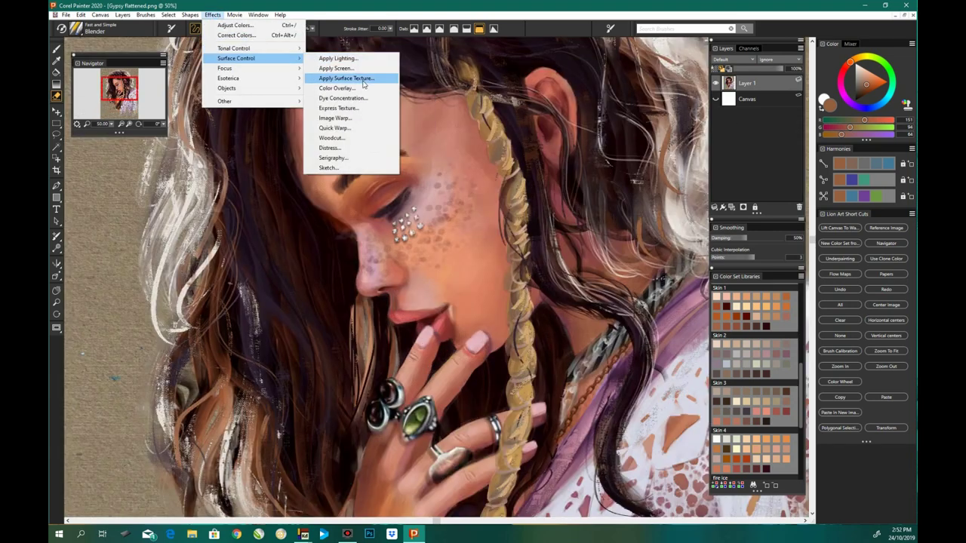
{"action": "left_click", "coordinate": [364, 78]}
{"action": "left_click_drag", "start_coordinate": [438, 46], "coordinate": [574, 126]}
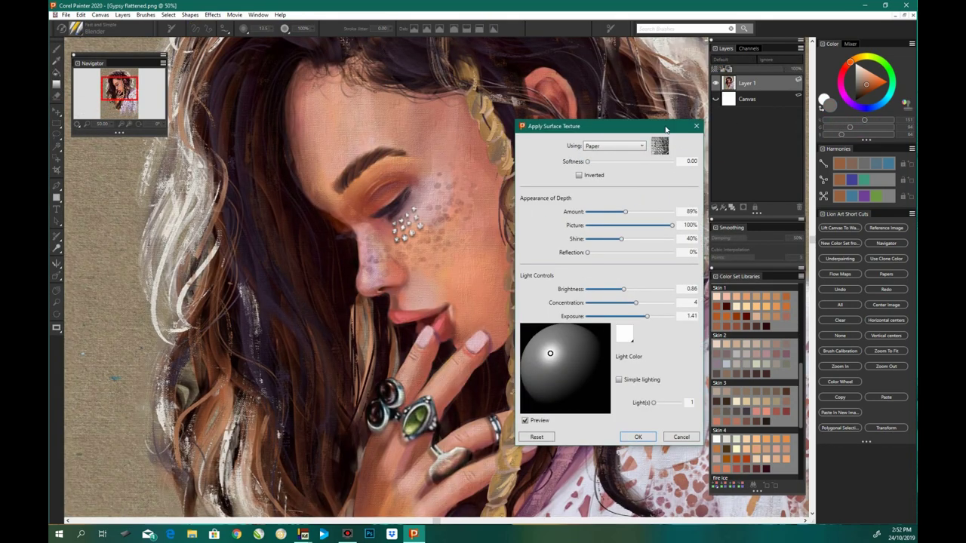
{"action": "left_click", "coordinate": [640, 145]}
{"action": "left_click", "coordinate": [647, 183]}
{"action": "left_click_drag", "start_coordinate": [605, 212], "coordinate": [600, 212]}
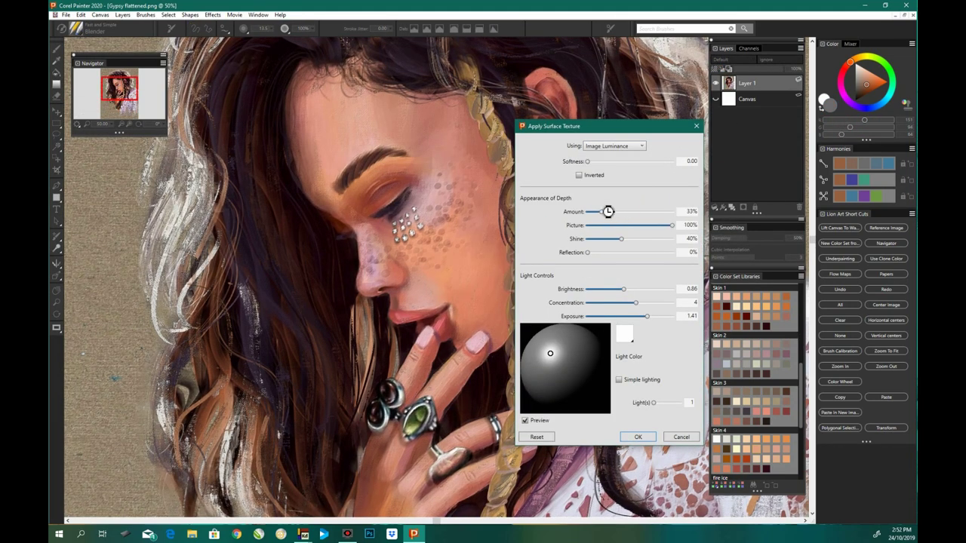
{"action": "left_click", "coordinate": [525, 420]}
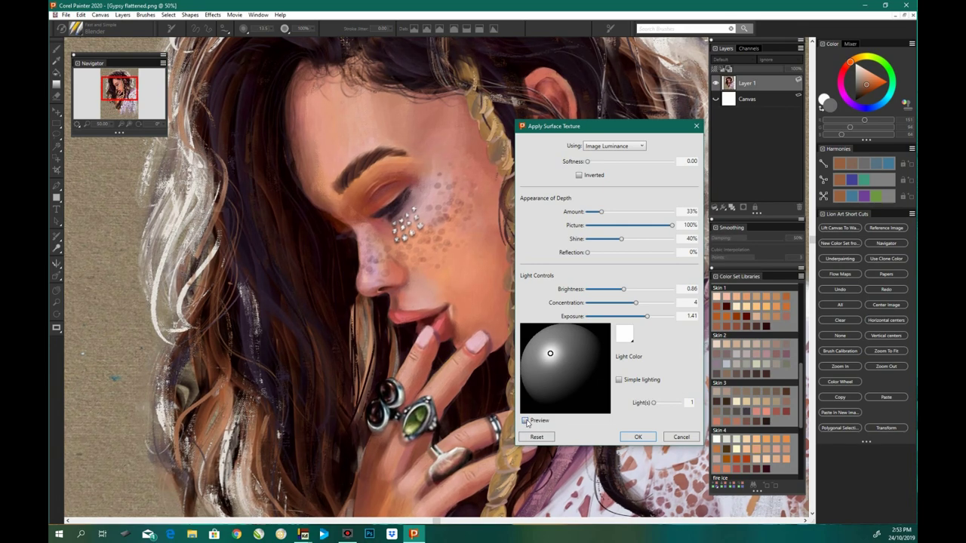
{"action": "left_click_drag", "start_coordinate": [601, 212], "coordinate": [598, 212]}
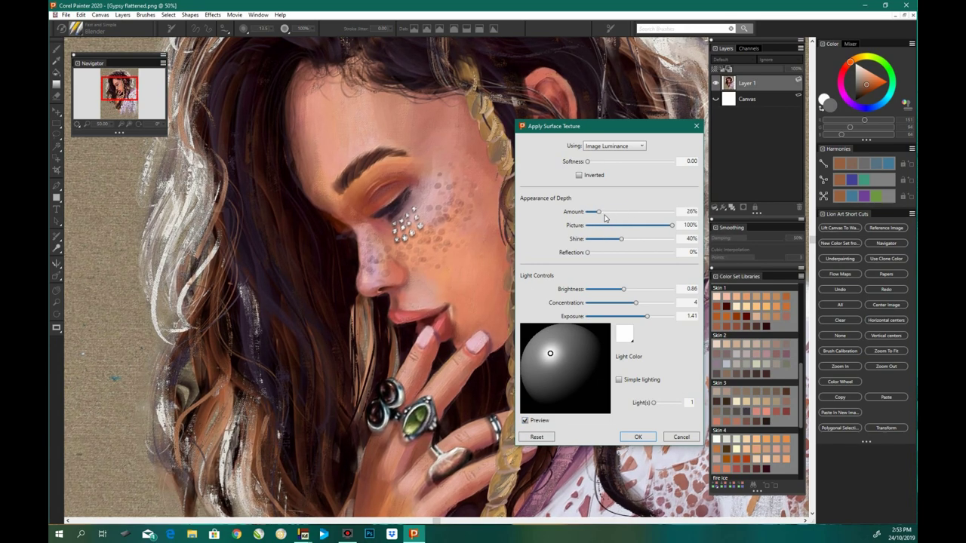
{"action": "left_click", "coordinate": [638, 437]}
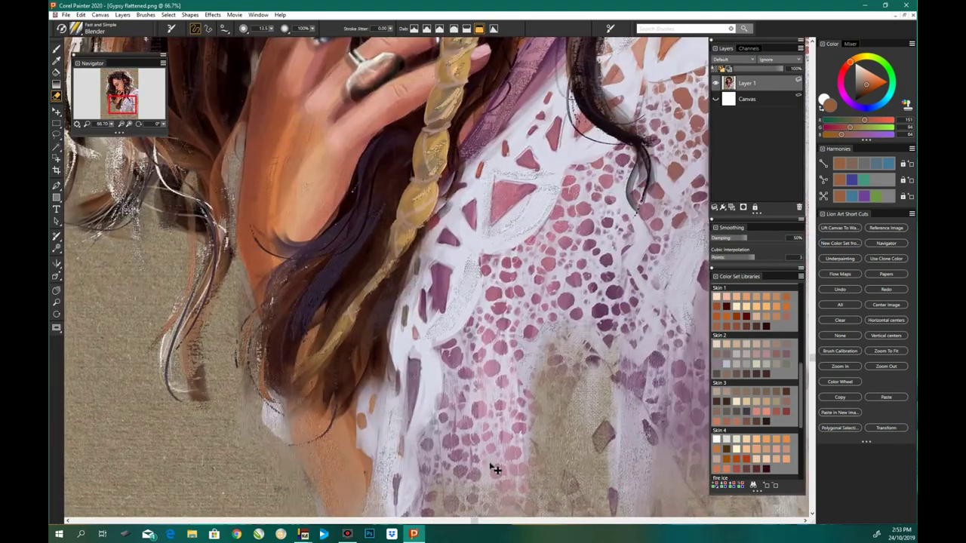
Step: Reapply the surface texture with an even lower amount and Surface Lighting Shine at 0%
{"action": "left_click", "coordinate": [212, 14]}
{"action": "left_click", "coordinate": [241, 25]}
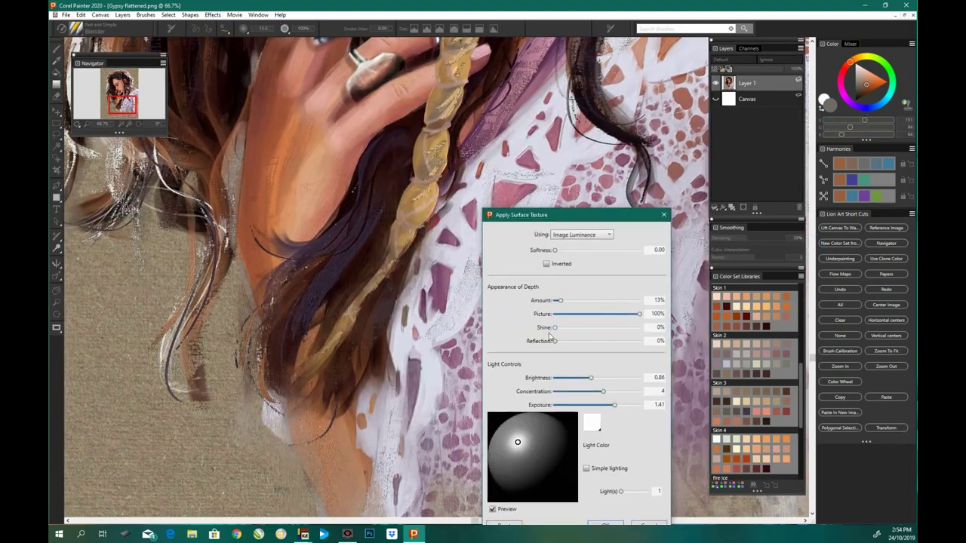
{"action": "left_click_drag", "start_coordinate": [566, 301], "coordinate": [558, 300]}
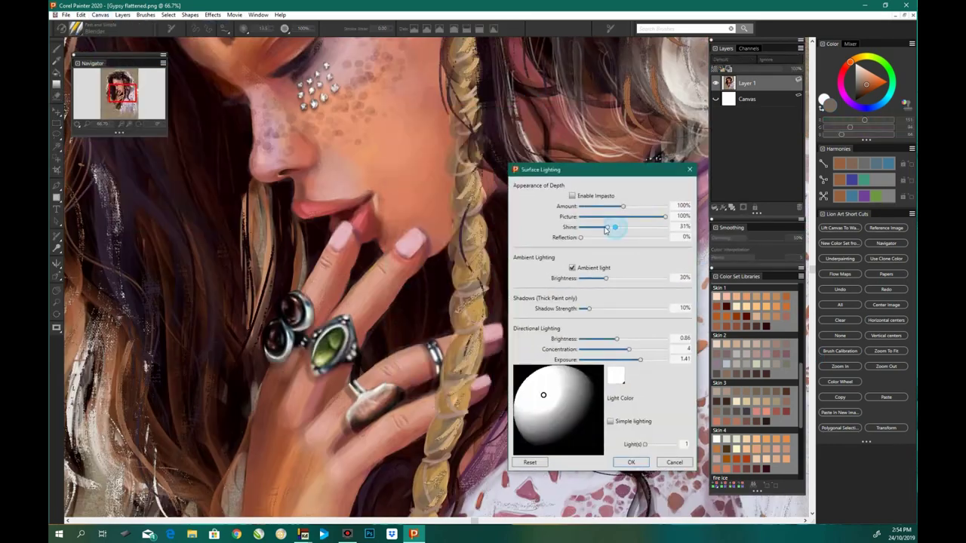
{"action": "left_click_drag", "start_coordinate": [604, 228], "coordinate": [580, 227]}
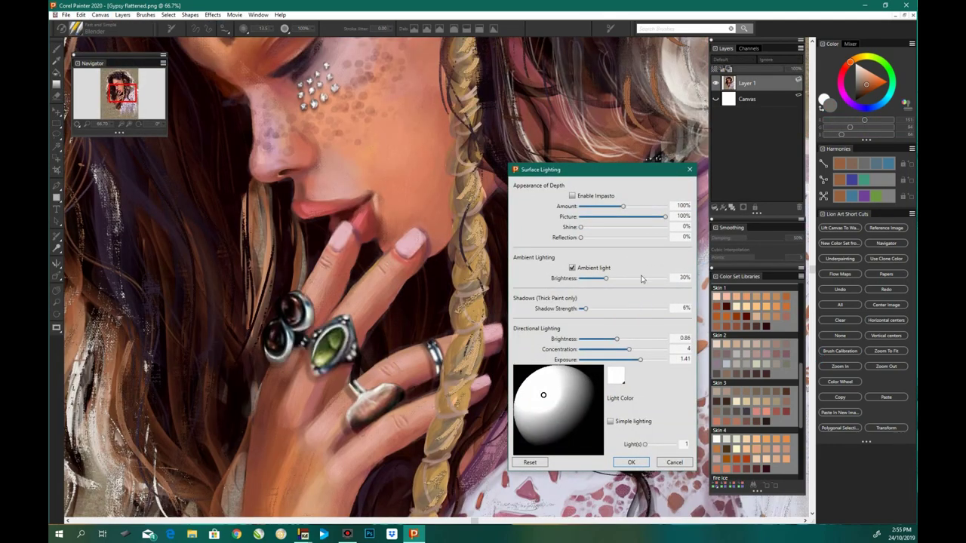
{"action": "left_click", "coordinate": [631, 461]}
{"action": "left_click", "coordinate": [722, 207]}
Step: Add an Equalize adjustment layer with the white point pulled in to brighten the portrait
{"action": "left_click", "coordinate": [768, 245]}
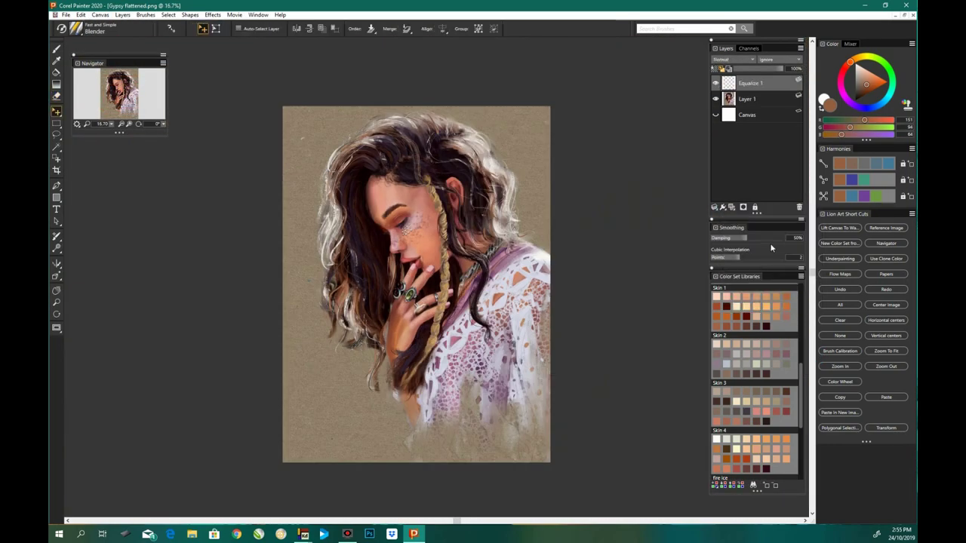
{"action": "left_click_drag", "start_coordinate": [675, 303], "coordinate": [671, 305]}
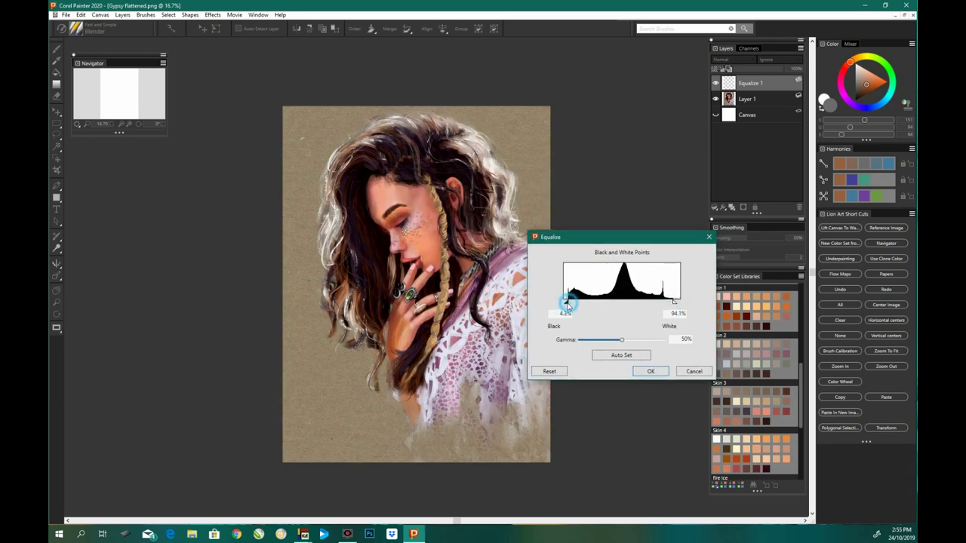
{"action": "left_click", "coordinate": [645, 371]}
{"action": "key", "text": "ctrl+plus"}
{"action": "key", "text": "ctrl+minus"}
Step: Select the Sketch Rough brush from the Lion Art Portraiture brush category
{"action": "left_click", "coordinate": [78, 29]}
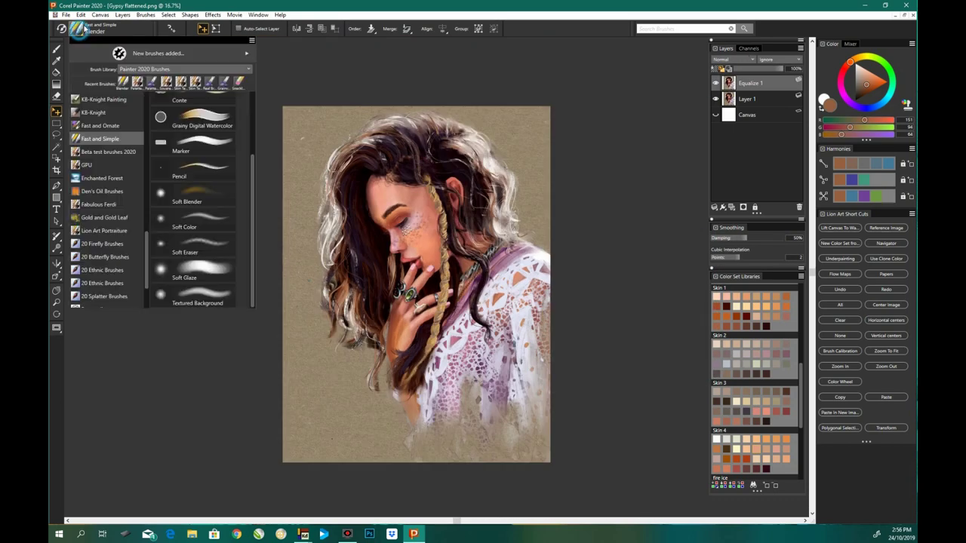
{"action": "scroll", "coordinate": [138, 175], "scroll_direction": "down", "scroll_amount": 2}
{"action": "left_click", "coordinate": [105, 178]}
{"action": "scroll", "coordinate": [243, 206], "scroll_direction": "down", "scroll_amount": 3}
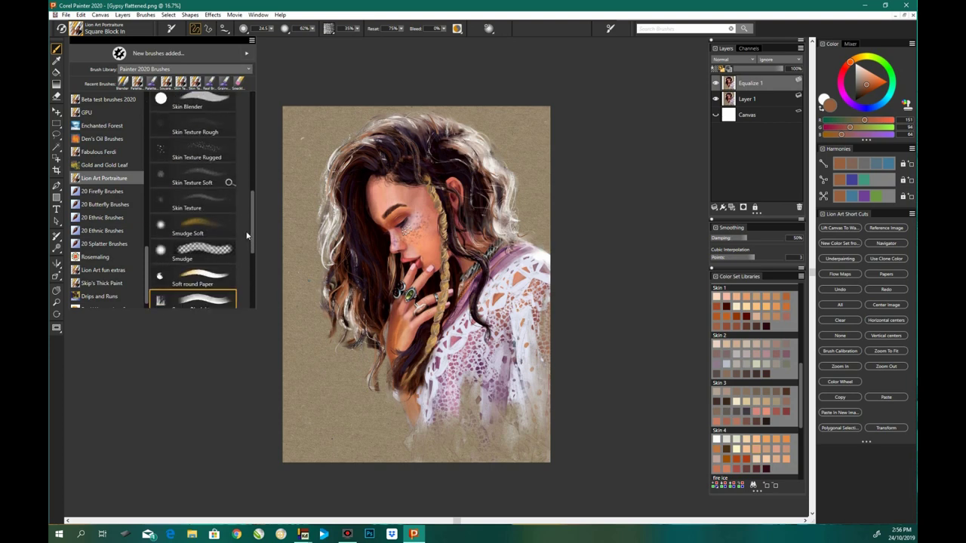
{"action": "scroll", "coordinate": [244, 205], "scroll_direction": "down", "scroll_amount": 3}
{"action": "scroll", "coordinate": [242, 181], "scroll_direction": "up", "scroll_amount": 2}
{"action": "left_click", "coordinate": [196, 256]}
Step: Write a signature on a new layer with the Sketch Rough brush and transform it
{"action": "key", "text": "ctrl+plus"}
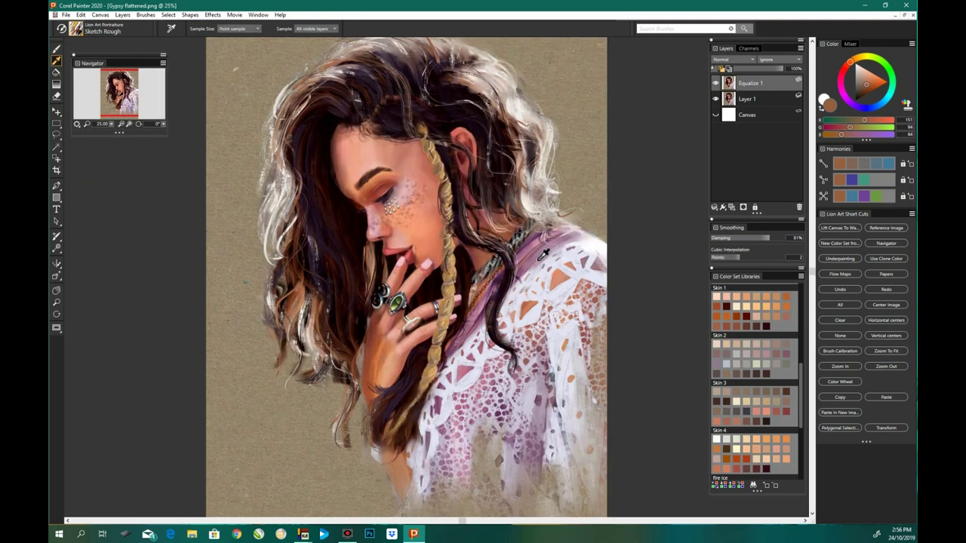
{"action": "left_click_drag", "start_coordinate": [246, 460], "coordinate": [277, 448]}
{"action": "key", "text": "ctrl+alt+t"}
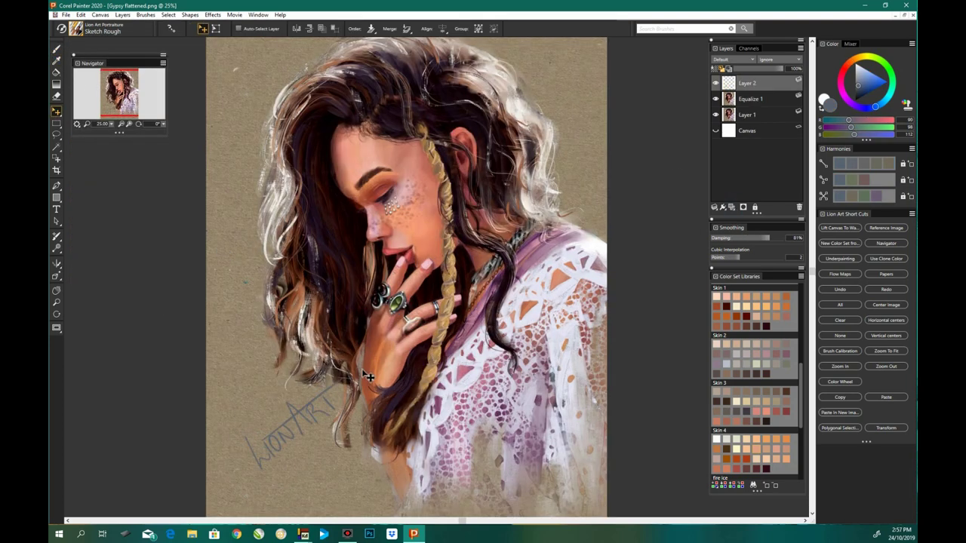
{"action": "key", "text": "ctrl+minus"}
{"action": "key", "text": "Return"}
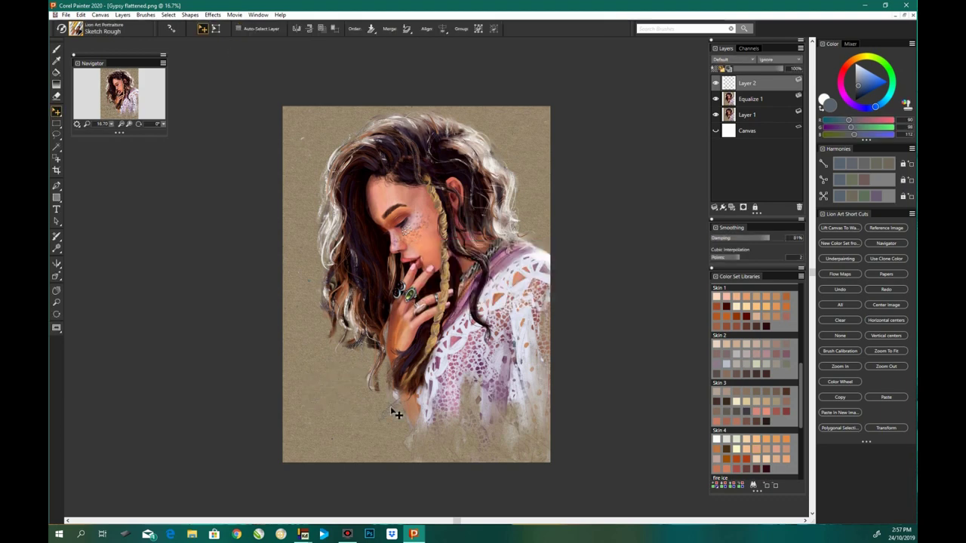
Step: Move the signature to the portrait's upper right
{"action": "left_click_drag", "start_coordinate": [361, 377], "coordinate": [372, 393]}
{"action": "left_click_drag", "start_coordinate": [547, 253], "coordinate": [514, 214]}
{"action": "key", "text": "ctrl+minus"}
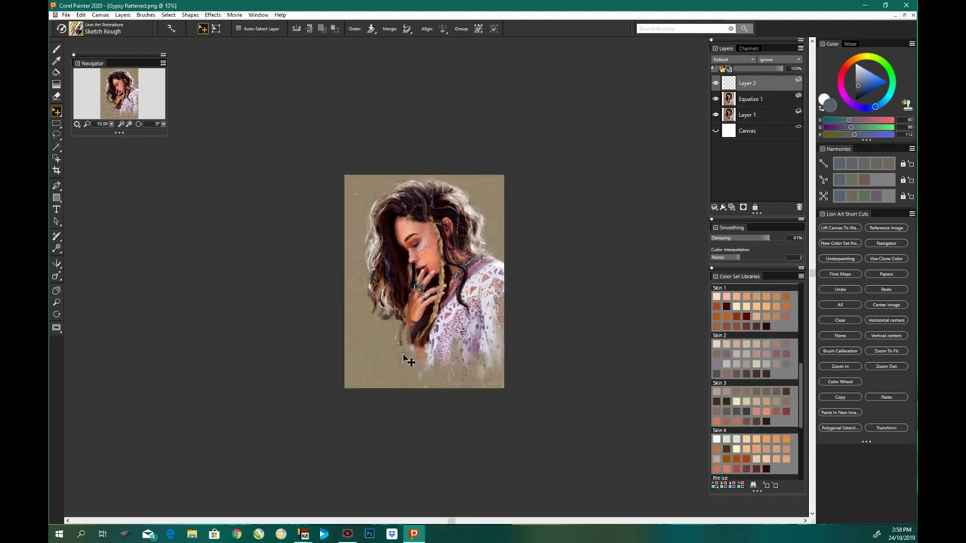
{"action": "left_click", "coordinate": [408, 361]}
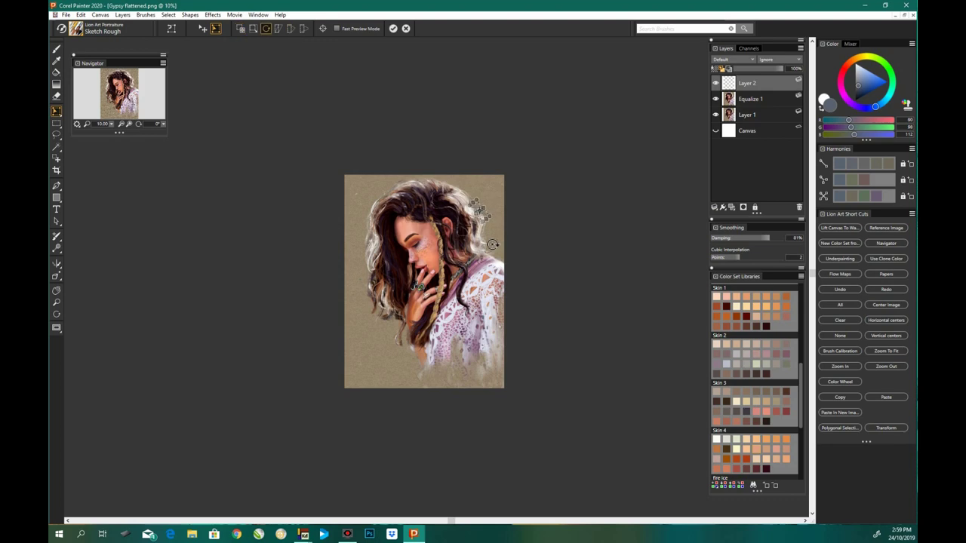
{"action": "key", "text": "ctrl+plus"}
{"action": "key", "text": "ctrl+plus"}
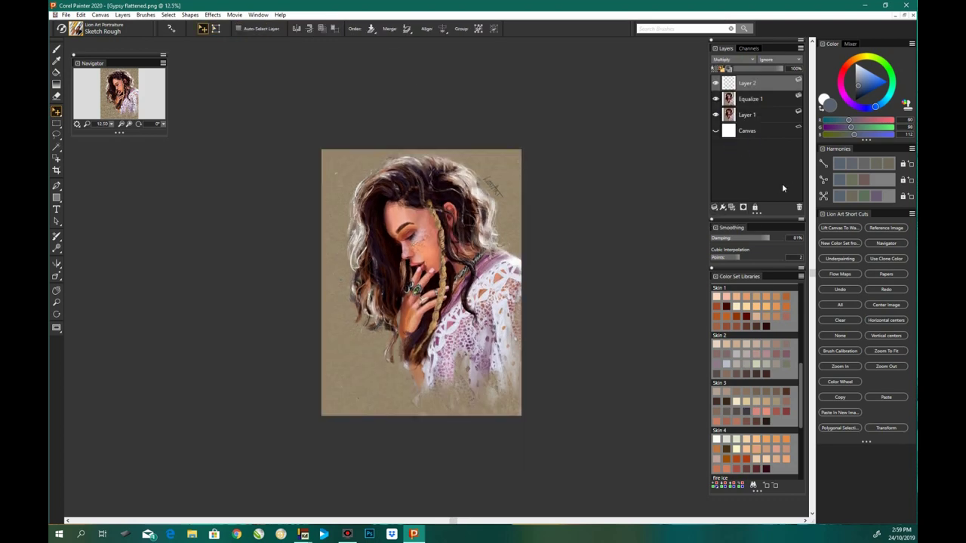